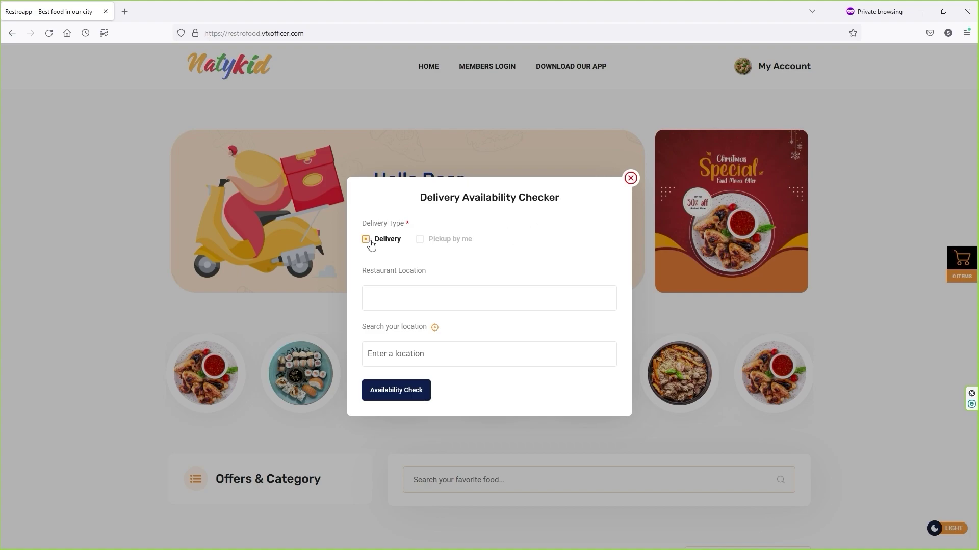
# Select 'Pickup by me' as the order type and start the order.
pyautogui.click(462, 245)
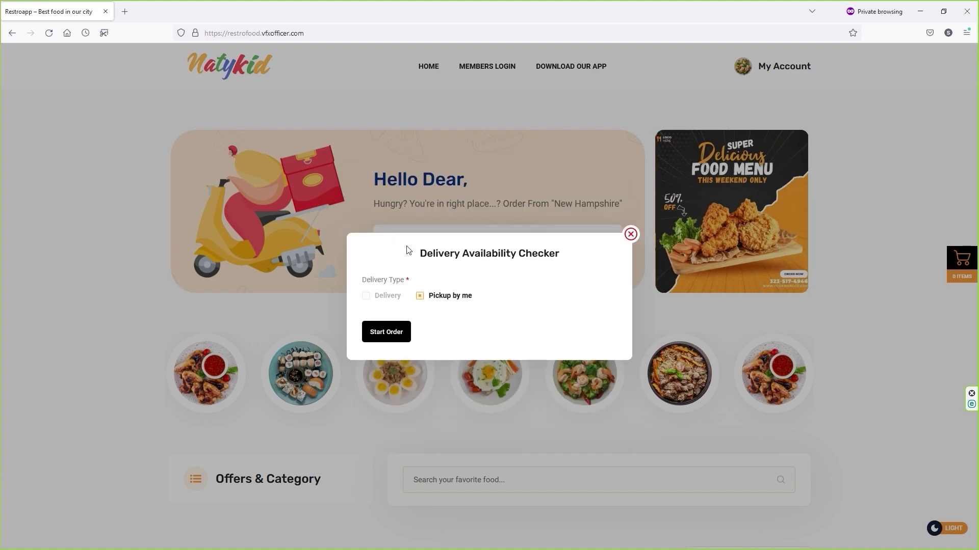
pyautogui.click(394, 298)
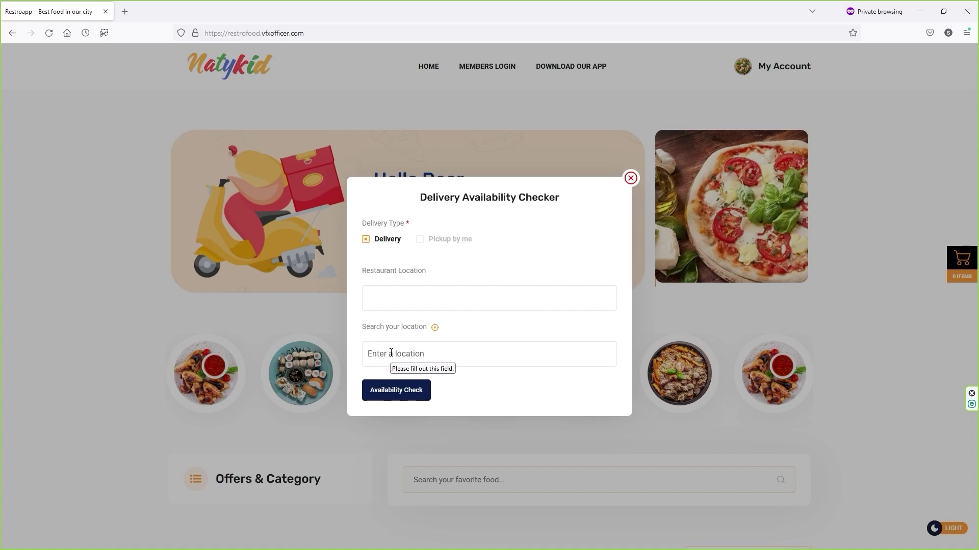
pyautogui.click(442, 239)
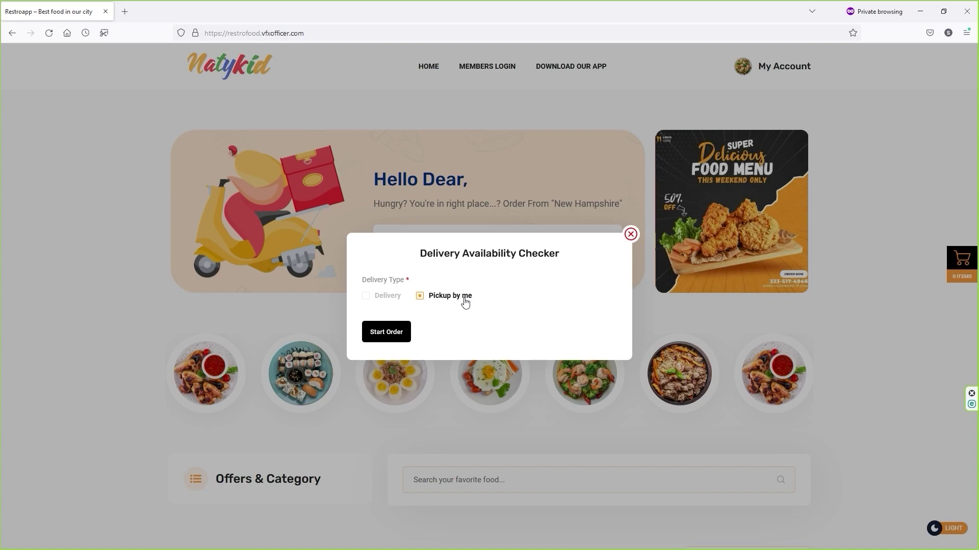
pyautogui.click(387, 329)
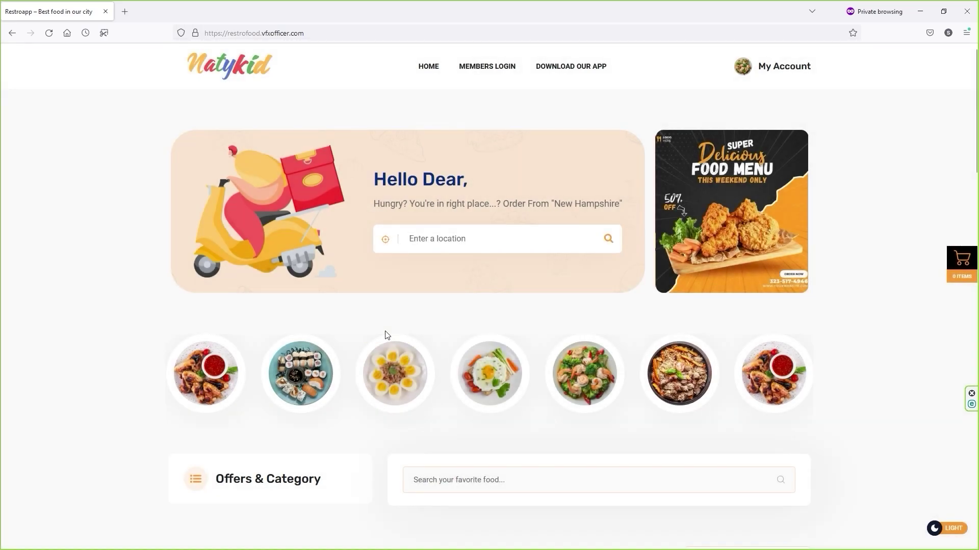
# Reveal the Members Login submenu listing Delivery, Kitchen Manager and Branch Manager logins.
pyautogui.scroll(-4, 390, 336)
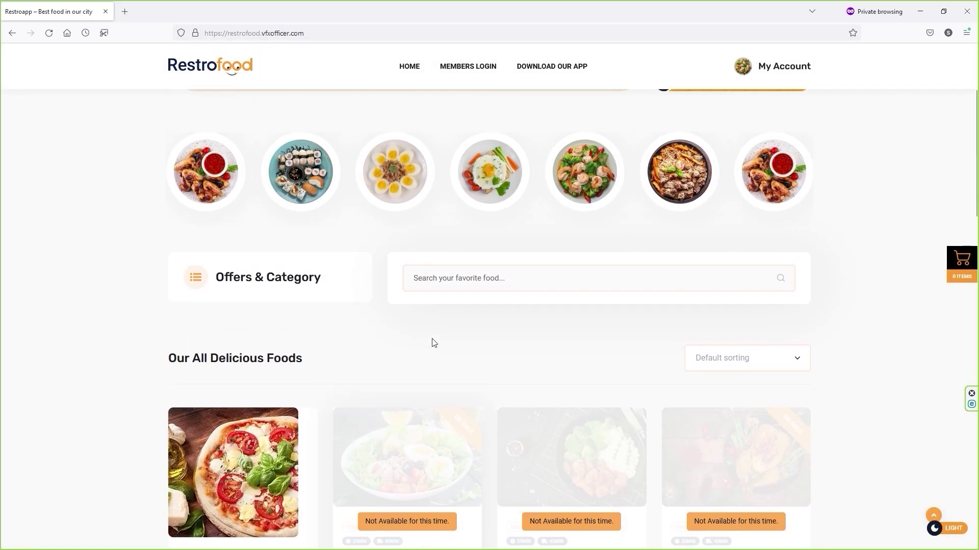
pyautogui.scroll(4, 434, 342)
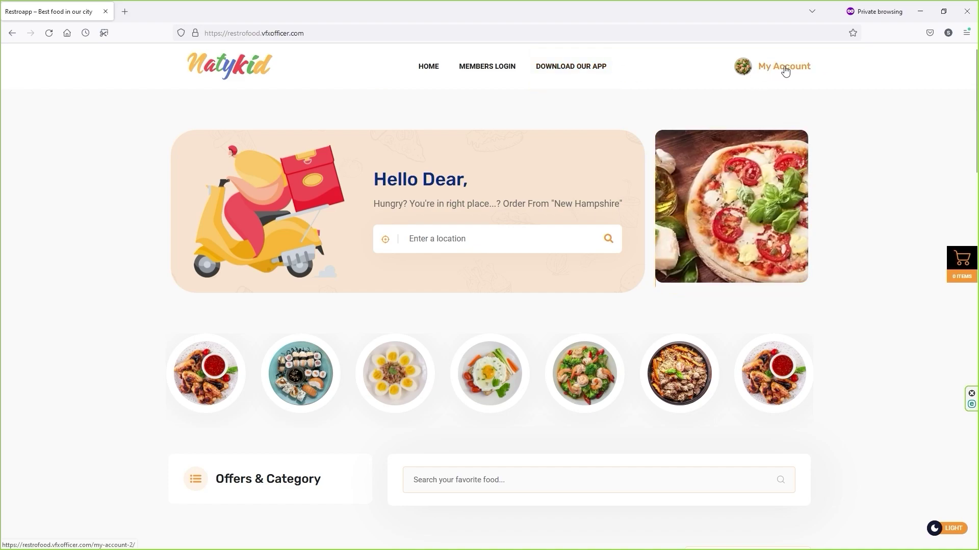
pyautogui.moveTo(521, 72)
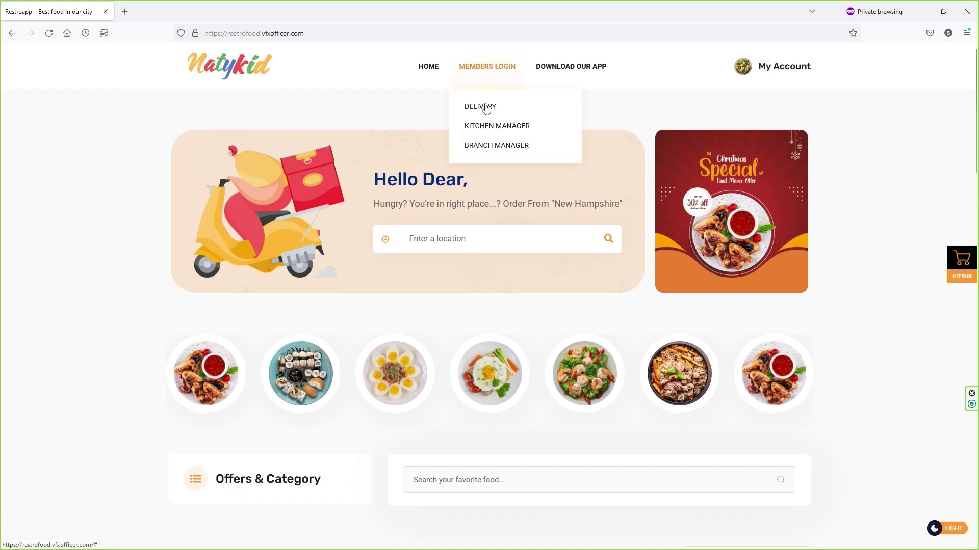
pyautogui.click(479, 132)
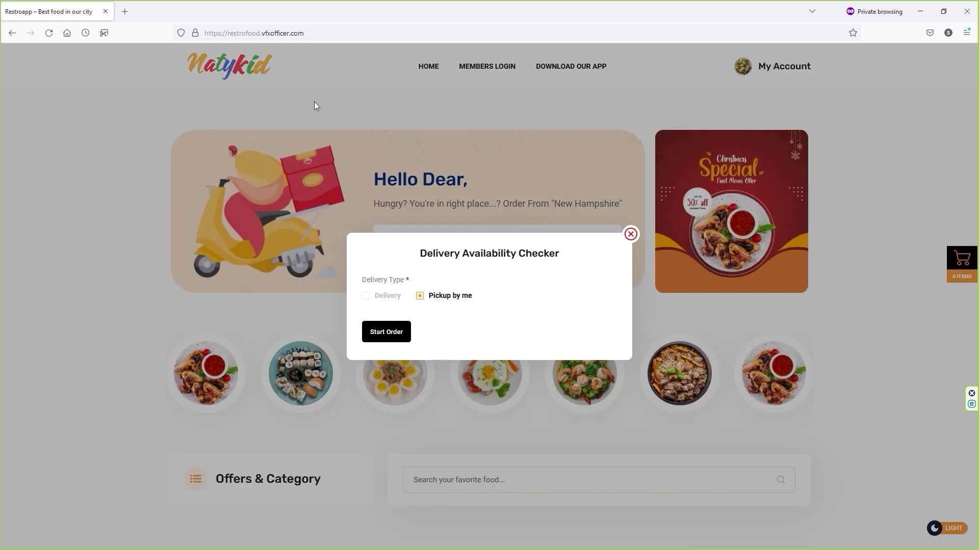
pyautogui.click(502, 51)
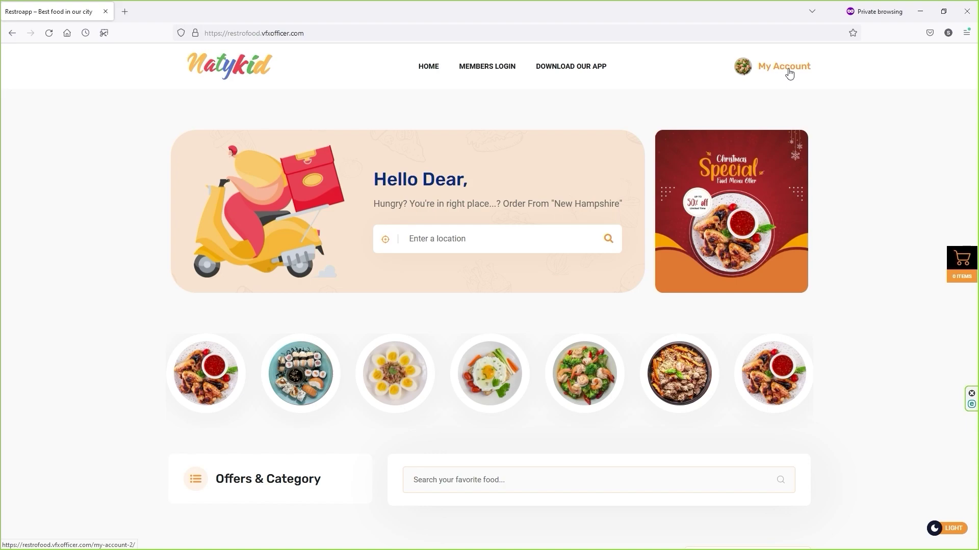
pyautogui.scroll(-2, 481, 182)
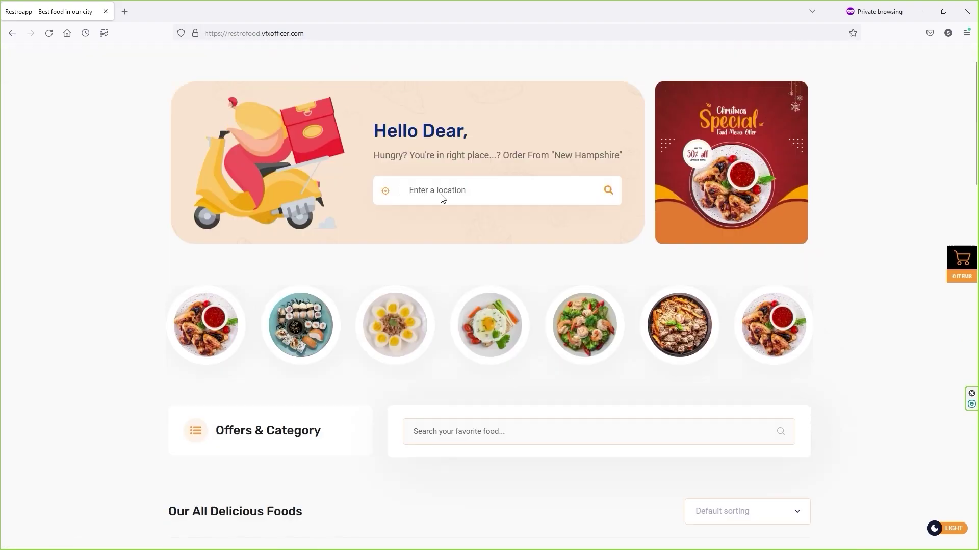
pyautogui.scroll(2, 441, 192)
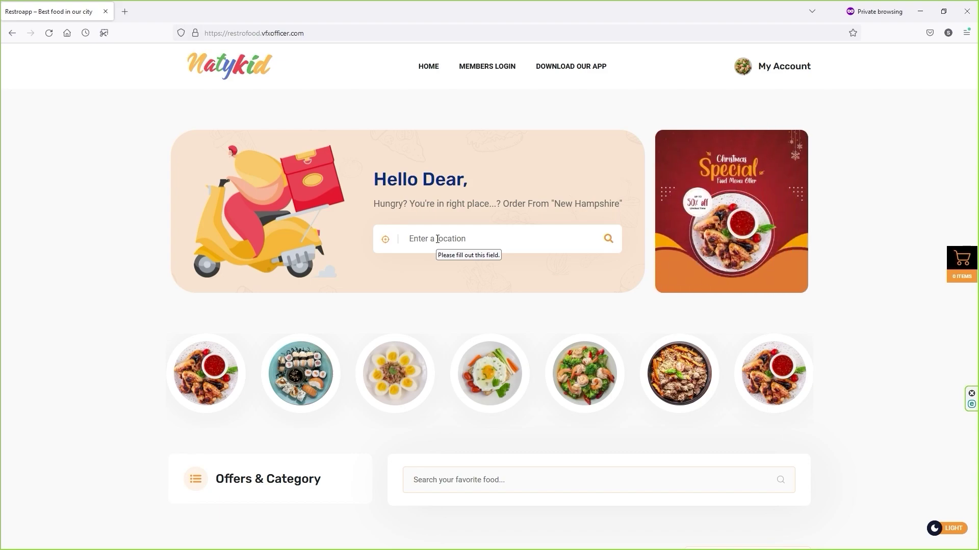
pyautogui.moveTo(387, 180)
pyautogui.mouseDown()
pyautogui.moveTo(484, 207)
pyautogui.moveTo(387, 181)
pyautogui.mouseUp()
pyautogui.click(494, 206)
pyautogui.click(351, 181)
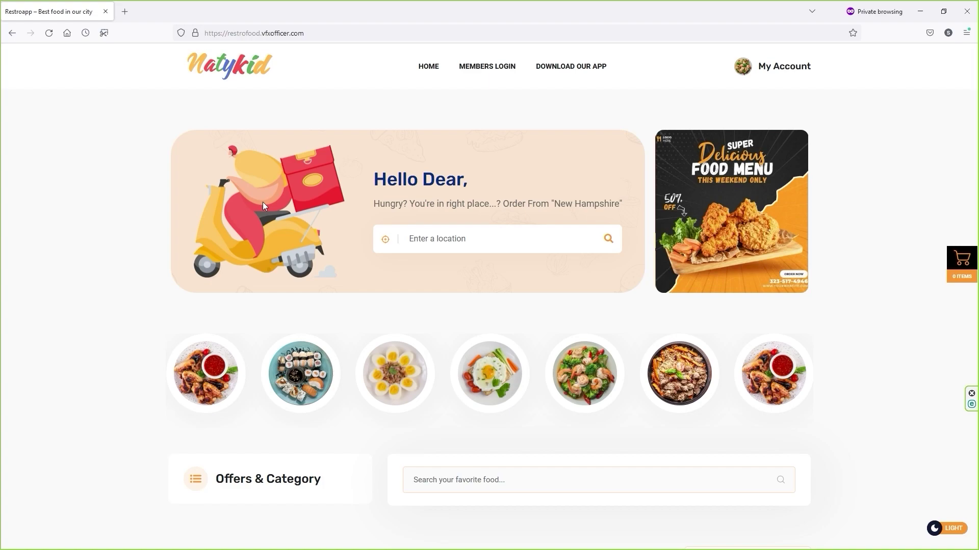
# Advance the promo slider three slides and open the Italian Pizza product page.
pyautogui.moveTo(707, 203)
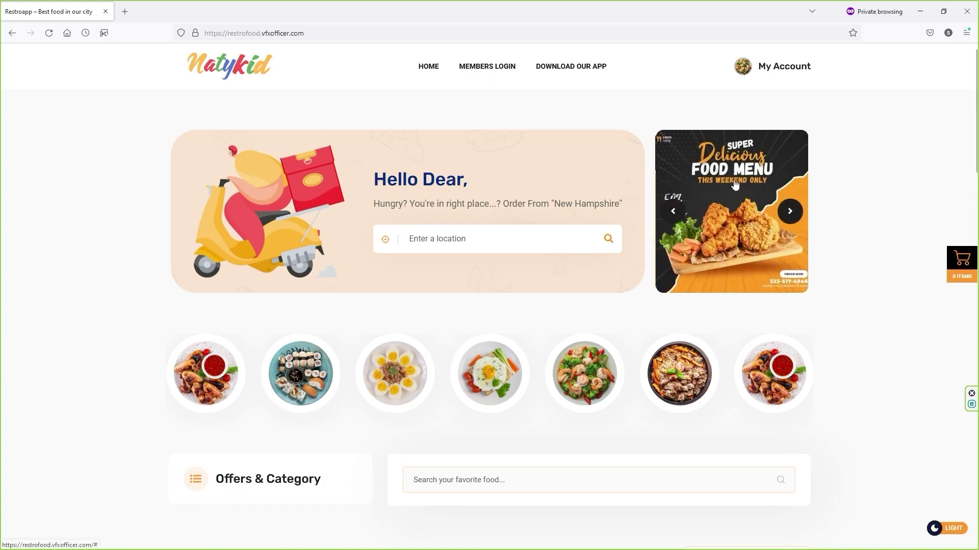
pyautogui.click(790, 213)
pyautogui.click(789, 215)
pyautogui.click(796, 222)
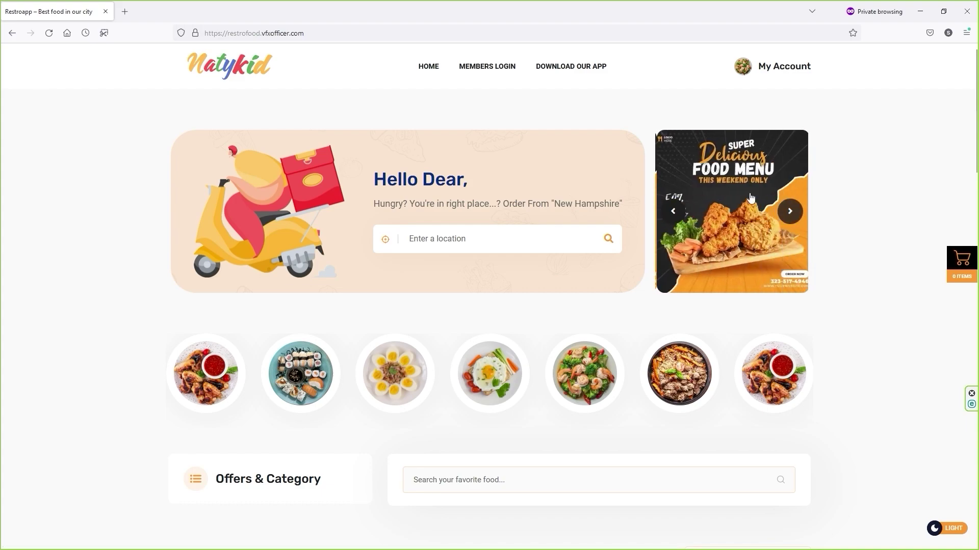
pyautogui.click(745, 190)
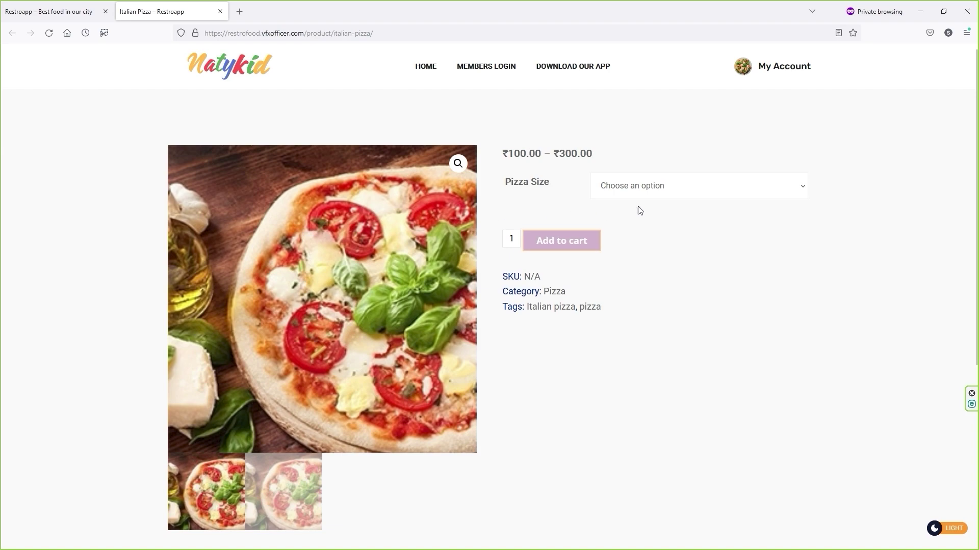
# Choose the Large pizza size at ₹300.00, then close the Italian Pizza tab.
pyautogui.click(656, 187)
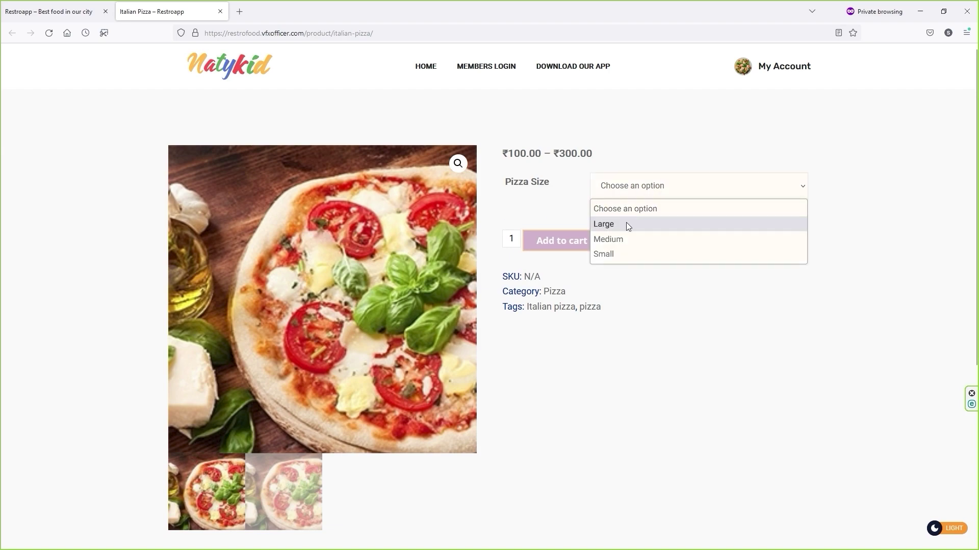
pyautogui.click(626, 223)
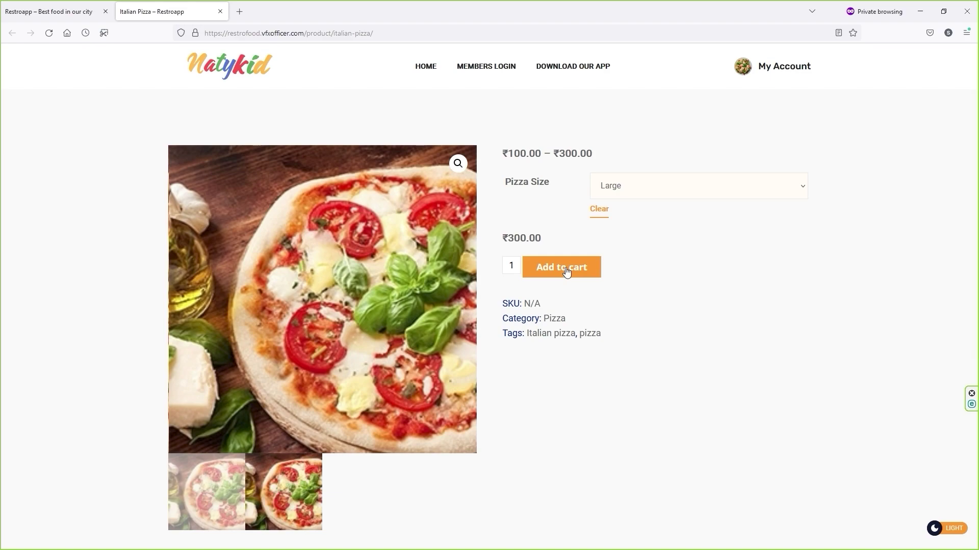
pyautogui.click(220, 11)
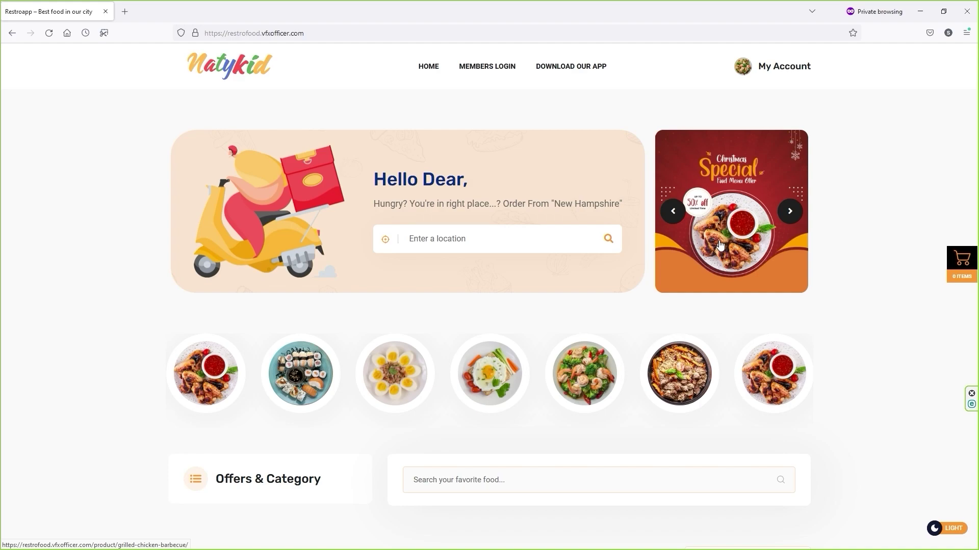
# Open the Offers & Category panel with Categories, Special Offer and Food Visibility filters.
pyautogui.scroll(-3, 395, 319)
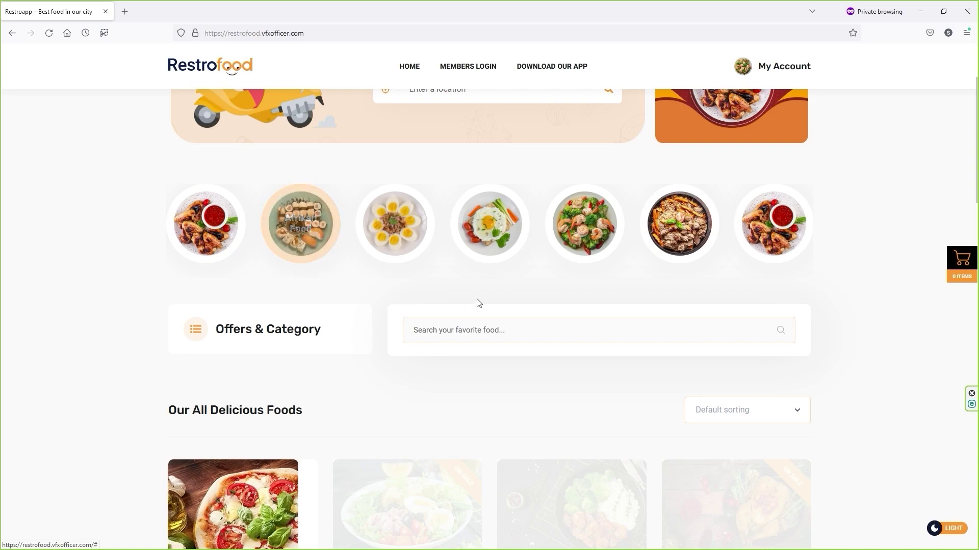
pyautogui.scroll(-2, 284, 284)
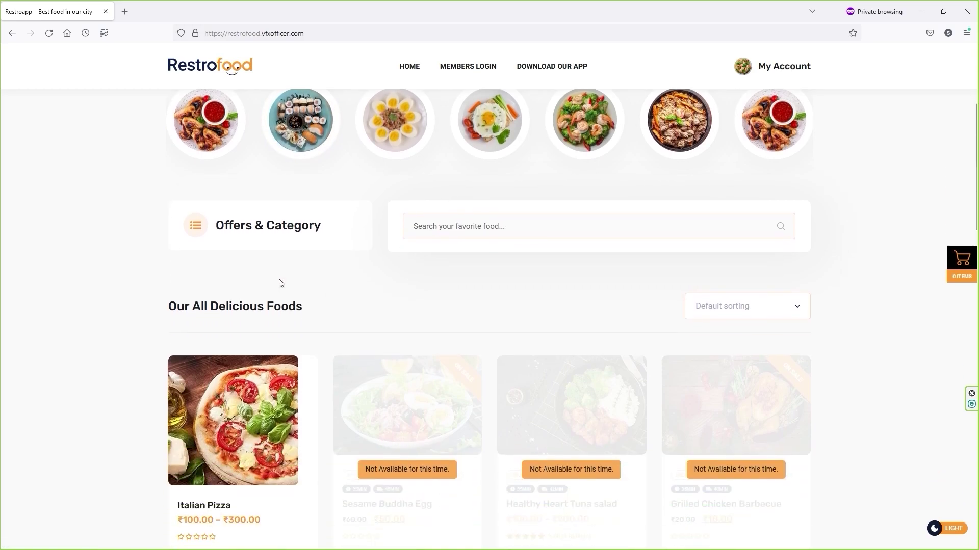
pyautogui.click(195, 227)
pyautogui.scroll(-2, 195, 227)
pyautogui.scroll(-1, 244, 228)
pyautogui.scroll(1, 245, 227)
pyautogui.moveTo(216, 174)
pyautogui.mouseDown()
pyautogui.moveTo(280, 174)
pyautogui.moveTo(226, 174)
pyautogui.mouseUp()
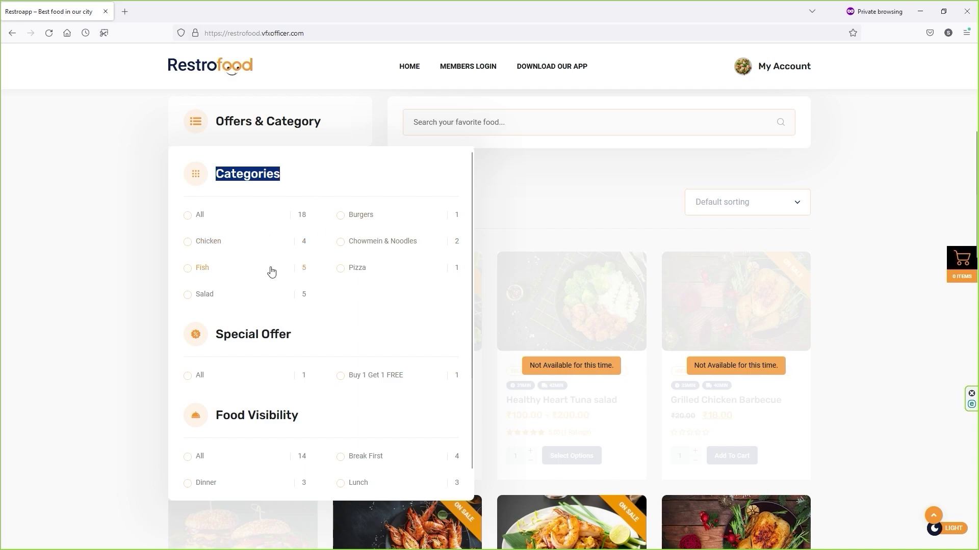
pyautogui.moveTo(230, 337); pyautogui.dragTo(286, 350)
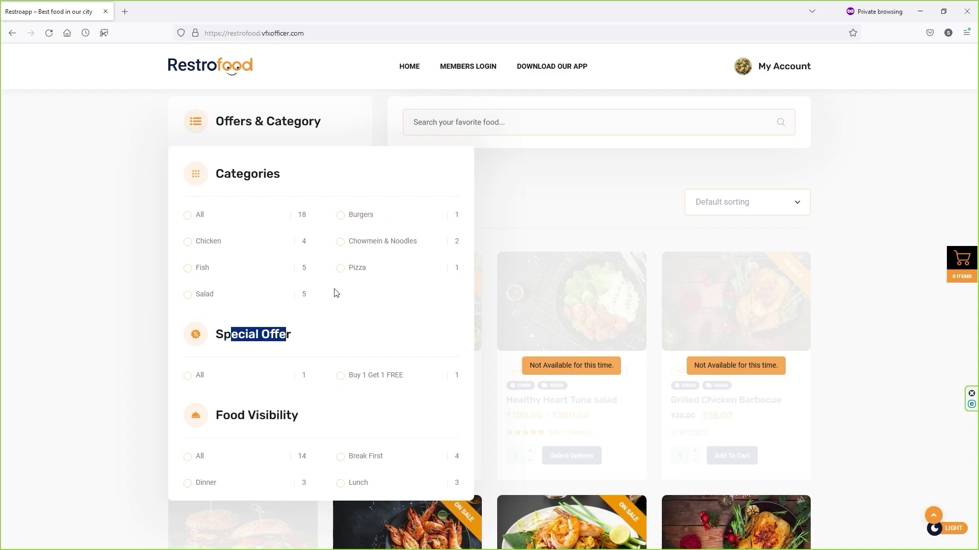
pyautogui.click(303, 338)
pyautogui.moveTo(303, 338); pyautogui.dragTo(218, 334)
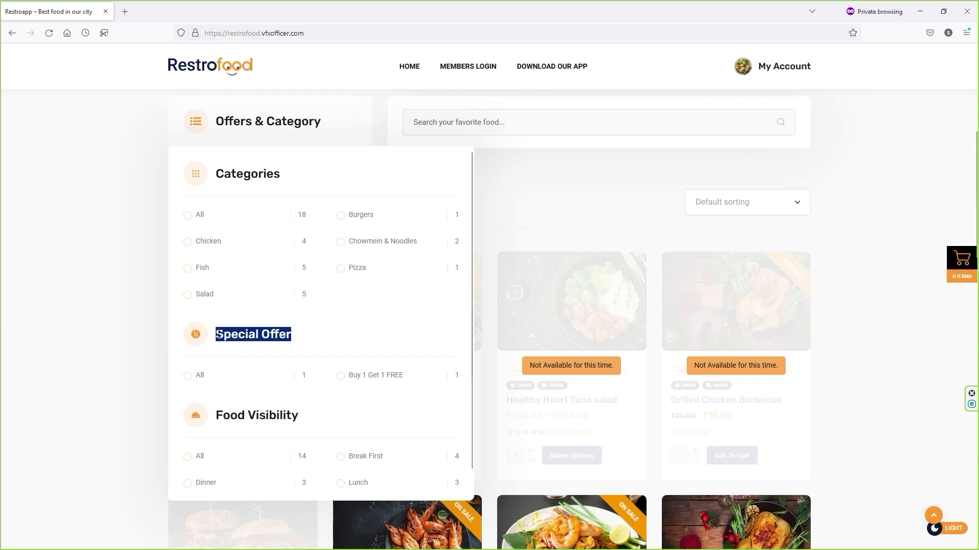
pyautogui.click(294, 339)
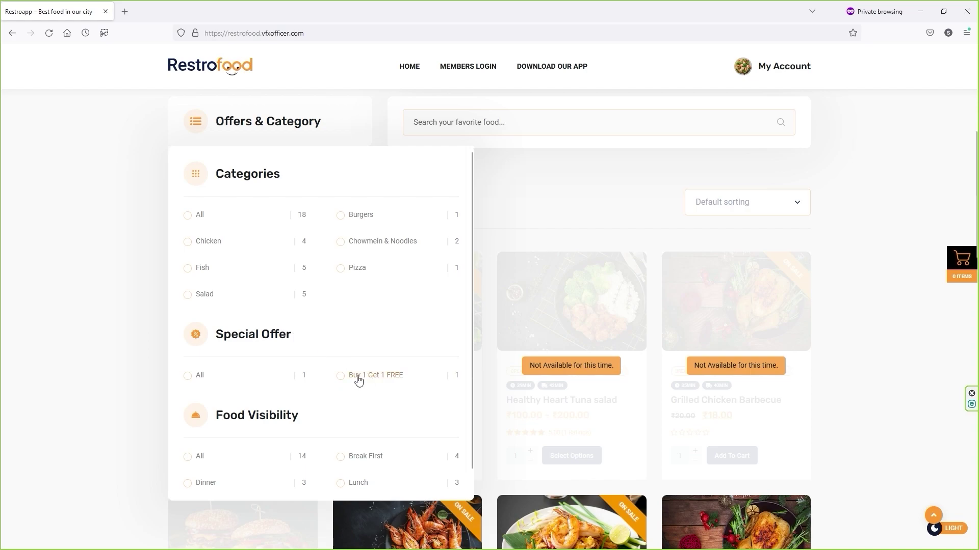
pyautogui.scroll(-3, 352, 367)
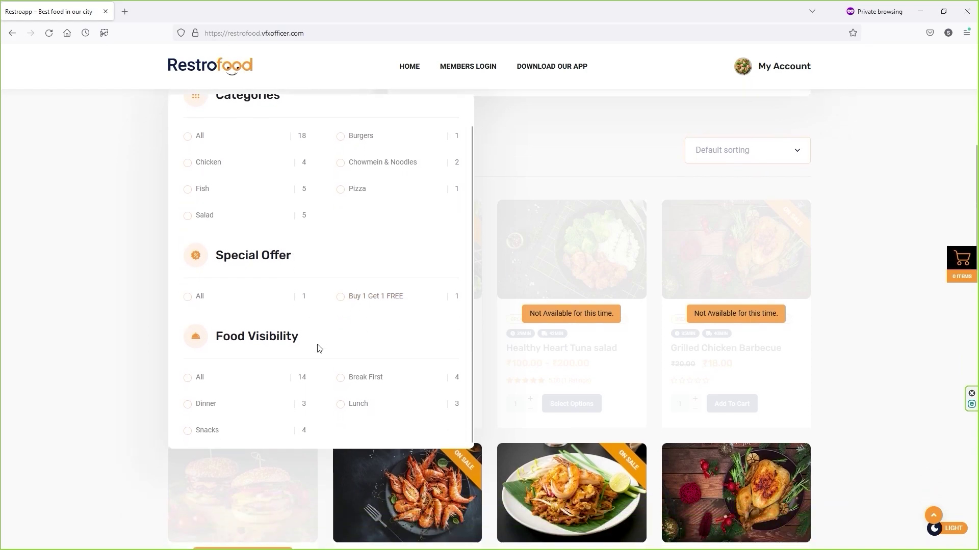
pyautogui.moveTo(310, 344); pyautogui.dragTo(214, 338)
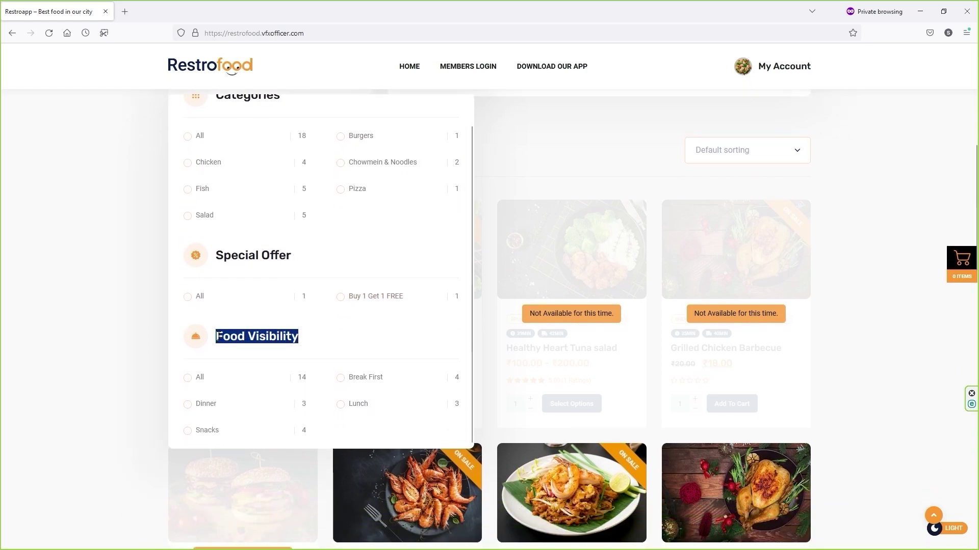
pyautogui.scroll(-2, 328, 350)
pyautogui.scroll(-1, 329, 351)
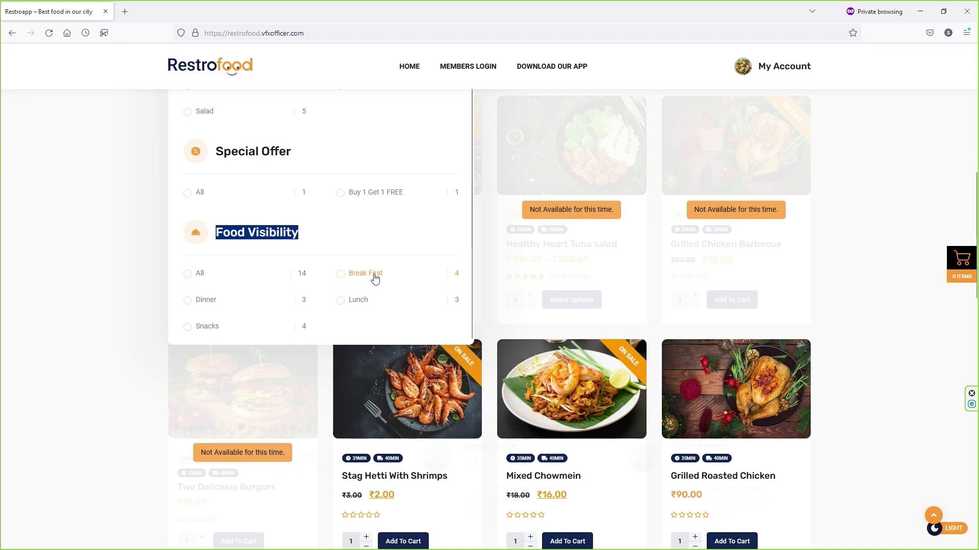
# Filter the food list to Break First items under Food Visibility.
pyautogui.click(373, 276)
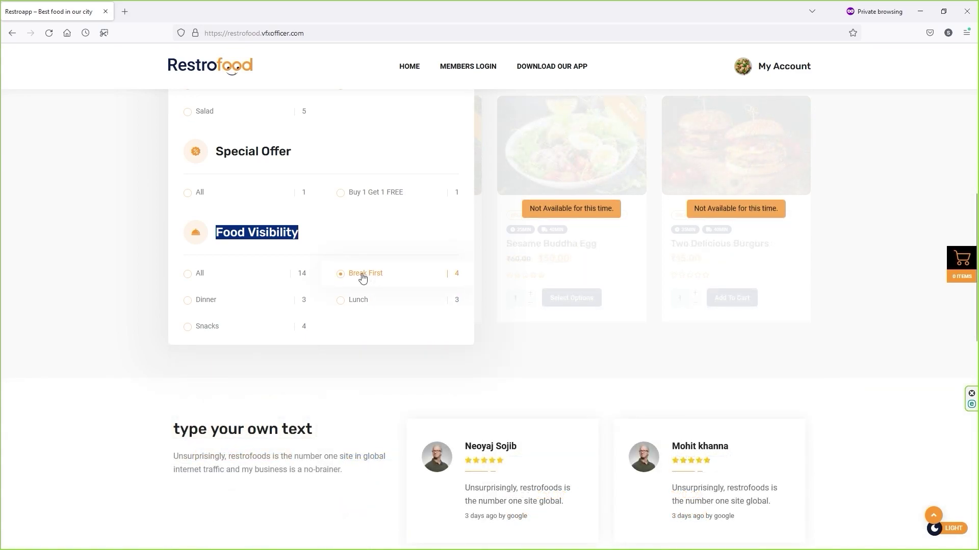
pyautogui.scroll(2, 526, 301)
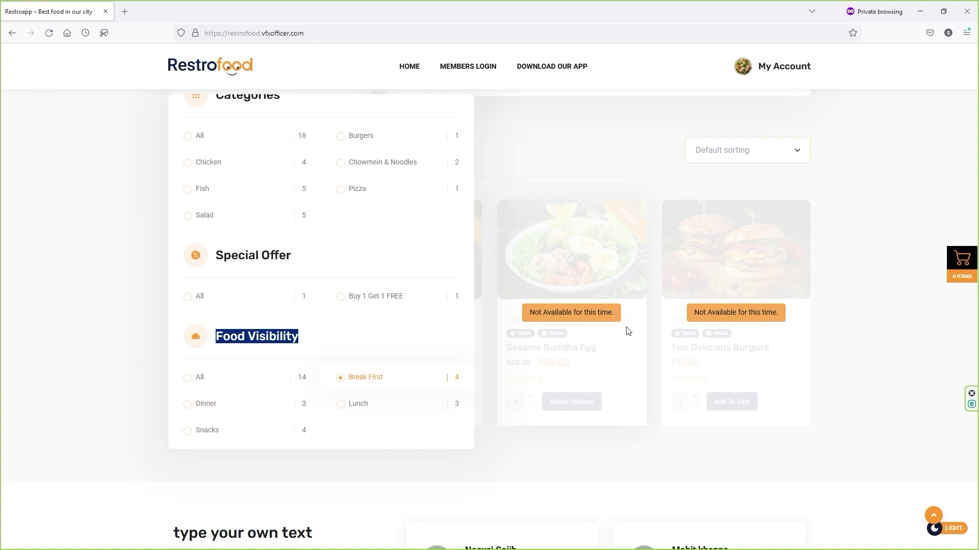
pyautogui.click(320, 344)
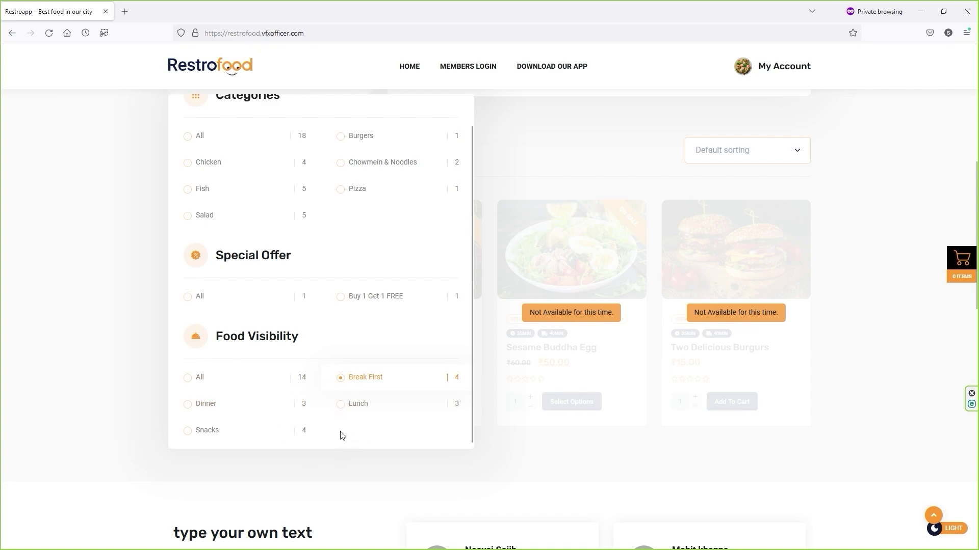
pyautogui.scroll(3, 340, 435)
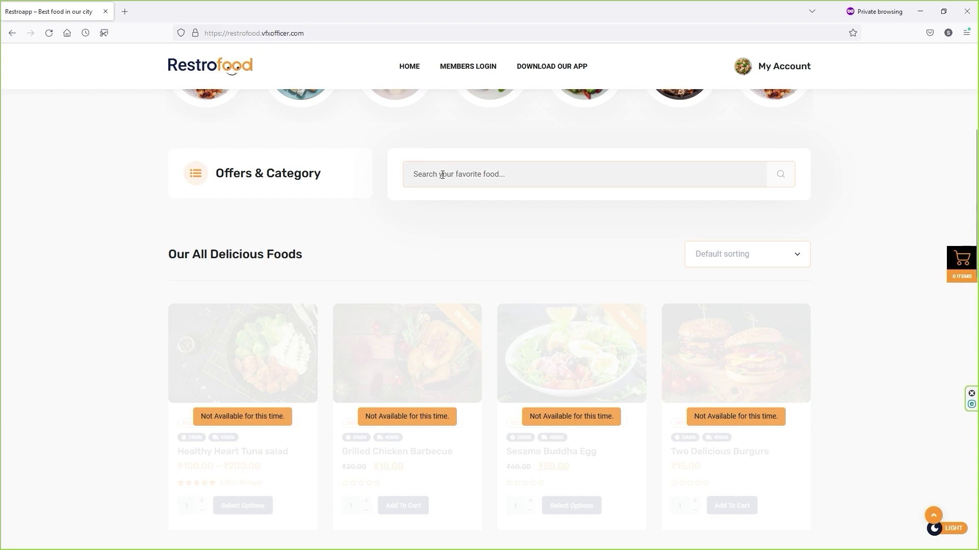
# Set Food Visibility to All in the Offers & Category filters.
pyautogui.click(442, 174)
pyautogui.scroll(-2, 473, 199)
pyautogui.scroll(2, 473, 199)
pyautogui.click(195, 174)
pyautogui.scroll(-5, 136, 244)
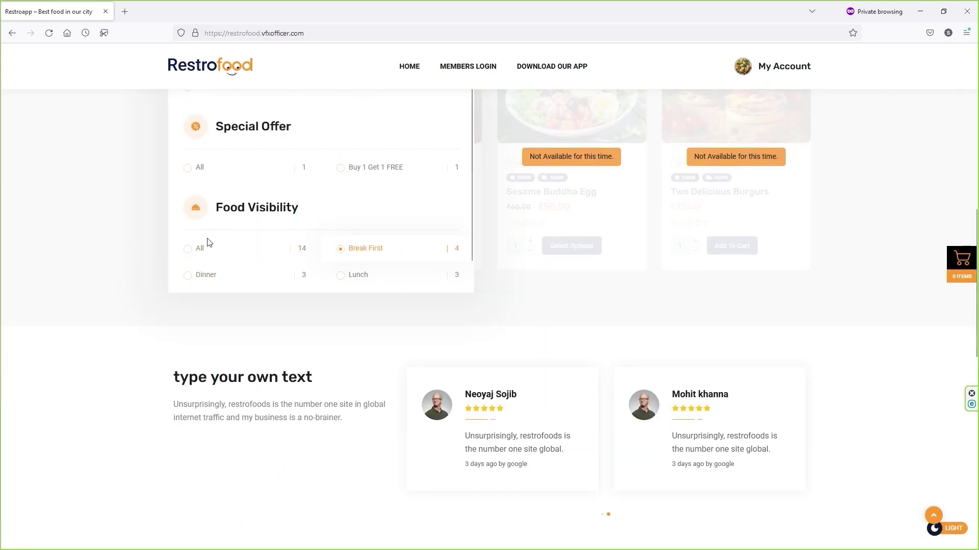
pyautogui.scroll(-3, 192, 253)
pyautogui.click(193, 257)
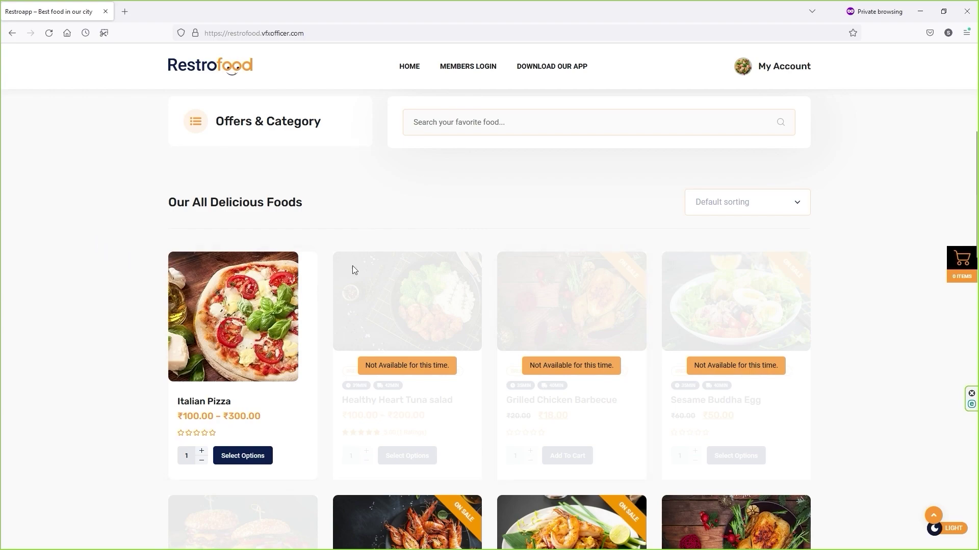
# Open the sort order dropdown and close it without changing the order.
pyautogui.scroll(-4, 518, 277)
pyautogui.scroll(3, 537, 281)
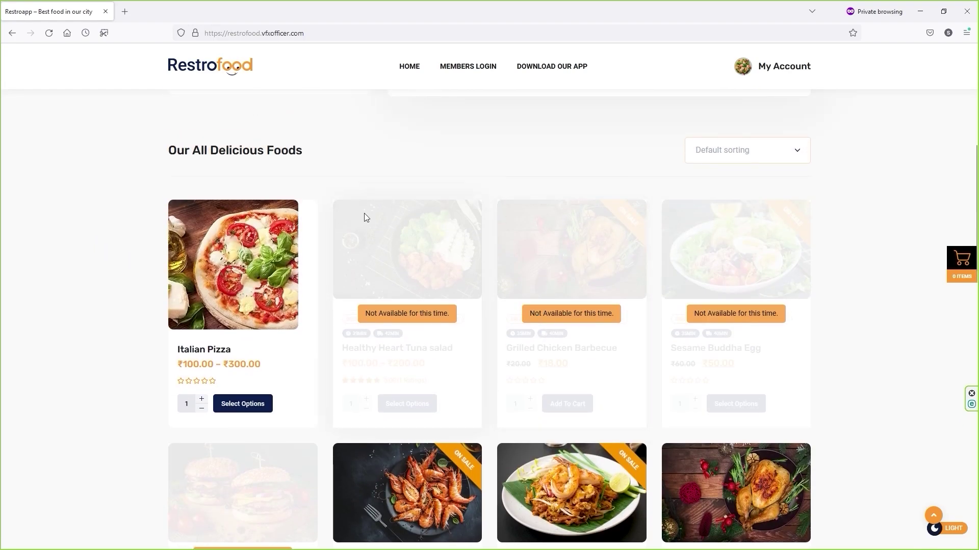
pyautogui.scroll(2, 364, 217)
pyautogui.click(758, 254)
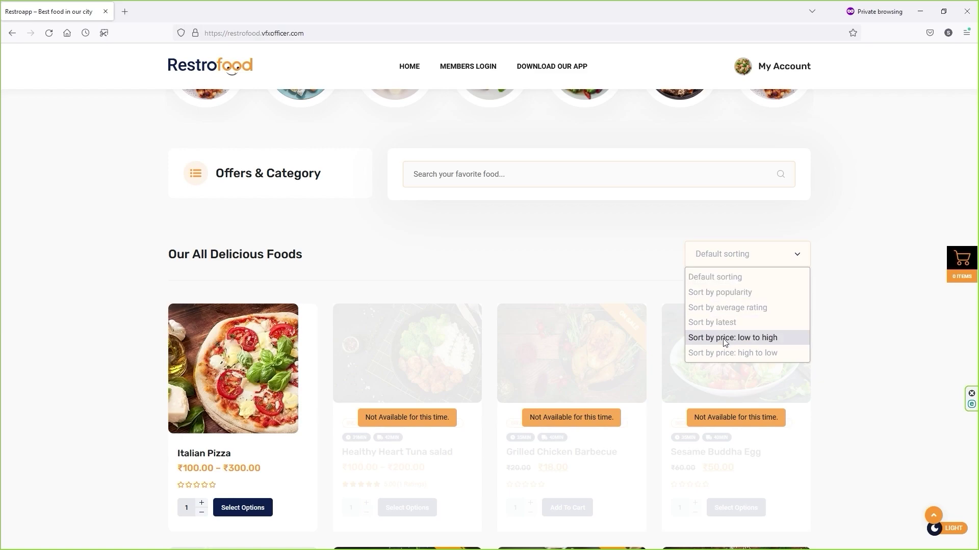
pyautogui.click(510, 268)
pyautogui.scroll(-9, 331, 286)
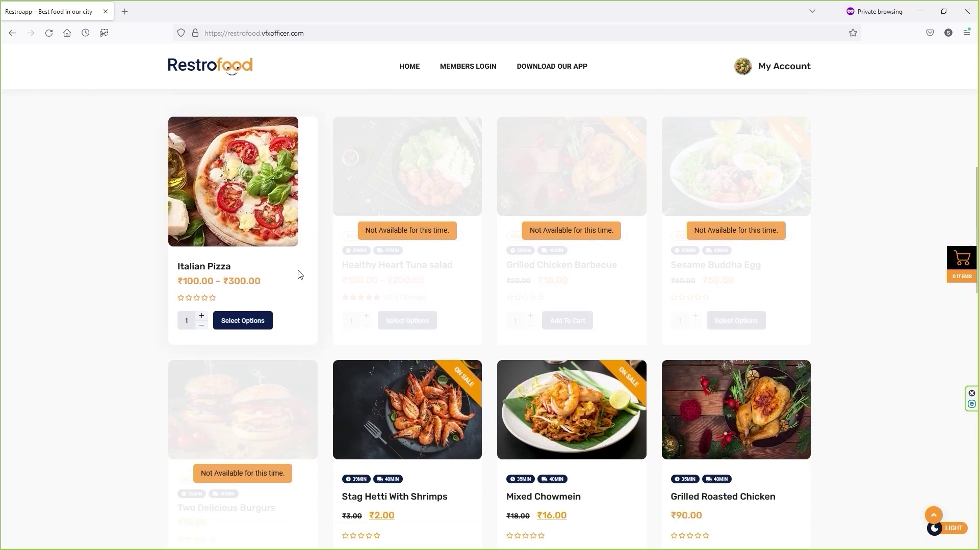
pyautogui.scroll(3, 476, 291)
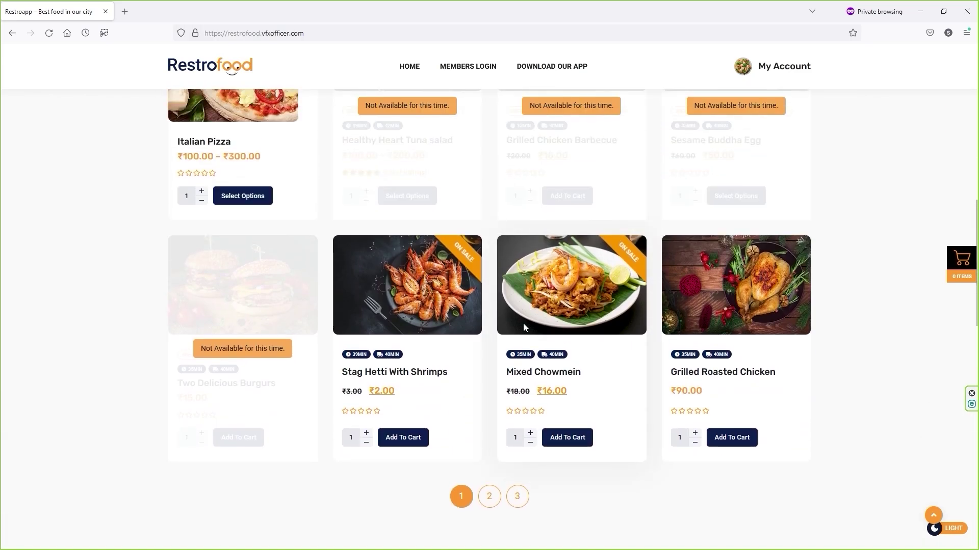
pyautogui.scroll(2, 407, 295)
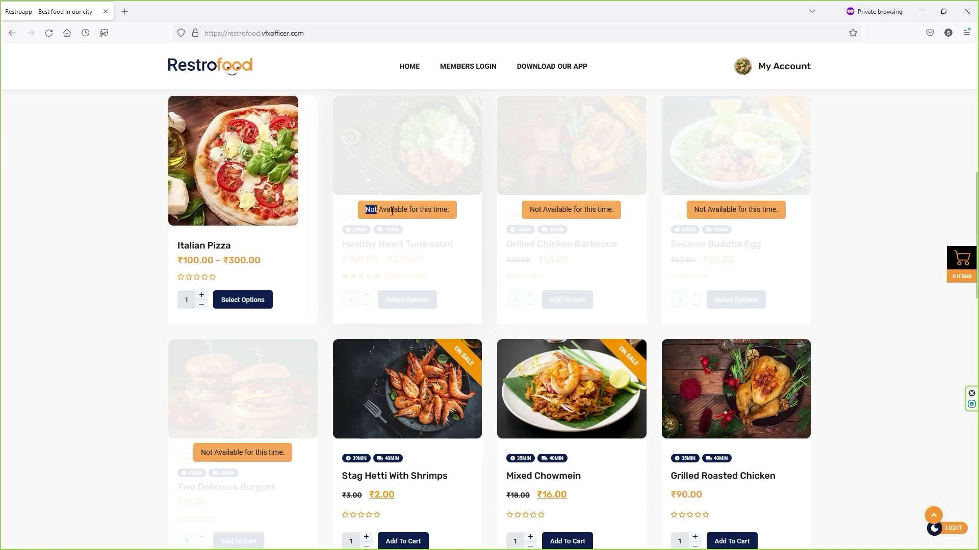
# Highlight the Tuna salad's 'Not Available for this time.' notice, then scroll to the testimonials.
pyautogui.moveTo(386, 211); pyautogui.dragTo(454, 219)
pyautogui.click(451, 212)
pyautogui.moveTo(451, 211); pyautogui.dragTo(386, 208)
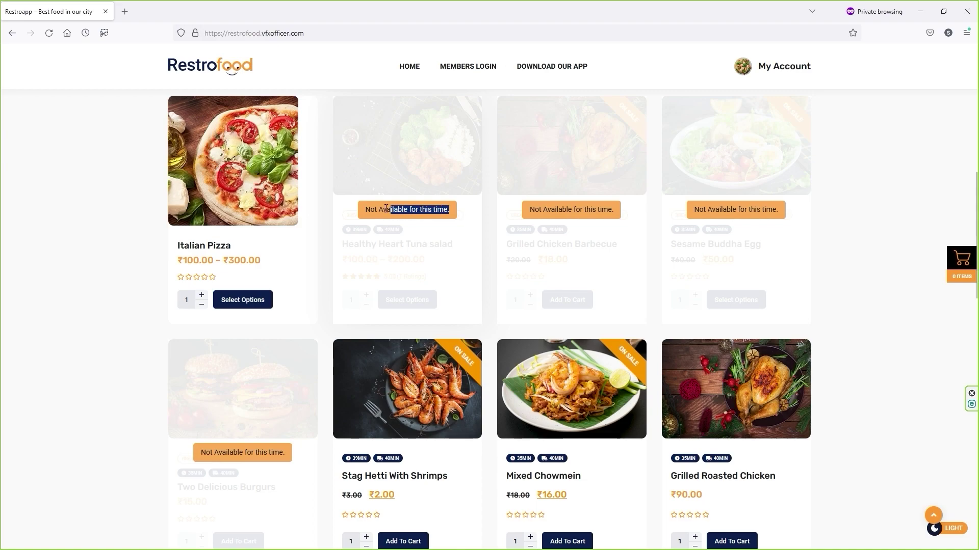
pyautogui.click(325, 209)
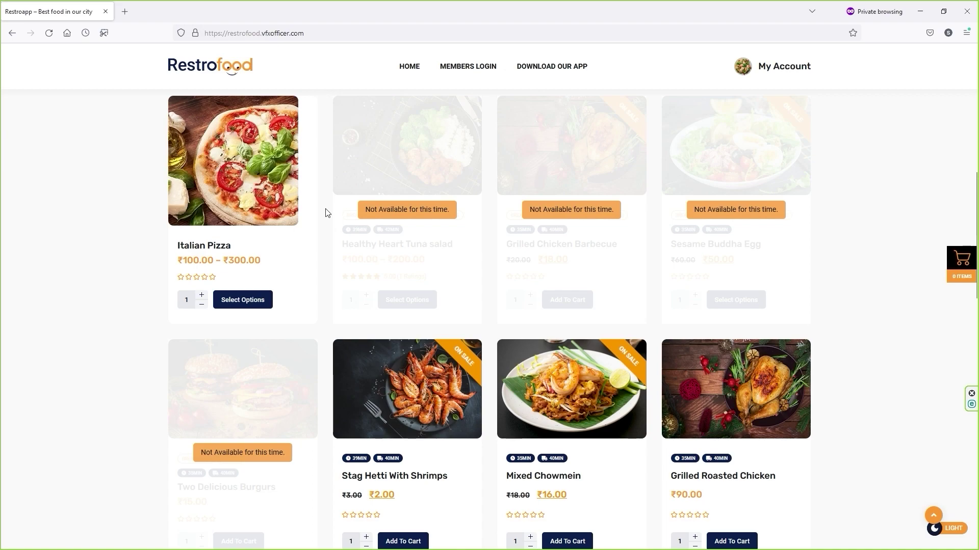
pyautogui.moveTo(362, 210); pyautogui.dragTo(453, 219)
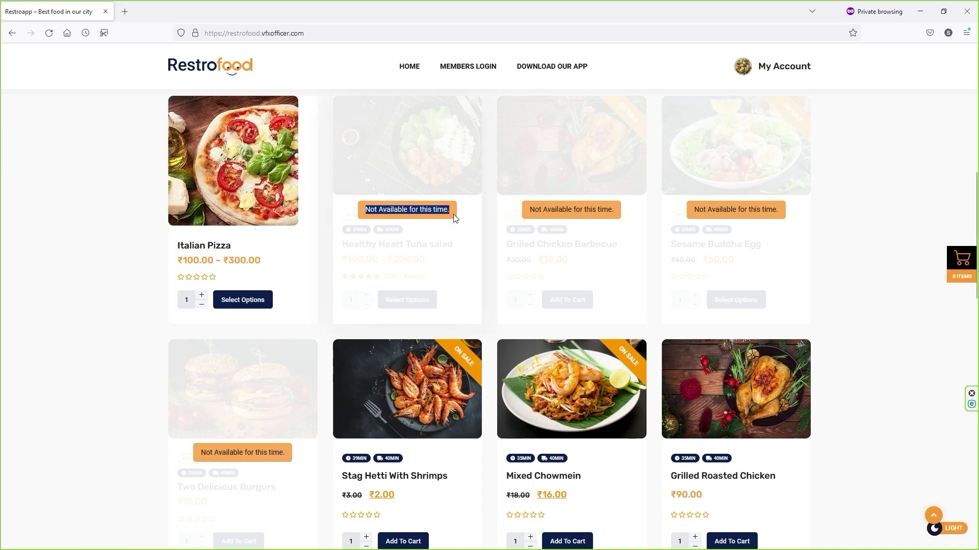
pyautogui.click(326, 209)
pyautogui.moveTo(364, 210); pyautogui.dragTo(451, 210)
pyautogui.click(450, 210)
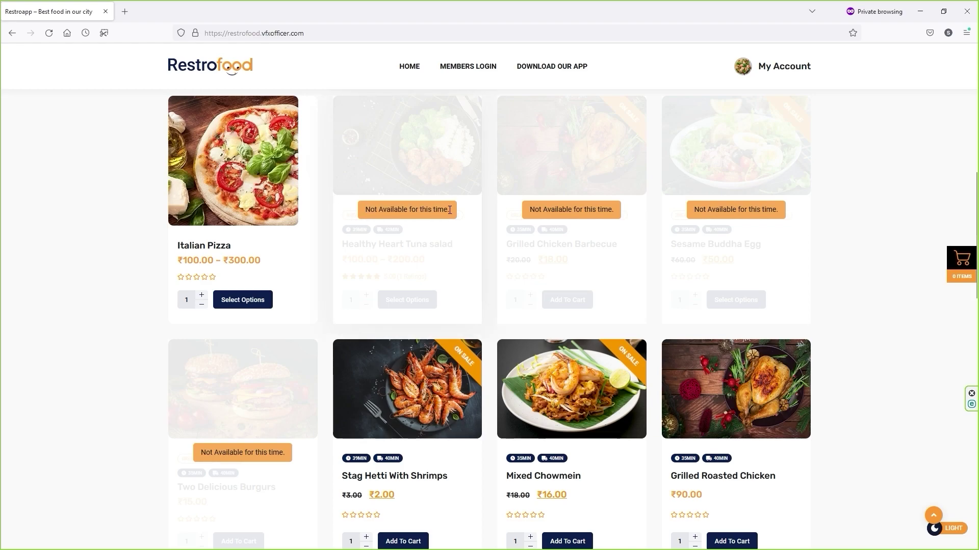
pyautogui.scroll(-5, 449, 210)
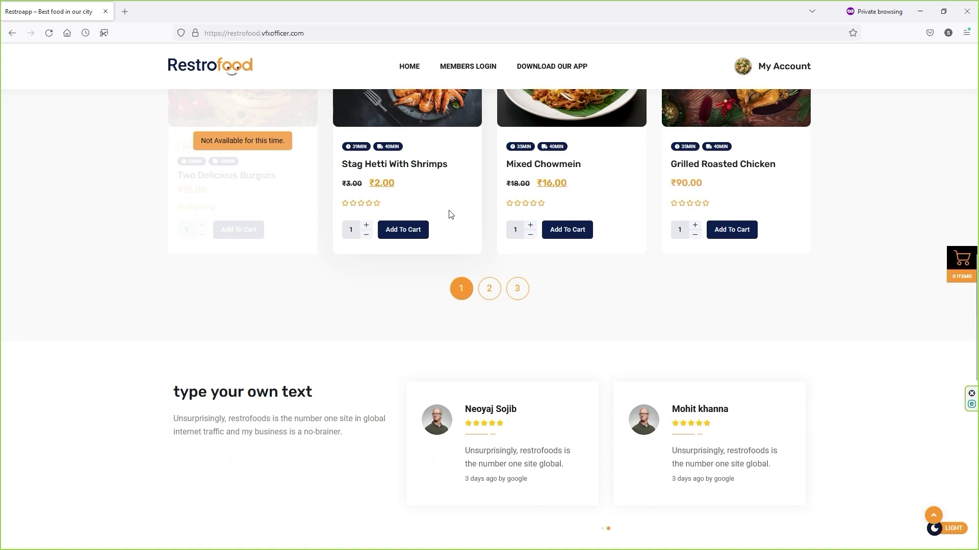
pyautogui.scroll(-2, 413, 295)
pyautogui.scroll(-2, 616, 312)
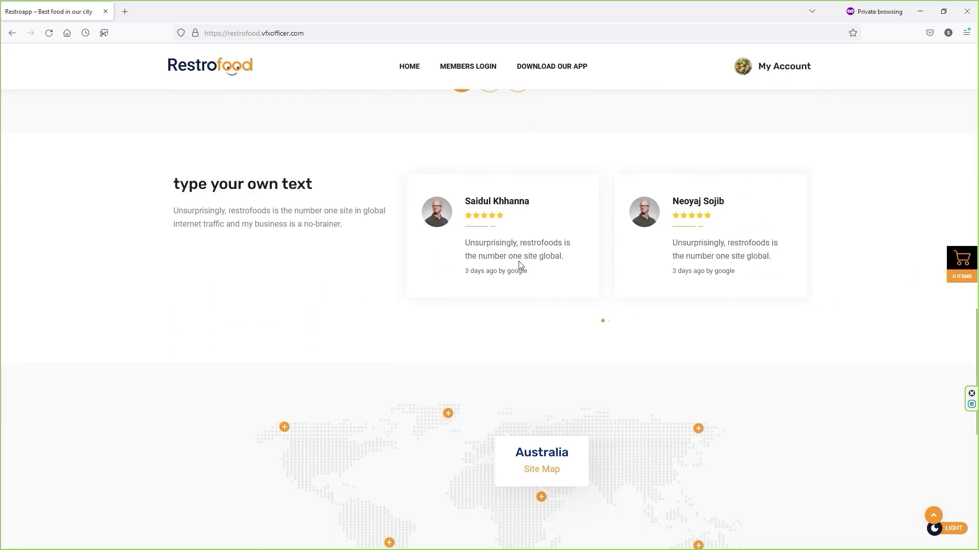
# Scroll past the world map to the footer's Account Info, Quick Links and Shop Info.
pyautogui.scroll(-4, 353, 266)
pyautogui.scroll(-3, 419, 213)
pyautogui.scroll(3, 419, 212)
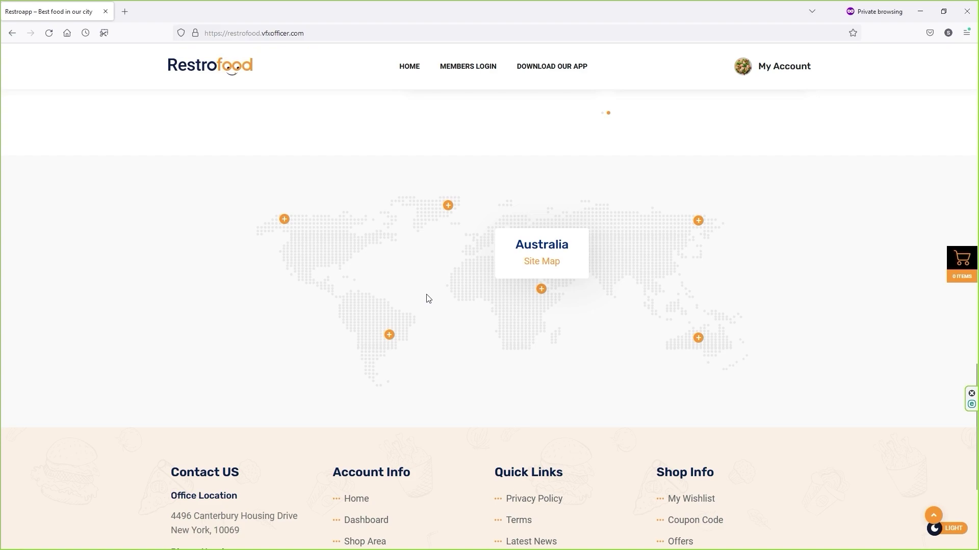
pyautogui.scroll(-5, 428, 299)
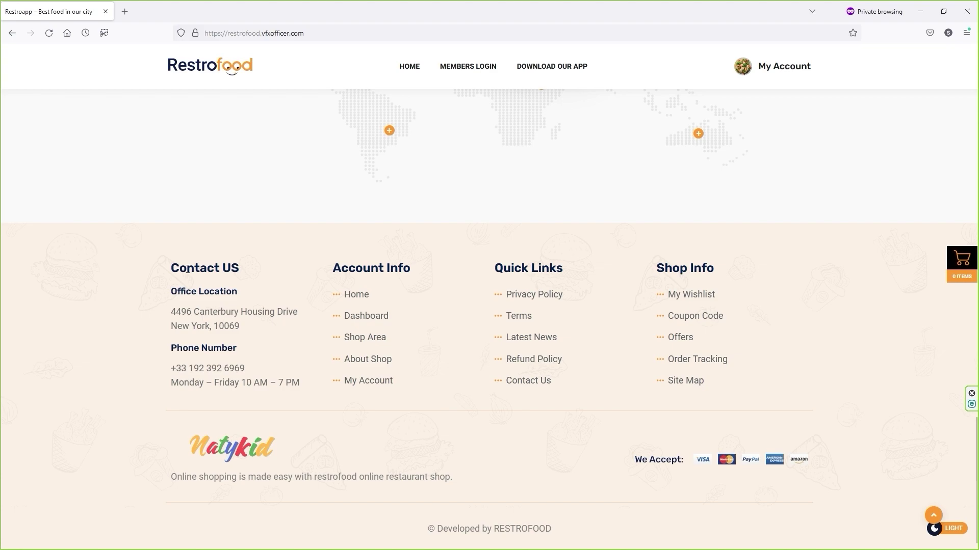
pyautogui.moveTo(188, 270); pyautogui.dragTo(250, 272)
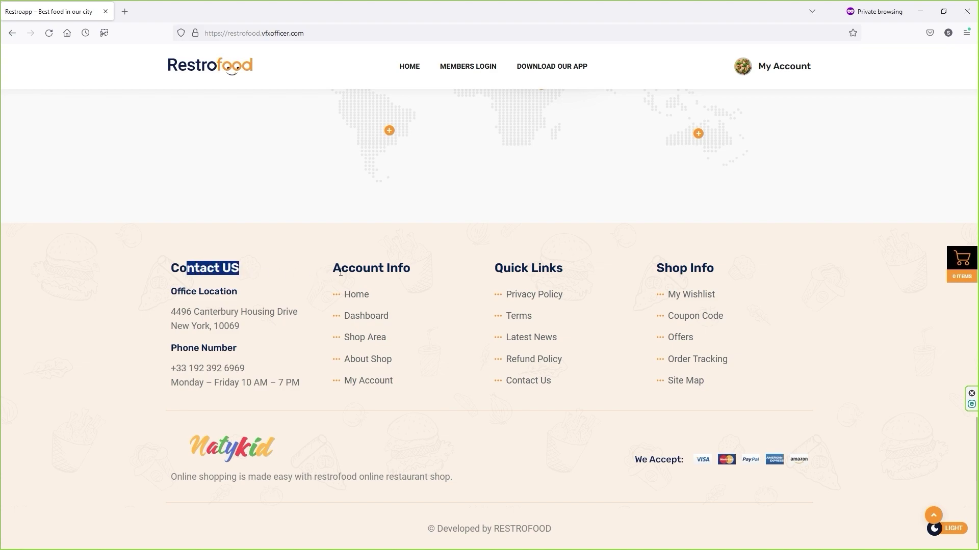
pyautogui.moveTo(340, 271); pyautogui.dragTo(399, 272)
pyautogui.moveTo(511, 271); pyautogui.dragTo(556, 273)
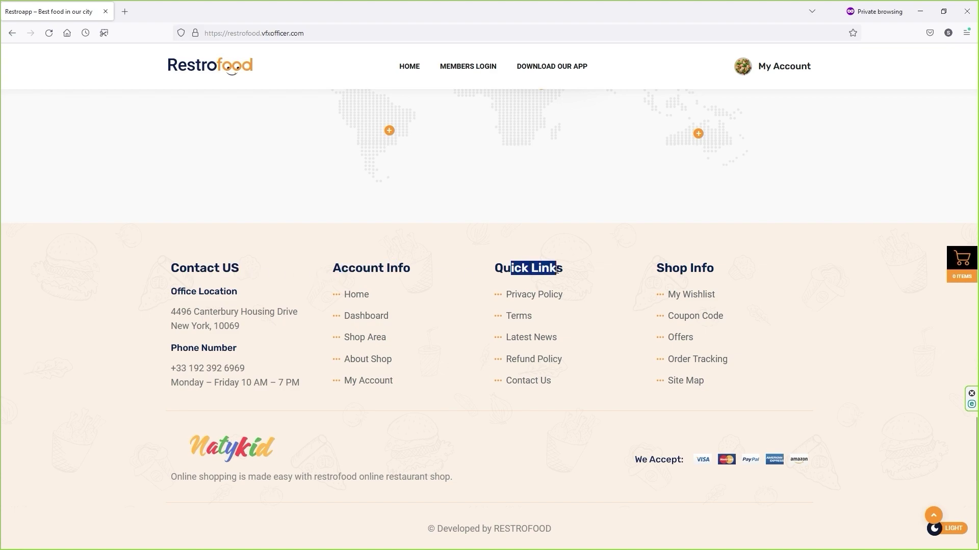
pyautogui.moveTo(672, 270); pyautogui.dragTo(718, 271)
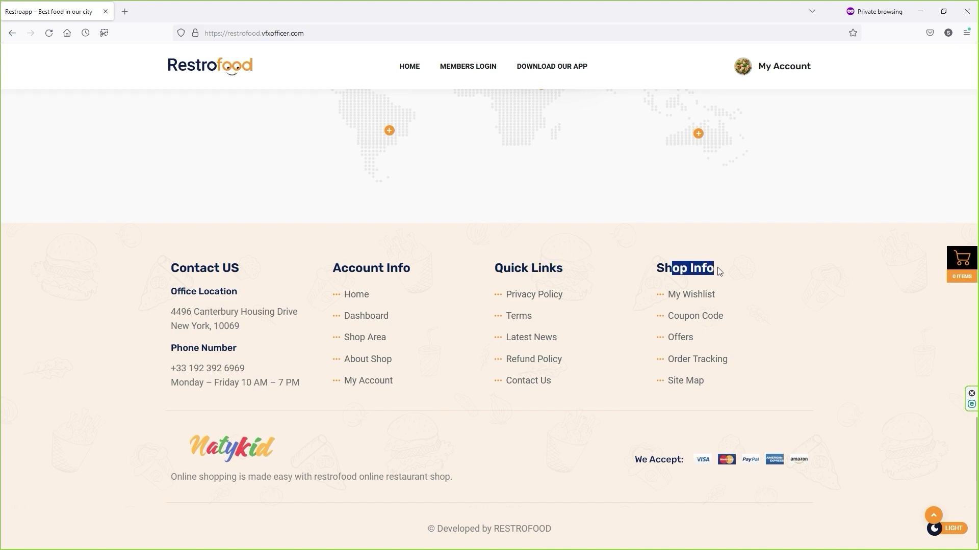
pyautogui.moveTo(181, 311); pyautogui.dragTo(215, 384)
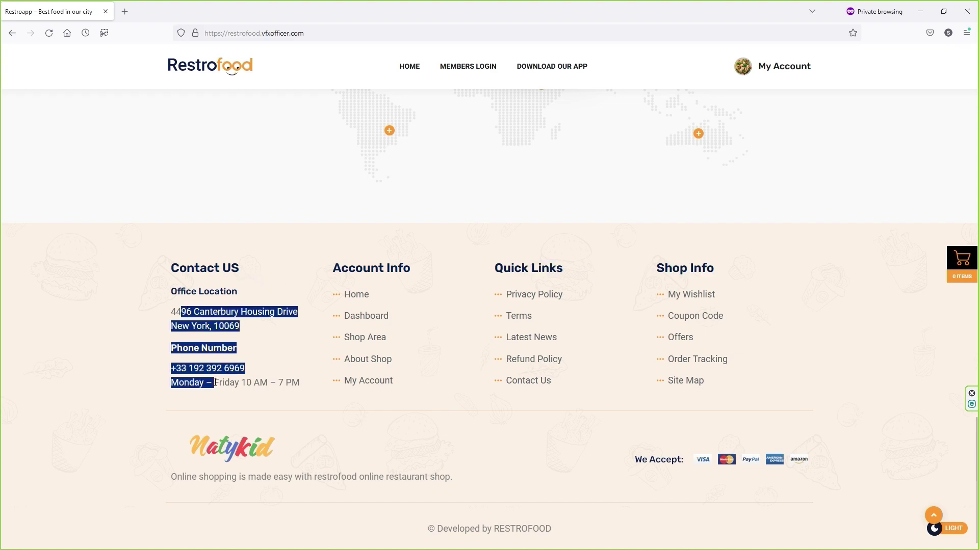
pyautogui.click(226, 396)
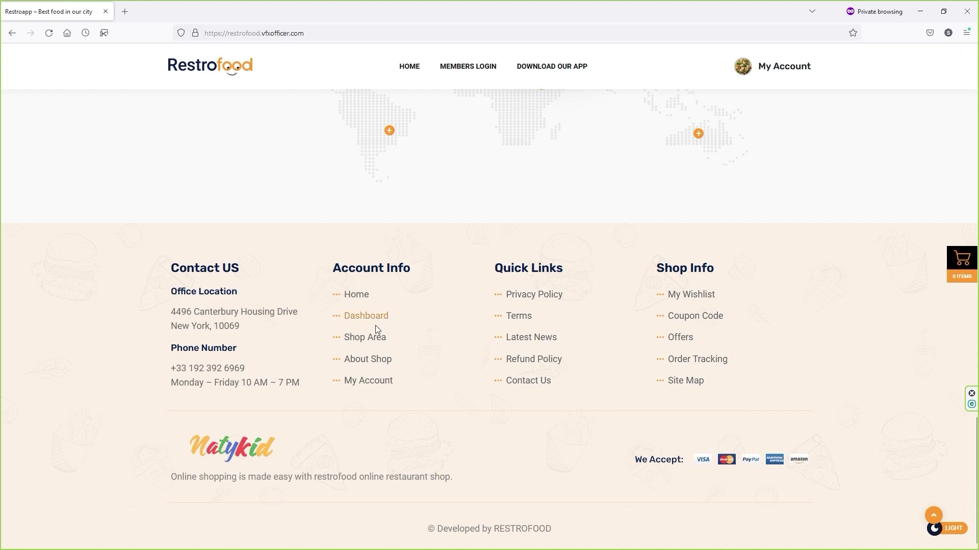
pyautogui.moveTo(184, 477); pyautogui.dragTo(415, 481)
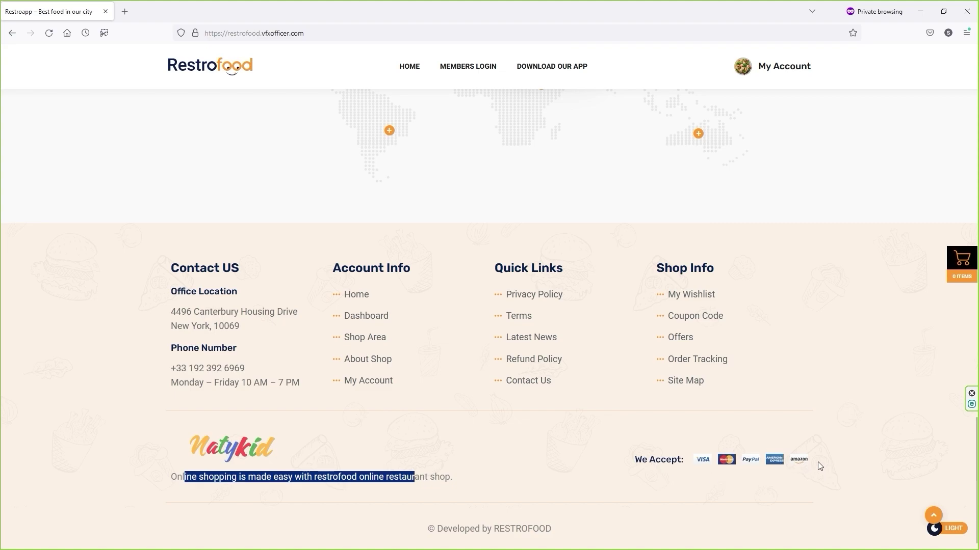
pyautogui.scroll(1, 775, 469)
pyautogui.scroll(-1, 776, 469)
pyautogui.click(948, 532)
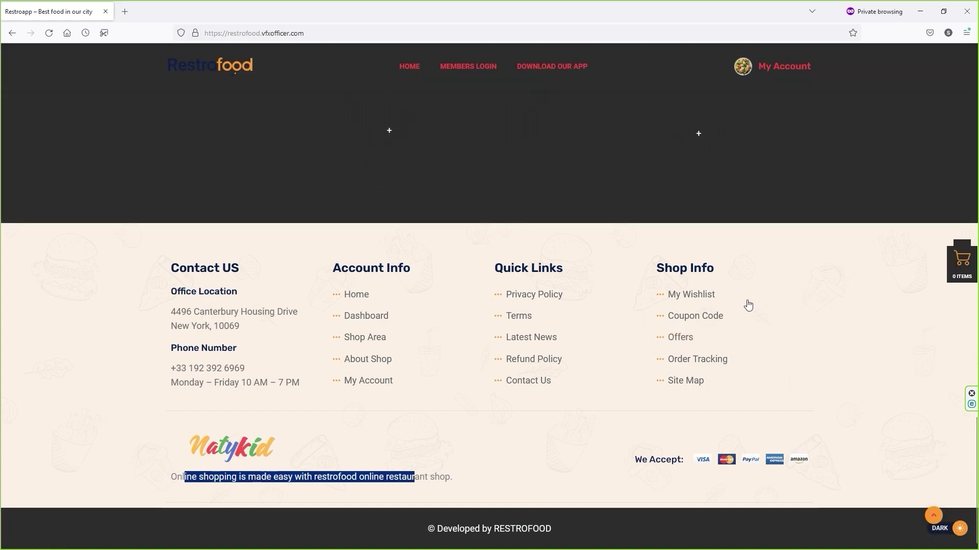
pyautogui.click(945, 532)
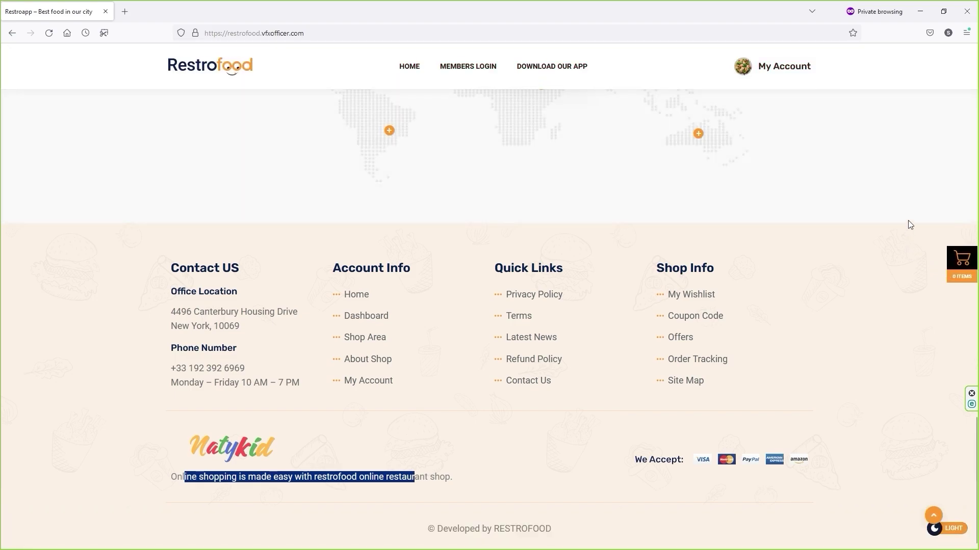
# Check the cart is empty, close it, and return to the food grid.
pyautogui.click(961, 279)
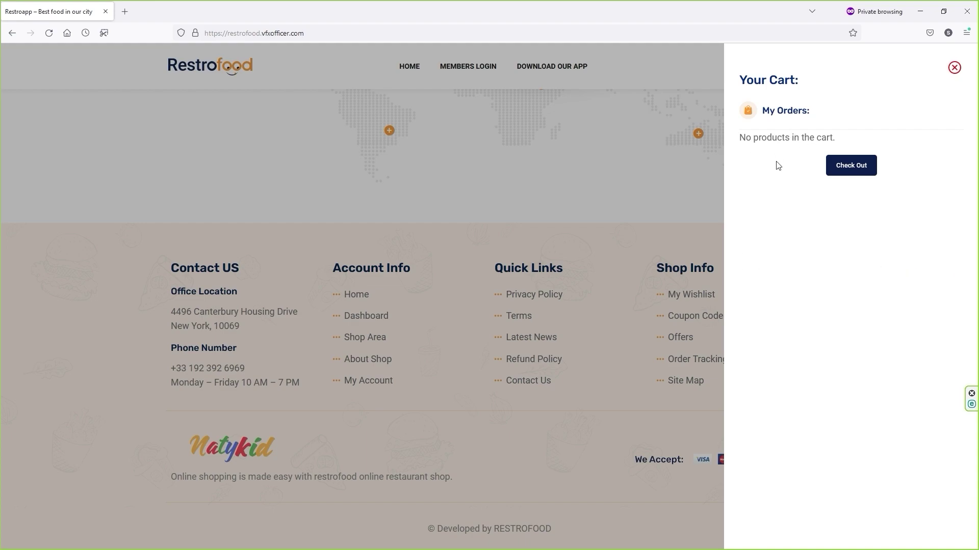
pyautogui.click(954, 68)
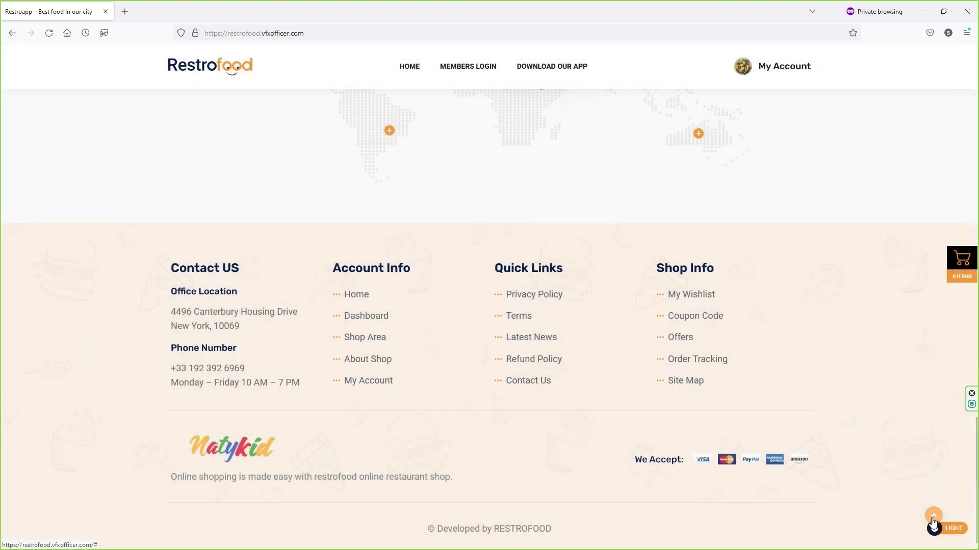
pyautogui.click(933, 516)
pyautogui.scroll(-9, 531, 336)
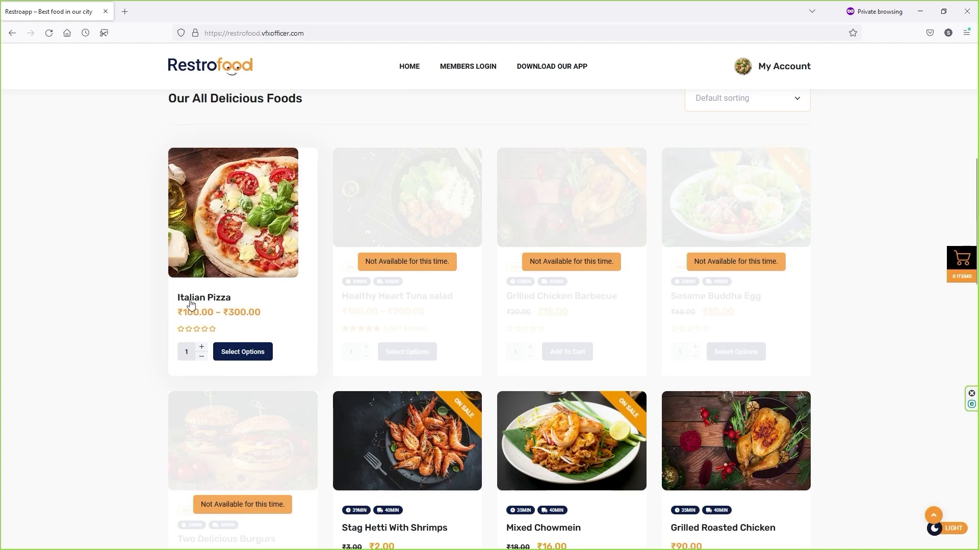
# Open the Italian Pizza quick view and highlight its carbohydrate, protein and price values.
pyautogui.click(212, 298)
pyautogui.scroll(-5, 443, 256)
pyautogui.scroll(5, 462, 242)
pyautogui.scroll(-4, 510, 337)
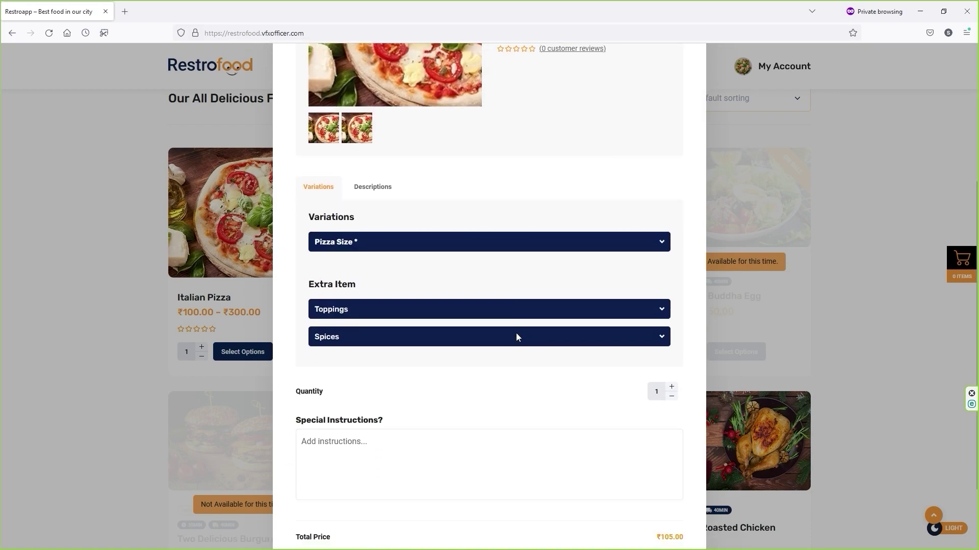
pyautogui.scroll(4, 518, 157)
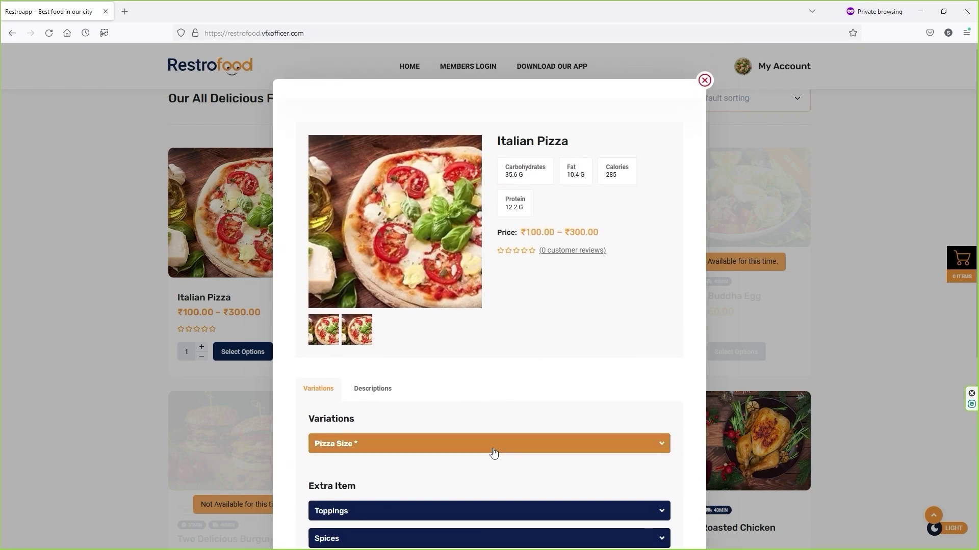
pyautogui.moveTo(504, 167); pyautogui.dragTo(535, 186)
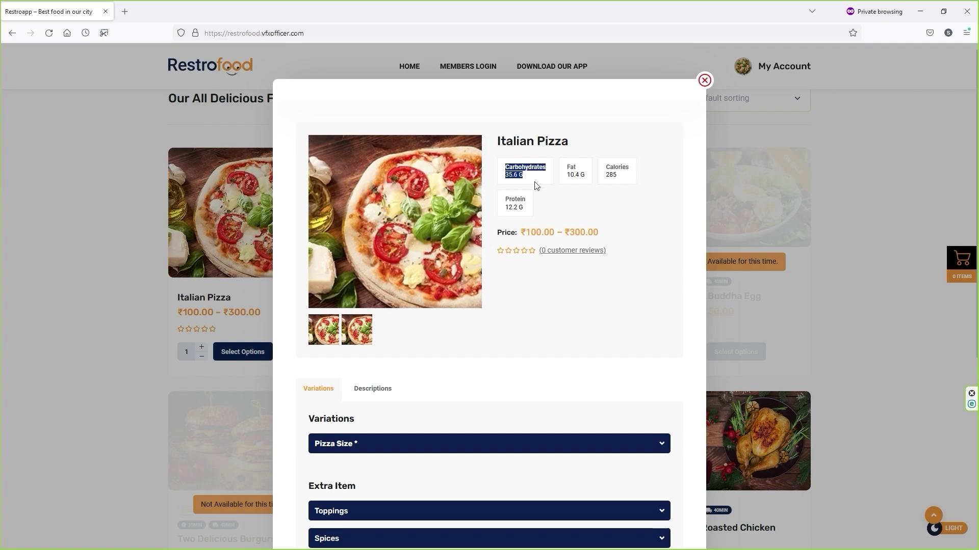
pyautogui.click(550, 173)
pyautogui.moveTo(508, 199); pyautogui.dragTo(524, 198)
pyautogui.moveTo(572, 234); pyautogui.dragTo(590, 233)
pyautogui.click(606, 235)
# Show the second Italian Pizza photo and read the Descriptions text.
pyautogui.click(357, 333)
pyautogui.scroll(-2, 419, 337)
pyautogui.click(359, 265)
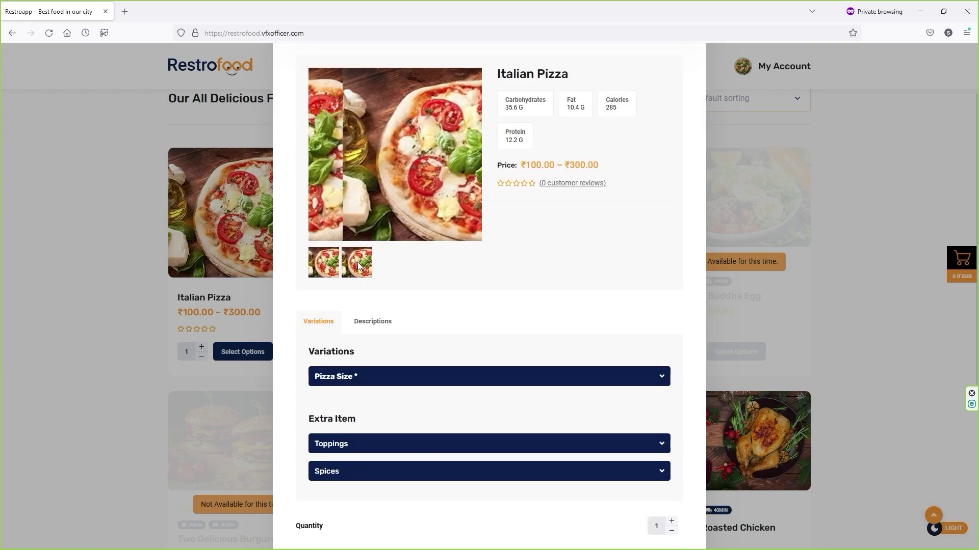
pyautogui.scroll(-3, 396, 266)
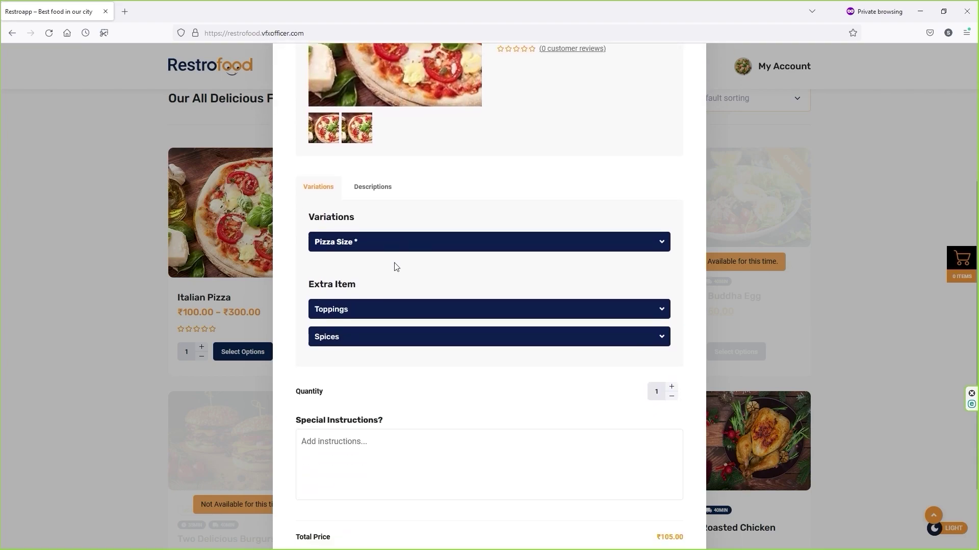
pyautogui.click(373, 192)
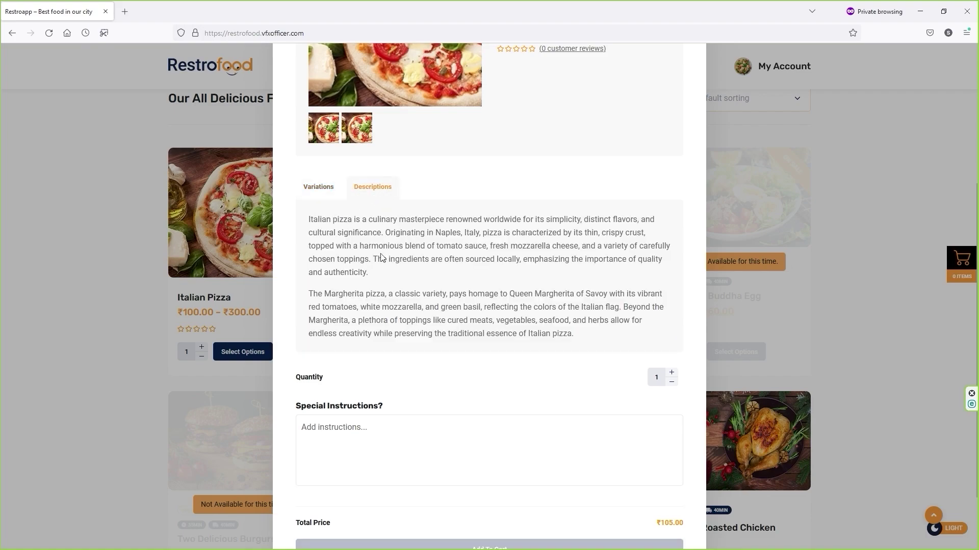
pyautogui.scroll(3, 387, 249)
pyautogui.scroll(-3, 357, 240)
pyautogui.moveTo(314, 225); pyautogui.dragTo(393, 320)
pyautogui.click(346, 210)
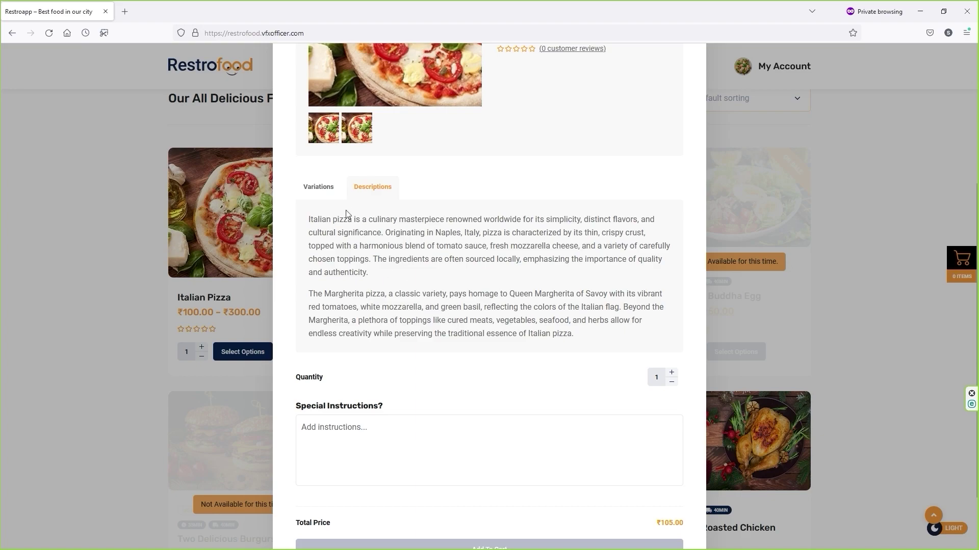
# Return to Variations and expand the Large, Medium and Small pizza size choices.
pyautogui.click(326, 192)
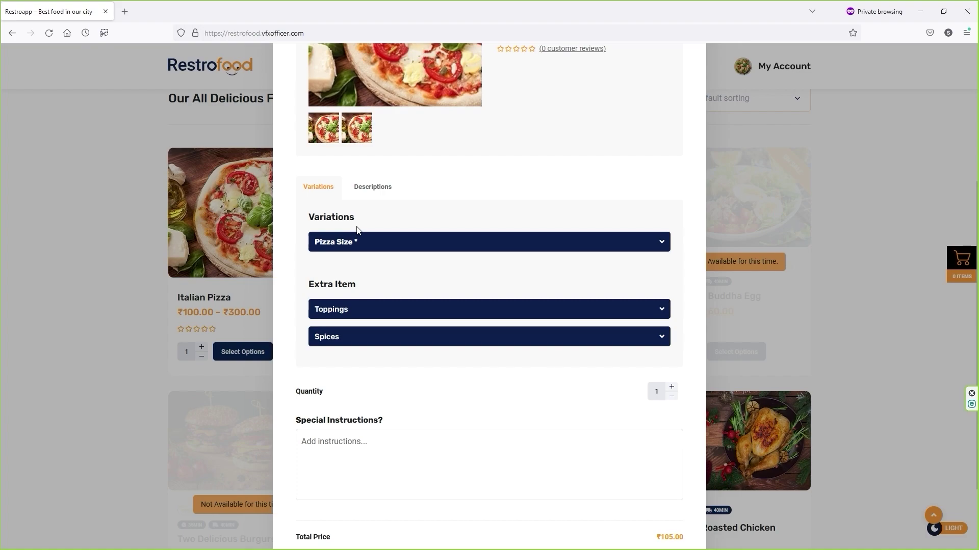
pyautogui.scroll(3, 365, 250)
pyautogui.scroll(-4, 371, 300)
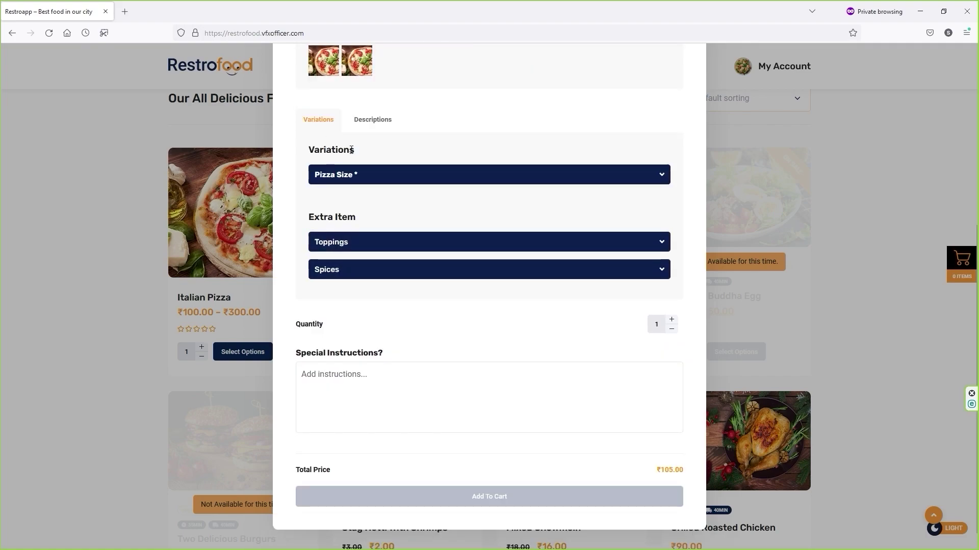
pyautogui.click(406, 177)
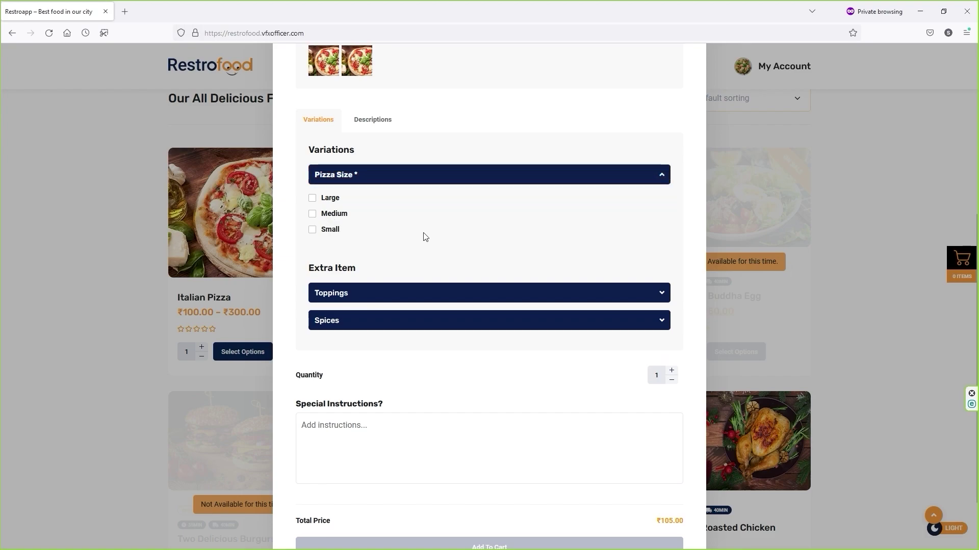
pyautogui.scroll(4, 447, 239)
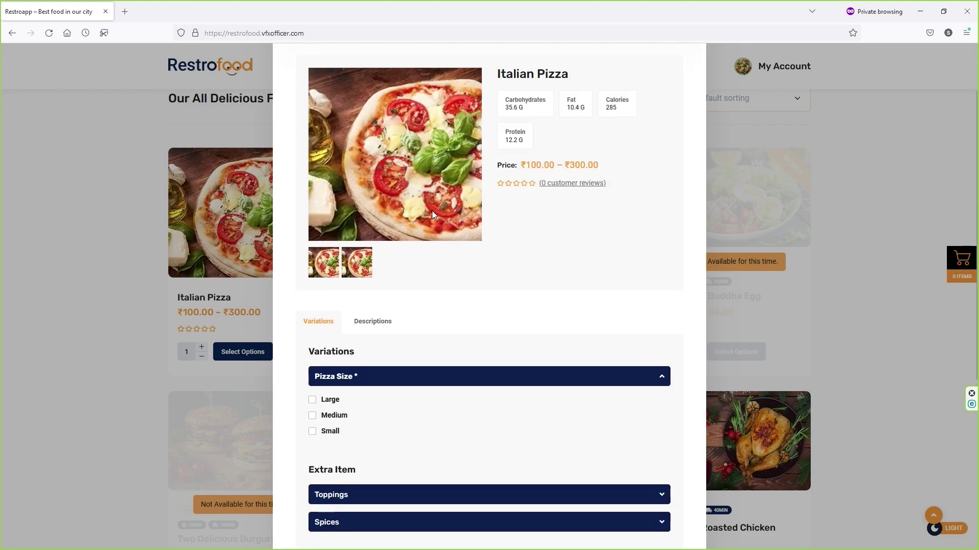
pyautogui.scroll(-5, 432, 211)
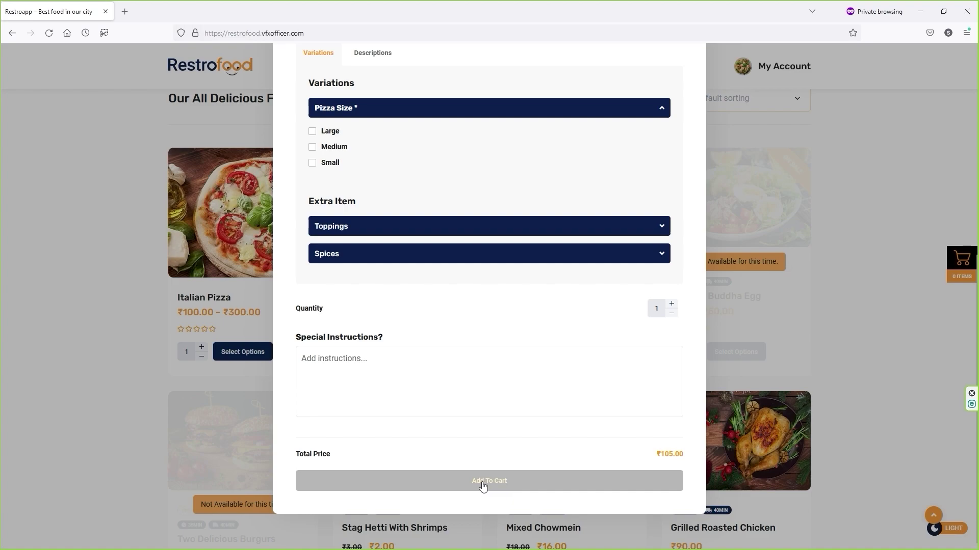
pyautogui.scroll(4, 503, 485)
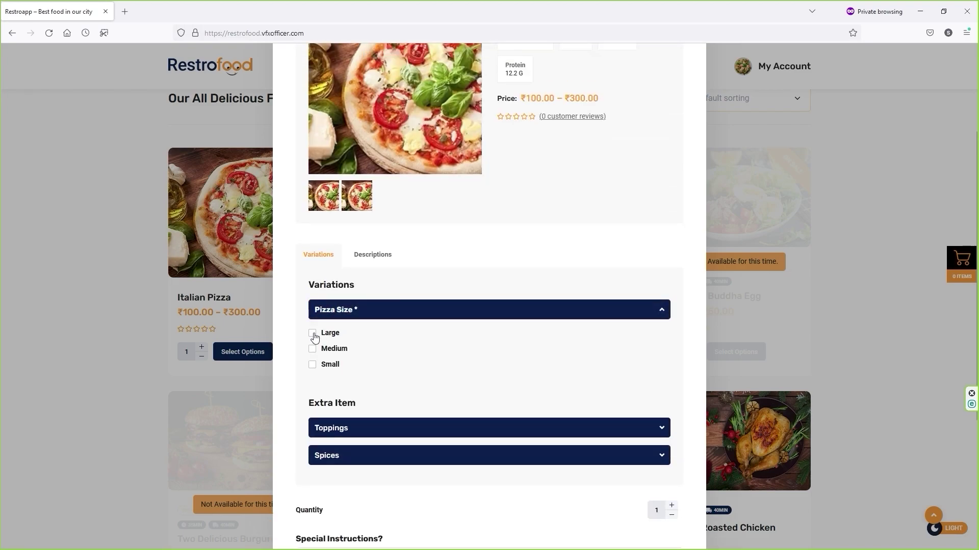
# Choose Large pizza size and expand the Toppings and Spices lists.
pyautogui.click(313, 334)
pyautogui.scroll(-4, 372, 336)
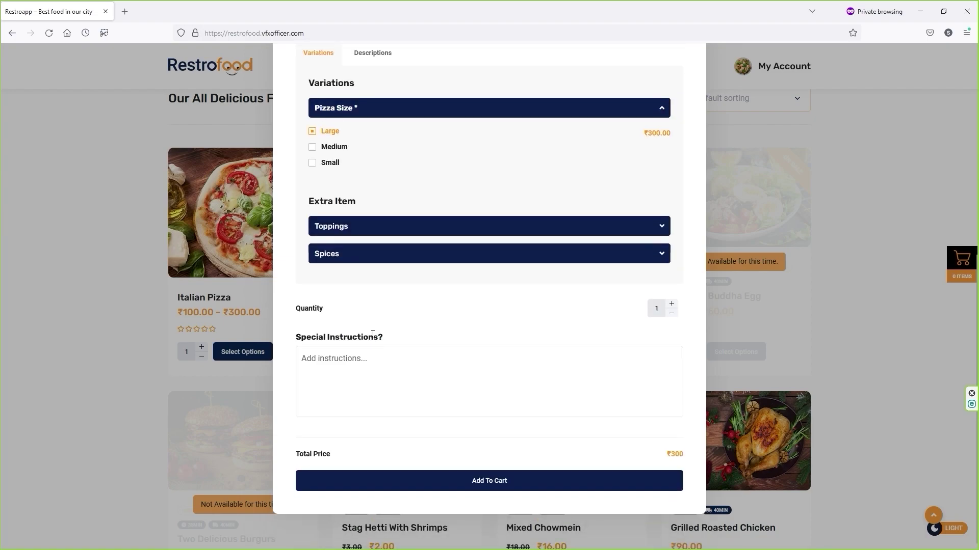
pyautogui.tripleClick(356, 207)
pyautogui.click(363, 203)
pyautogui.click(359, 229)
pyautogui.click(365, 322)
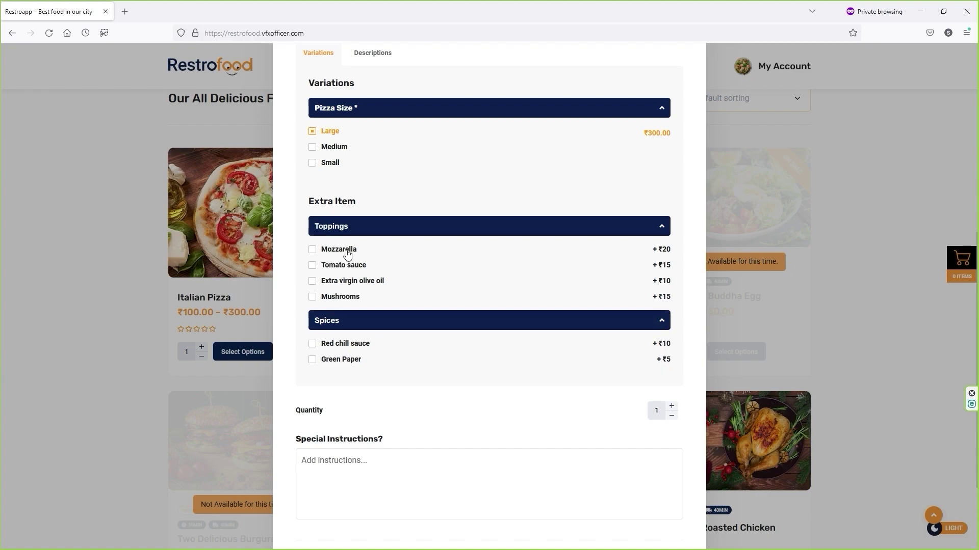
pyautogui.scroll(5, 492, 328)
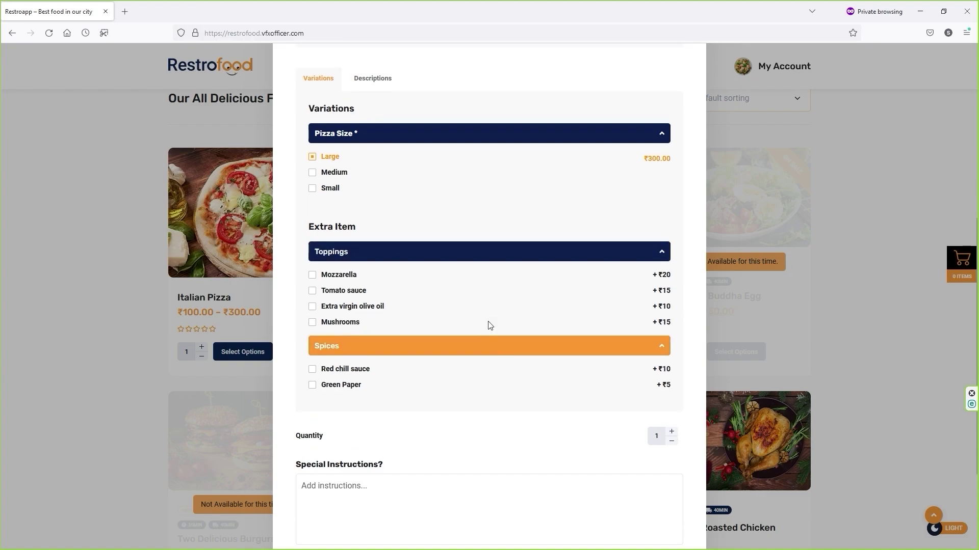
pyautogui.scroll(-4, 421, 282)
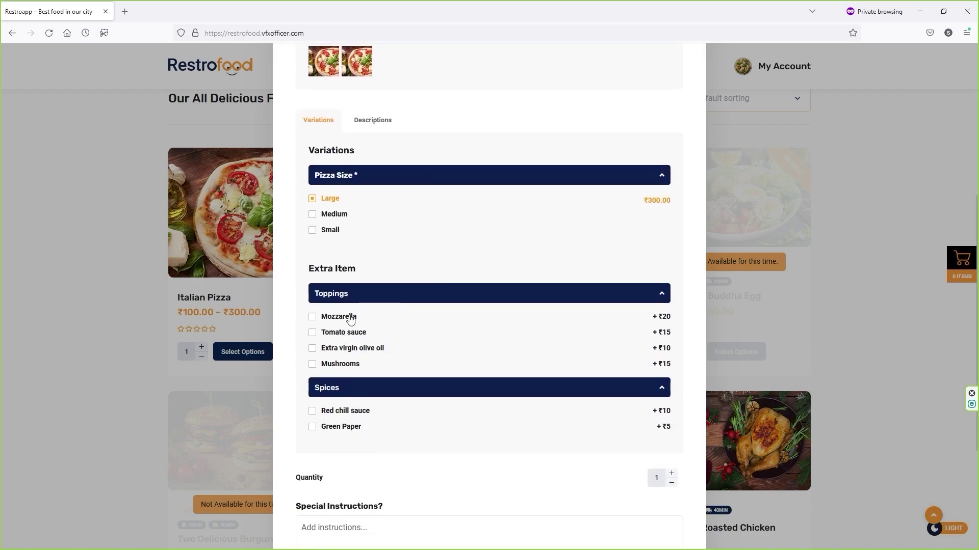
# Tick all four toppings: Mozzarella, Tomato sauce, Extra virgin olive oil and Mushrooms.
pyautogui.click(313, 318)
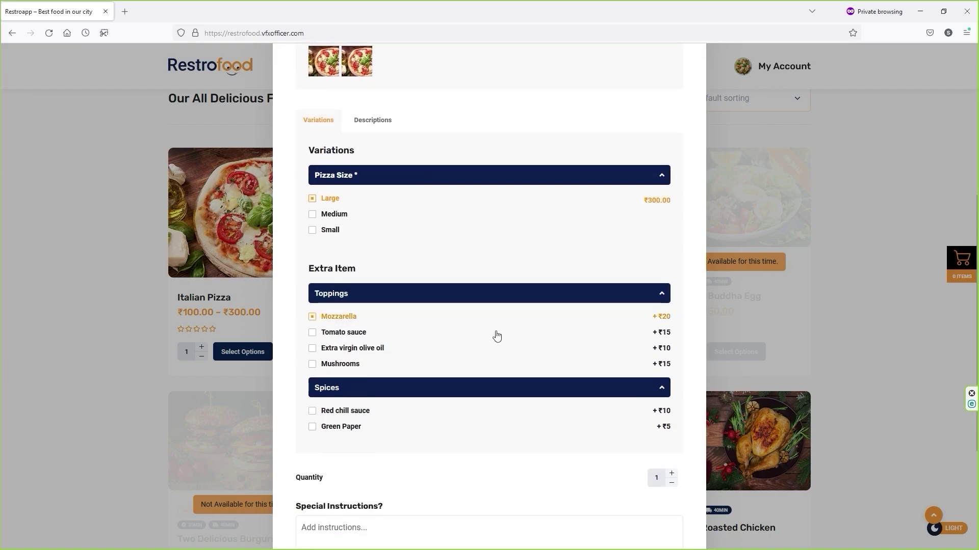
pyautogui.click(312, 333)
pyautogui.click(313, 349)
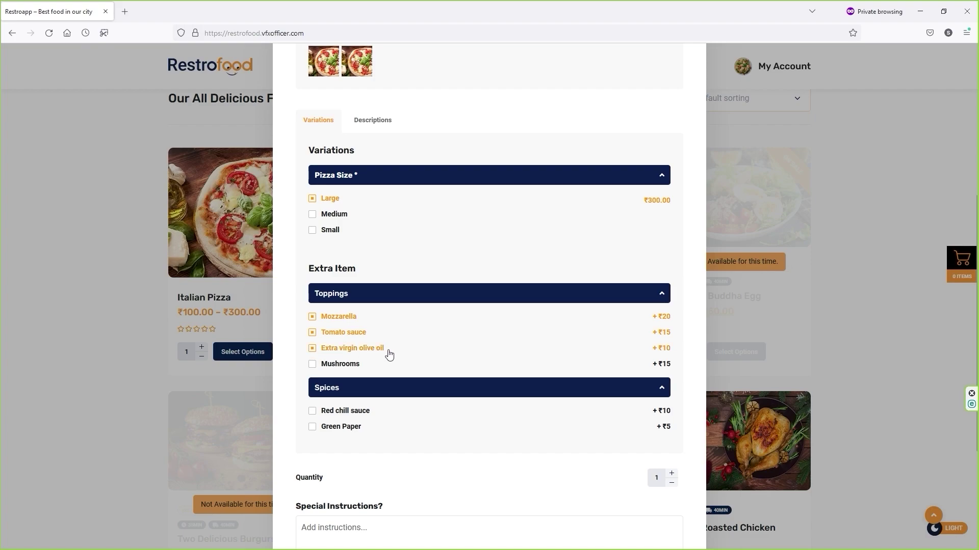
pyautogui.click(338, 365)
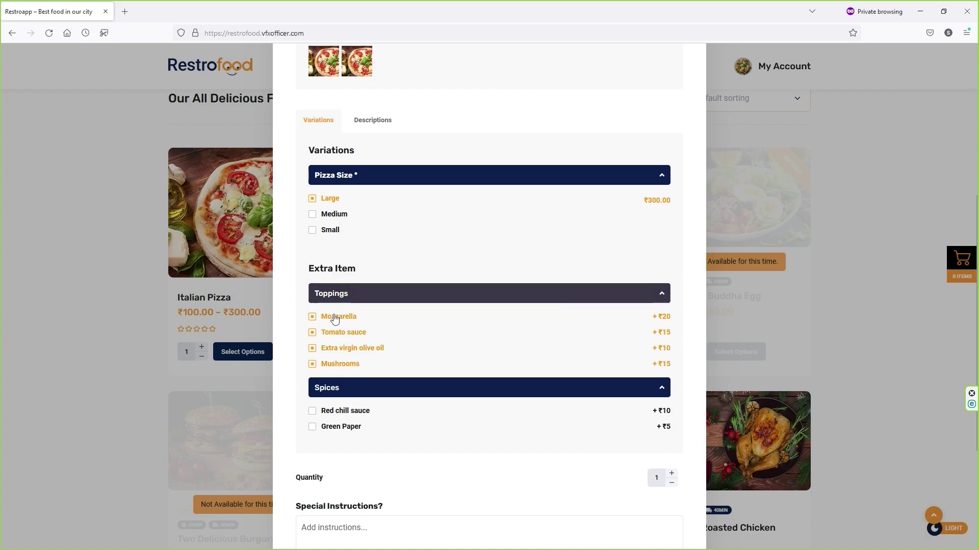
pyautogui.click(325, 366)
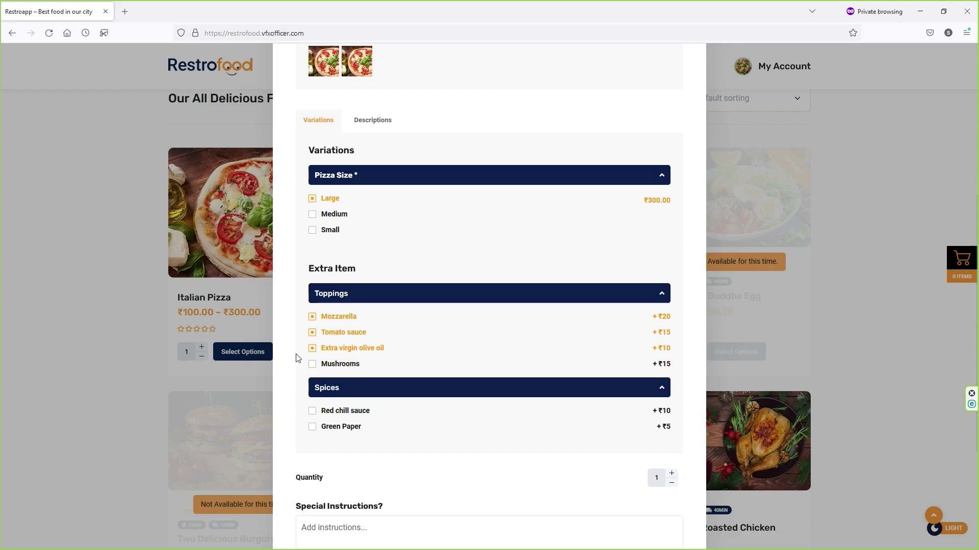
pyautogui.click(313, 349)
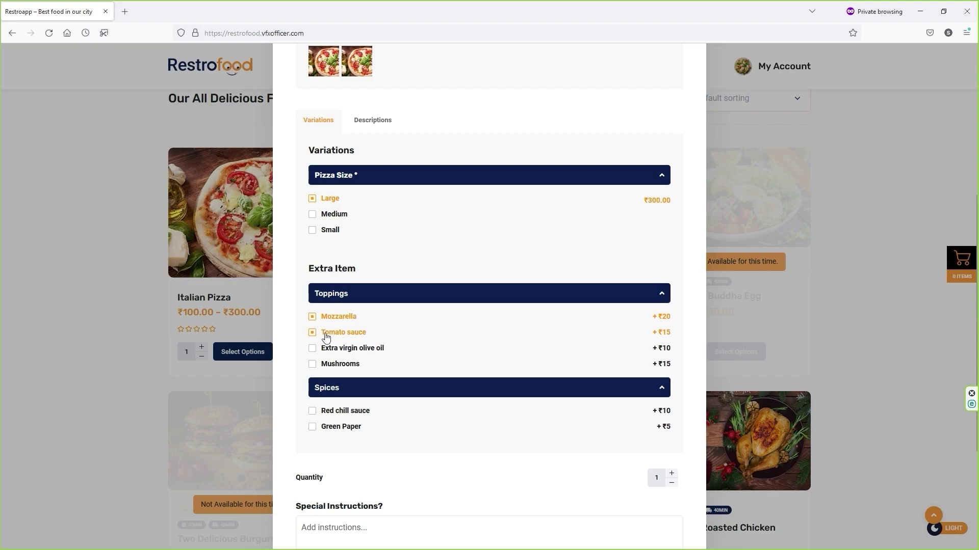
pyautogui.click(313, 349)
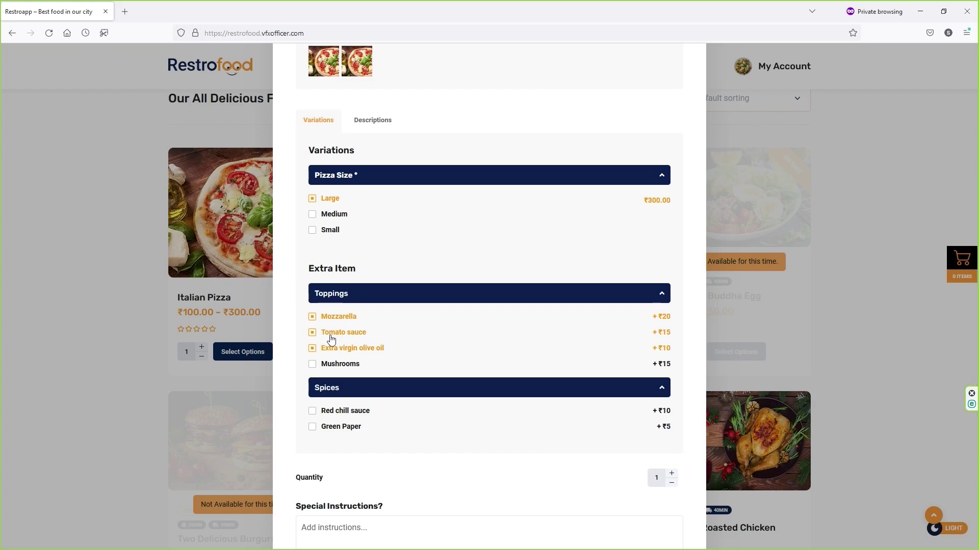
pyautogui.click(313, 365)
# Add both spices, Red chill sauce and Green Paper, bringing the total to ₹375.00.
pyautogui.click(313, 411)
pyautogui.click(312, 427)
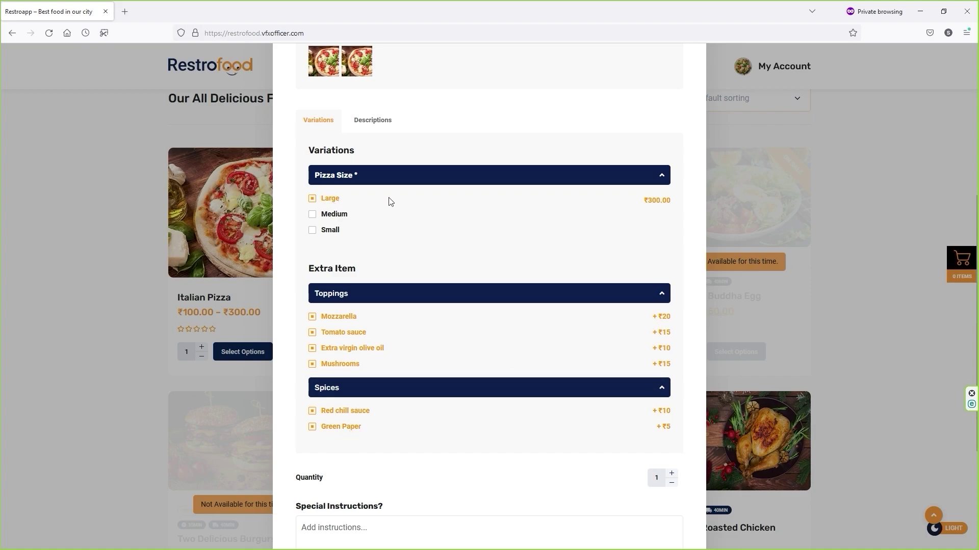
pyautogui.scroll(-3, 389, 199)
pyautogui.moveTo(701, 442); pyautogui.dragTo(658, 453)
pyautogui.click(658, 457)
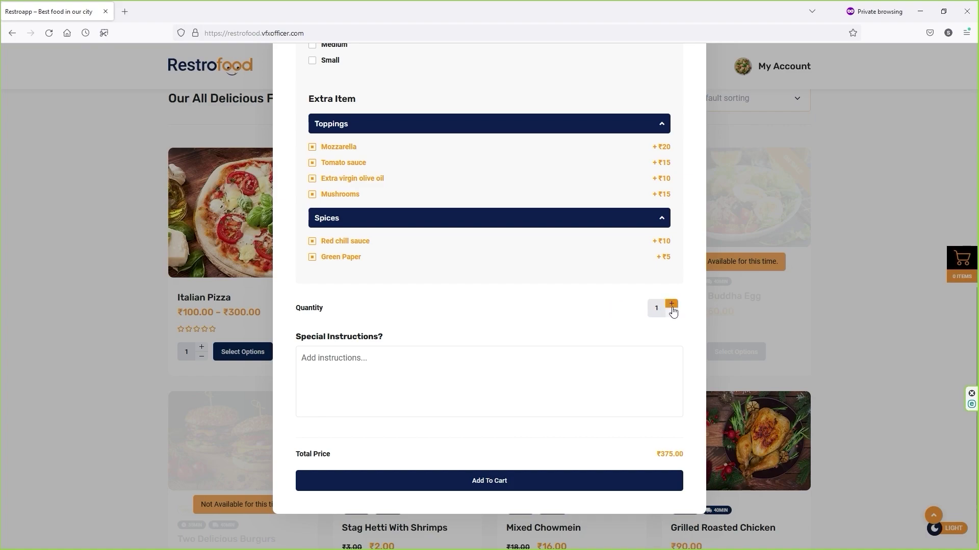
# Enter 'Please make it spicy' in the pizza's Special Instructions box.
pyautogui.click(368, 366)
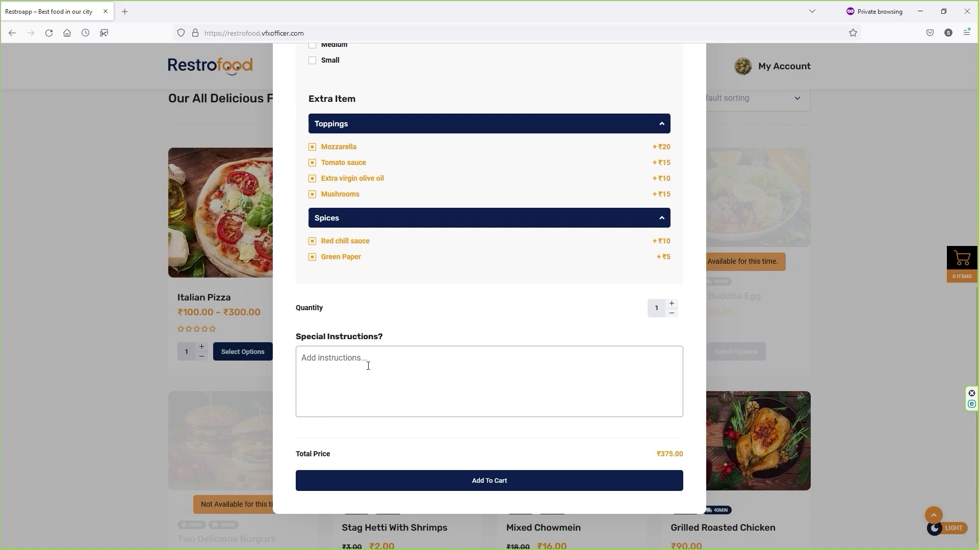
pyautogui.write('Pleas')
pyautogui.write('e add mor')
pyautogui.press('BackSpace')
pyautogui.press('BackSpace')
pyautogui.press('BackSpace')
pyautogui.press('BackSpace')
pyautogui.press('BackSpace')
pyautogui.press('BackSpace')
pyautogui.press('BackSpace')
pyautogui.write('make it')
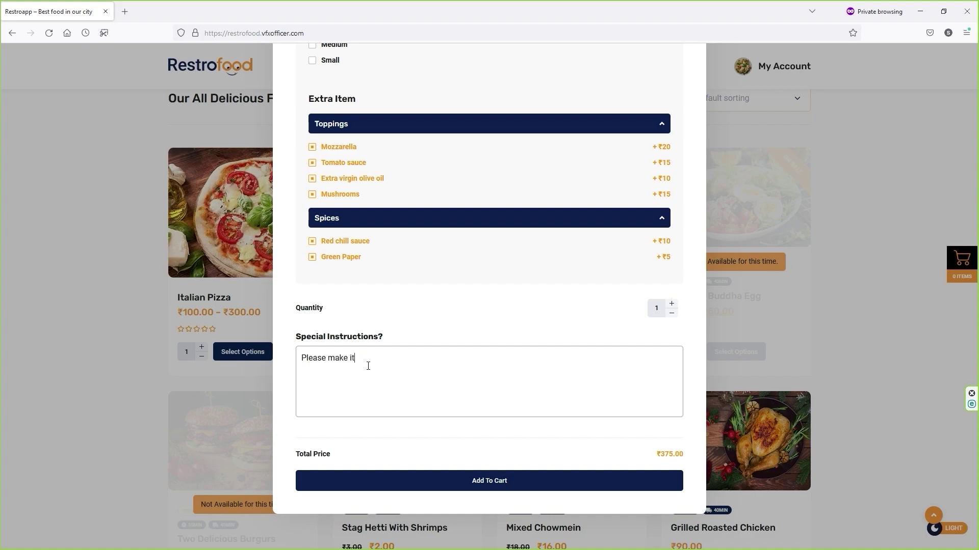
pyautogui.write(' spicy')
pyautogui.moveTo(374, 374); pyautogui.dragTo(298, 364)
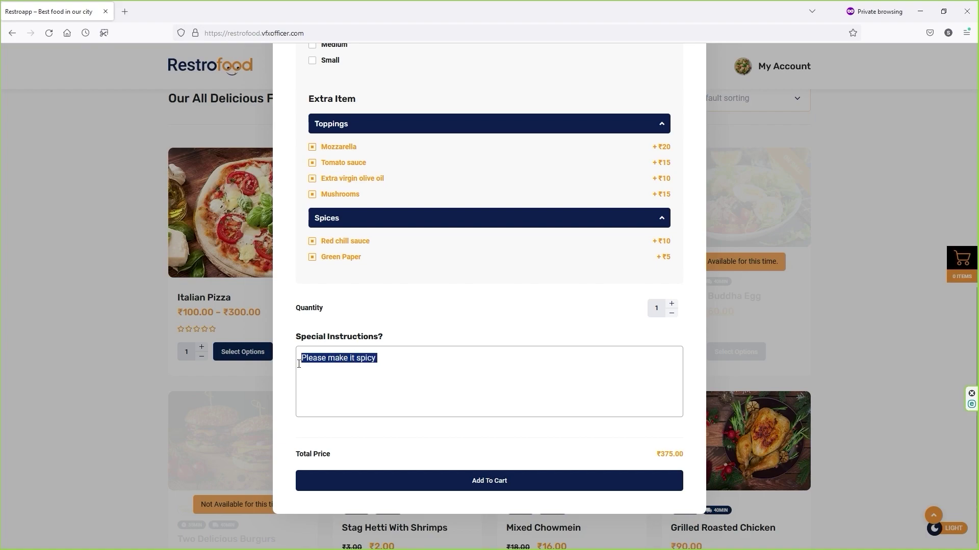
pyautogui.click(385, 362)
pyautogui.moveTo(385, 362); pyautogui.dragTo(301, 360)
pyautogui.click(381, 365)
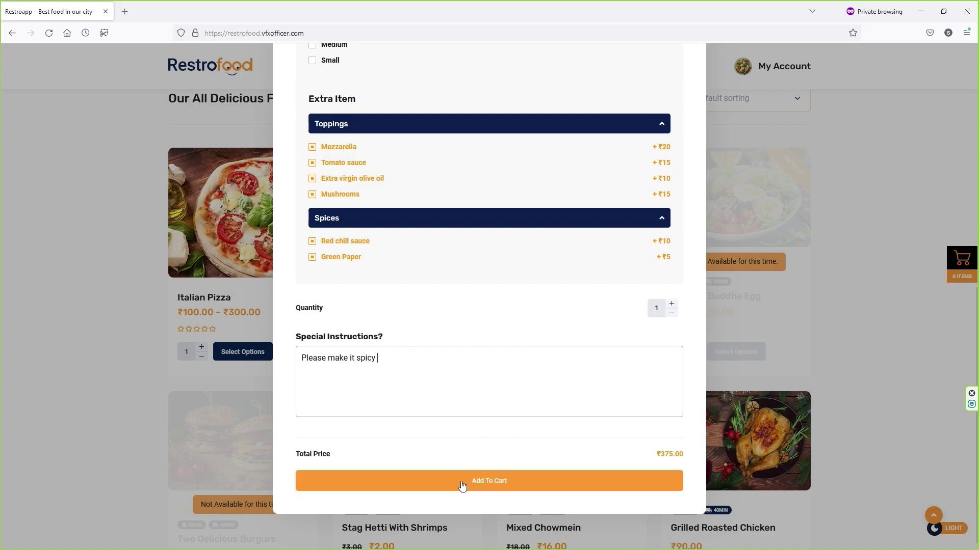
# Add the Large Italian Pizza to the cart and reload the page to refresh it.
pyautogui.click(501, 485)
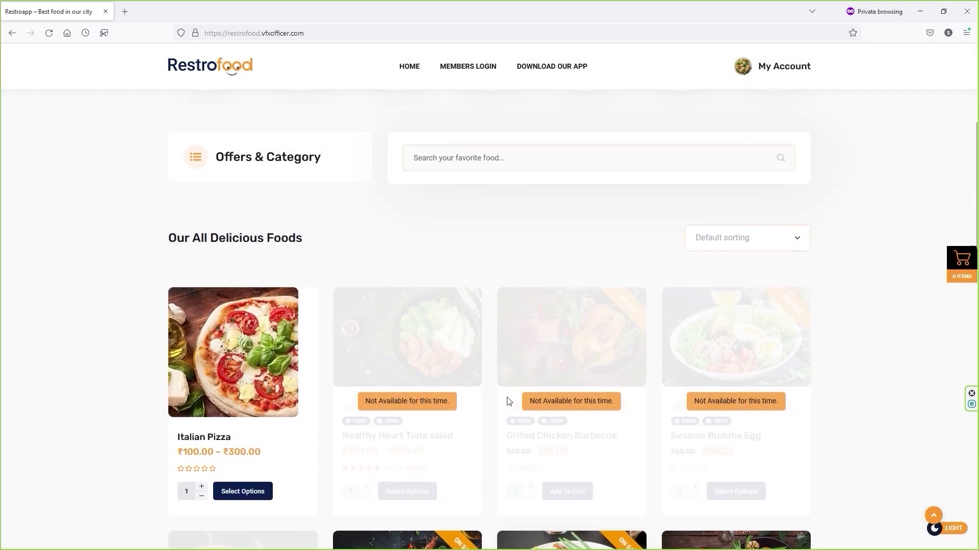
pyautogui.click(964, 283)
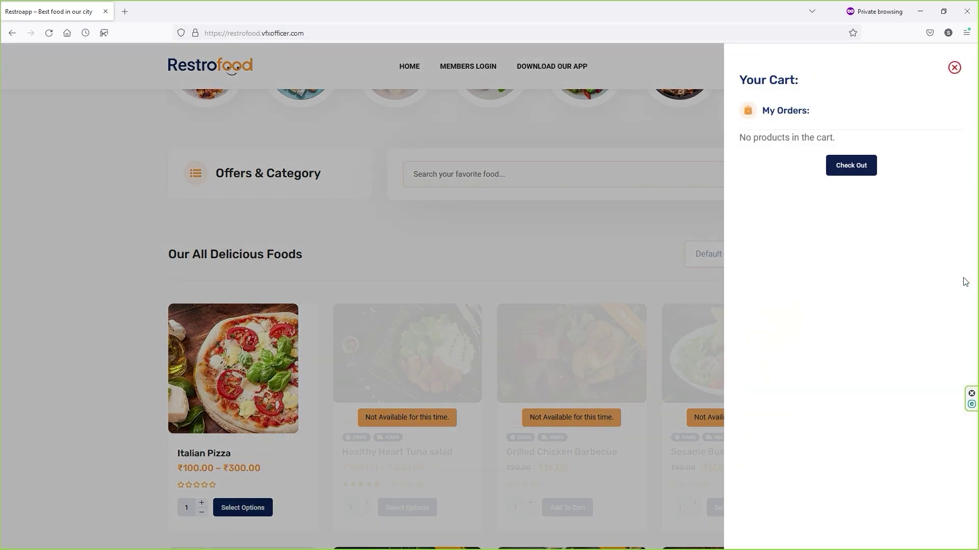
pyautogui.click(556, 232)
pyautogui.click(49, 32)
pyautogui.click(631, 236)
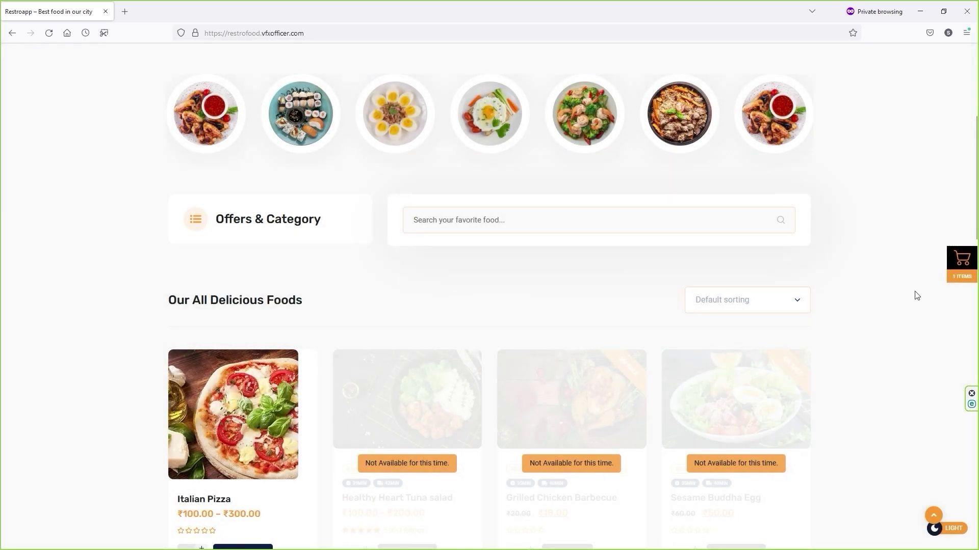
# Review the cart: Italian Pizza - Large with extras and spicy note, subtotal ₹375.00.
pyautogui.click(962, 283)
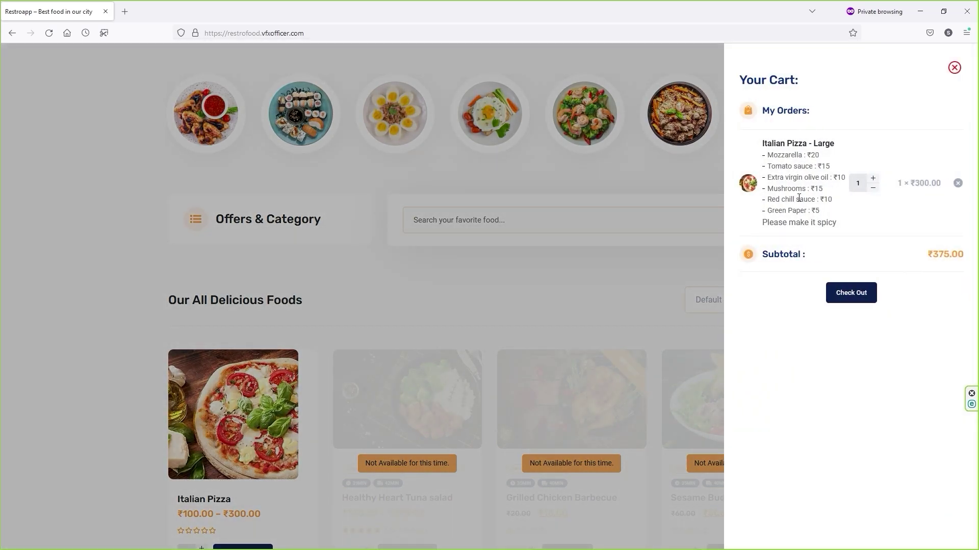
pyautogui.moveTo(838, 224); pyautogui.dragTo(768, 154)
pyautogui.click(783, 166)
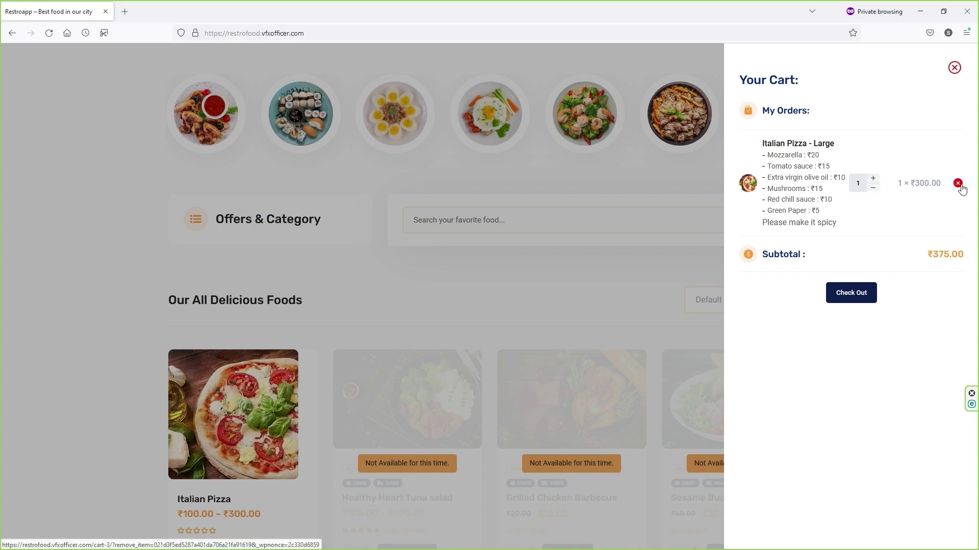
pyautogui.moveTo(927, 254); pyautogui.dragTo(963, 254)
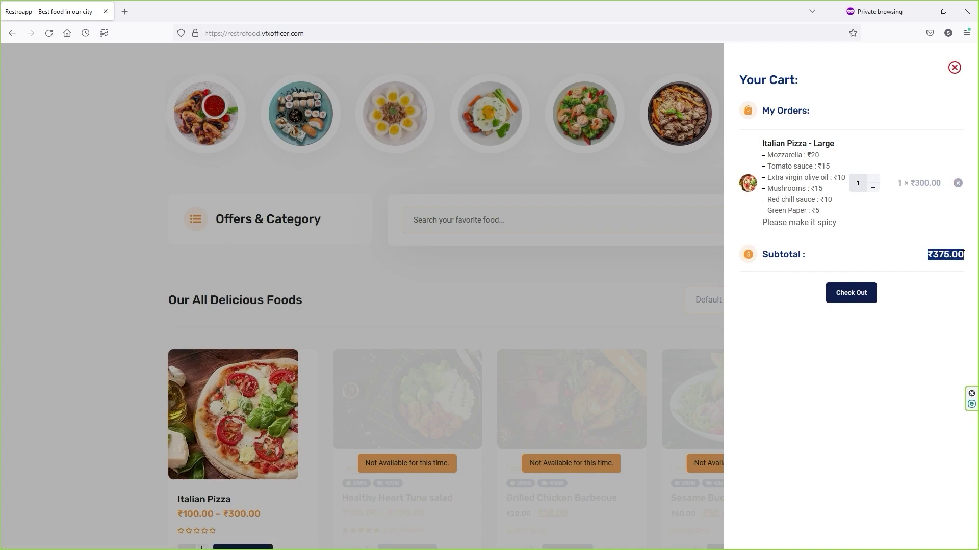
pyautogui.click(927, 258)
# Check out with 'Pickup by me' at 05:00pm and continue to Order & Payment.
pyautogui.click(856, 297)
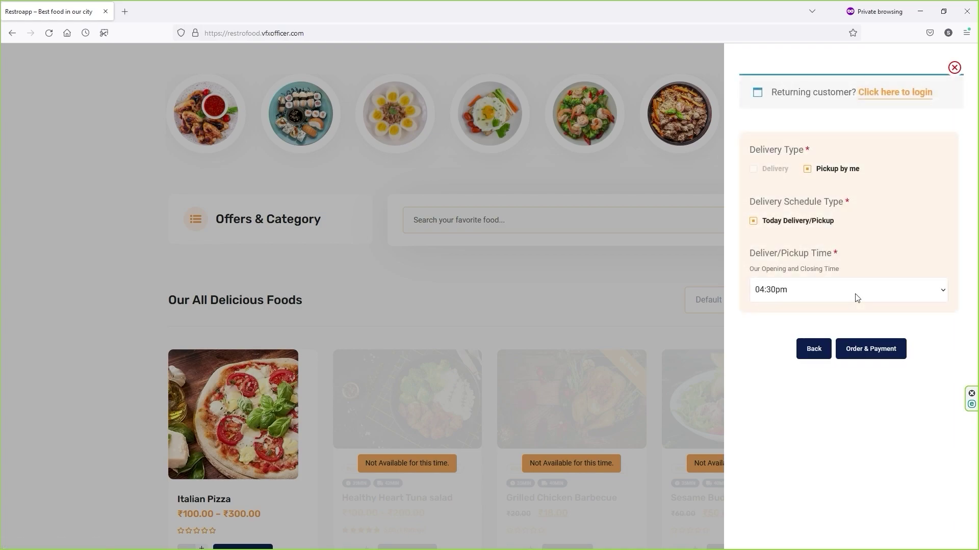
pyautogui.click(774, 174)
pyautogui.scroll(-1, 790, 286)
pyautogui.scroll(-1, 788, 321)
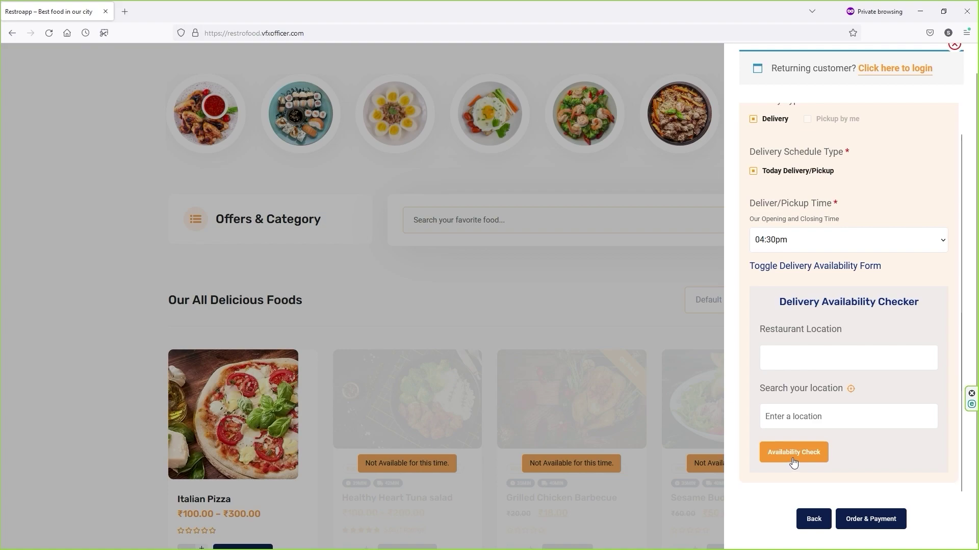
pyautogui.scroll(1, 820, 128)
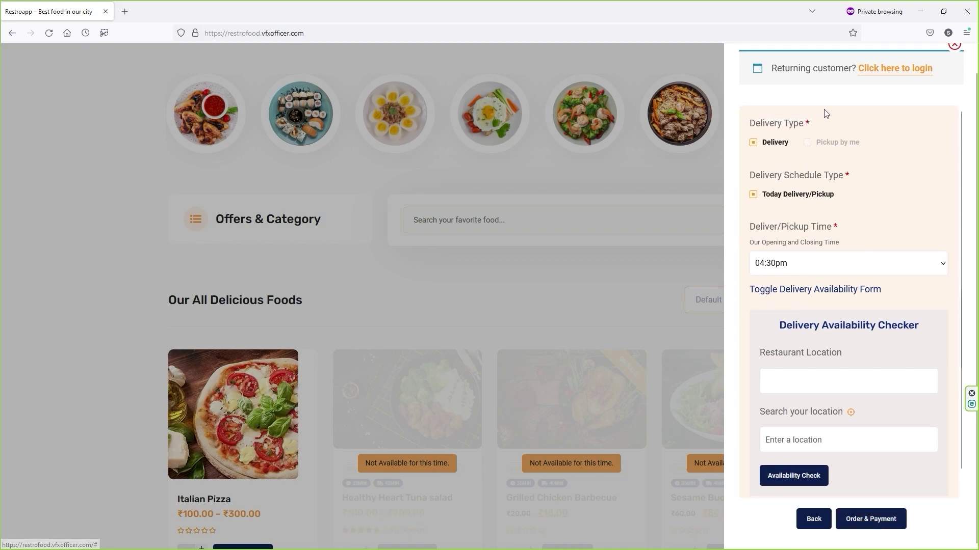
pyautogui.click(808, 145)
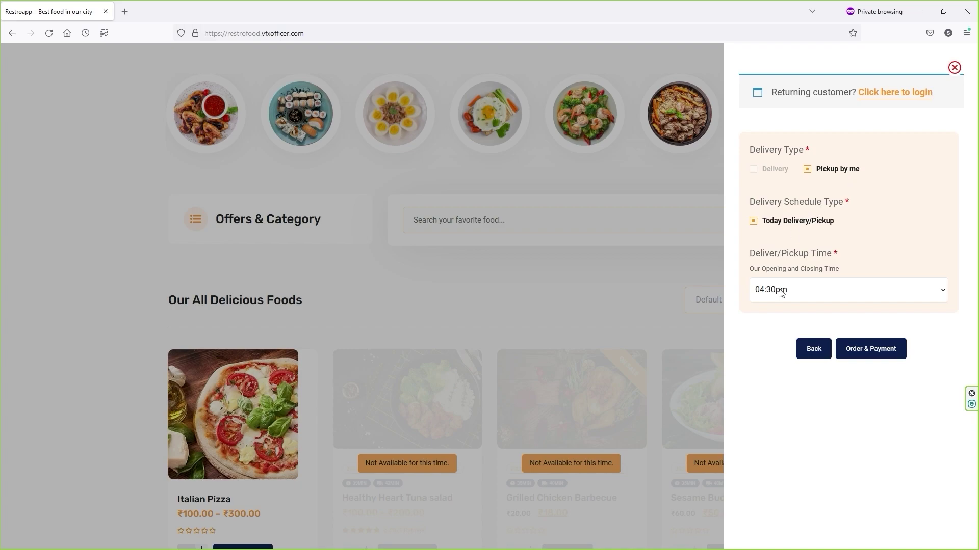
pyautogui.click(781, 292)
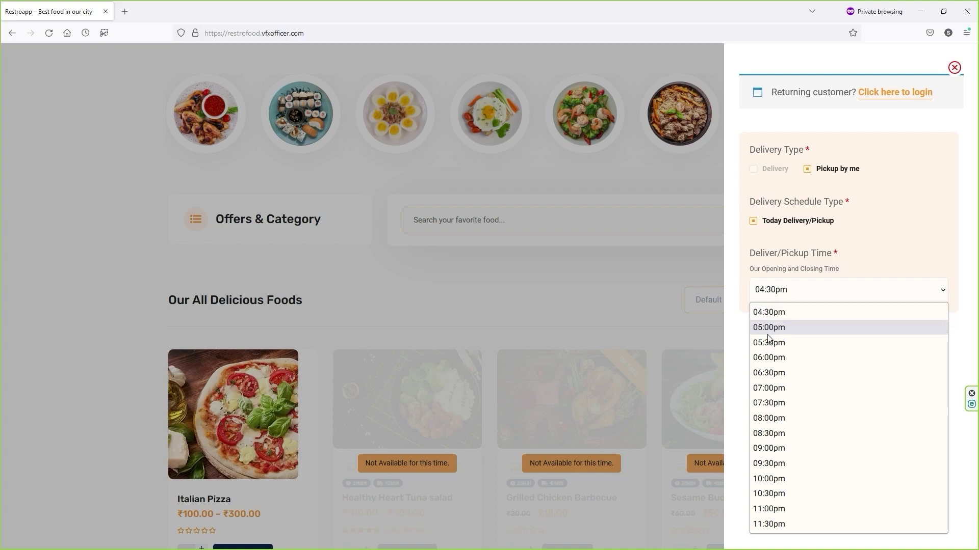
pyautogui.click(768, 329)
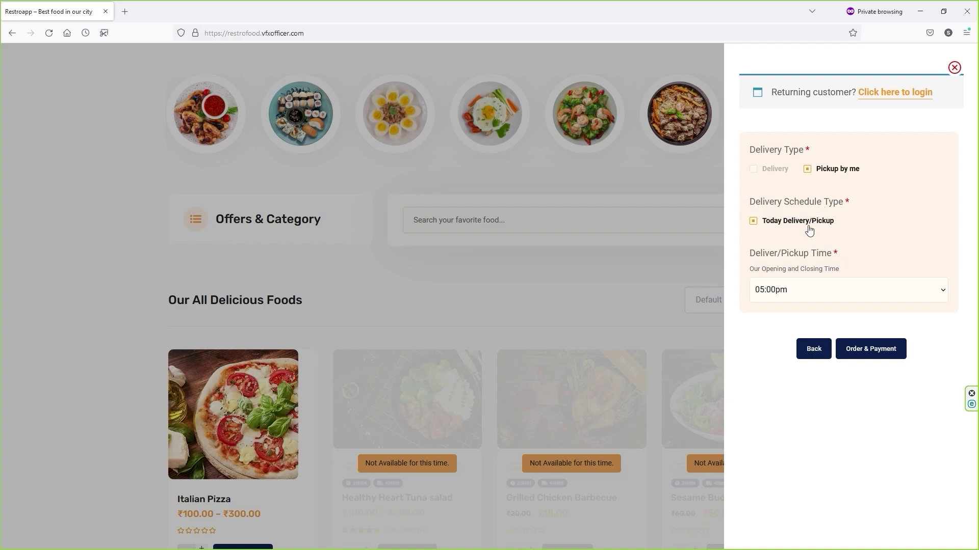
pyautogui.click(877, 353)
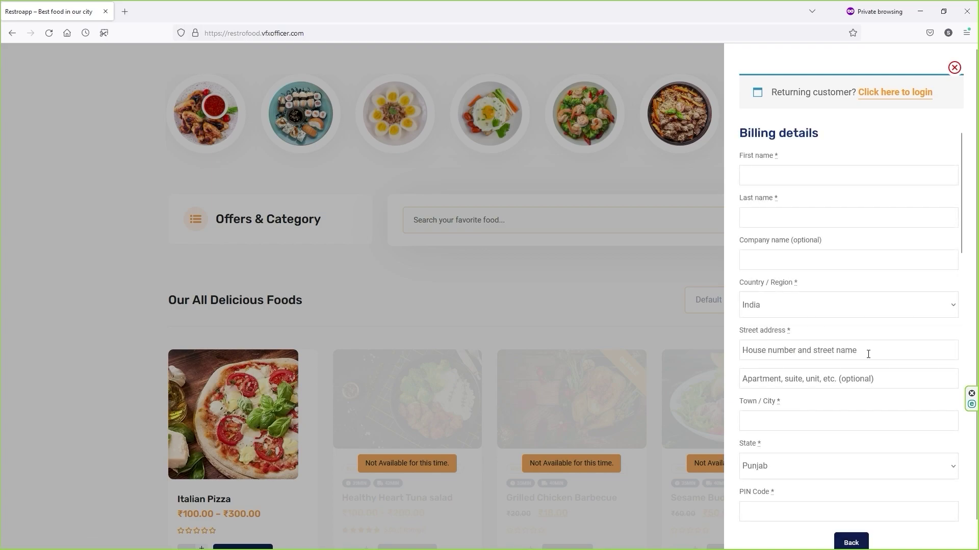
# Autofill the billing first name, last name and street address from saved entries.
pyautogui.click(780, 178)
pyautogui.click(758, 187)
pyautogui.click(762, 215)
pyautogui.click(764, 229)
pyautogui.scroll(-2, 767, 305)
pyautogui.click(775, 288)
pyautogui.click(775, 295)
# Tick 'Create an account?' and scroll down to Order notes and the order summary.
pyautogui.scroll(-4, 776, 332)
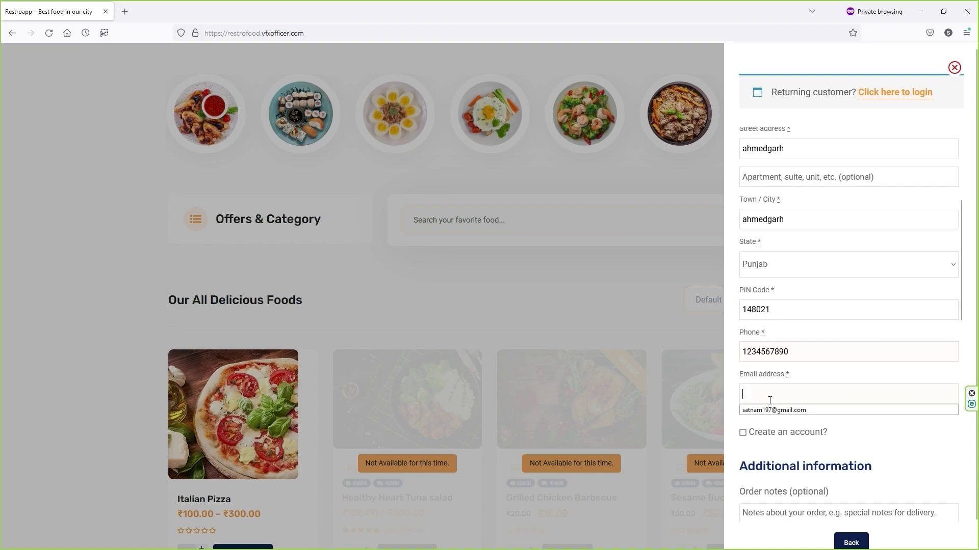
pyautogui.click(742, 433)
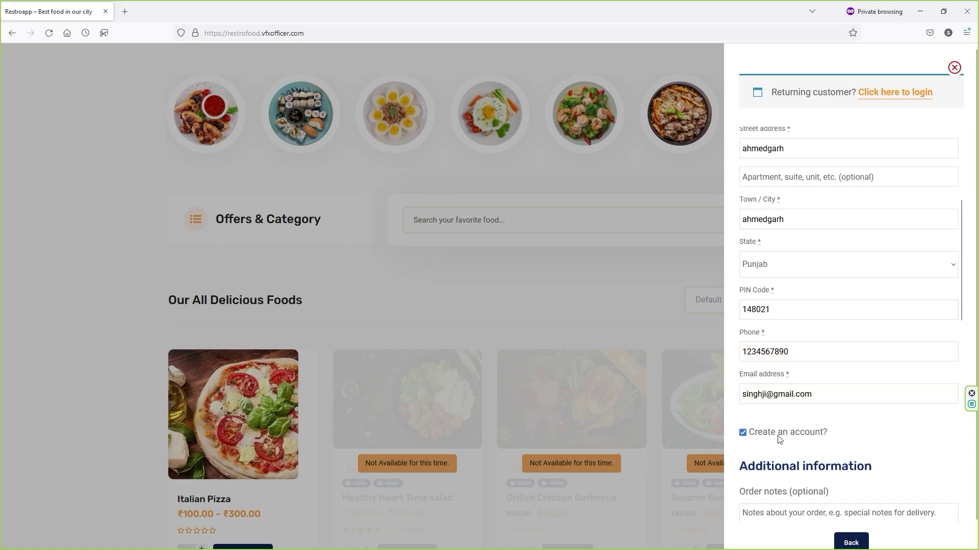
pyautogui.scroll(-5, 782, 437)
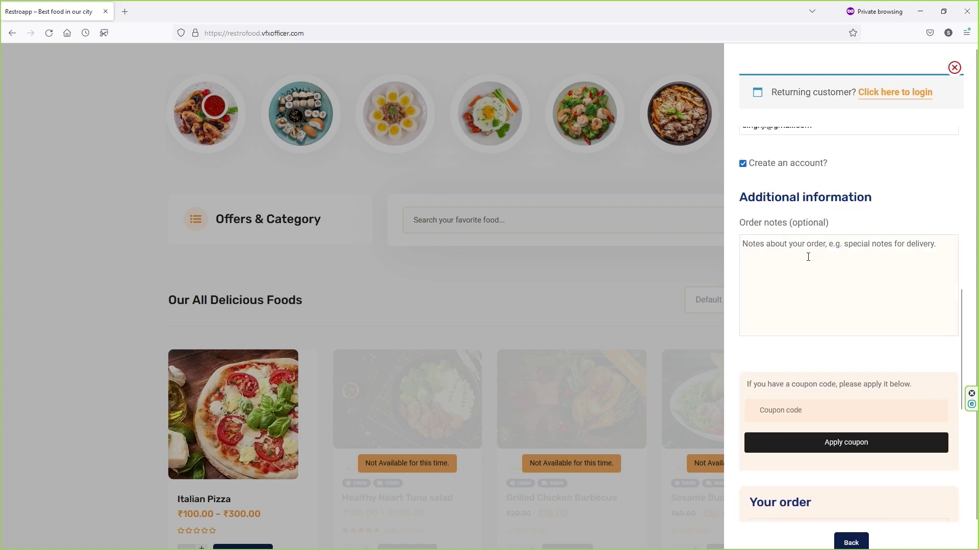
pyautogui.click(811, 252)
pyautogui.scroll(-3, 811, 255)
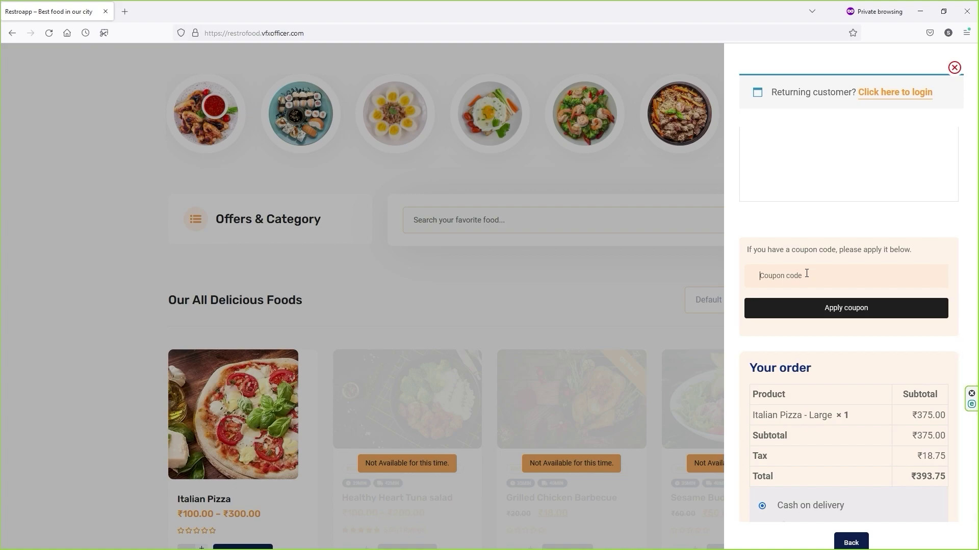
# Review the order summary: ₹375 subtotal, ₹18.75 tax, ₹393.75 total.
pyautogui.scroll(-3, 805, 275)
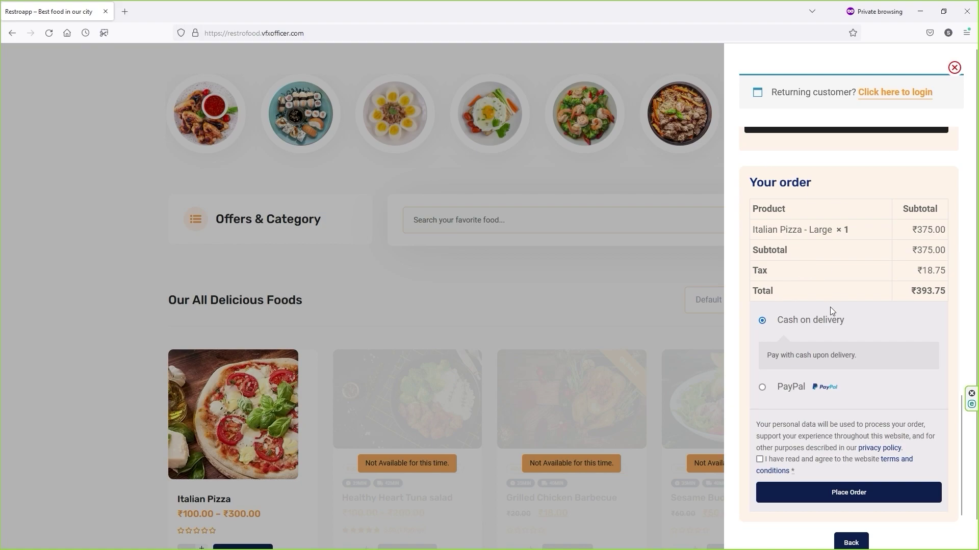
pyautogui.moveTo(764, 232); pyautogui.dragTo(822, 233)
pyautogui.click(823, 232)
pyautogui.click(849, 232)
pyautogui.moveTo(912, 233); pyautogui.dragTo(950, 275)
pyautogui.click(914, 275)
pyautogui.click(895, 280)
pyautogui.moveTo(910, 293); pyautogui.dragTo(945, 292)
pyautogui.scroll(-1, 883, 298)
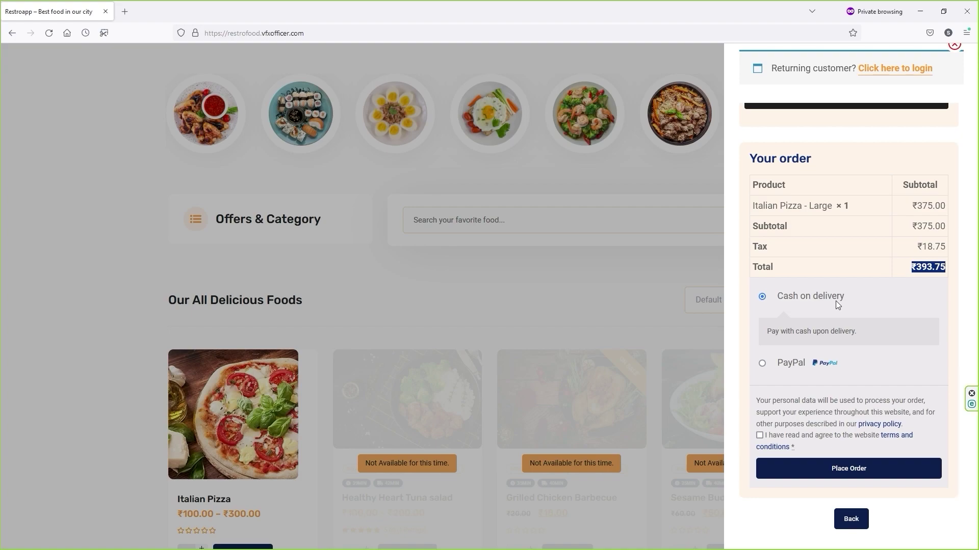
# Accept the terms and conditions and place the cash-on-delivery order.
pyautogui.click(760, 436)
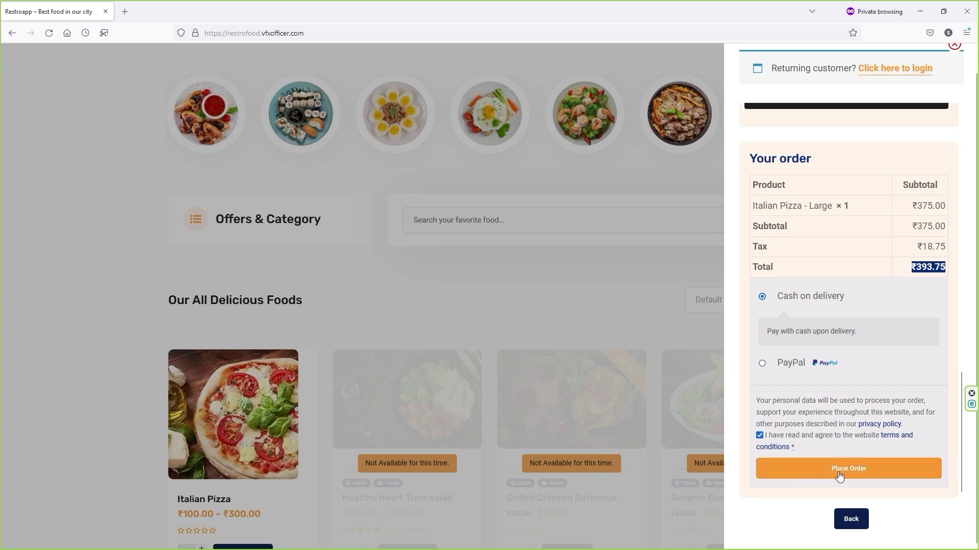
pyautogui.click(856, 475)
pyautogui.scroll(-4, 765, 347)
pyautogui.scroll(4, 768, 351)
pyautogui.scroll(-2, 768, 351)
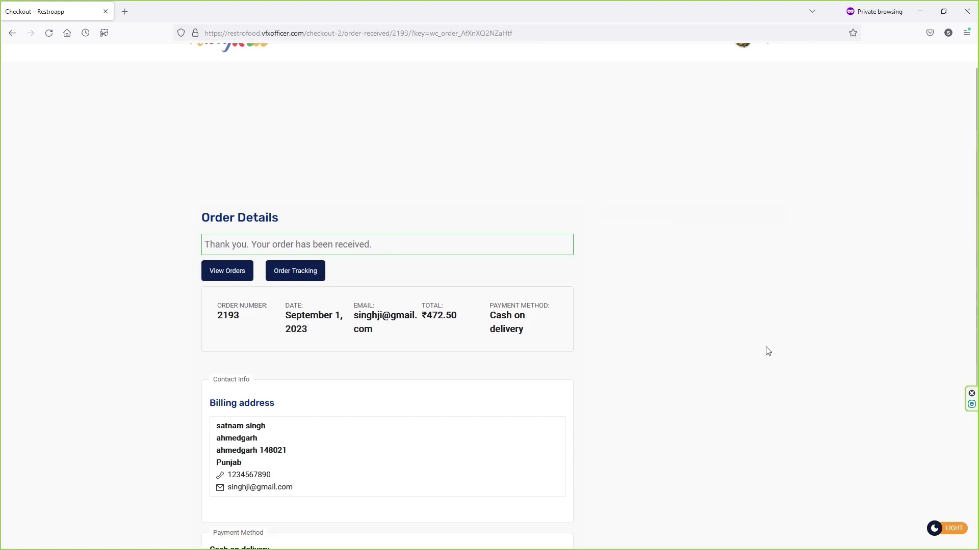
pyautogui.moveTo(307, 261); pyautogui.dragTo(210, 244)
pyautogui.click(310, 260)
pyautogui.moveTo(378, 262); pyautogui.dragTo(358, 245)
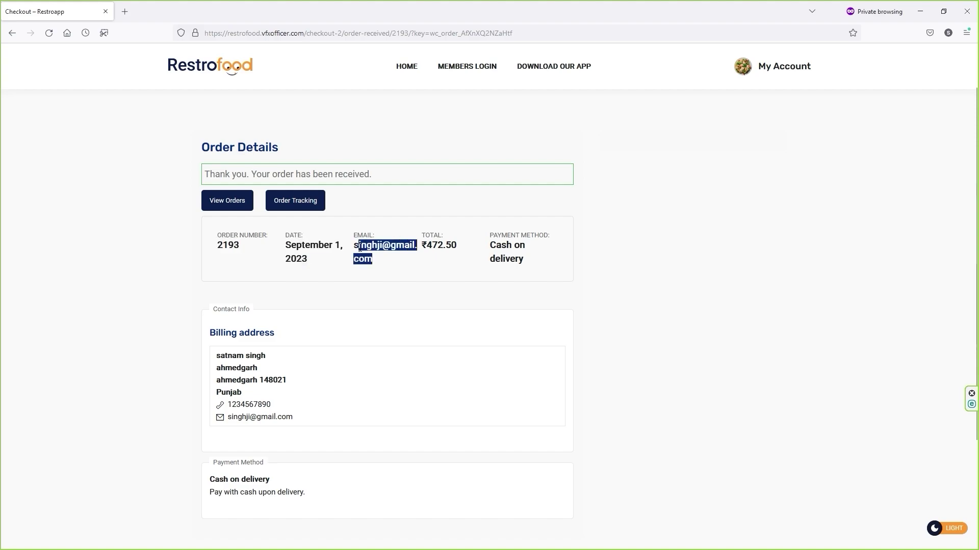
pyautogui.click(425, 257)
pyautogui.moveTo(501, 247); pyautogui.dragTo(534, 235)
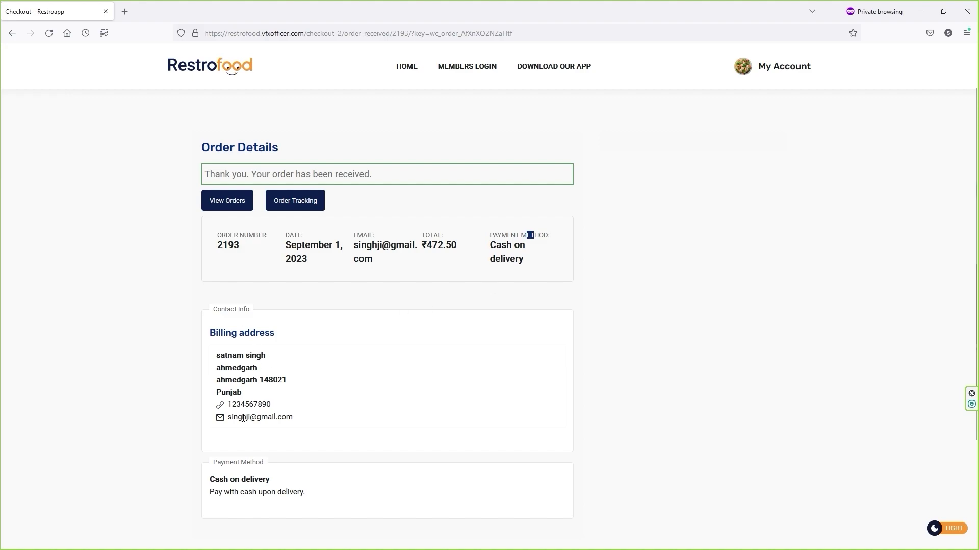
pyautogui.scroll(-2, 247, 465)
pyautogui.scroll(-2, 369, 414)
pyautogui.scroll(5, 369, 413)
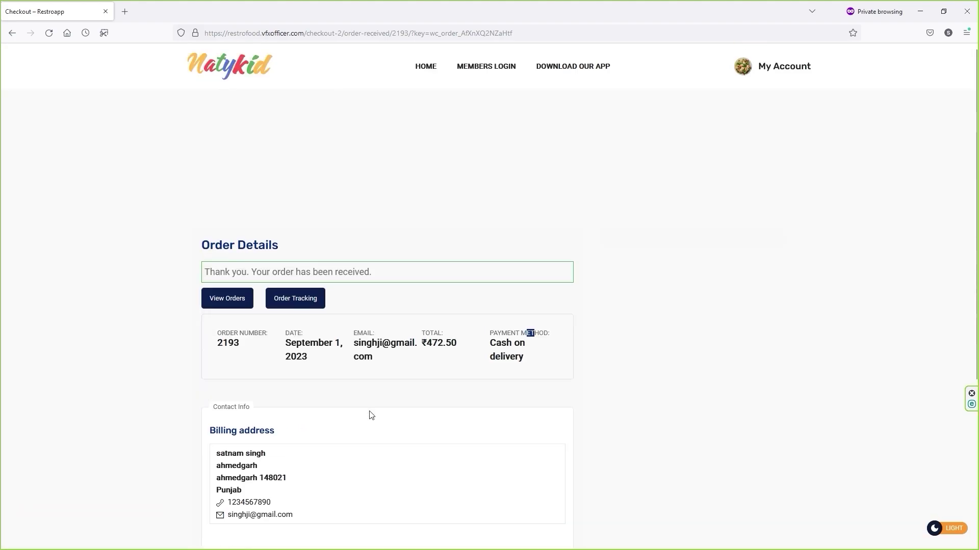
# Open View Orders and Order Tracking in new tabs and check the order's Processing status.
pyautogui.rightClick(226, 302)
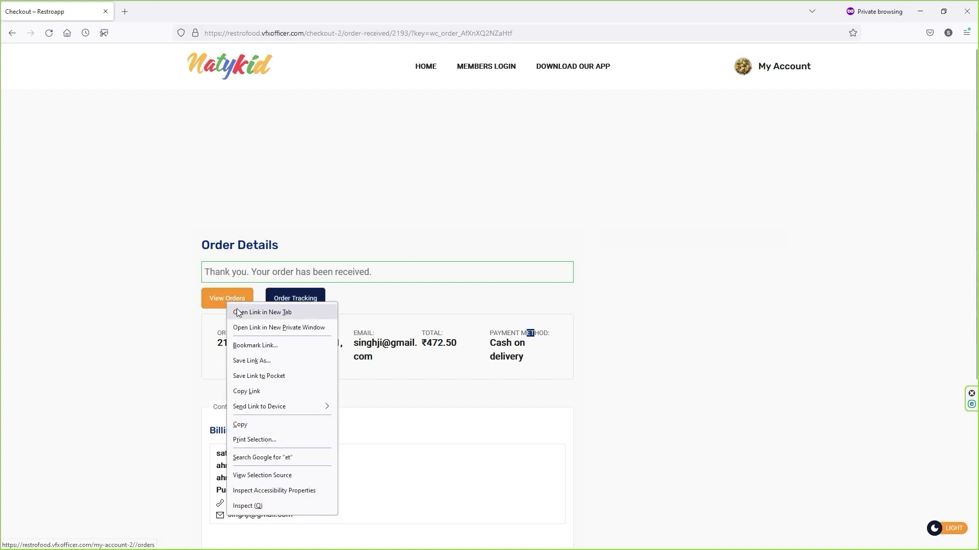
pyautogui.click(239, 310)
pyautogui.rightClick(314, 301)
pyautogui.click(335, 309)
pyautogui.click(165, 14)
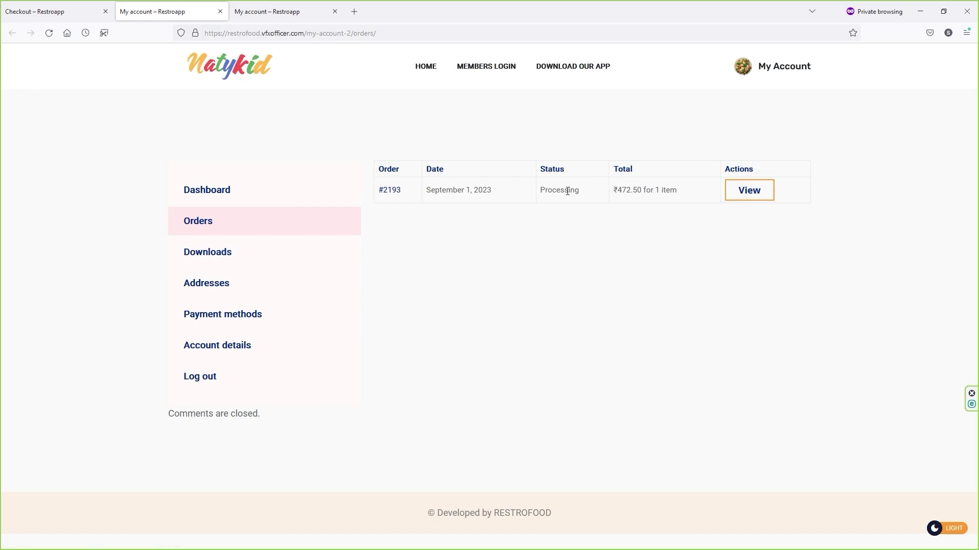
pyautogui.moveTo(553, 190); pyautogui.dragTo(579, 191)
pyautogui.click(577, 214)
# Look over the order details tab, then close it.
pyautogui.hotkey('ctrl', 'Tab')
pyautogui.scroll(-4, 466, 287)
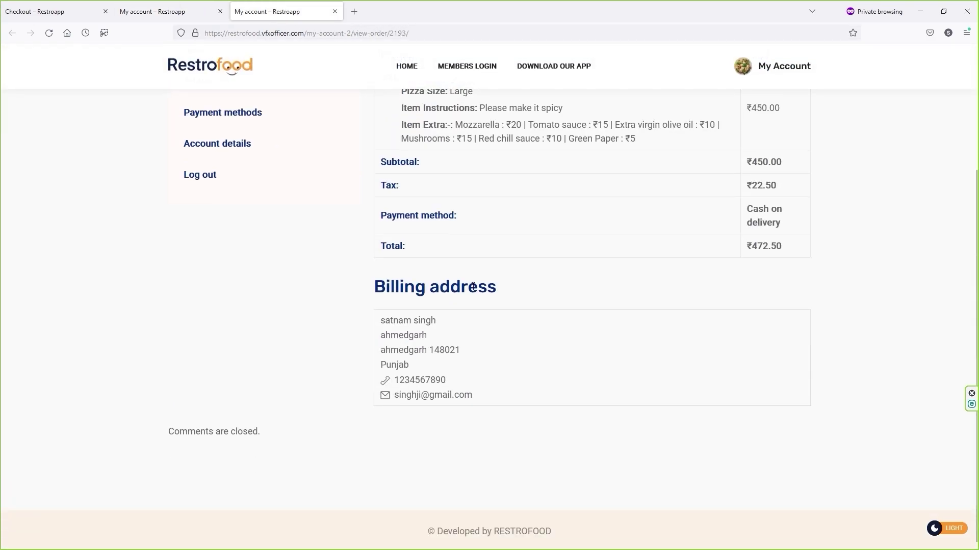
pyautogui.scroll(2, 506, 294)
pyautogui.scroll(2, 504, 291)
pyautogui.hotkey('ctrl', 'shift', 'Tab')
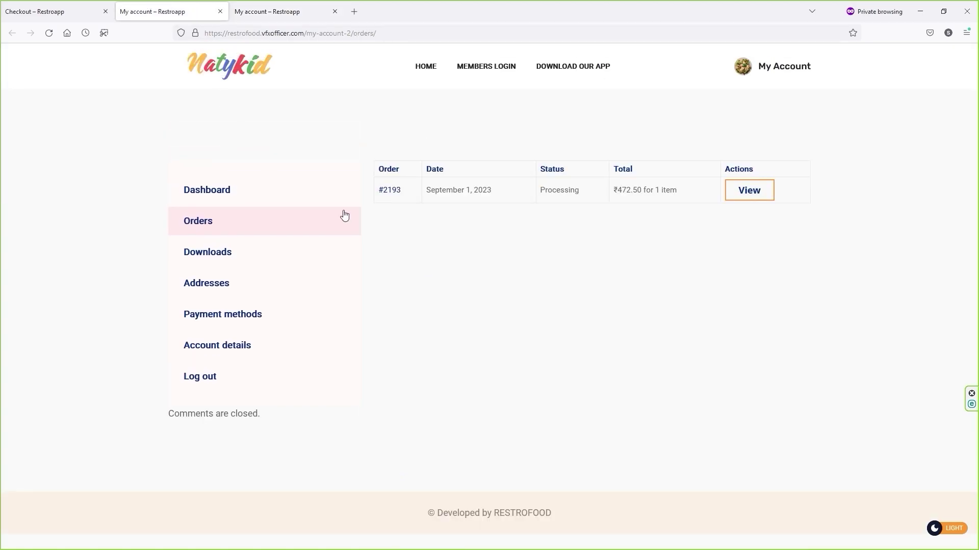
pyautogui.hotkey('ctrl', 'Tab')
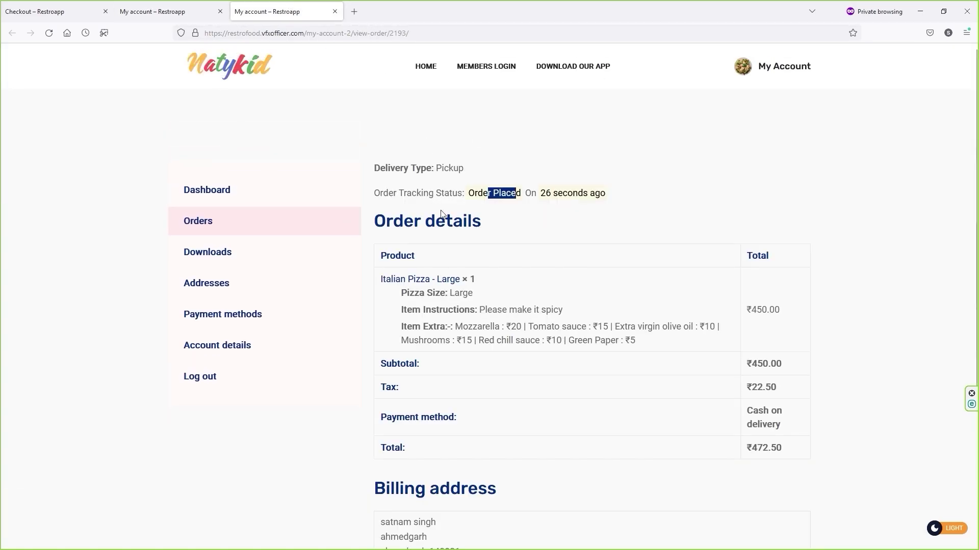
pyautogui.scroll(-3, 499, 286)
pyautogui.scroll(3, 503, 287)
pyautogui.scroll(-1, 510, 336)
pyautogui.scroll(1, 554, 345)
pyautogui.click(335, 11)
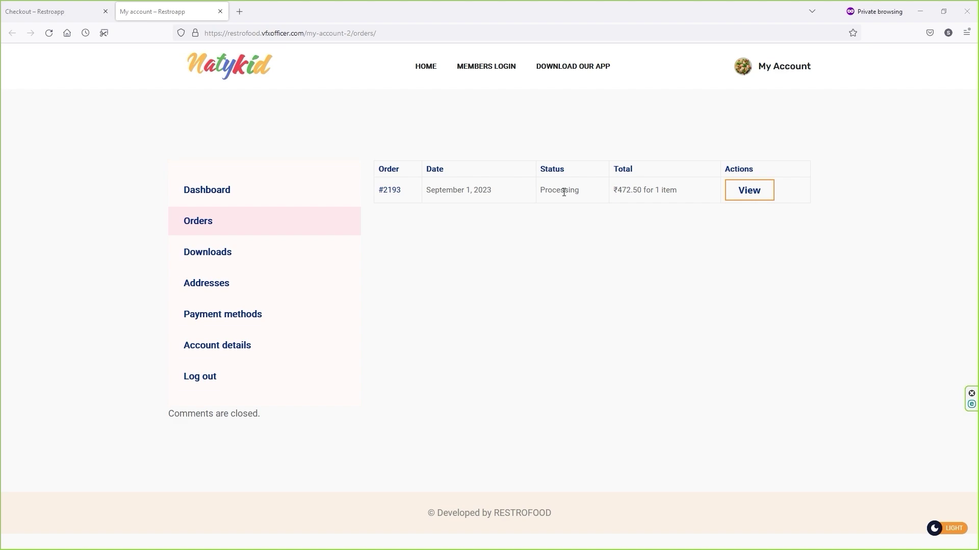
# Confirm the Processing status again and return to the My account Orders tab.
pyautogui.moveTo(554, 189); pyautogui.dragTo(581, 192)
pyautogui.click(584, 218)
pyautogui.hotkey('ctrl', 'shift', 'Tab')
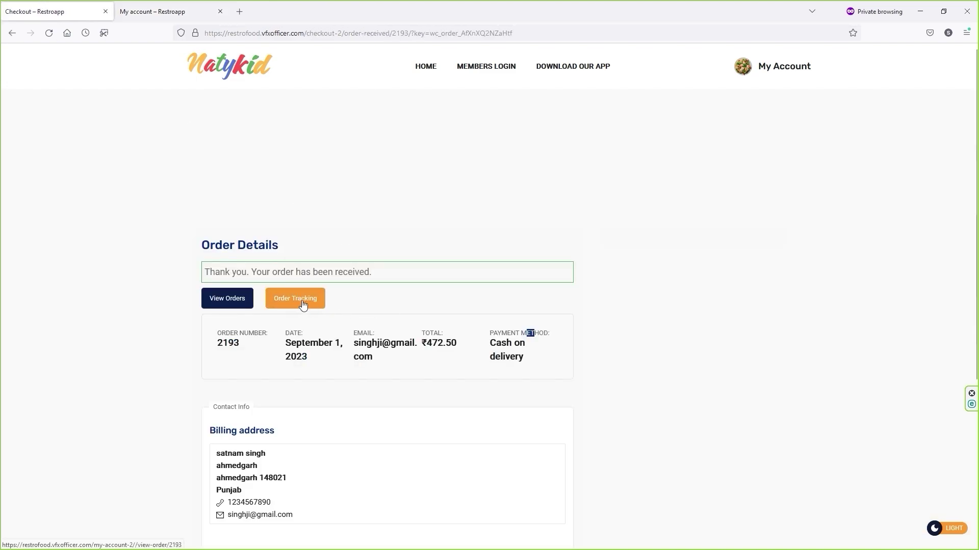
pyautogui.rightClick(303, 305)
pyautogui.hotkey('ctrl', 'Tab')
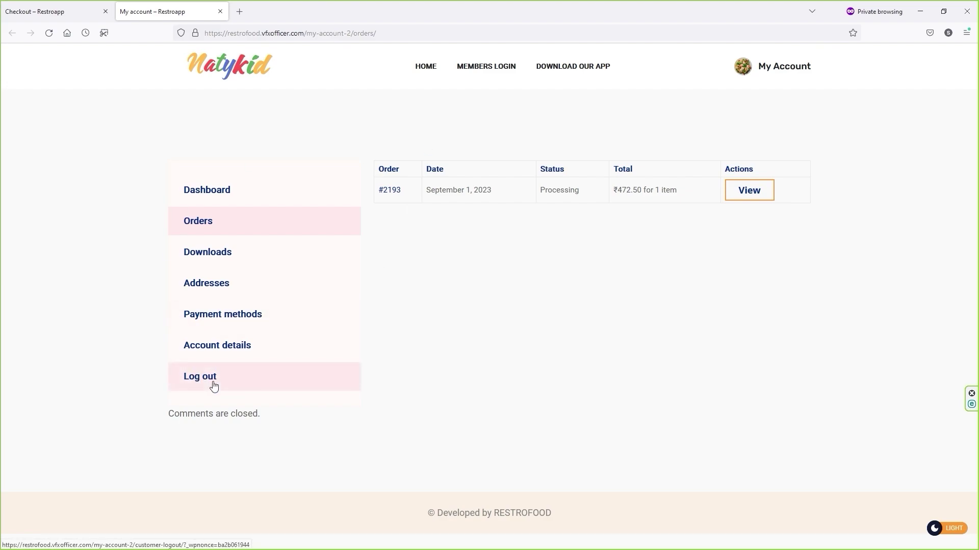
# Log out of the customer account and log in with the saved branchmanager login.
pyautogui.click(214, 387)
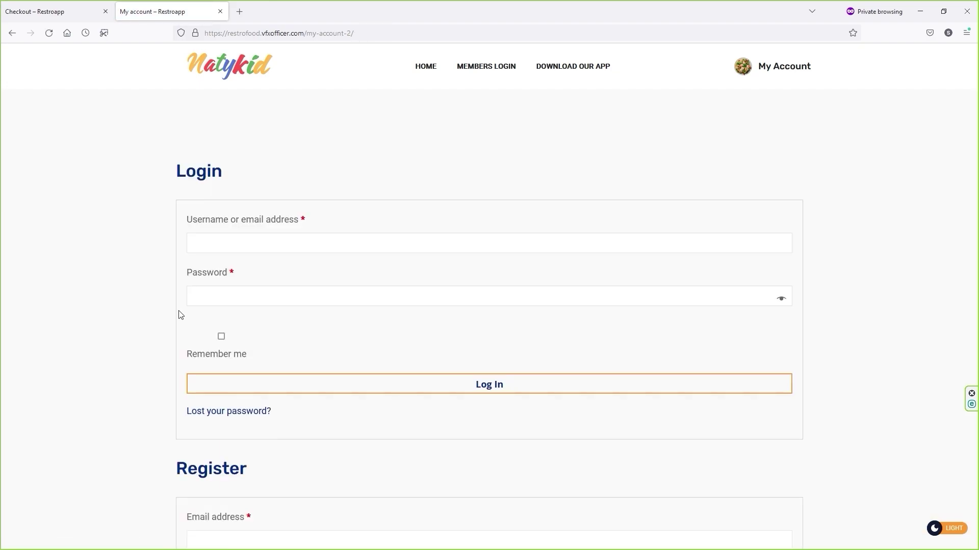
pyautogui.moveTo(492, 77)
pyautogui.click(221, 242)
pyautogui.press('Down')
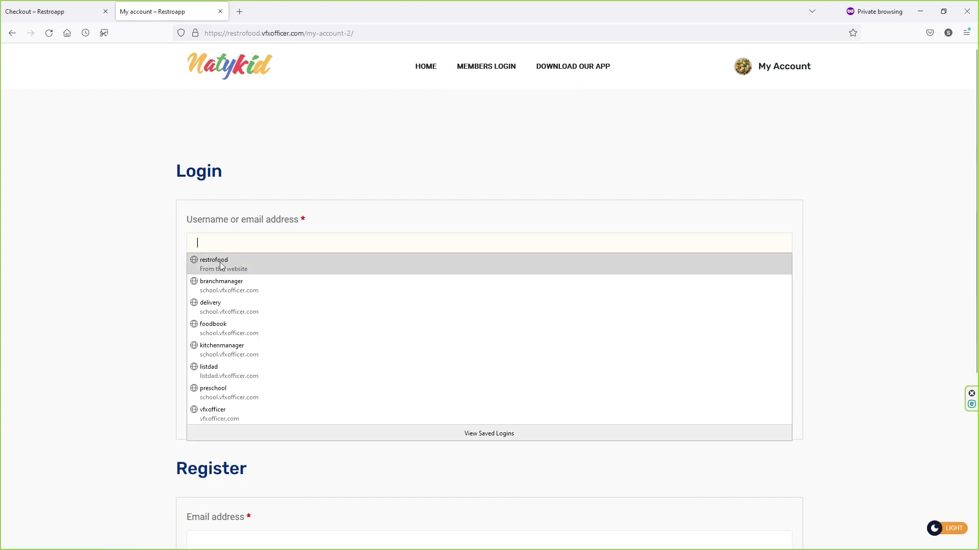
pyautogui.press('Down')
pyautogui.press('Return')
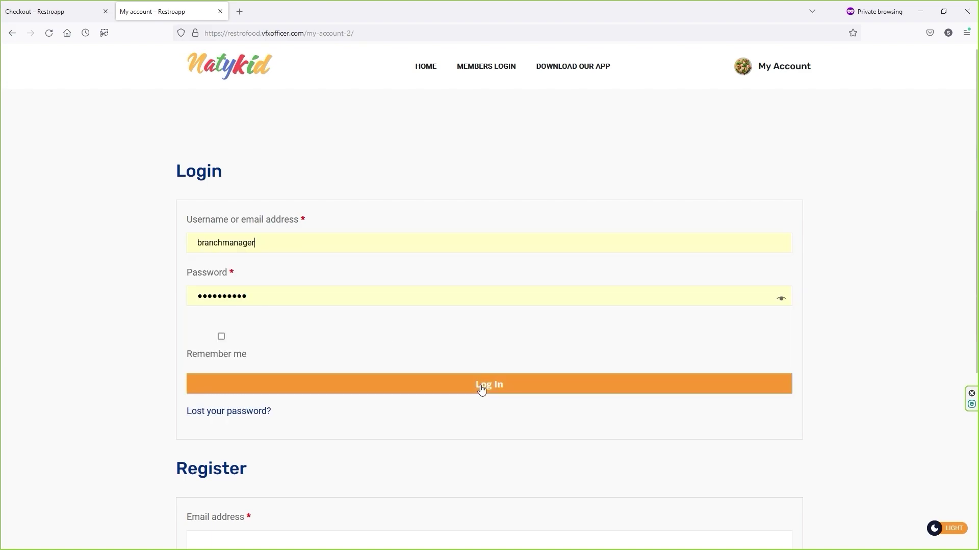
pyautogui.click(503, 391)
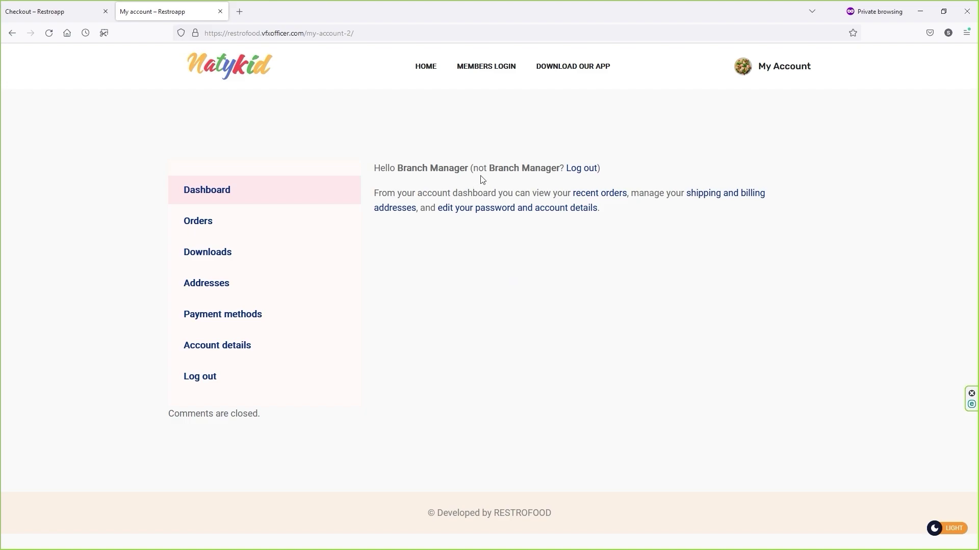
pyautogui.moveTo(466, 70)
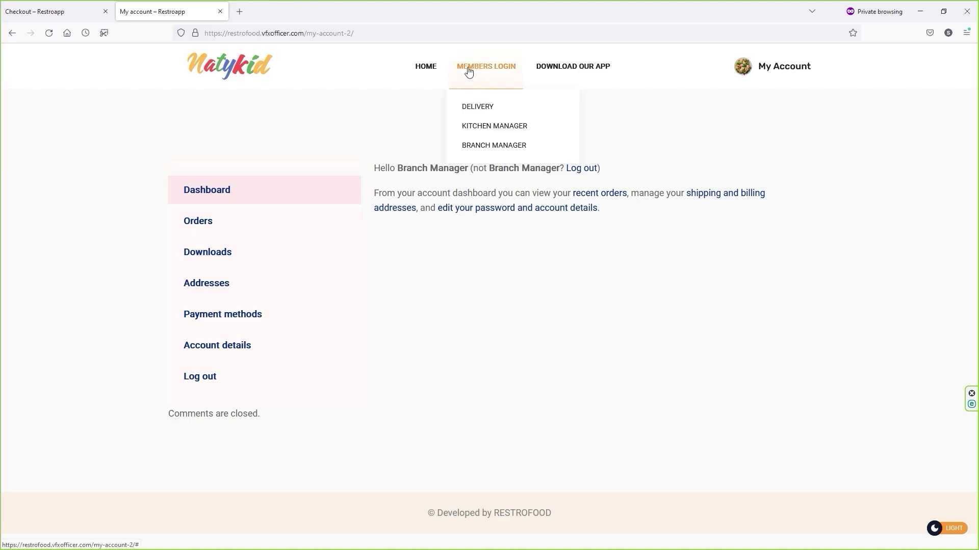
# Go from Members Login to the Branch Manager dashboard, dismissing the availability popup, to see order #2193.
pyautogui.click(499, 127)
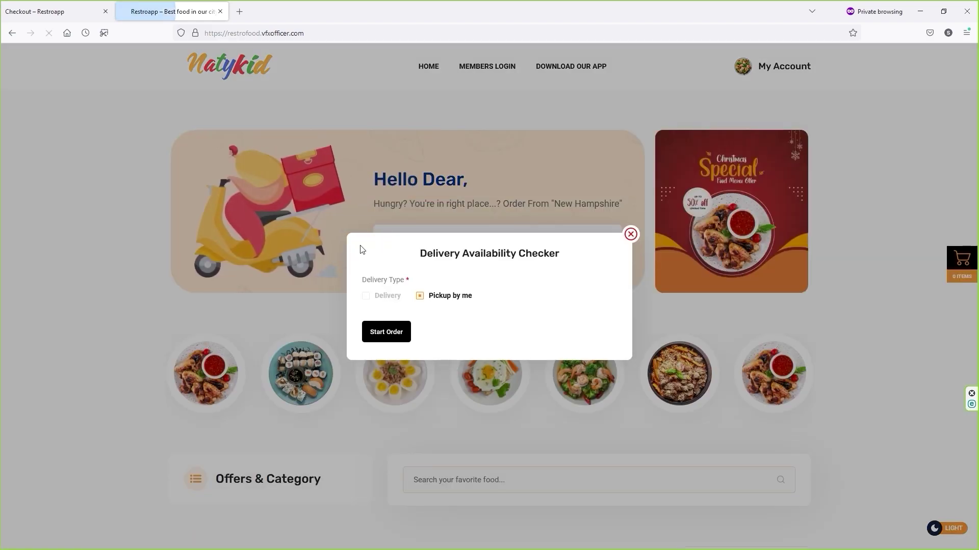
pyautogui.click(630, 234)
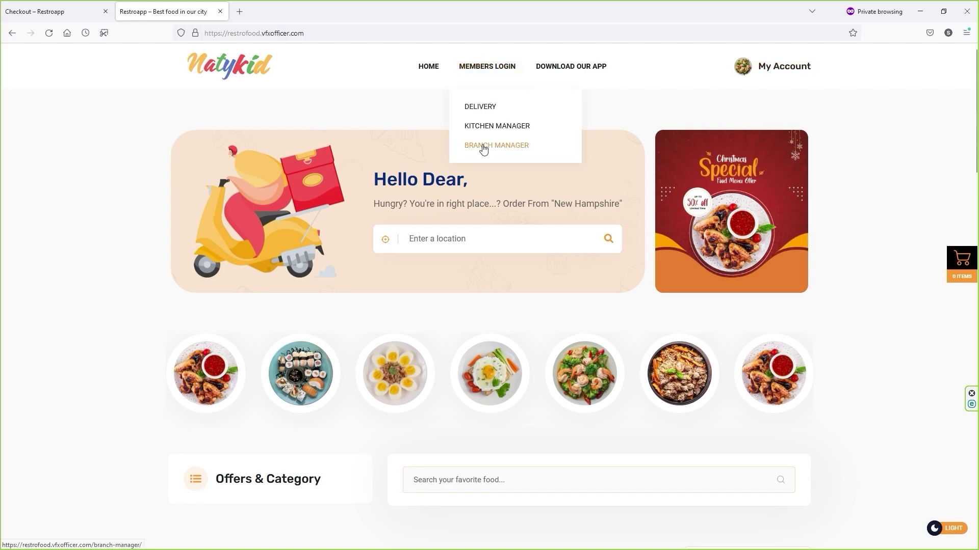
pyautogui.click(487, 149)
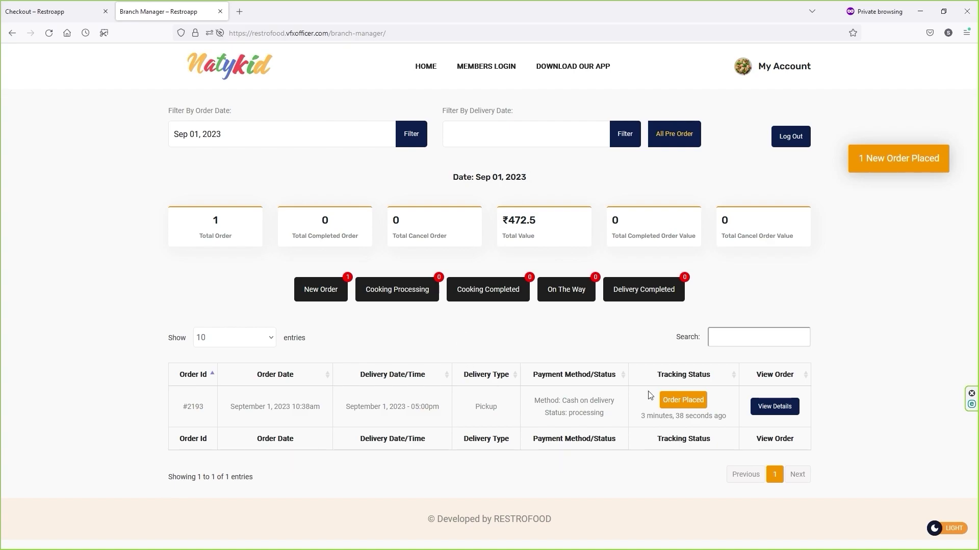
# Open order #2193's details and send it to cooking.
pyautogui.click(774, 414)
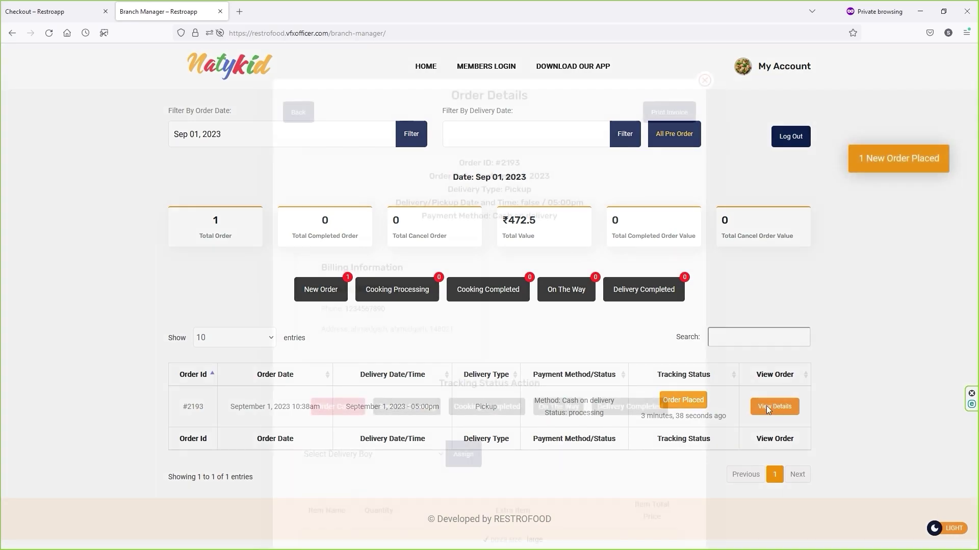
pyautogui.scroll(-5, 542, 287)
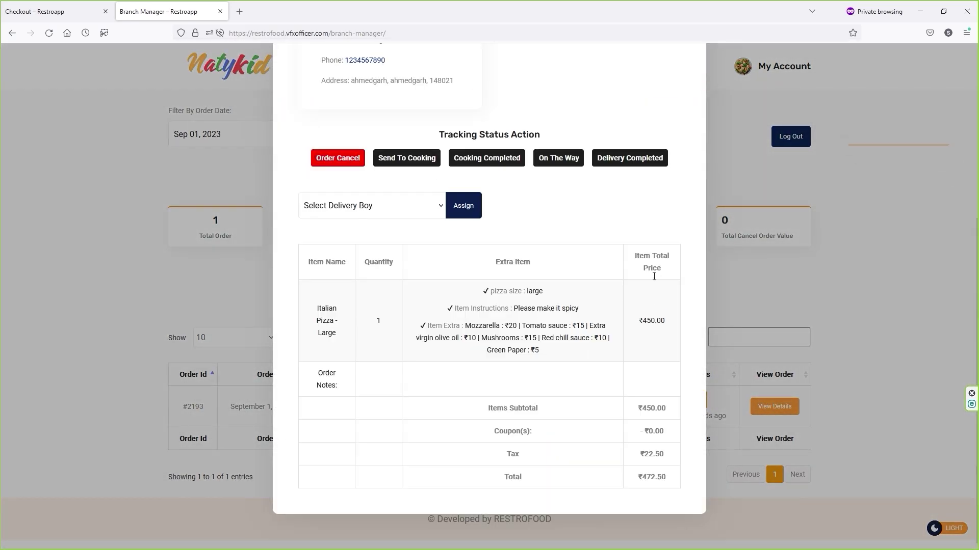
pyautogui.moveTo(624, 366); pyautogui.dragTo(660, 374)
pyautogui.click(653, 469)
pyautogui.scroll(5, 554, 363)
pyautogui.scroll(-2, 563, 241)
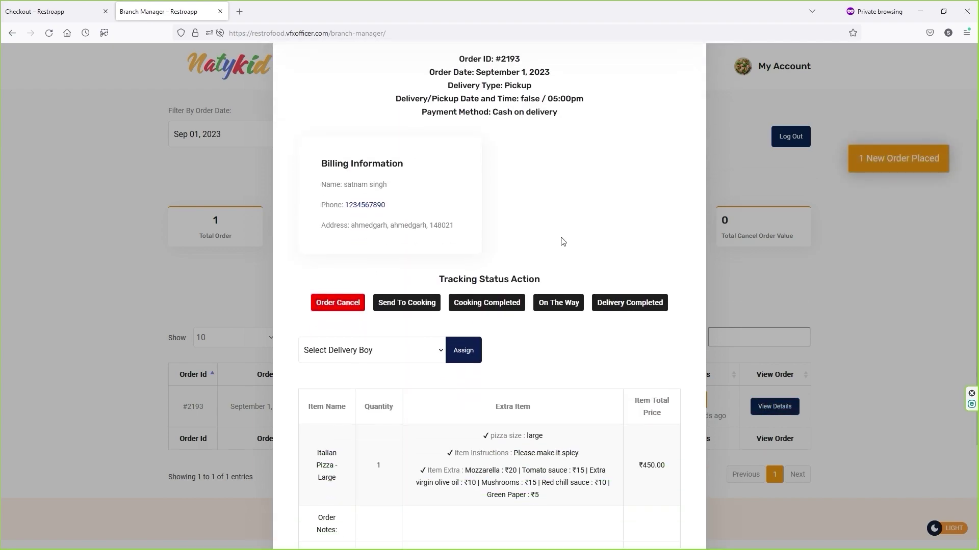
pyautogui.click(407, 310)
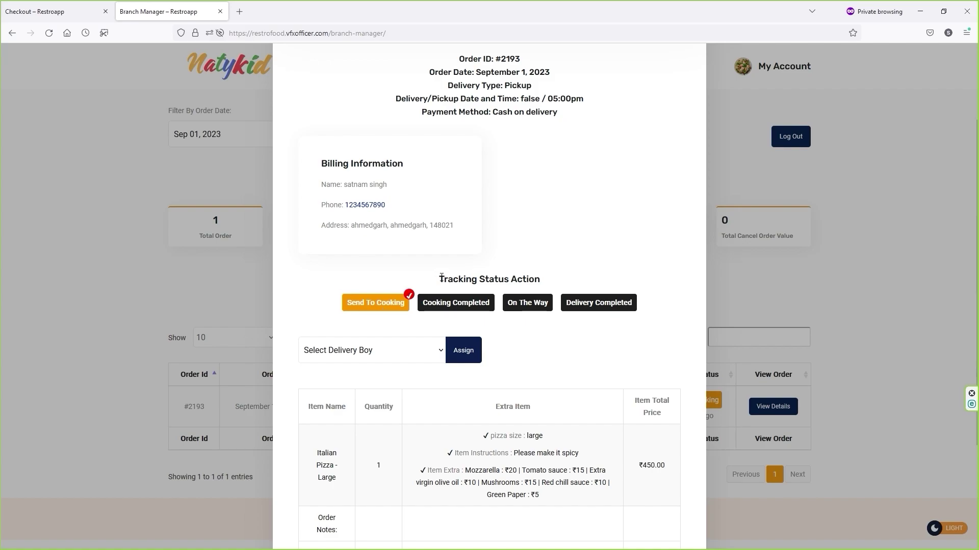
# Pick a delivery boy from the dropdown and assign him to order #2193.
pyautogui.moveTo(441, 278); pyautogui.dragTo(533, 279)
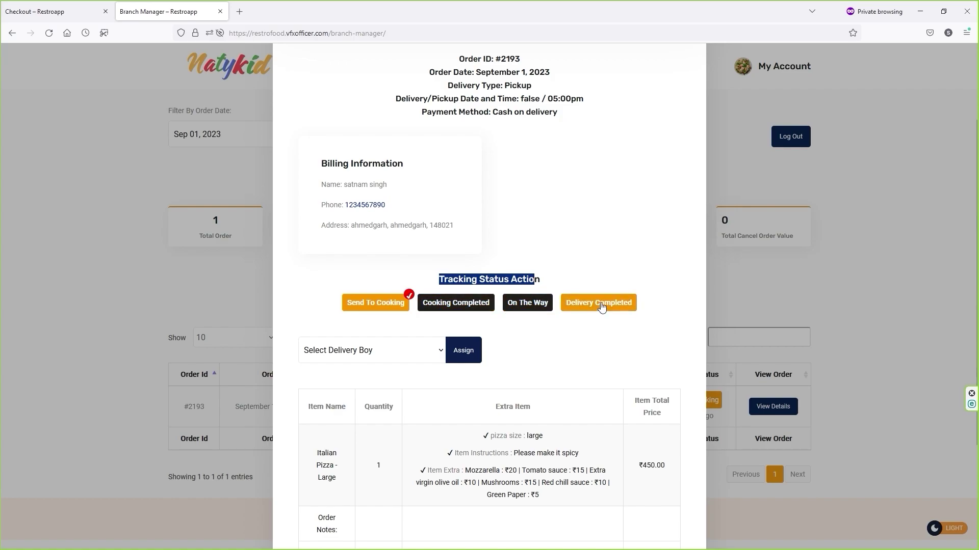
pyautogui.click(417, 349)
pyautogui.click(334, 392)
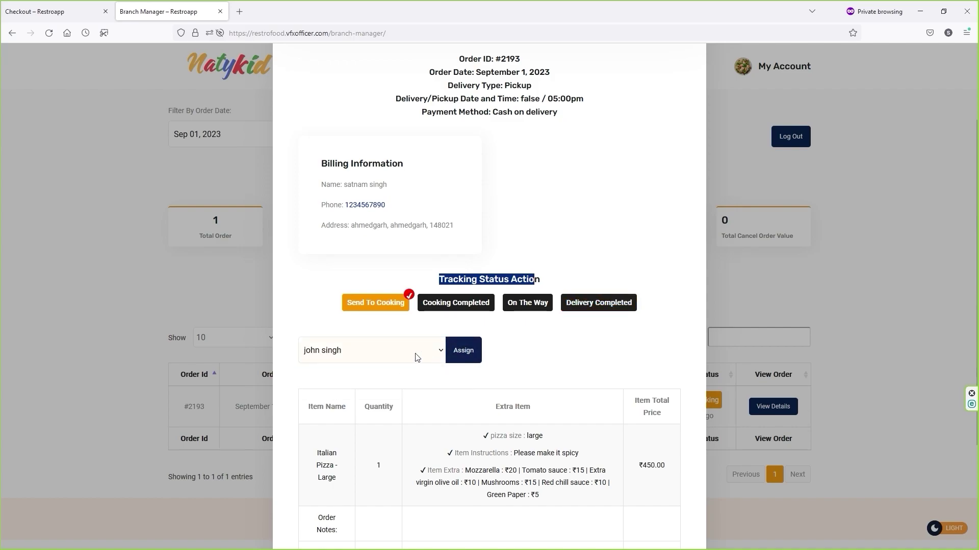
pyautogui.click(470, 356)
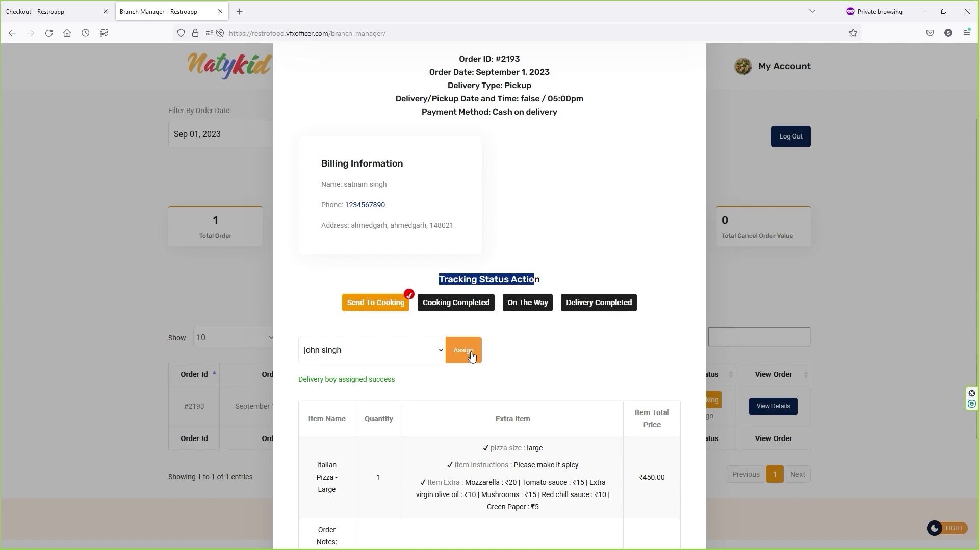
pyautogui.scroll(-3, 489, 408)
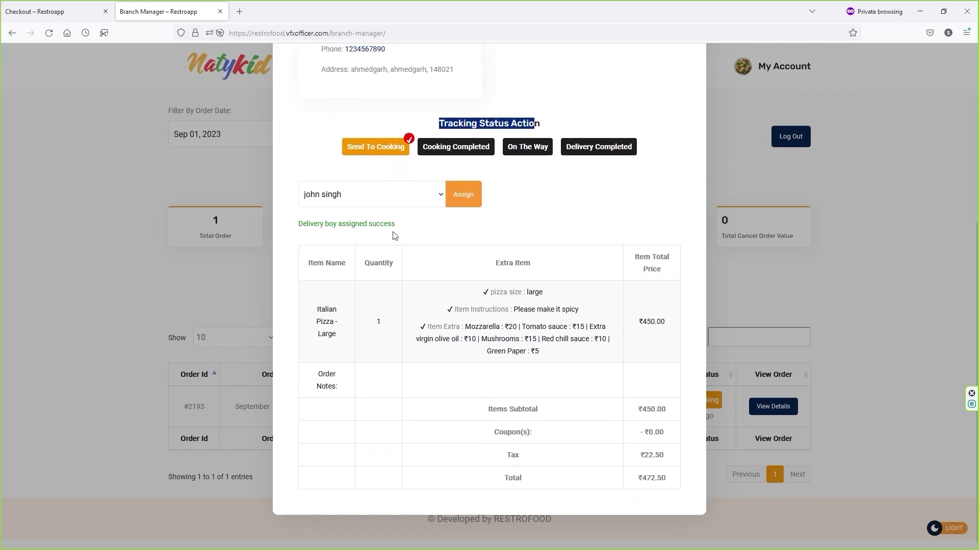
pyautogui.click(384, 194)
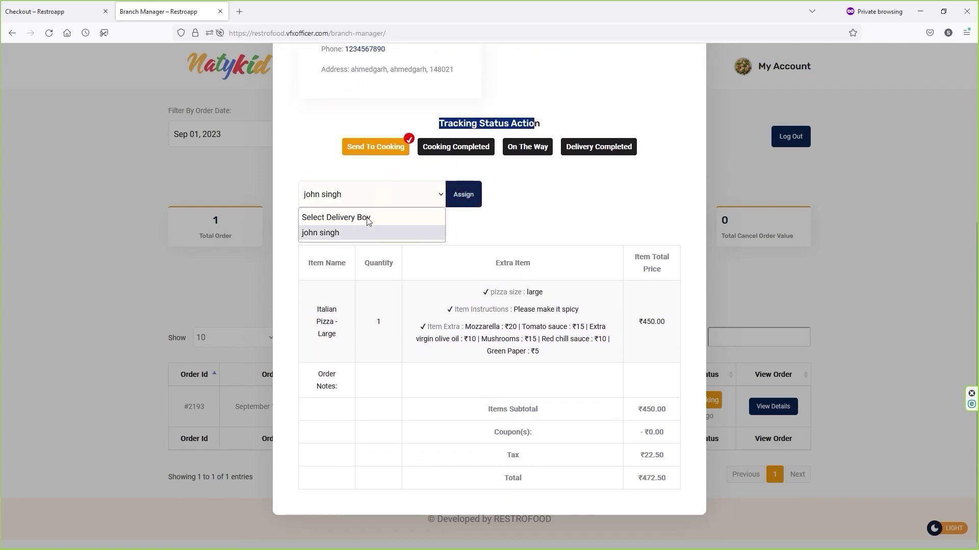
pyautogui.click(354, 268)
pyautogui.click(391, 197)
pyautogui.click(463, 239)
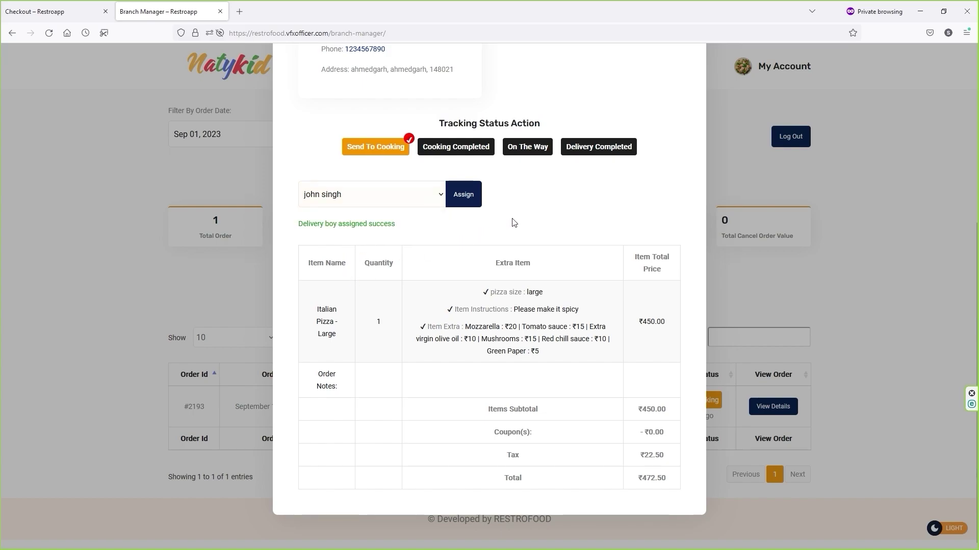
pyautogui.scroll(1, 570, 318)
pyautogui.scroll(4, 571, 316)
pyautogui.scroll(1, 533, 265)
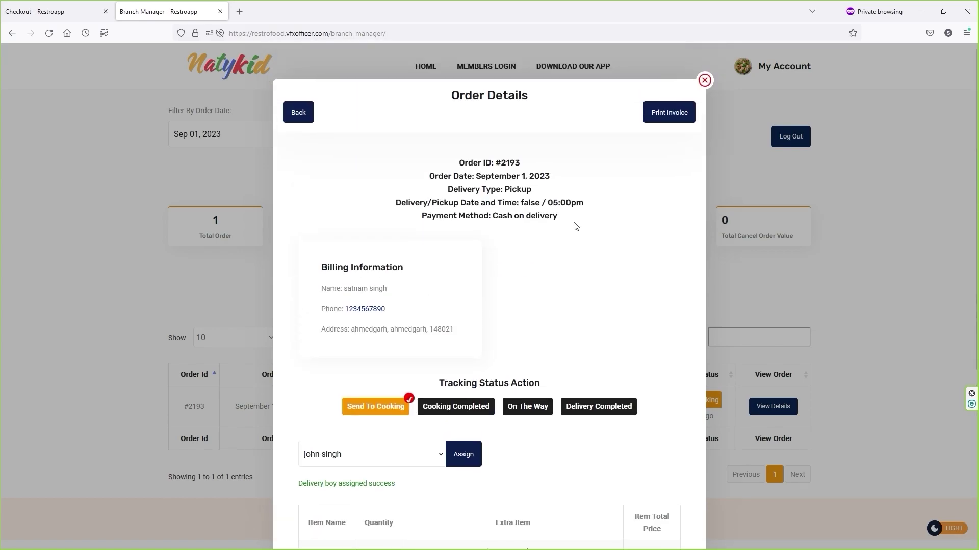
# Preview order #2193's invoice to Microsoft Print to PDF, cancel printing, and close the order details.
pyautogui.click(663, 118)
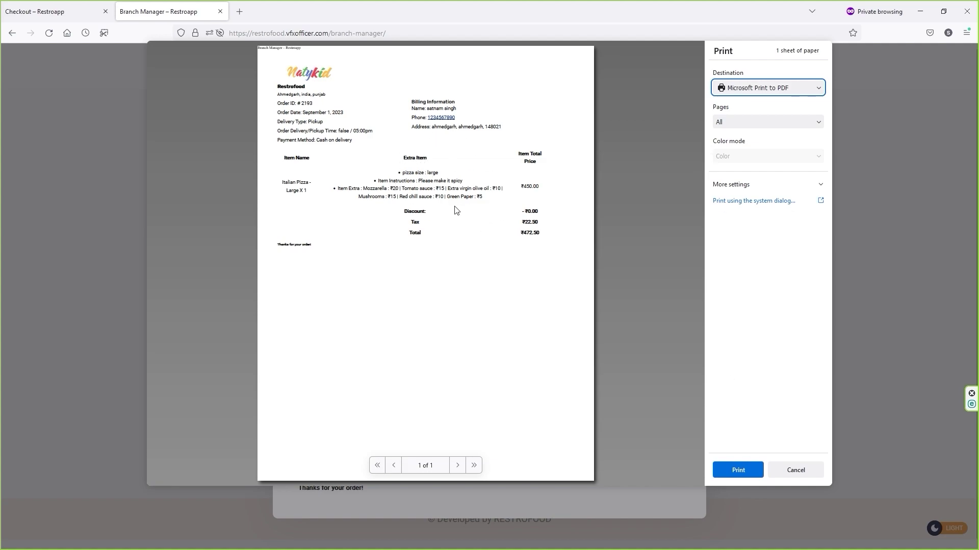
pyautogui.click(739, 88)
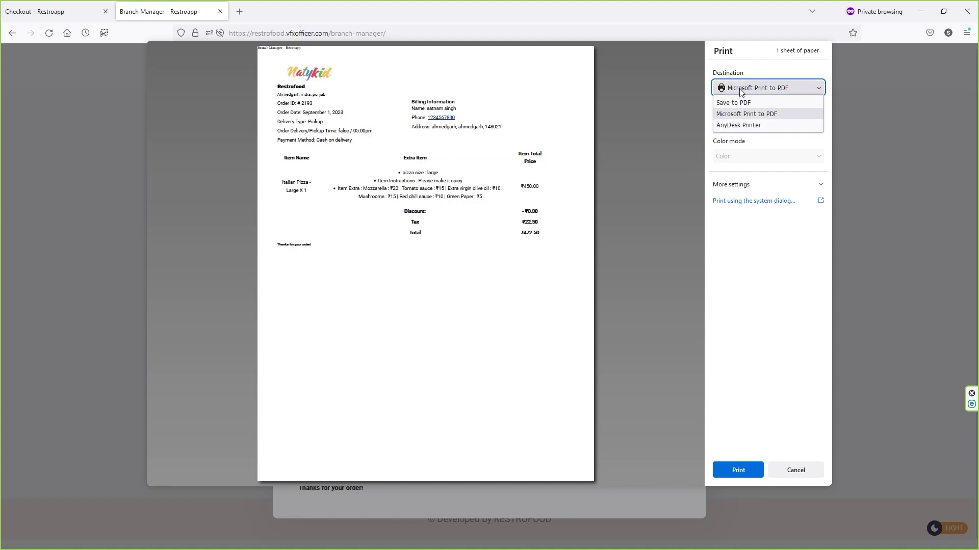
pyautogui.click(749, 85)
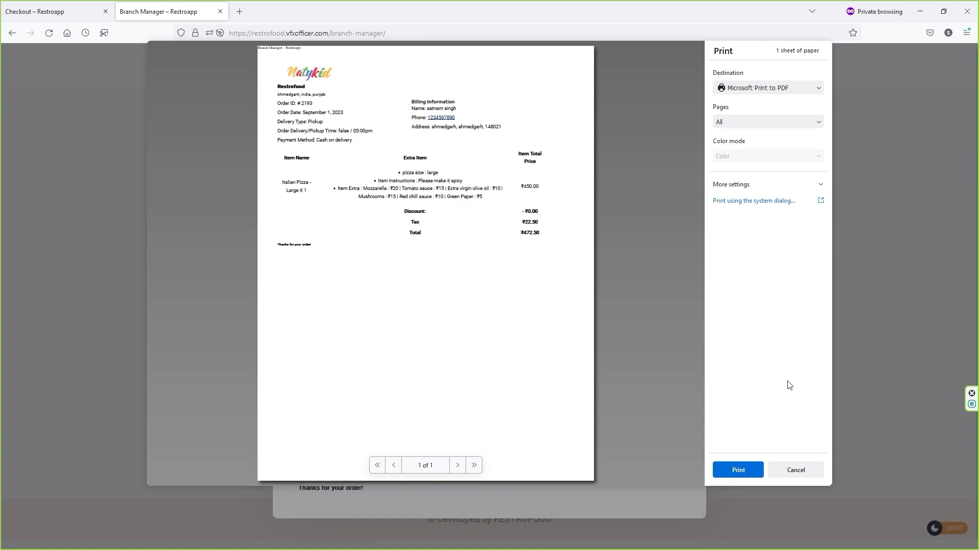
pyautogui.click(795, 469)
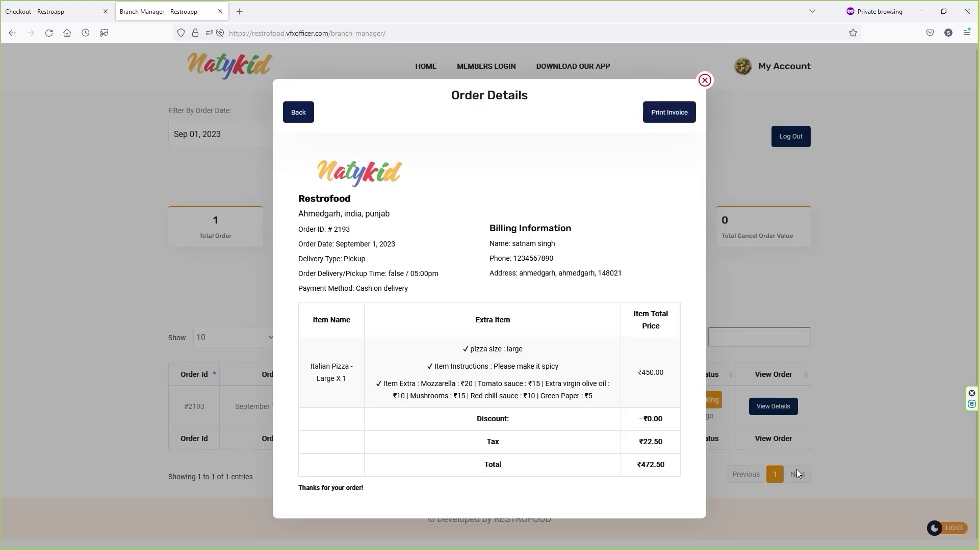
pyautogui.click(703, 81)
# Log out and switch to the Kitchen Manager dashboard, then open order #2193's details.
pyautogui.click(797, 139)
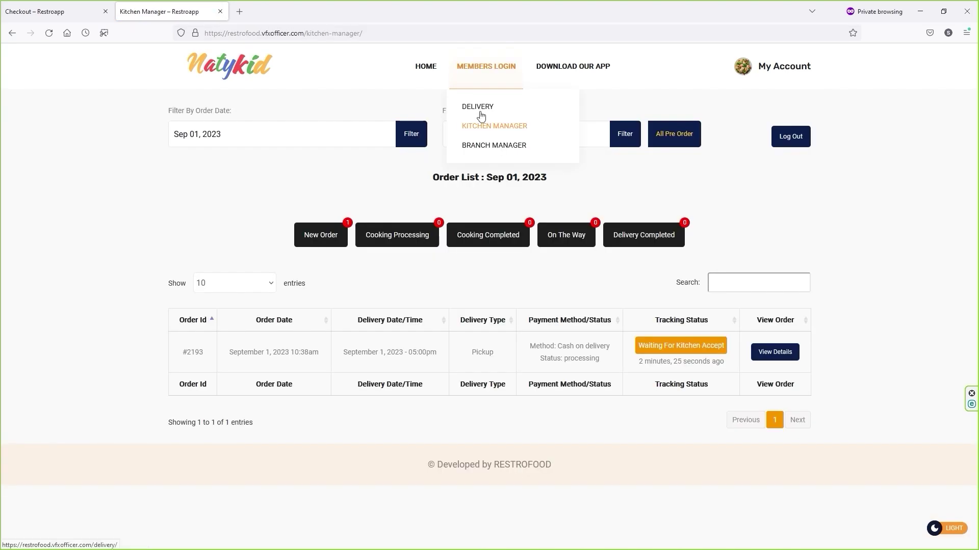
pyautogui.click(503, 131)
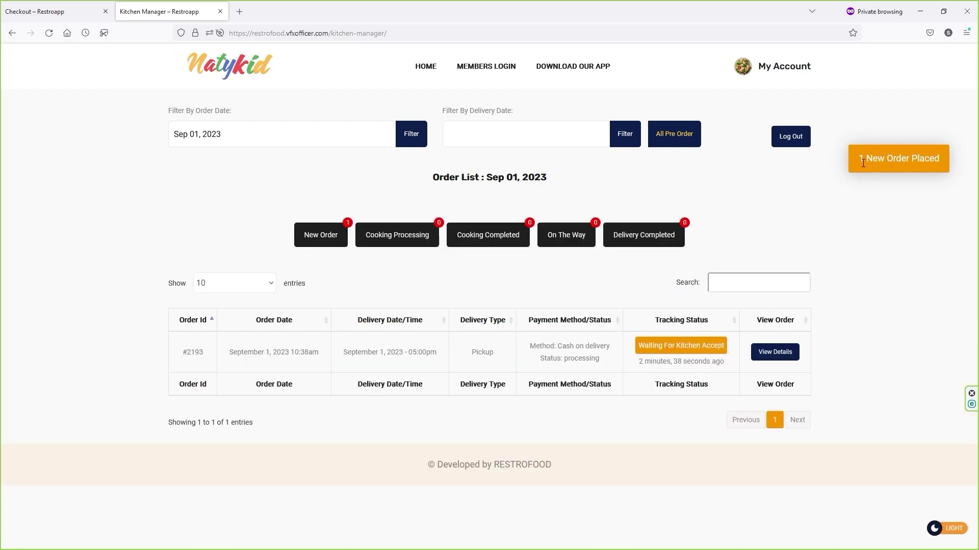
pyautogui.click(881, 165)
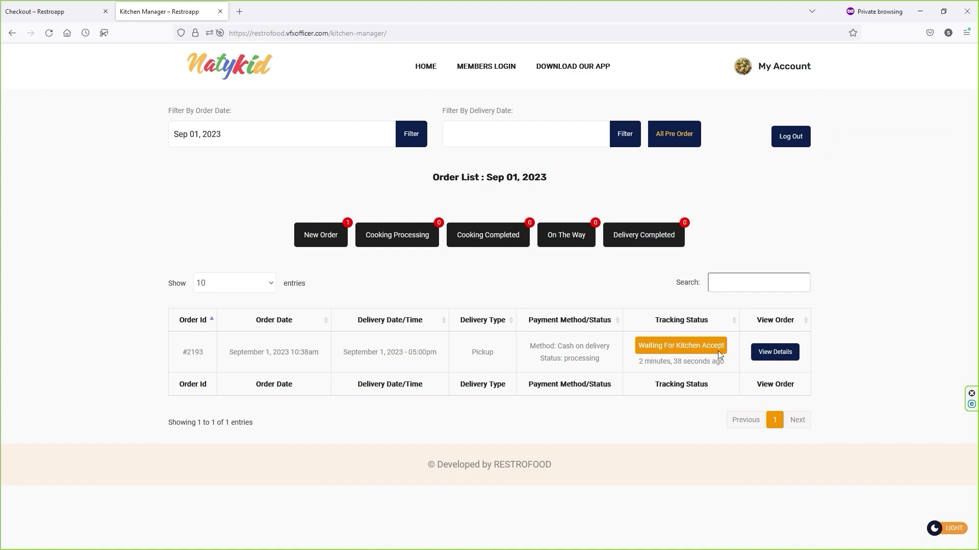
pyautogui.click(774, 352)
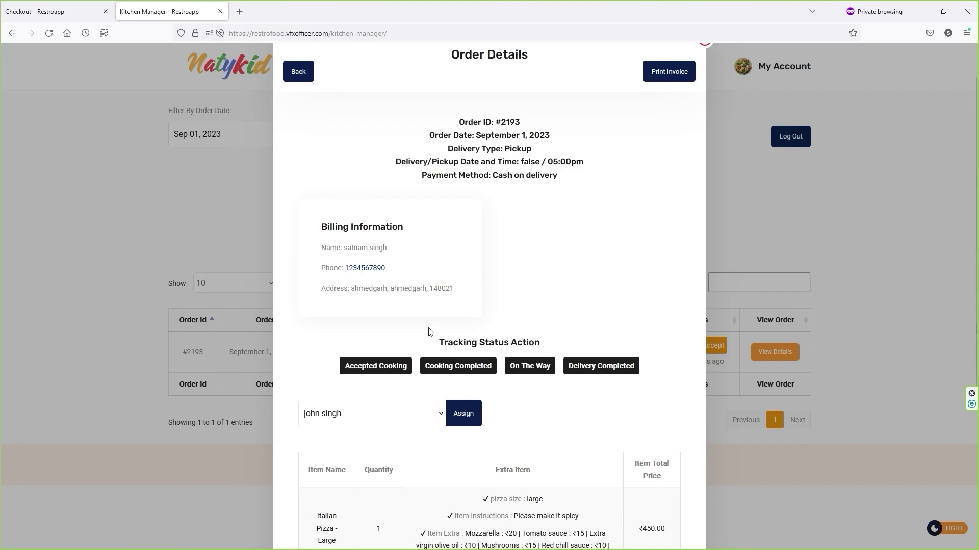
# Accept order #2193 for cooking and assign it a delivery boy.
pyautogui.scroll(-2, 418, 393)
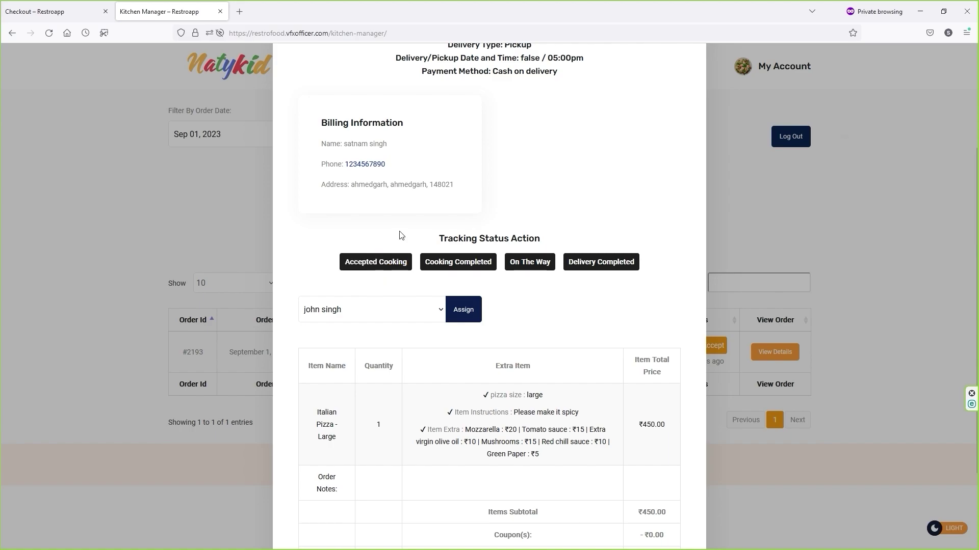
pyautogui.scroll(2, 402, 235)
pyautogui.click(372, 367)
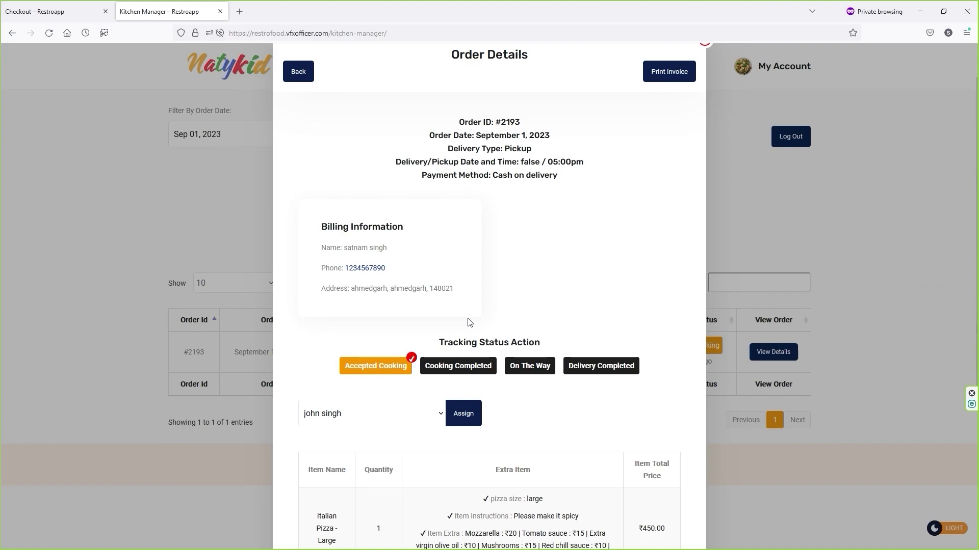
pyautogui.click(352, 413)
pyautogui.click(341, 452)
pyautogui.scroll(-2, 497, 419)
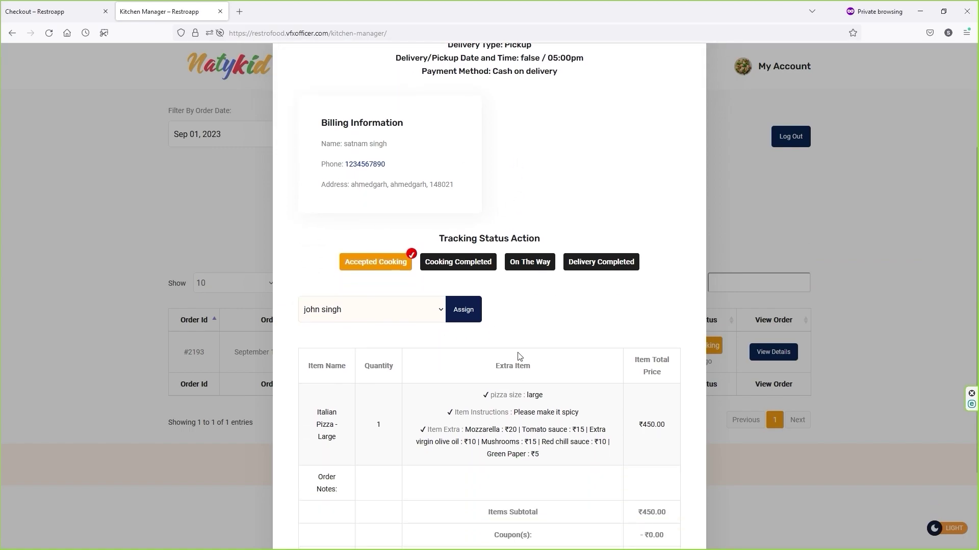
pyautogui.scroll(-2, 518, 357)
pyautogui.scroll(5, 518, 357)
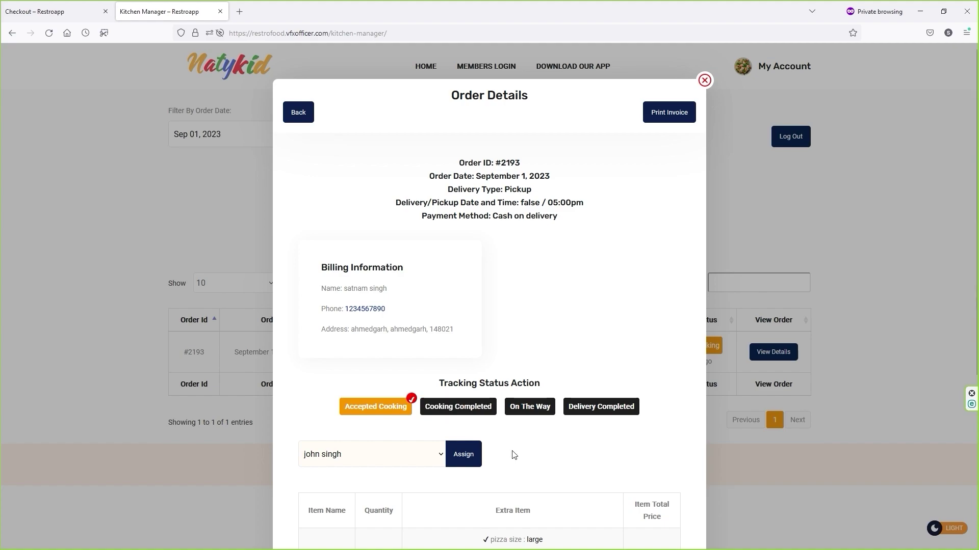
pyautogui.click(464, 458)
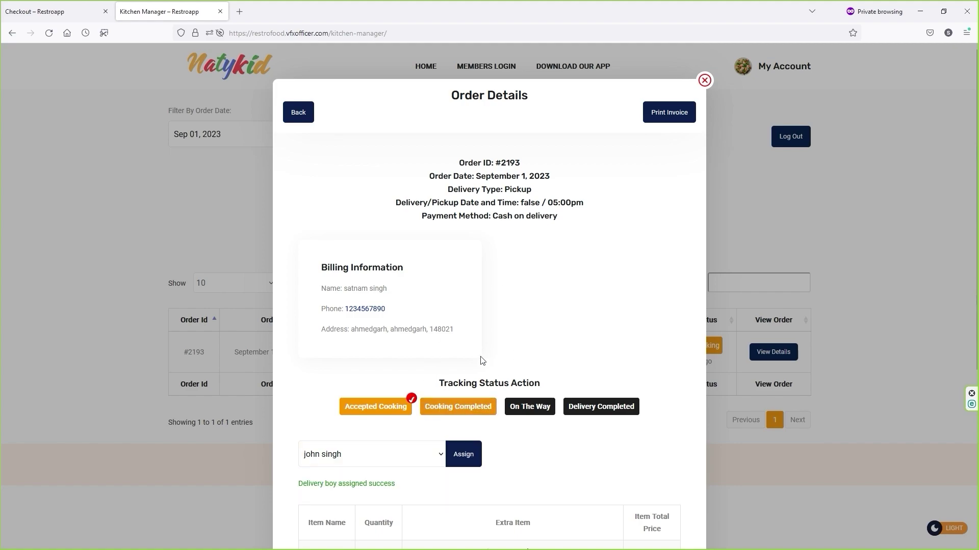
# Mark order #2193's cooking completed, reconfirm the delivery boy, and close the details.
pyautogui.click(459, 407)
pyautogui.click(475, 461)
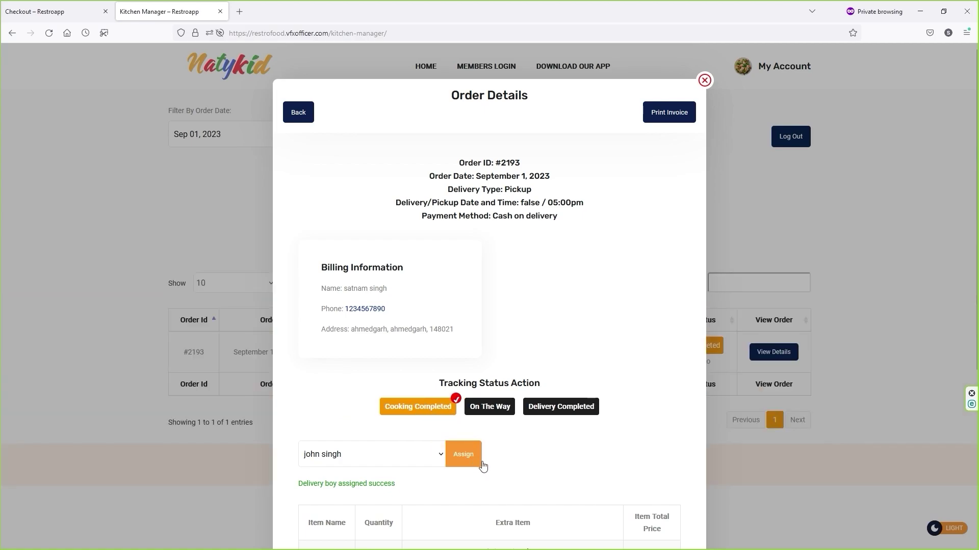
pyautogui.scroll(-5, 642, 318)
pyautogui.scroll(5, 640, 229)
pyautogui.click(704, 79)
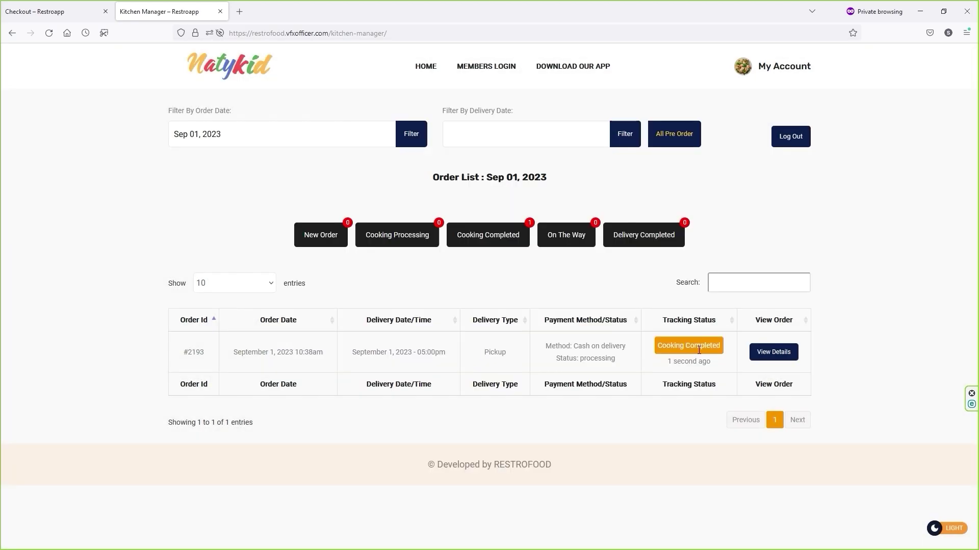
# Switch from the kitchen manager to the delivery account and open order #2193's details.
pyautogui.click(790, 136)
pyautogui.click(263, 156)
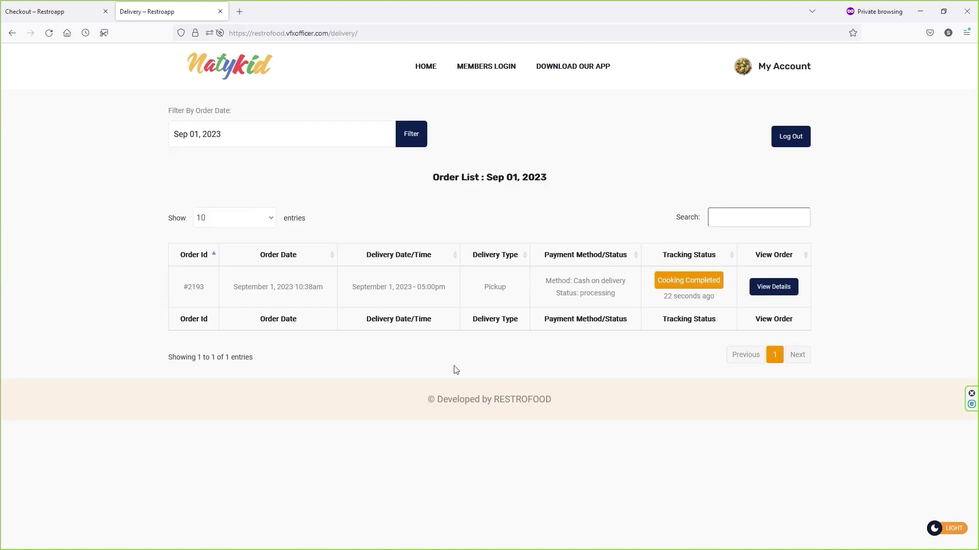
pyautogui.click(775, 289)
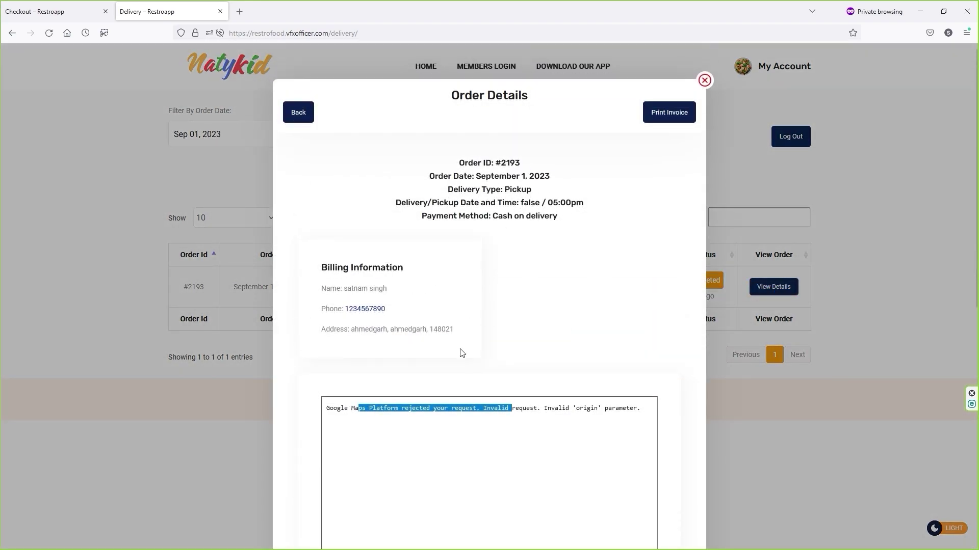
pyautogui.scroll(-2, 466, 360)
pyautogui.click(438, 335)
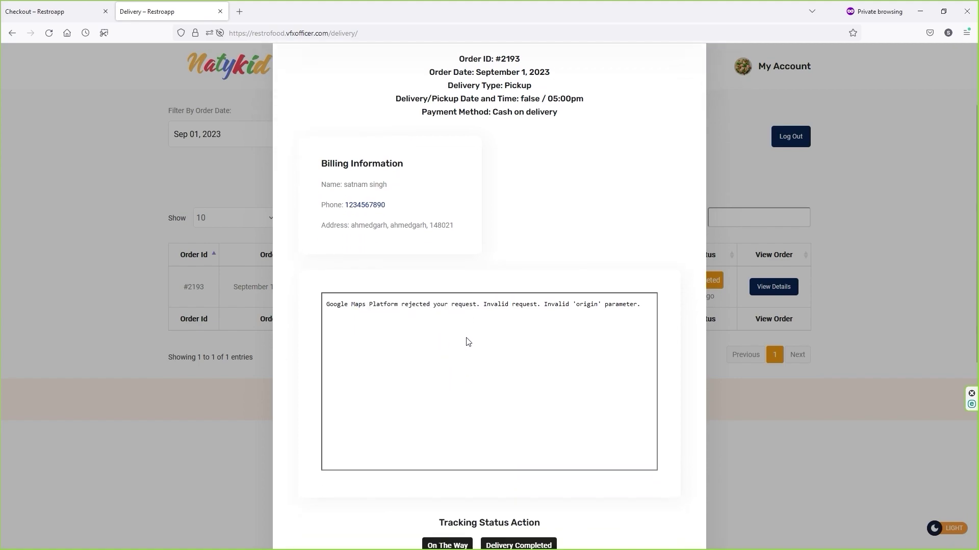
pyautogui.moveTo(350, 303); pyautogui.dragTo(515, 310)
pyautogui.click(505, 403)
# Mark order #2193 On The Way, then Delivery Completed.
pyautogui.scroll(-2, 522, 331)
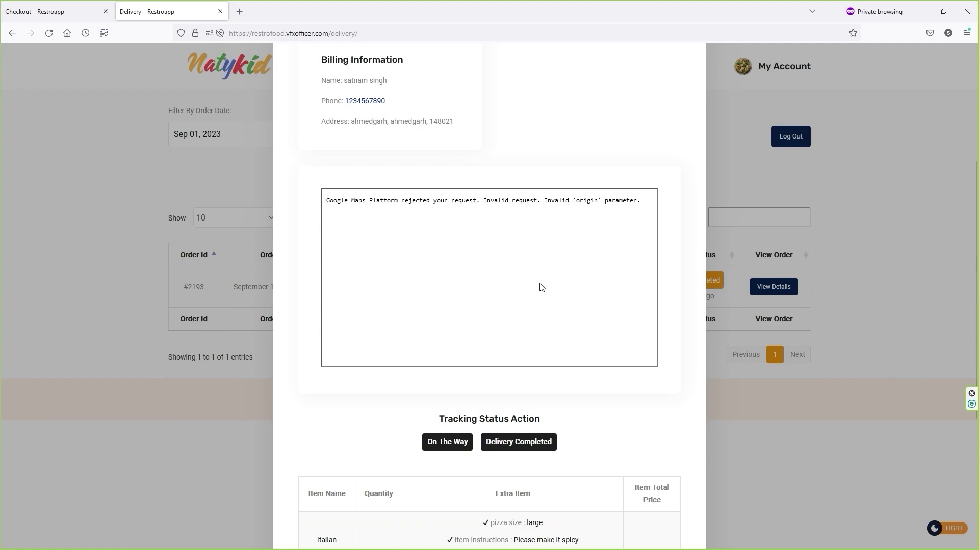
pyautogui.scroll(-2, 400, 367)
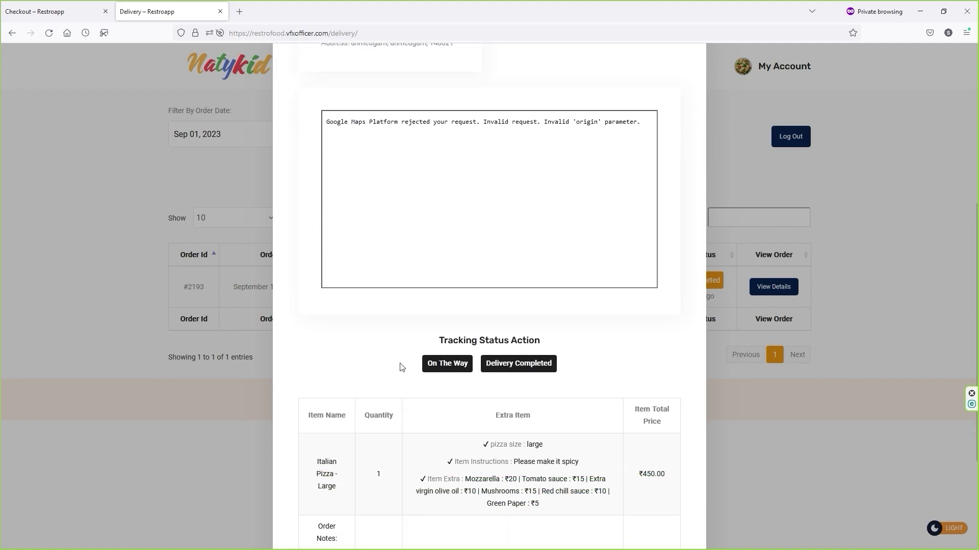
pyautogui.click(440, 339)
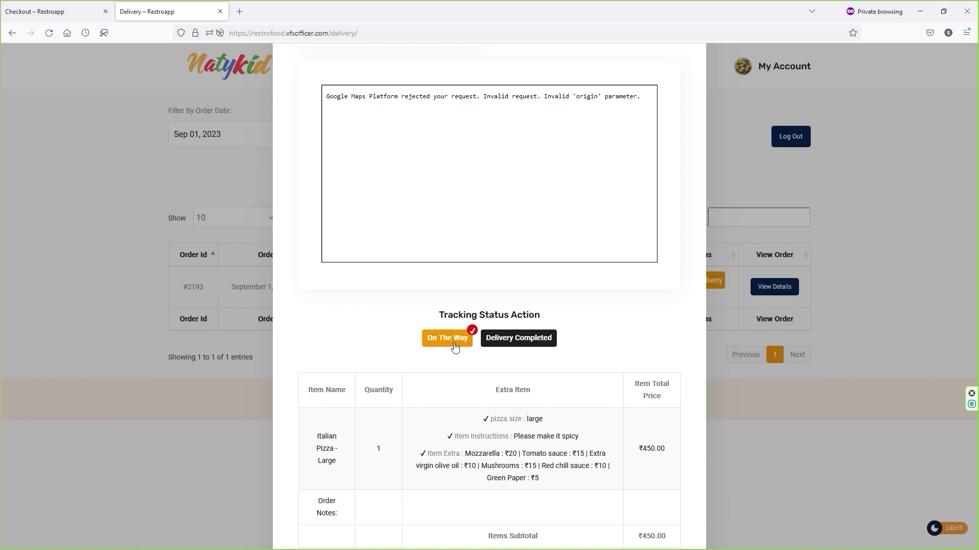
pyautogui.click(504, 348)
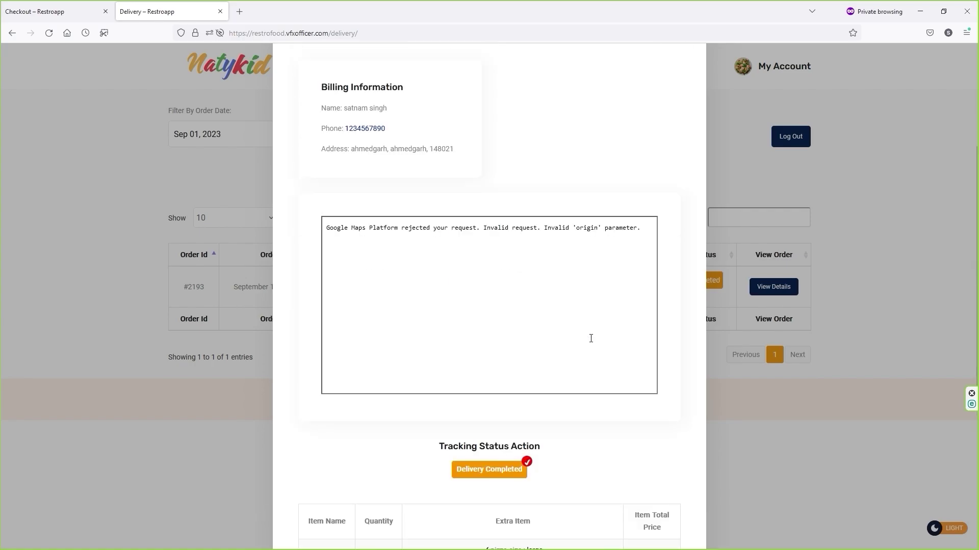
pyautogui.scroll(4, 591, 339)
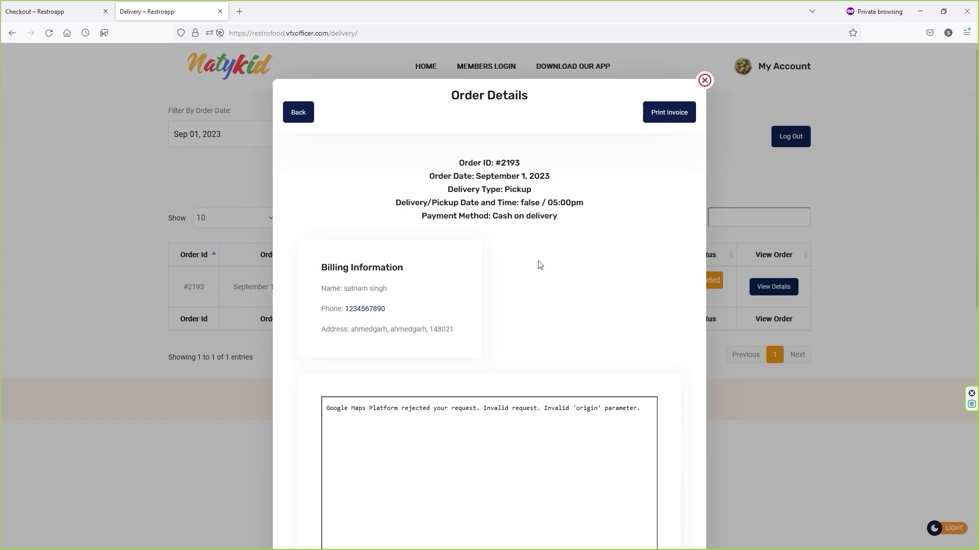
# Preview order #2193's printable invoice and cancel without printing.
pyautogui.click(665, 119)
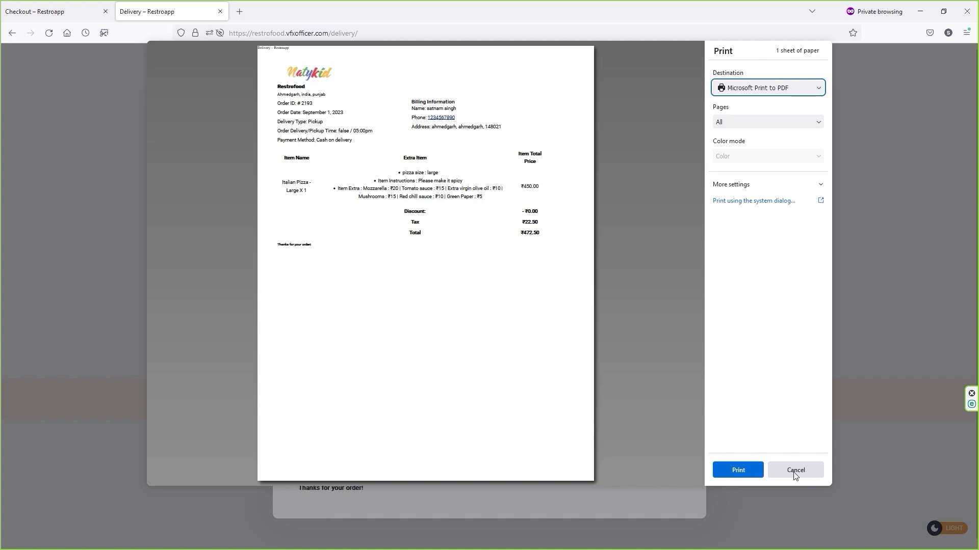
pyautogui.moveTo(414, 221)
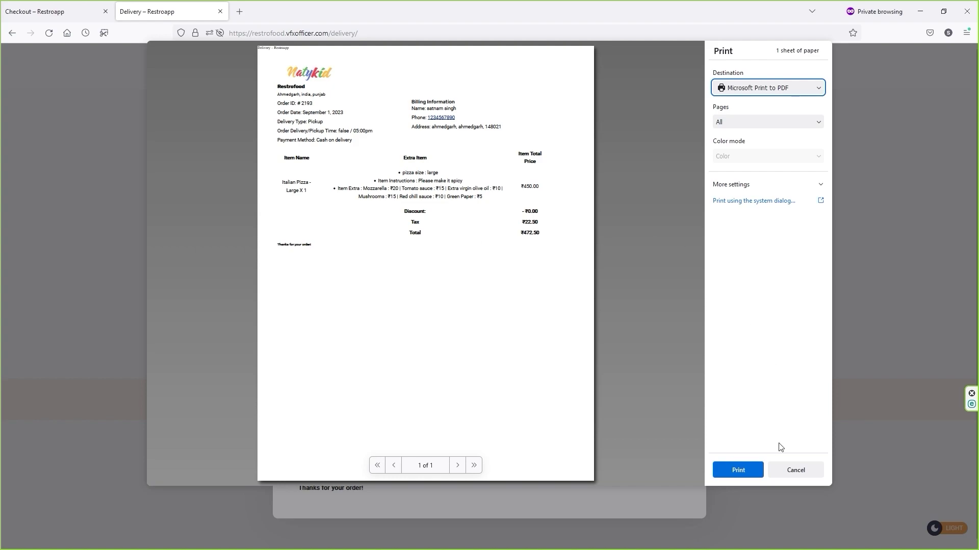
pyautogui.click(793, 467)
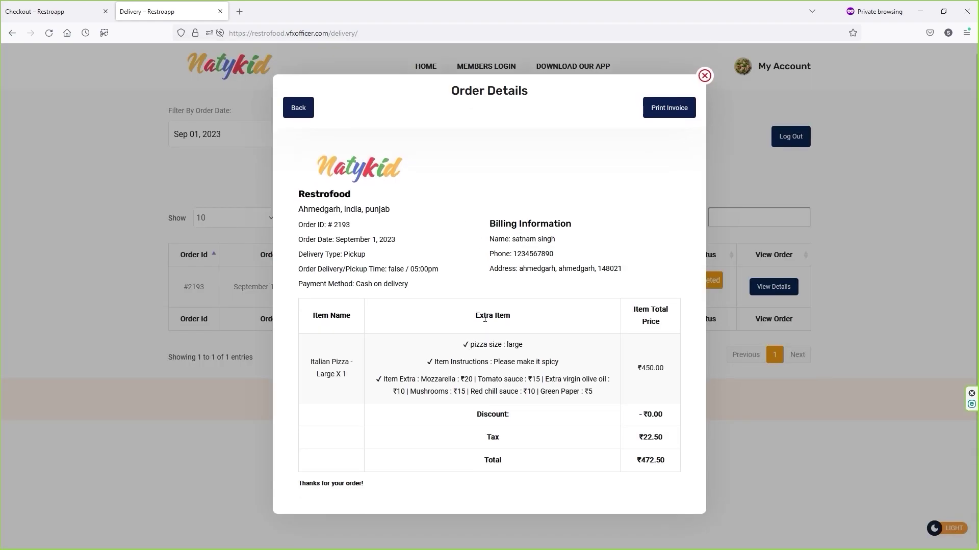
# Close the Order Details popup and log out of the delivery account.
pyautogui.moveTo(632, 278); pyautogui.dragTo(472, 230)
pyautogui.moveTo(411, 295); pyautogui.dragTo(300, 200)
pyautogui.click(638, 279)
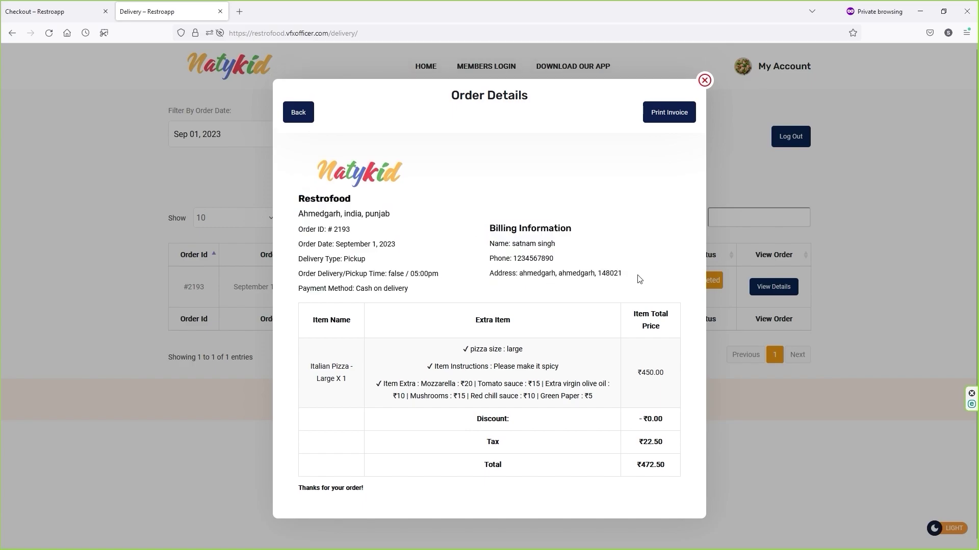
pyautogui.moveTo(425, 290); pyautogui.dragTo(310, 188)
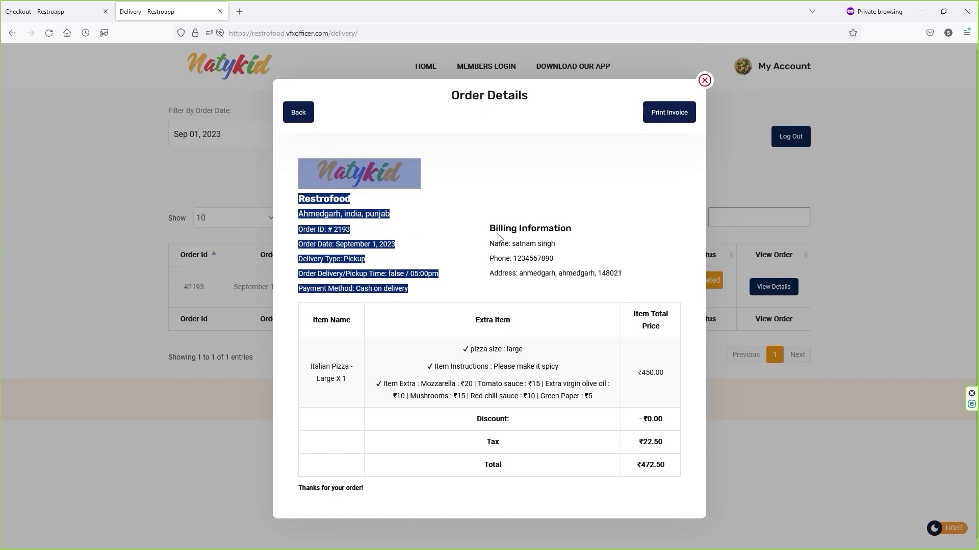
pyautogui.click(626, 282)
pyautogui.moveTo(410, 292); pyautogui.dragTo(296, 196)
pyautogui.click(405, 257)
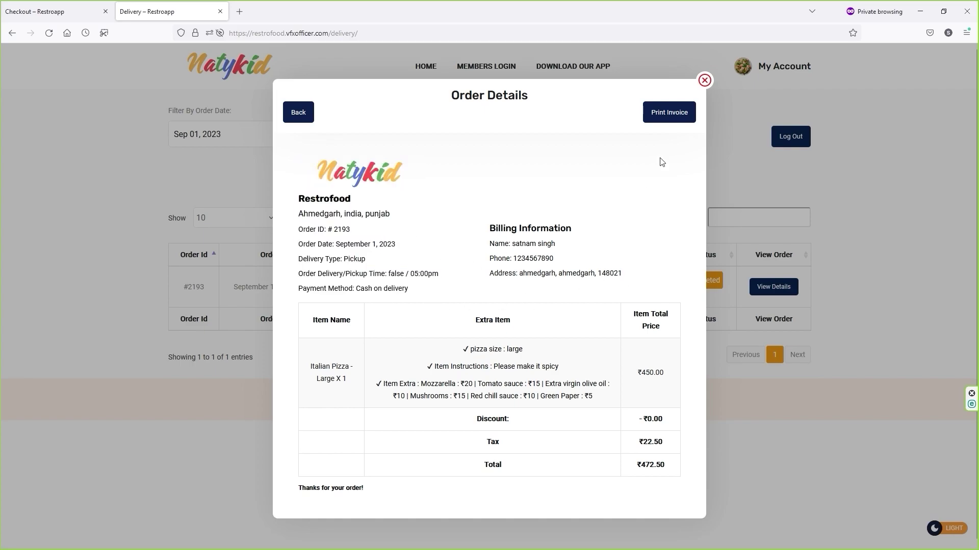
pyautogui.scroll(-1, 530, 407)
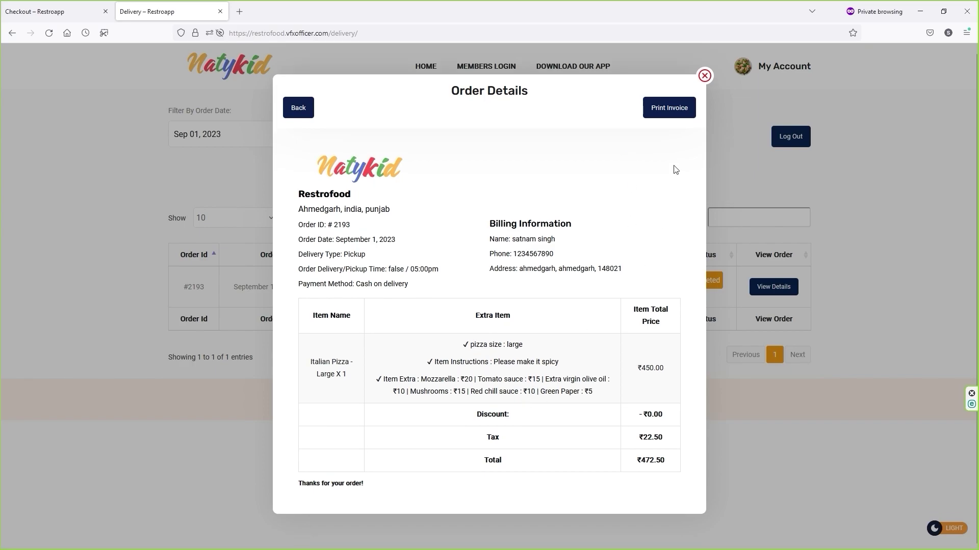
pyautogui.click(704, 75)
pyautogui.click(789, 142)
# Sign in with the saved branch manager login.
pyautogui.moveTo(496, 86)
pyautogui.click(260, 162)
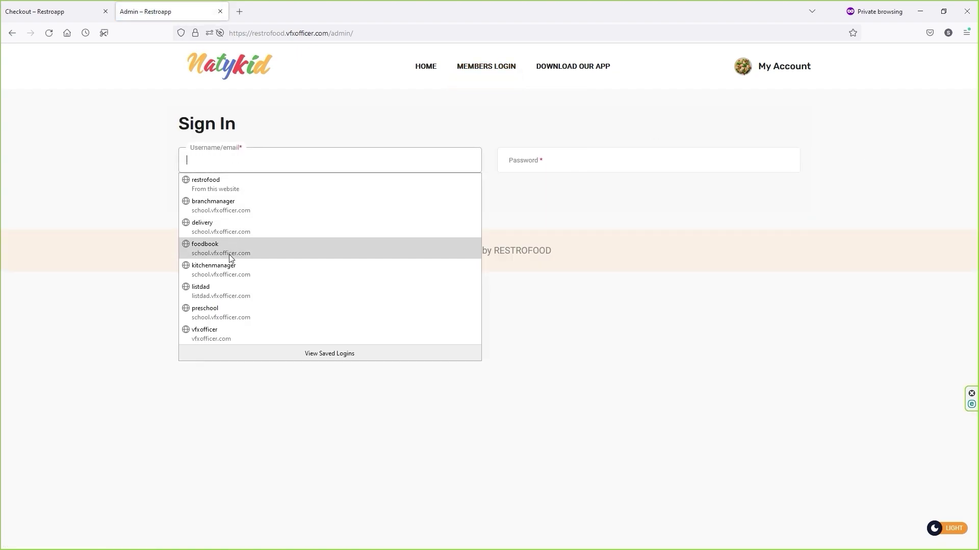
pyautogui.click(228, 217)
pyautogui.click(201, 195)
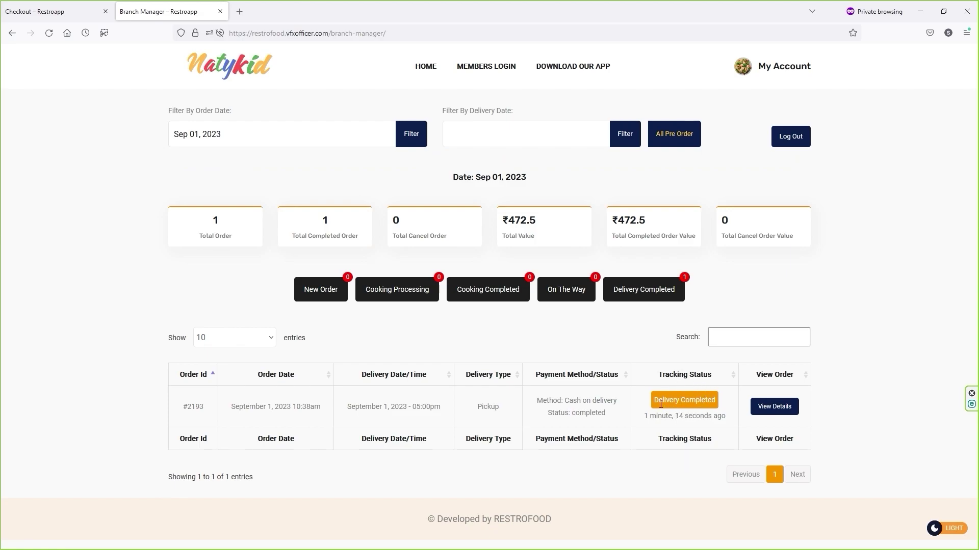
# Review order #2193's details confirming Delivery Completed, then close the popup.
pyautogui.click(776, 410)
pyautogui.scroll(-3, 559, 374)
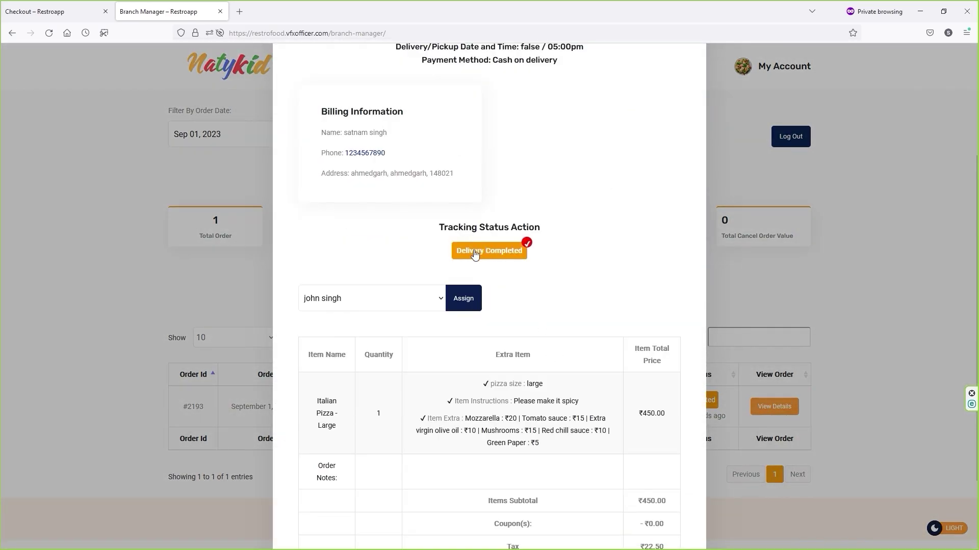
pyautogui.scroll(-2, 563, 355)
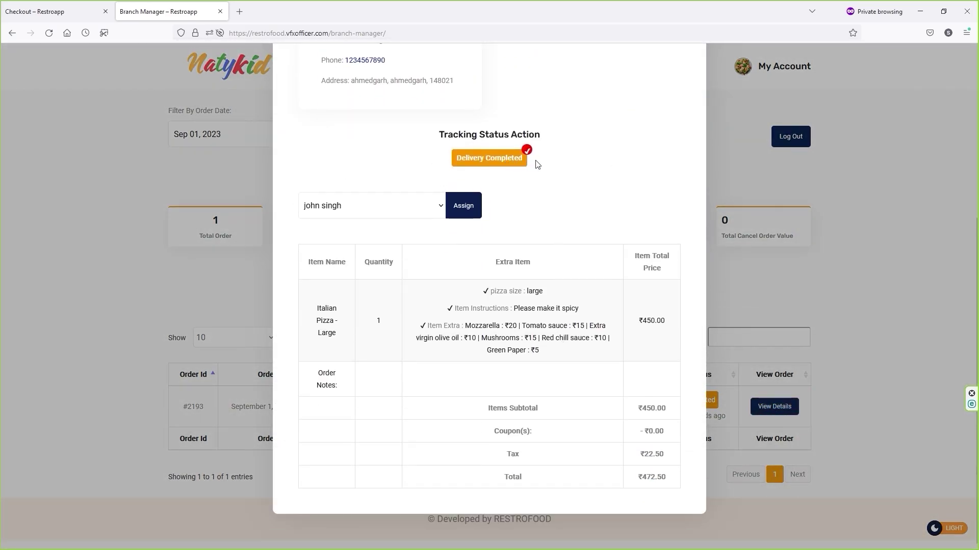
pyautogui.scroll(5, 535, 269)
pyautogui.scroll(-3, 535, 268)
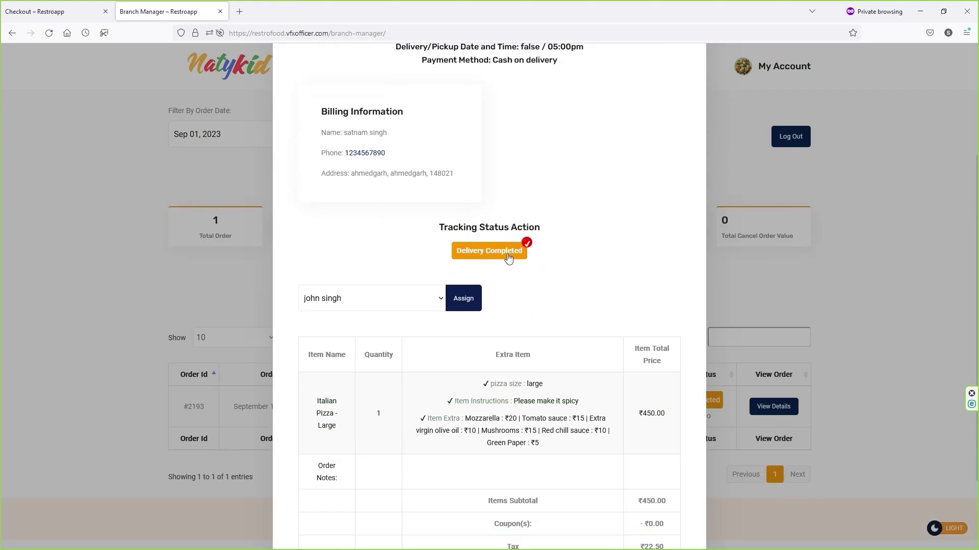
pyautogui.scroll(3, 570, 236)
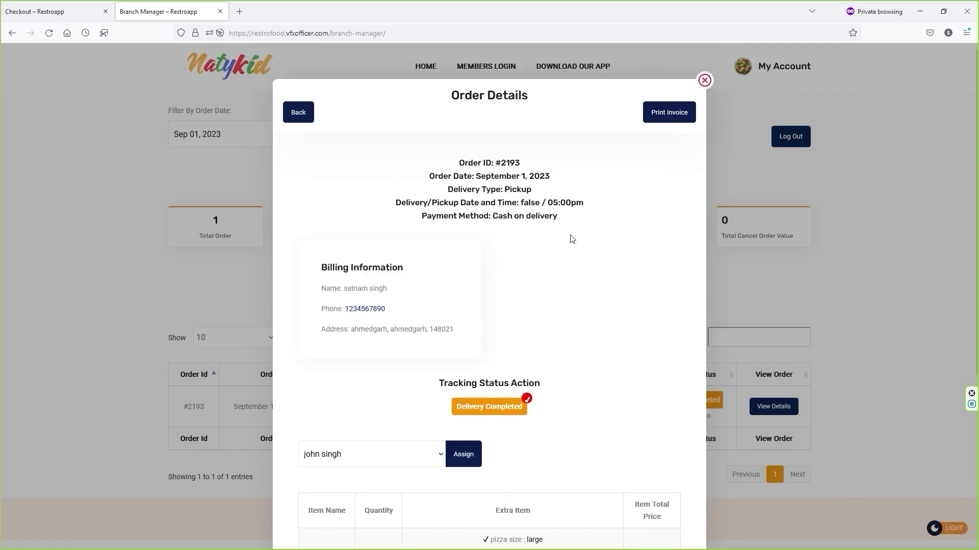
pyautogui.press('Escape')
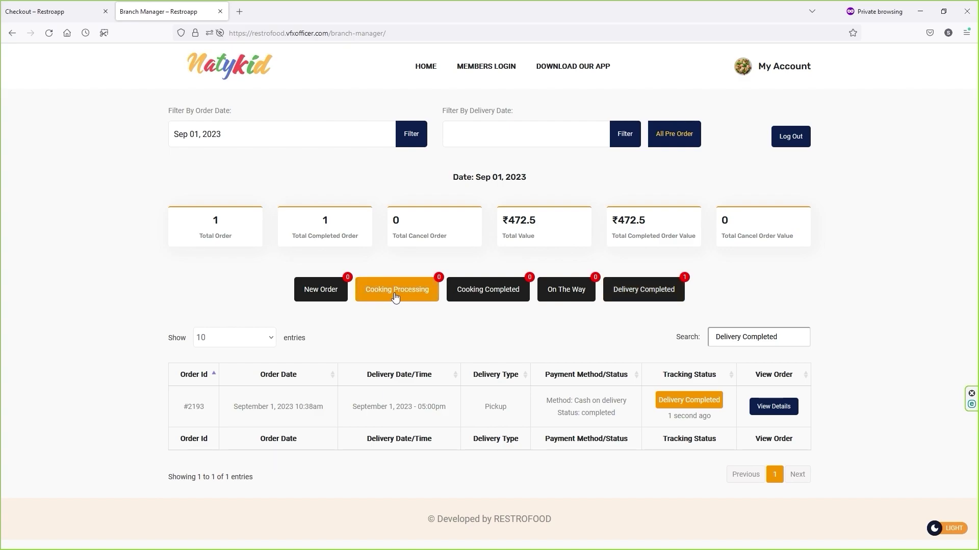
# Filter orders by Cooking Processing, Cooking Completed, On The Way and Delivery Completed in turn.
pyautogui.click(395, 295)
pyautogui.click(479, 300)
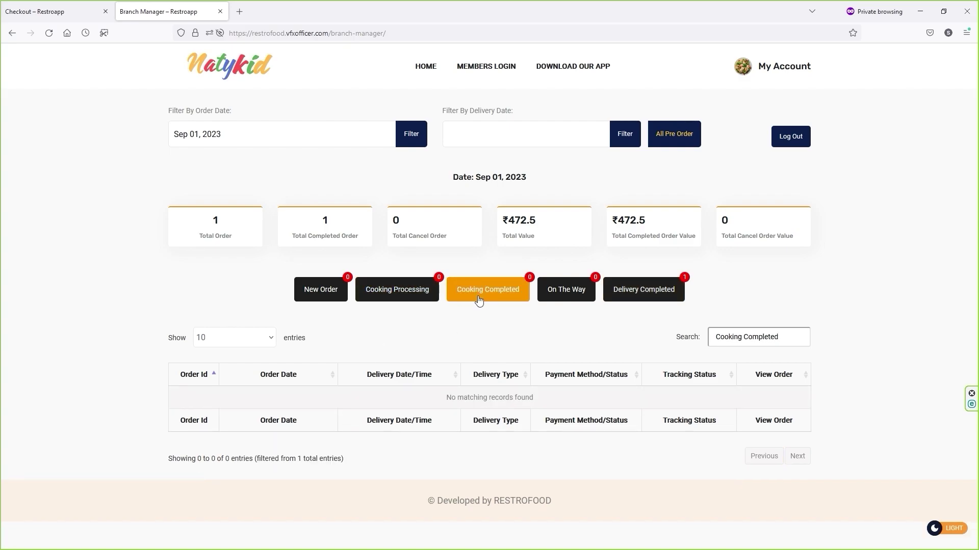
pyautogui.click(572, 297)
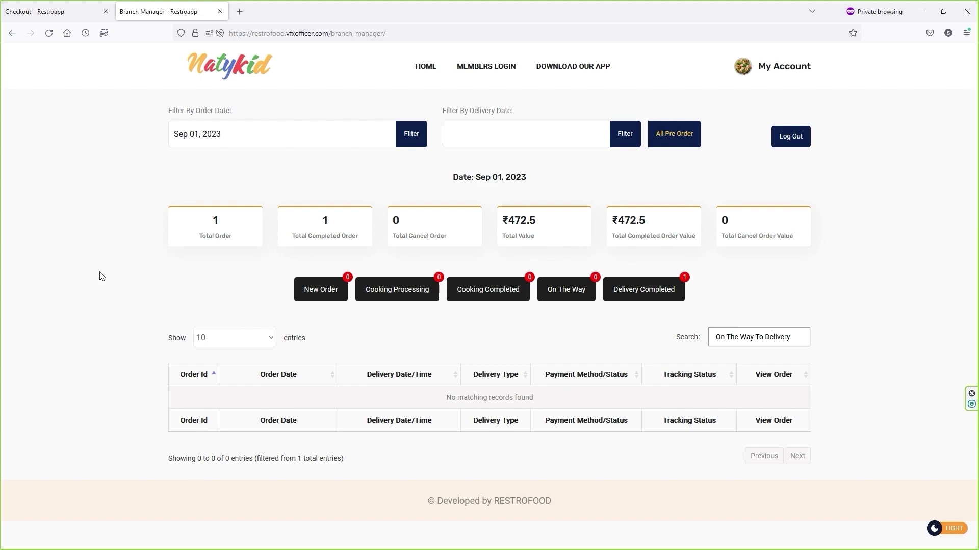
pyautogui.click(407, 298)
pyautogui.click(568, 293)
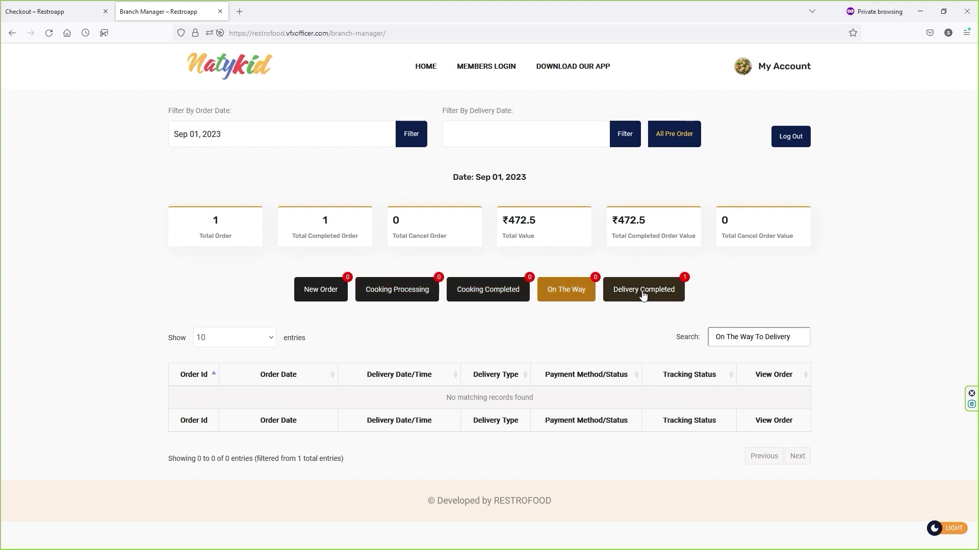
pyautogui.click(646, 291)
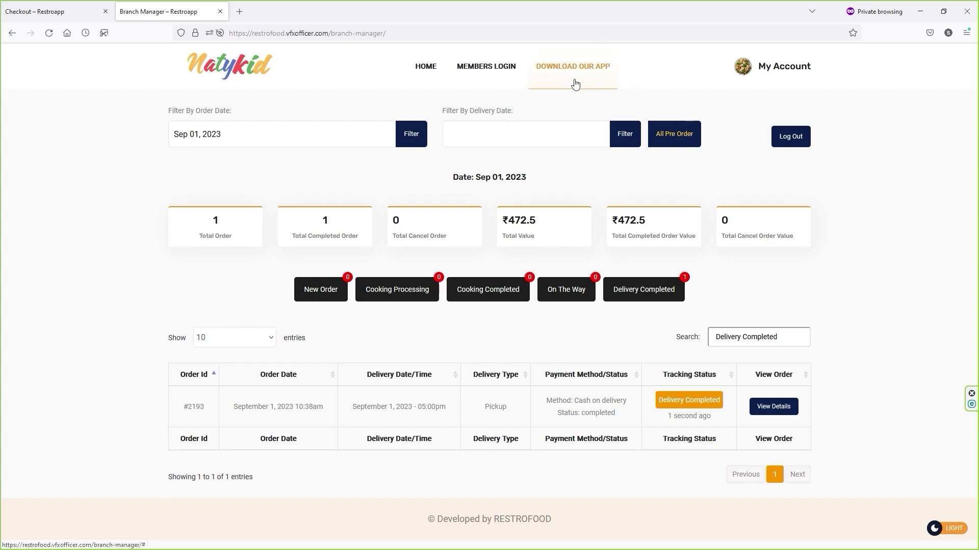
pyautogui.moveTo(485, 68)
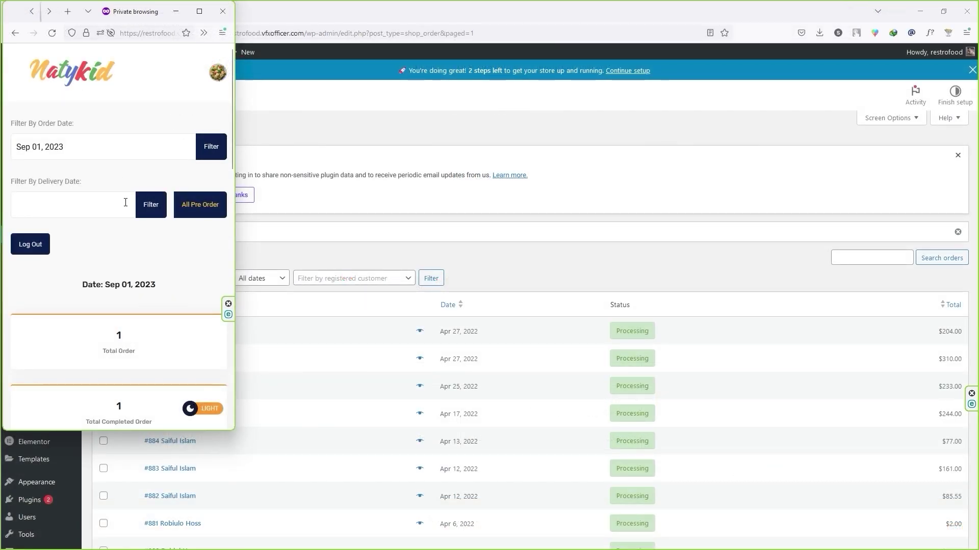
pyautogui.scroll(-5, 124, 219)
pyautogui.scroll(-15, 124, 219)
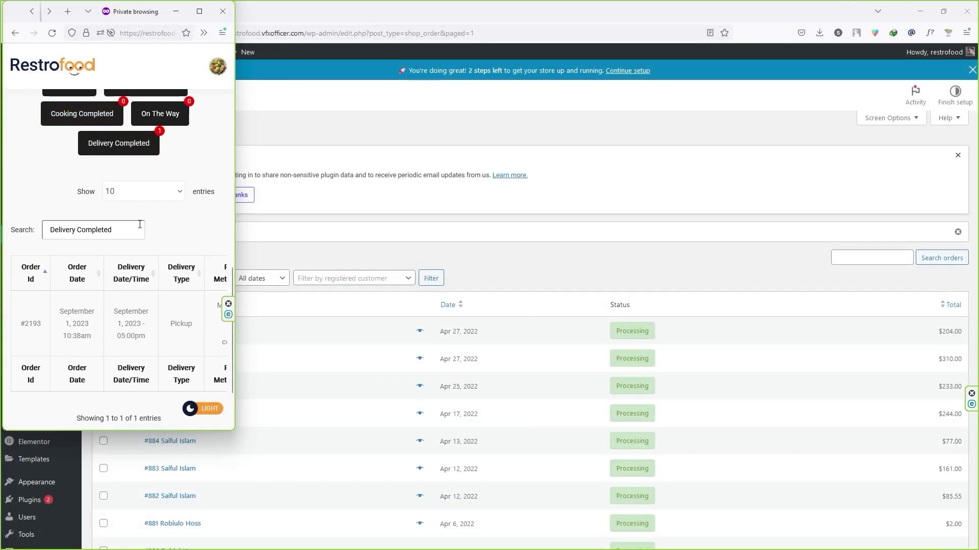
pyautogui.scroll(-1, 104, 331)
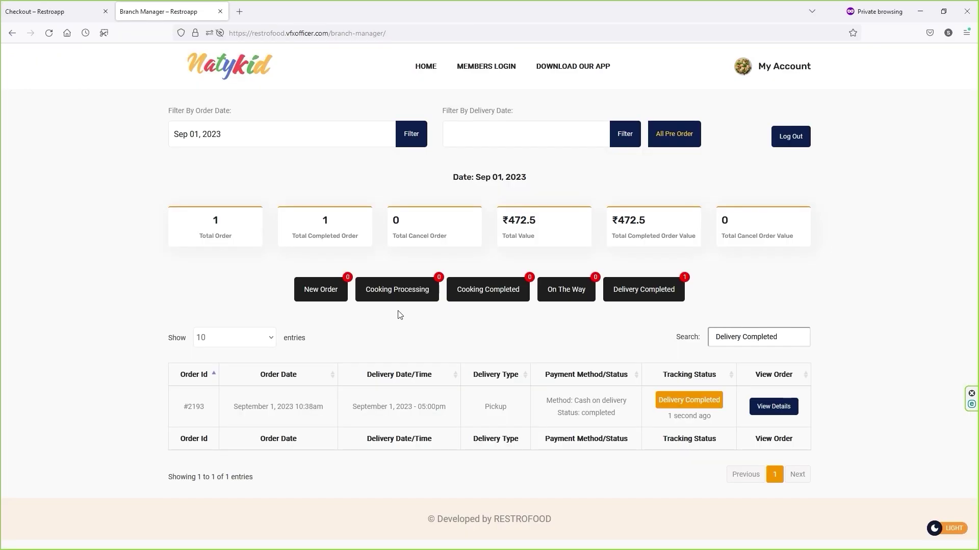
pyautogui.moveTo(499, 71)
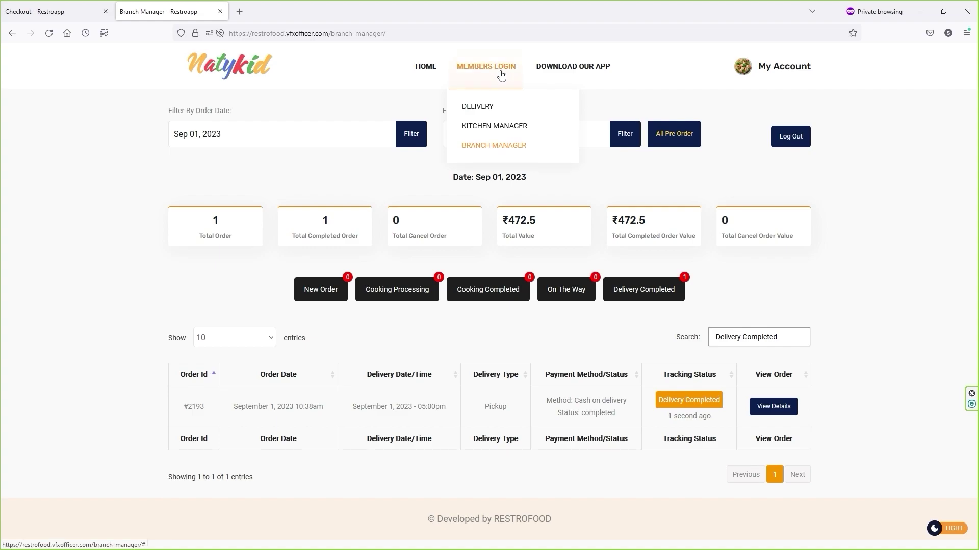
# Go to the Restrofood store home page and scroll through its food listings.
pyautogui.click(255, 68)
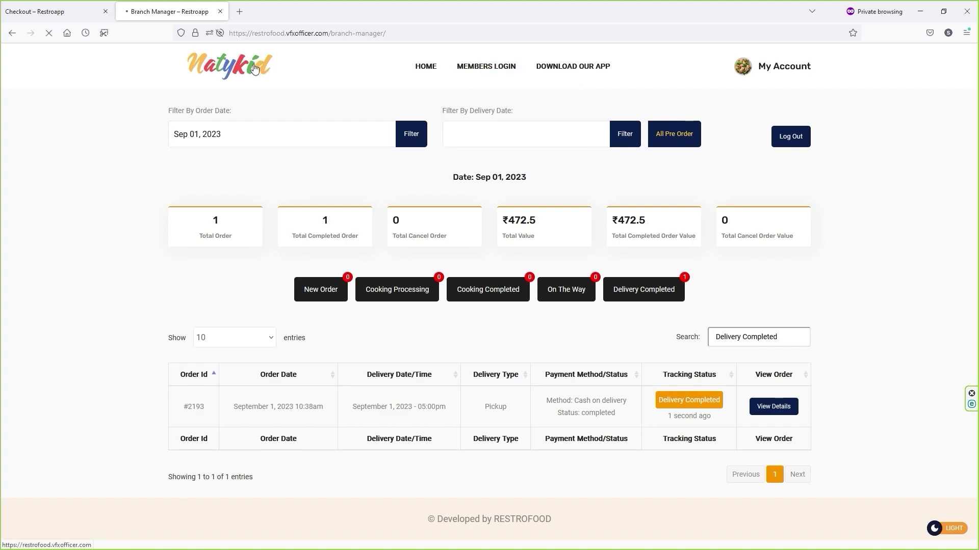
pyautogui.scroll(-10, 624, 273)
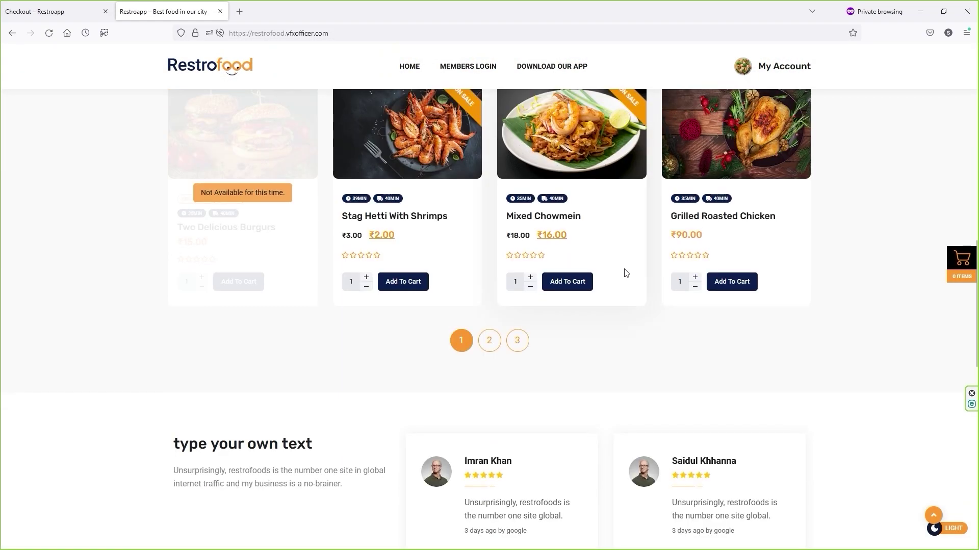
pyautogui.scroll(10, 626, 273)
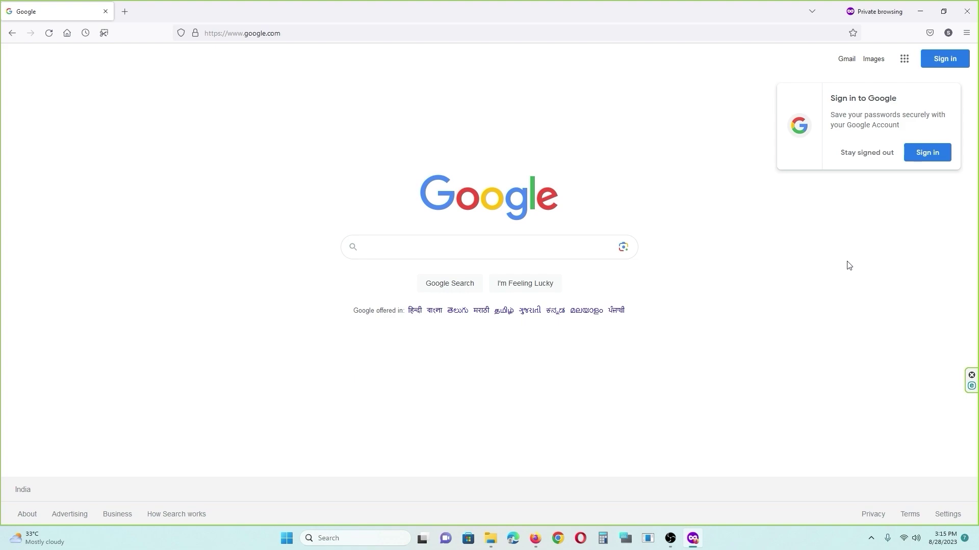
# Dismiss the Google sign-in prompt and load ranasvfx.com/hostinger to reach Hostinger's ₹149.00/mo offer.
pyautogui.click(851, 152)
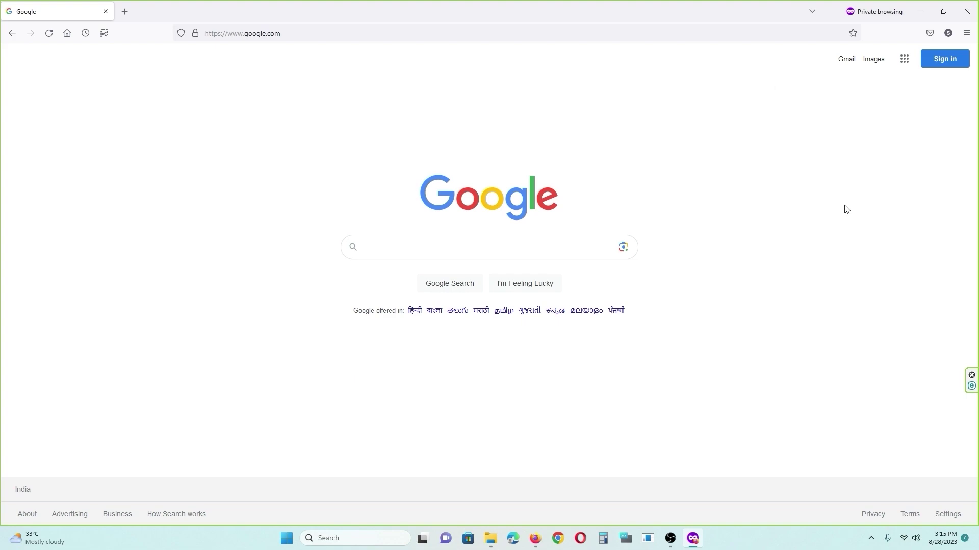
pyautogui.click(300, 34)
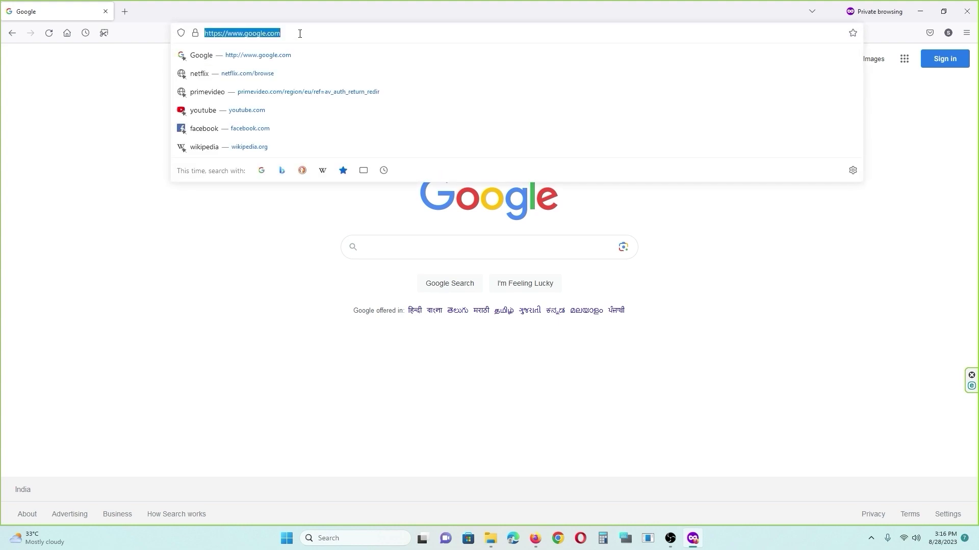
pyautogui.write('ranasvfx.com/')
pyautogui.press('Right')
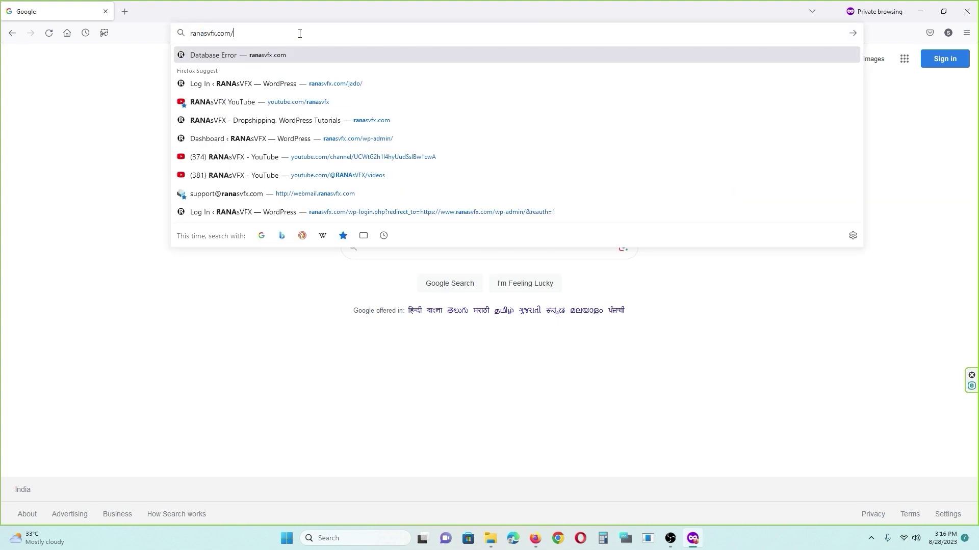
pyautogui.write('hostinger')
pyautogui.press('Return')
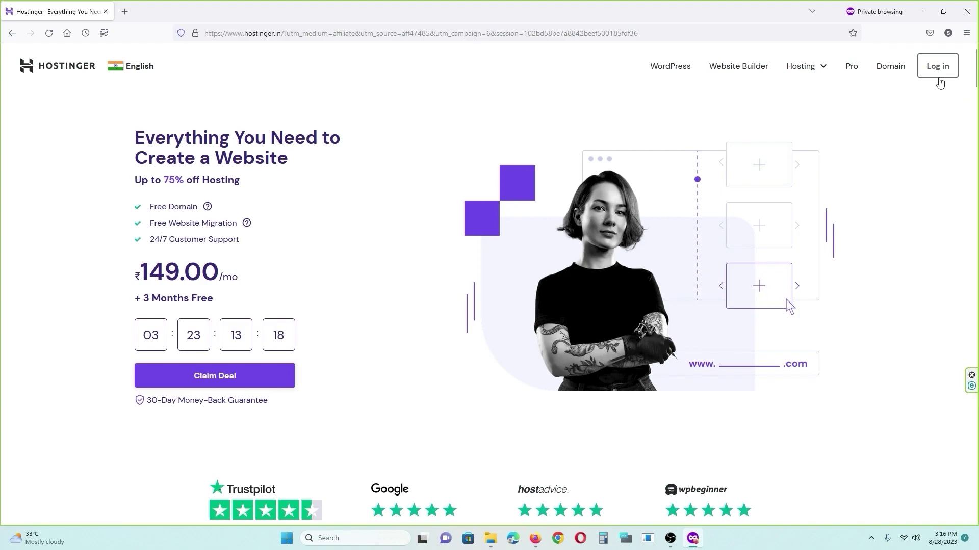
# Log in to Hostinger with Google, skip the 2FA prompt, and open the hosting plans page.
pyautogui.click(939, 82)
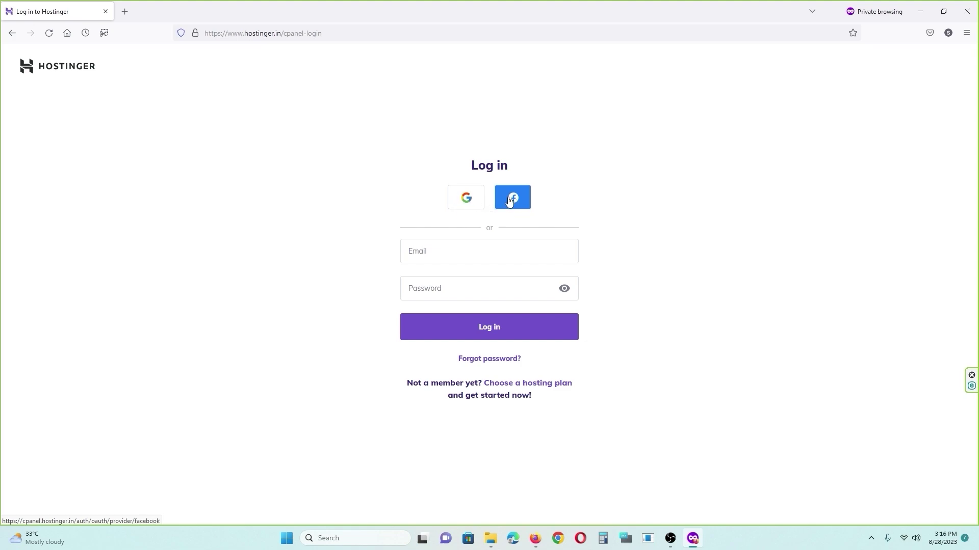
pyautogui.click(460, 205)
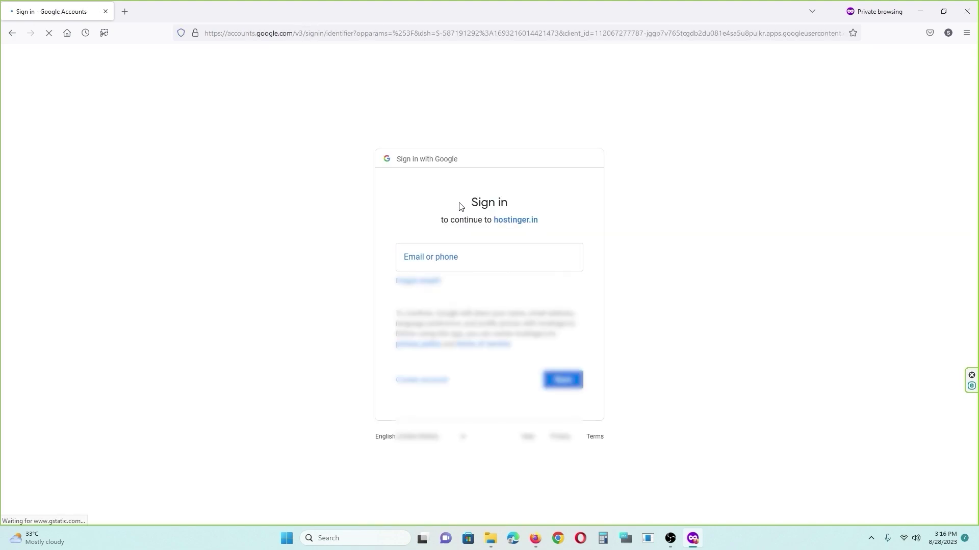
pyautogui.scroll(-3, 471, 370)
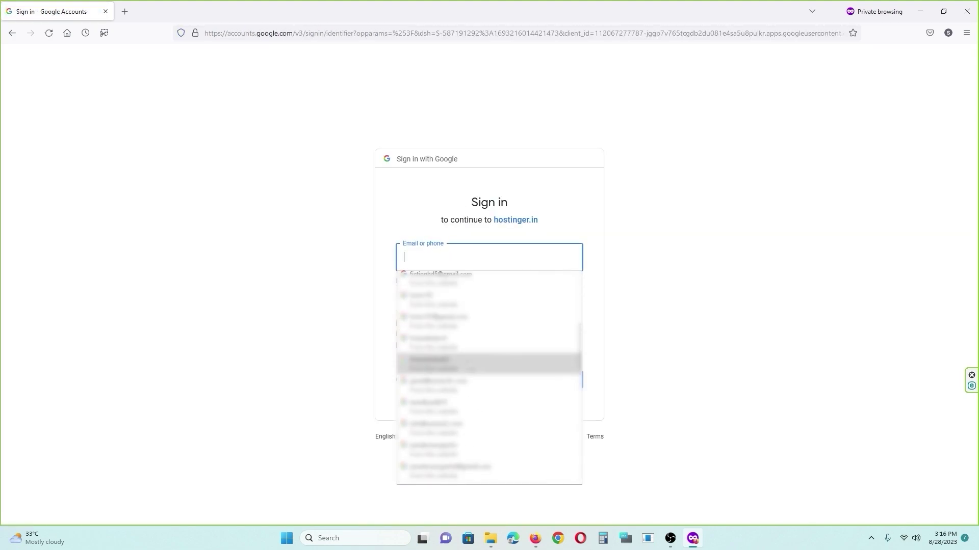
pyautogui.scroll(-3, 471, 366)
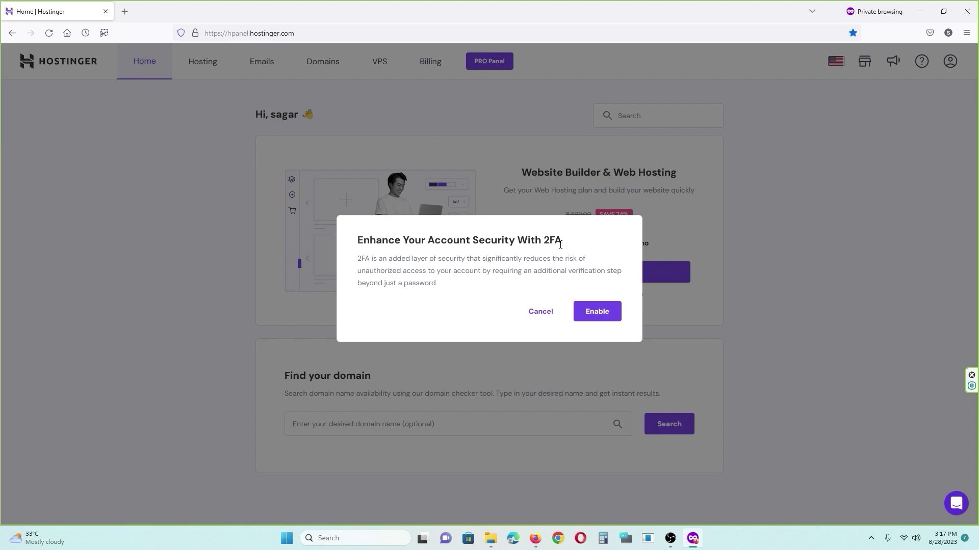
pyautogui.click(541, 311)
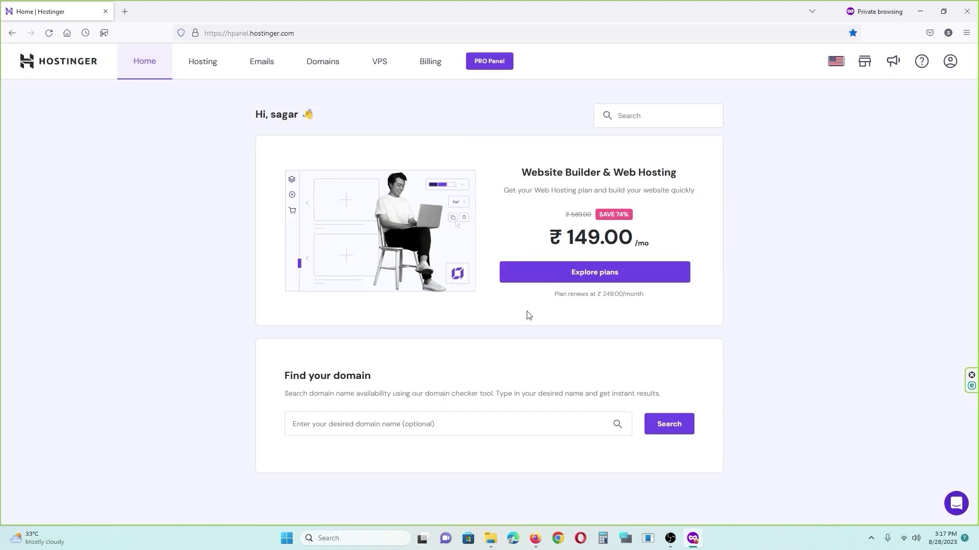
pyautogui.click(207, 65)
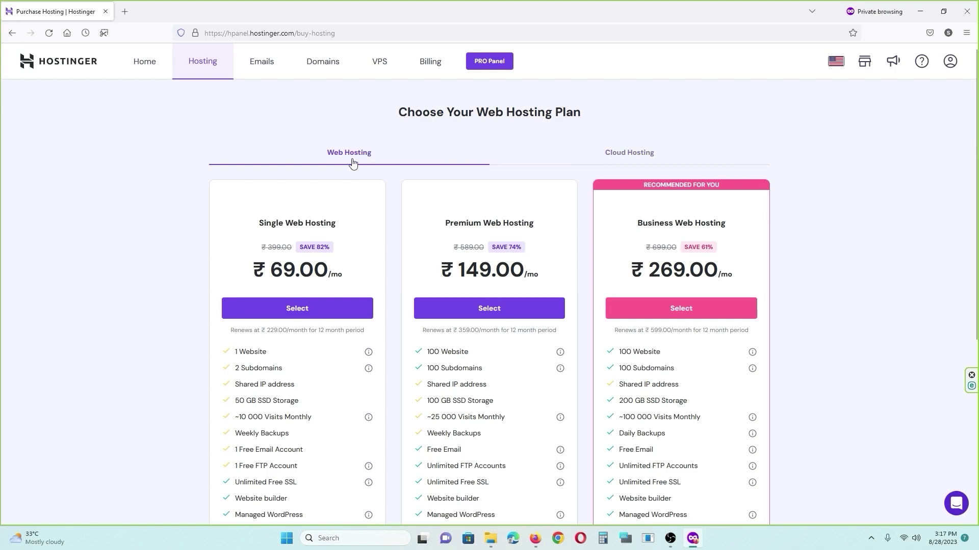
pyautogui.click(662, 157)
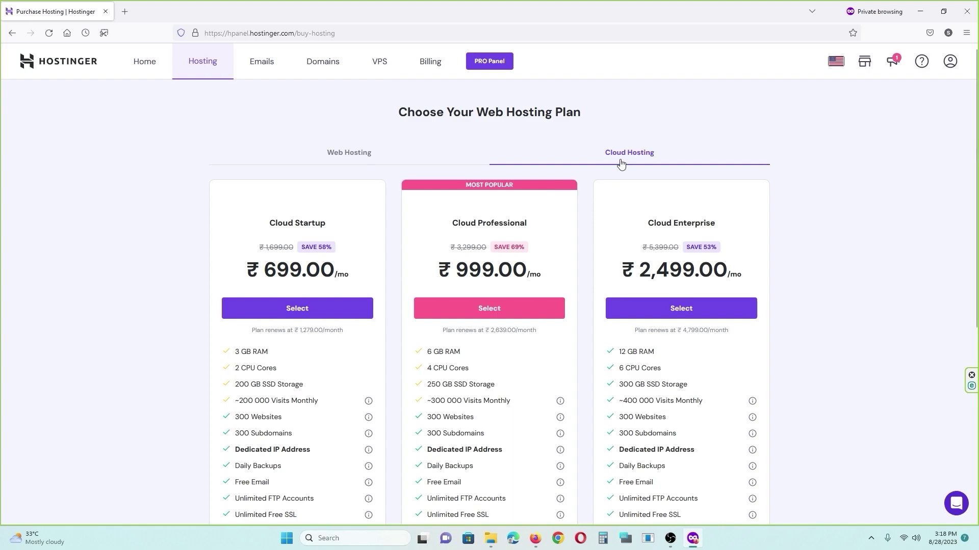
pyautogui.click(350, 158)
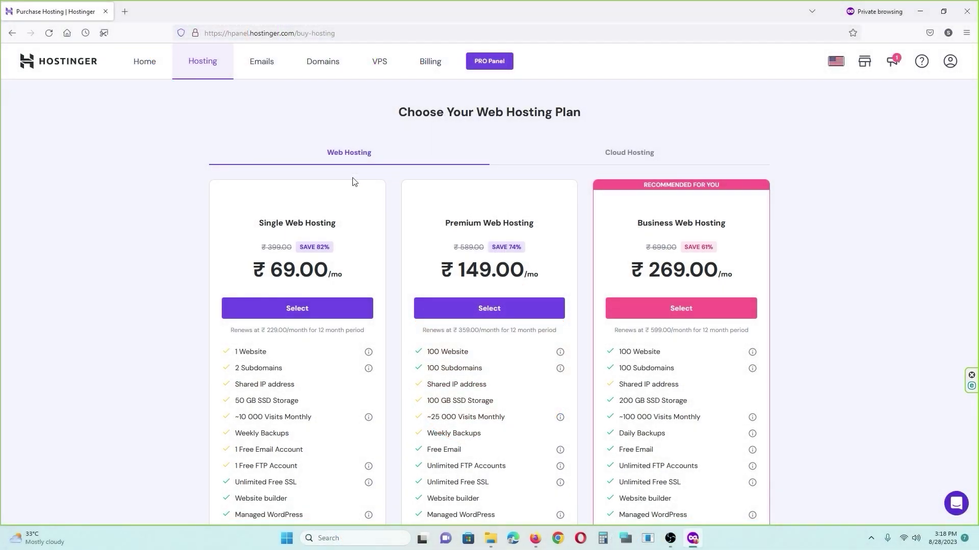
pyautogui.scroll(-1, 350, 180)
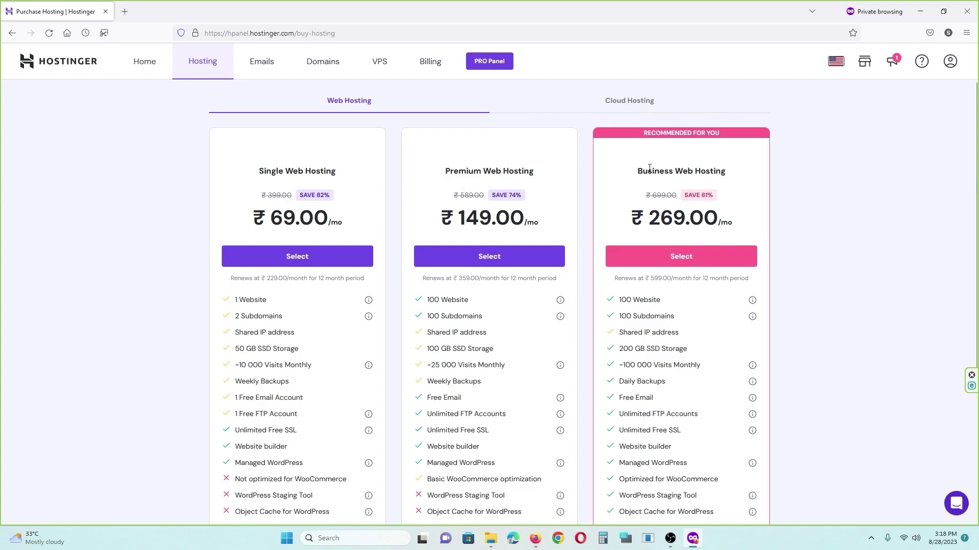
pyautogui.moveTo(643, 170); pyautogui.dragTo(719, 172)
pyautogui.click(378, 205)
pyautogui.scroll(-3, 303, 183)
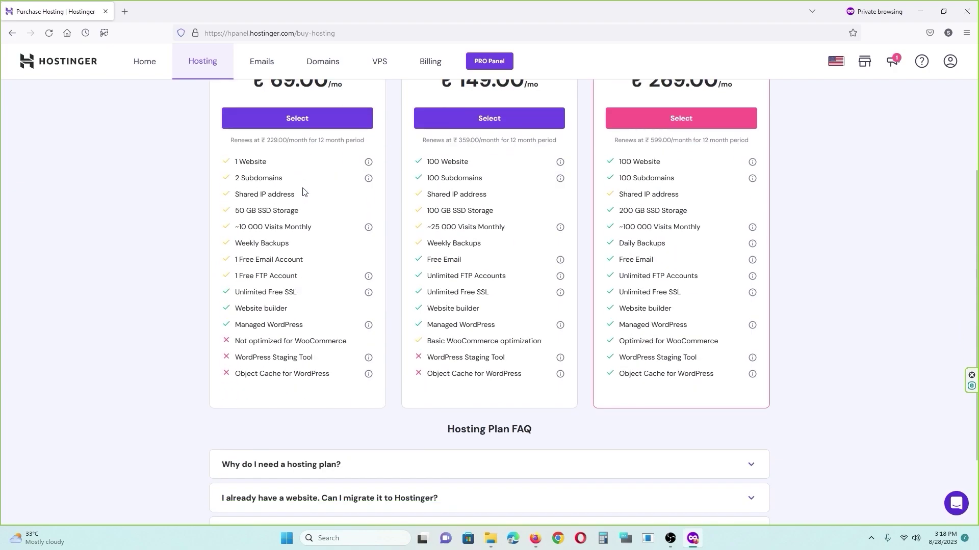
pyautogui.scroll(1, 241, 168)
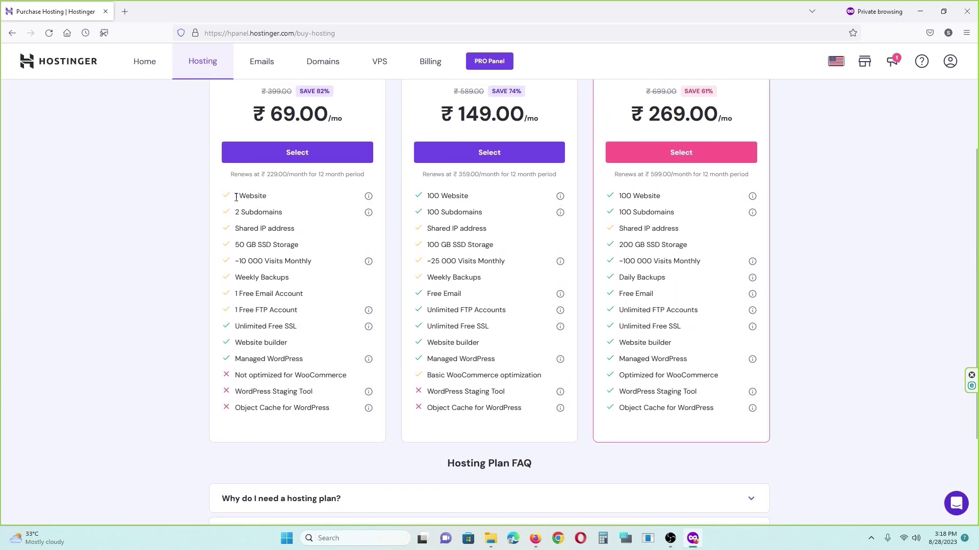
pyautogui.moveTo(235, 214); pyautogui.dragTo(294, 332)
pyautogui.click(230, 217)
pyautogui.click(256, 241)
pyautogui.scroll(1, 292, 214)
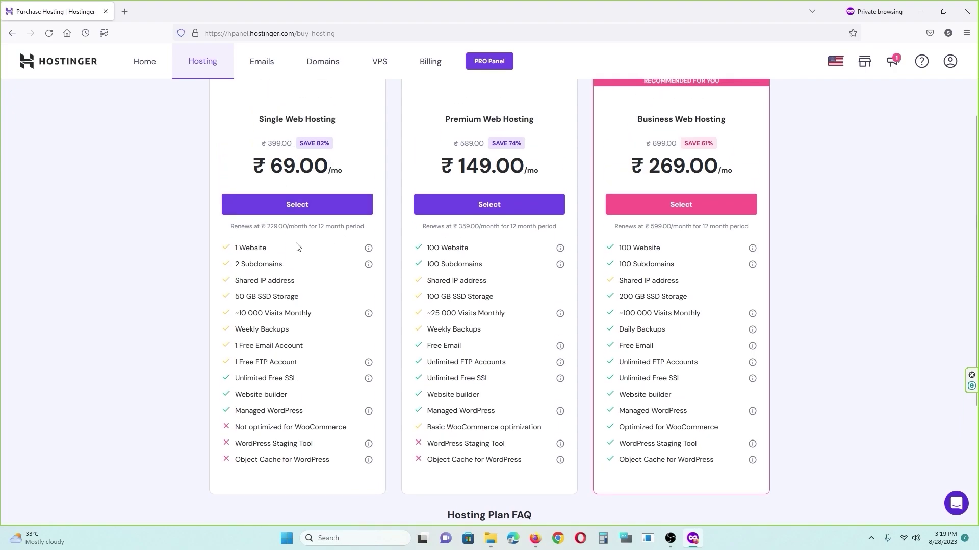
pyautogui.moveTo(427, 248); pyautogui.dragTo(460, 248)
pyautogui.click(459, 245)
pyautogui.moveTo(451, 248); pyautogui.dragTo(433, 248)
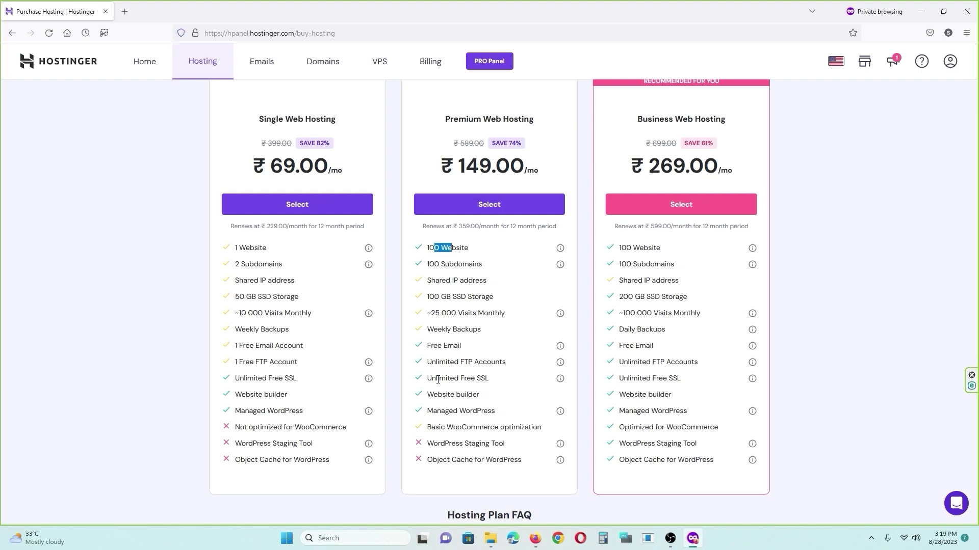
pyautogui.click(433, 249)
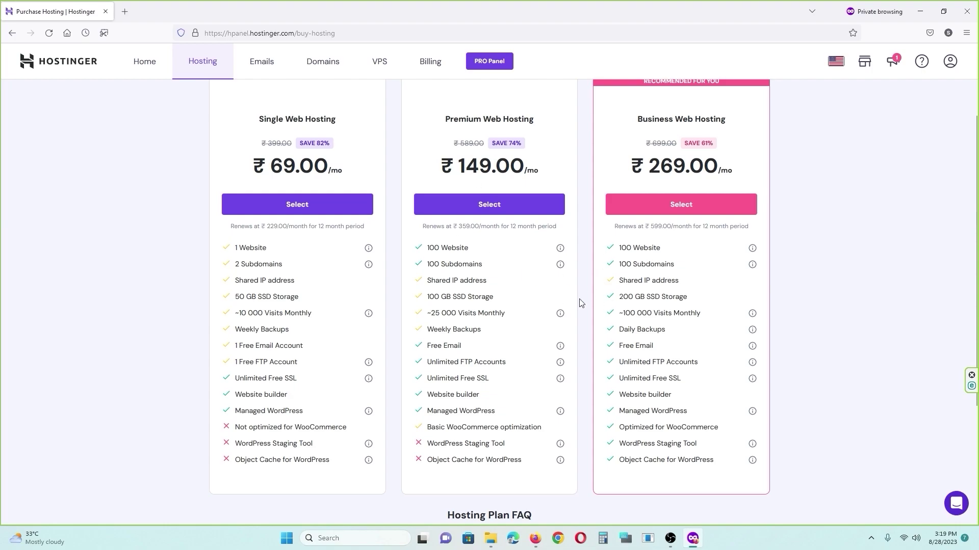
pyautogui.moveTo(434, 298); pyautogui.dragTo(470, 299)
pyautogui.moveTo(622, 298); pyautogui.dragTo(636, 298)
# Review the Business plan's features, emphasising its storage and Daily Backups.
pyautogui.click(675, 299)
pyautogui.scroll(1, 663, 143)
pyautogui.scroll(-4, 661, 260)
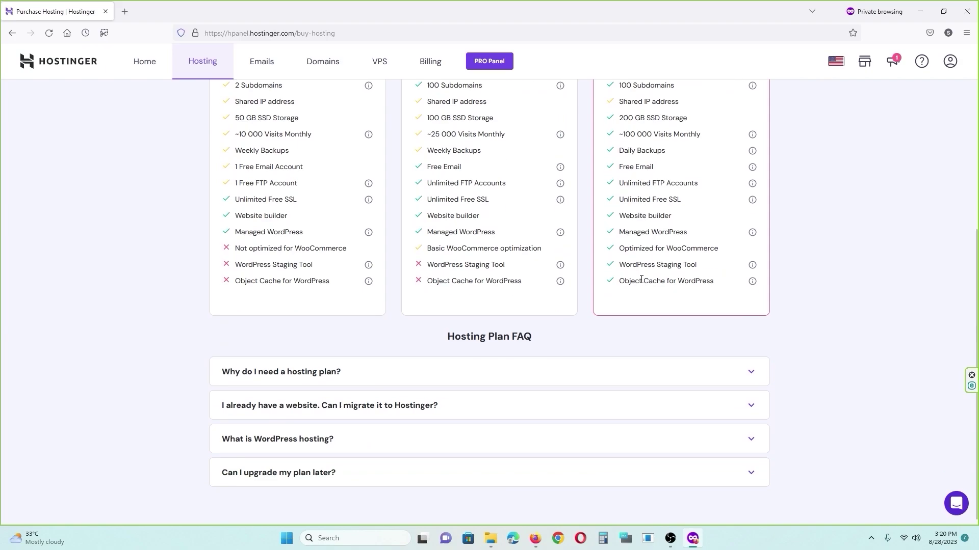
pyautogui.scroll(1, 641, 279)
pyautogui.moveTo(623, 202); pyautogui.dragTo(661, 202)
pyautogui.click(665, 205)
pyautogui.click(667, 206)
pyautogui.scroll(1, 670, 215)
pyautogui.scroll(1, 670, 214)
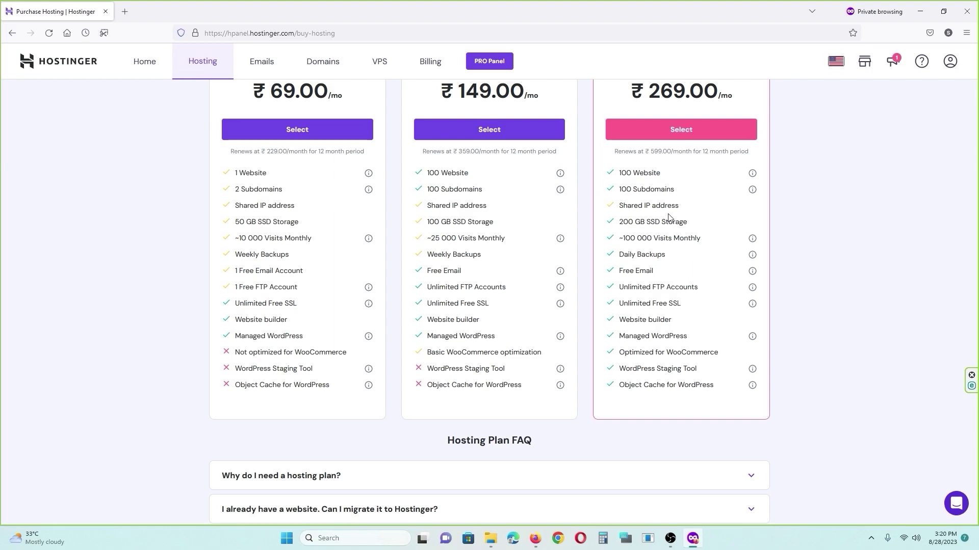
pyautogui.moveTo(637, 255); pyautogui.dragTo(662, 255)
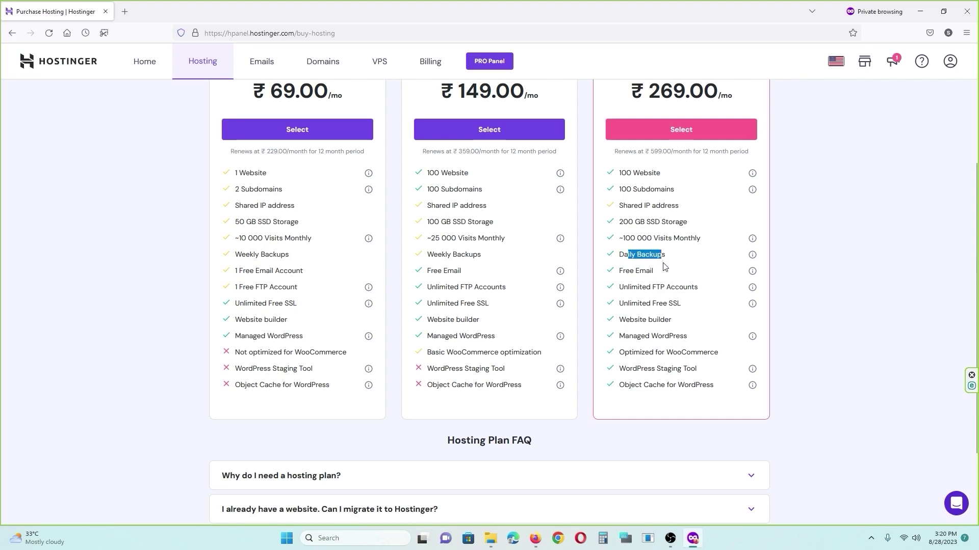
# Highlight the Business plan's ₹269.00/mo price and select Business Web Hosting.
pyautogui.scroll(2, 664, 267)
pyautogui.moveTo(637, 148); pyautogui.dragTo(724, 147)
pyautogui.click(657, 148)
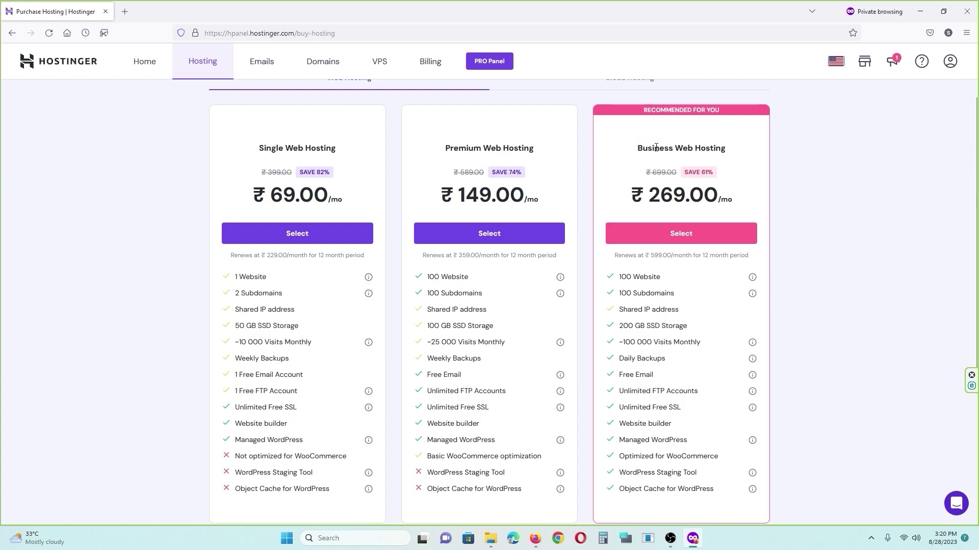
pyautogui.moveTo(650, 199); pyautogui.dragTo(689, 198)
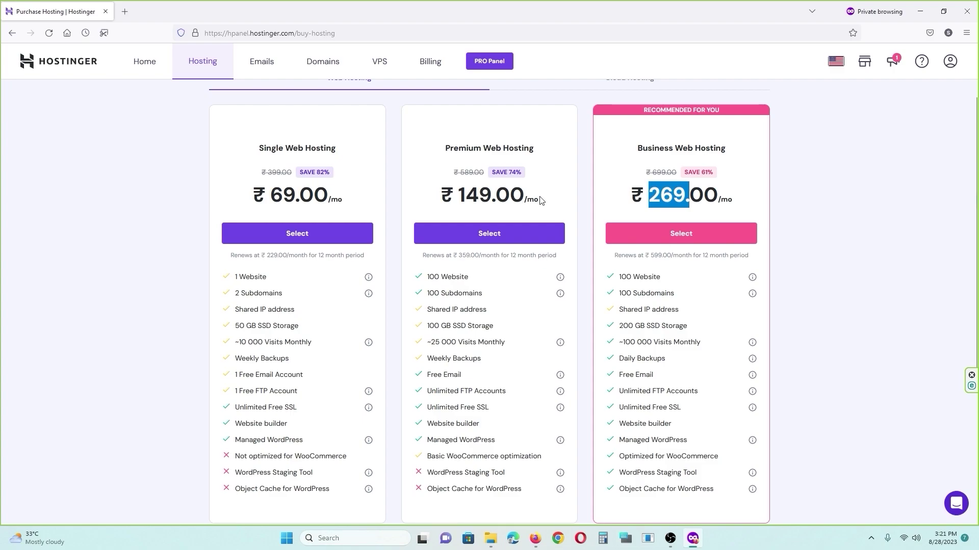
pyautogui.click(648, 199)
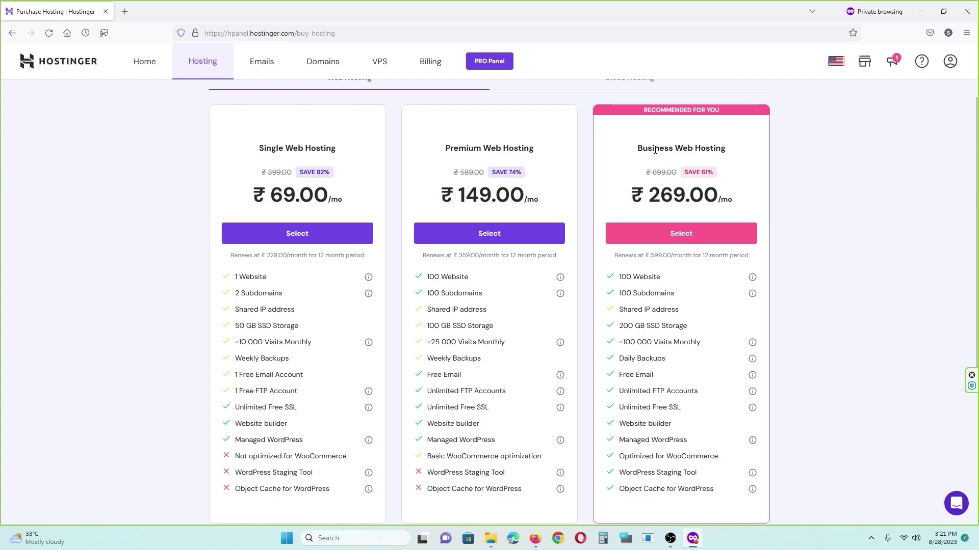
pyautogui.moveTo(648, 199); pyautogui.dragTo(741, 198)
pyautogui.click(730, 201)
pyautogui.click(645, 200)
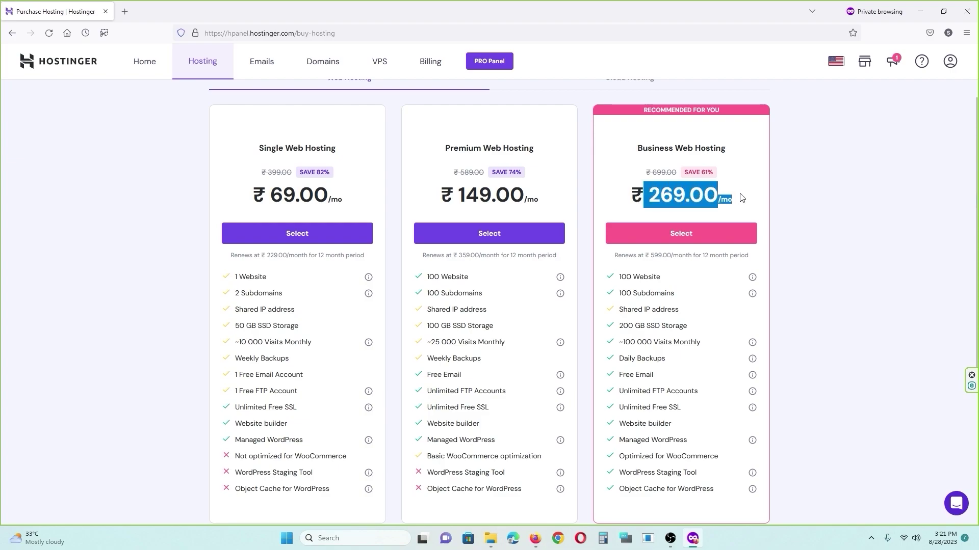
pyautogui.click(739, 199)
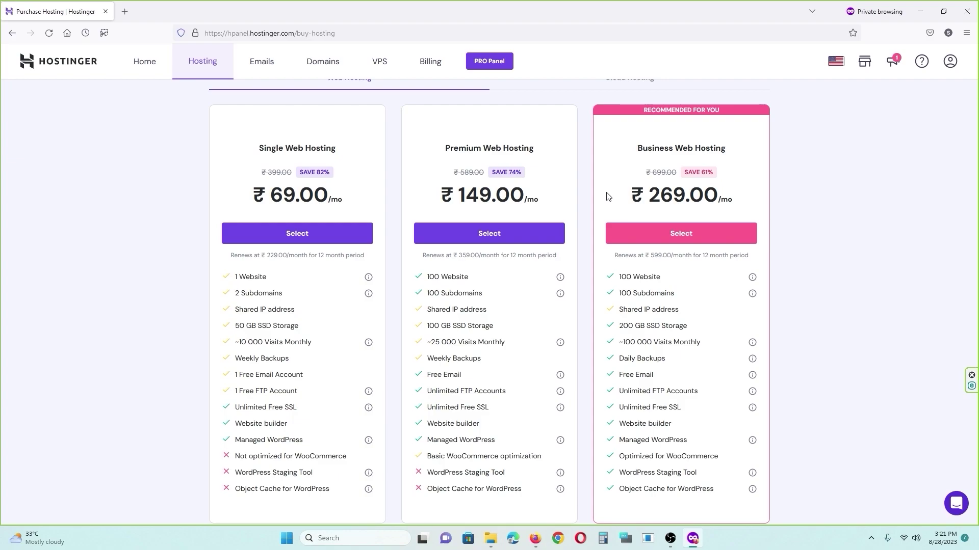
pyautogui.click(682, 235)
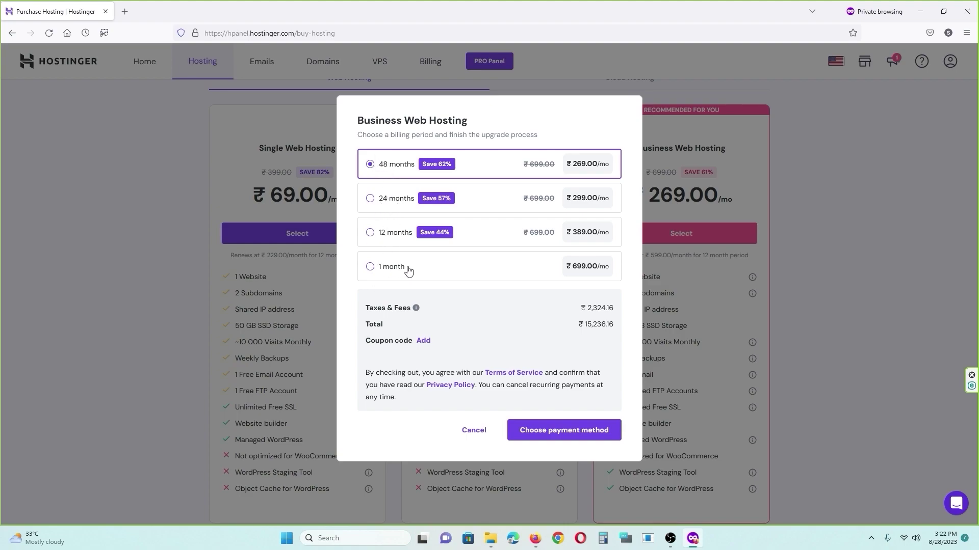
# Bill Business Web Hosting for 12 months (₹5,508.24 total) and continue to payment.
pyautogui.click(431, 239)
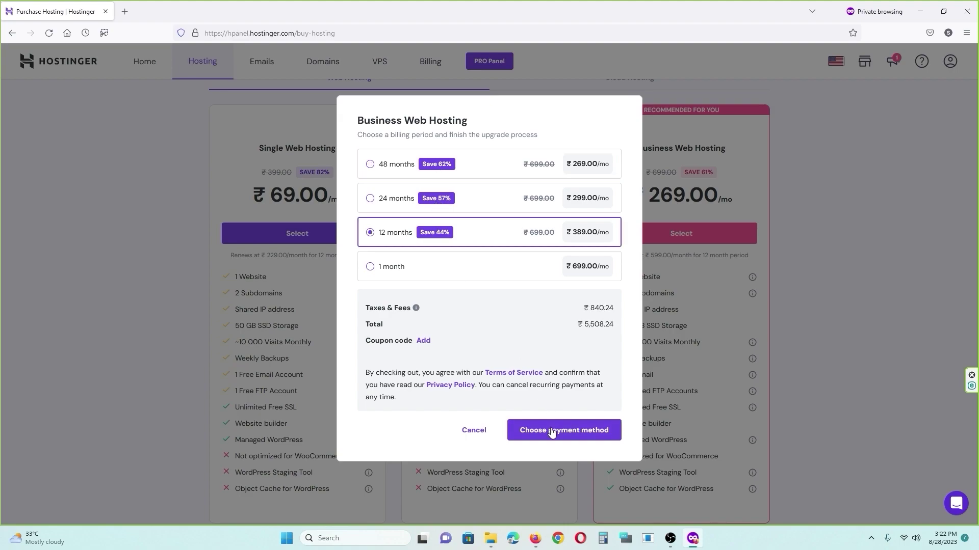
pyautogui.click(582, 435)
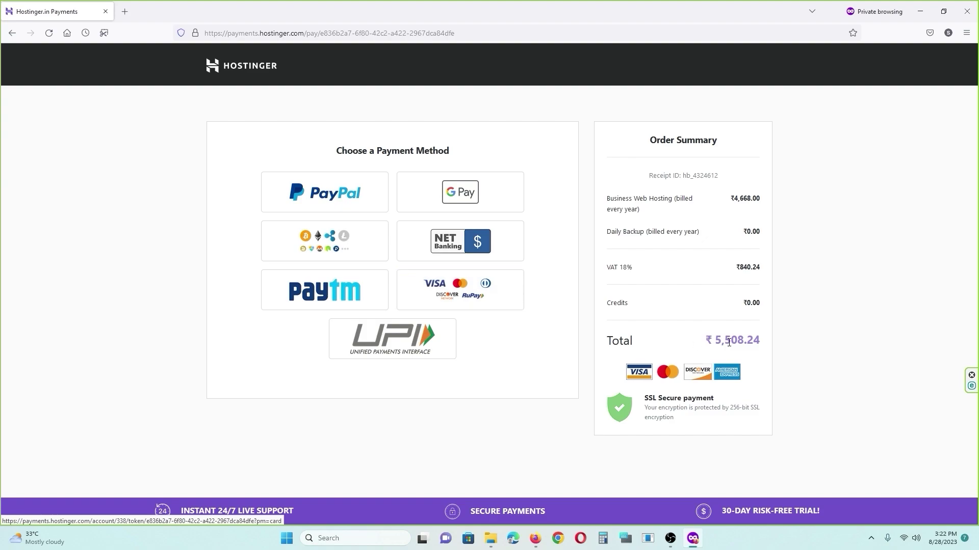
# Choose UPI for the ₹5,508.24 order and enter the contact phone number.
pyautogui.moveTo(747, 341); pyautogui.dragTo(444, 349)
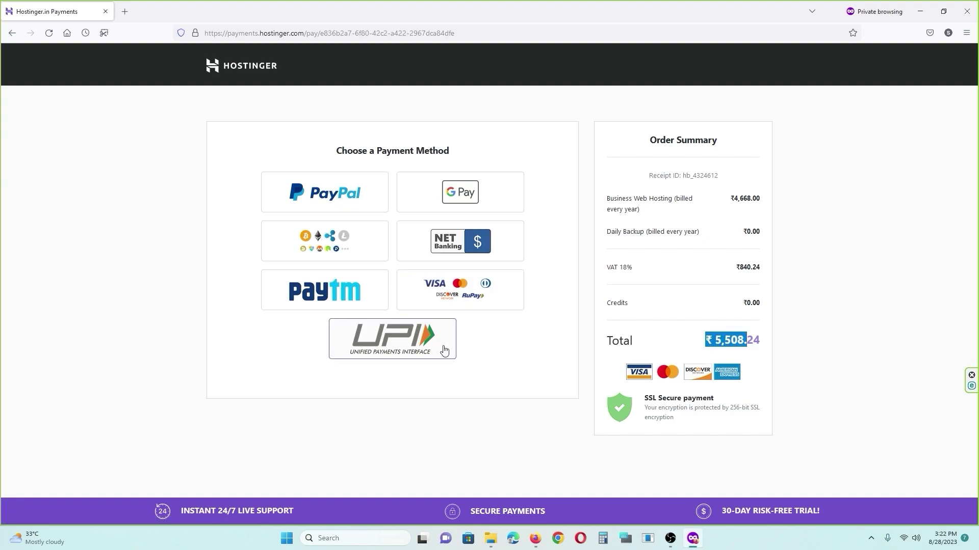
pyautogui.click(404, 344)
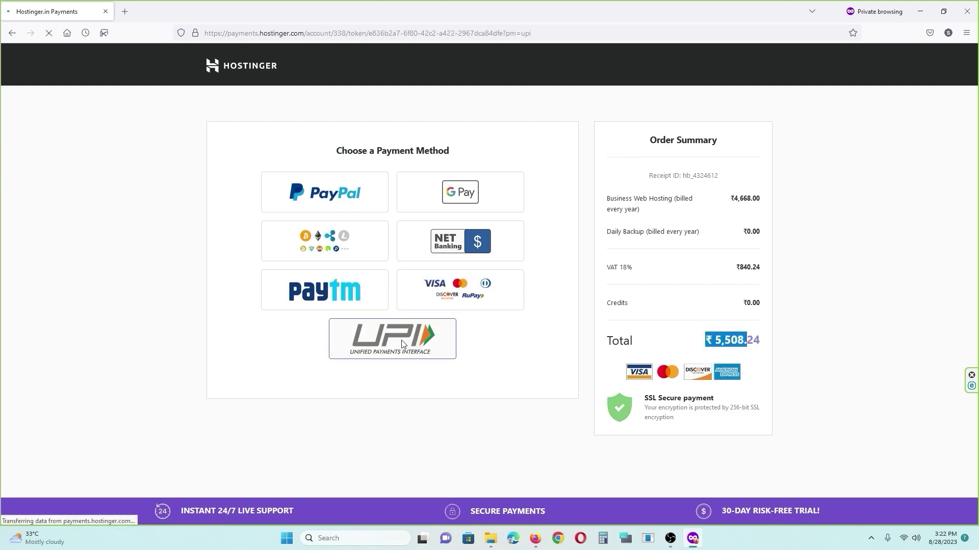
pyautogui.click(364, 199)
pyautogui.write('1234567890')
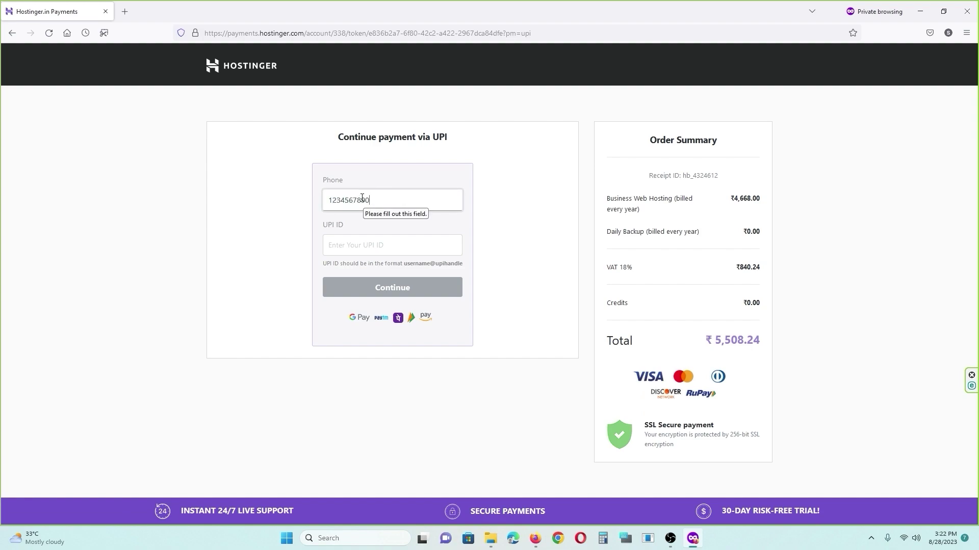
pyautogui.click(347, 243)
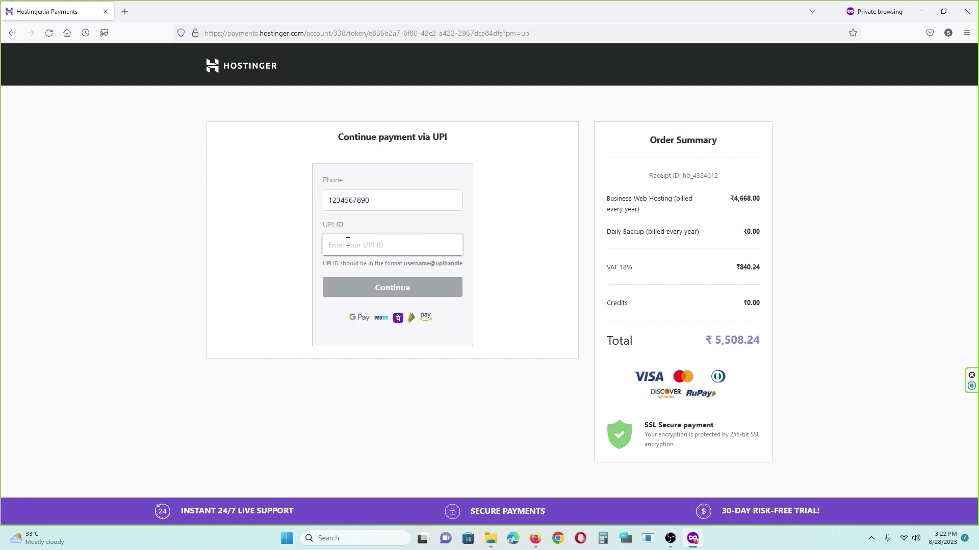
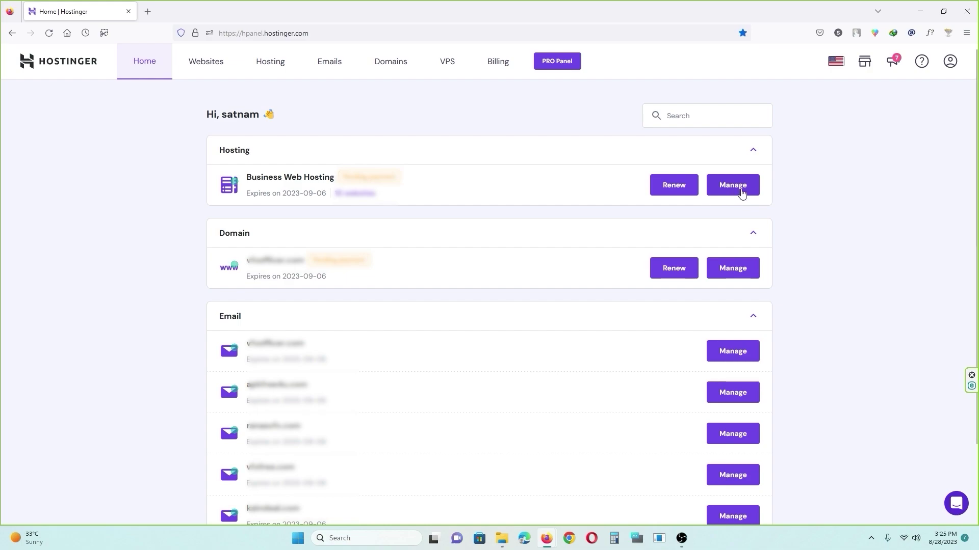
# Open the Business Web Hosting plan's Auto Installer for vfxofficer.com, listing its four WordPress sites.
pyautogui.click(734, 186)
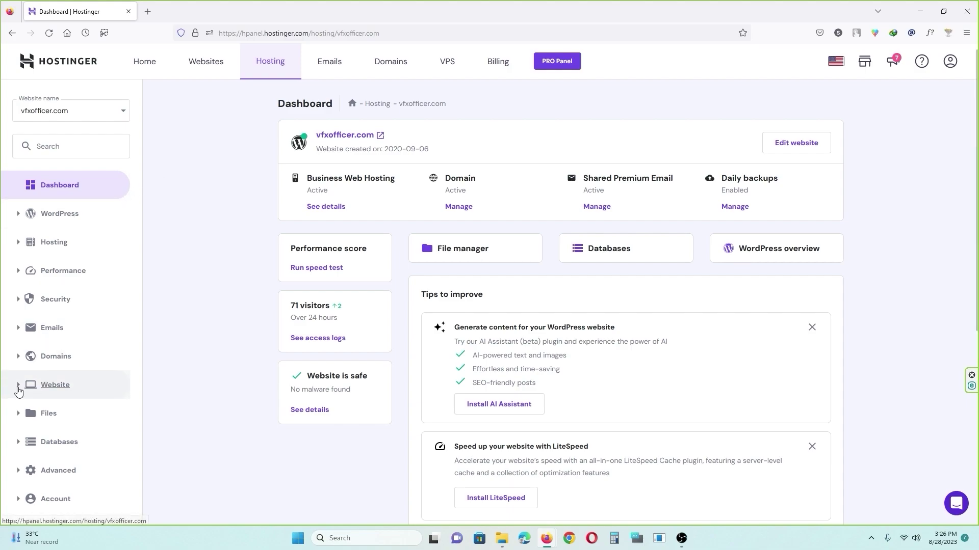
pyautogui.click(21, 388)
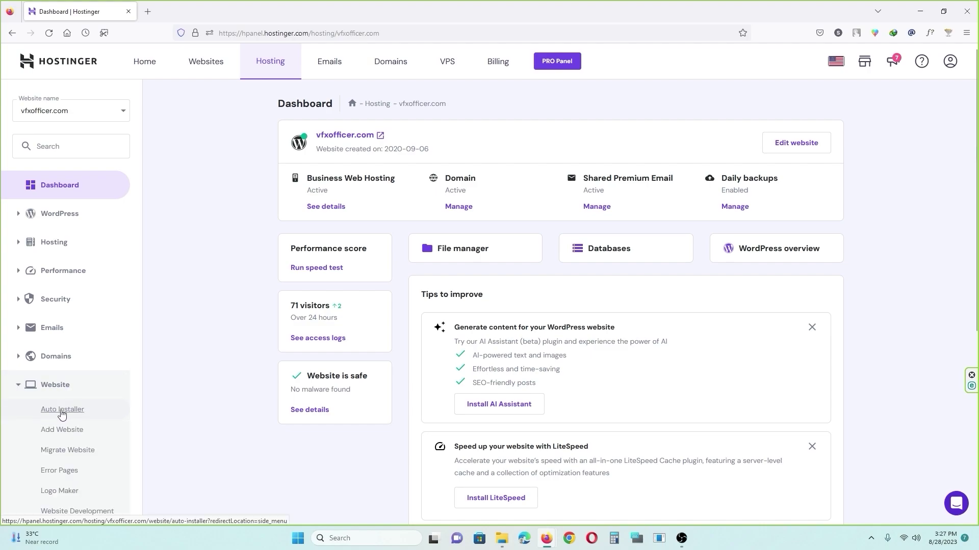
pyautogui.click(67, 413)
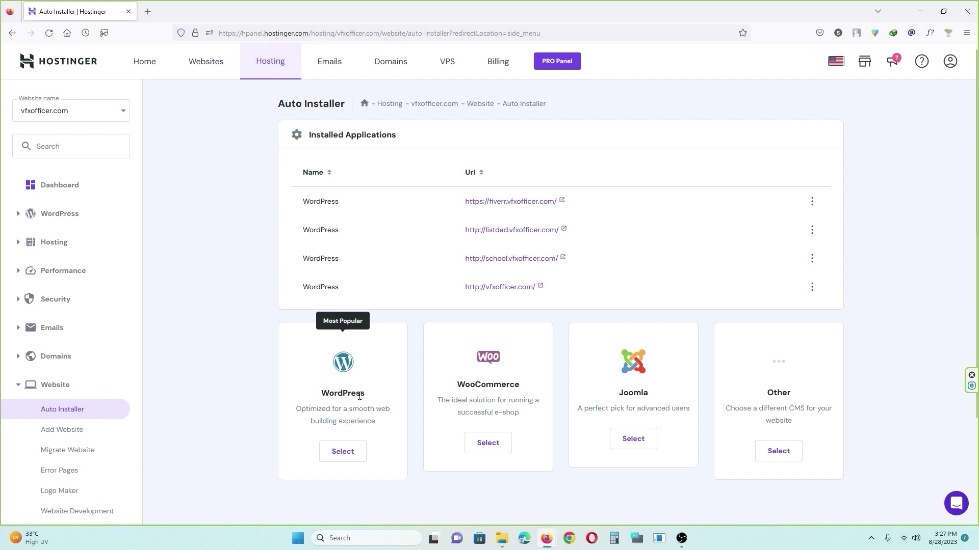
pyautogui.moveTo(460, 392)
pyautogui.mouseDown()
pyautogui.moveTo(515, 385)
pyautogui.moveTo(457, 385)
pyautogui.mouseUp()
pyautogui.click(521, 389)
pyautogui.click(460, 385)
pyautogui.moveTo(458, 385); pyautogui.dragTo(522, 386)
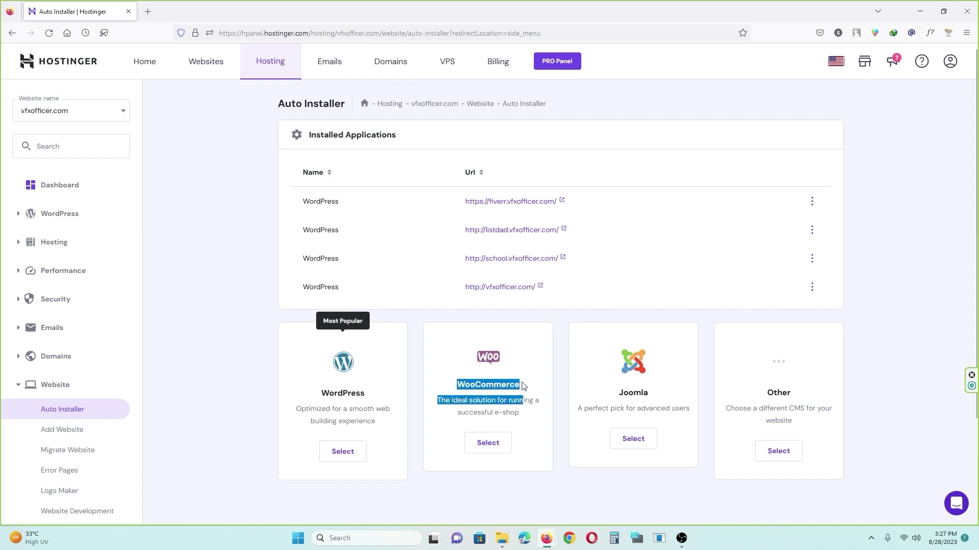
pyautogui.click(521, 387)
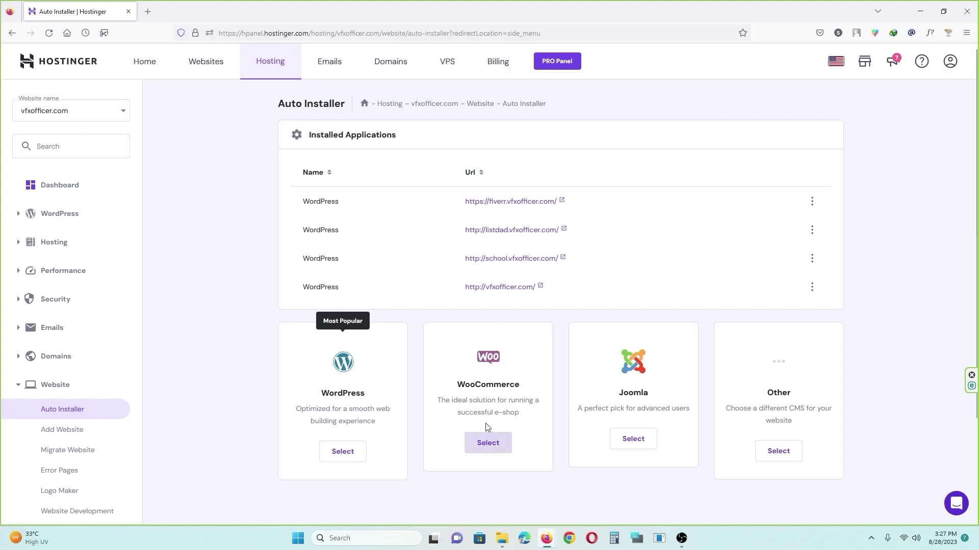
pyautogui.click(491, 445)
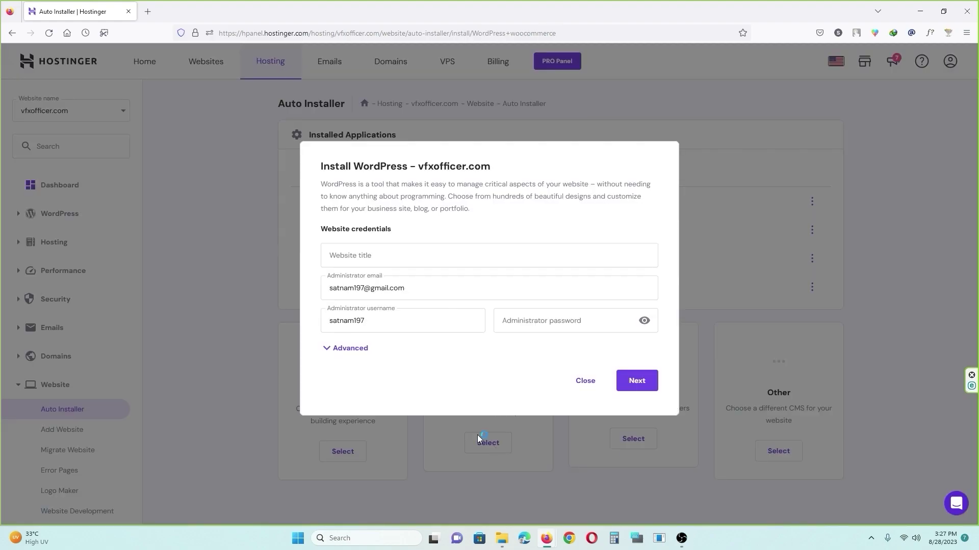
pyautogui.click(377, 256)
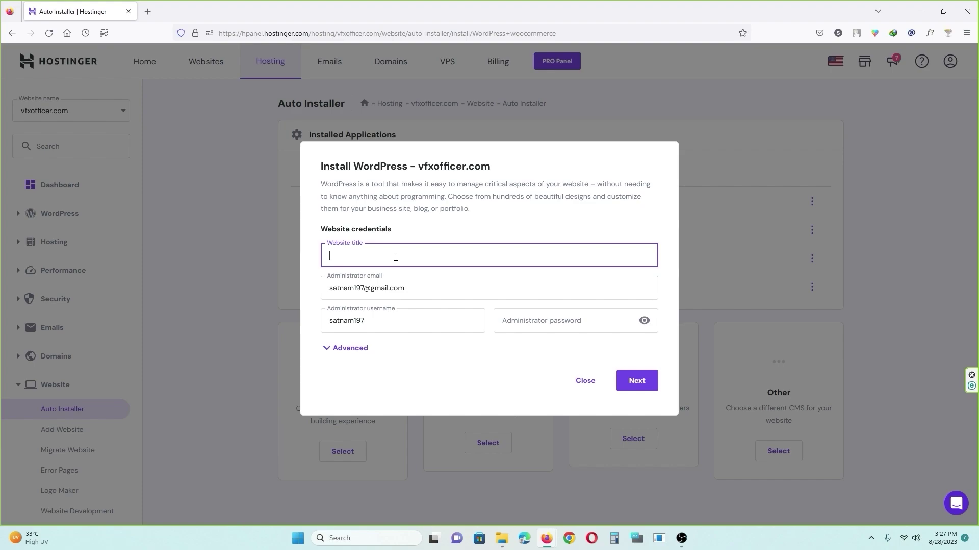
pyautogui.press('super+v')
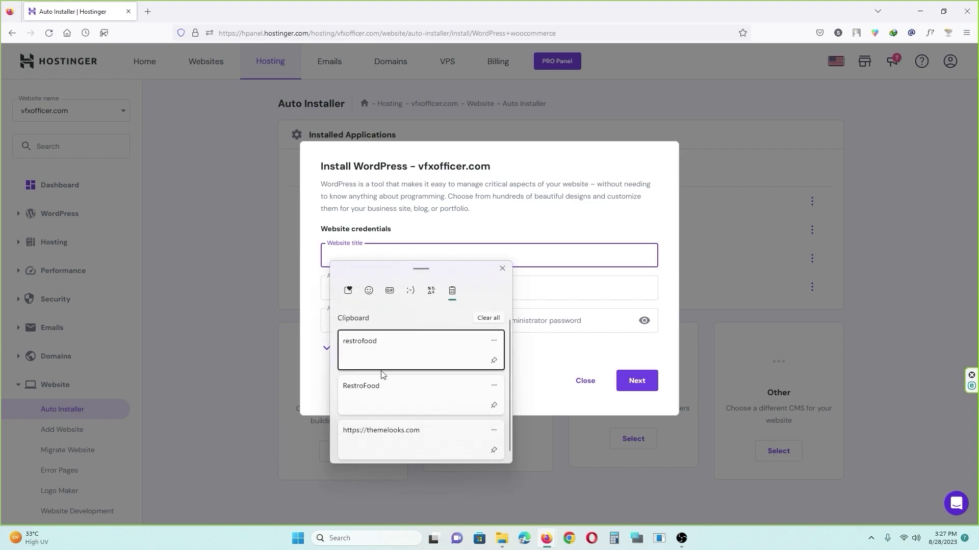
pyautogui.click(385, 381)
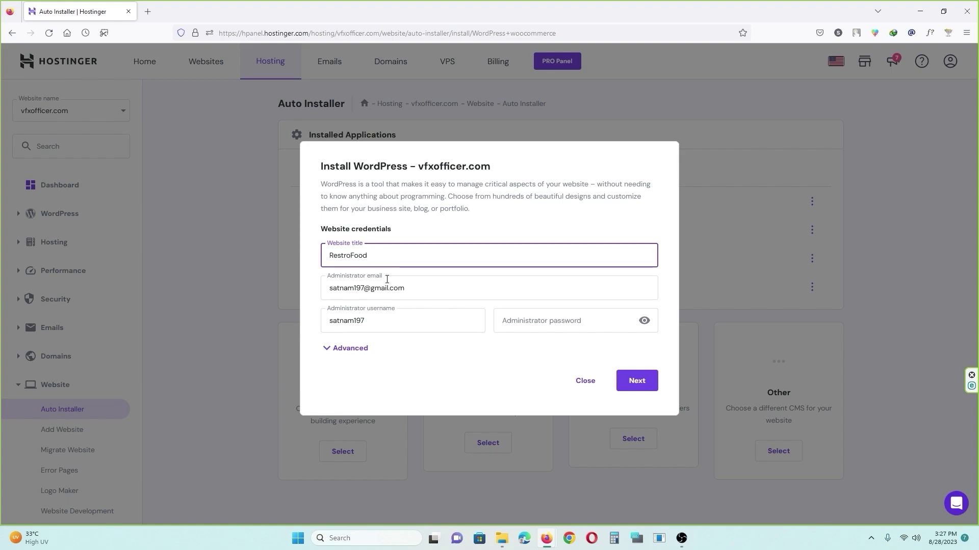
pyautogui.click(419, 290)
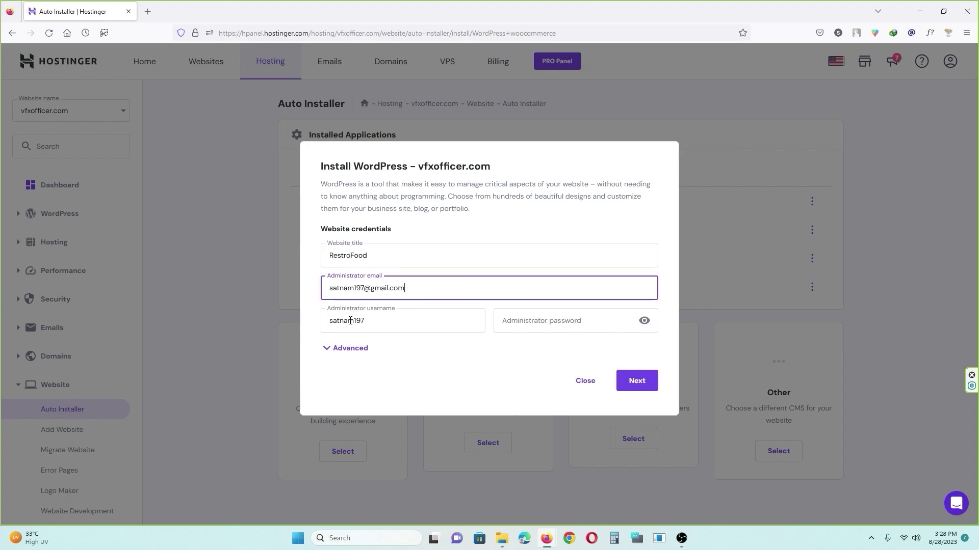
pyautogui.click(325, 322)
pyautogui.hotkey('ctrl', 'a')
pyautogui.write('restrofood')
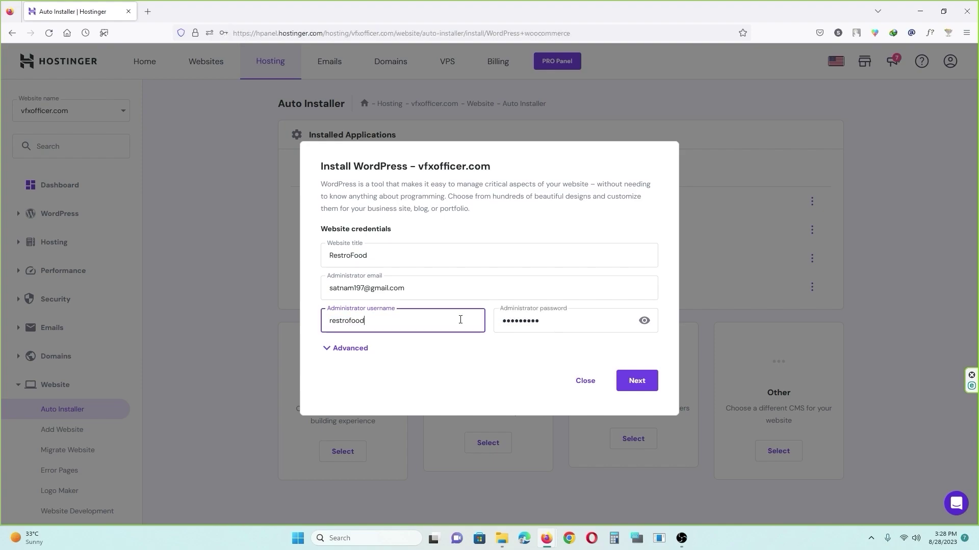
pyautogui.click(327, 350)
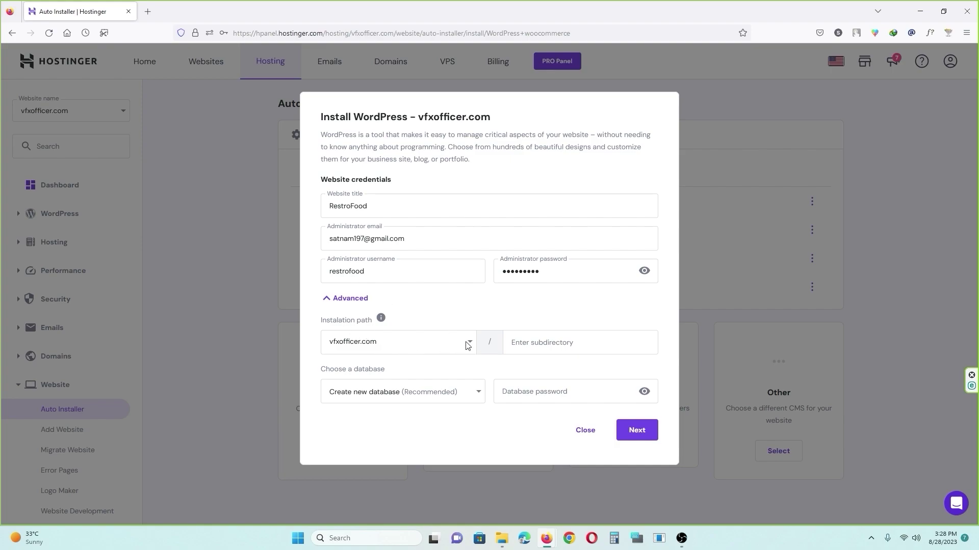
pyautogui.click(581, 433)
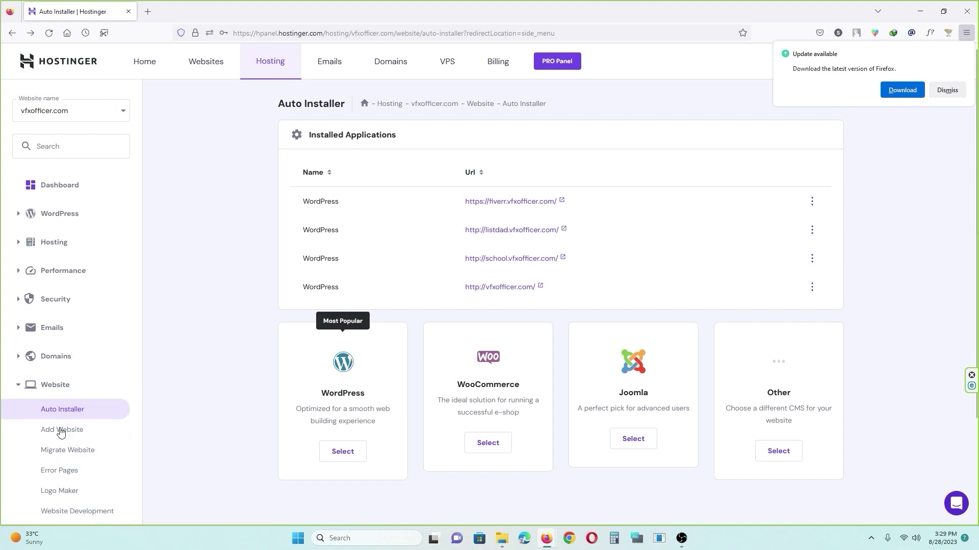
# Create the subdomain restrofood.vfxofficer.com using the custom folder restrofood.
pyautogui.click(69, 388)
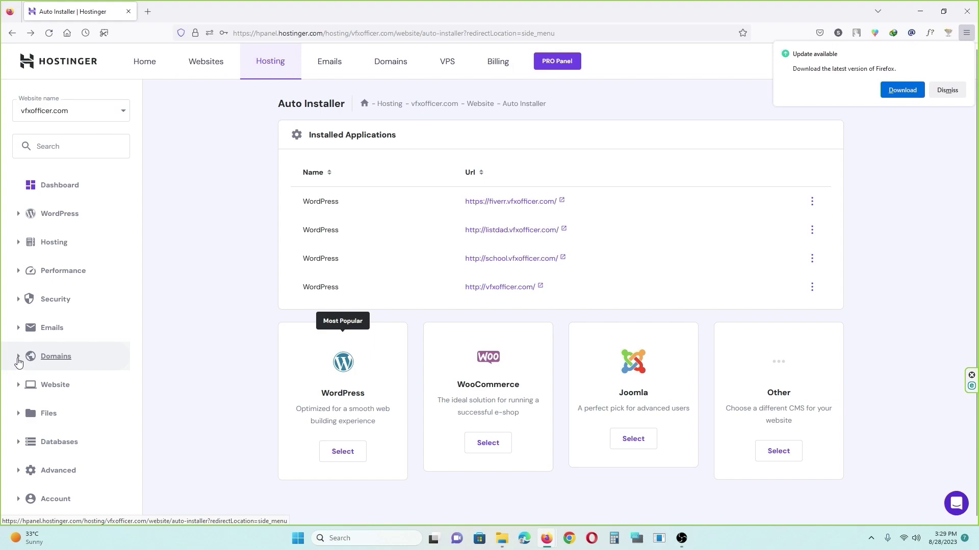
pyautogui.click(19, 359)
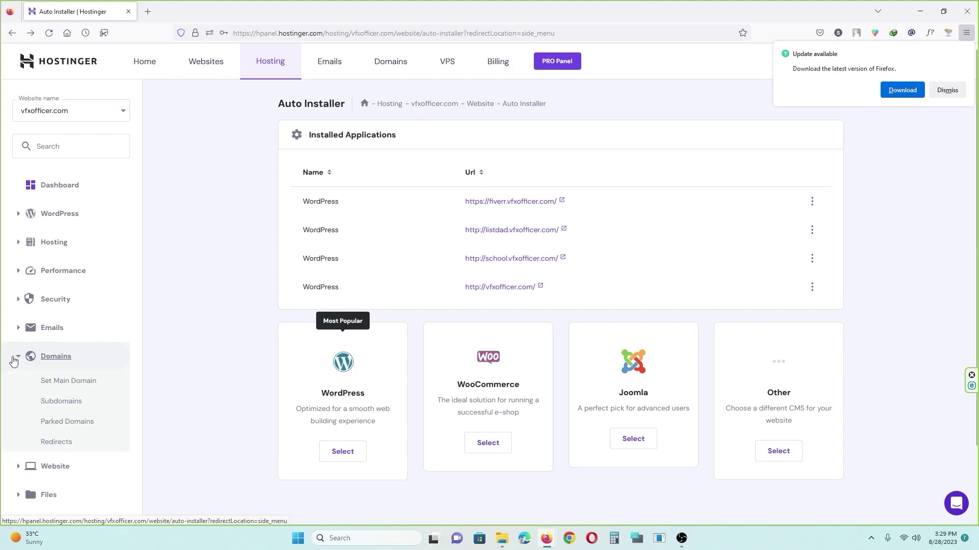
pyautogui.click(62, 402)
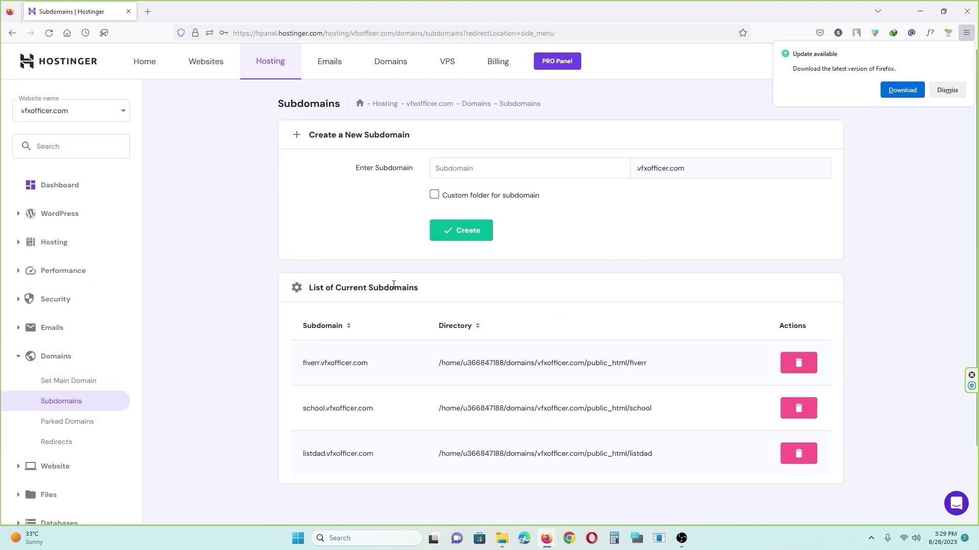
pyautogui.press('super+v')
pyautogui.click(474, 257)
pyautogui.click(443, 198)
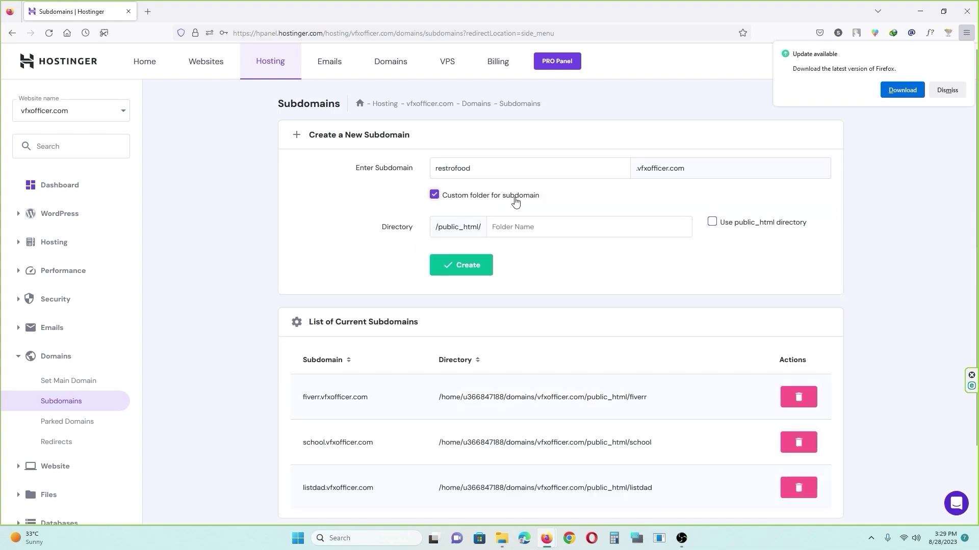
pyautogui.click(511, 225)
pyautogui.write('restrofood')
pyautogui.click(472, 273)
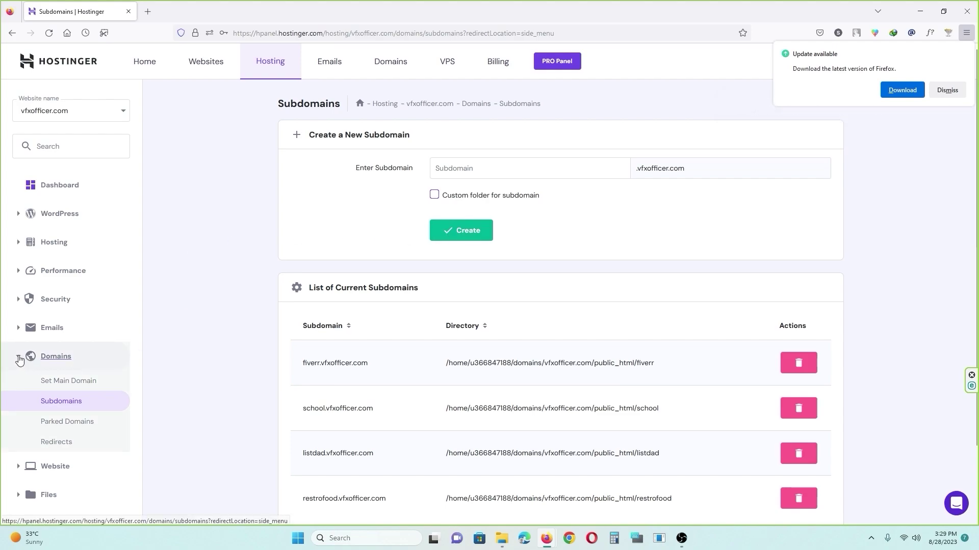
pyautogui.click(19, 359)
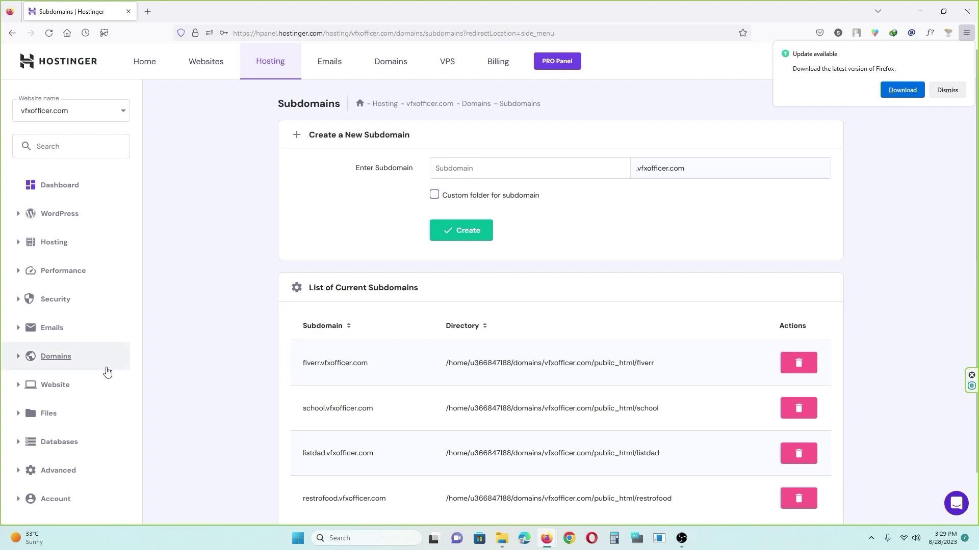
pyautogui.click(19, 389)
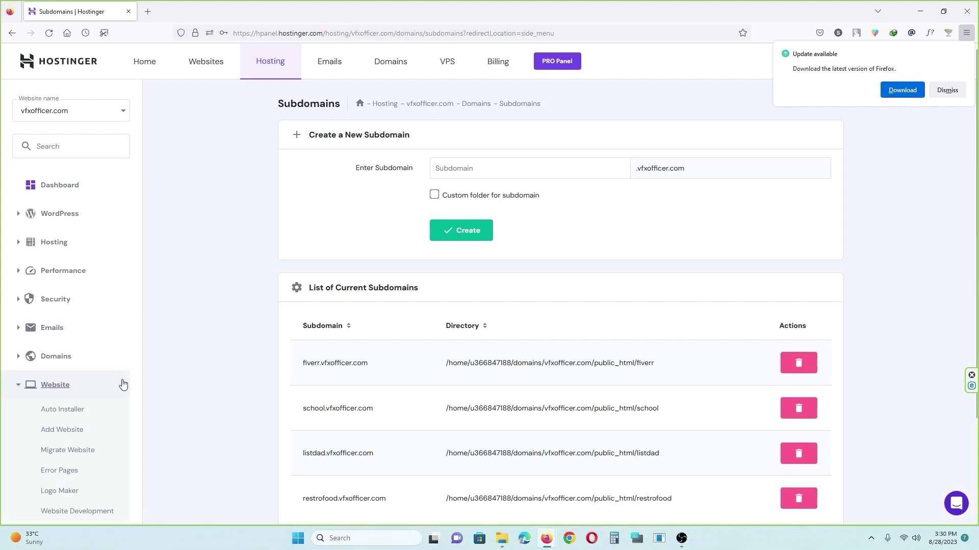
# Start a new install titled RestroFood with admin username restrofood and the site password.
pyautogui.click(63, 411)
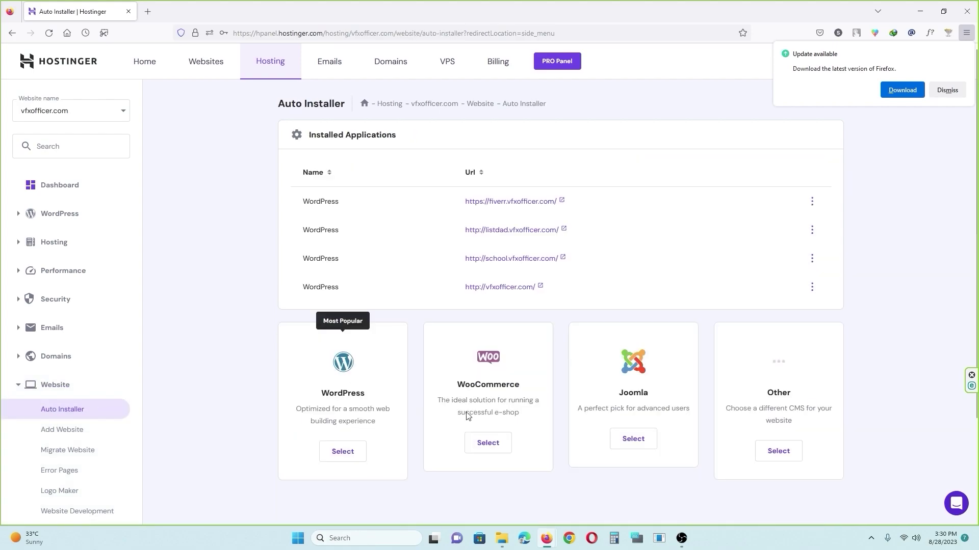
pyautogui.click(490, 444)
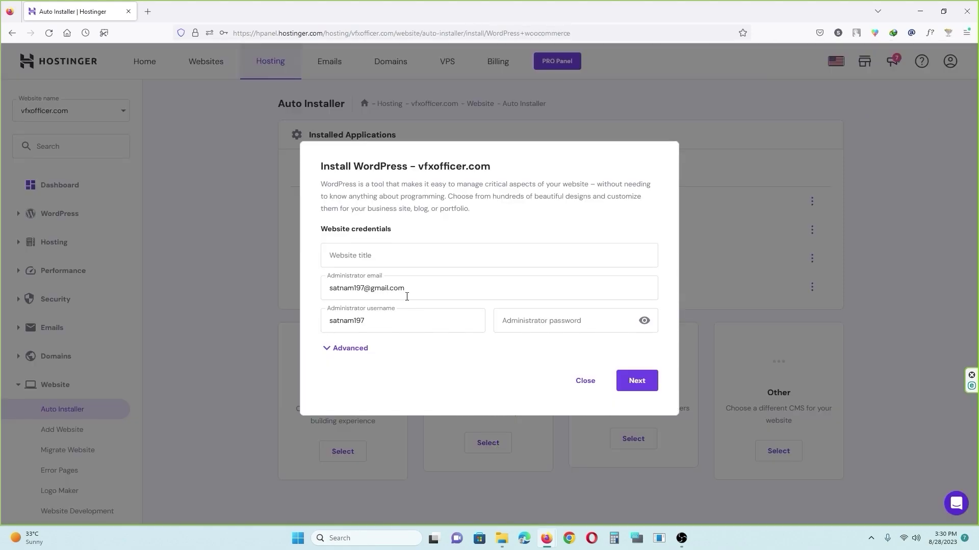
pyautogui.click(367, 255)
pyautogui.write('RestroFood')
pyautogui.doubleClick(351, 326)
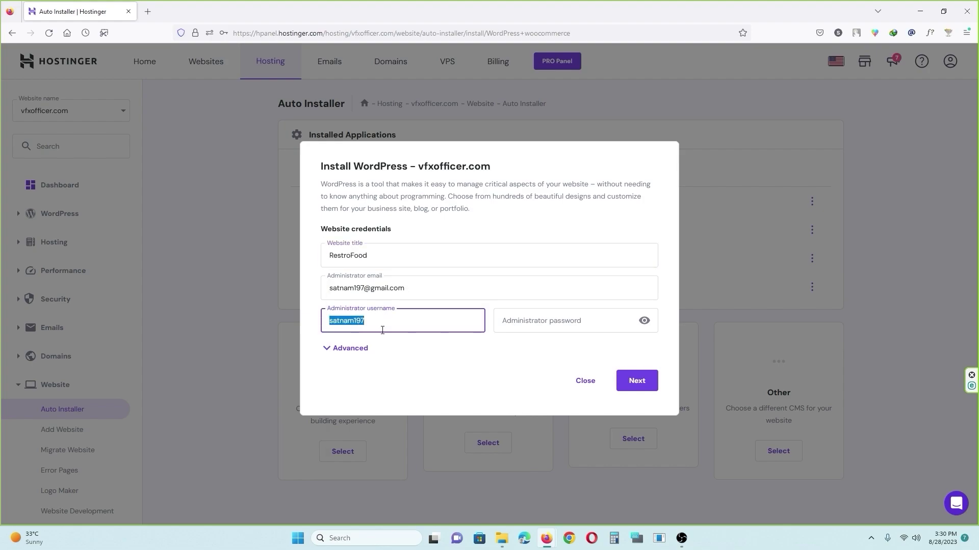
pyautogui.write('restrofood')
pyautogui.click(558, 322)
pyautogui.hotkey('ctrl', 'v')
pyautogui.click(449, 324)
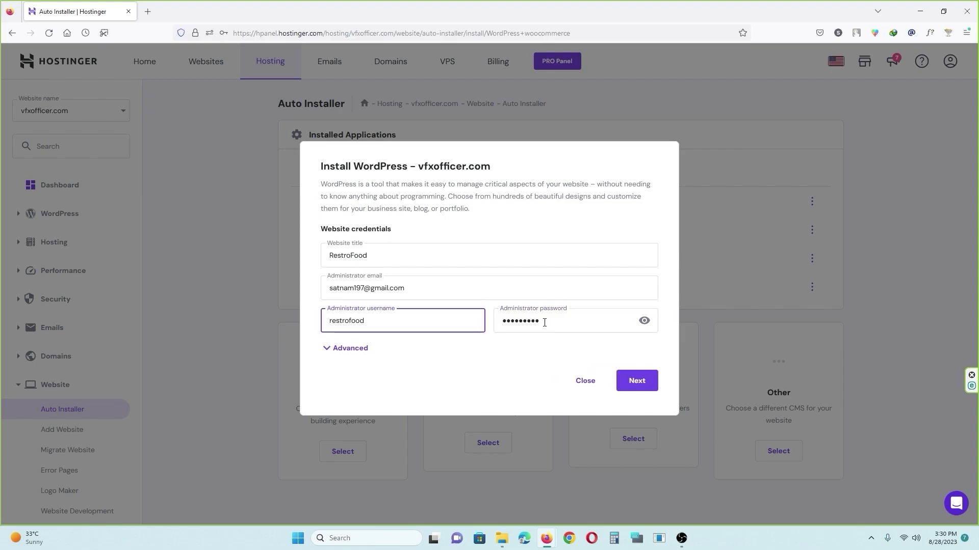
pyautogui.moveTo(369, 321); pyautogui.dragTo(329, 322)
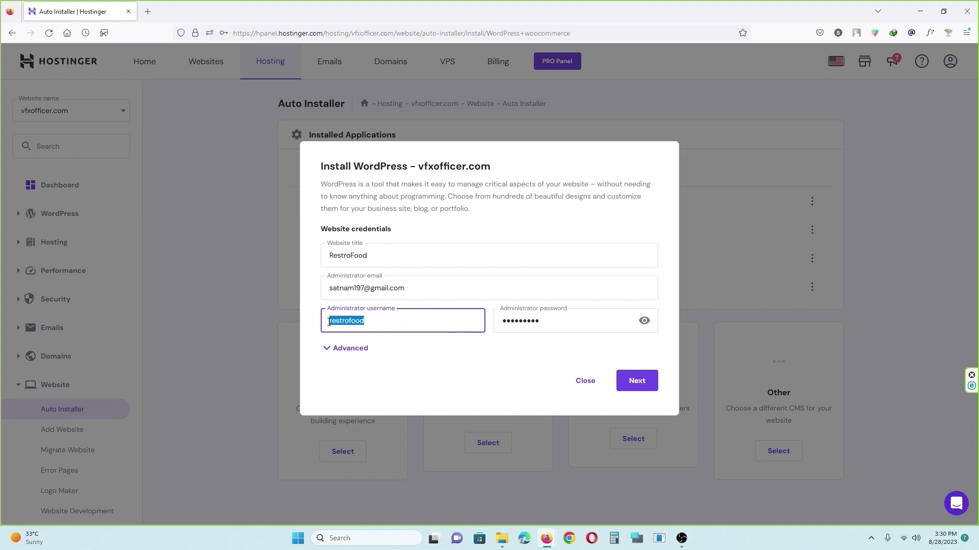
pyautogui.click(552, 324)
# Target restrofood.vfxofficer.com in advanced options and install WordPress 6.3 in English.
pyautogui.click(328, 350)
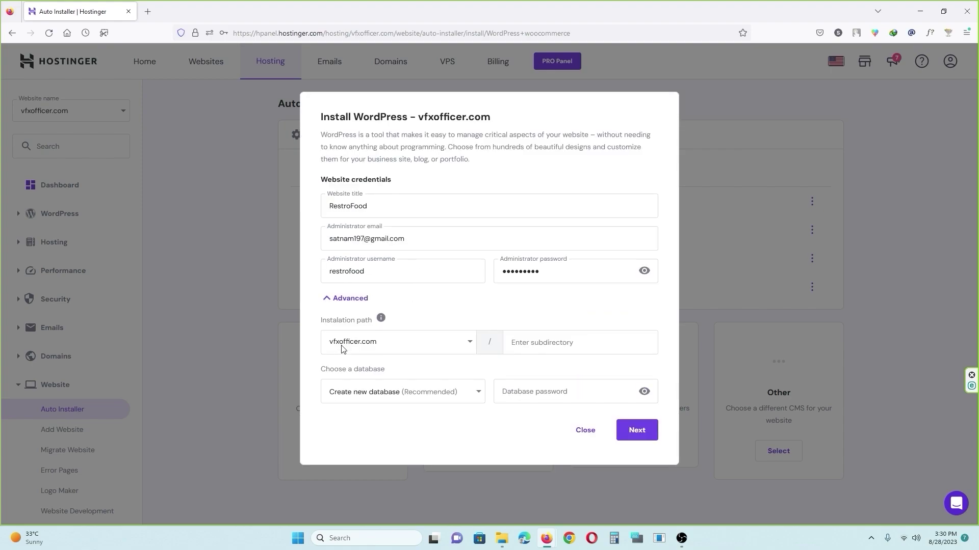
pyautogui.click(378, 348)
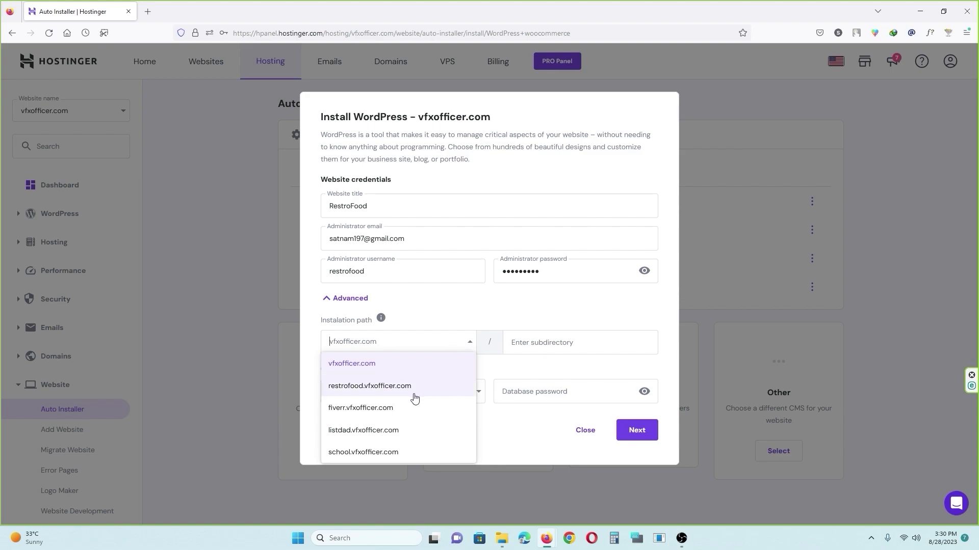
pyautogui.click(351, 388)
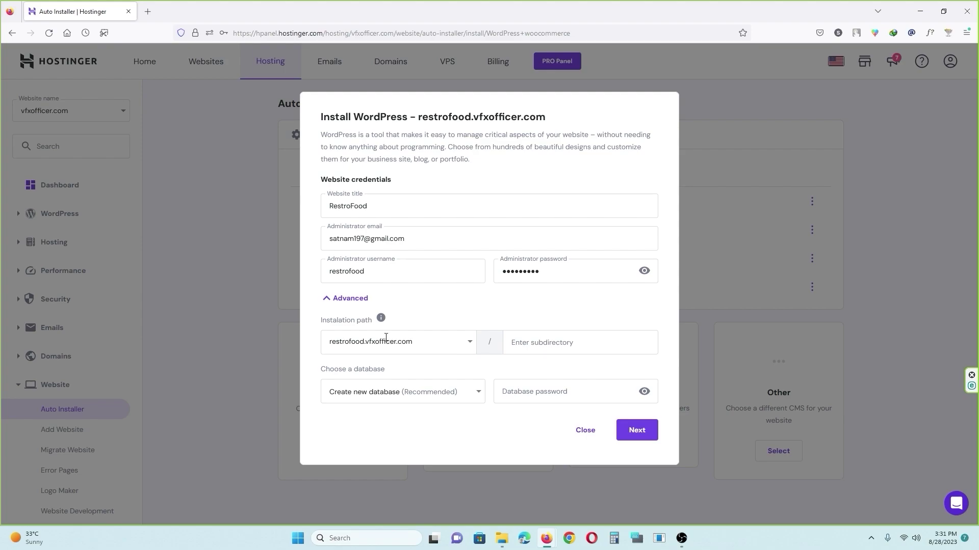
pyautogui.click(642, 438)
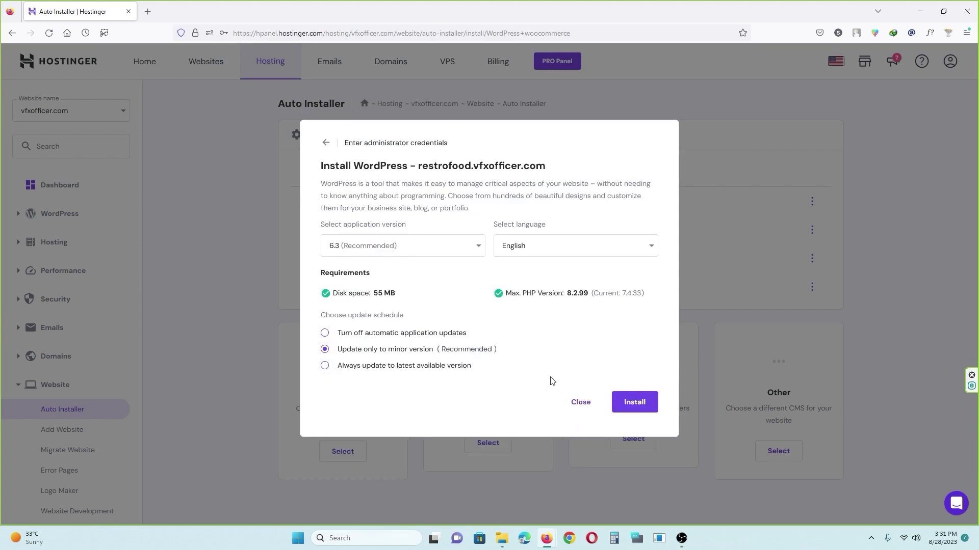
pyautogui.click(635, 403)
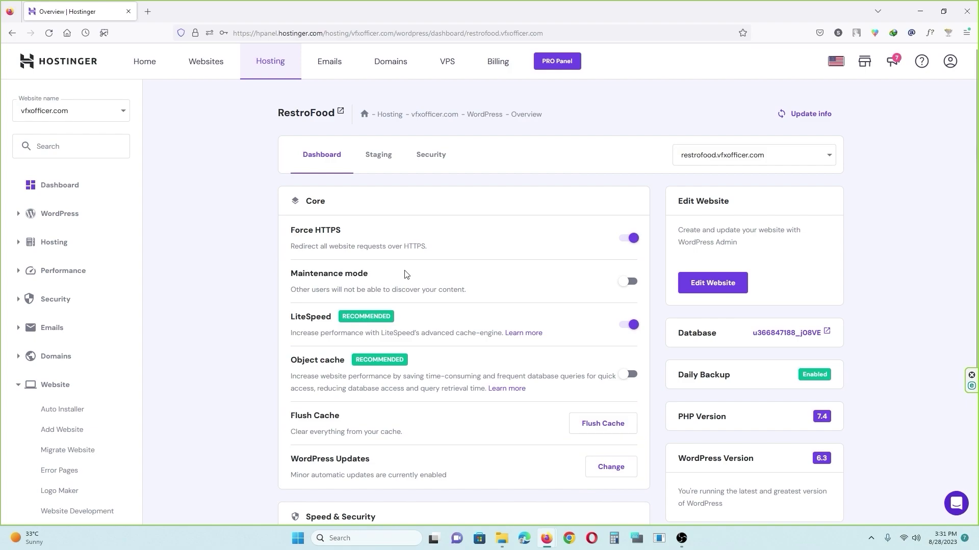
# Launch the RestroFood wp-admin dashboard in a new tab using Edit Website.
pyautogui.click(723, 289)
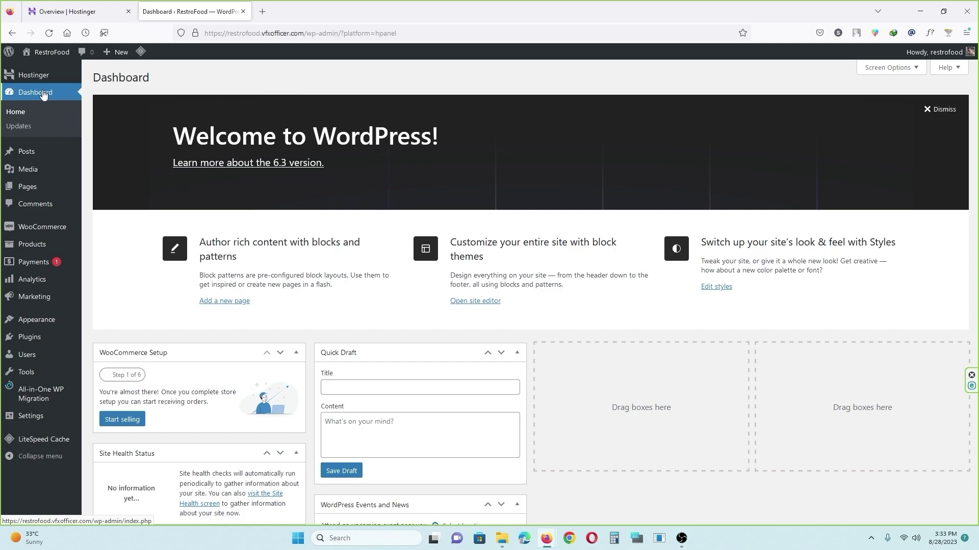
pyautogui.moveTo(51, 56)
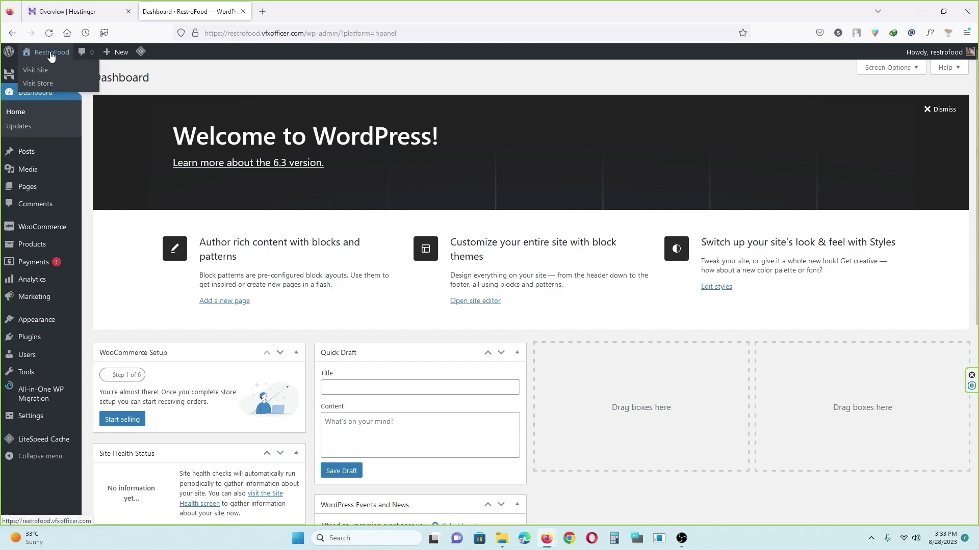
pyautogui.rightClick(34, 71)
pyautogui.click(51, 77)
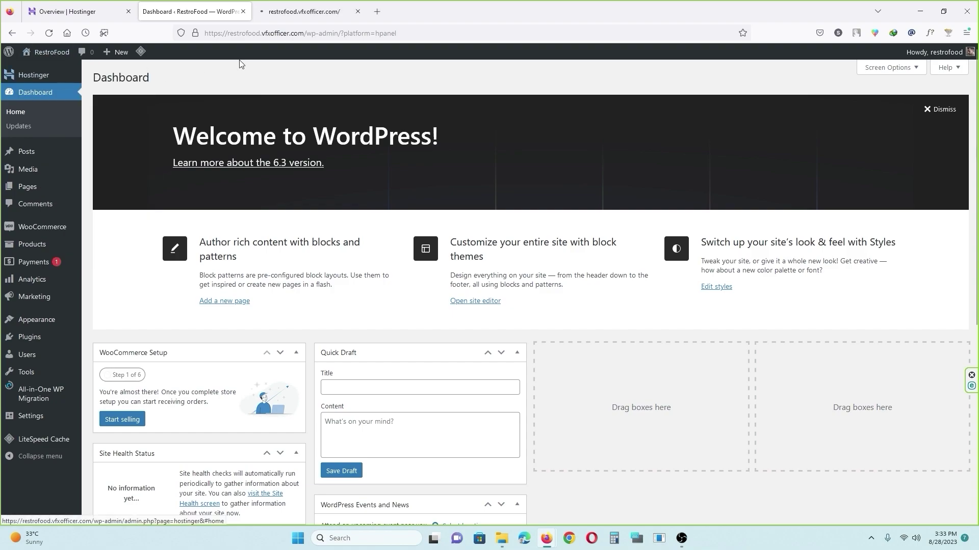
pyautogui.click(301, 11)
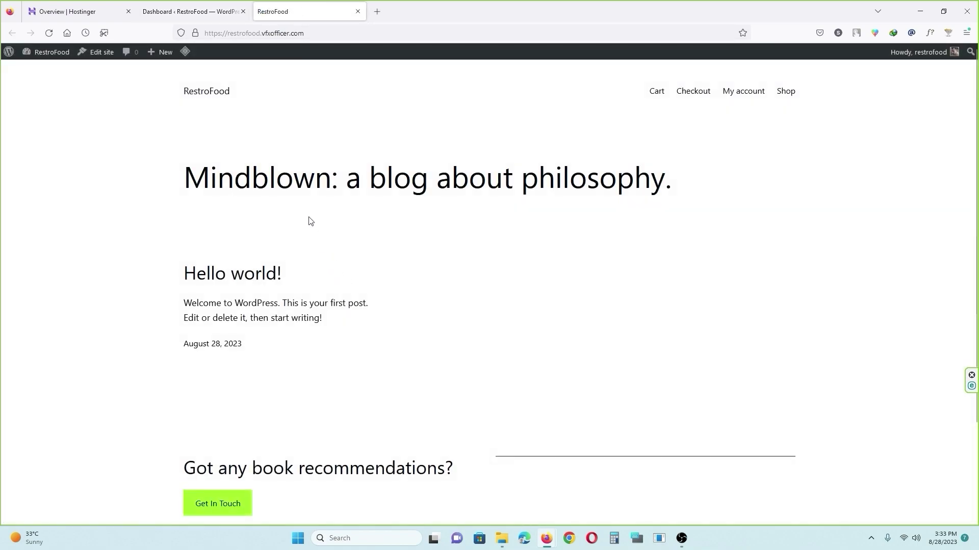
pyautogui.scroll(-3, 323, 284)
pyautogui.scroll(3, 367, 253)
pyautogui.moveTo(184, 178); pyautogui.dragTo(713, 205)
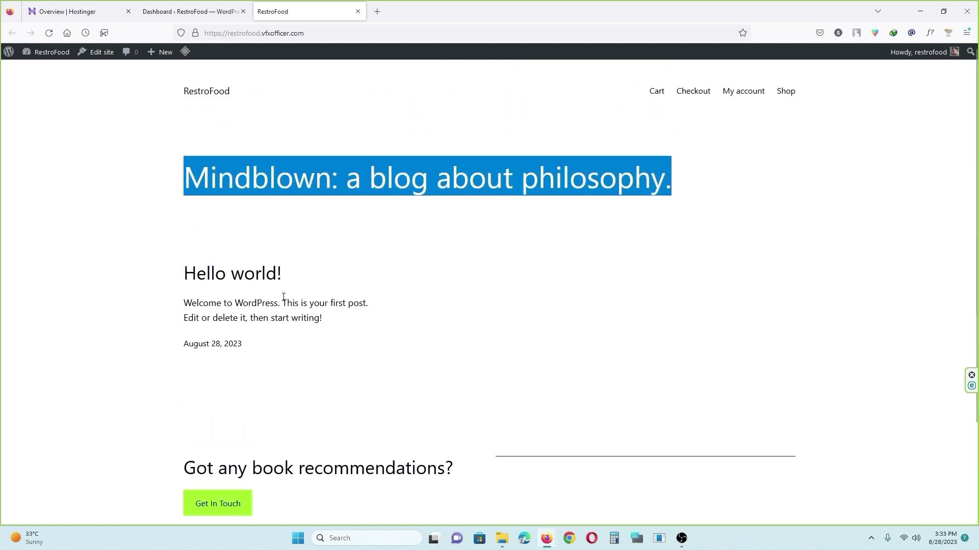
pyautogui.click(219, 306)
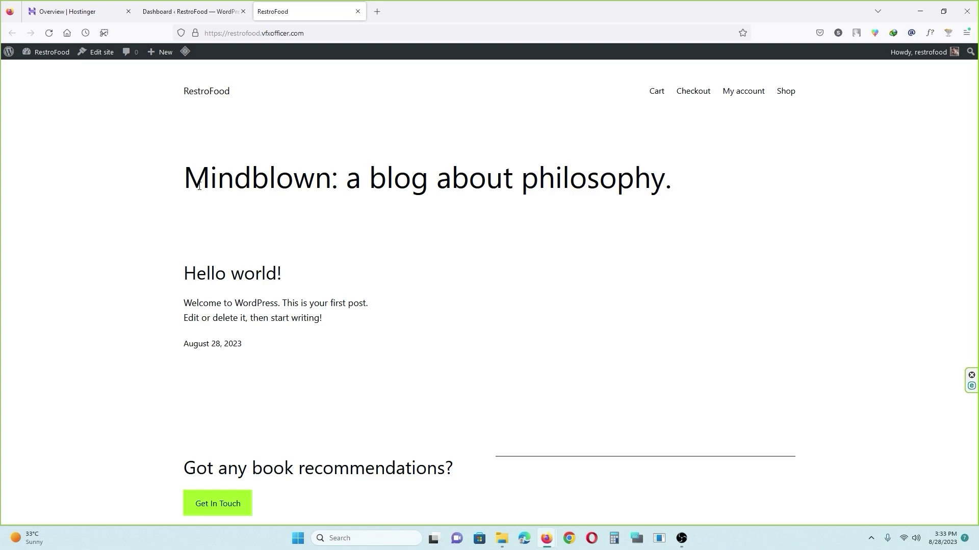
pyautogui.click(358, 12)
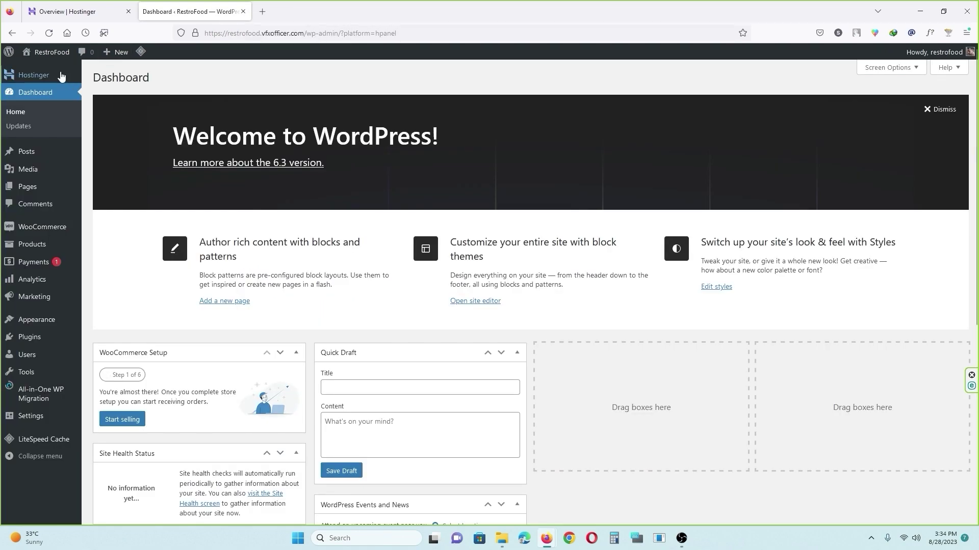
# Log out of WordPress and load the site's /wp-admin address.
pyautogui.moveTo(949, 55)
pyautogui.click(910, 104)
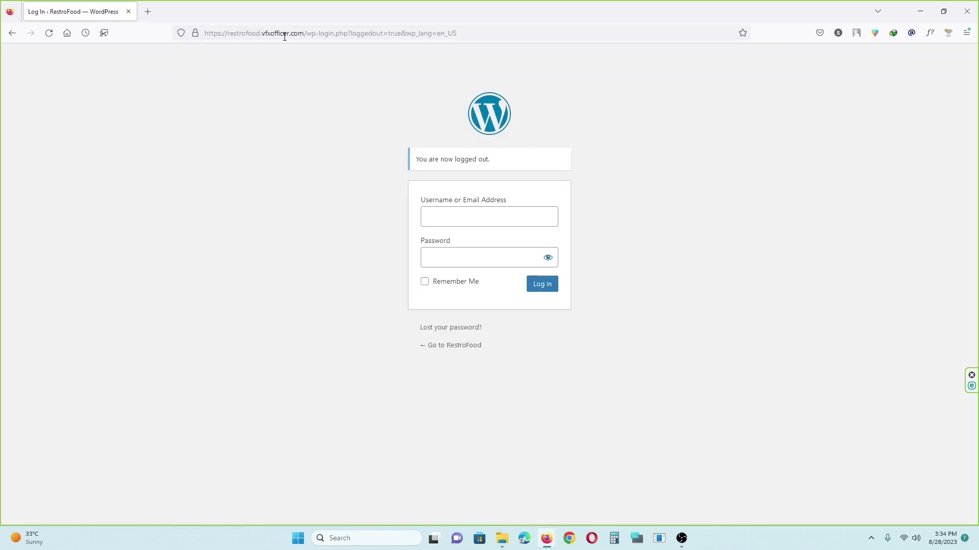
pyautogui.moveTo(308, 34); pyautogui.dragTo(521, 33)
pyautogui.press('BackSpace')
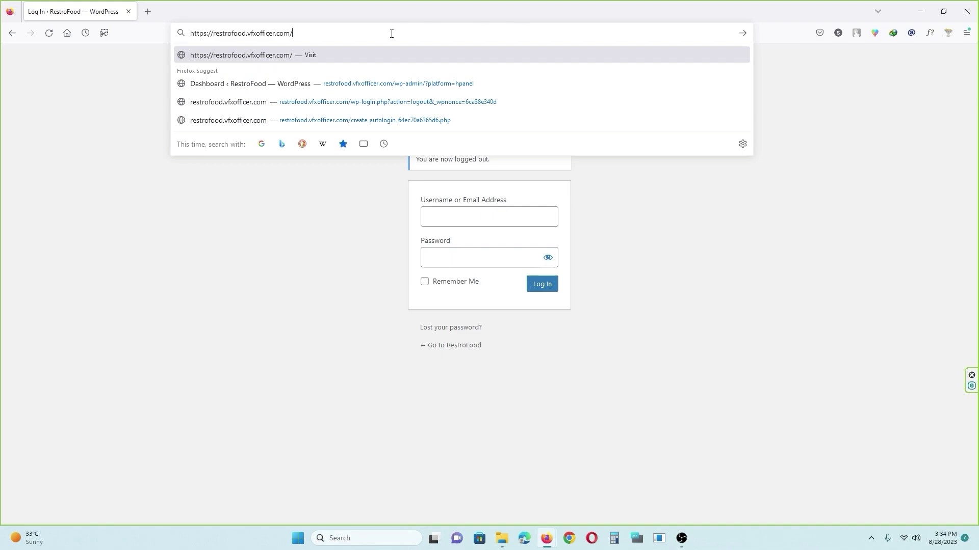
pyautogui.write('wp-admin/')
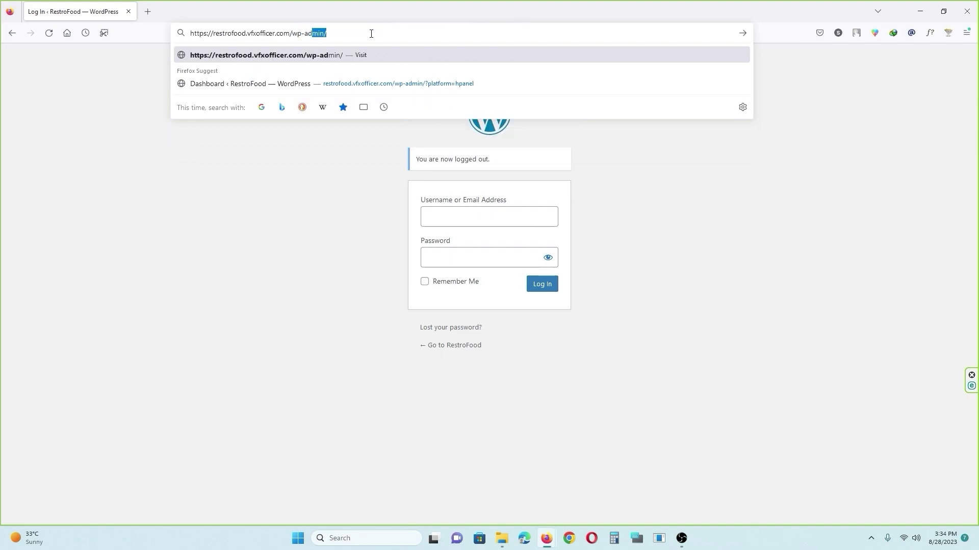
pyautogui.press('Return')
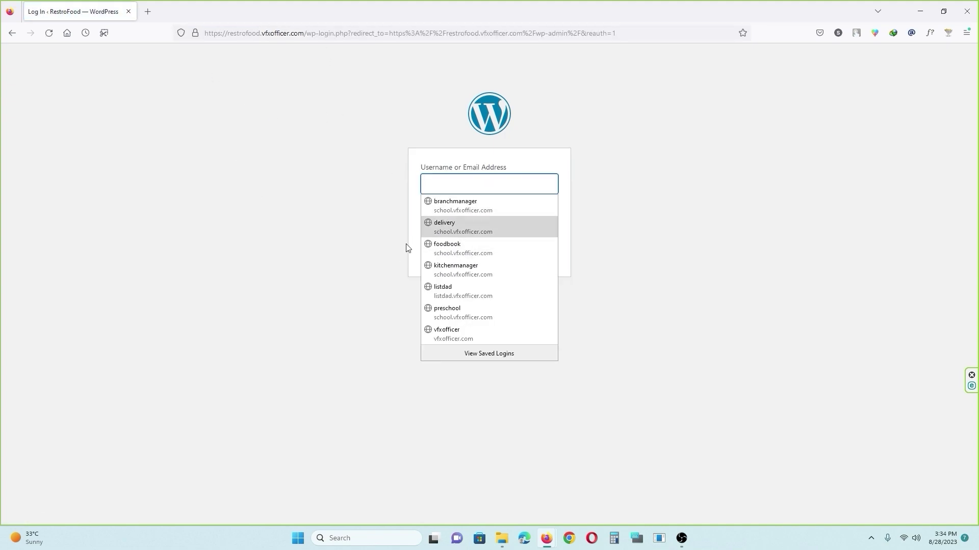
# Sign in with username restrofood and the account password.
pyautogui.click(451, 186)
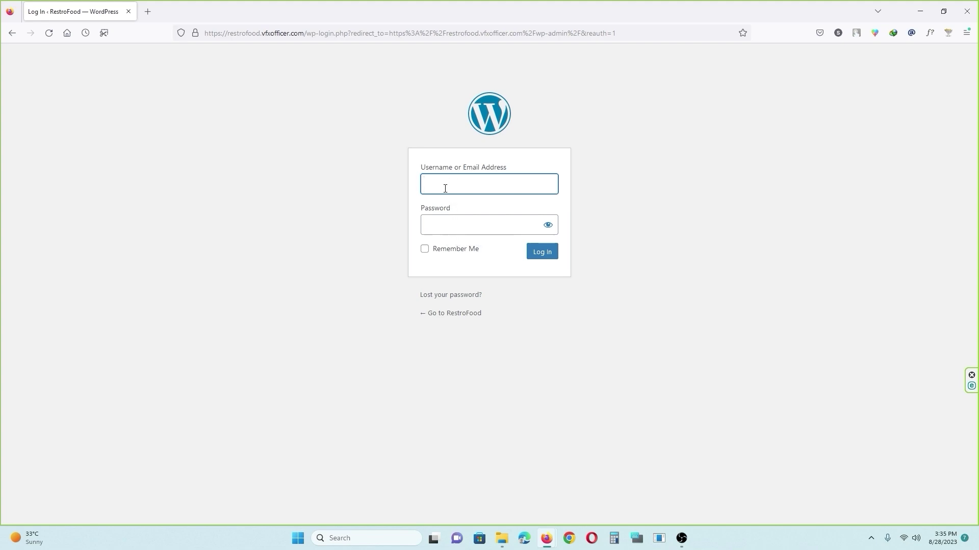
pyautogui.click(445, 186)
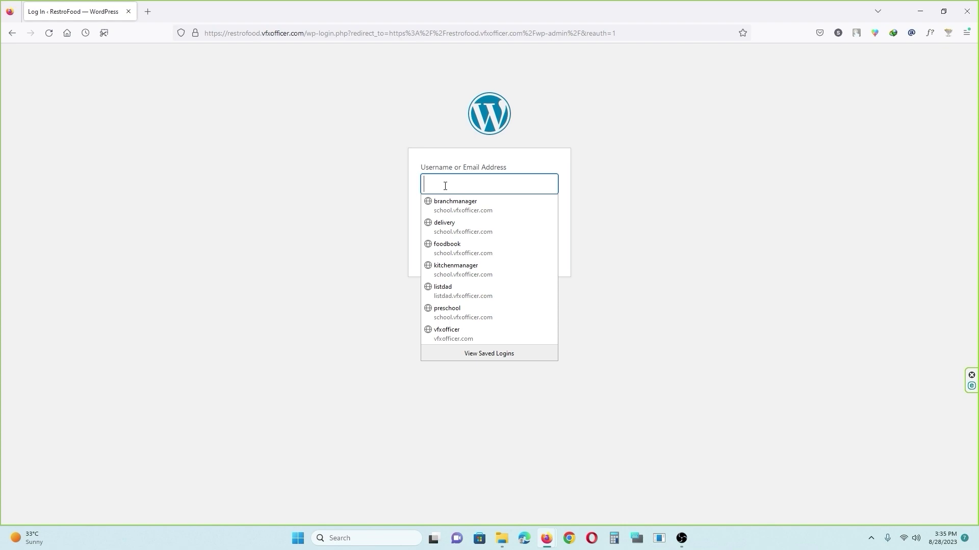
pyautogui.write('restrofood')
pyautogui.click(447, 225)
pyautogui.hotkey('ctrl', 'v')
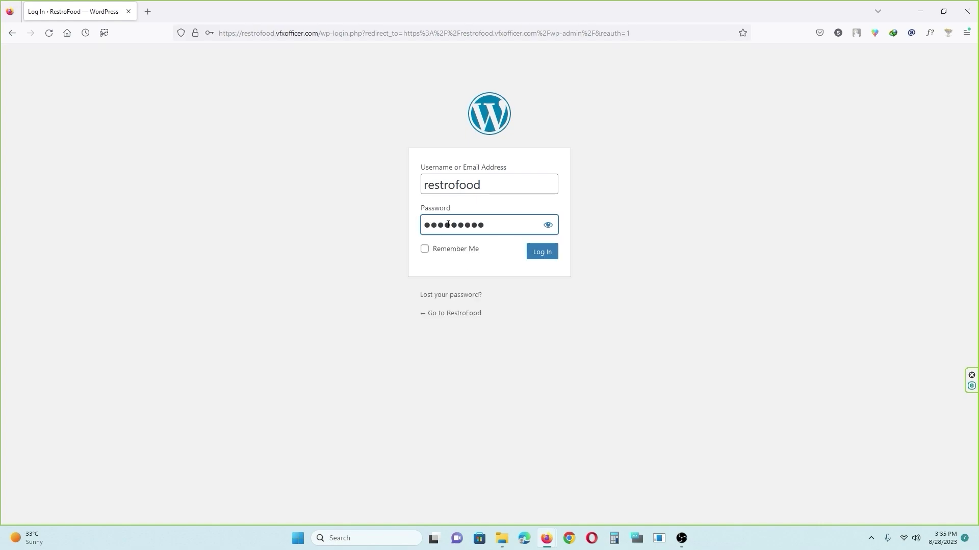
pyautogui.click(538, 254)
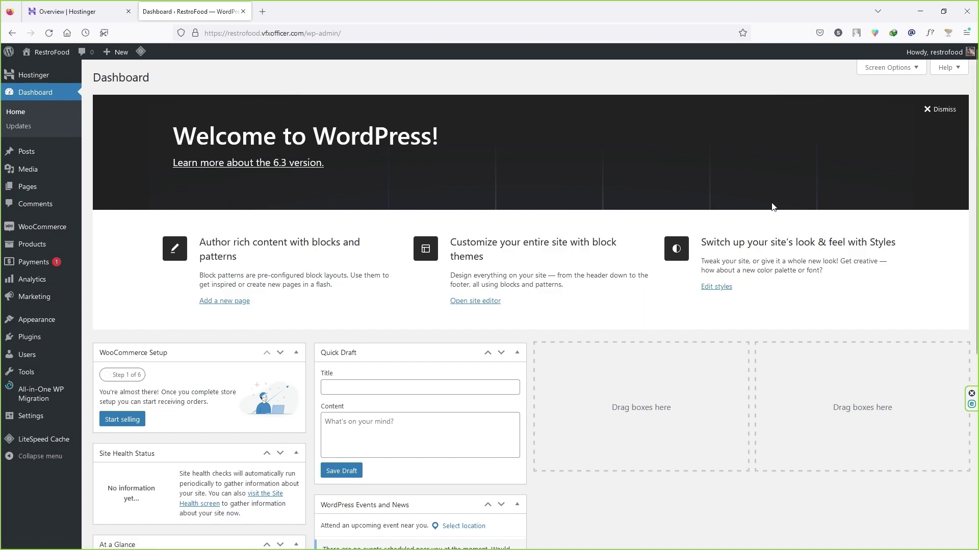
# Dismiss the Welcome panel and hide all six dashboard widgets through Screen Options.
pyautogui.click(937, 109)
pyautogui.click(889, 68)
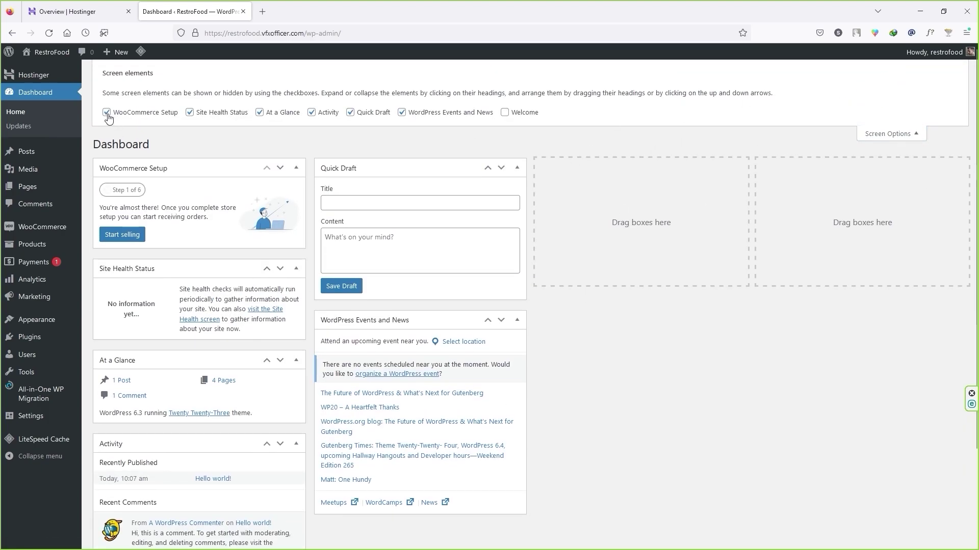
pyautogui.click(106, 112)
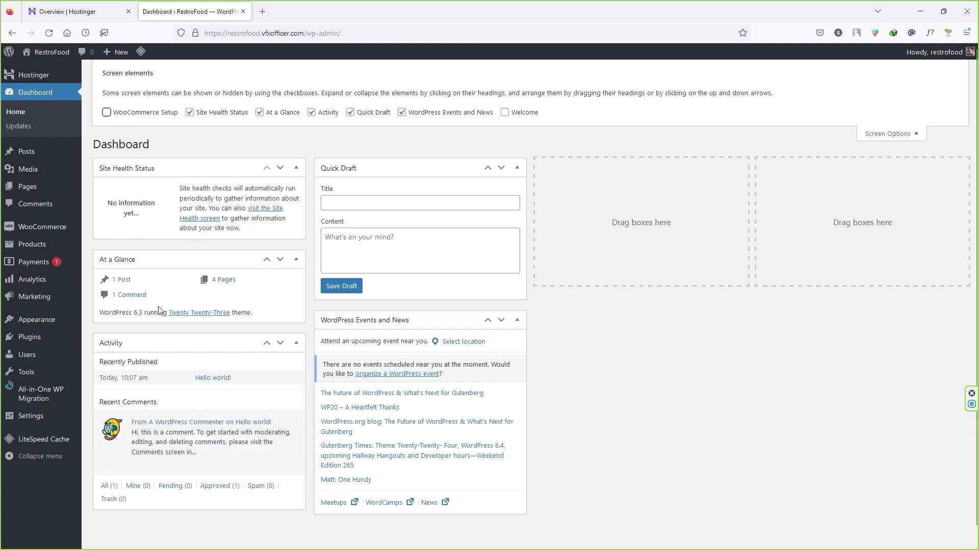
pyautogui.click(190, 112)
pyautogui.click(259, 113)
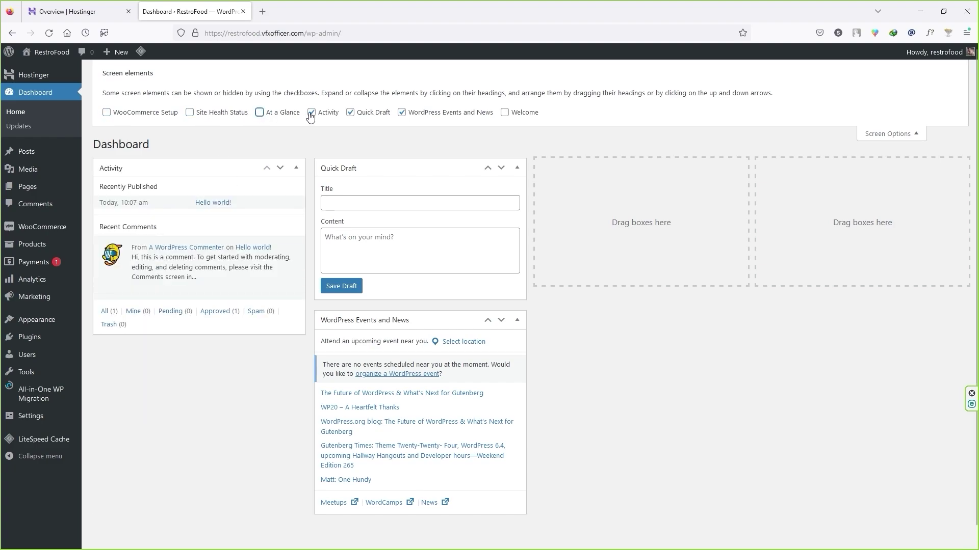
pyautogui.click(311, 113)
pyautogui.click(351, 113)
pyautogui.click(402, 112)
pyautogui.click(862, 131)
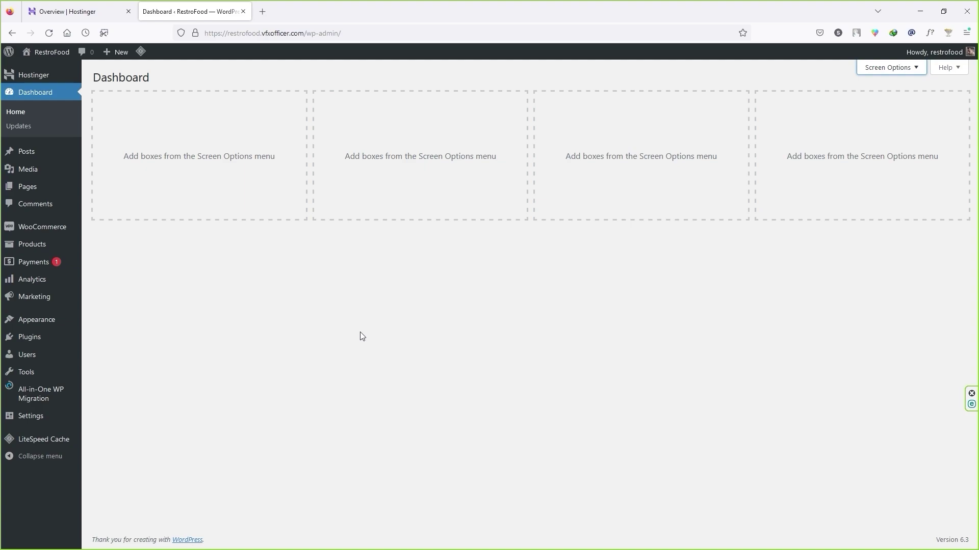
# Bulk-deactivate every installed plugin on the Plugins page.
pyautogui.moveTo(29, 338)
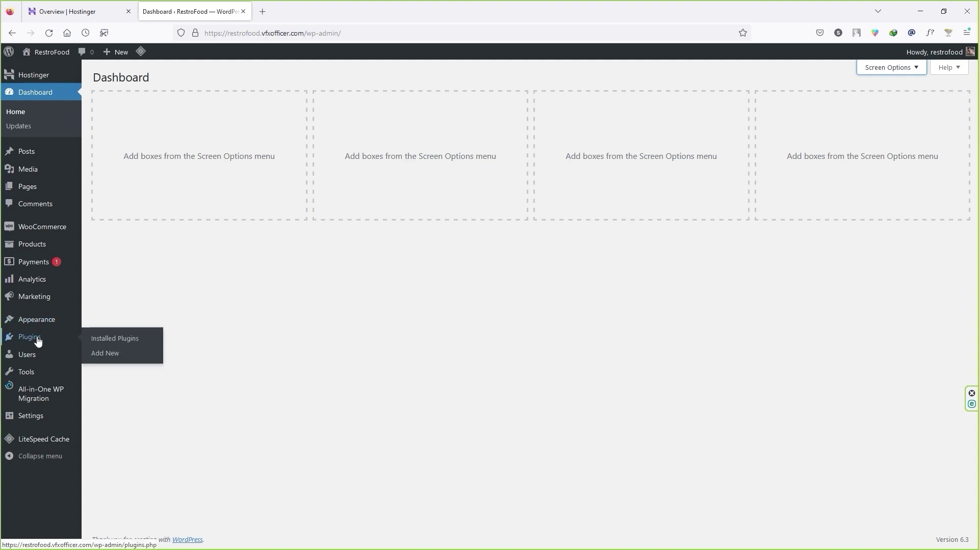
pyautogui.click(112, 340)
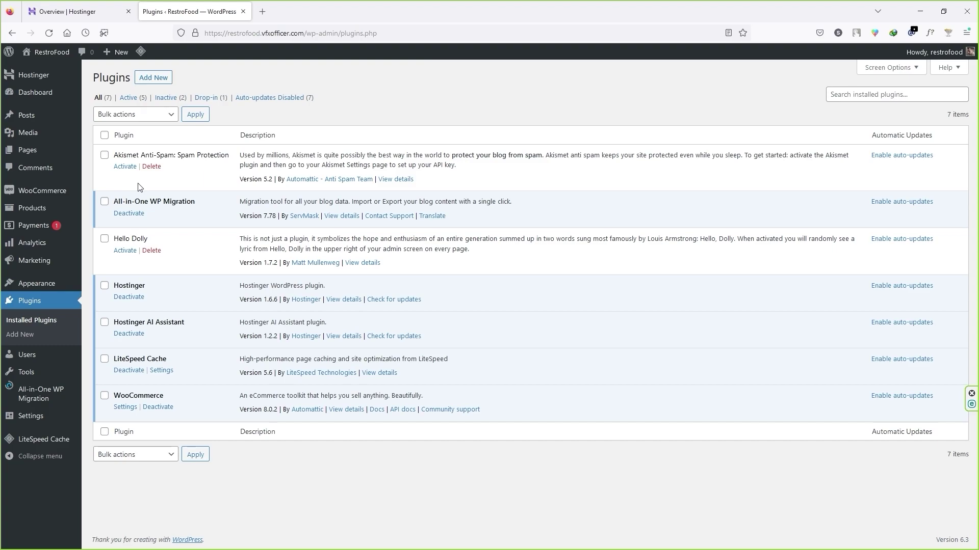
pyautogui.click(105, 135)
pyautogui.click(138, 119)
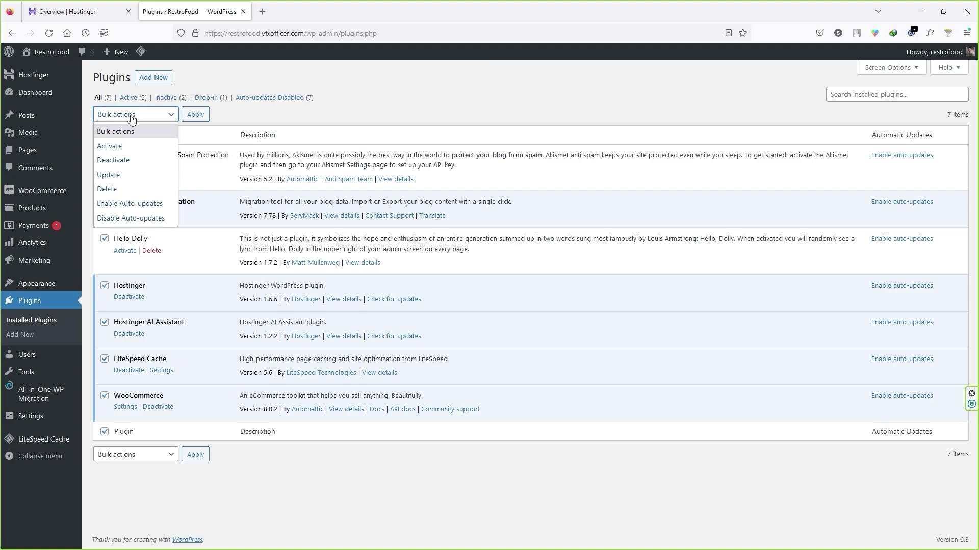
pyautogui.click(121, 160)
pyautogui.click(200, 116)
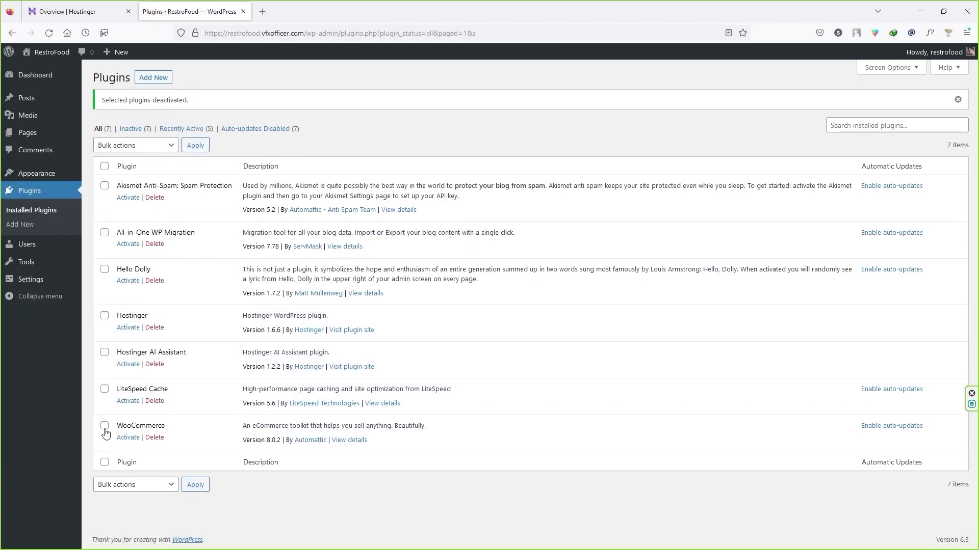
# Delete every plugin except WooCommerce, then activate WooCommerce.
pyautogui.click(105, 167)
pyautogui.click(104, 426)
pyautogui.click(120, 145)
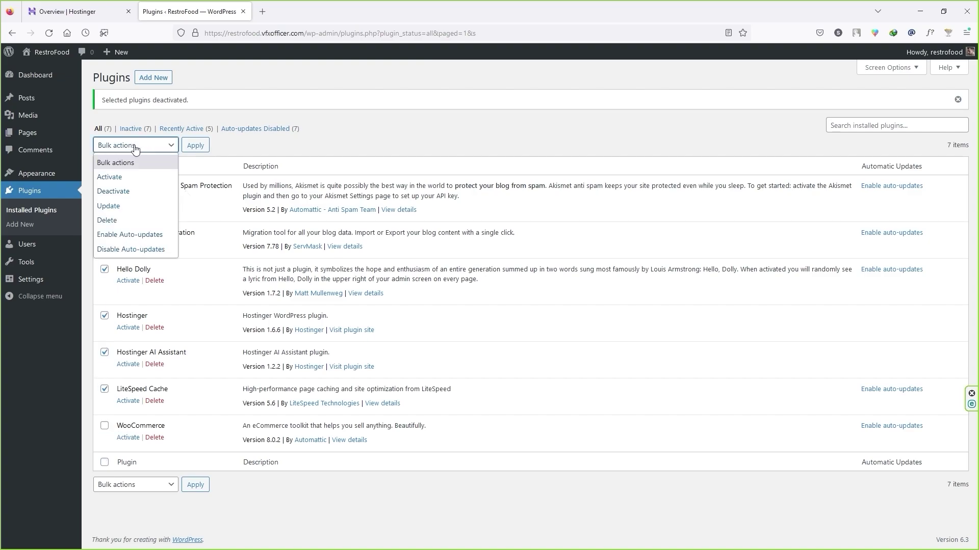
pyautogui.click(113, 221)
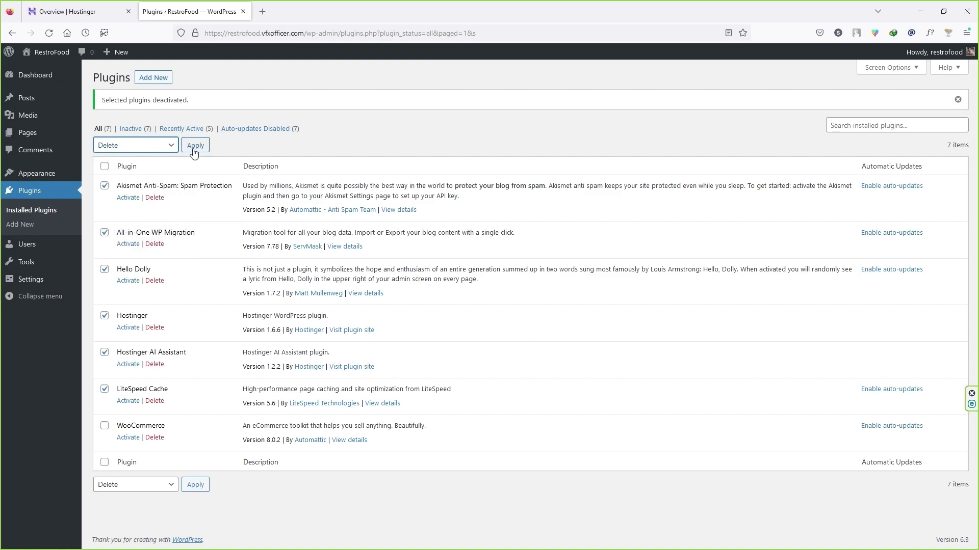
pyautogui.click(194, 147)
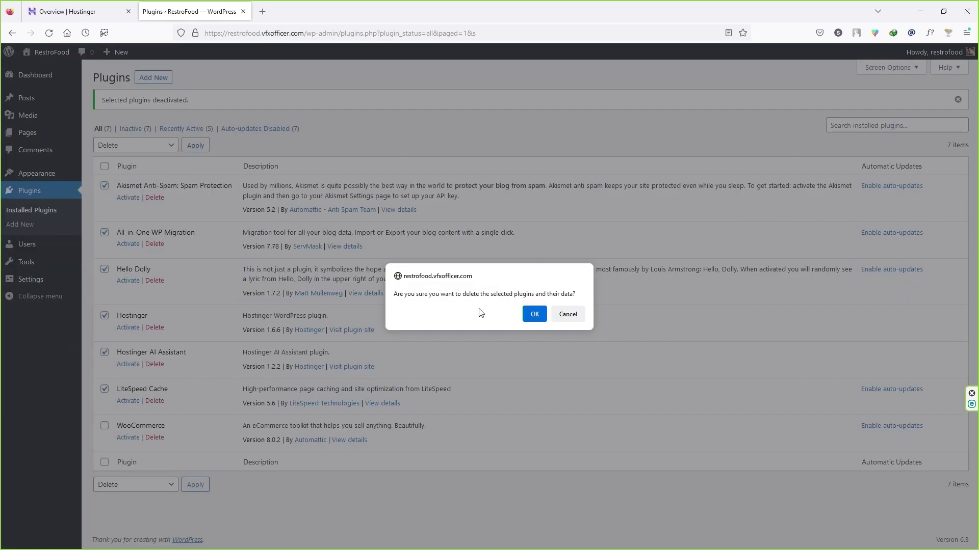
pyautogui.click(534, 314)
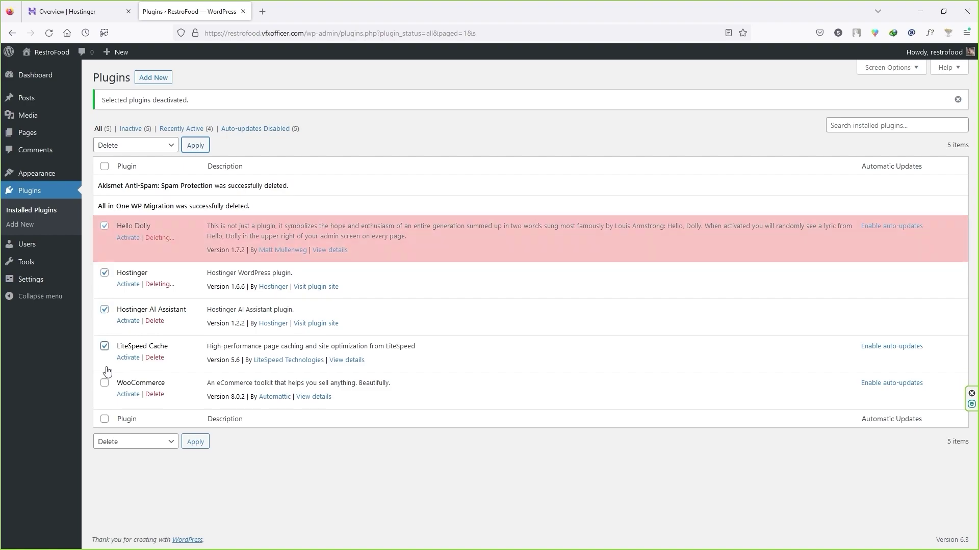
pyautogui.click(128, 319)
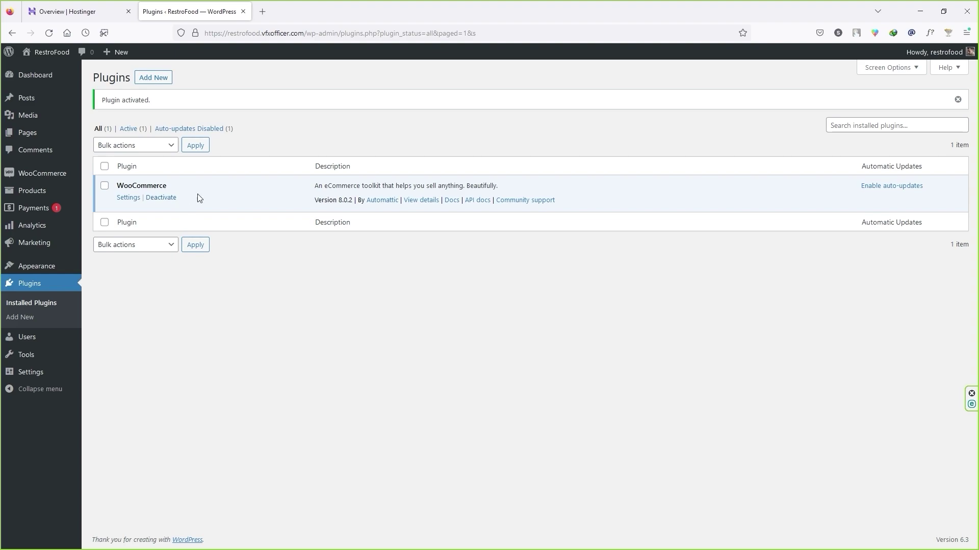
# Delete the Twenty Twenty-Two and Twenty Twenty-One themes from Appearance > Themes.
pyautogui.moveTo(44, 267)
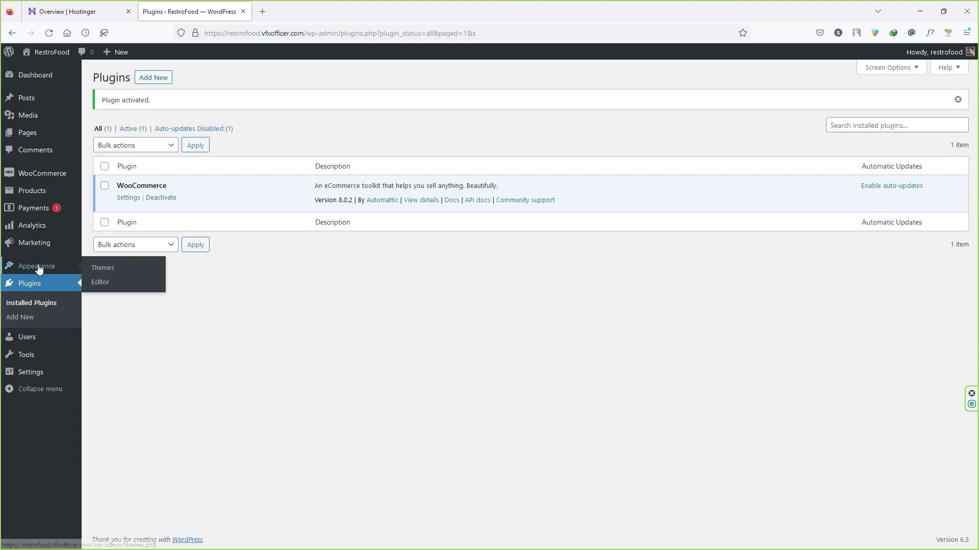
pyautogui.click(103, 268)
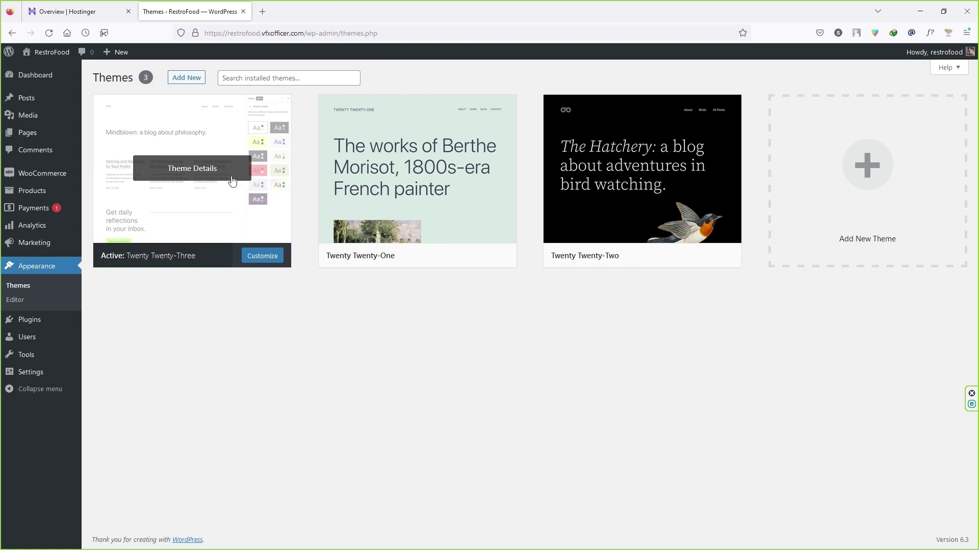
pyautogui.click(663, 171)
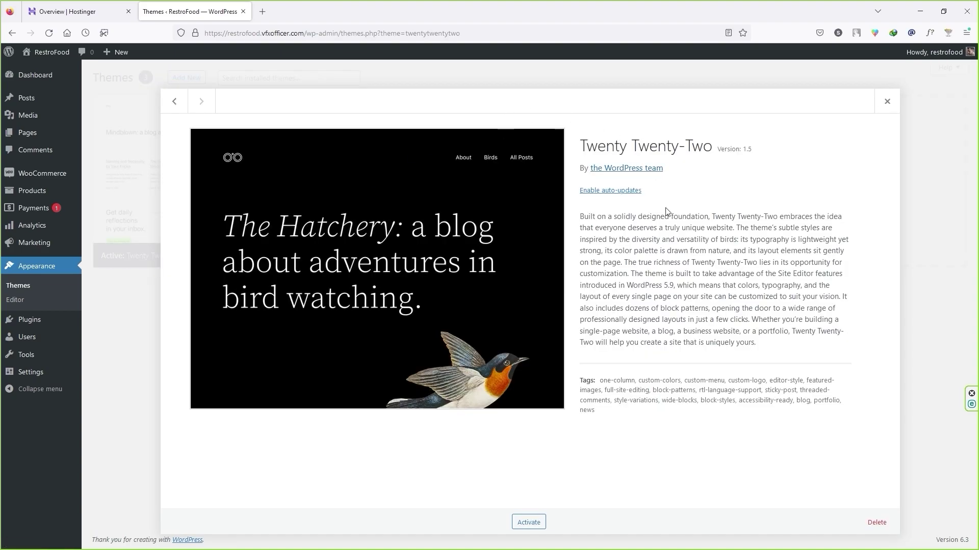
pyautogui.click(876, 522)
pyautogui.click(542, 330)
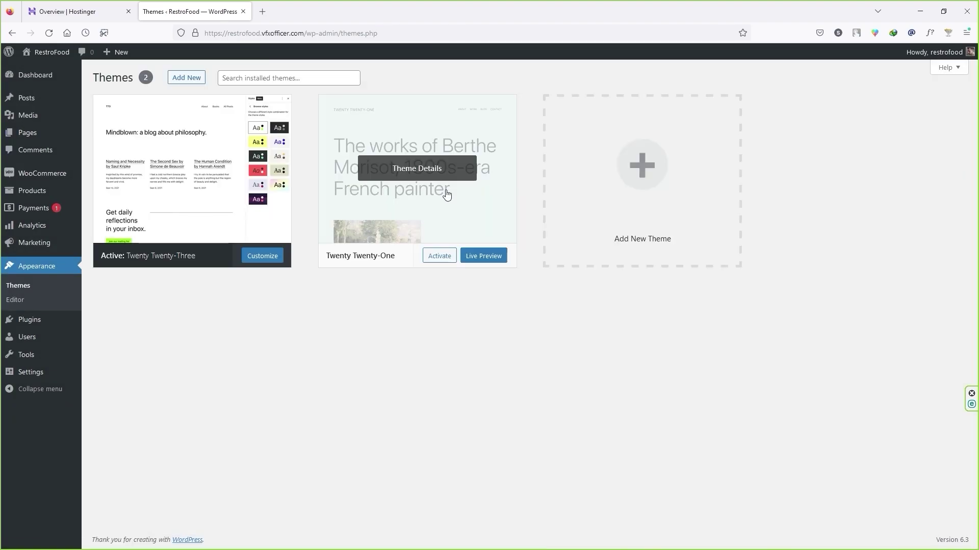
pyautogui.click(440, 143)
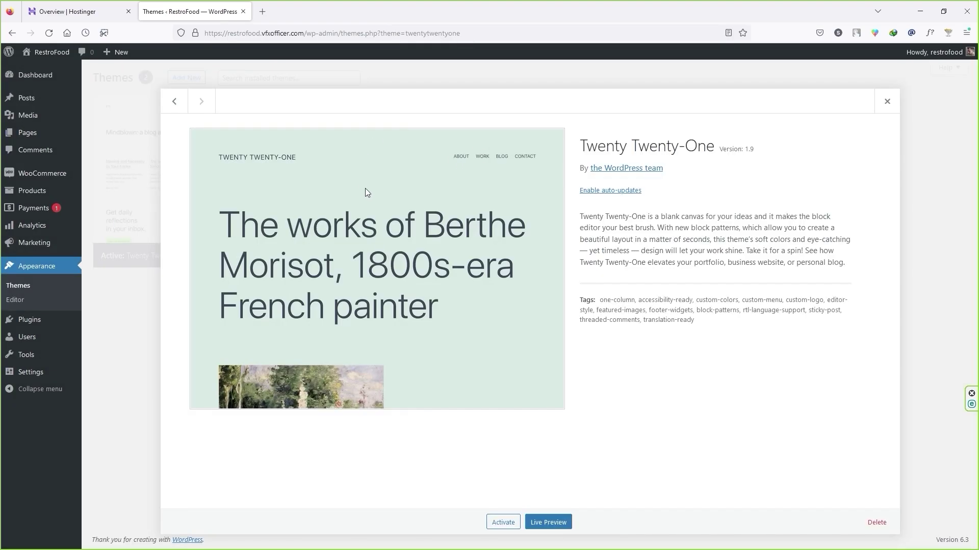
pyautogui.click(873, 523)
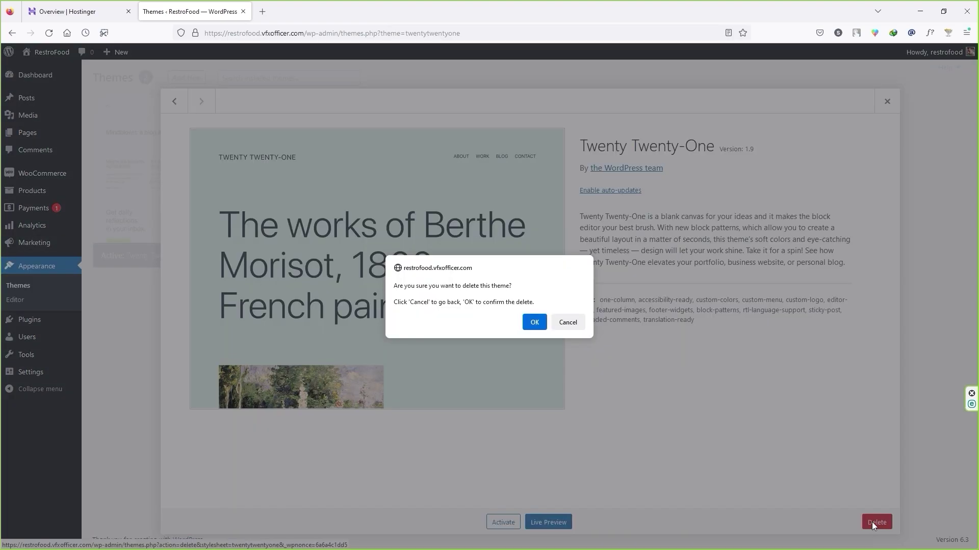
pyautogui.click(534, 322)
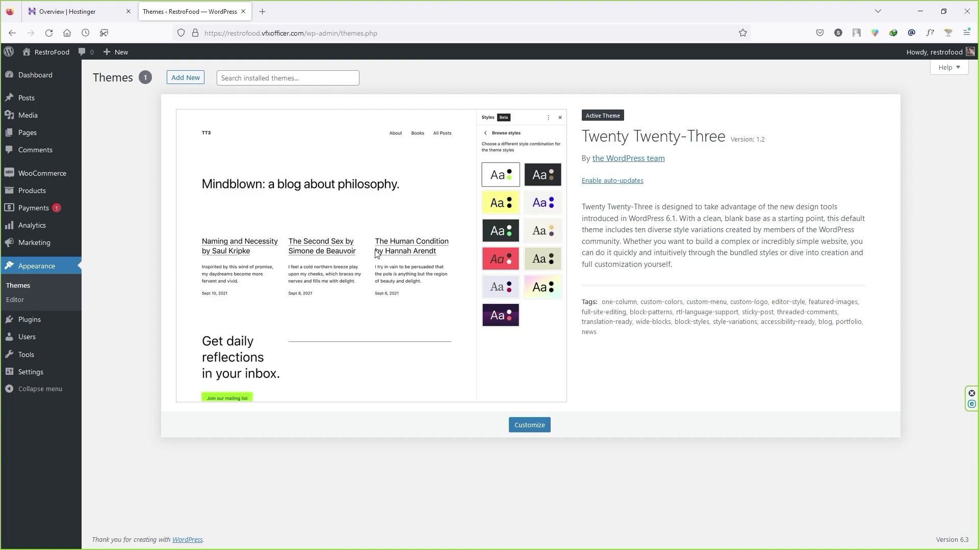
# In General Settings, set the tagline to 'Best food in our city'.
pyautogui.moveTo(30, 378)
pyautogui.click(105, 375)
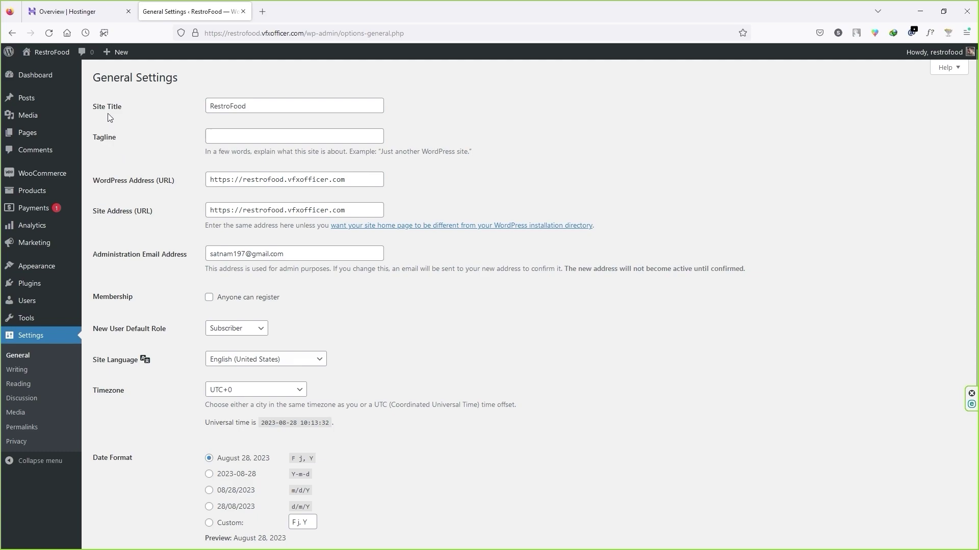
pyautogui.moveTo(263, 109); pyautogui.dragTo(192, 107)
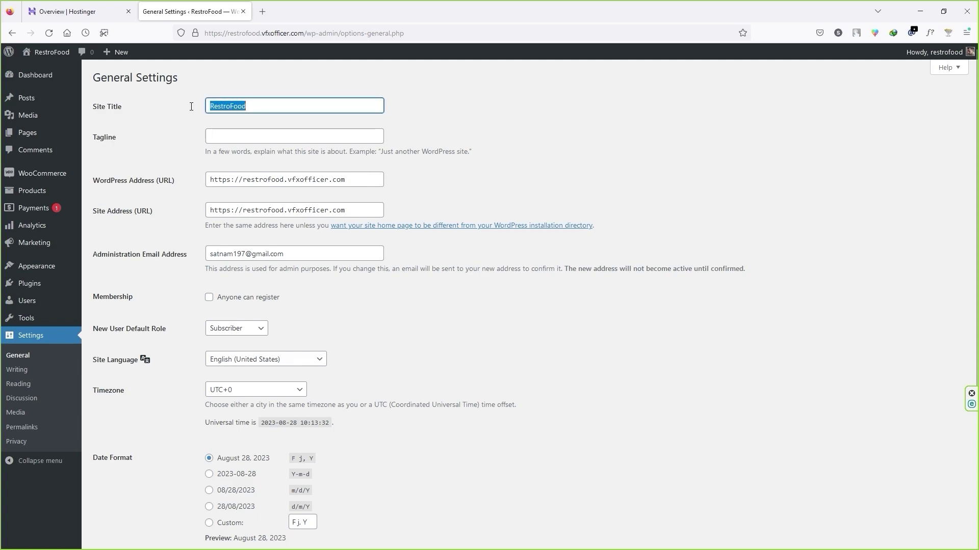
pyautogui.click(278, 105)
pyautogui.click(230, 139)
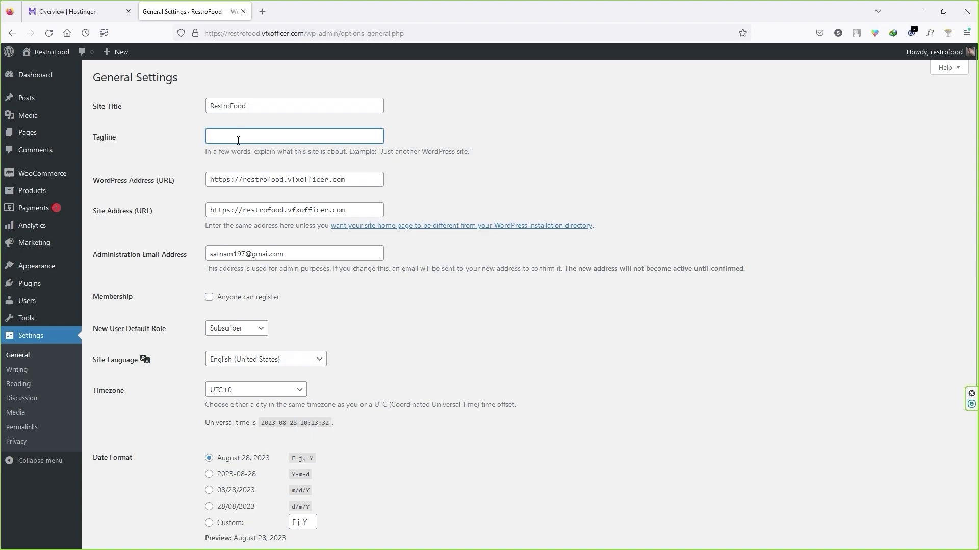
pyautogui.click(235, 136)
pyautogui.click(220, 146)
pyautogui.moveTo(241, 180); pyautogui.dragTo(292, 179)
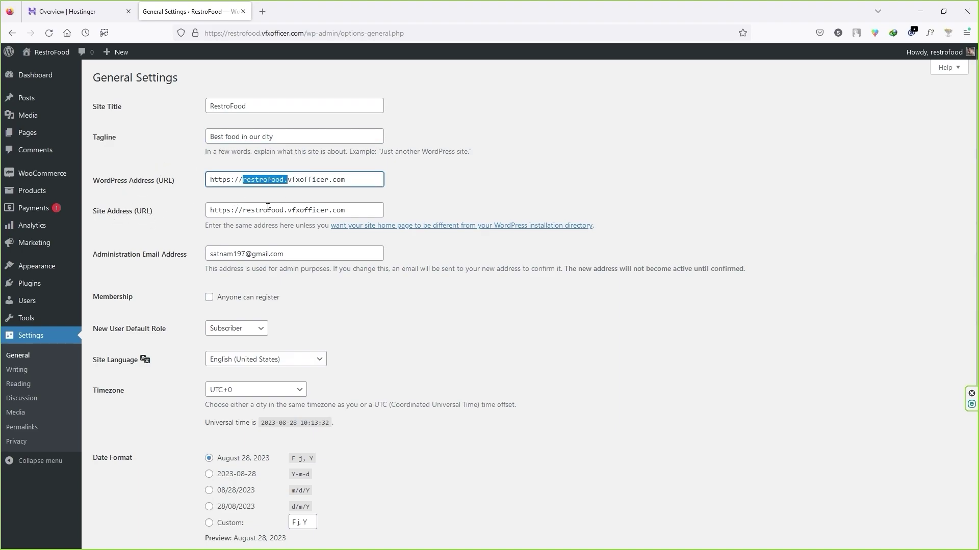
pyautogui.moveTo(259, 210); pyautogui.dragTo(302, 210)
pyautogui.click(324, 211)
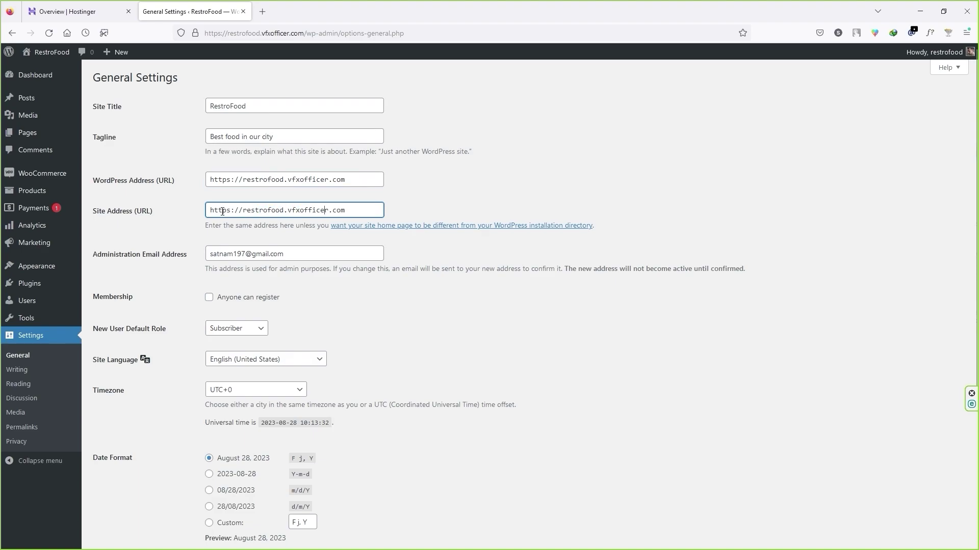
pyautogui.moveTo(243, 211); pyautogui.dragTo(315, 211)
pyautogui.click(329, 213)
# Allow anyone to register, set timezone to UTC+5:30, and save the settings.
pyautogui.tripleClick(232, 255)
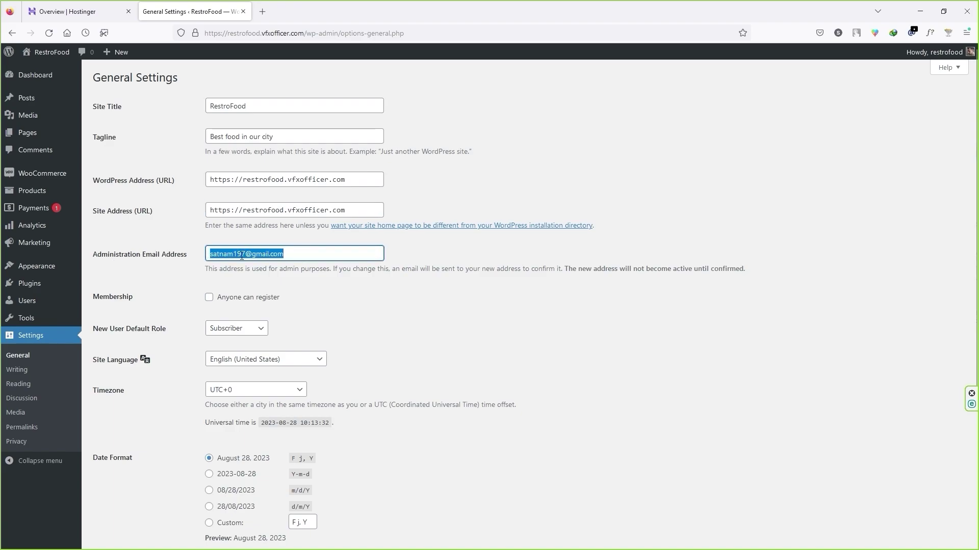
pyautogui.click(210, 299)
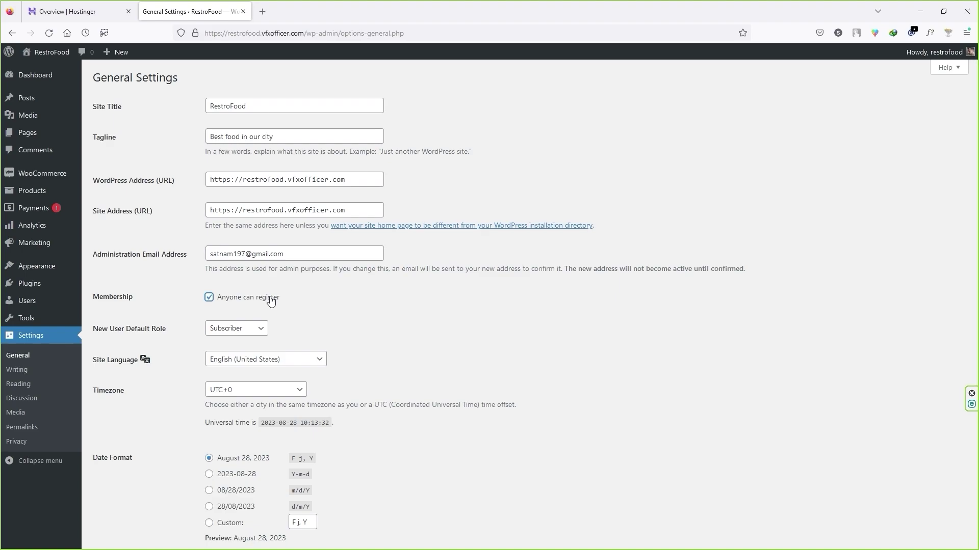
pyautogui.click(253, 331)
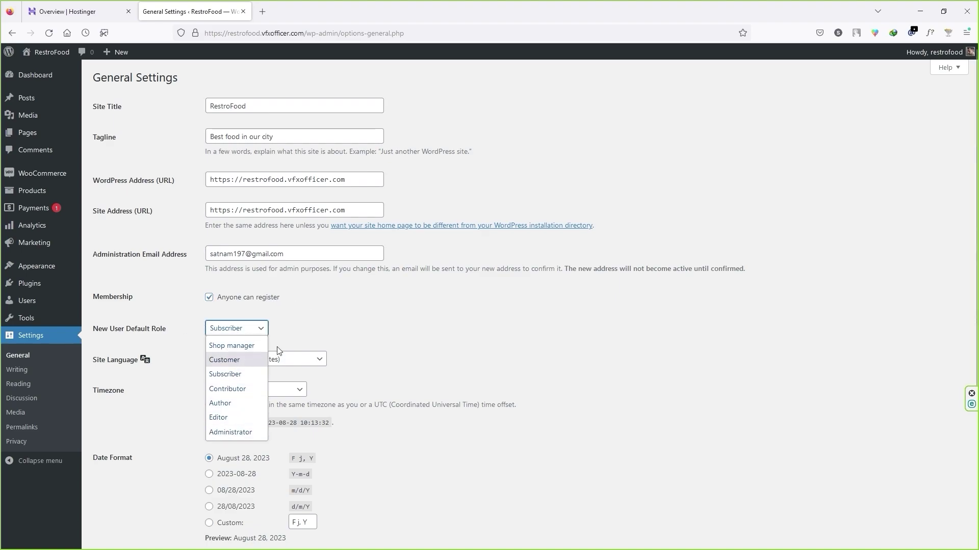
pyautogui.scroll(-2, 113, 314)
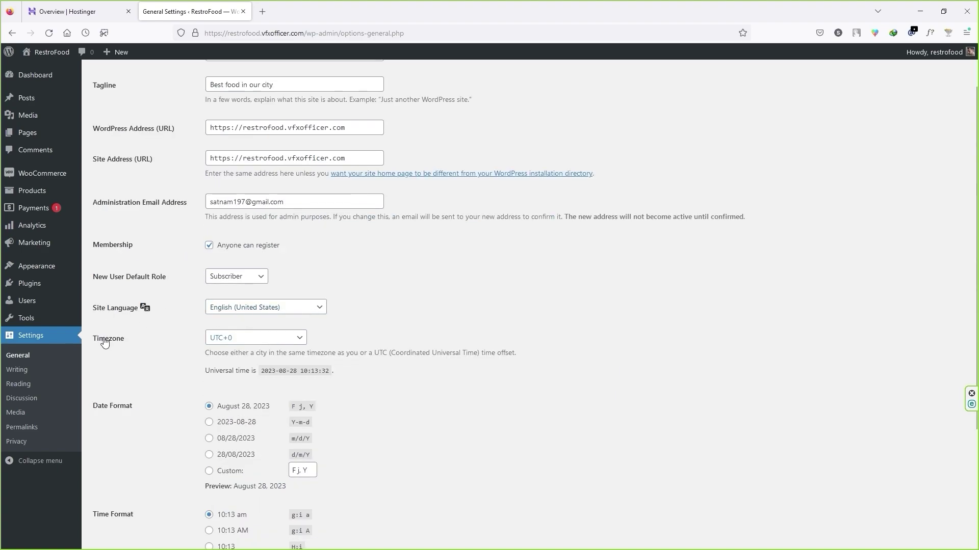
pyautogui.click(233, 338)
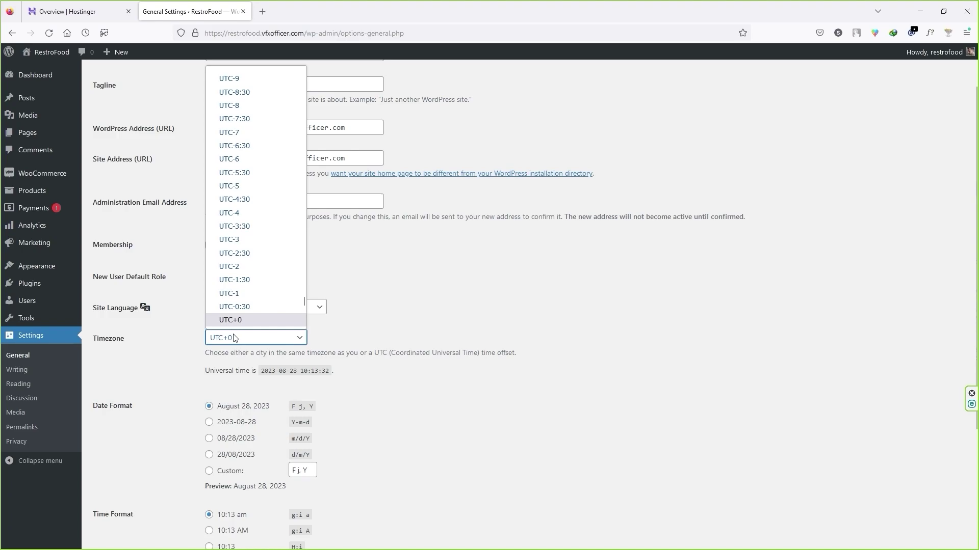
pyautogui.scroll(-5, 244, 286)
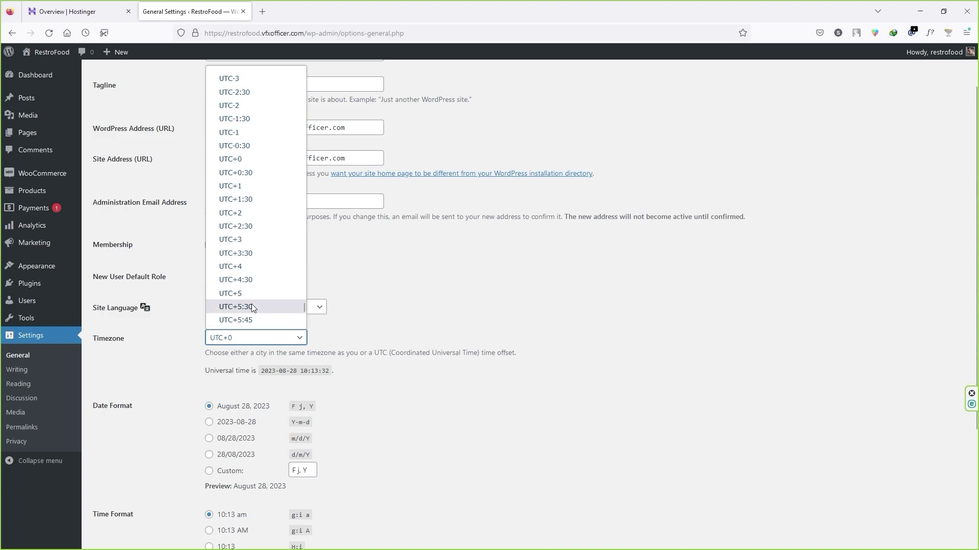
pyautogui.click(252, 304)
pyautogui.scroll(-3, 187, 363)
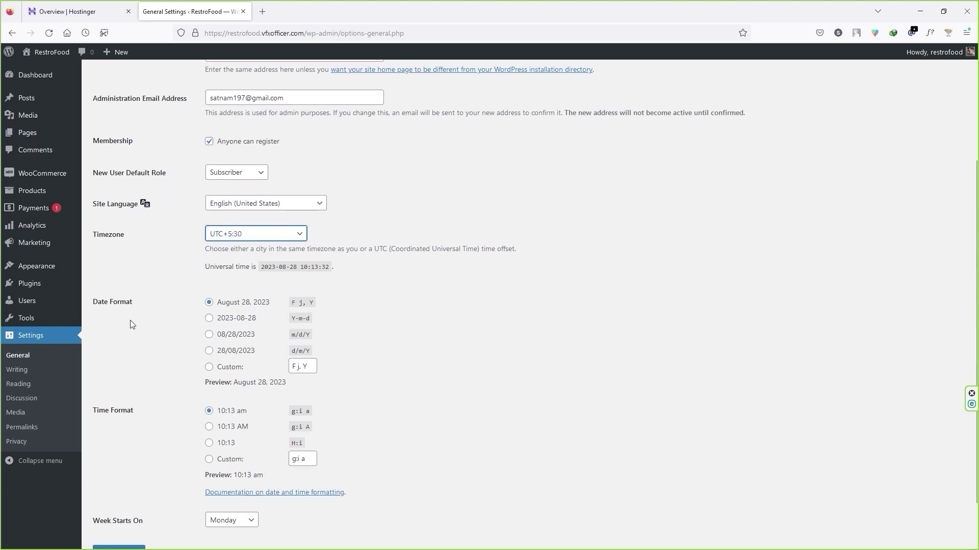
pyautogui.scroll(-2, 120, 391)
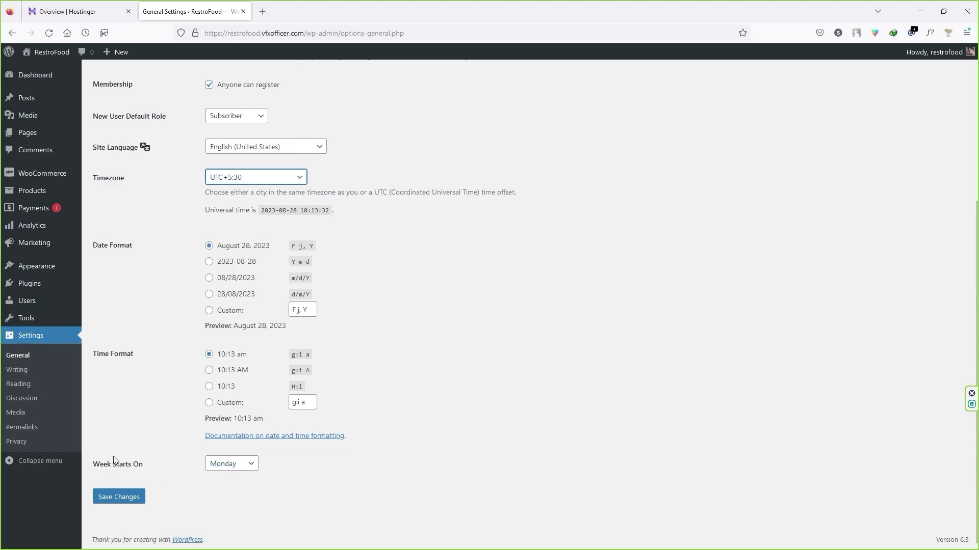
pyautogui.click(134, 498)
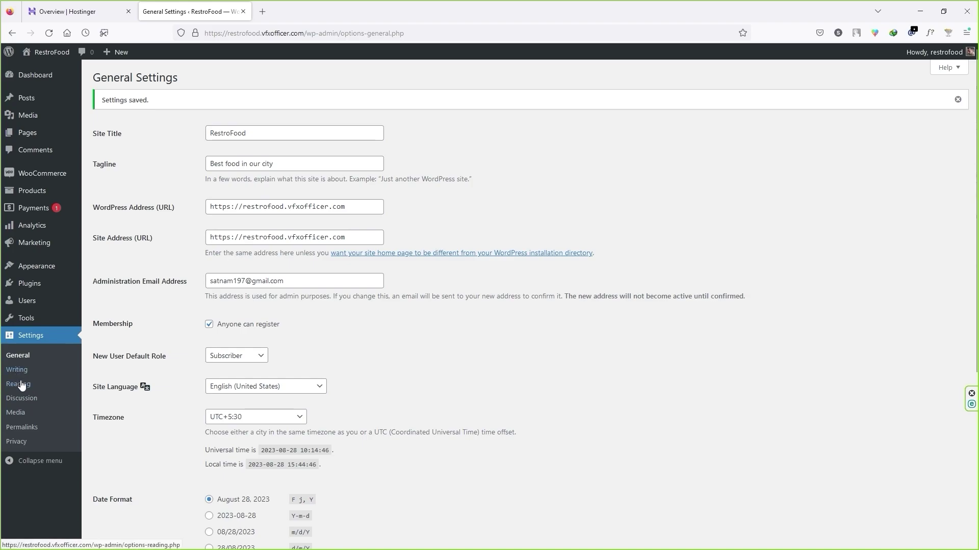
# Switch the permalink structure to Post name and save the change.
pyautogui.click(27, 430)
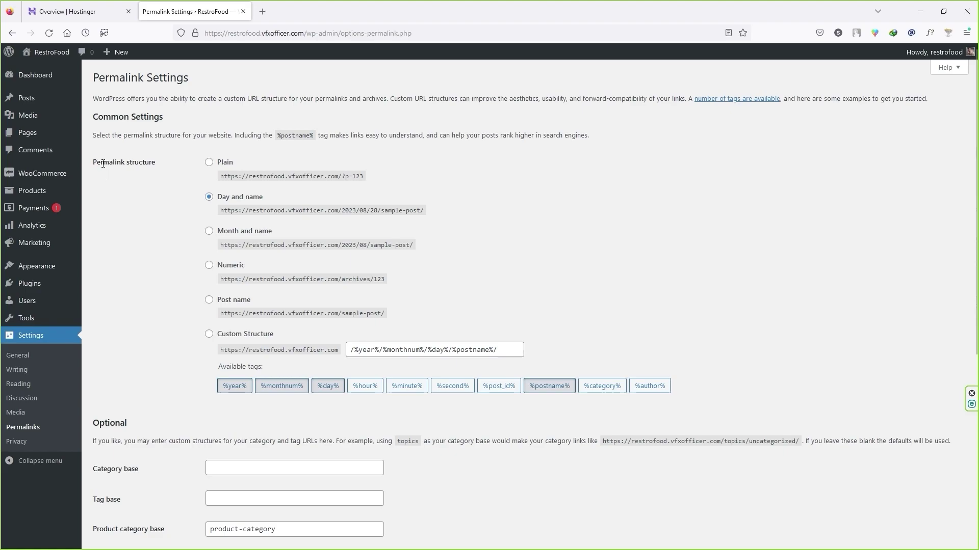
pyautogui.moveTo(97, 163); pyautogui.dragTo(156, 163)
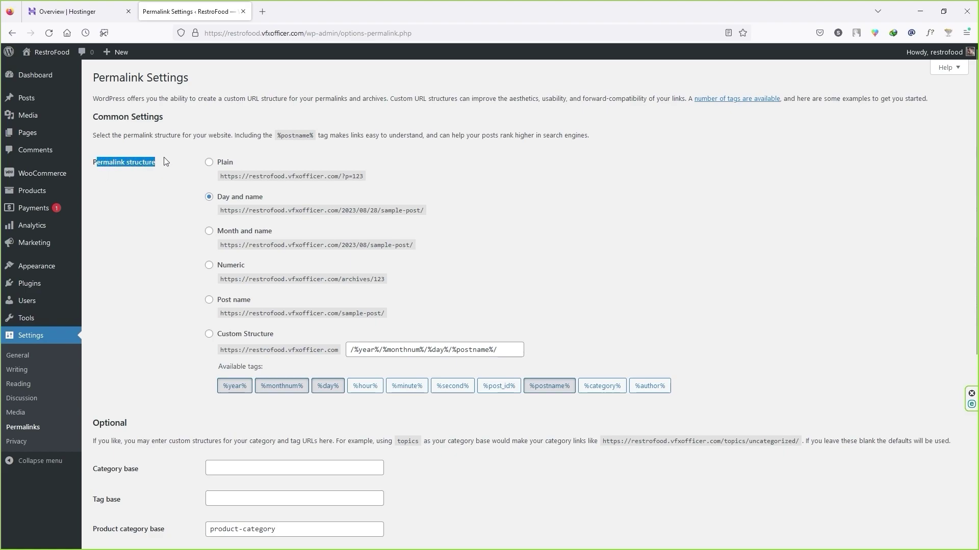
pyautogui.click(158, 260)
pyautogui.click(209, 300)
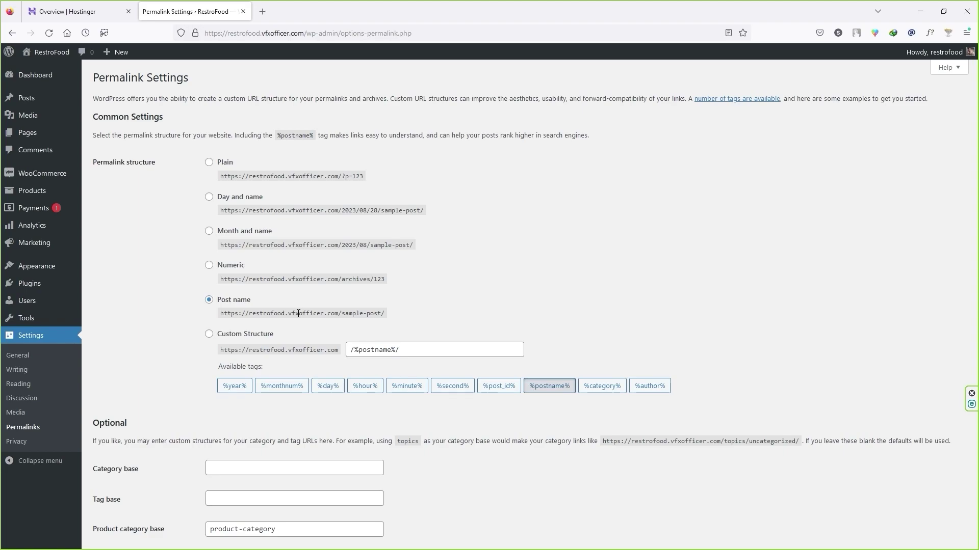
pyautogui.scroll(-5, 155, 309)
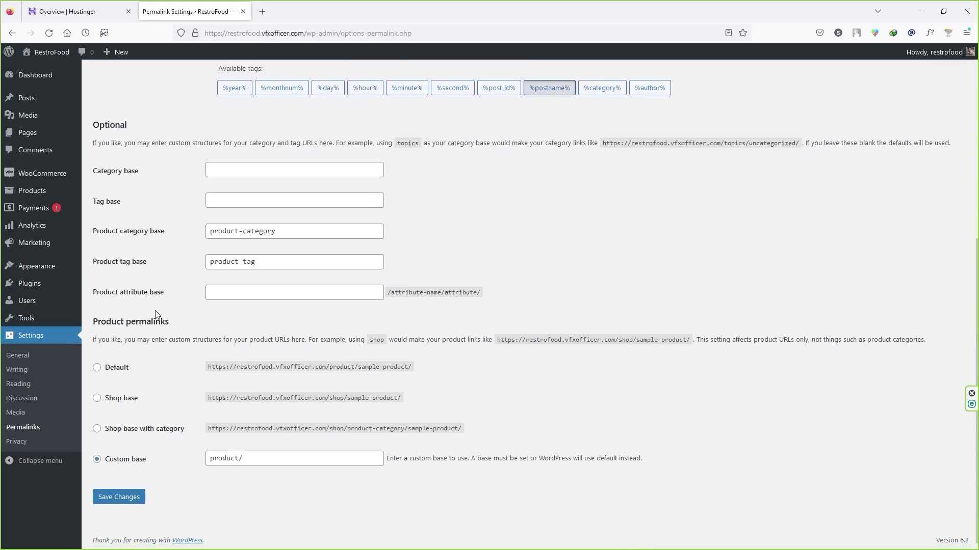
pyautogui.click(120, 504)
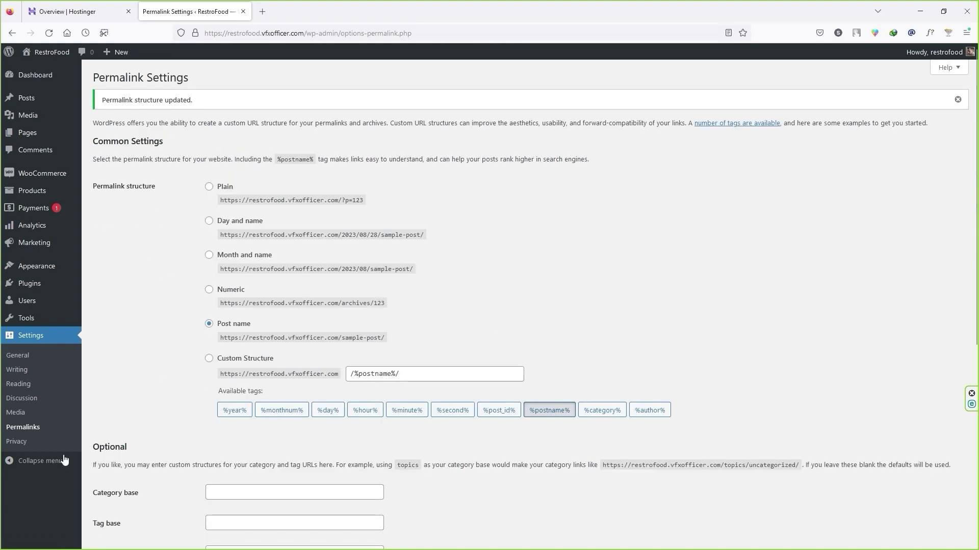
pyautogui.click(21, 443)
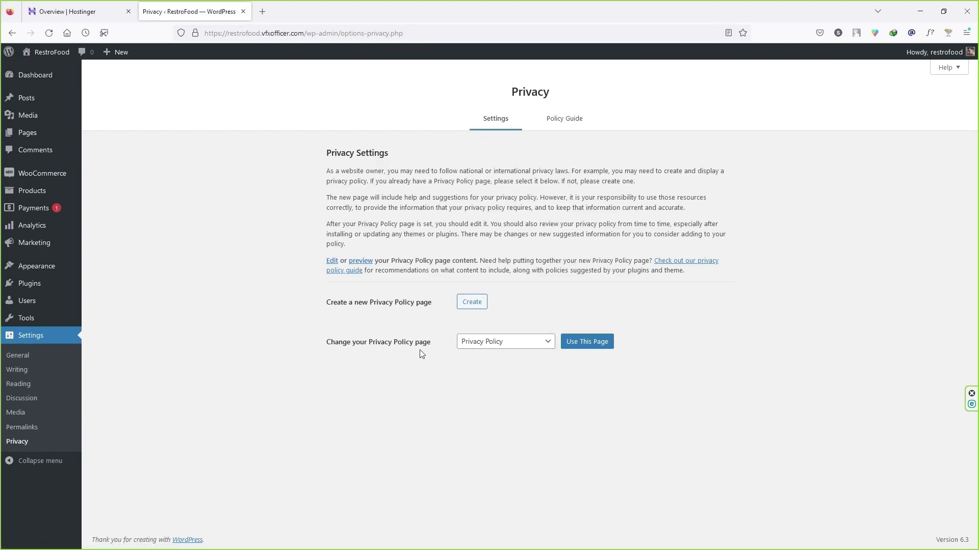
# Glance at the privacy policy page choices without changing them, then open All Pages in a new tab.
pyautogui.click(494, 346)
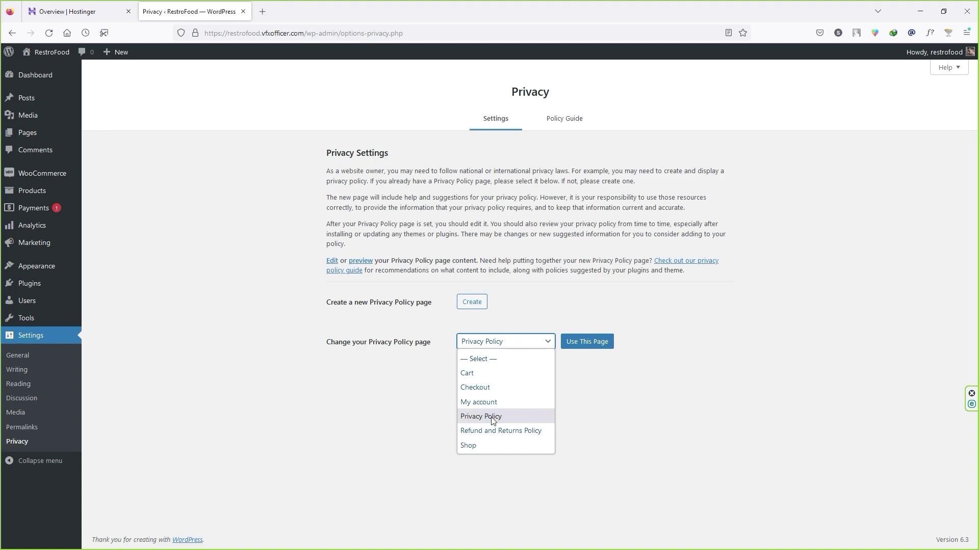
pyautogui.moveTo(62, 174)
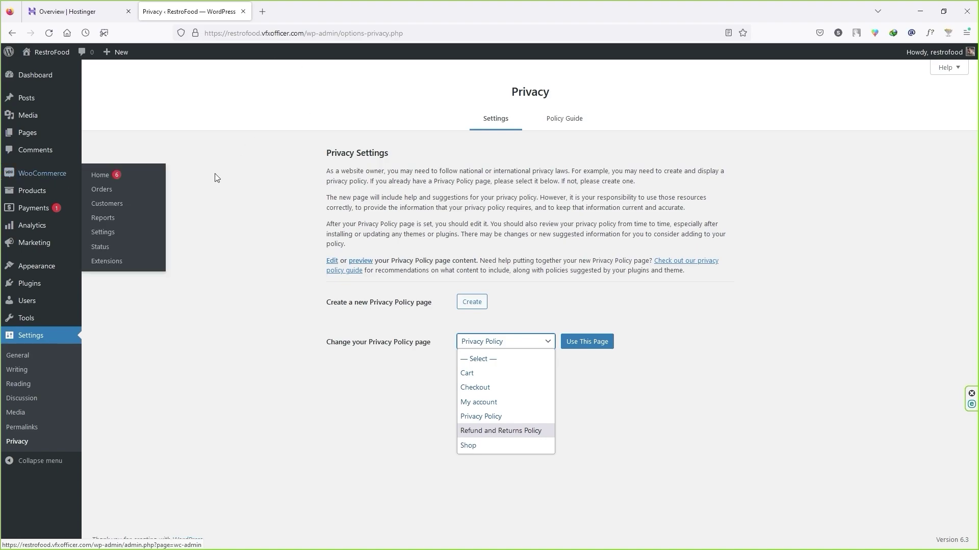
pyautogui.click(349, 439)
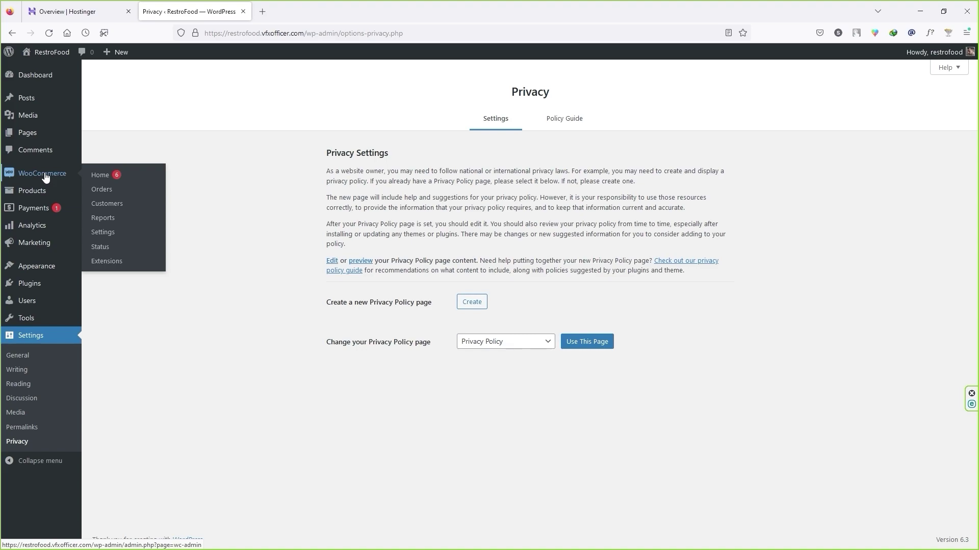
pyautogui.moveTo(21, 137)
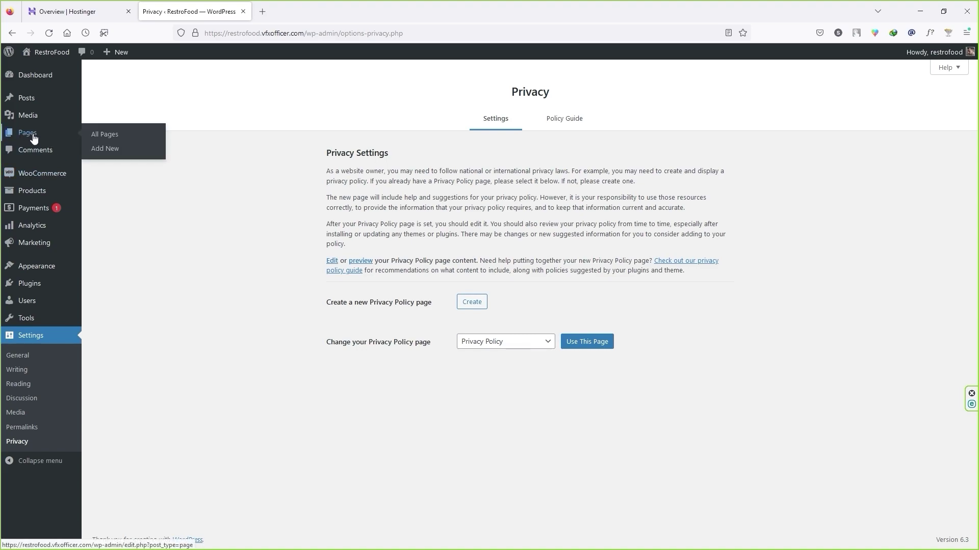
pyautogui.rightClick(102, 137)
# Open All Pages in a new tab and load the Privacy Policy page in the block editor.
pyautogui.click(132, 142)
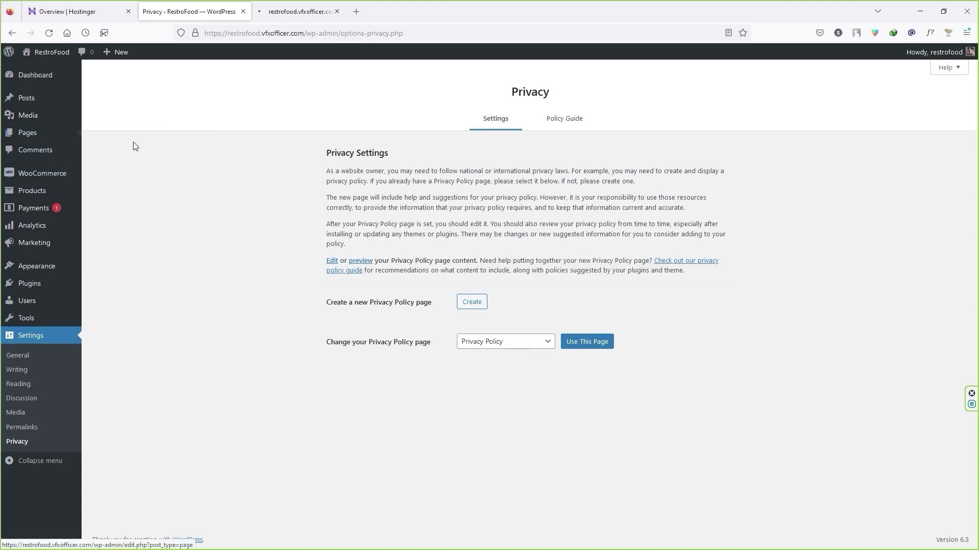
pyautogui.click(279, 16)
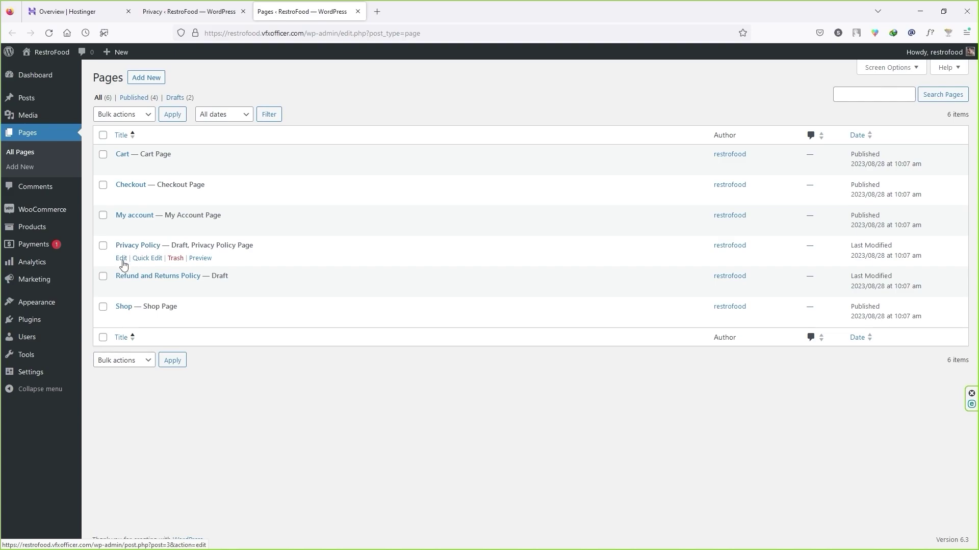
pyautogui.click(121, 258)
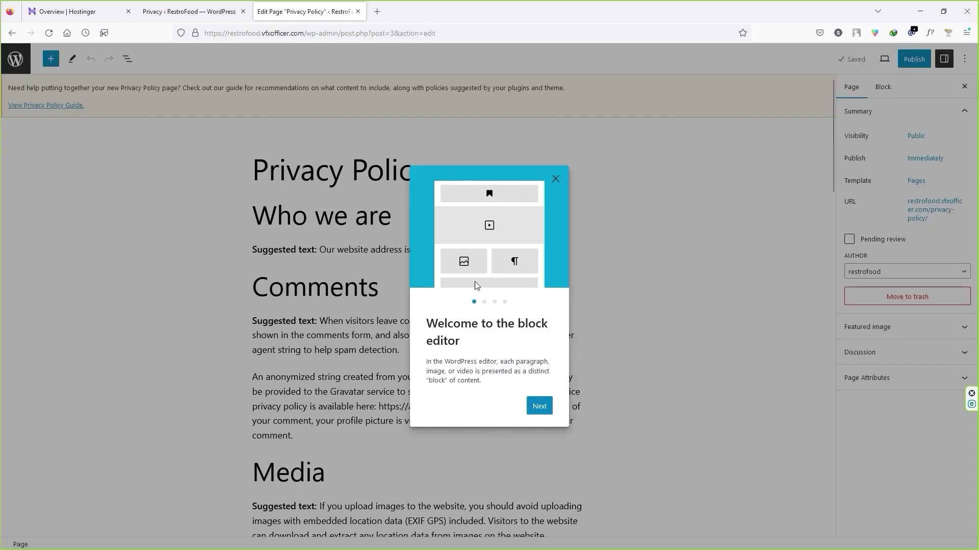
pyautogui.click(556, 180)
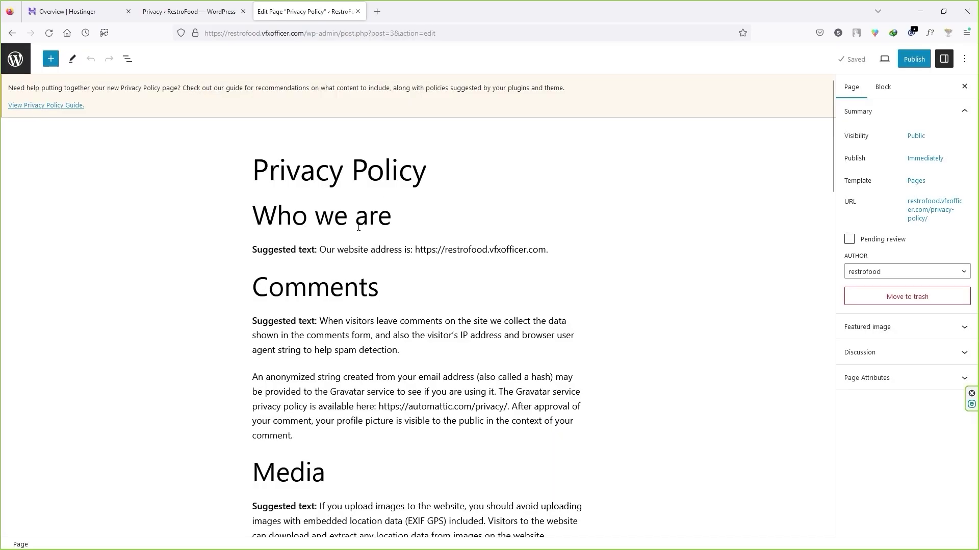
# Inspect the Privacy Policy title and 'Who we are' heading blocks by selecting them.
pyautogui.click(297, 220)
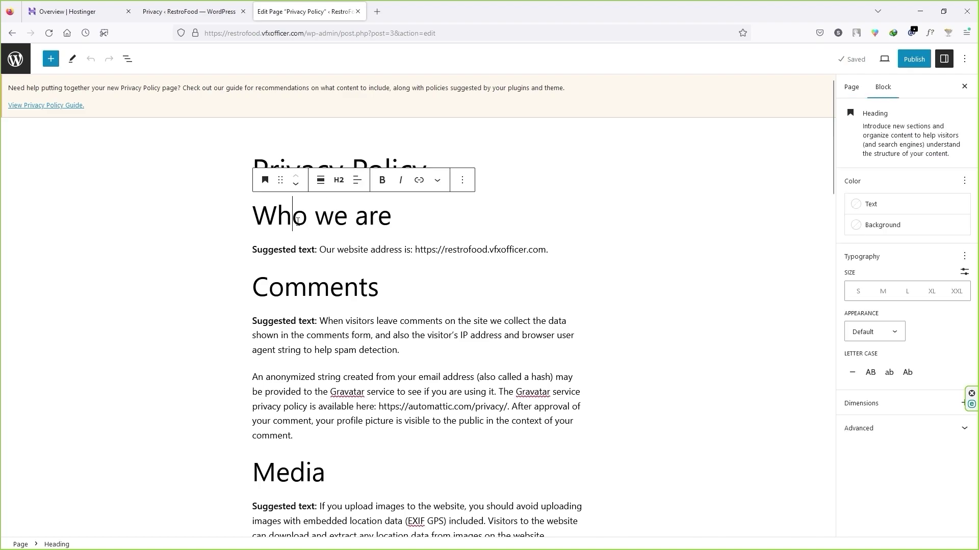
pyautogui.click(408, 221)
pyautogui.click(494, 172)
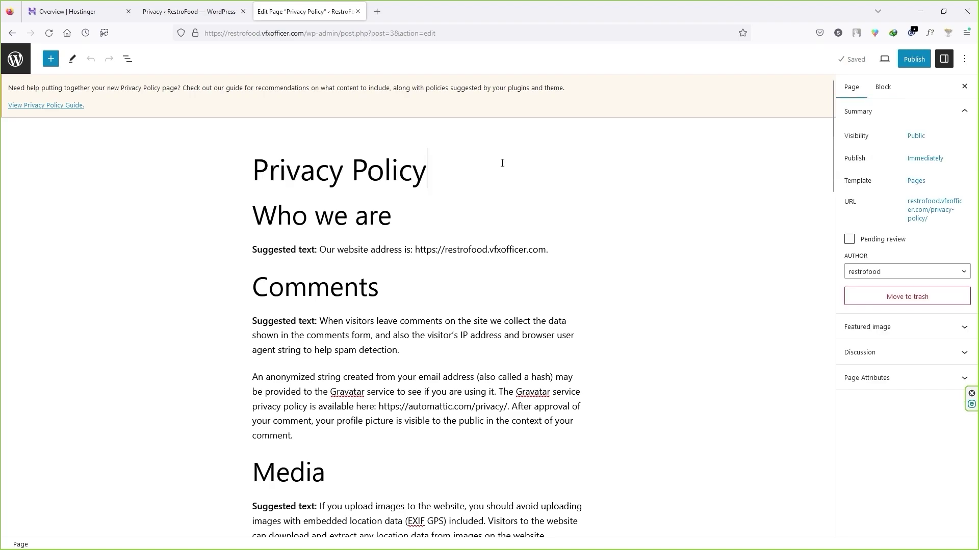
pyautogui.moveTo(266, 171)
pyautogui.mouseDown()
pyautogui.moveTo(428, 179)
pyautogui.moveTo(252, 172)
pyautogui.mouseUp()
pyautogui.click(431, 178)
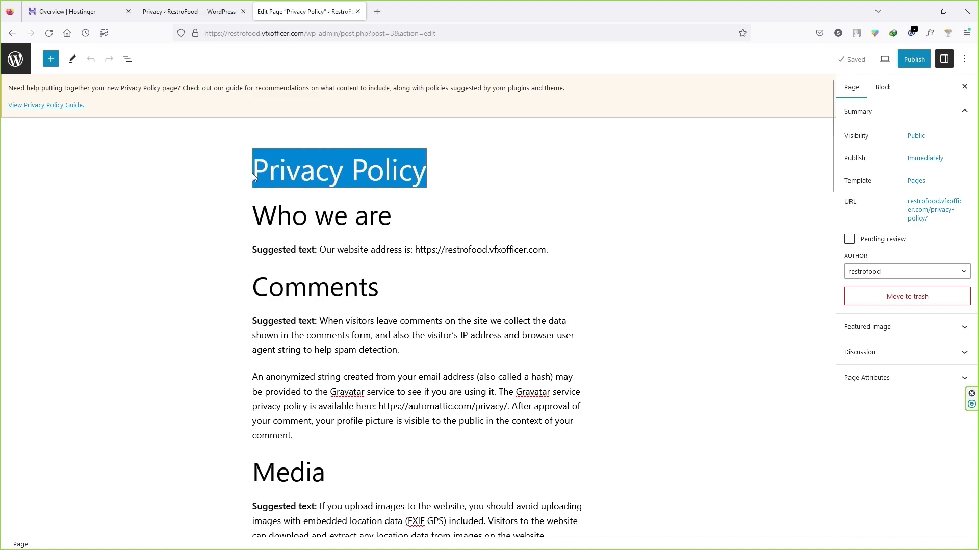
pyautogui.click(275, 221)
pyautogui.moveTo(255, 217); pyautogui.dragTo(562, 513)
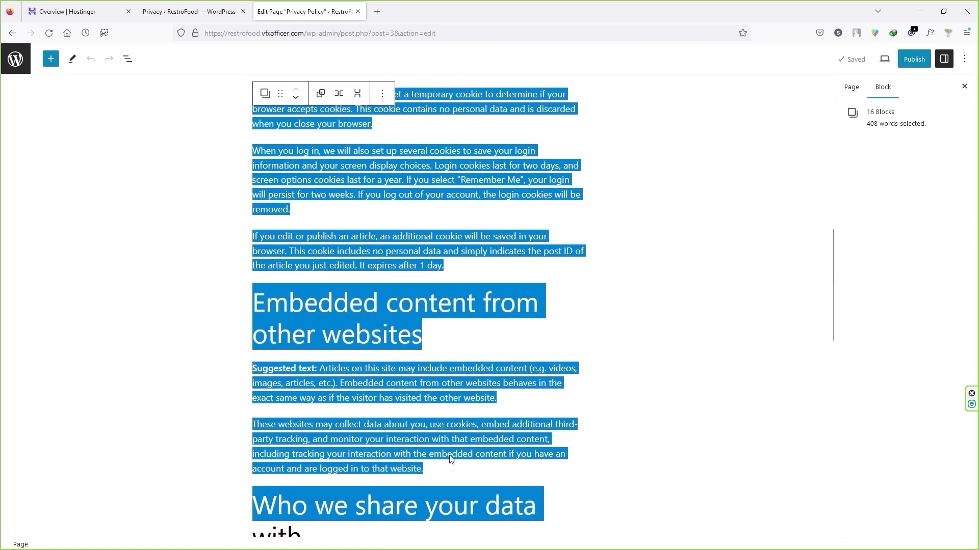
pyautogui.click(429, 466)
# Scroll back to the top and close the Privacy Policy editor tab.
pyautogui.scroll(2, 434, 333)
pyautogui.scroll(4, 433, 333)
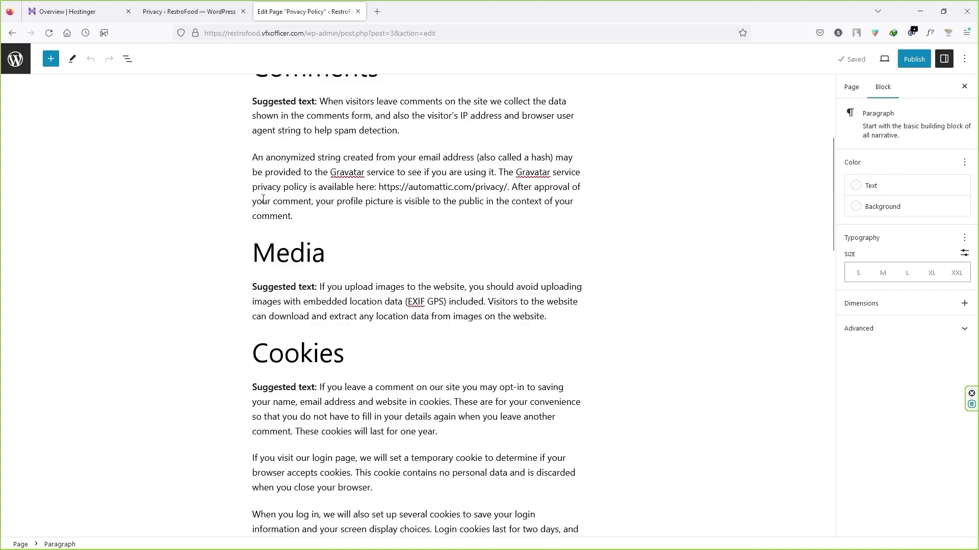
pyautogui.scroll(4, 353, 201)
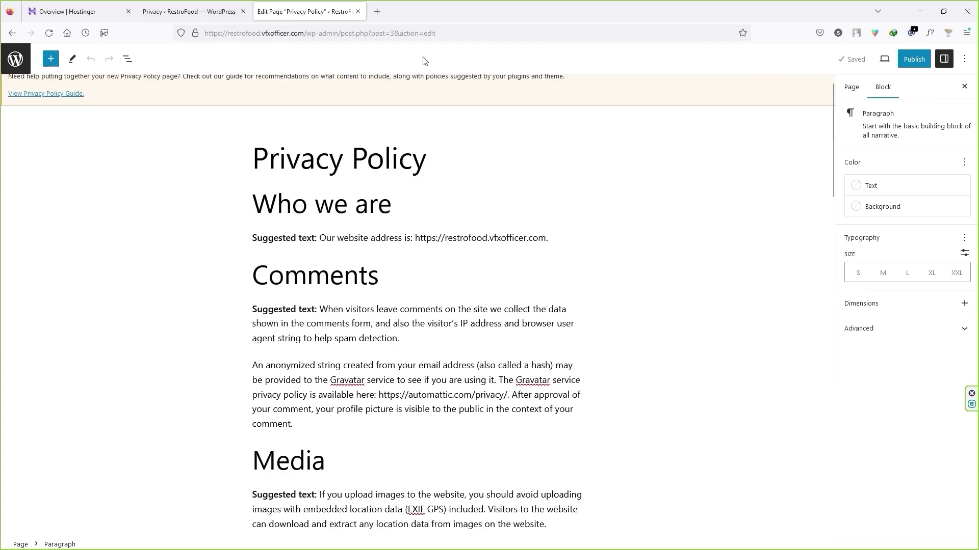
pyautogui.click(358, 11)
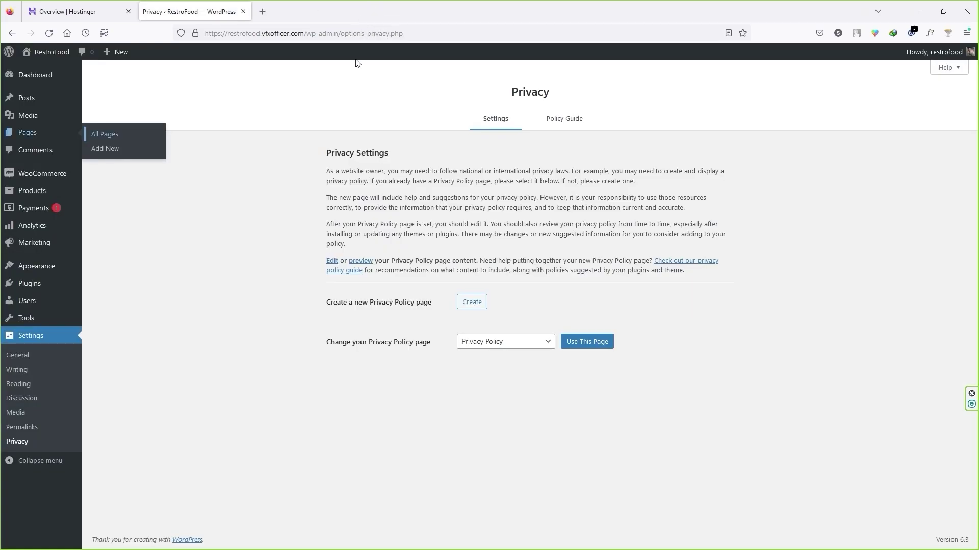
pyautogui.rightClick(108, 149)
pyautogui.click(133, 156)
pyautogui.click(299, 13)
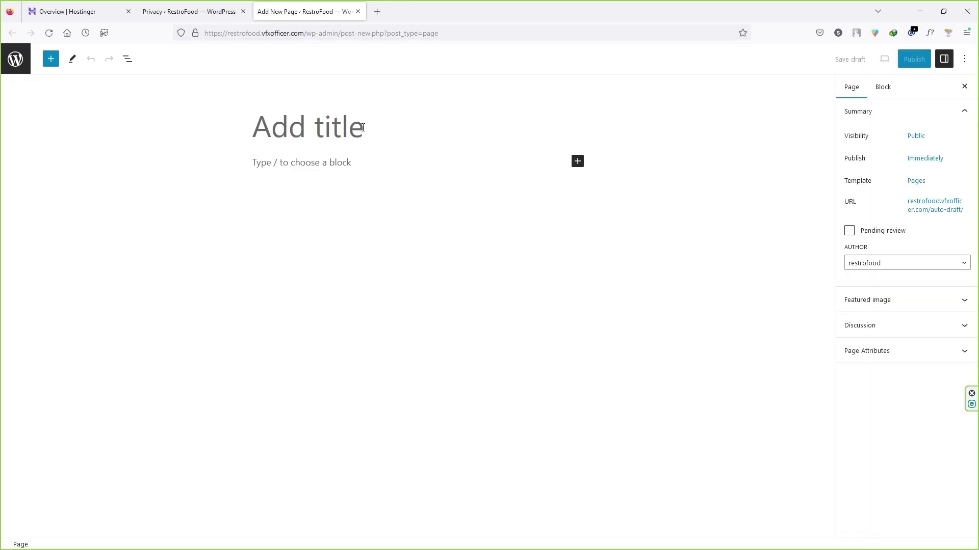
pyautogui.click(295, 163)
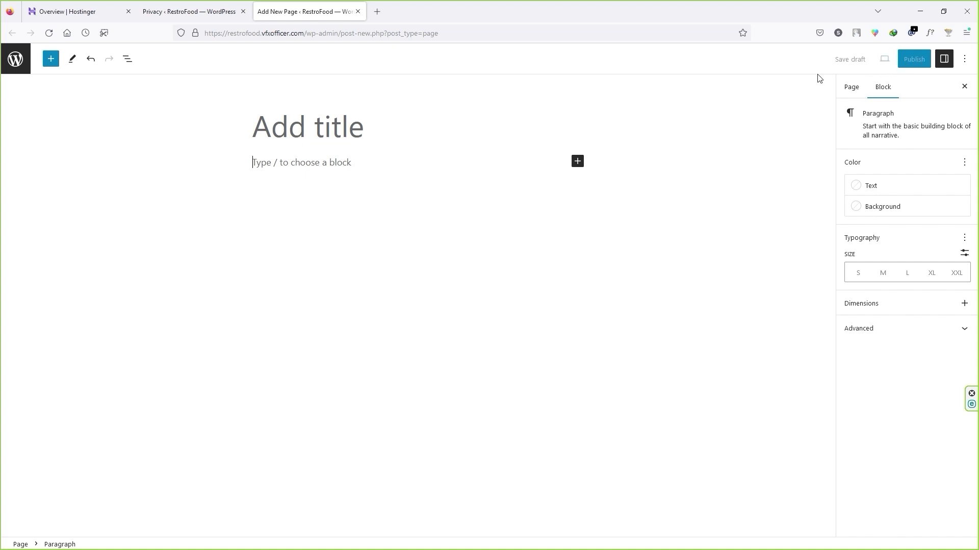
pyautogui.click(357, 11)
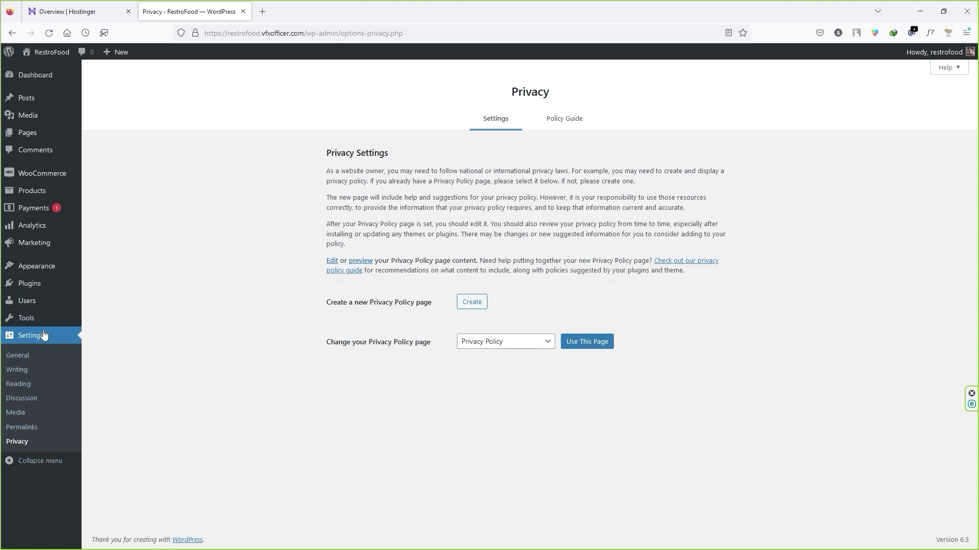
pyautogui.click(509, 348)
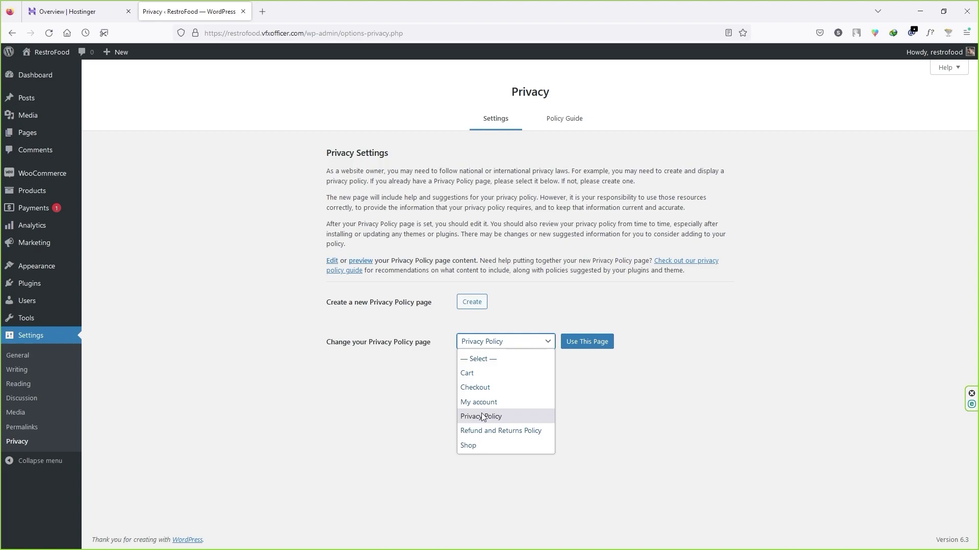
pyautogui.click(391, 407)
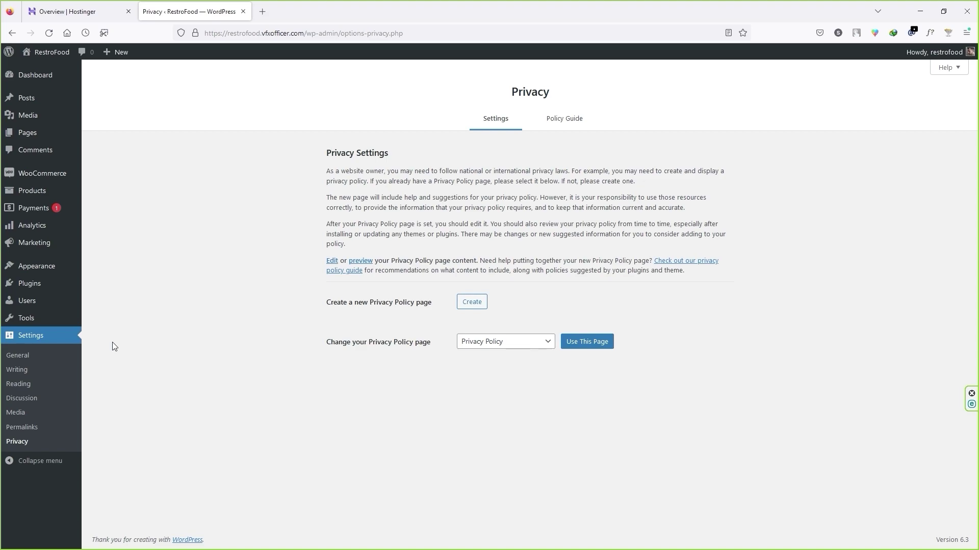
pyautogui.moveTo(36, 173)
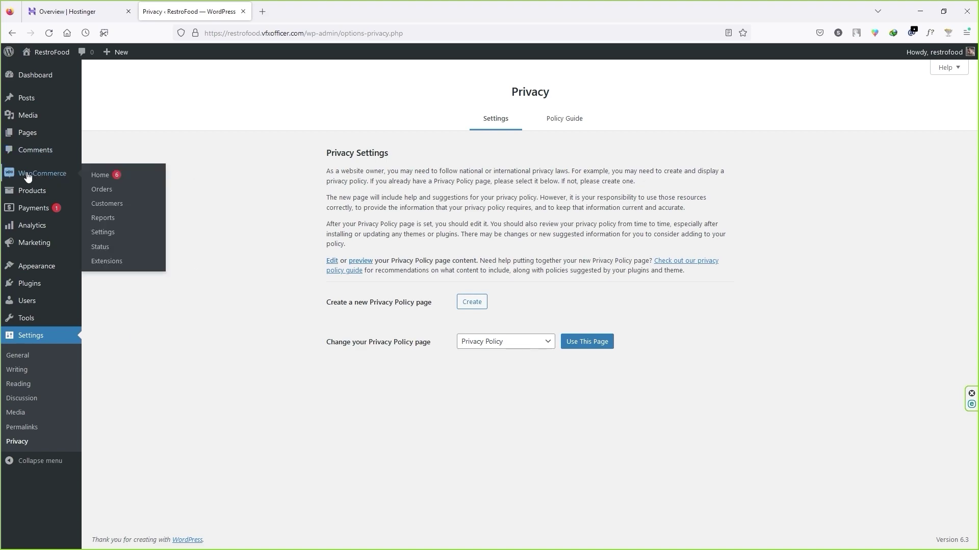
# In WooCommerce General settings, fill Address line 1, Address line 2 and City from saved entries.
pyautogui.click(103, 232)
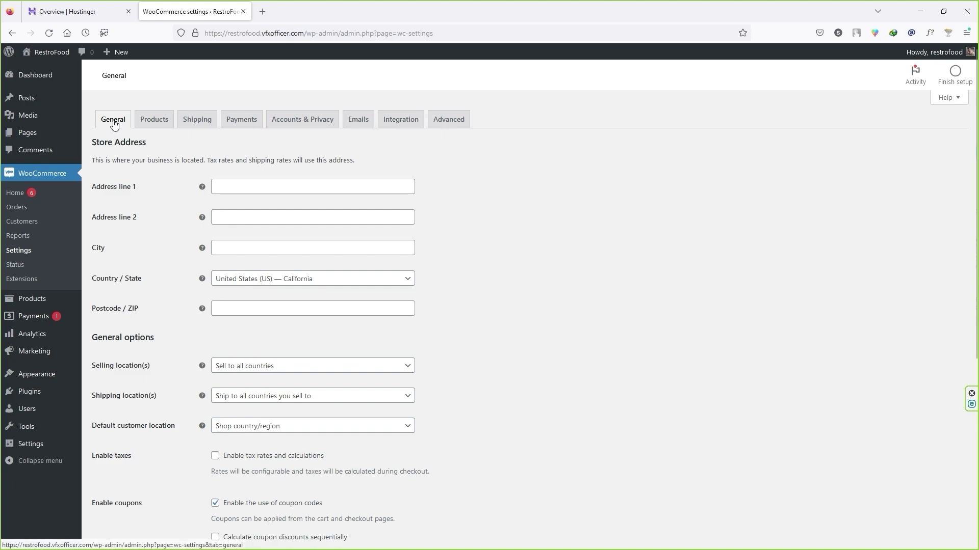
pyautogui.click(227, 191)
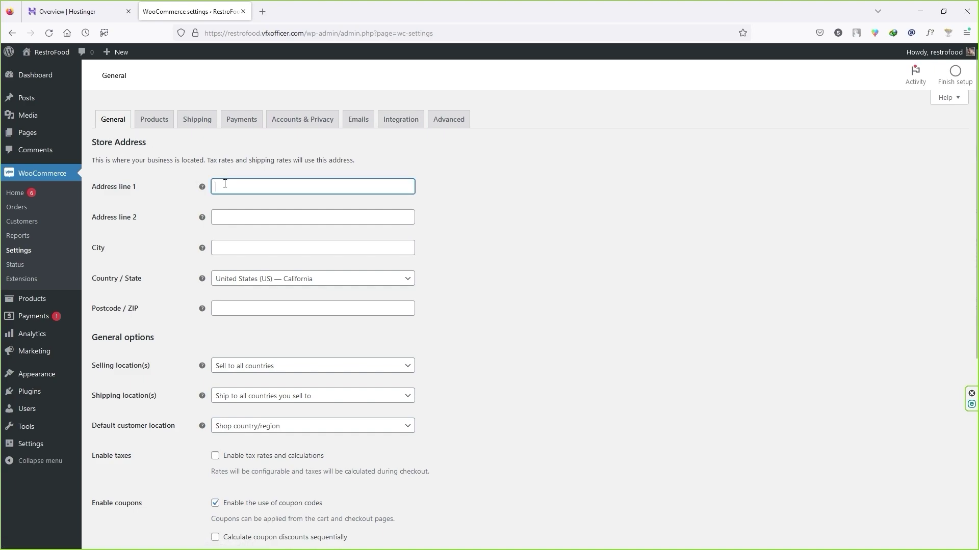
pyautogui.click(229, 192)
pyautogui.click(229, 198)
pyautogui.click(230, 214)
pyautogui.click(229, 222)
pyautogui.click(229, 231)
pyautogui.click(229, 248)
pyautogui.click(230, 261)
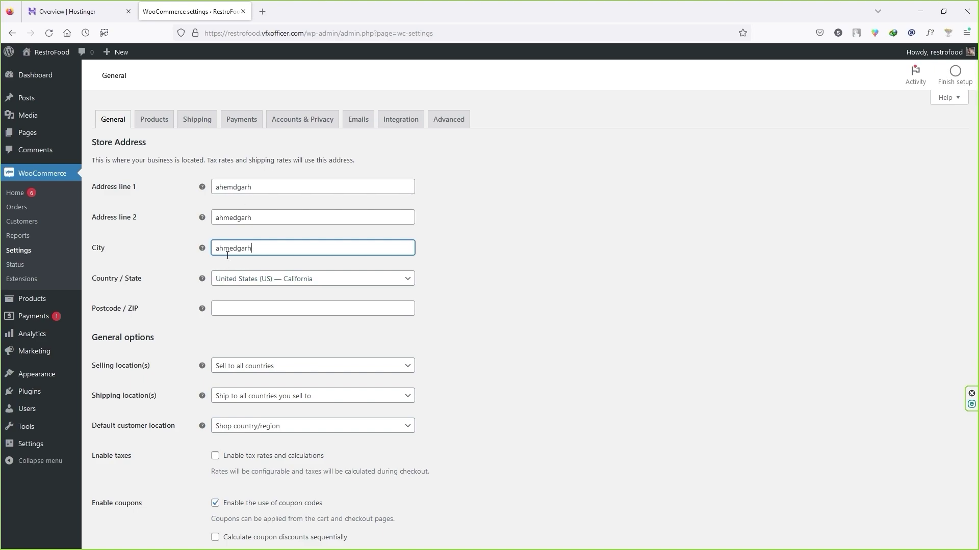
# Set Country / State to India — Punjab and the postcode to 148021.
pyautogui.click(264, 279)
pyautogui.click(257, 297)
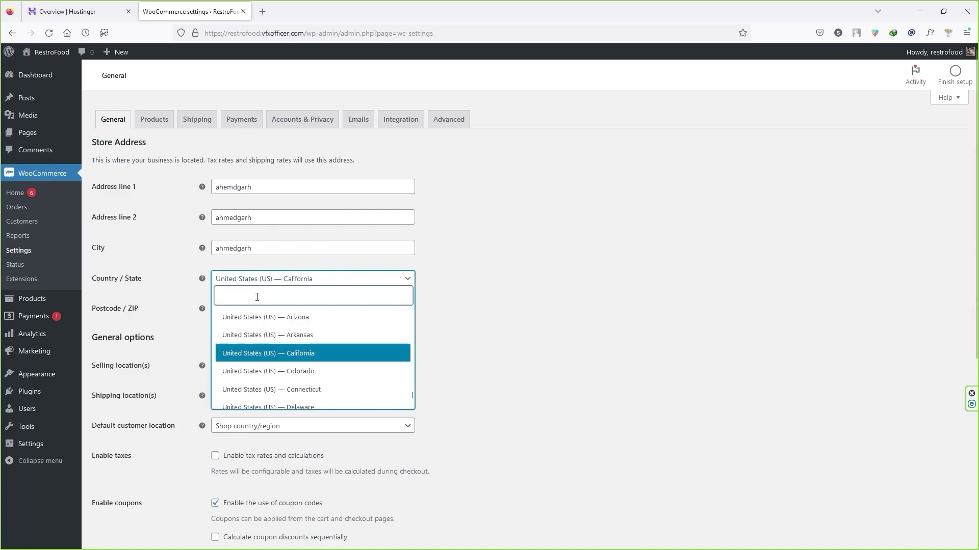
pyautogui.write('pu')
pyautogui.click(265, 336)
pyautogui.click(252, 312)
pyautogui.write('148021')
# Tick Enable tax rates and calculations and look over the coupon options below.
pyautogui.scroll(-3, 151, 358)
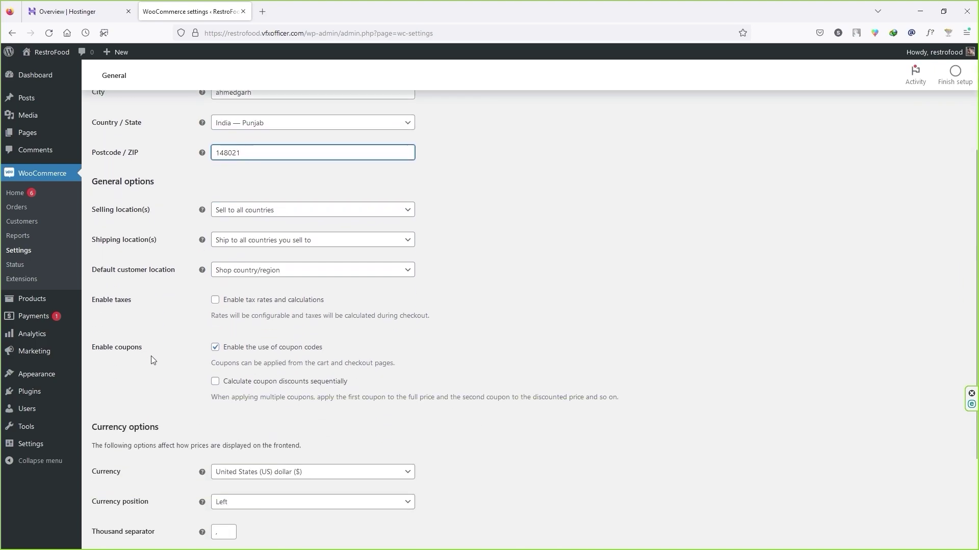
pyautogui.click(215, 300)
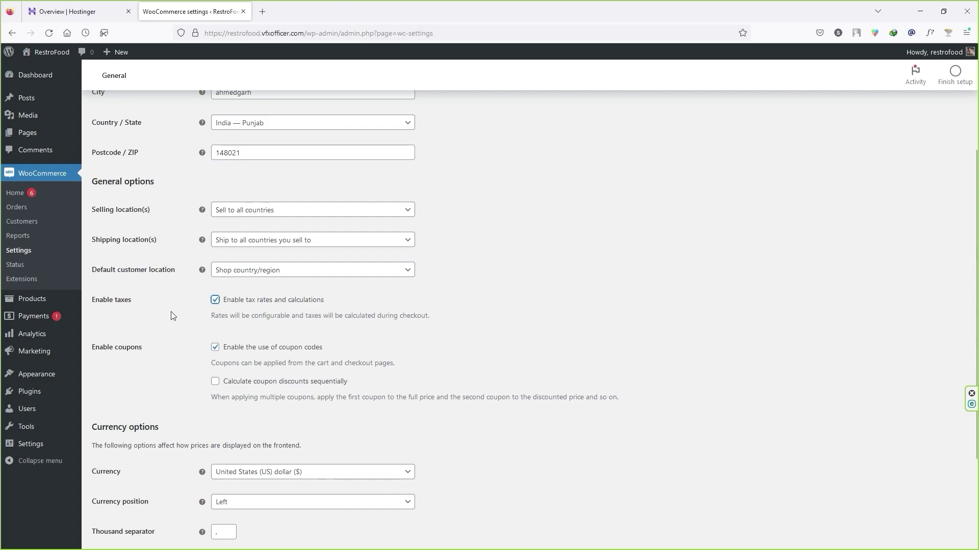
pyautogui.scroll(-2, 172, 313)
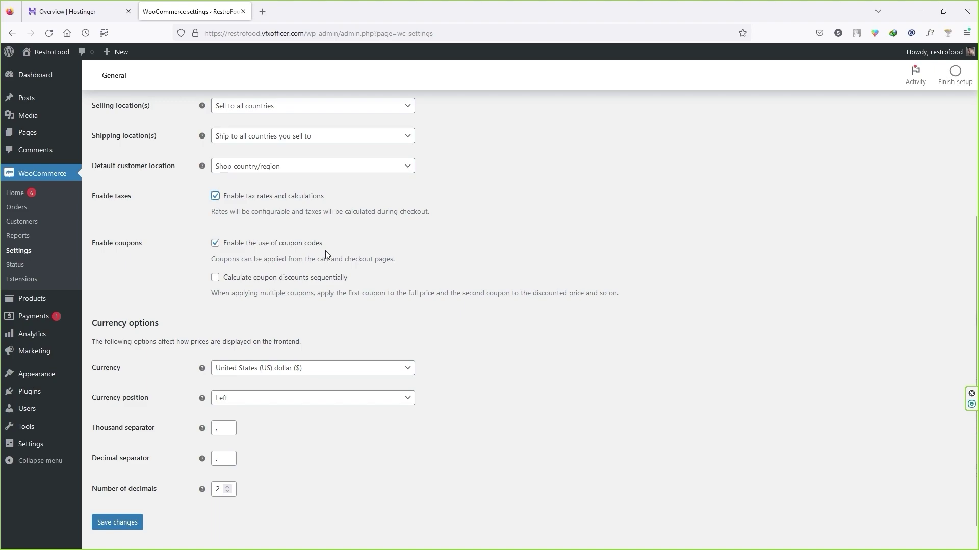
pyautogui.moveTo(324, 244); pyautogui.dragTo(275, 244)
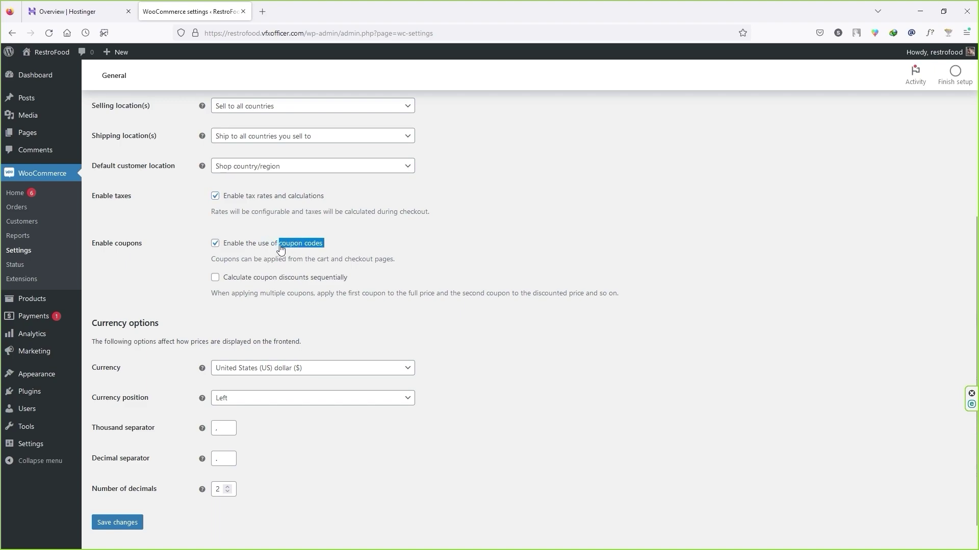
pyautogui.click(288, 252)
pyautogui.scroll(-1, 181, 203)
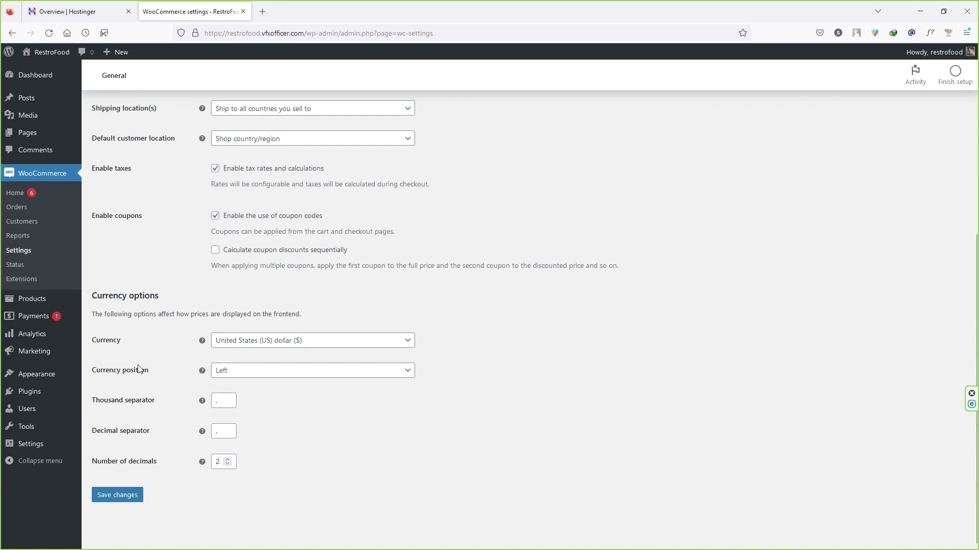
# Pick Indian rupee (₹) from the Currency list by searching 'indi', then save the settings.
pyautogui.click(295, 346)
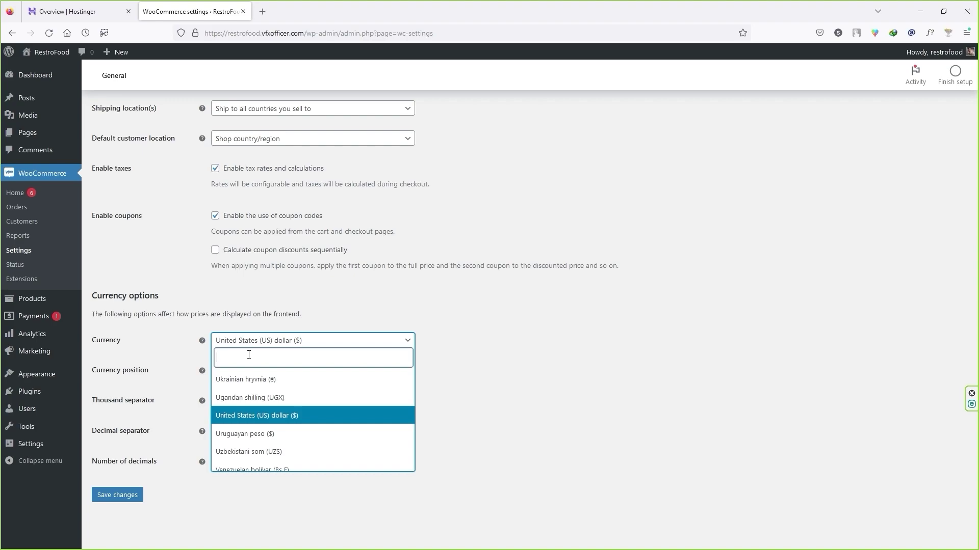
pyautogui.write('indi')
pyautogui.press('Return')
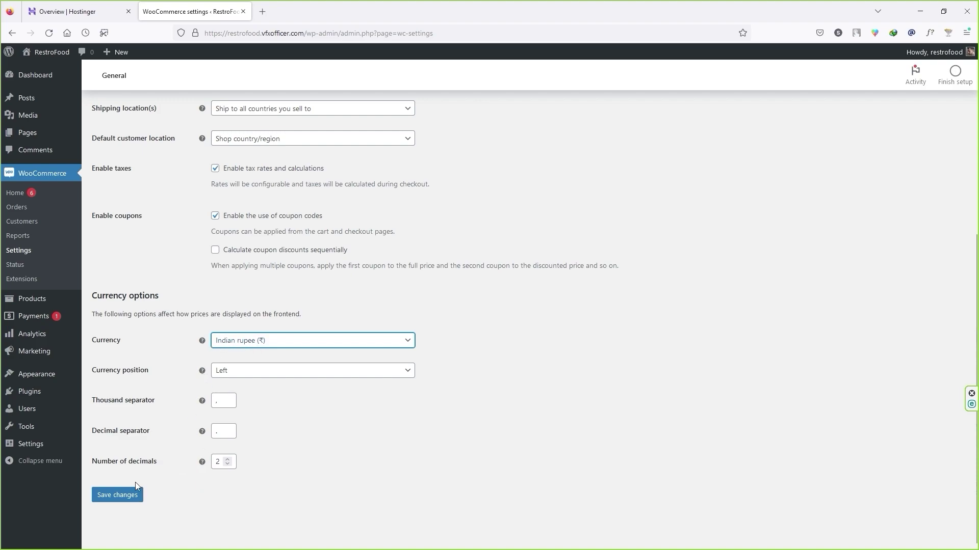
pyautogui.click(136, 500)
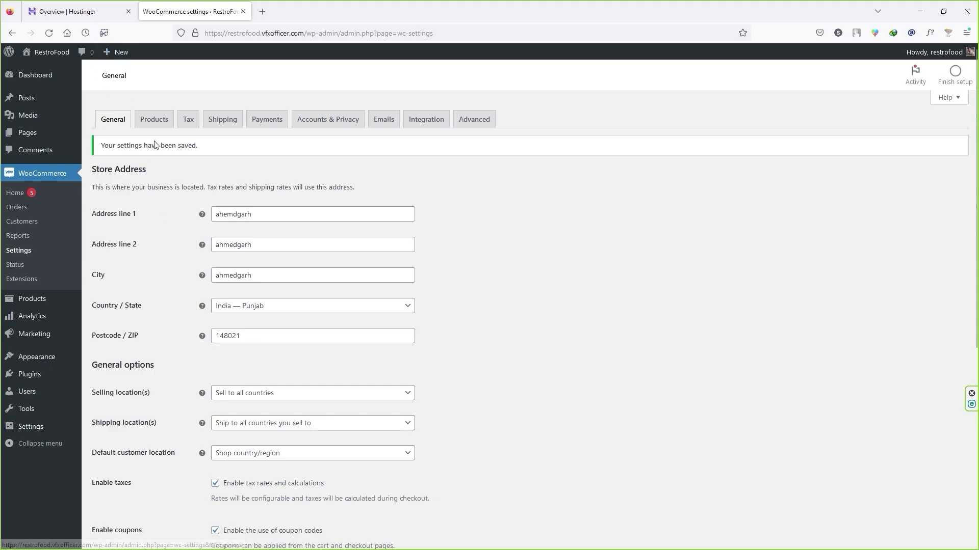
# On the Tax tab, replace the additional tax classes with 'GST 5%', save, and open its rates table.
pyautogui.click(192, 123)
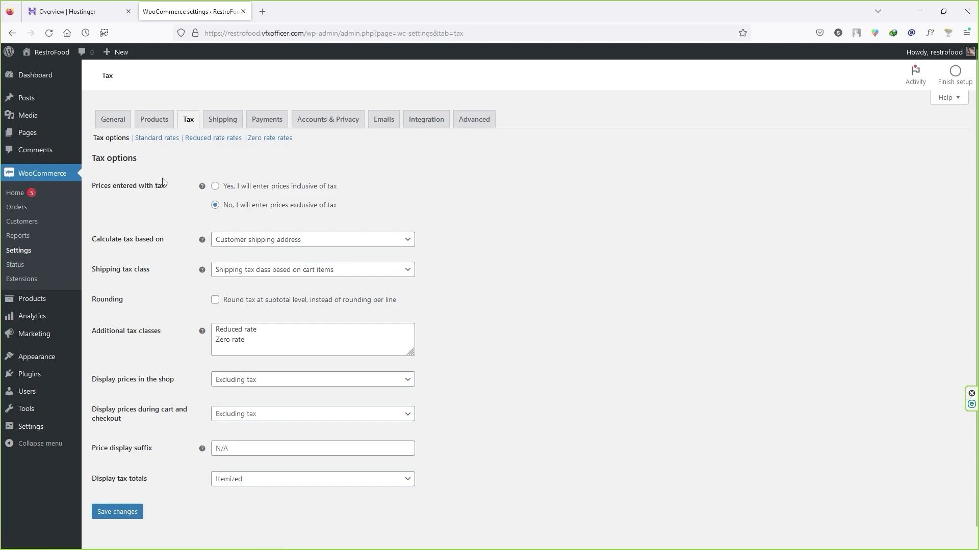
pyautogui.scroll(-1, 163, 182)
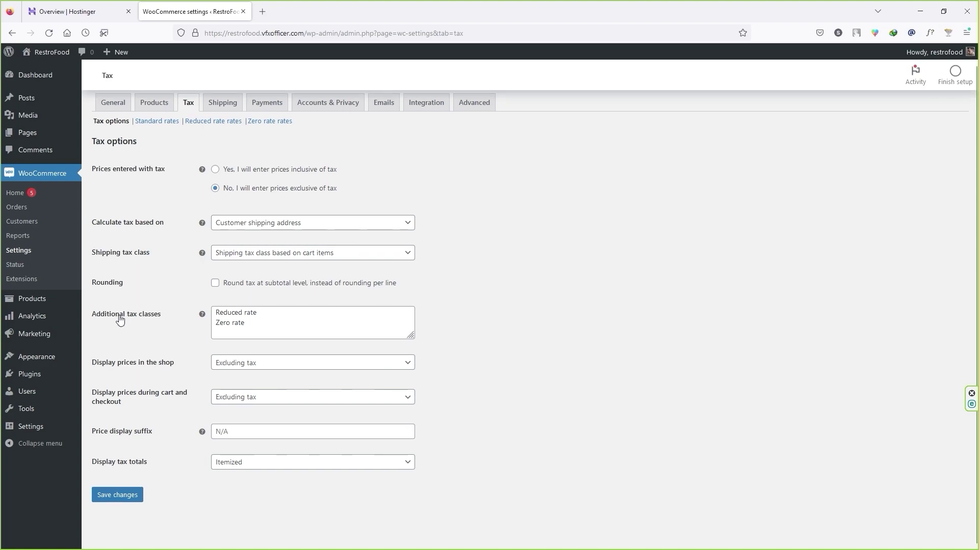
pyautogui.moveTo(279, 320); pyautogui.dragTo(207, 315)
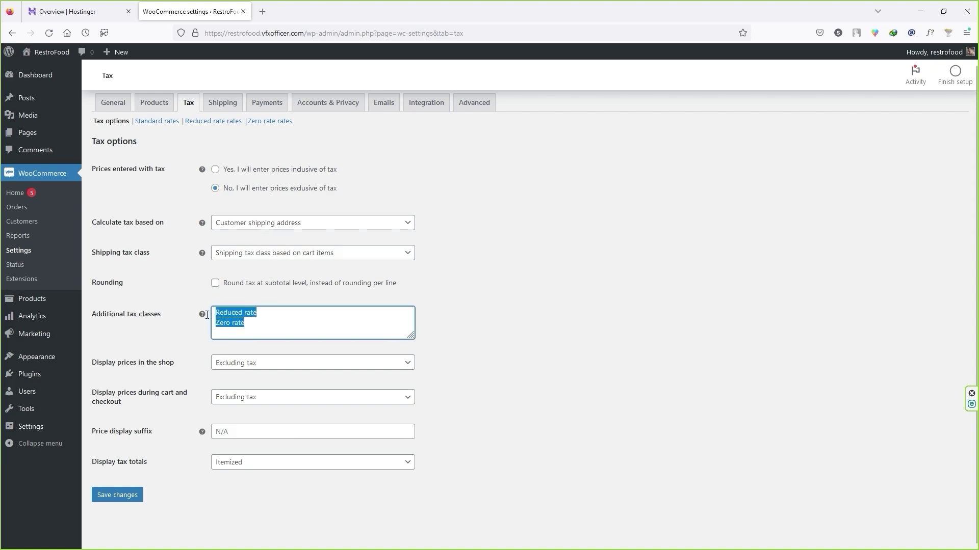
pyautogui.press('BackSpace')
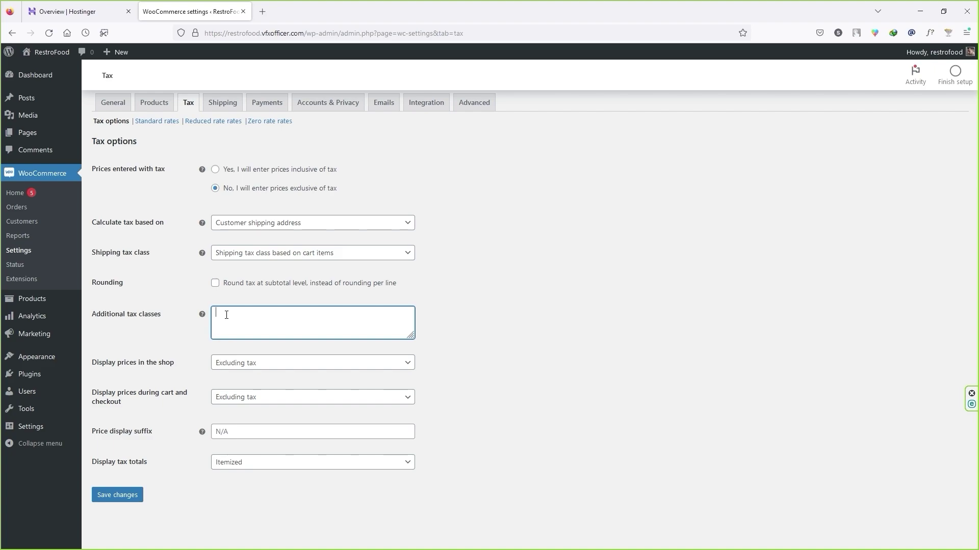
pyautogui.write('GST 5%')
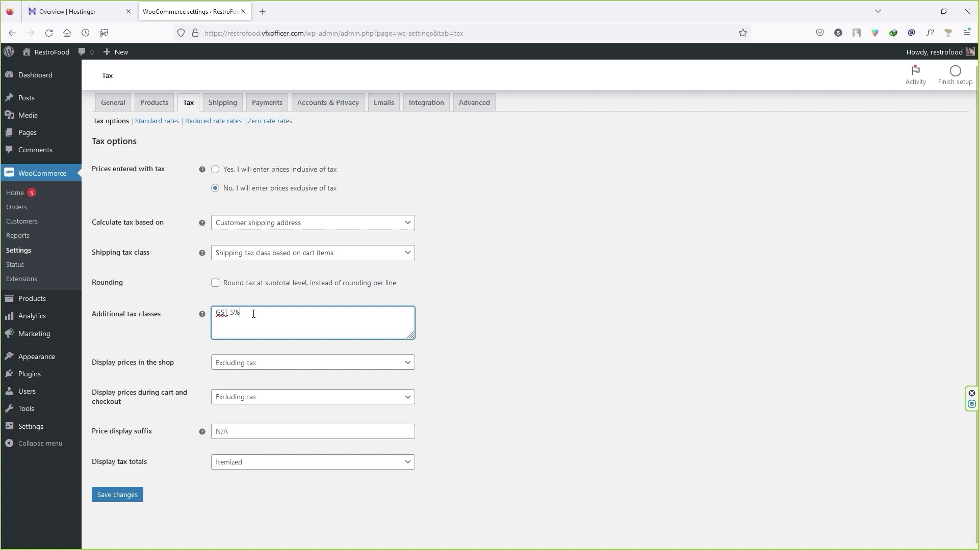
pyautogui.click(127, 501)
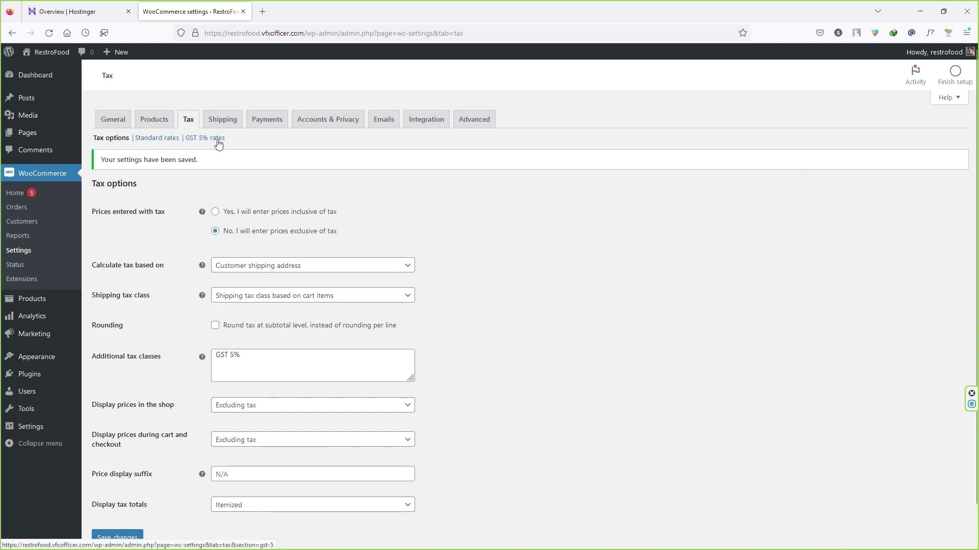
pyautogui.click(206, 138)
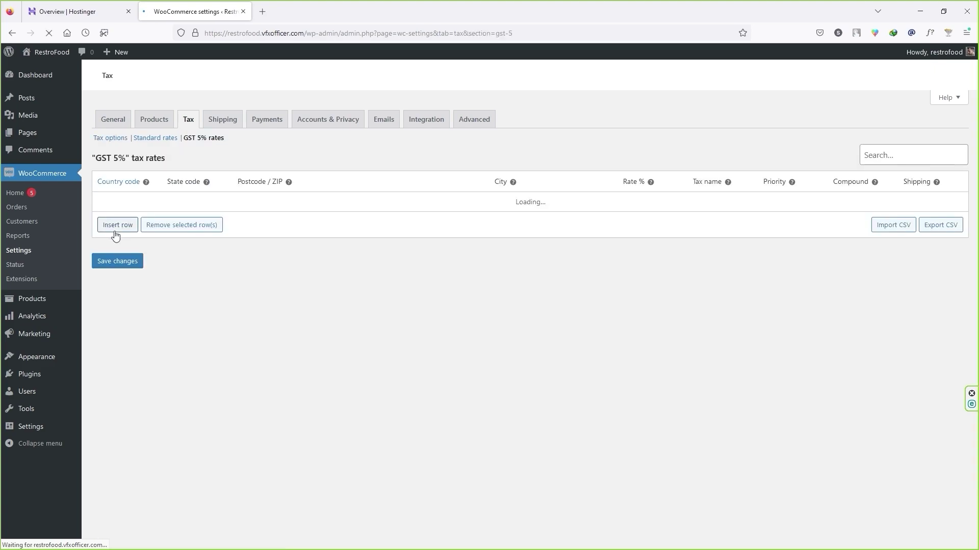
# Insert a GST tax rate row with country code IN and rate 5%, then save.
pyautogui.click(118, 226)
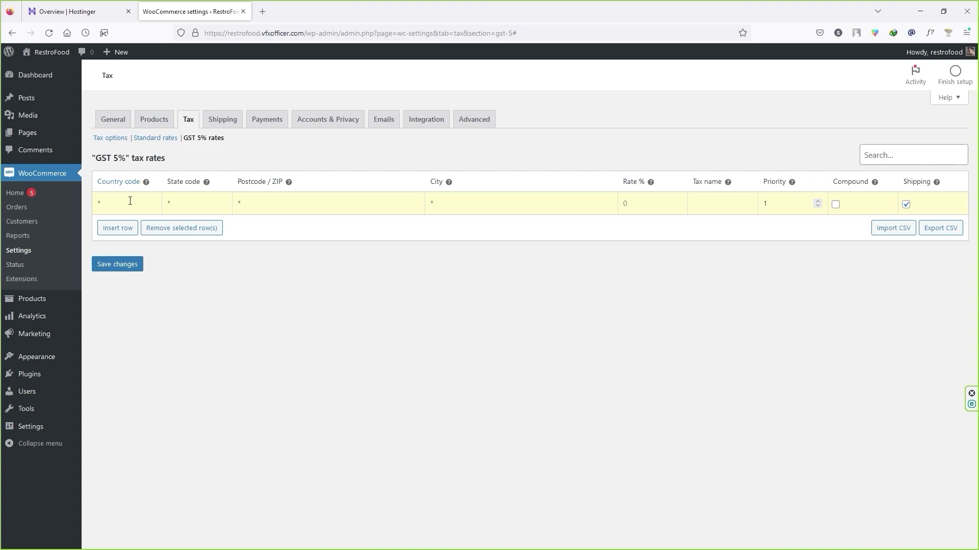
pyautogui.write('IN')
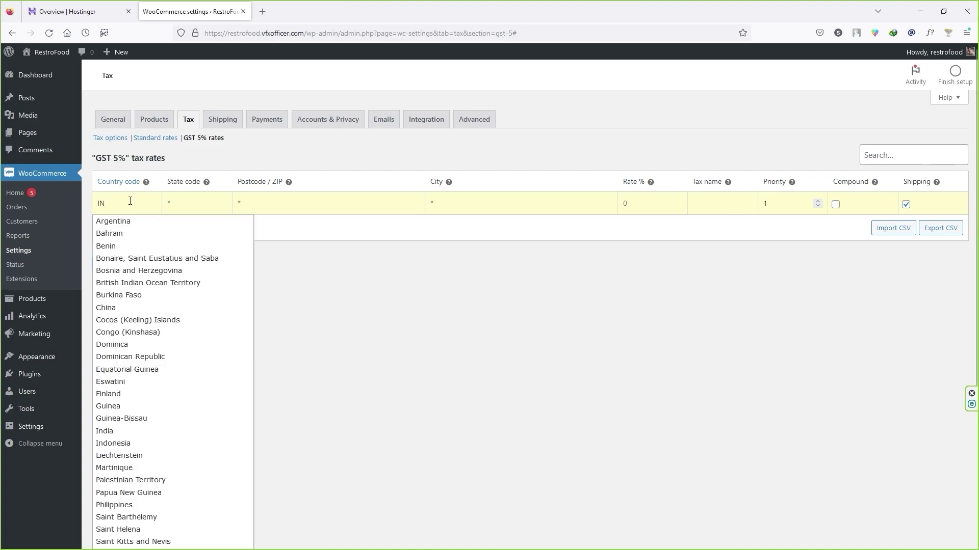
pyautogui.click(112, 432)
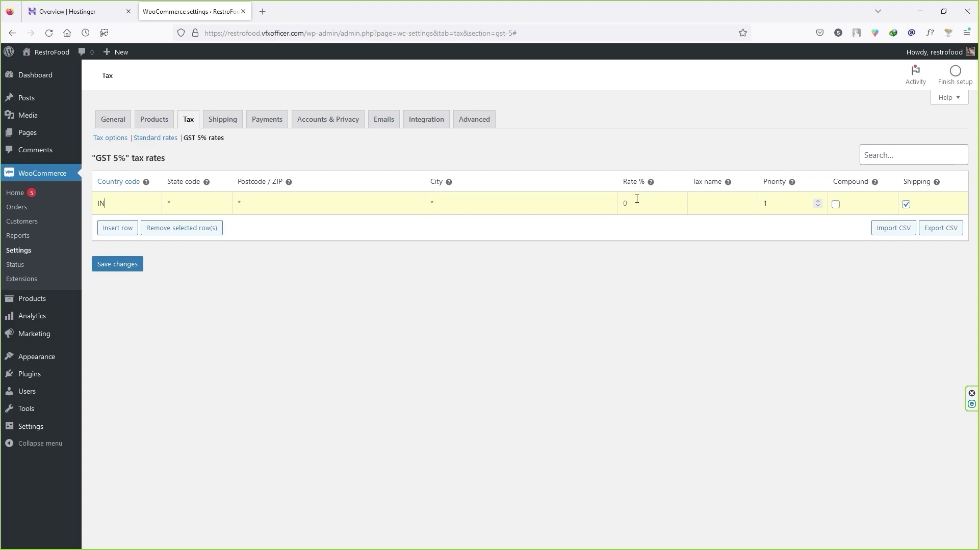
pyautogui.write('5%')
pyautogui.click(120, 265)
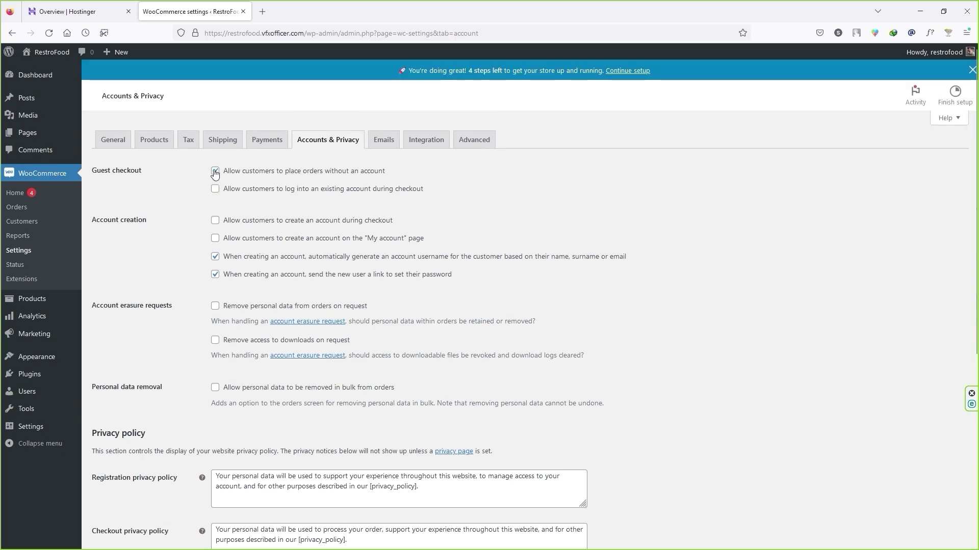
# Allow checkout login and account creation, disable auto-generated usernames and password links, and save.
pyautogui.click(215, 189)
pyautogui.click(215, 221)
pyautogui.click(215, 238)
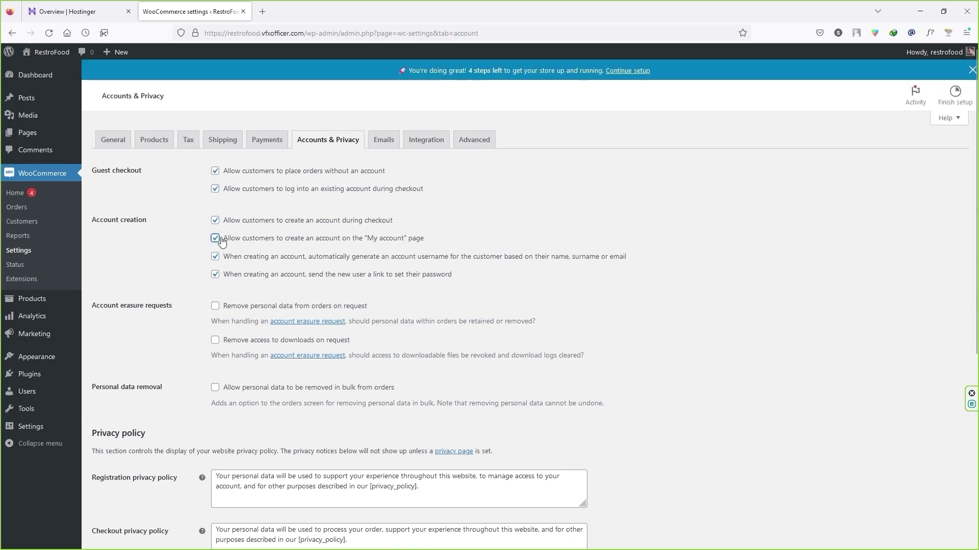
pyautogui.click(215, 257)
pyautogui.click(215, 275)
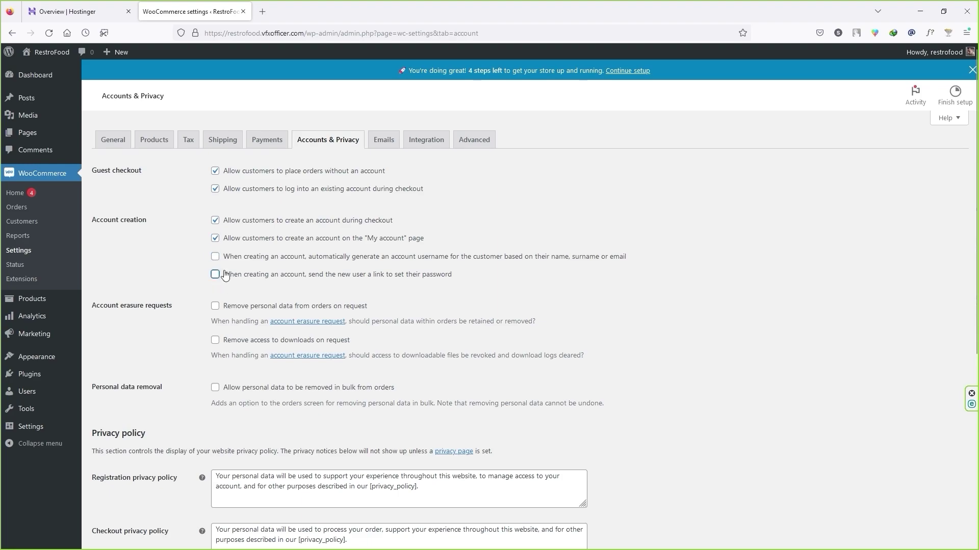
pyautogui.scroll(-5, 169, 270)
pyautogui.scroll(-1, 169, 273)
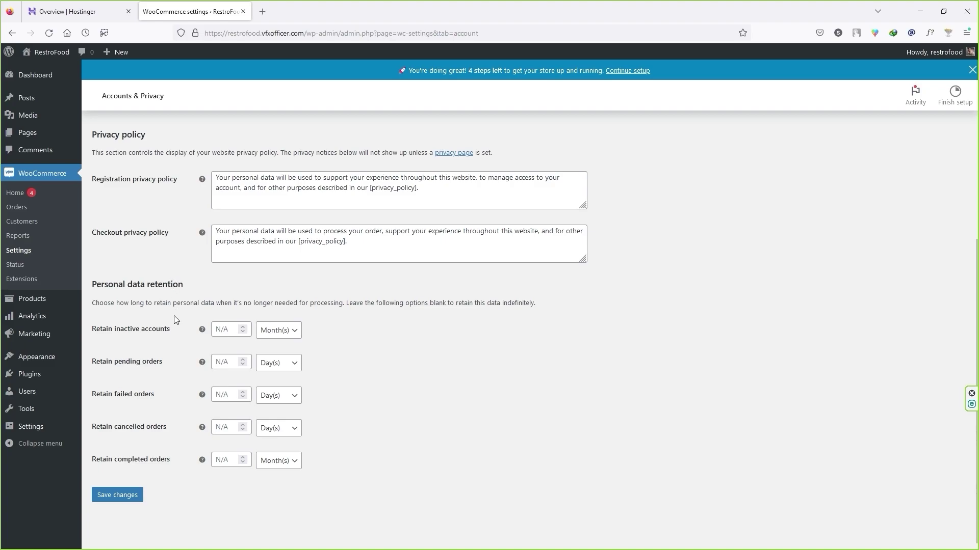
pyautogui.click(125, 496)
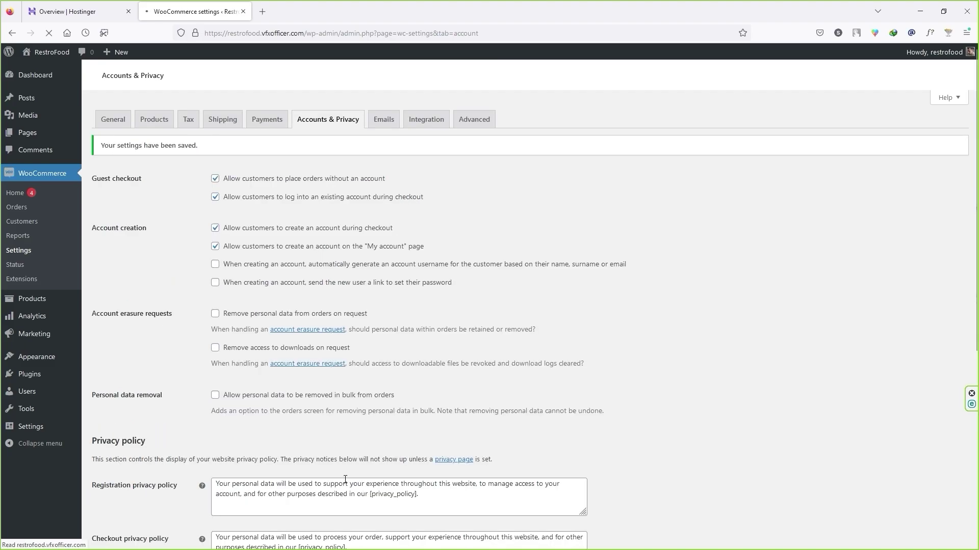
pyautogui.click(383, 123)
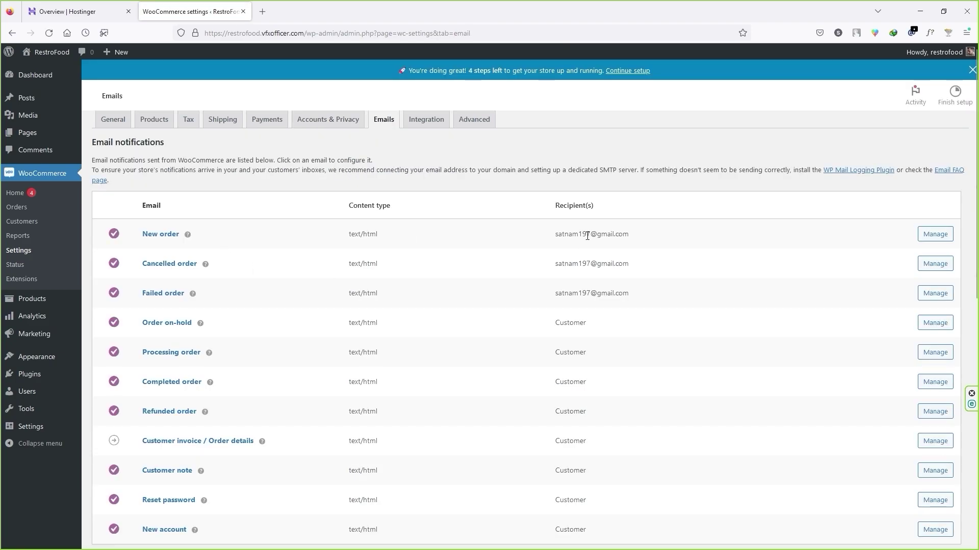
# Check the recipient address in the New order email notification's settings.
pyautogui.moveTo(587, 236); pyautogui.dragTo(615, 283)
pyautogui.click(623, 283)
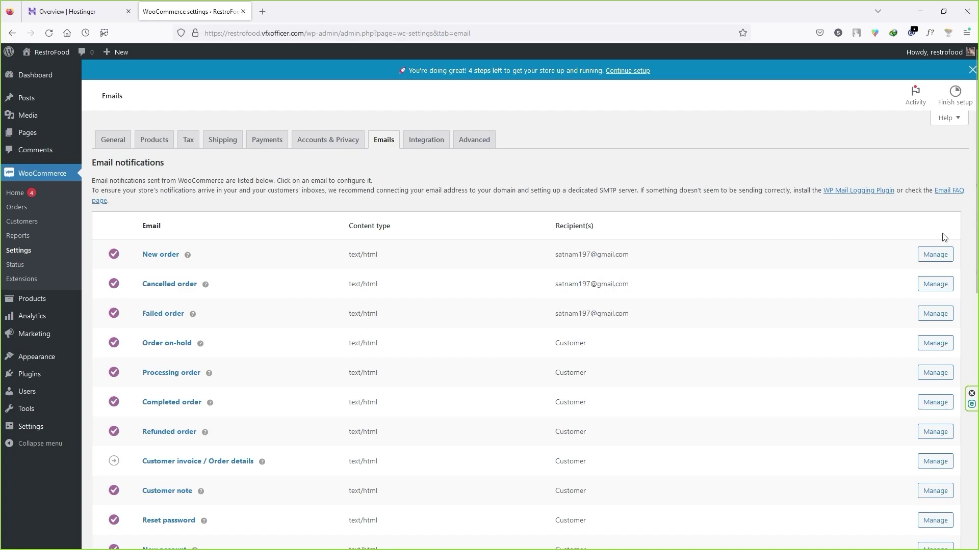
pyautogui.click(935, 254)
pyautogui.tripleClick(296, 221)
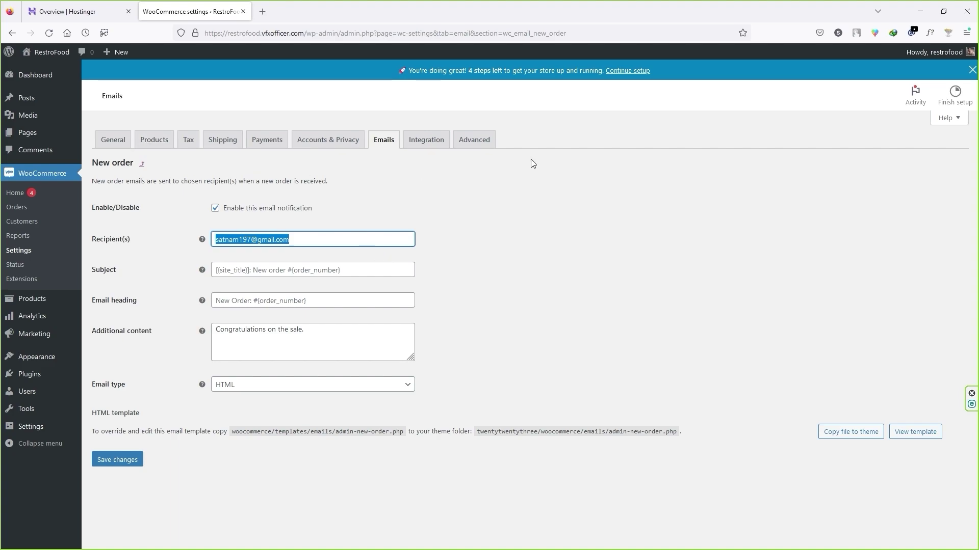
pyautogui.click(274, 145)
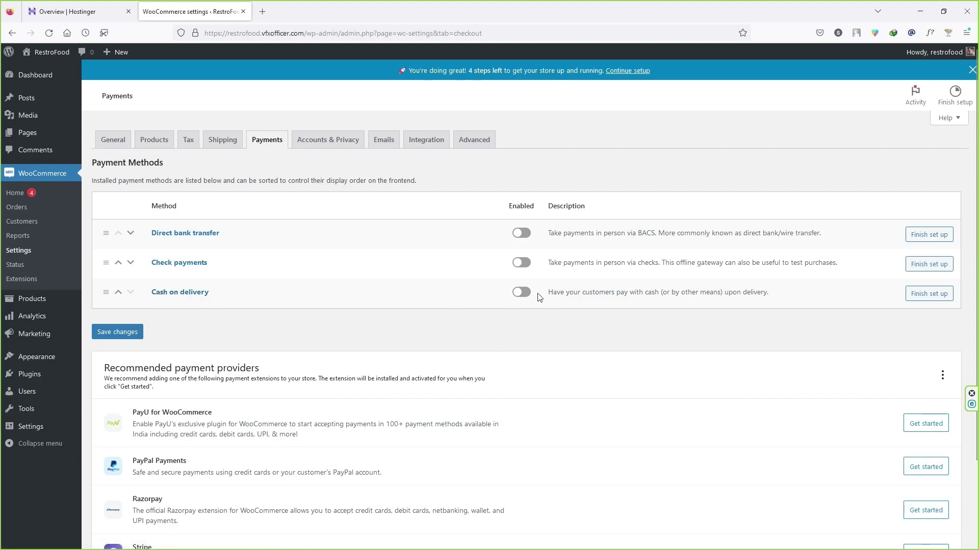
# Enable Cash on delivery, save, and save its settings with no shipping methods restricted.
pyautogui.click(524, 293)
pyautogui.click(124, 331)
pyautogui.click(935, 321)
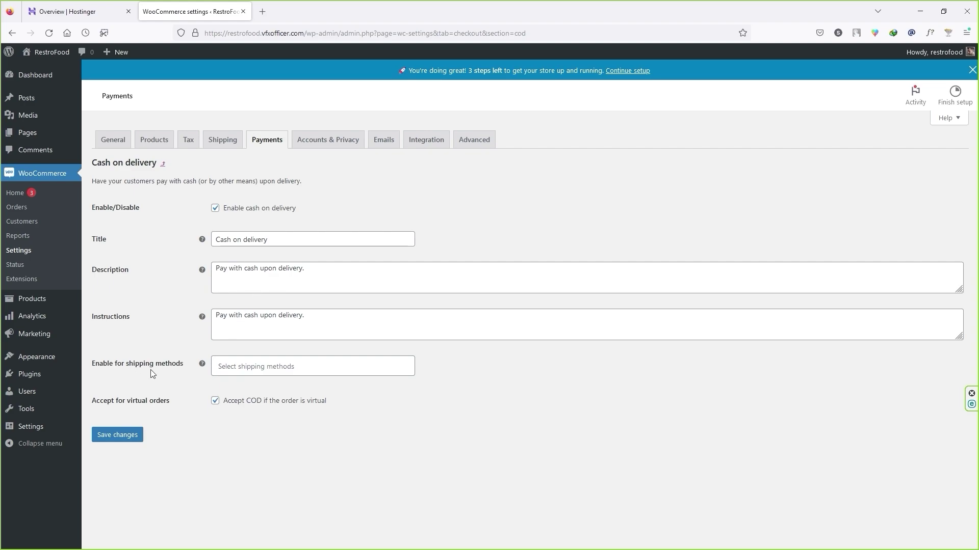
pyautogui.click(255, 368)
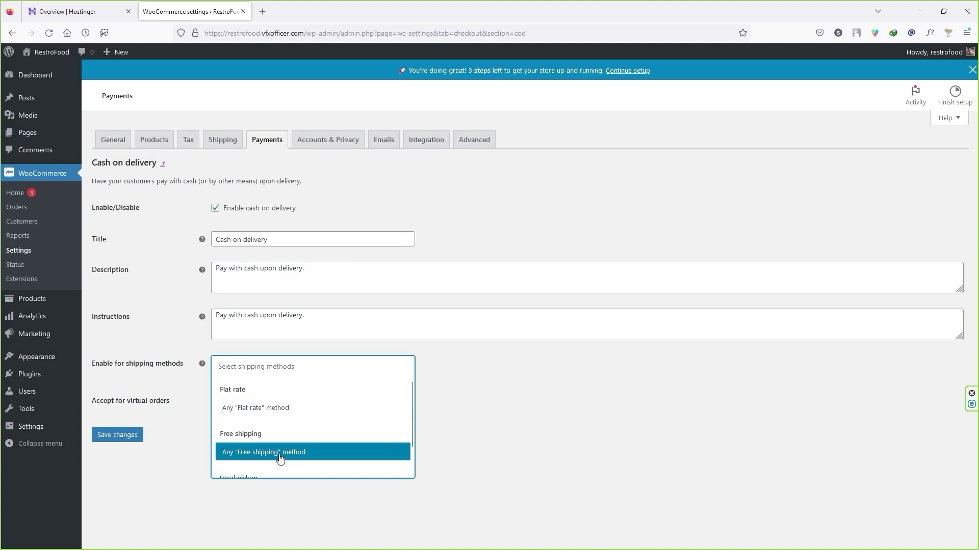
pyautogui.click(166, 372)
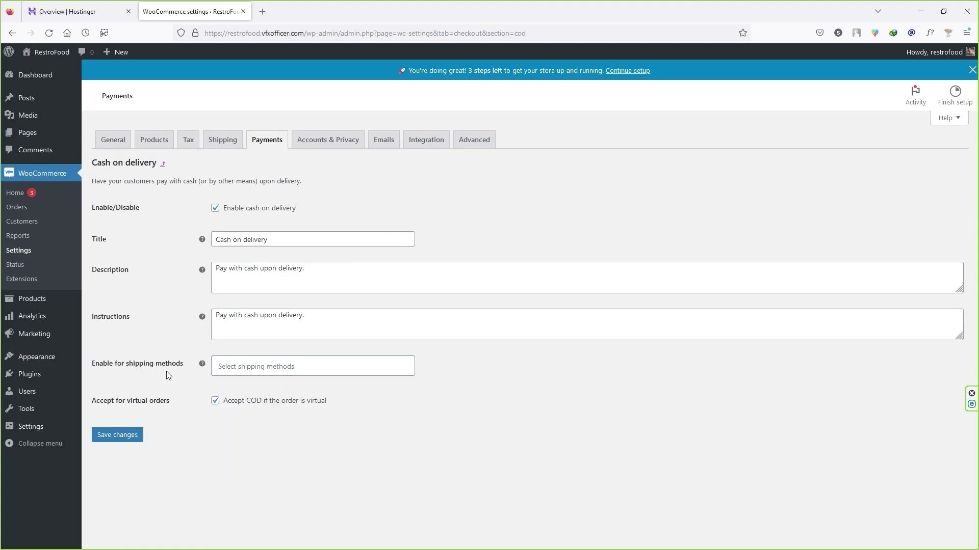
pyautogui.click(125, 440)
pyautogui.click(163, 174)
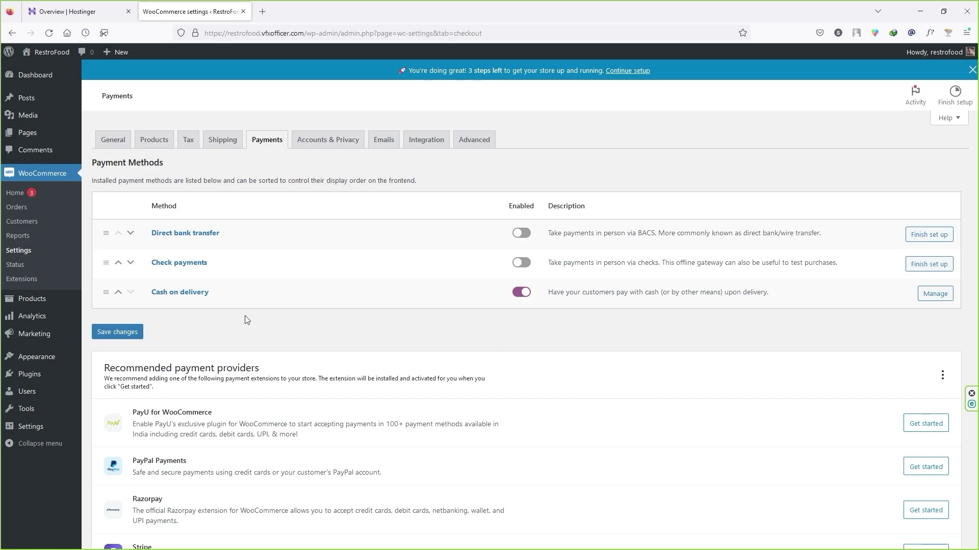
# Scroll through the payment methods list to review the enabled methods.
pyautogui.scroll(-2, 246, 320)
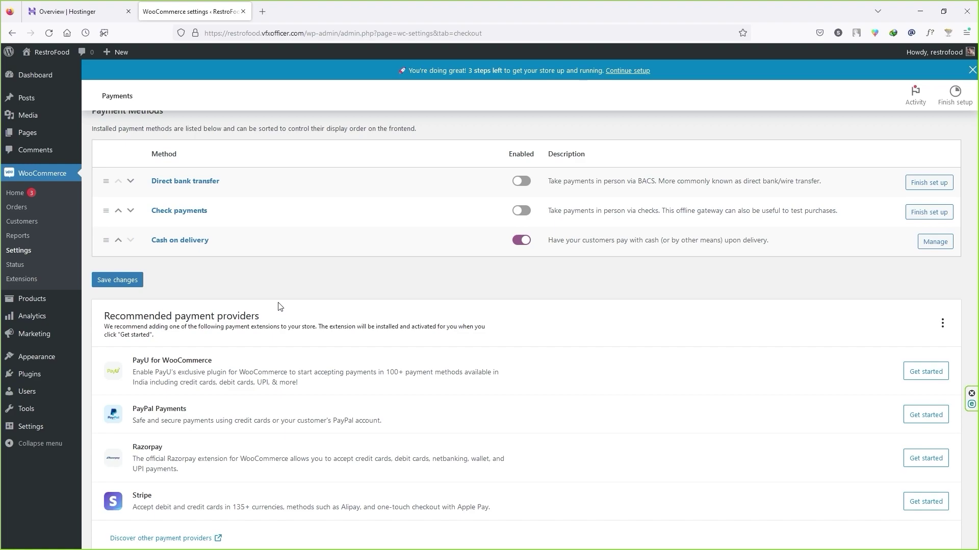
pyautogui.scroll(2, 280, 307)
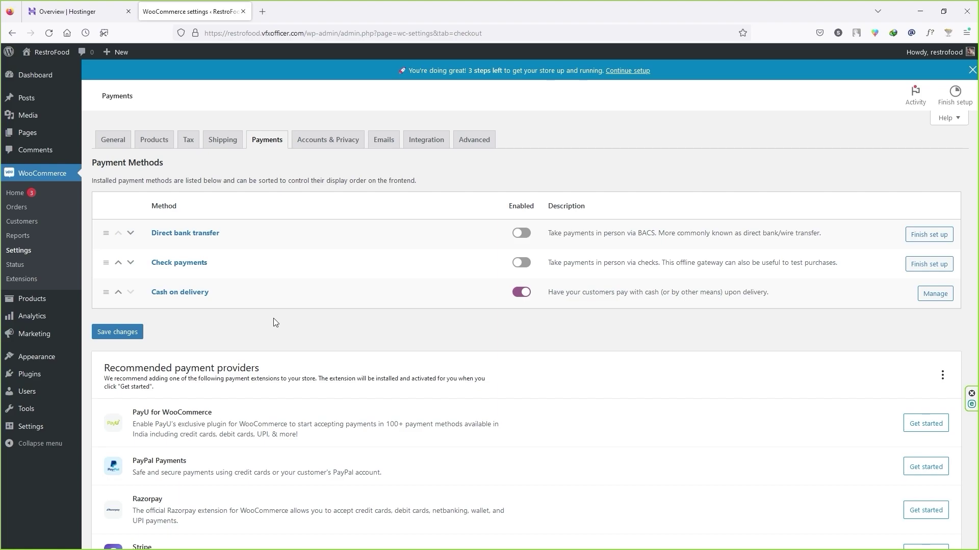
pyautogui.scroll(-1, 294, 322)
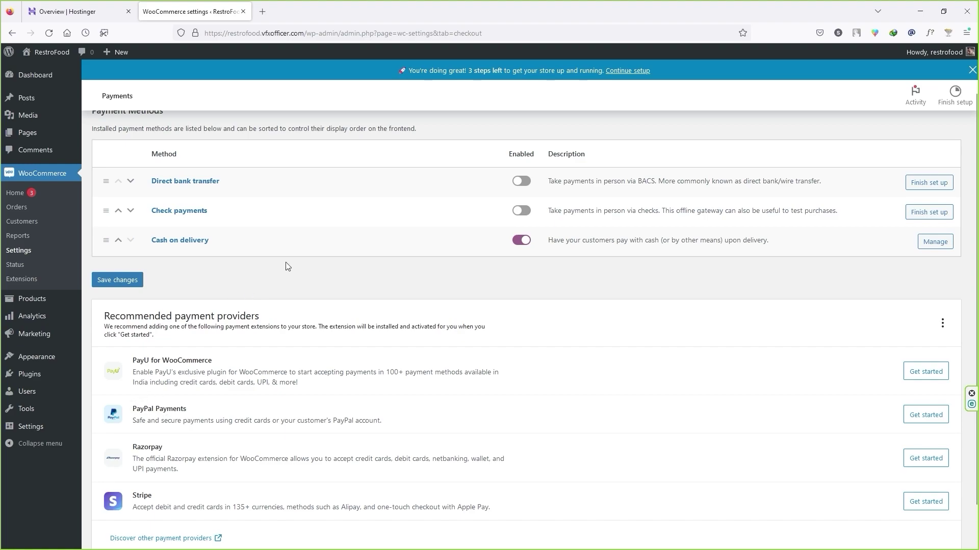
pyautogui.moveTo(28, 376)
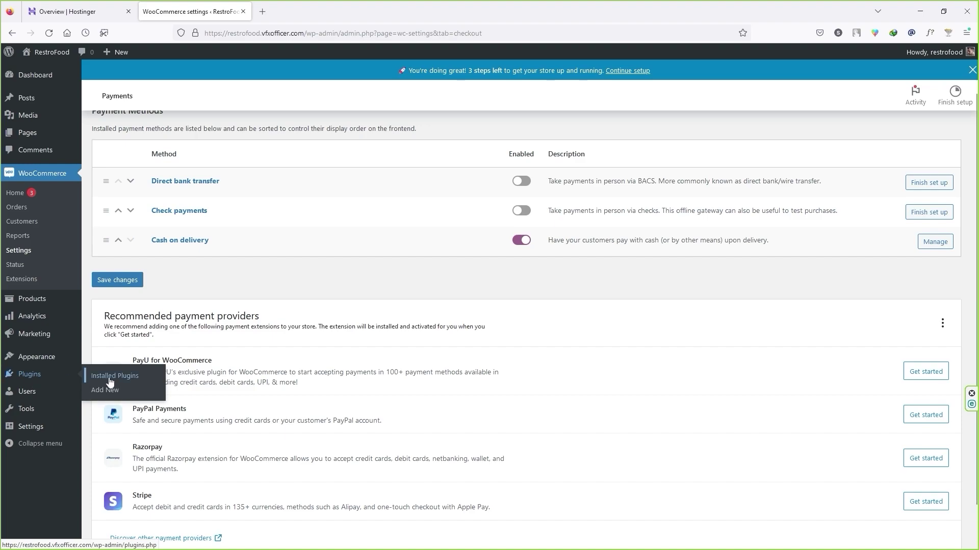
# In a new Add Plugins tab, search 'paypal' and install and activate Payment Plugins for PayPal.
pyautogui.rightClick(119, 395)
pyautogui.click(161, 201)
pyautogui.click(315, 4)
pyautogui.click(876, 101)
pyautogui.write('paypal')
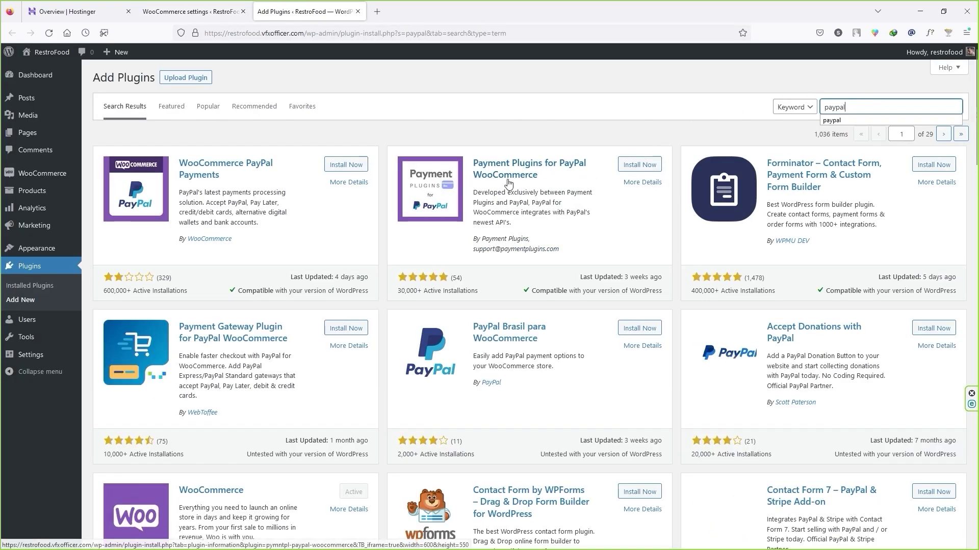
pyautogui.click(639, 164)
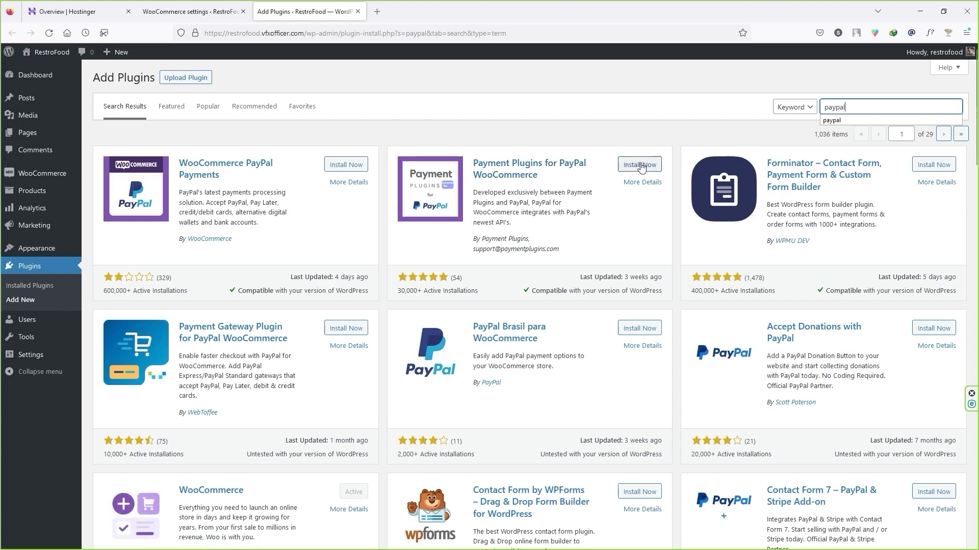
pyautogui.click(644, 165)
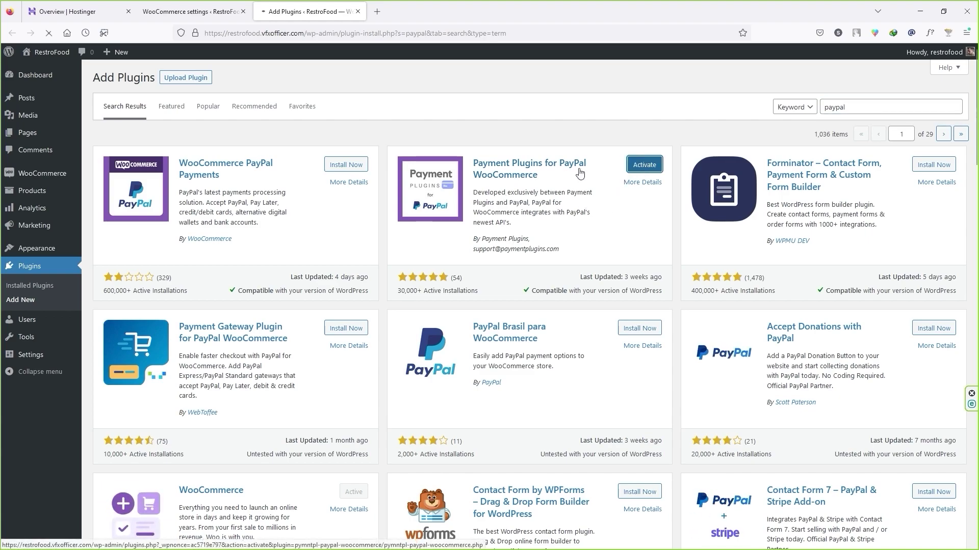
# Refresh the payment methods, enable PayPal Gateway, save, and open its settings.
pyautogui.click(358, 11)
pyautogui.scroll(2, 262, 267)
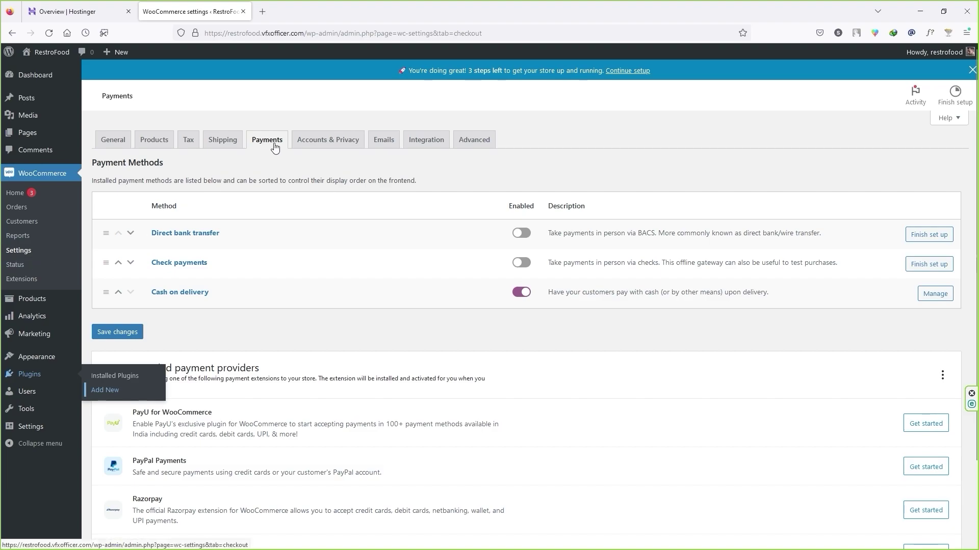
pyautogui.click(49, 33)
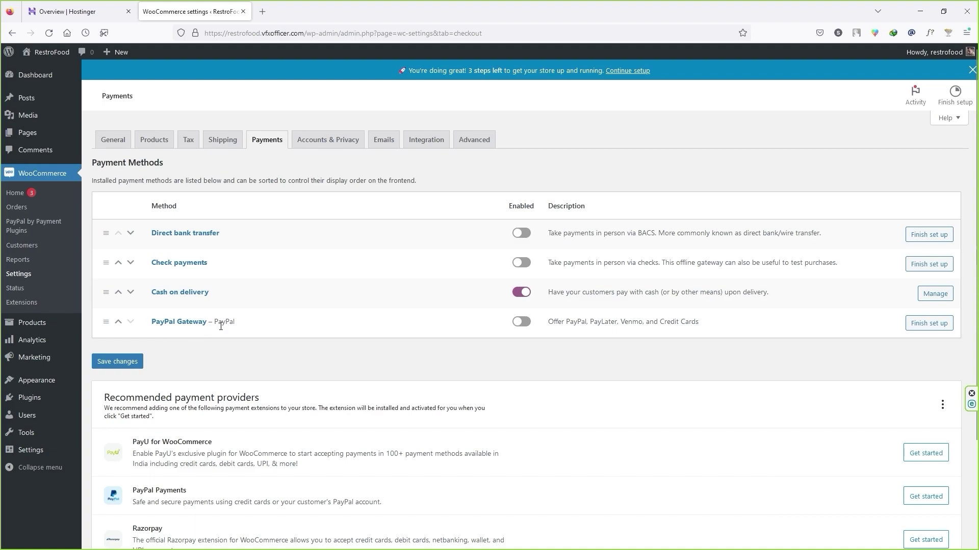
pyautogui.click(525, 326)
pyautogui.click(121, 363)
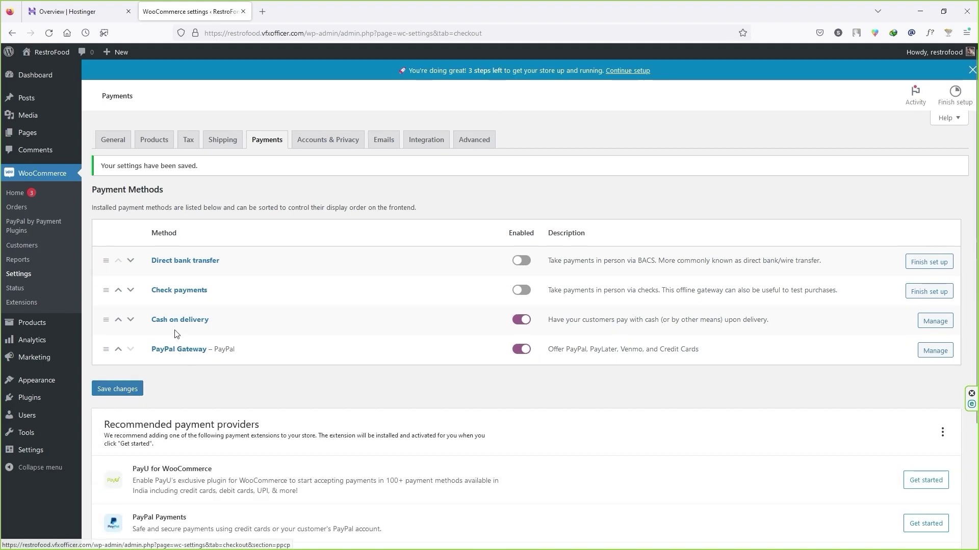
pyautogui.click(935, 351)
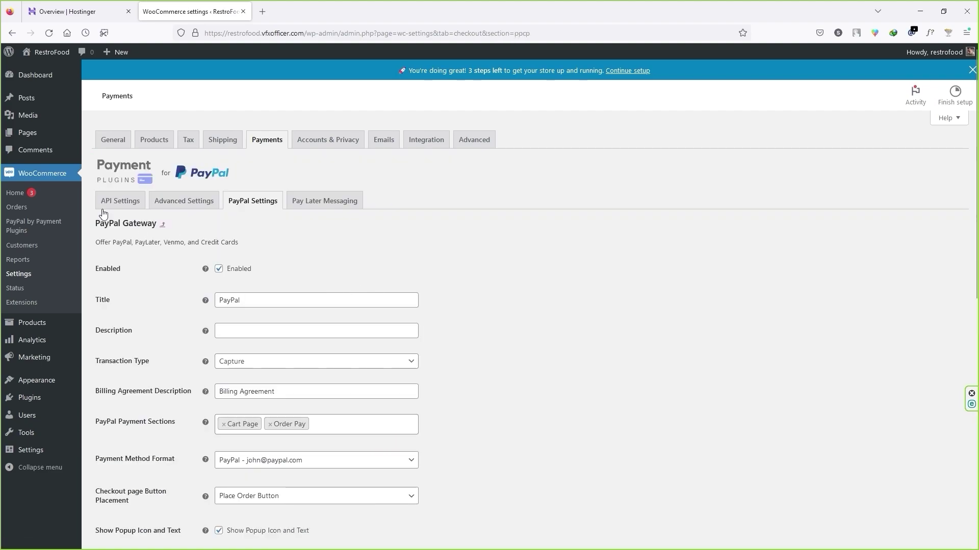
# Open the PayPal plugin's API Settings and start Click to Connect, then close the PayPal popup.
pyautogui.click(111, 206)
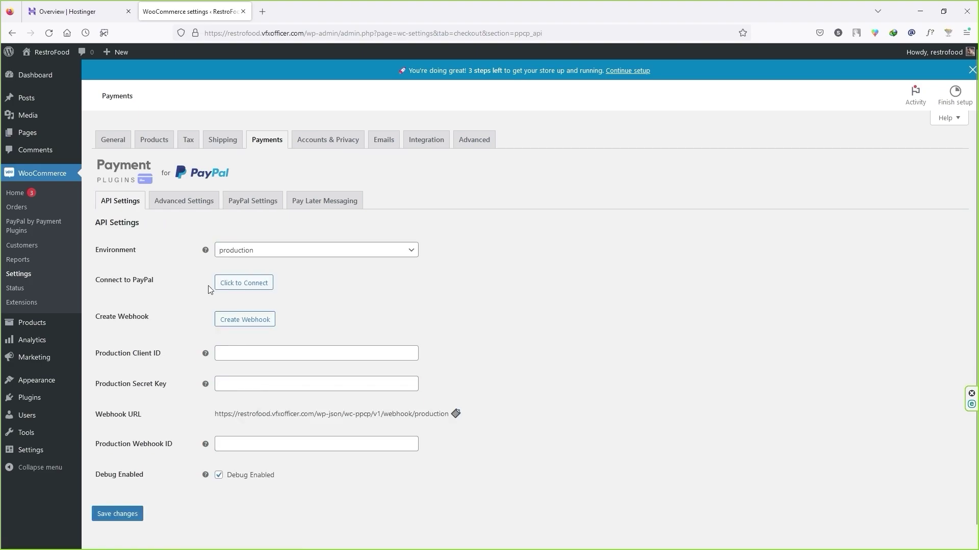
pyautogui.click(260, 291)
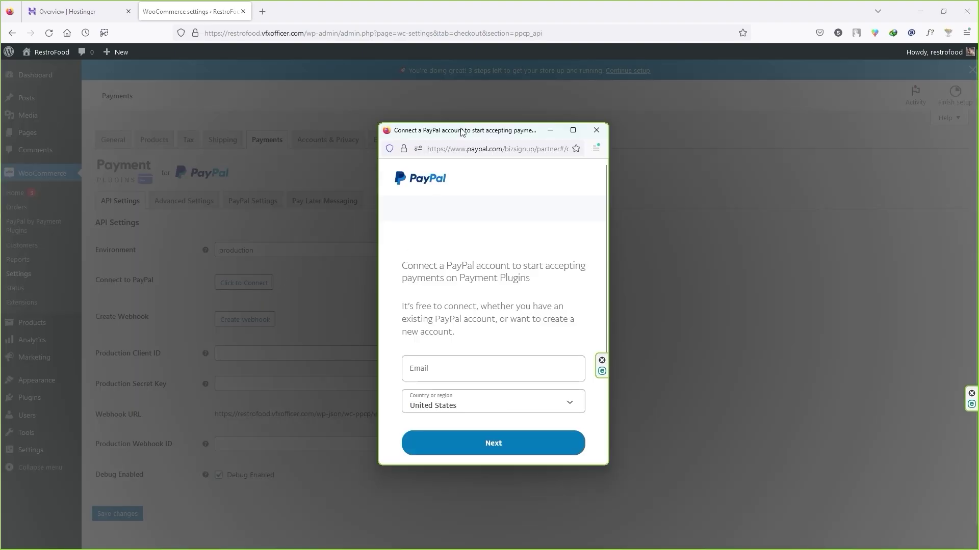
pyautogui.scroll(-1, 449, 265)
pyautogui.click(439, 318)
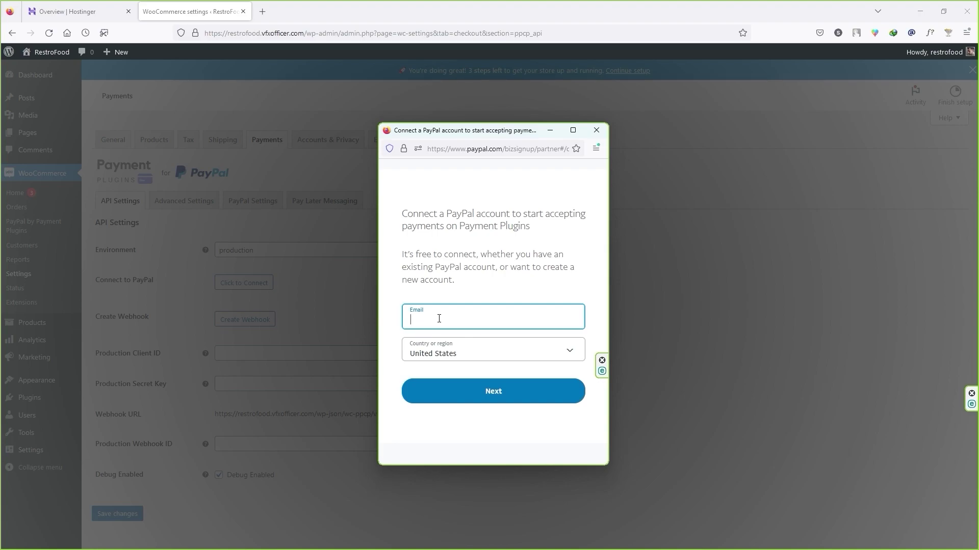
pyautogui.scroll(1, 440, 318)
pyautogui.scroll(-3, 512, 431)
pyautogui.scroll(2, 497, 393)
pyautogui.scroll(-2, 502, 381)
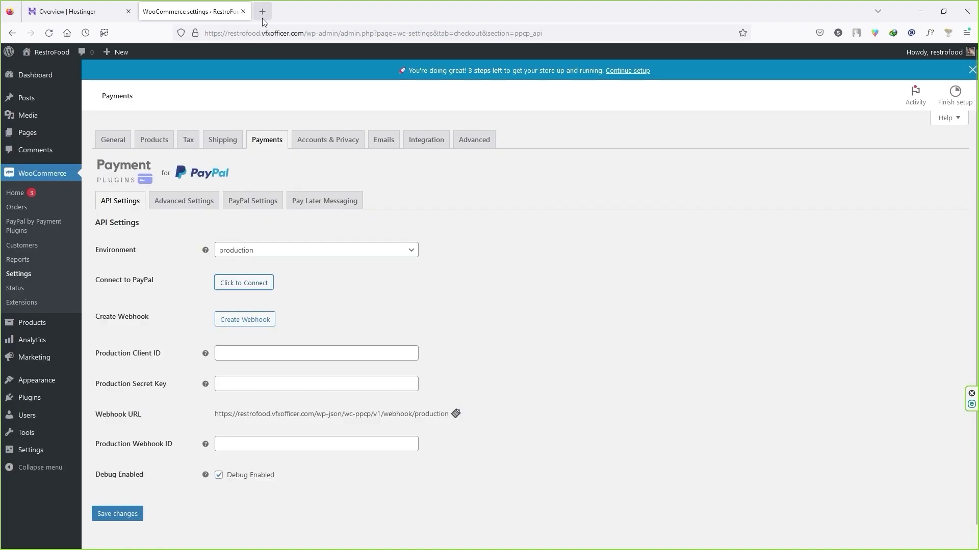
# Sign in to paypal.com in a new tab with the authenticator code, then close that tab.
pyautogui.click(263, 11)
pyautogui.write('p')
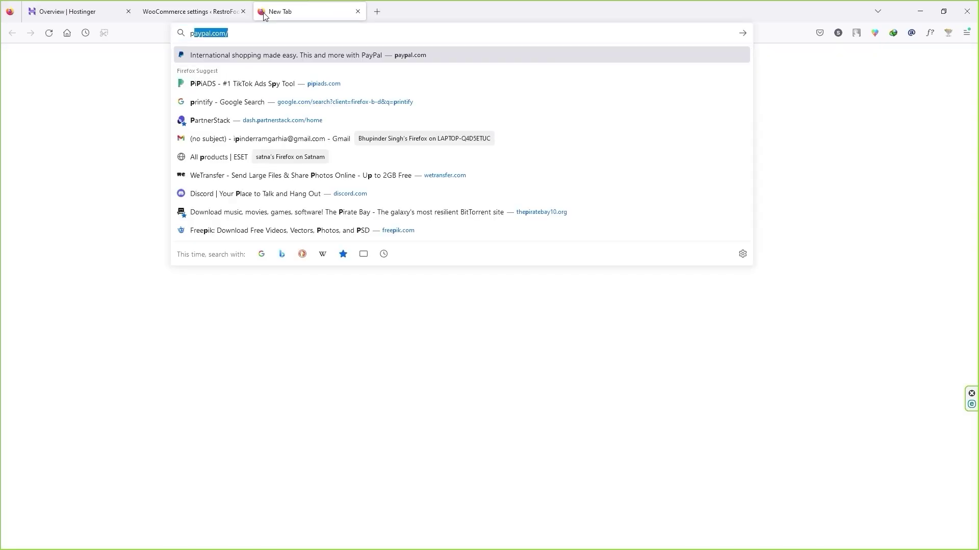
pyautogui.press('Return')
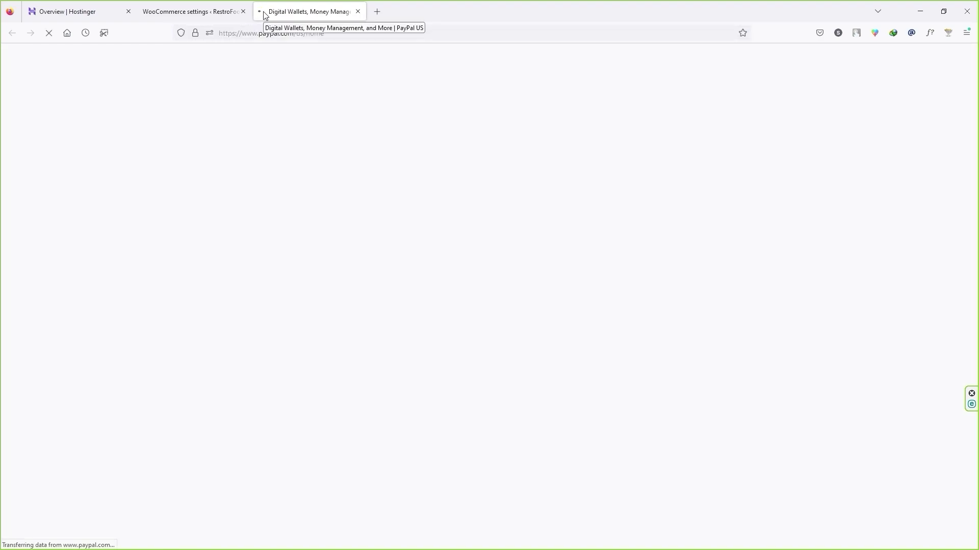
pyautogui.click(718, 119)
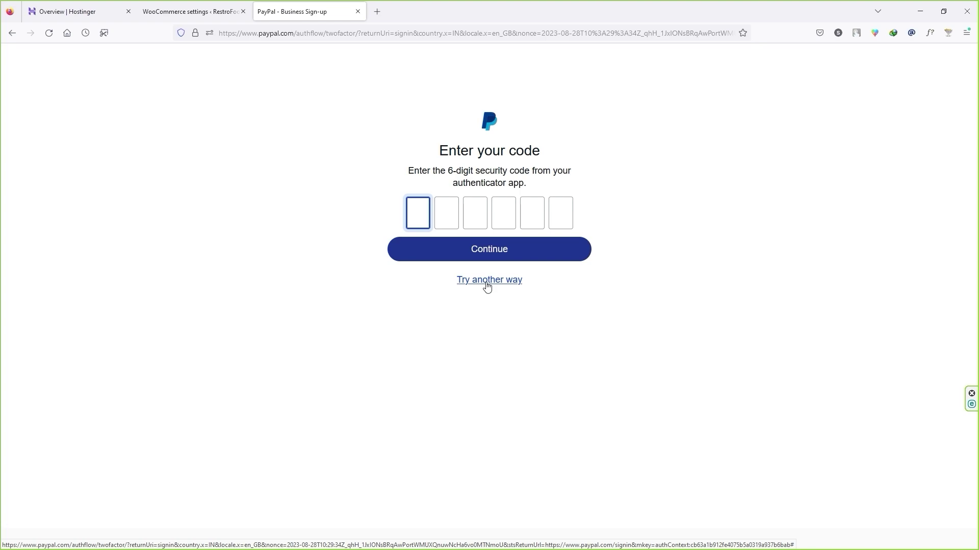
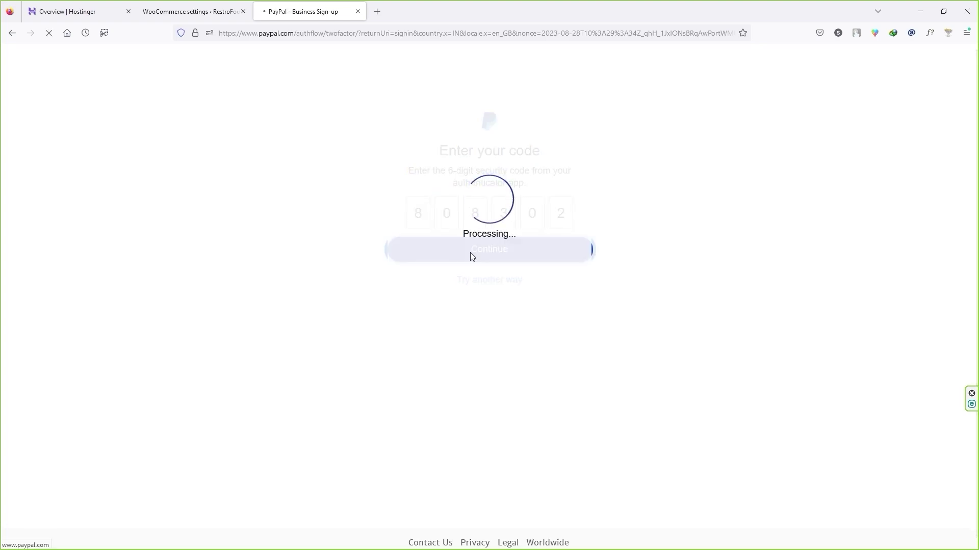
pyautogui.click(357, 11)
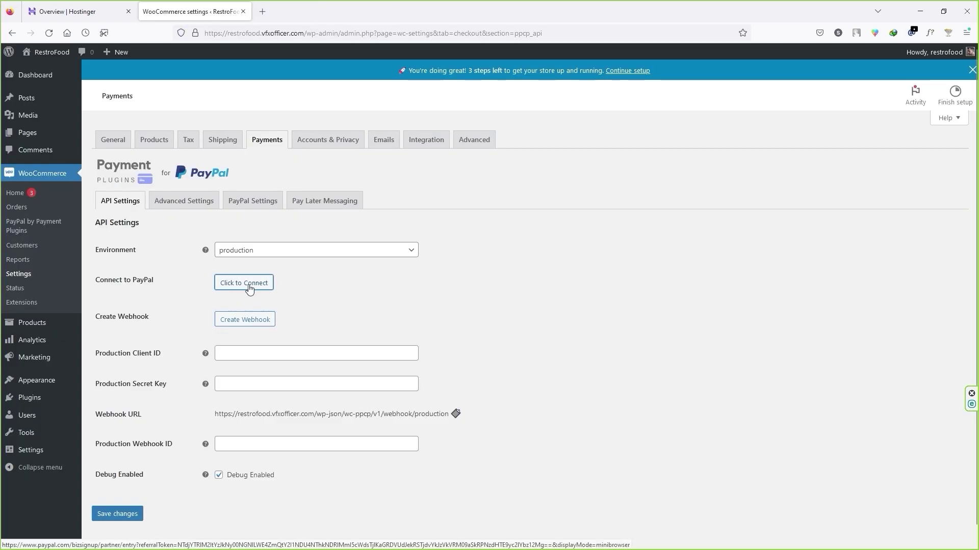
# Restart Click to Connect, enter the PayPal account e-mail and choose India as the country.
pyautogui.click(249, 284)
pyautogui.click(438, 236)
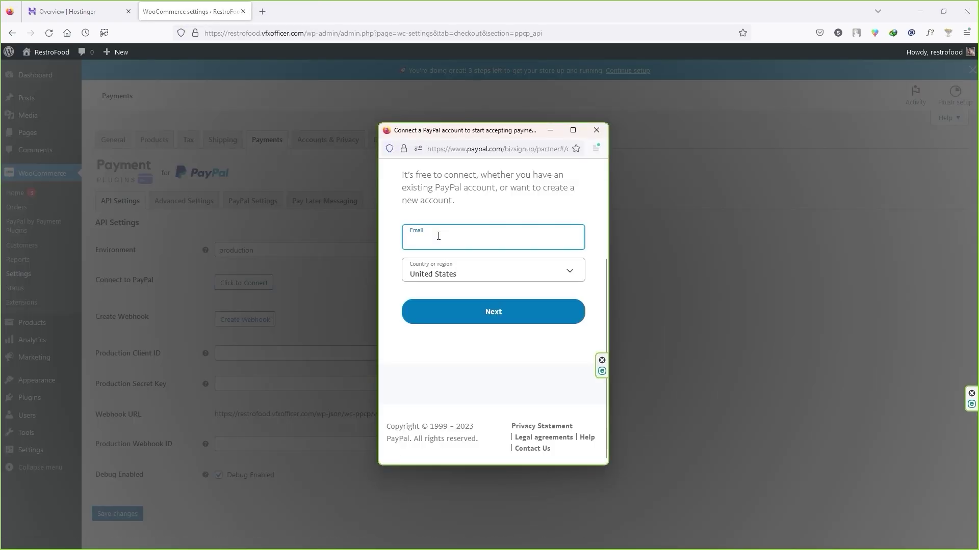
pyautogui.click(464, 274)
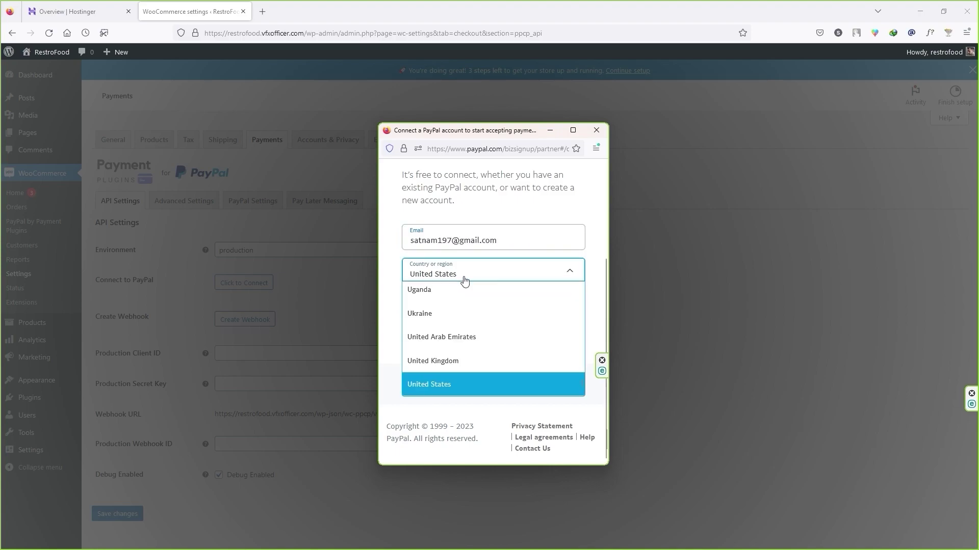
pyautogui.press('i')
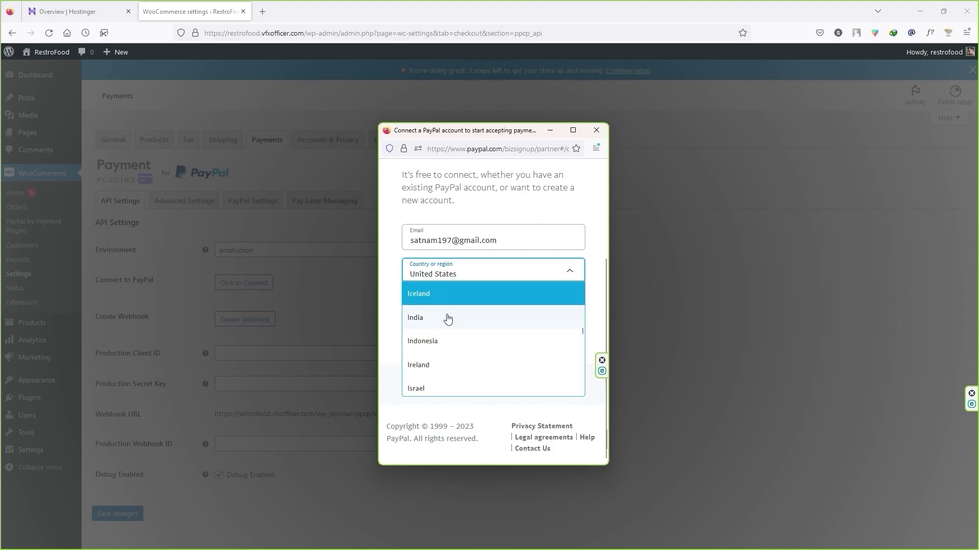
pyautogui.click(447, 319)
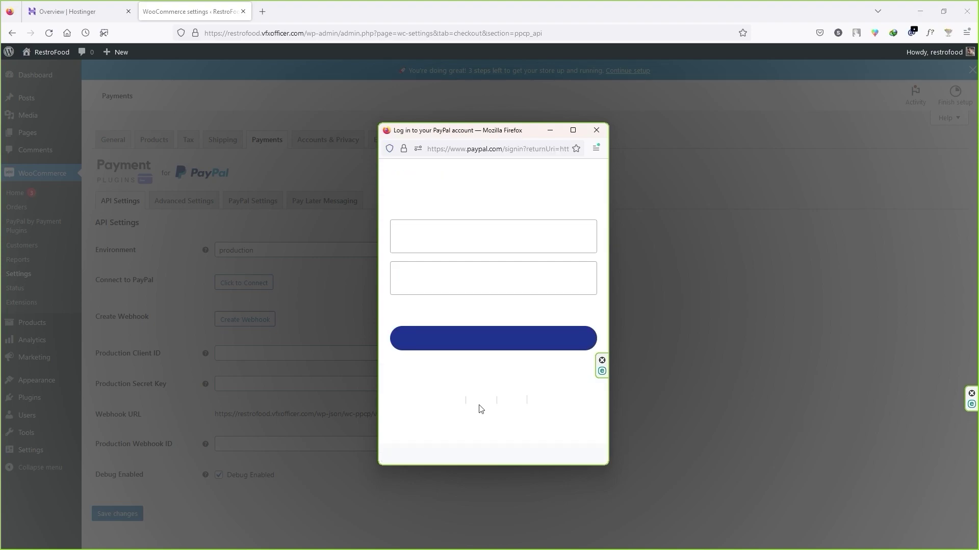
# Log in with the six-digit security code and agree to connect PayPal to the store.
pyautogui.click(493, 340)
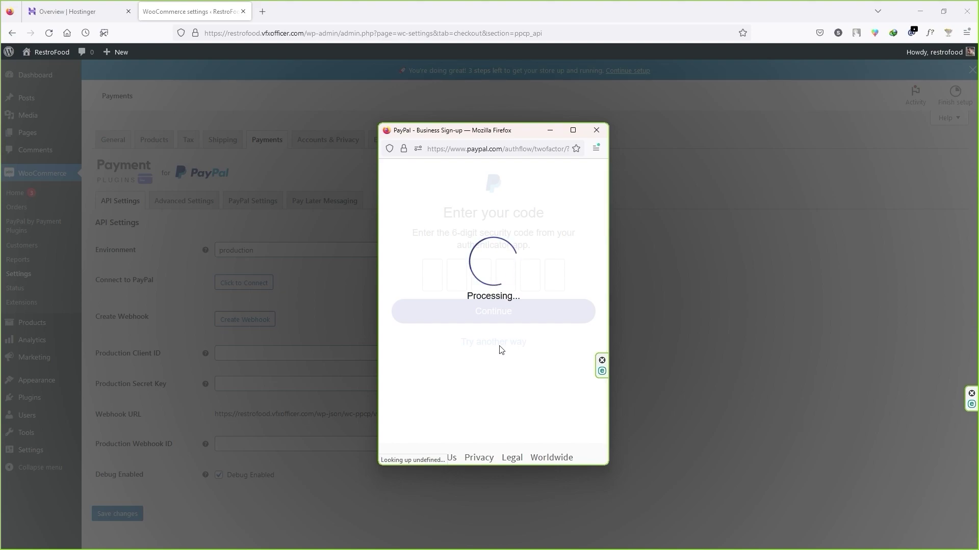
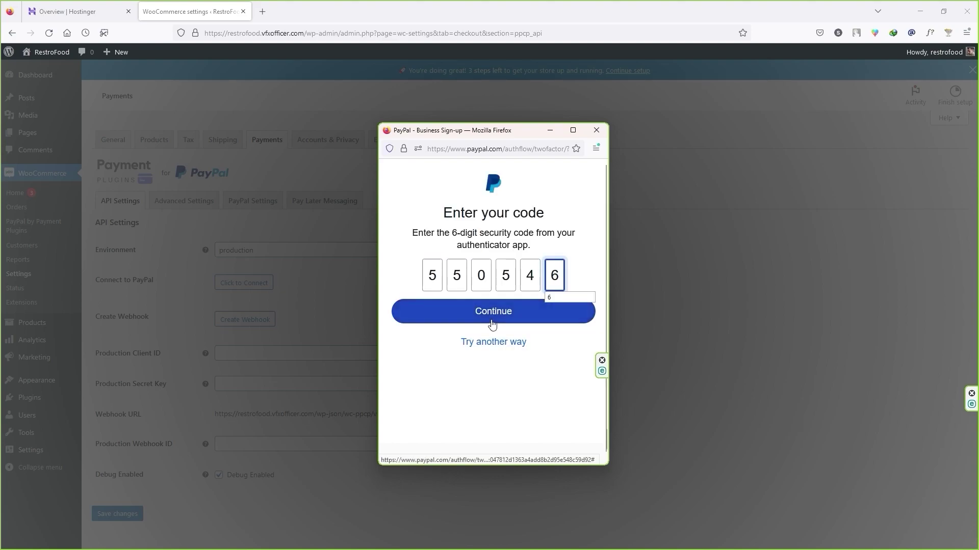
pyautogui.click(492, 313)
pyautogui.click(502, 325)
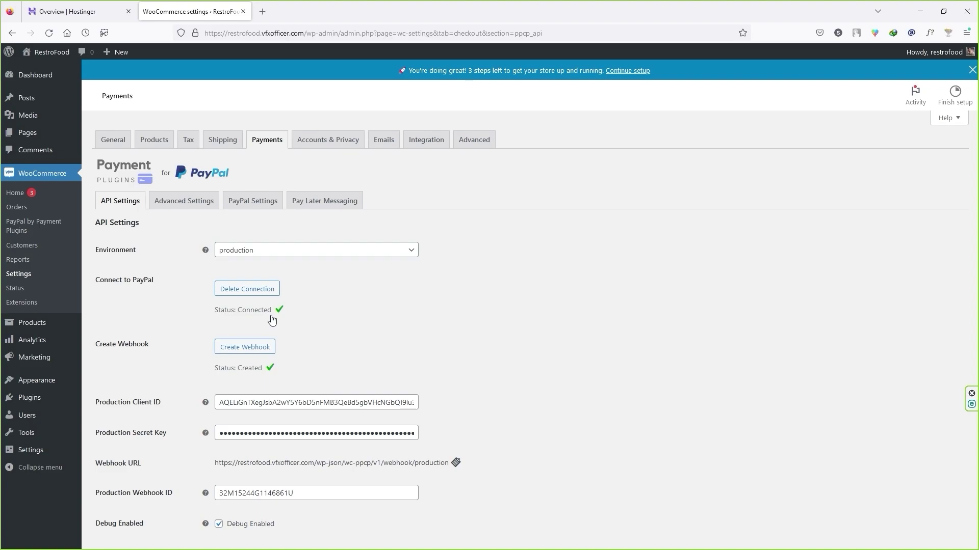
# From the dashboard go to Appearance > Themes > Add New and show the Upload Theme form.
pyautogui.click(34, 78)
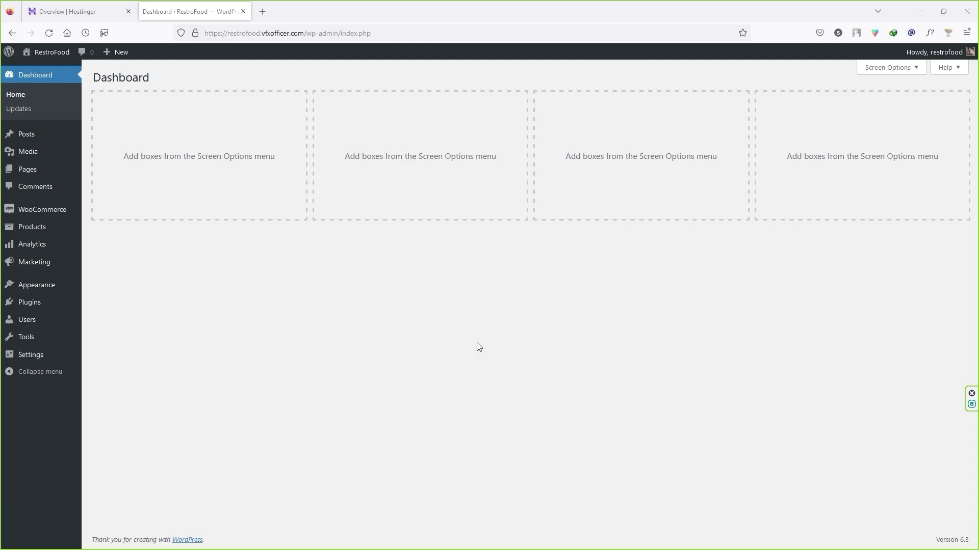
pyautogui.moveTo(36, 286)
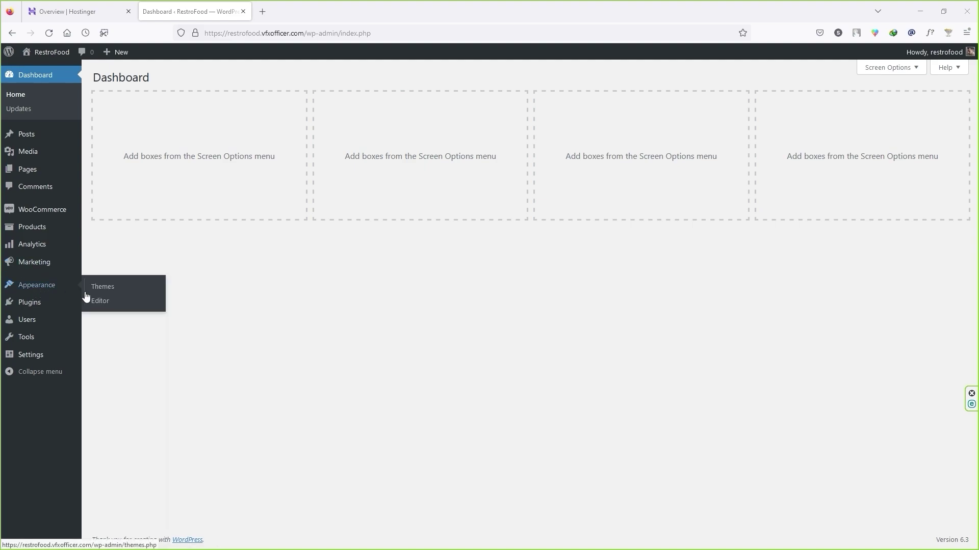
pyautogui.click(105, 292)
pyautogui.click(194, 79)
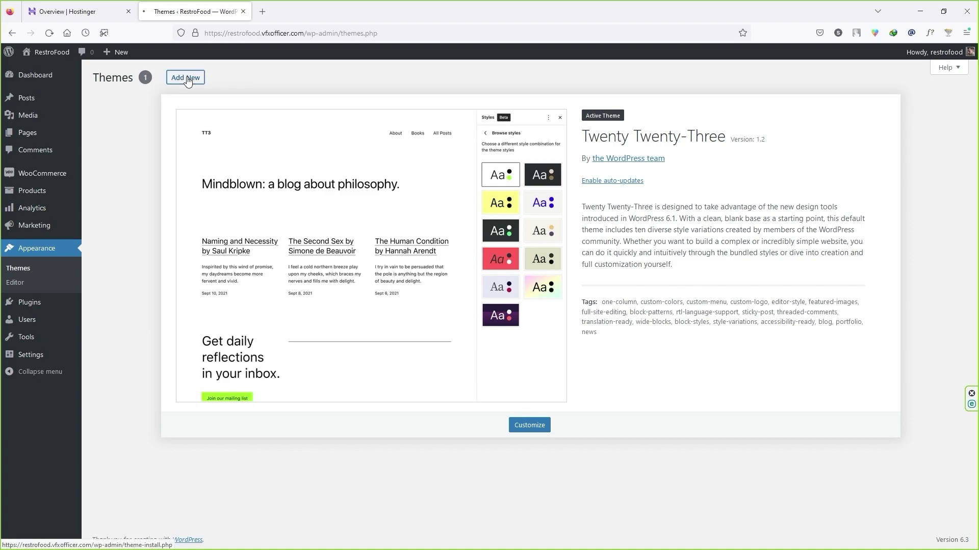
pyautogui.click(185, 78)
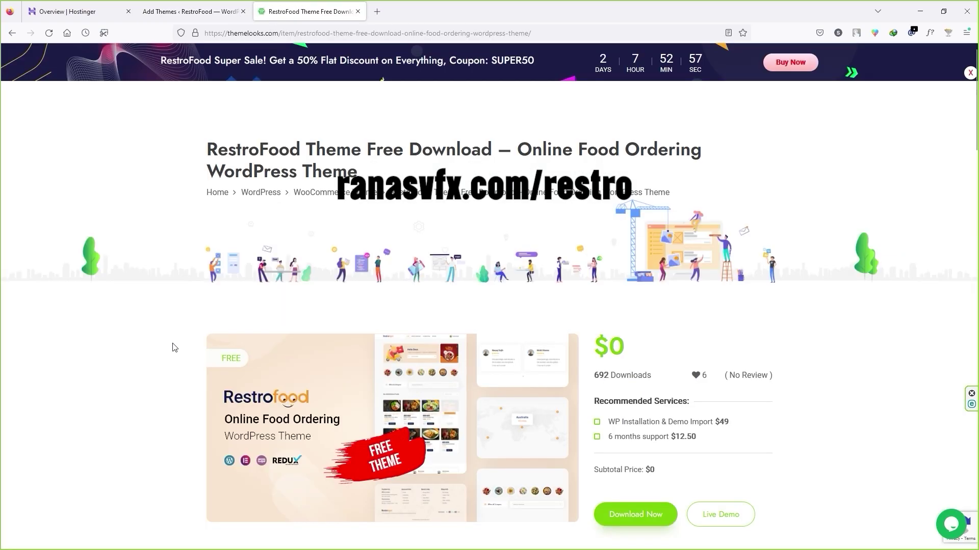
# Add the free $0 RestroFood theme to the ThemeLooks cart and proceed to checkout.
pyautogui.scroll(-3, 174, 347)
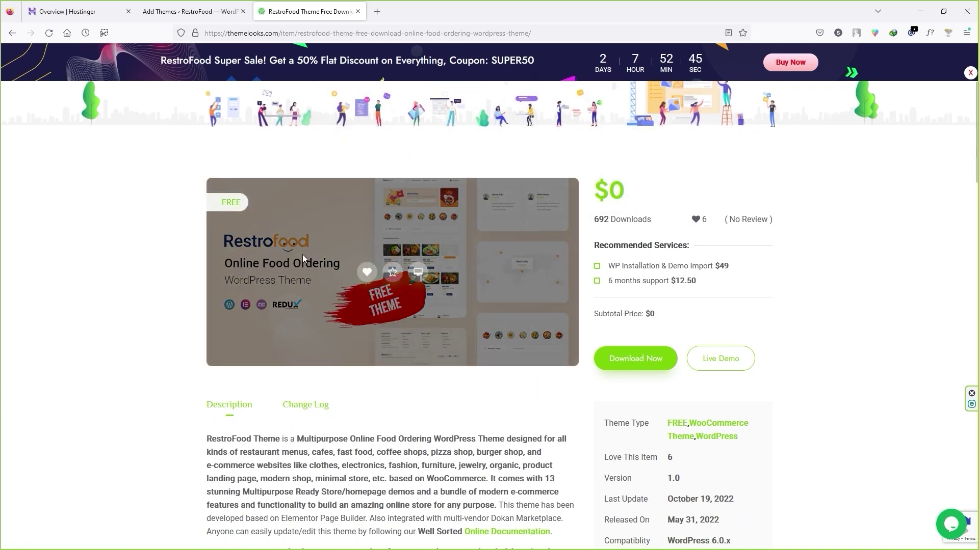
pyautogui.moveTo(626, 193); pyautogui.dragTo(595, 195)
pyautogui.click(619, 194)
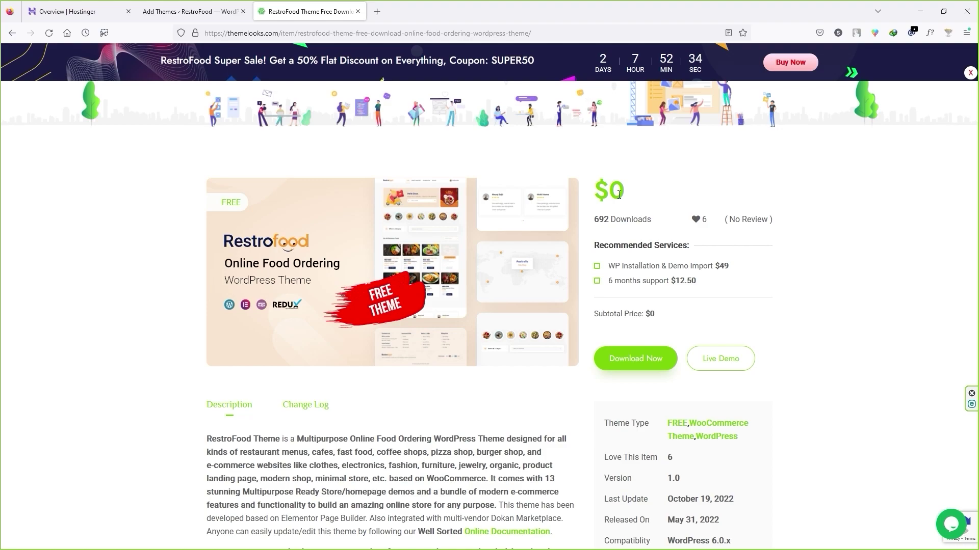
pyautogui.click(635, 358)
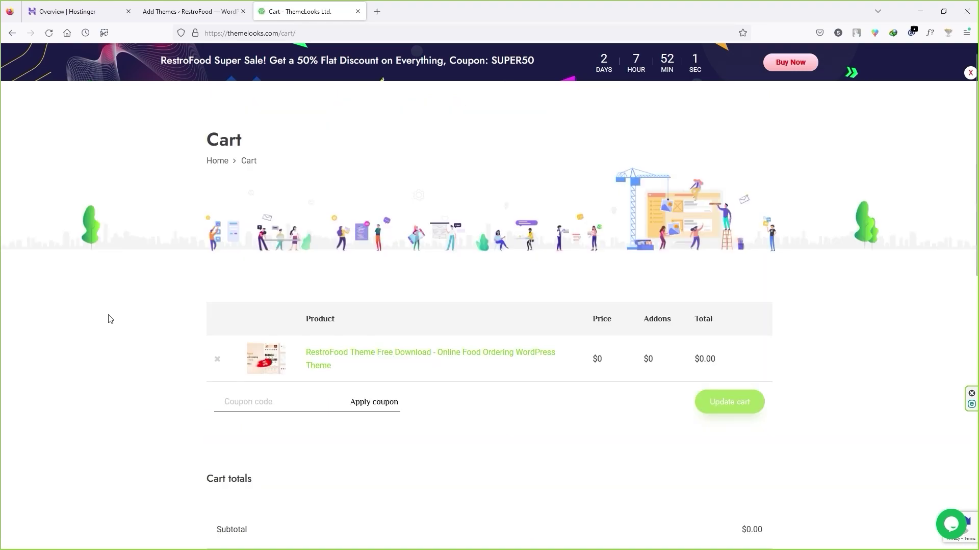
pyautogui.scroll(-4, 463, 389)
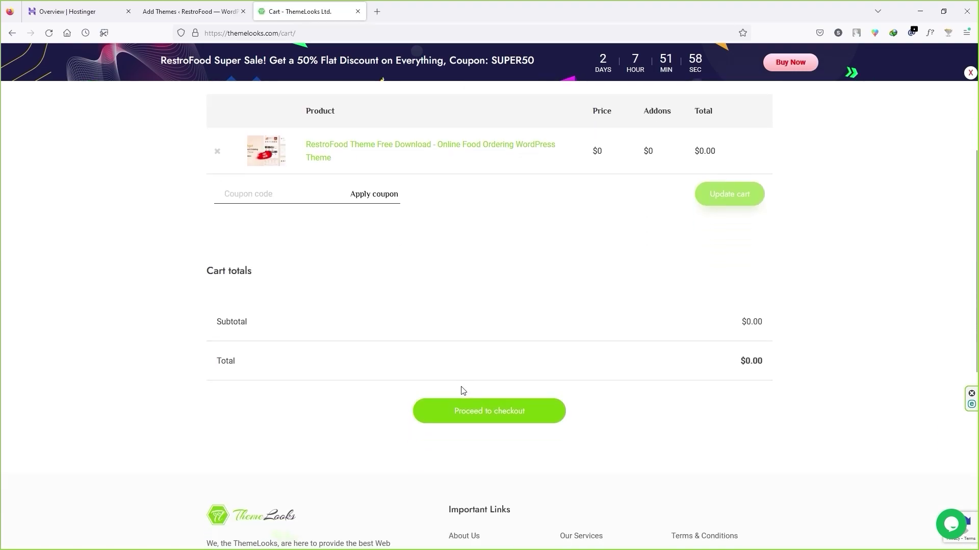
pyautogui.click(484, 418)
# Accept the terms, place the free order, and download the theme zip file.
pyautogui.scroll(-2, 499, 350)
pyautogui.scroll(-2, 499, 351)
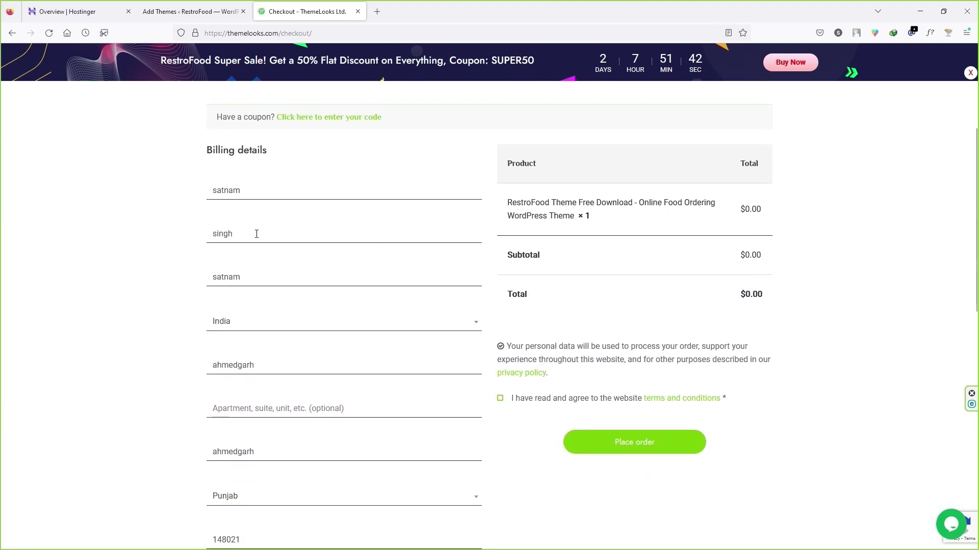
pyautogui.click(501, 400)
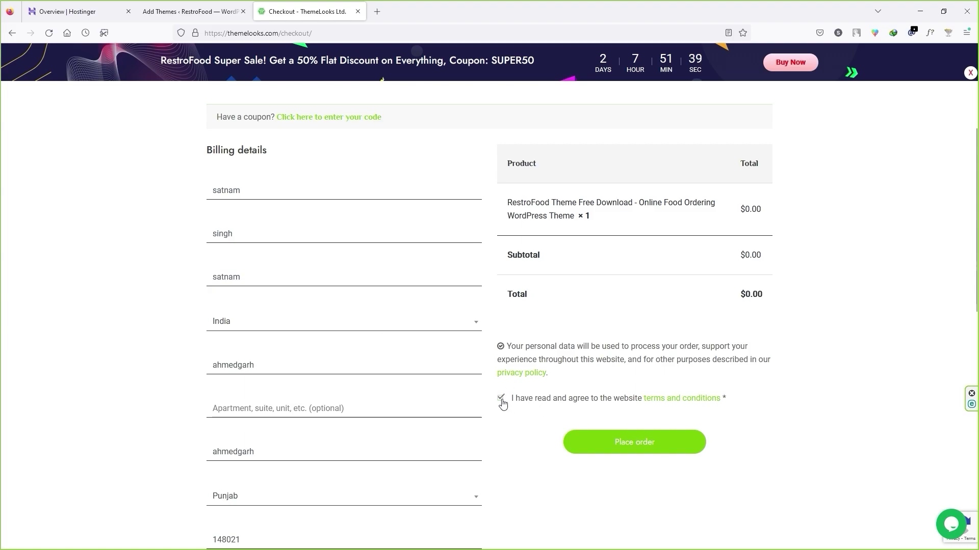
pyautogui.click(635, 442)
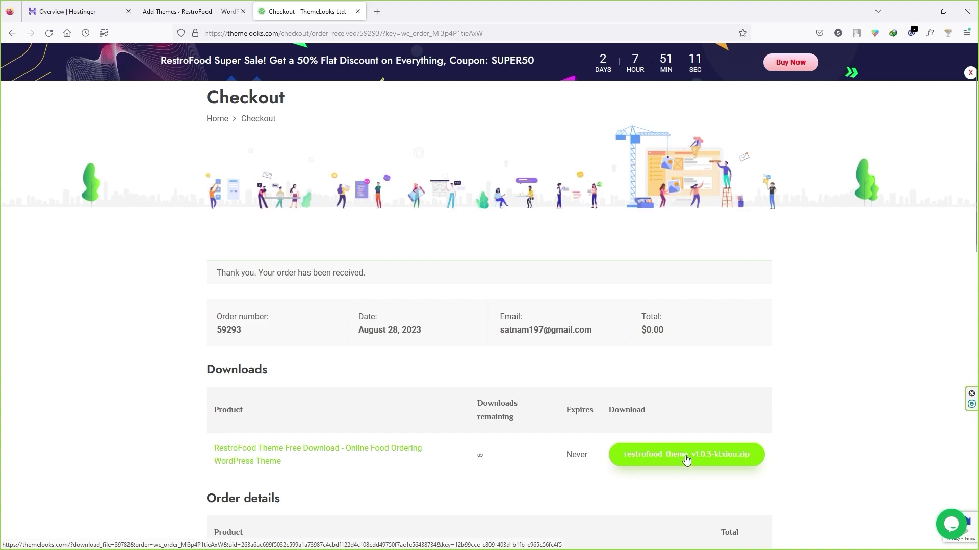
pyautogui.click(703, 455)
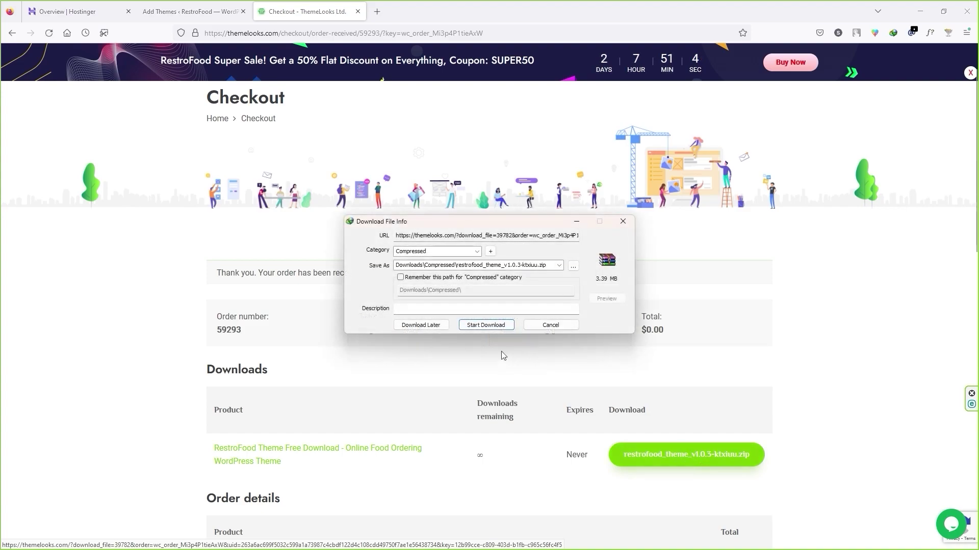
pyautogui.click(486, 326)
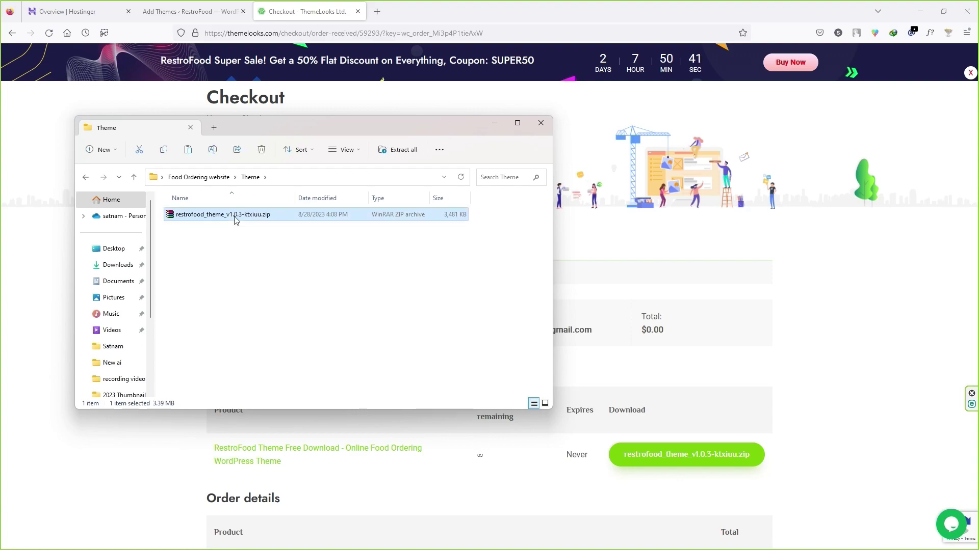
# Extract the restrofood_theme_v1.0.3 folder, select the inner restrofoodtheme.zip, and return to Add Themes.
pyautogui.doubleClick(236, 215)
pyautogui.moveTo(383, 230); pyautogui.dragTo(240, 270)
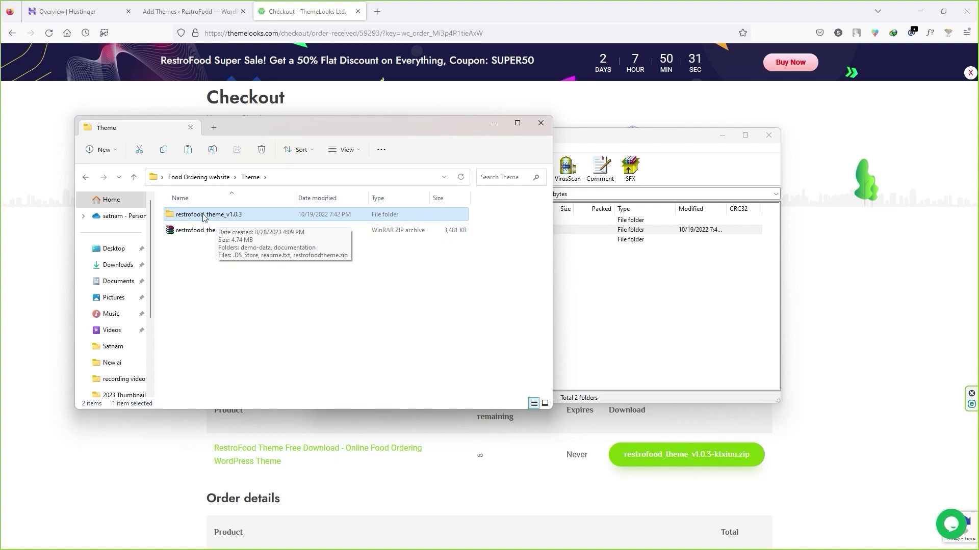
pyautogui.doubleClick(216, 216)
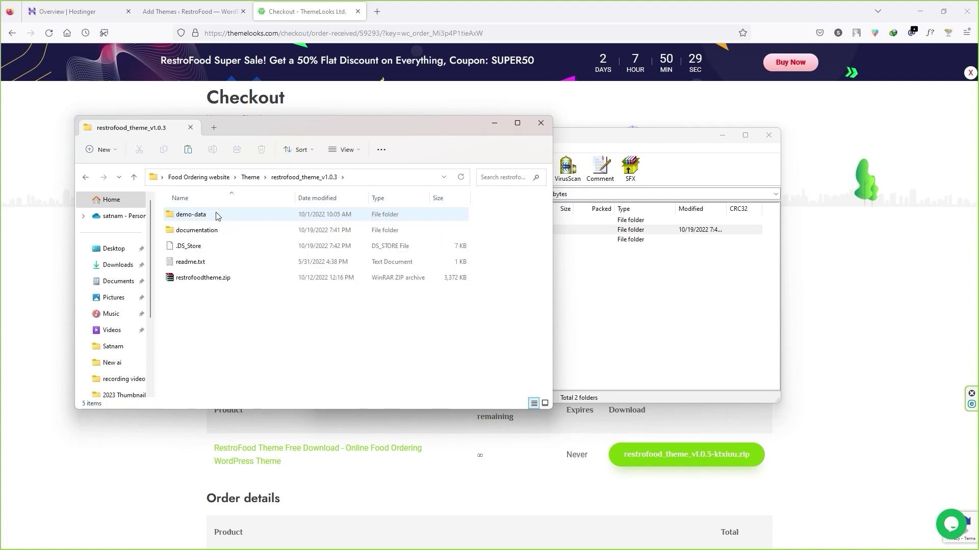
pyautogui.click(214, 278)
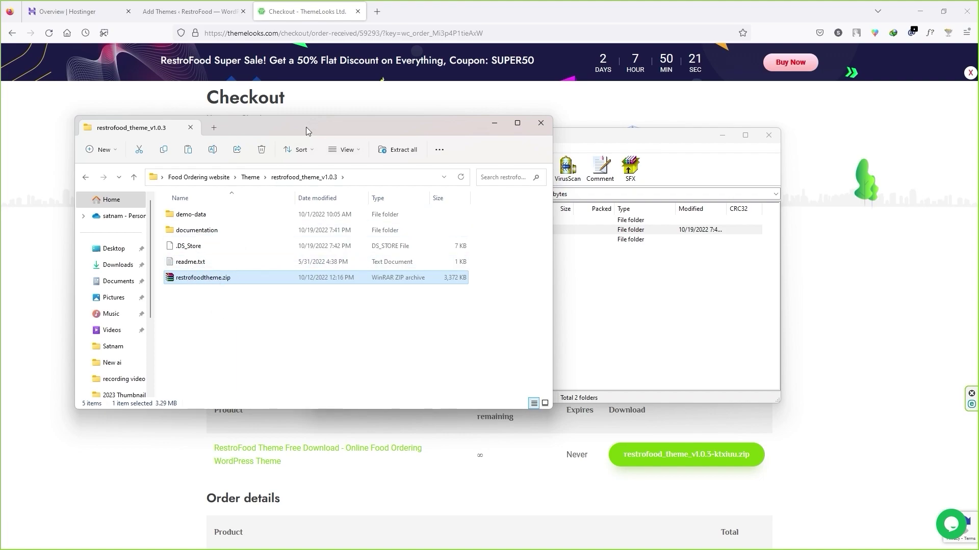
pyautogui.click(193, 10)
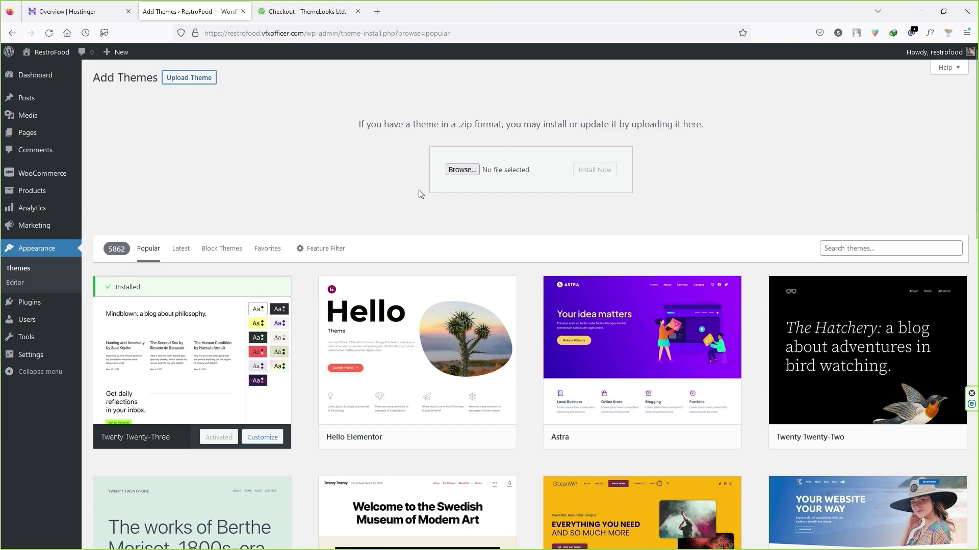
# Drop restrofoodtheme.zip onto the Upload Theme form, inspect it in WinRAR, and install it.
pyautogui.hotkey('alt', 'Tab')
pyautogui.moveTo(296, 129); pyautogui.dragTo(695, 216)
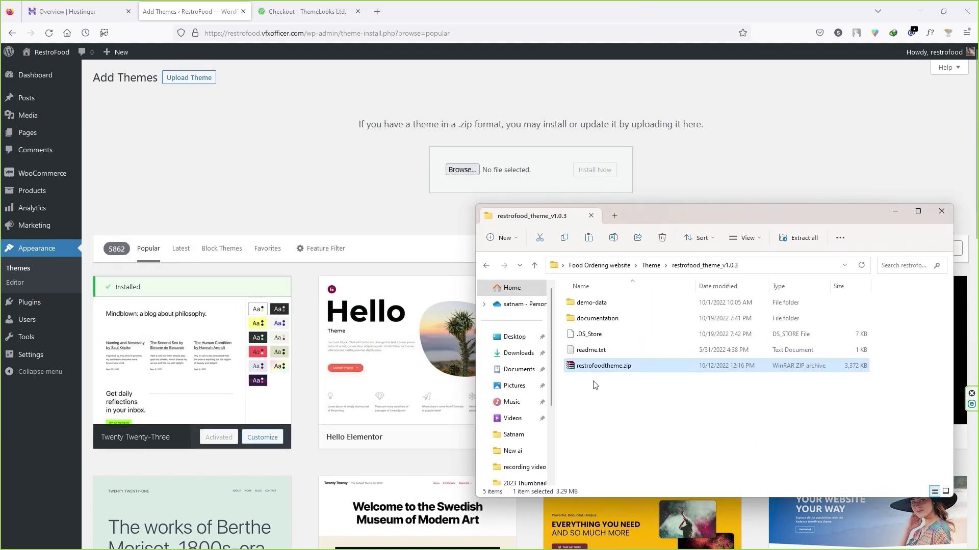
pyautogui.moveTo(591, 367); pyautogui.dragTo(462, 171)
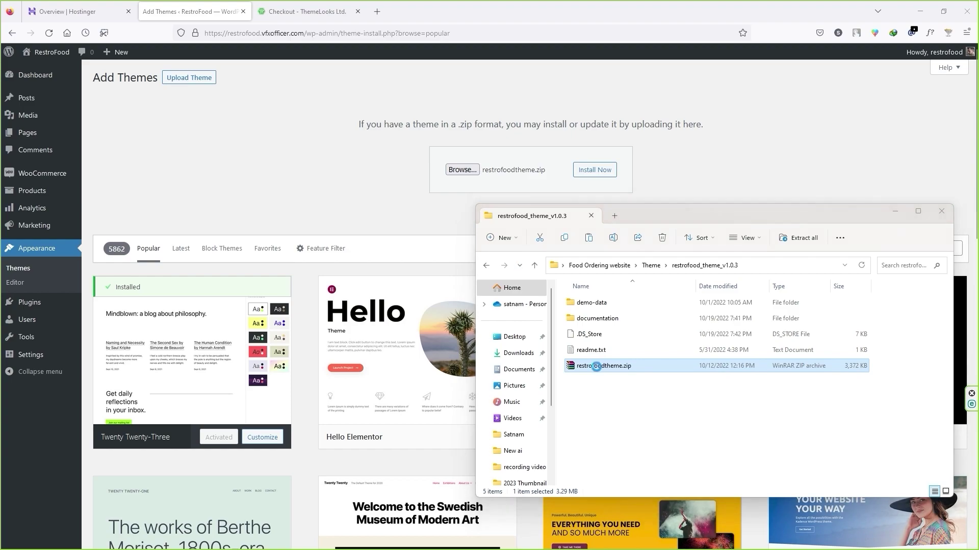
pyautogui.doubleClick(597, 367)
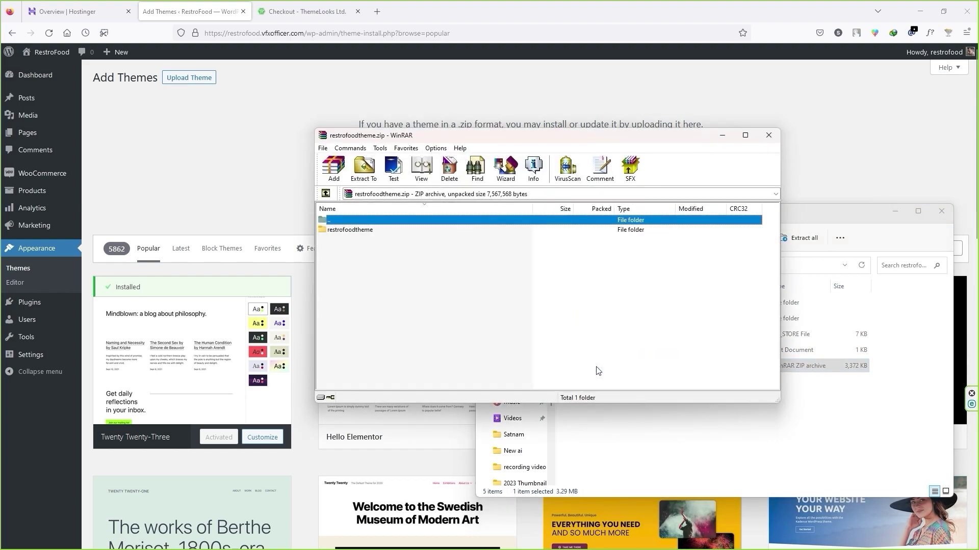
pyautogui.doubleClick(347, 232)
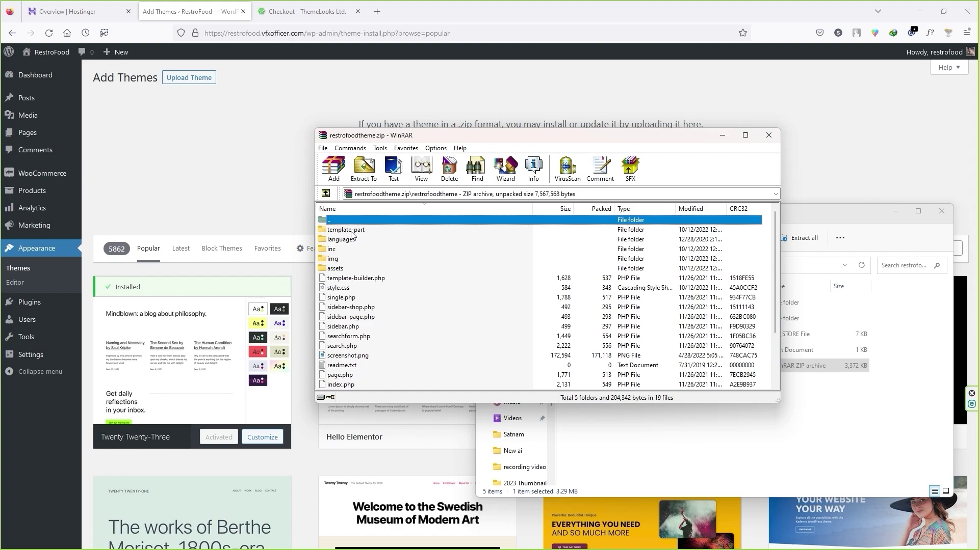
pyautogui.scroll(-3, 346, 365)
pyautogui.scroll(3, 349, 377)
pyautogui.click(769, 135)
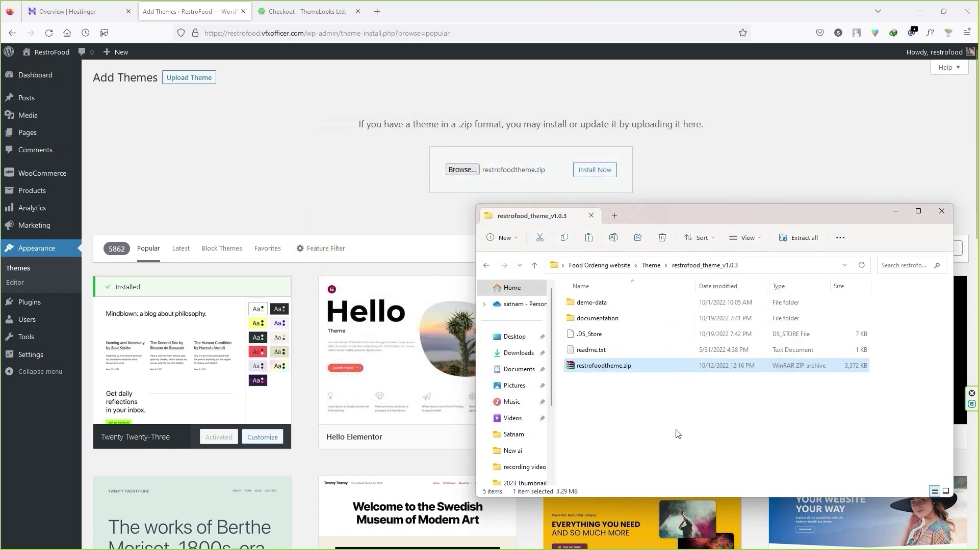
pyautogui.click(599, 172)
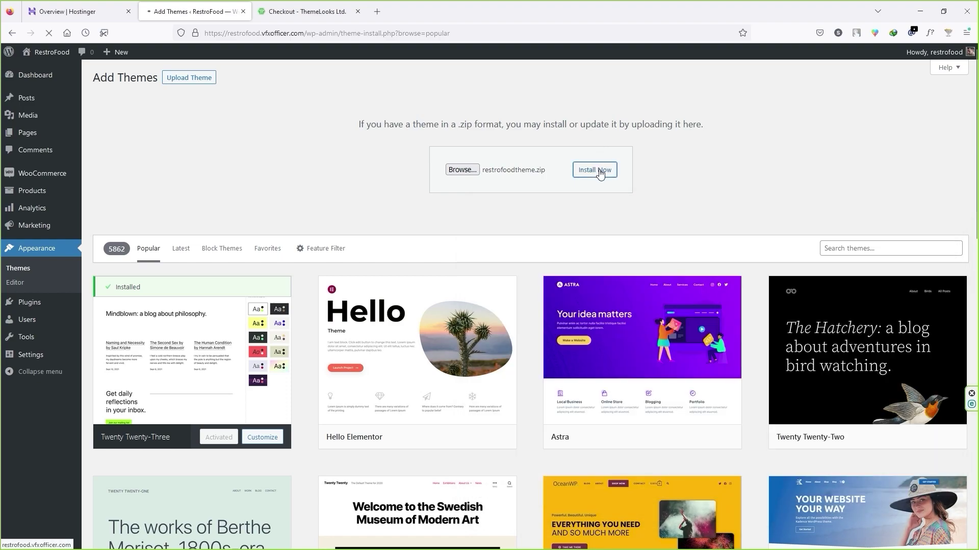
# Activate RestrofoodTheme and delete the Twenty Twenty-Three theme from its details view.
pyautogui.click(146, 149)
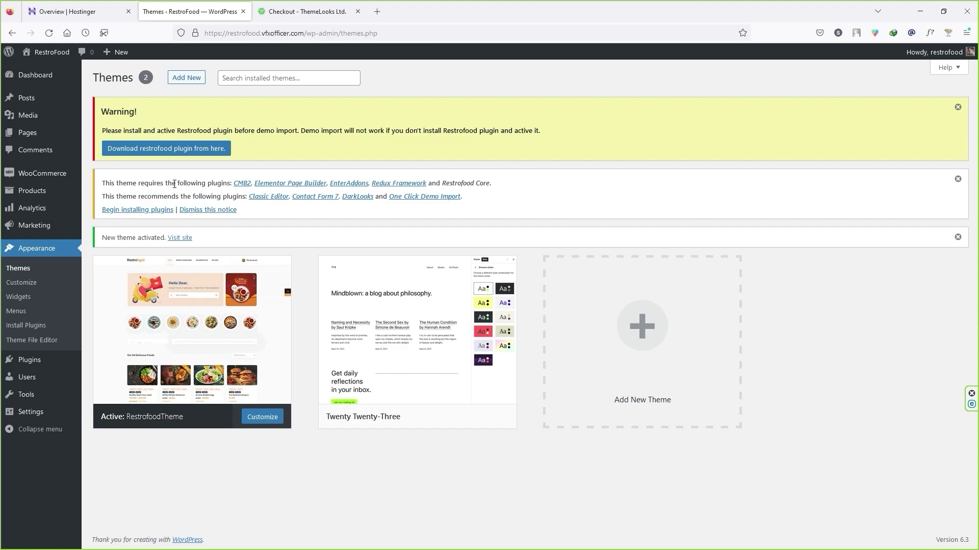
pyautogui.moveTo(404, 324)
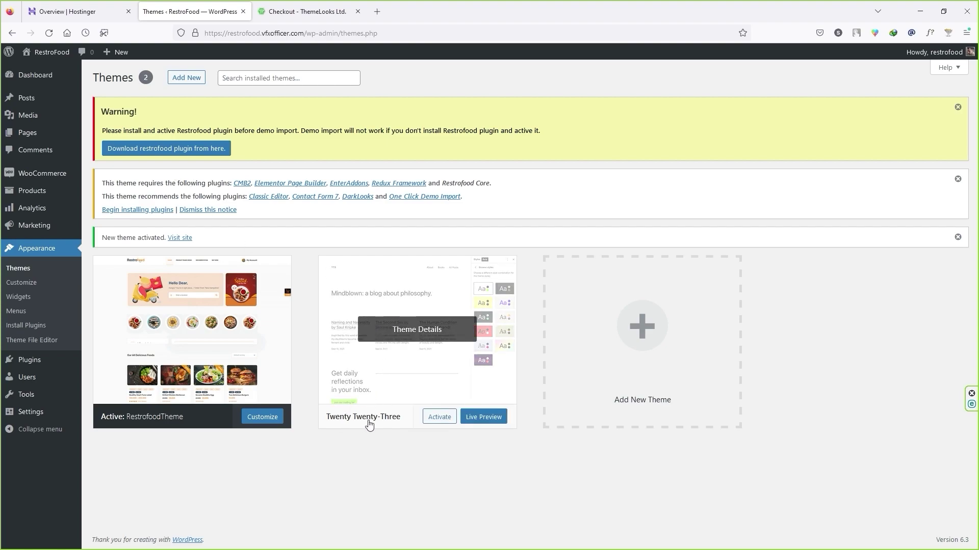
pyautogui.click(411, 352)
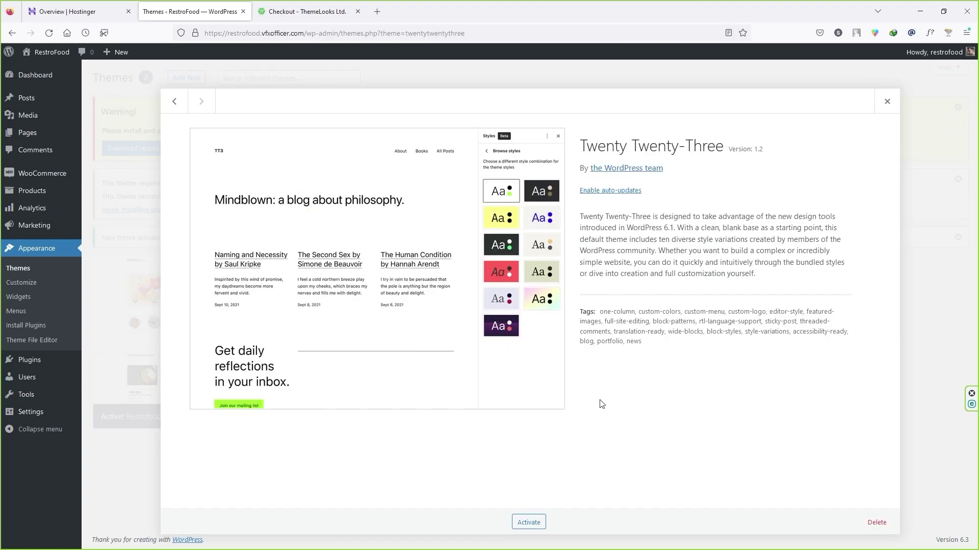
pyautogui.click(877, 522)
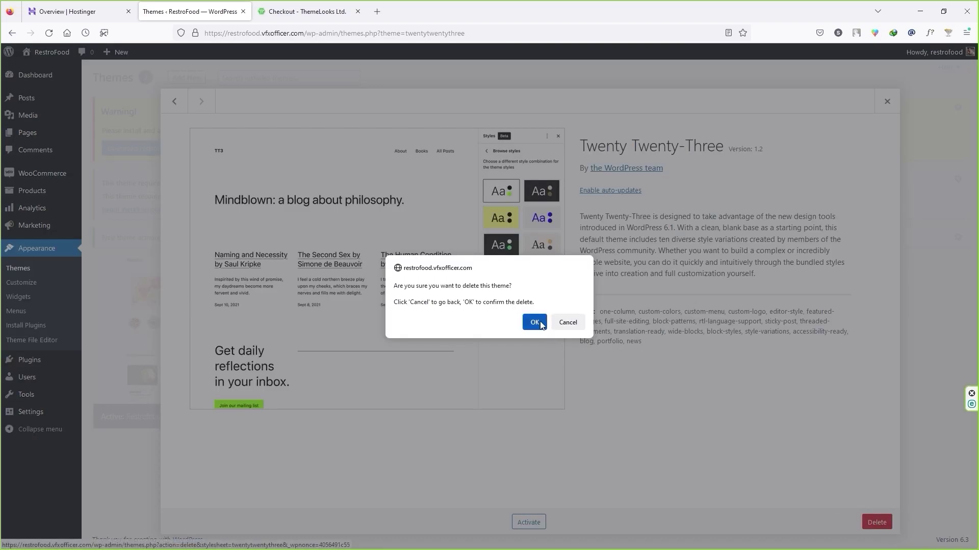
pyautogui.click(535, 321)
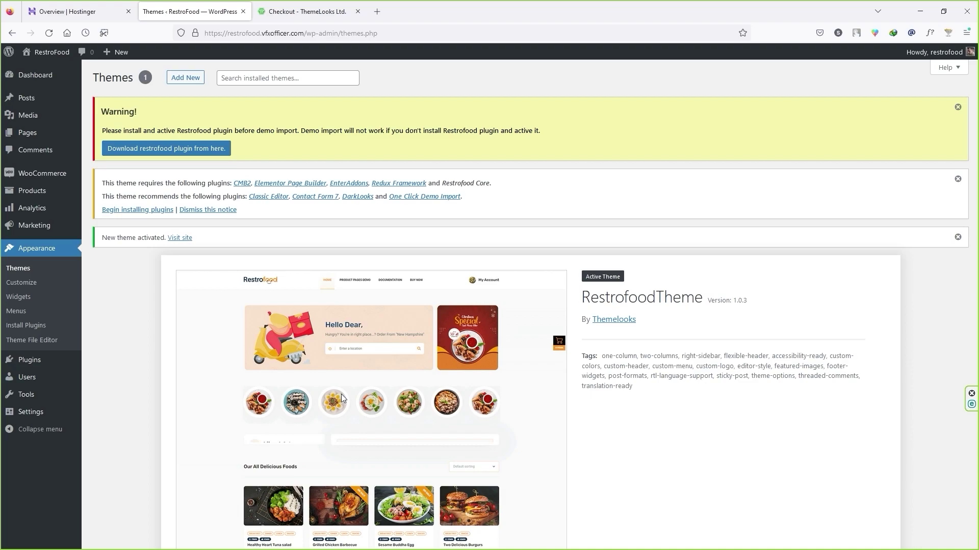
# Close the ThemeLooks and Hostinger tabs and open the RestroFood plugin page on CodeCanyon.
pyautogui.click(357, 11)
pyautogui.click(128, 15)
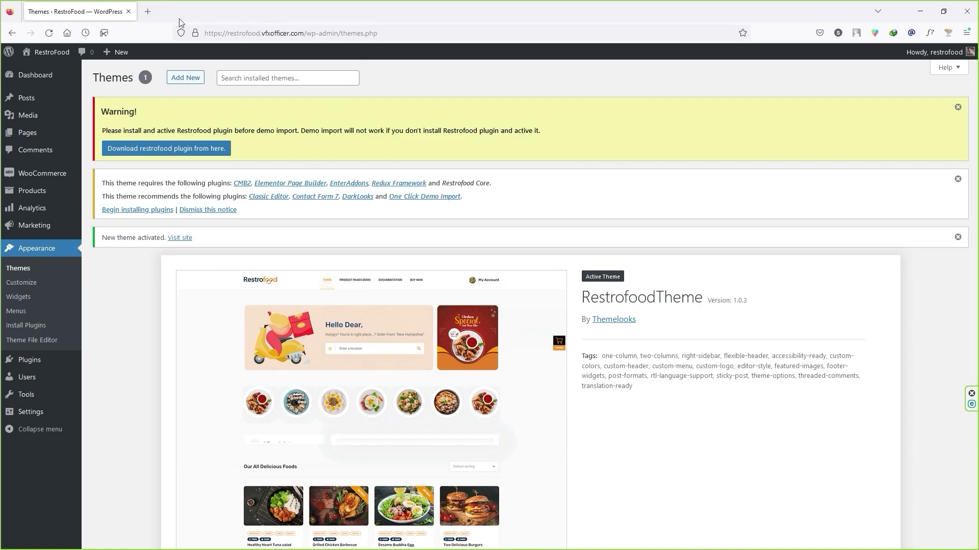
pyautogui.click(148, 11)
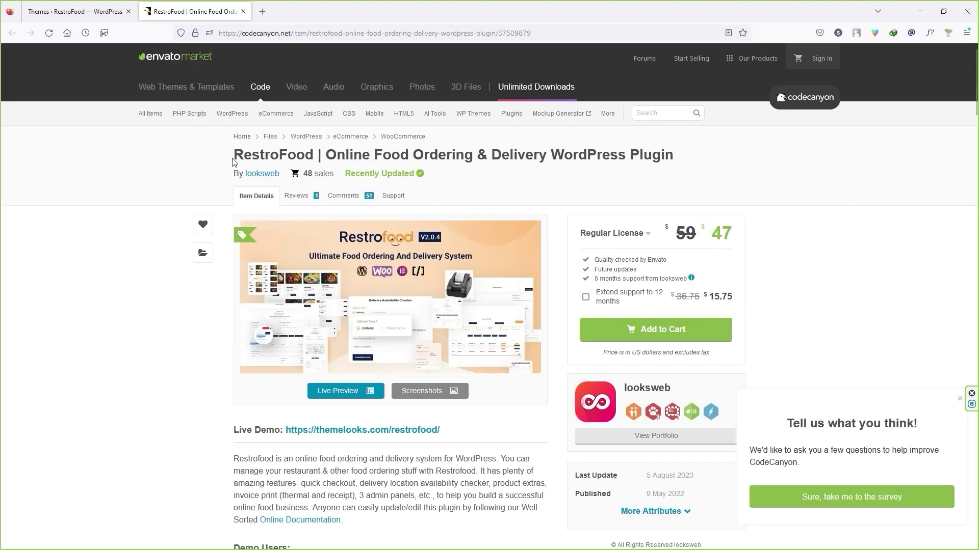
pyautogui.moveTo(236, 155); pyautogui.dragTo(314, 154)
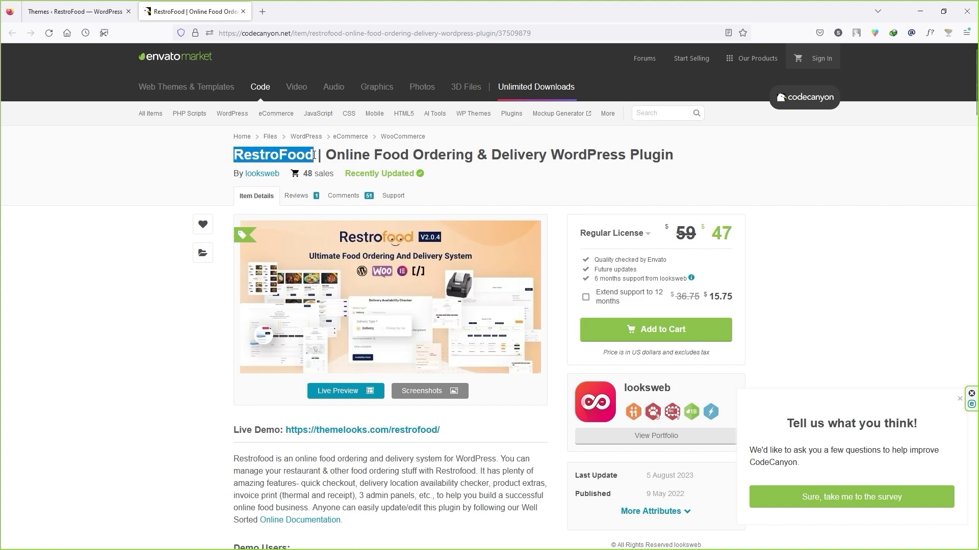
pyautogui.click(716, 238)
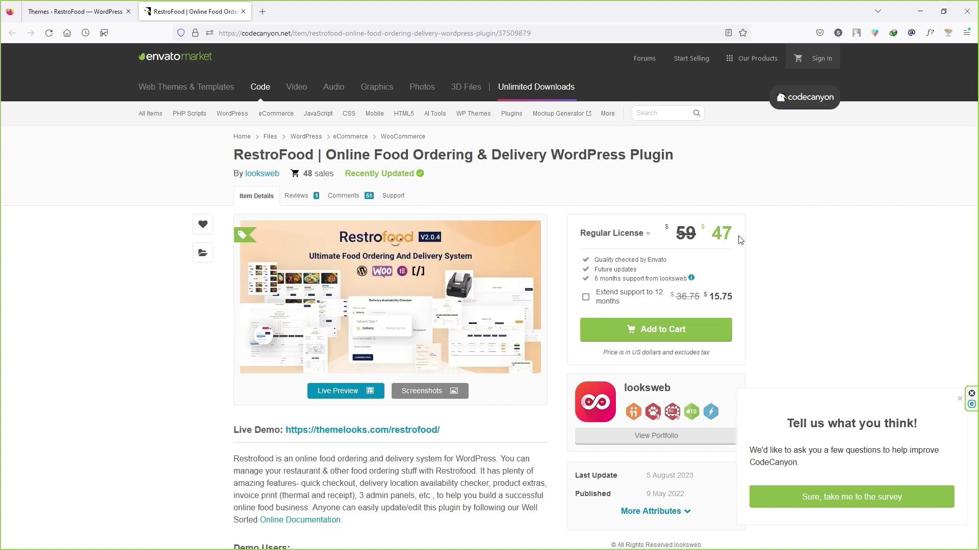
# Scroll through the RestroFood features and $47 price, then close the CodeCanyon tab.
pyautogui.scroll(-15, 284, 324)
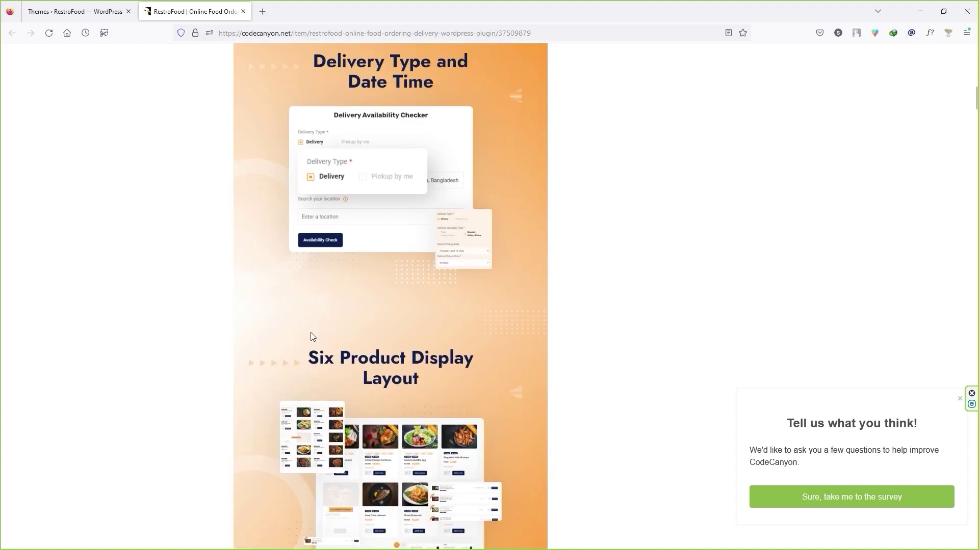
pyautogui.scroll(-20, 312, 336)
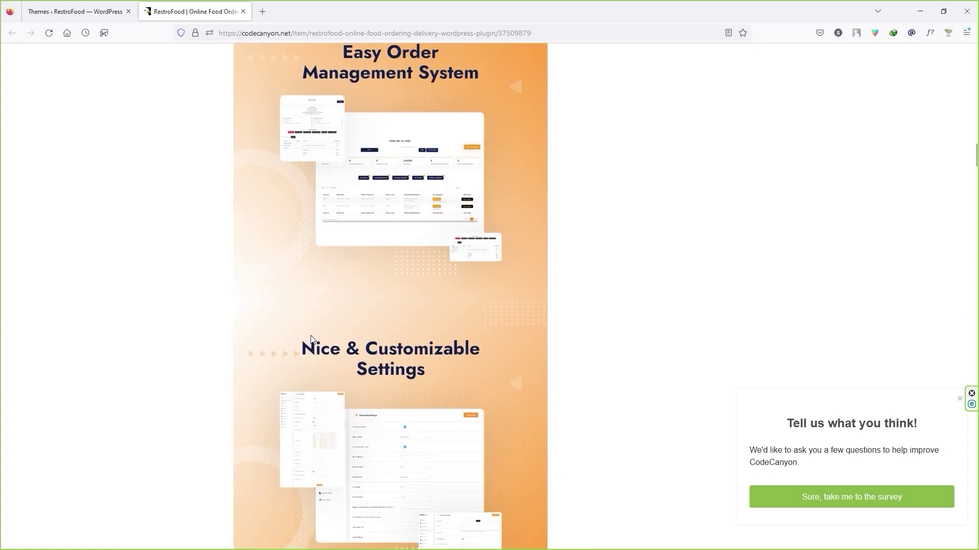
pyautogui.scroll(-20, 311, 338)
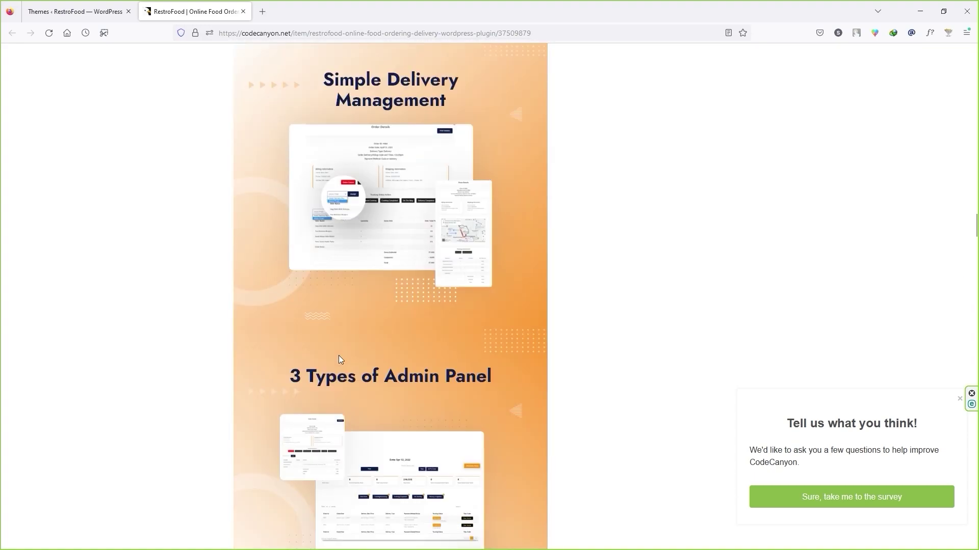
pyautogui.scroll(10, 653, 344)
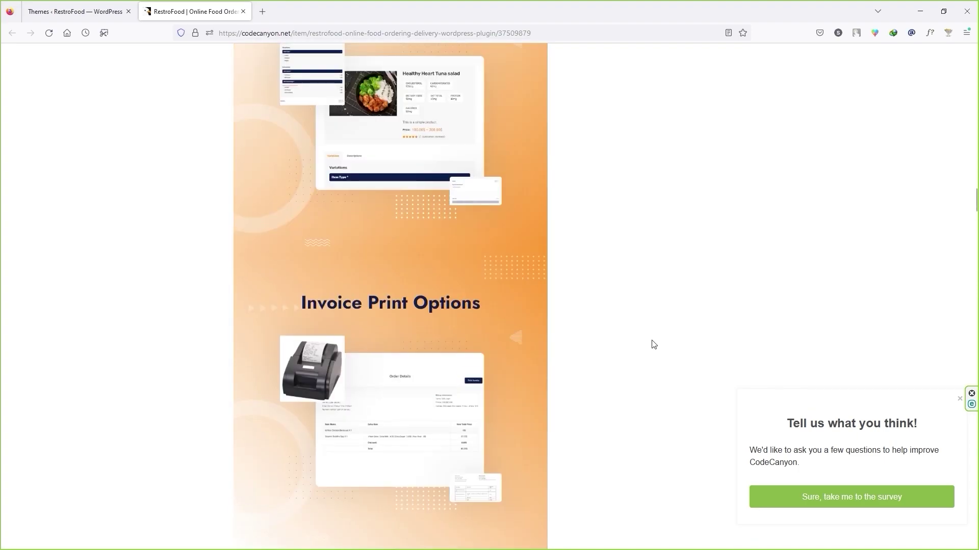
pyautogui.scroll(6, 653, 344)
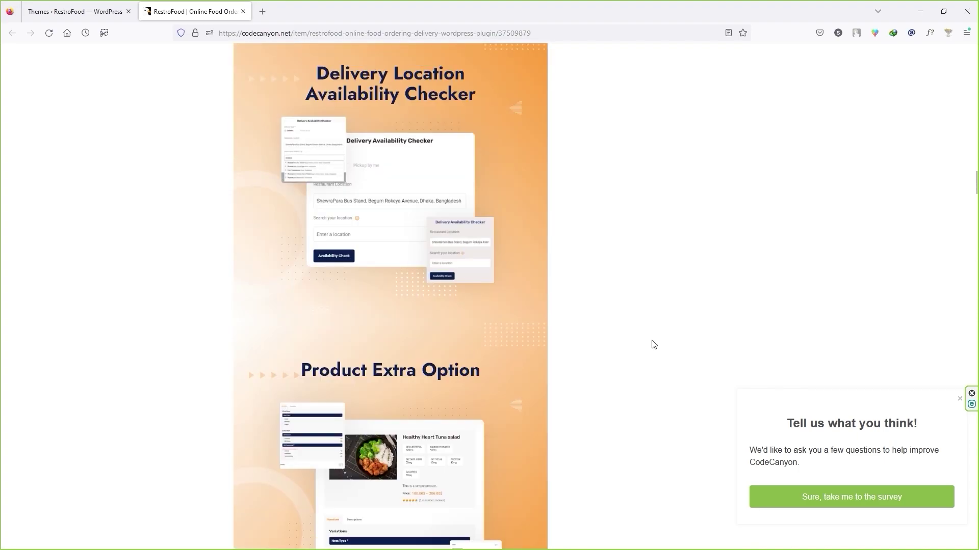
pyautogui.scroll(10, 655, 340)
pyautogui.scroll(12, 638, 332)
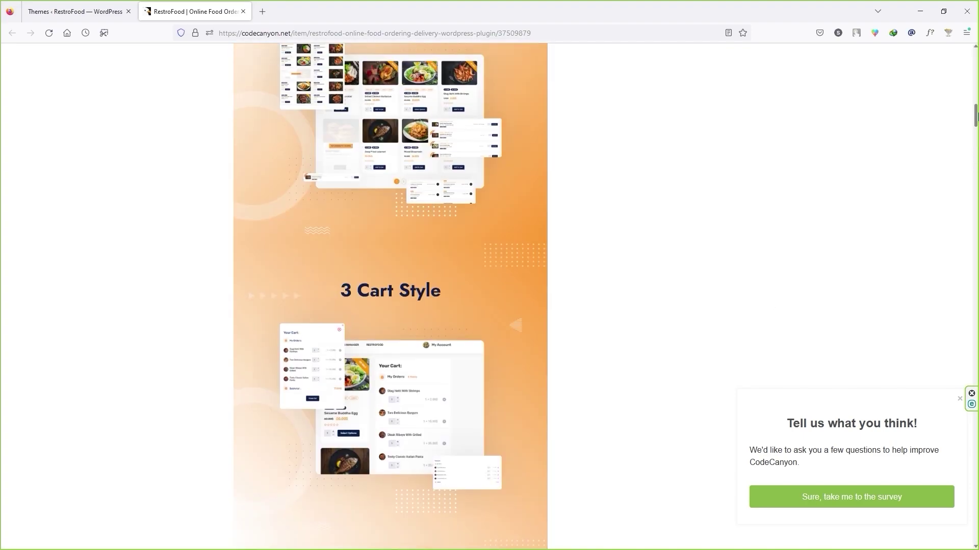
pyautogui.moveTo(975, 115); pyautogui.dragTo(975, 55)
pyautogui.moveTo(712, 233); pyautogui.dragTo(731, 229)
pyautogui.click(739, 241)
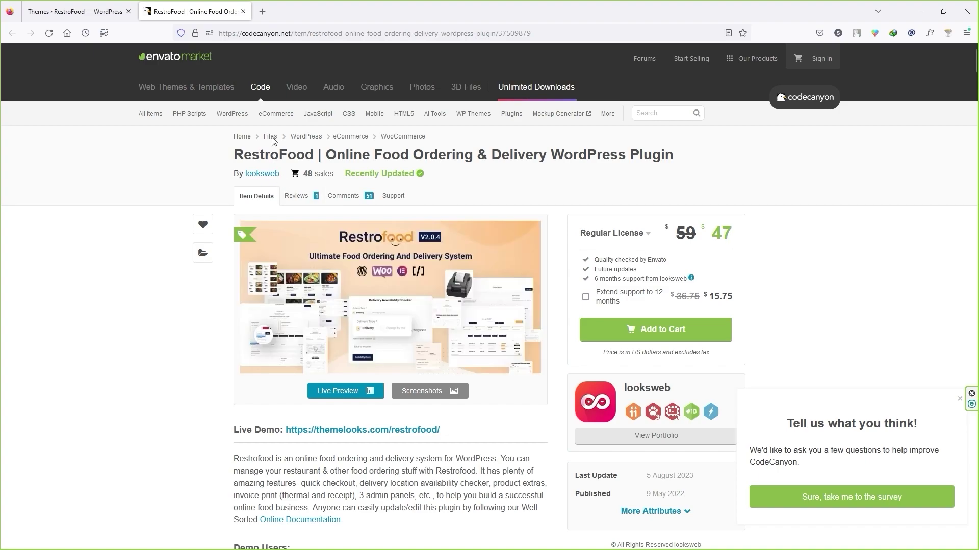
pyautogui.click(243, 11)
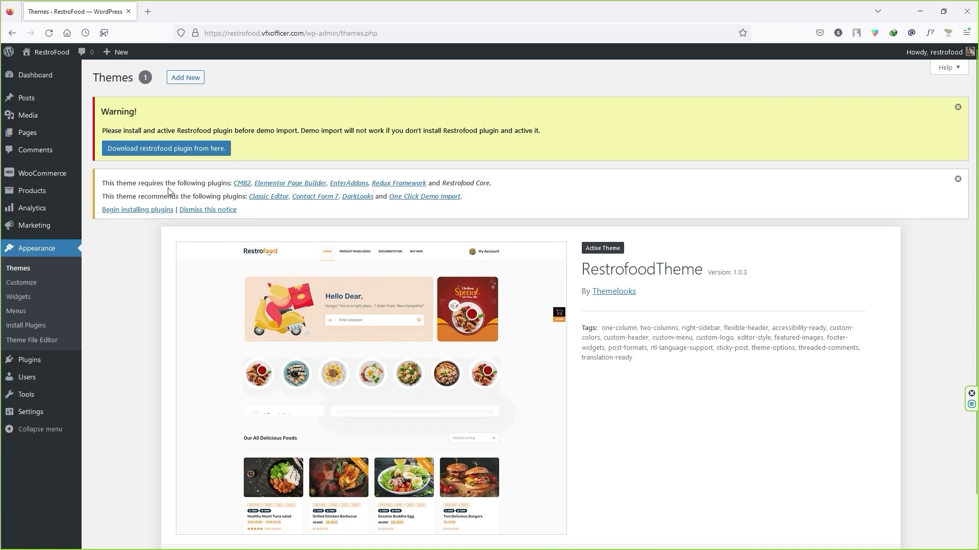
# Open the Plugins > Add New upload form and check restrofood.zip's contents in WinRAR.
pyautogui.moveTo(49, 362)
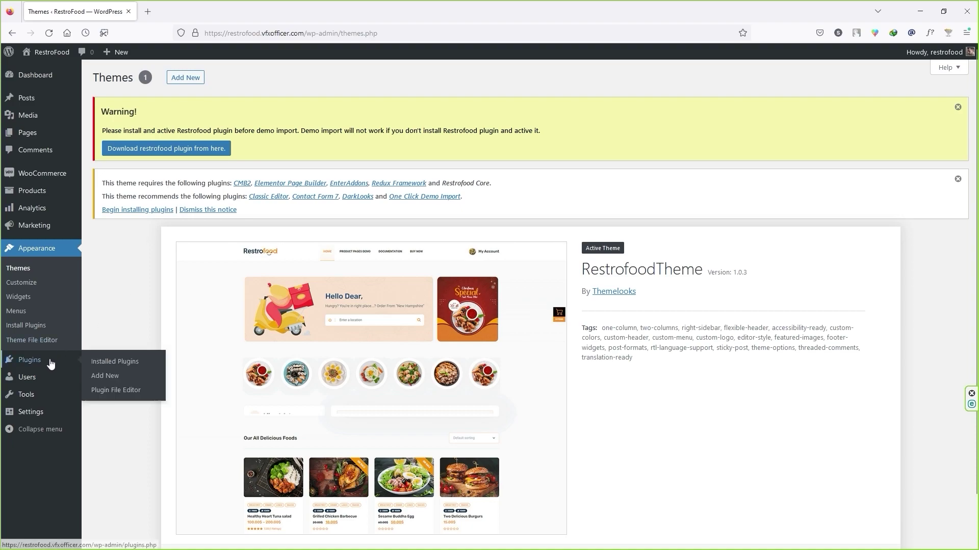
pyautogui.click(109, 377)
pyautogui.click(196, 79)
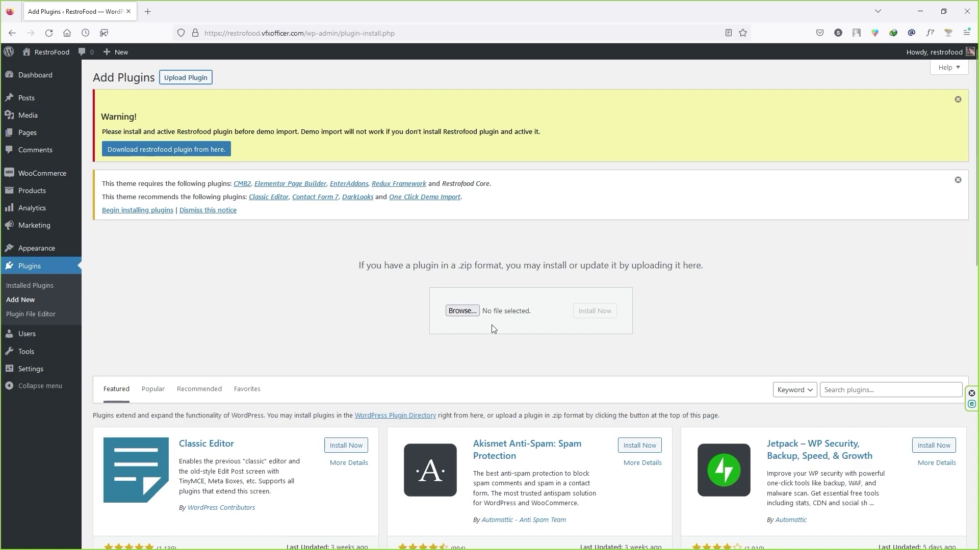
pyautogui.hotkey('alt', 'Tab')
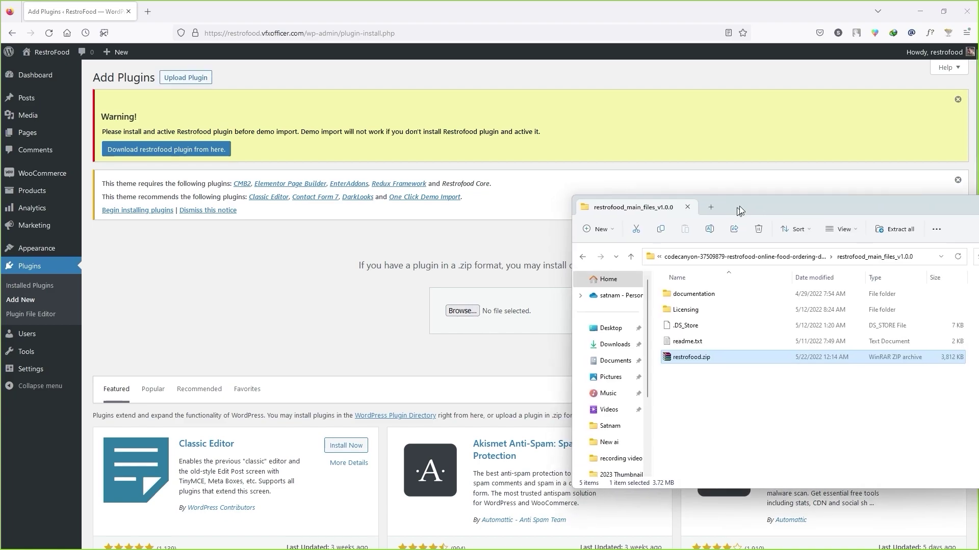
pyautogui.doubleClick(699, 351)
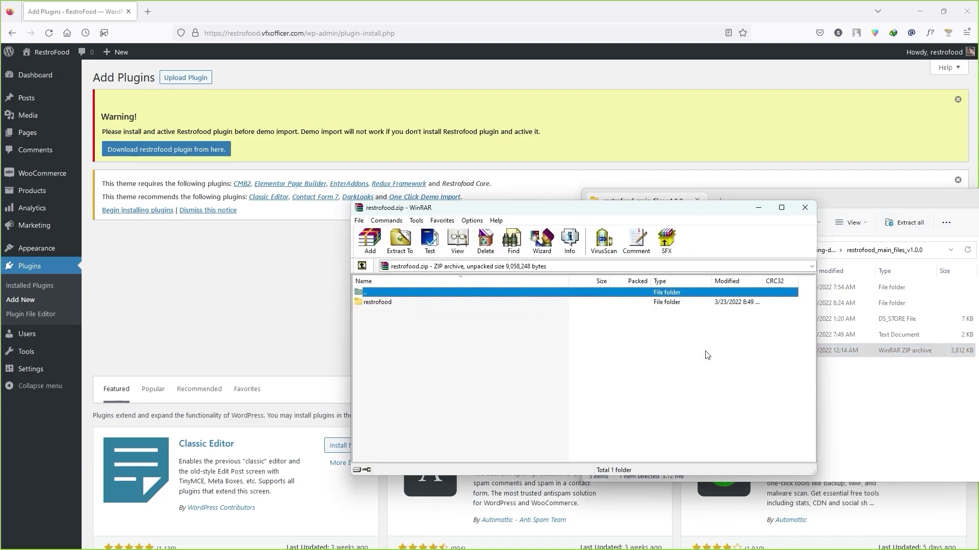
pyautogui.doubleClick(386, 304)
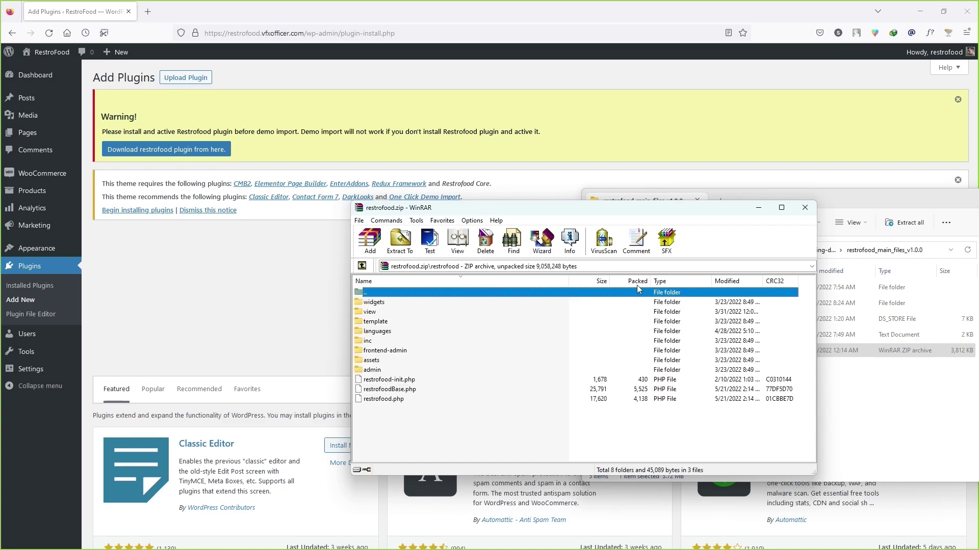
pyautogui.click(804, 207)
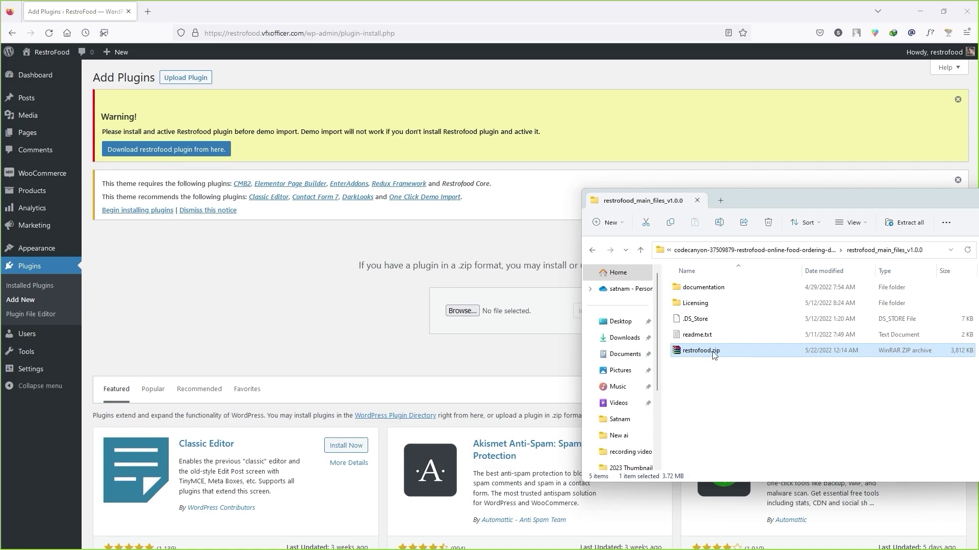
# Drop restrofood.zip into the plugin upload field, install it, and activate Restrofood.
pyautogui.moveTo(706, 352); pyautogui.dragTo(479, 316)
pyautogui.click(603, 317)
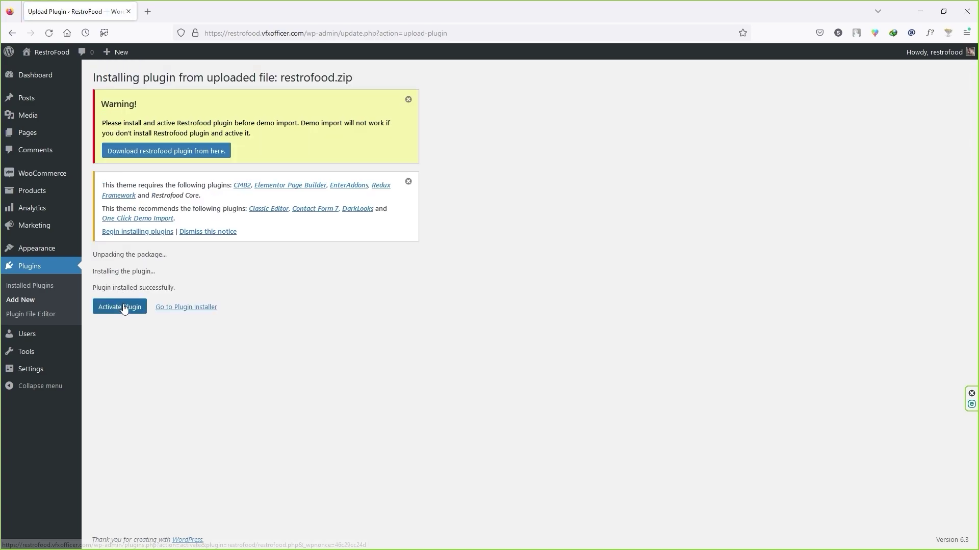
pyautogui.click(122, 308)
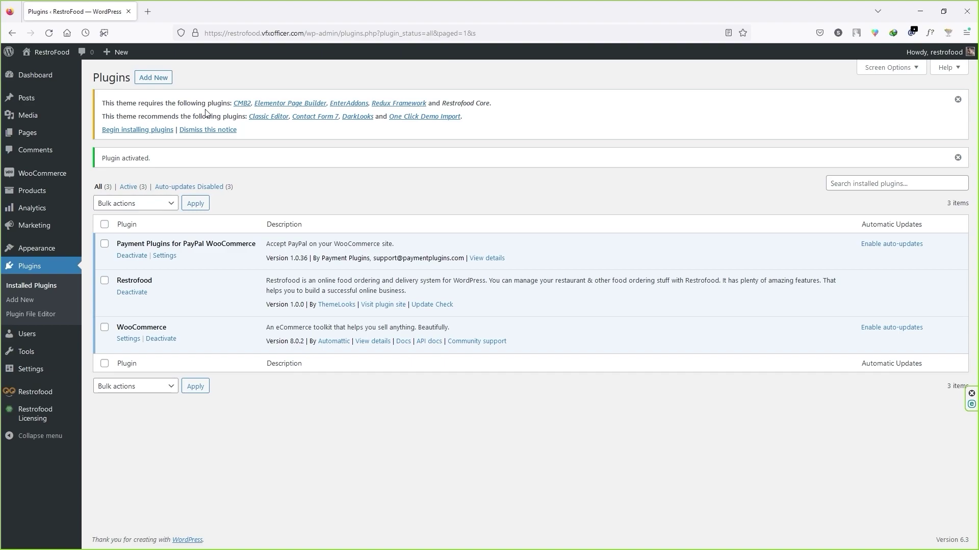
# Bulk-install all nine required and recommended theme plugins, from CMB2 through One Click Demo Import.
pyautogui.click(131, 131)
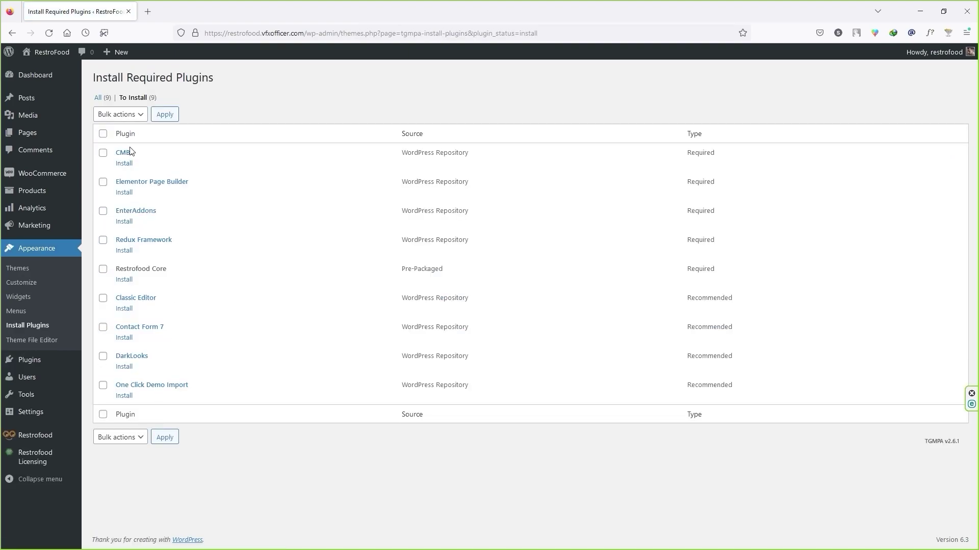
pyautogui.click(103, 135)
pyautogui.click(130, 116)
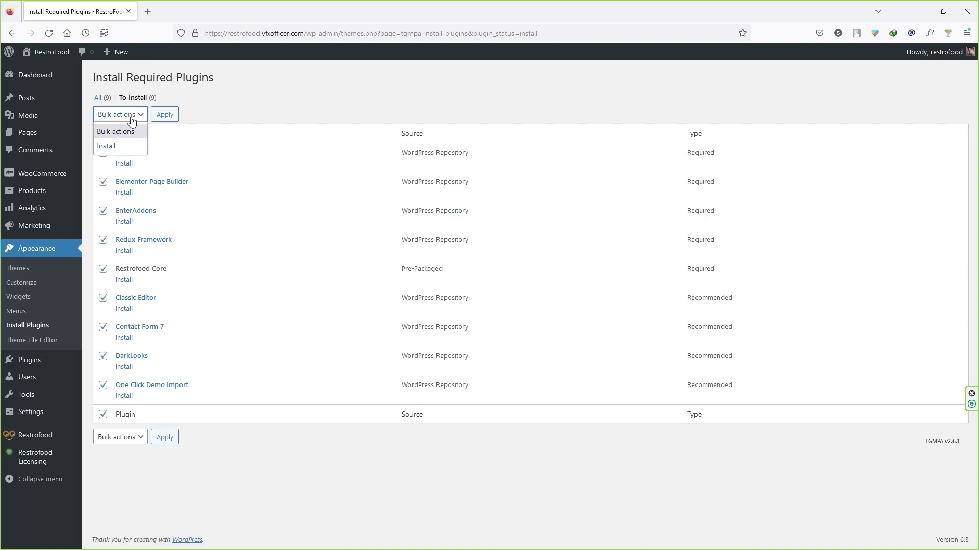
pyautogui.click(121, 146)
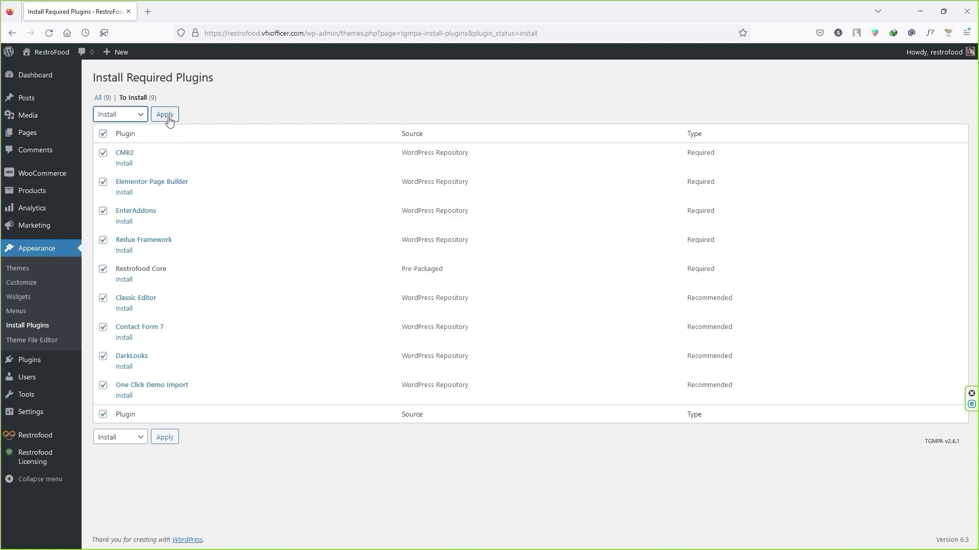
pyautogui.click(168, 119)
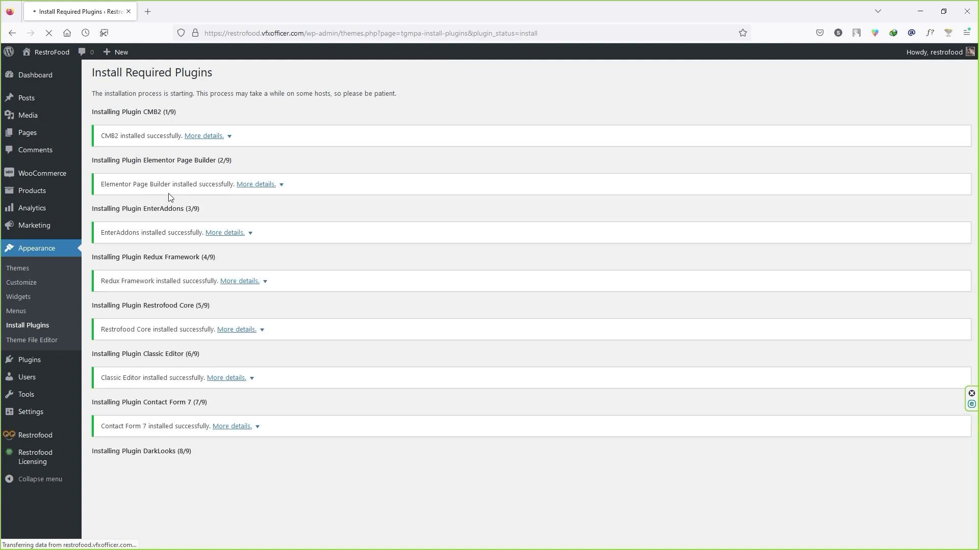
pyautogui.scroll(-1, 168, 295)
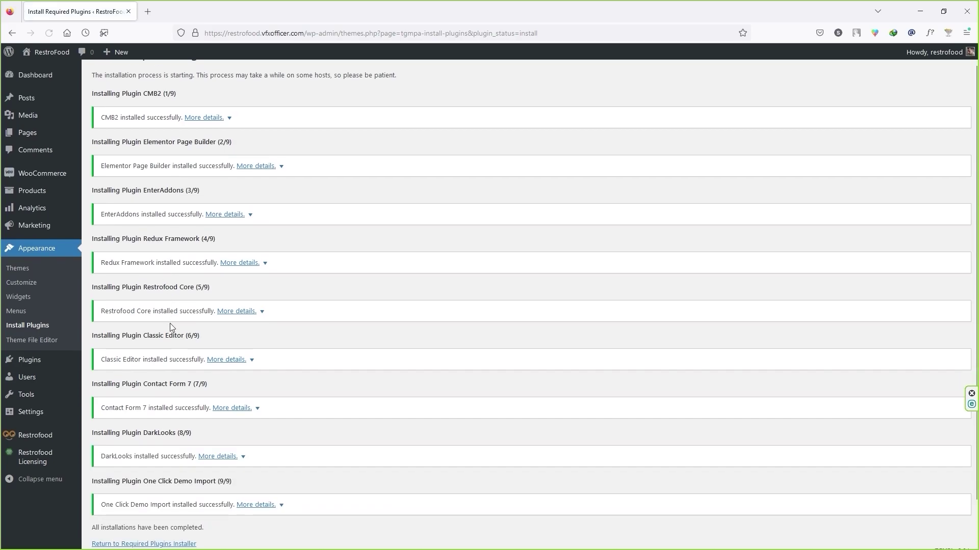
pyautogui.scroll(-2, 169, 323)
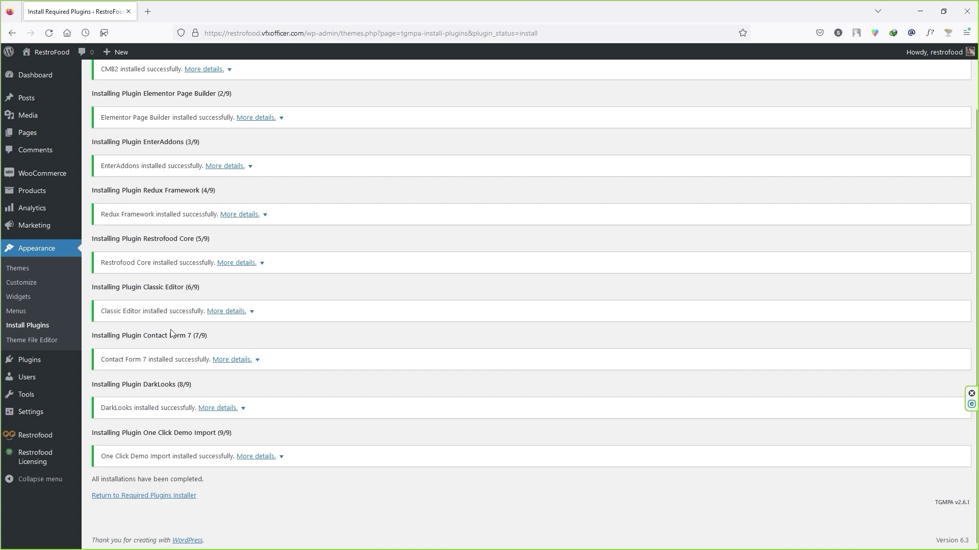
# Bulk-activate all nine installed plugins, including Elementor, Redux Framework and Restrofood Core.
pyautogui.click(108, 500)
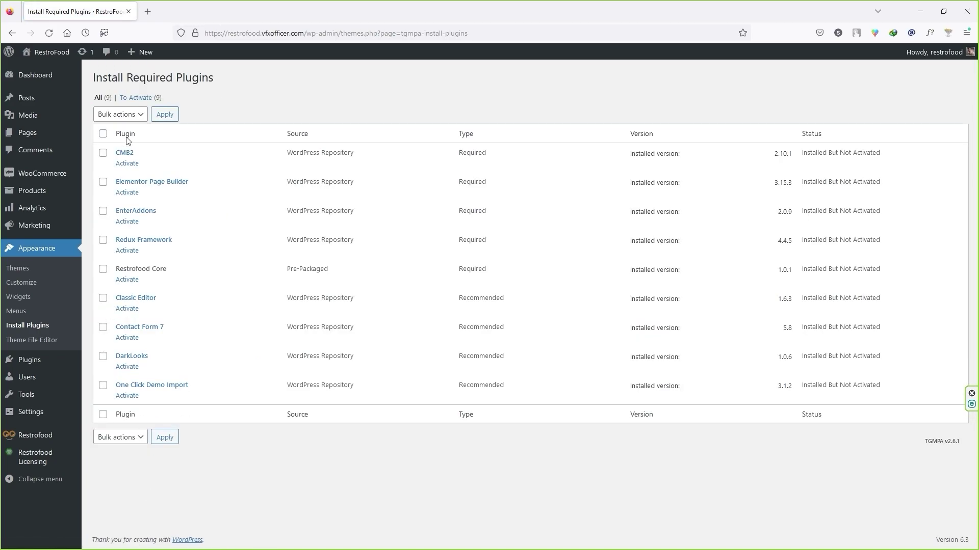
pyautogui.click(103, 135)
pyautogui.click(113, 116)
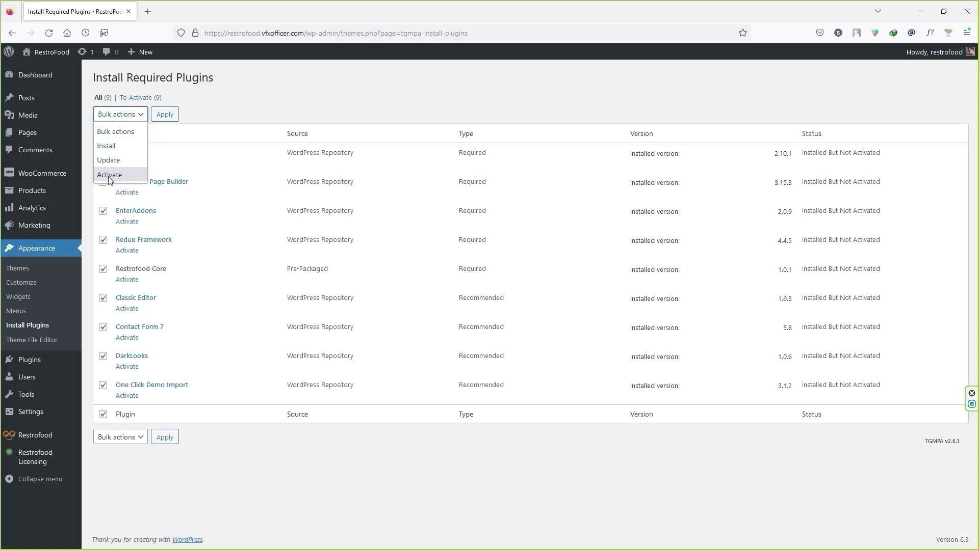
pyautogui.click(109, 175)
pyautogui.click(172, 116)
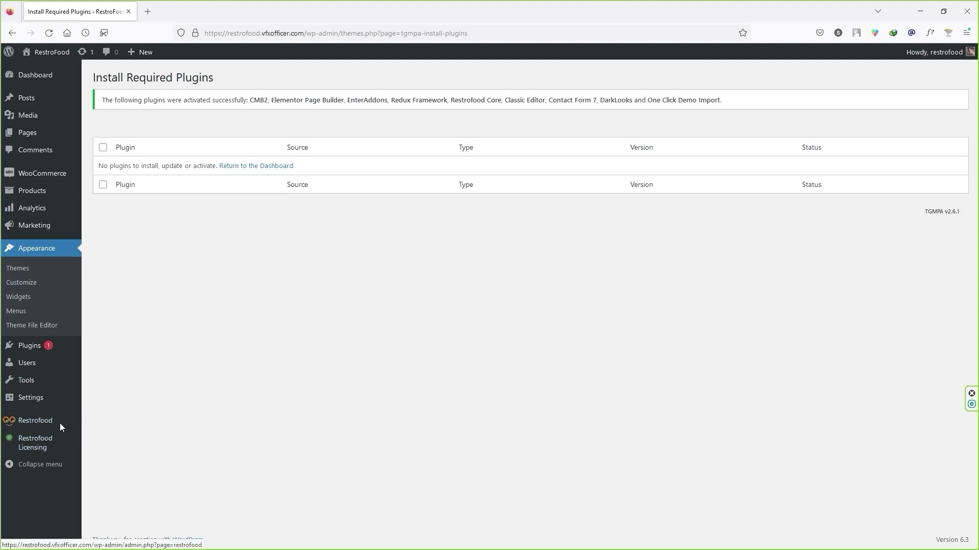
# Check that the Restrofood license shows Valid status with Lifetime type, then go back to the Dashboard.
pyautogui.click(29, 445)
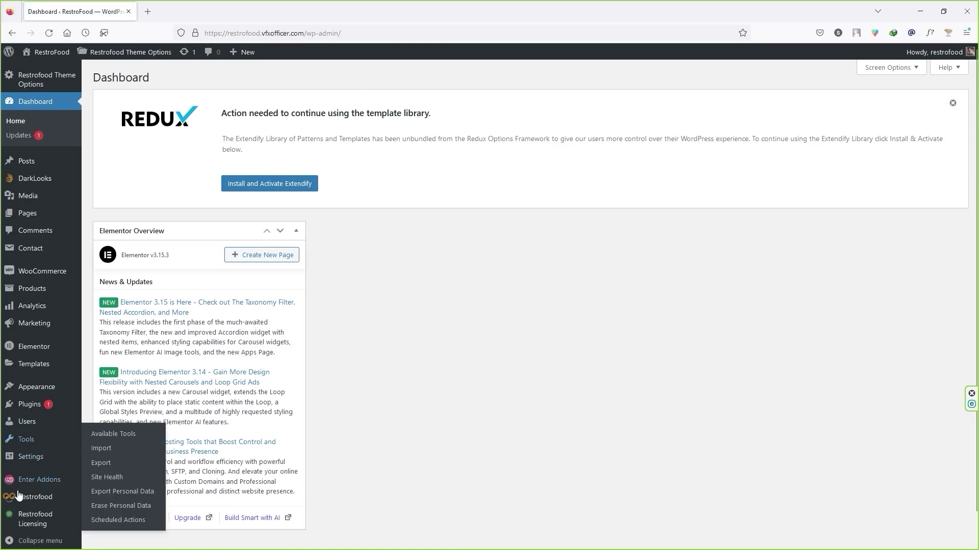
pyautogui.click(40, 521)
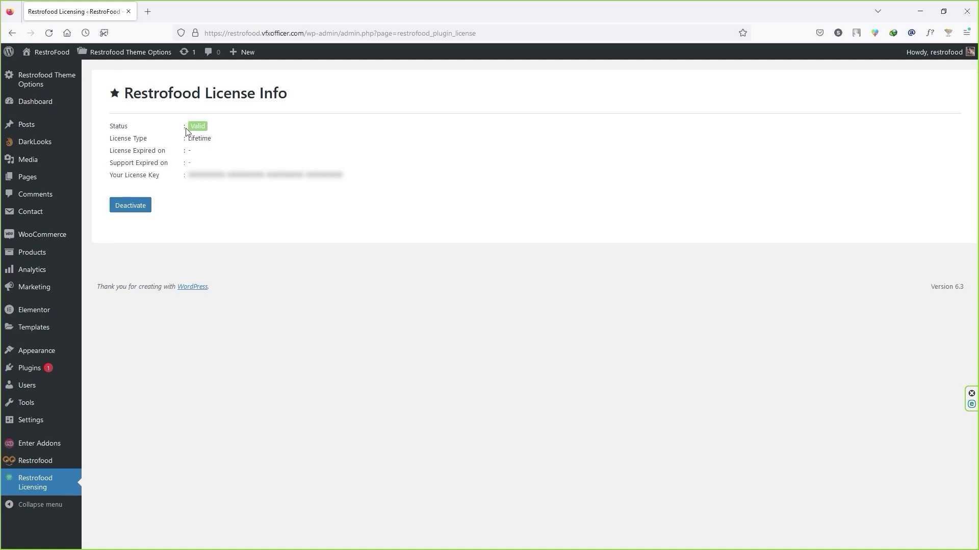
pyautogui.moveTo(192, 126); pyautogui.dragTo(212, 131)
pyautogui.click(213, 131)
pyautogui.click(43, 104)
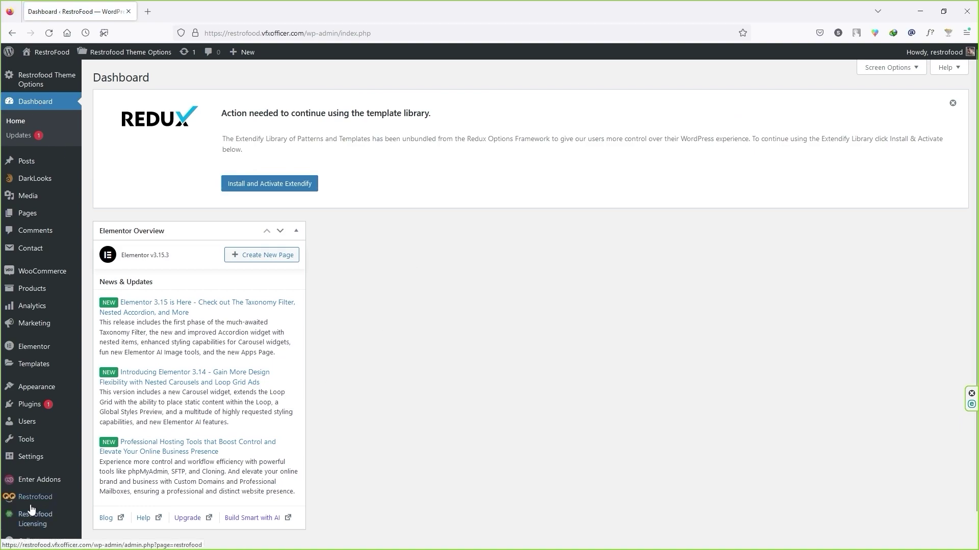
pyautogui.moveTo(32, 505)
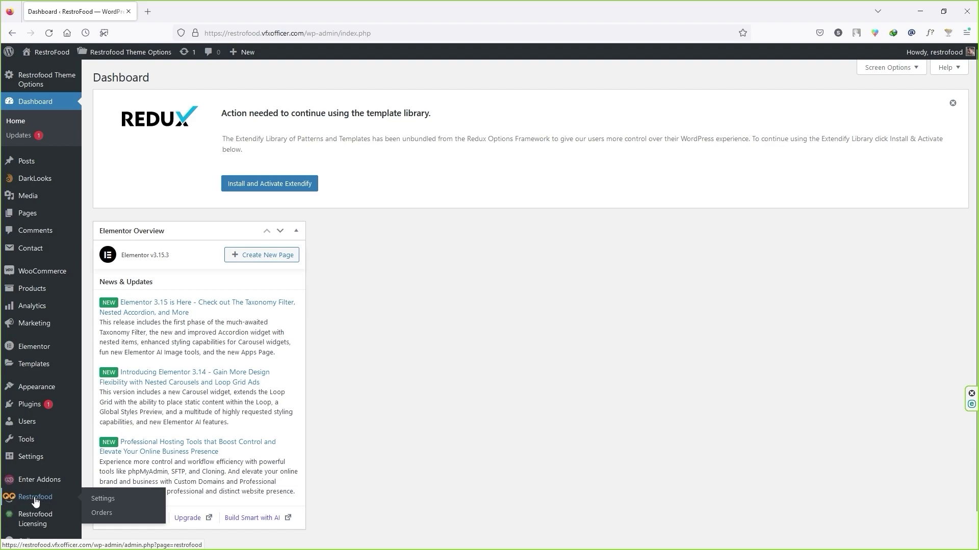
# Bring up Restrofood General Settings and review the Canvas Modal mini cart, 6 products per page and DESC ordering.
pyautogui.click(118, 501)
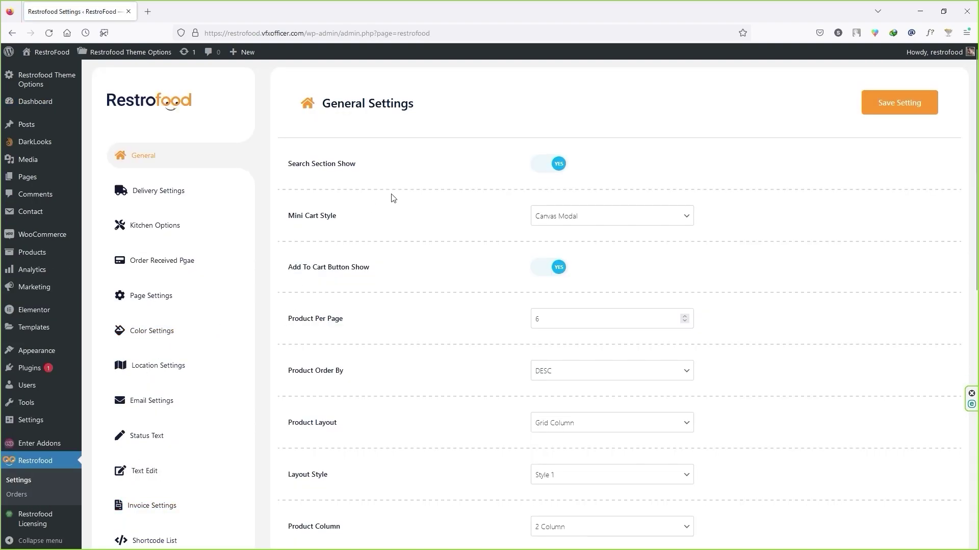
pyautogui.scroll(-4, 367, 310)
pyautogui.scroll(-3, 365, 326)
pyautogui.scroll(7, 365, 334)
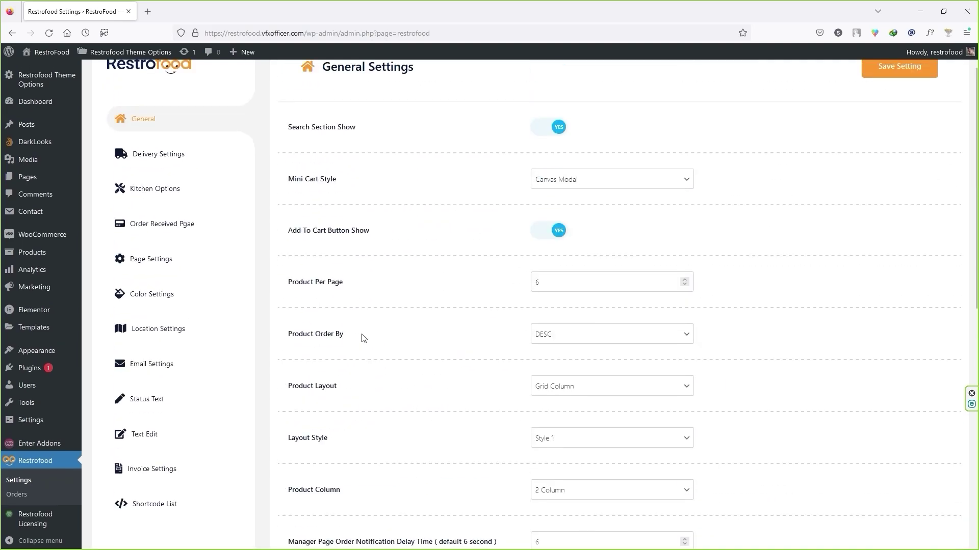
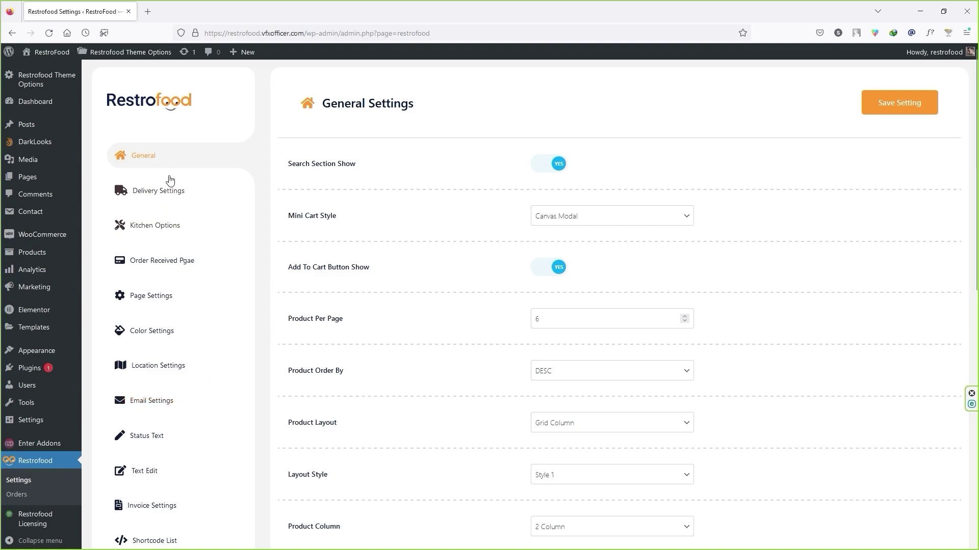
# Confirm Canvas Modal stays selected as the mini cart style in General Settings.
pyautogui.scroll(-4, 170, 308)
pyautogui.scroll(4, 168, 367)
pyautogui.click(591, 220)
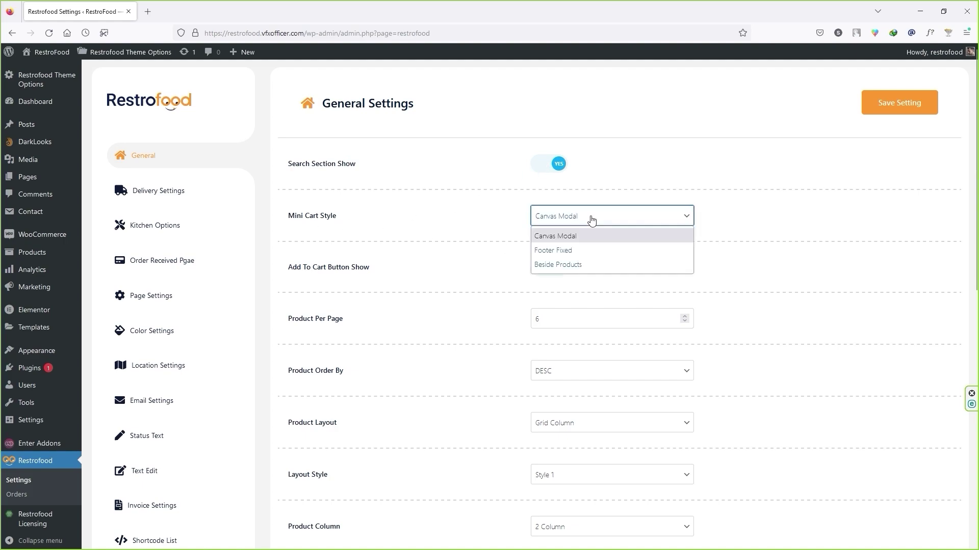
pyautogui.click(455, 220)
pyautogui.scroll(-1, 483, 278)
pyautogui.scroll(1, 367, 188)
pyautogui.scroll(-5, 386, 421)
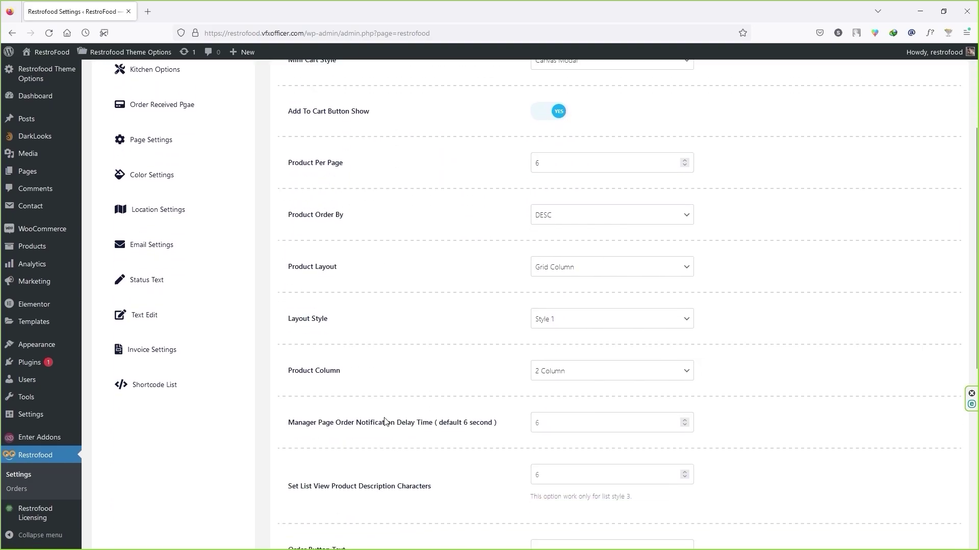
pyautogui.scroll(-2, 386, 423)
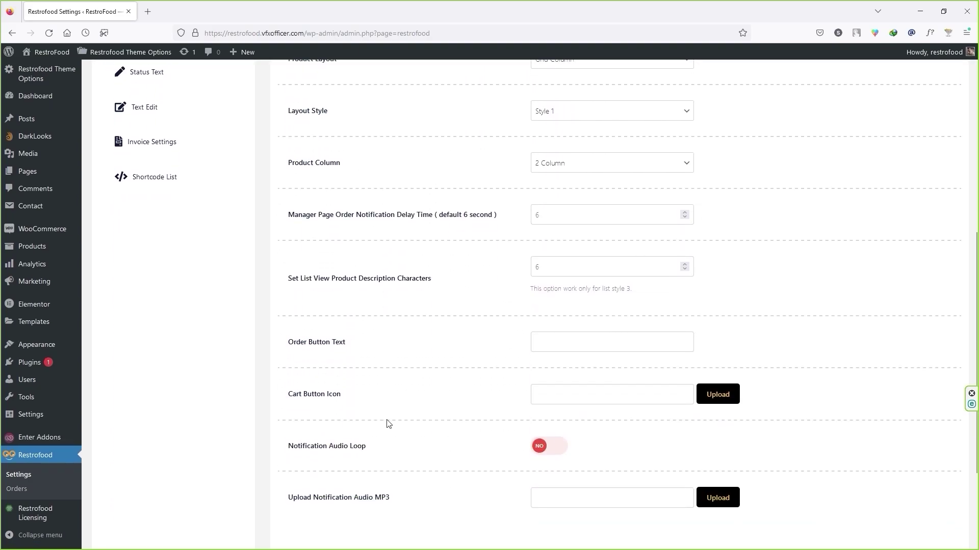
pyautogui.scroll(10, 392, 416)
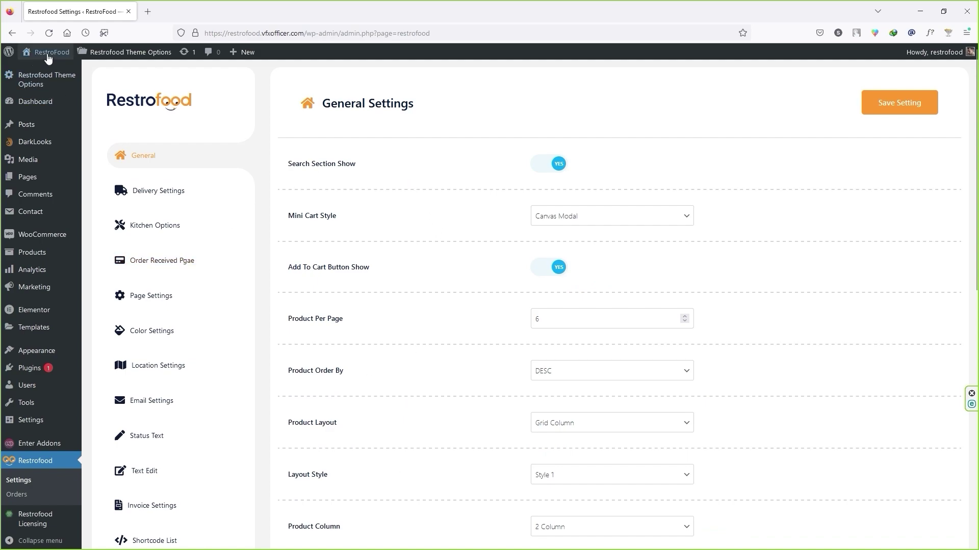
# Preview the Shop page in a new browser tab, then close it.
pyautogui.moveTo(49, 53)
pyautogui.rightClick(36, 89)
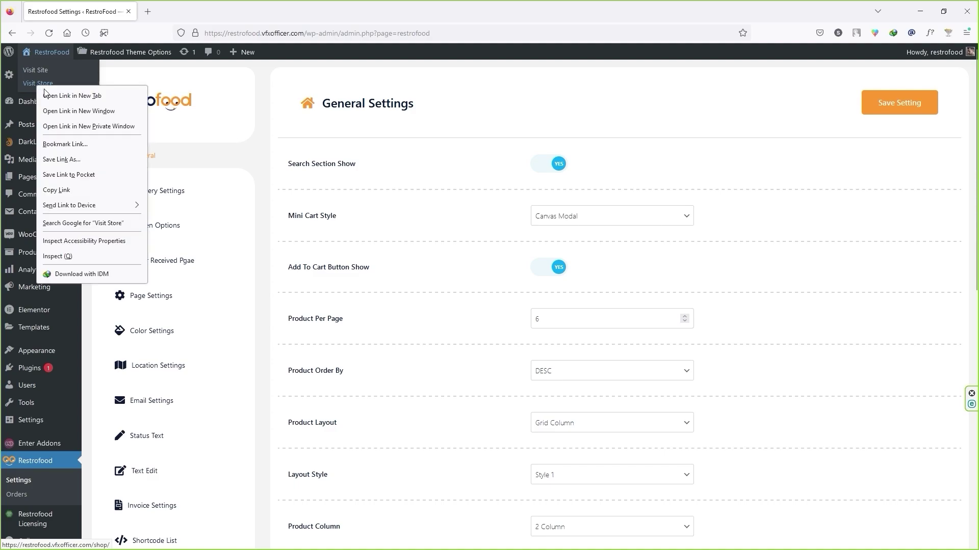
pyautogui.click(61, 95)
pyautogui.click(179, 11)
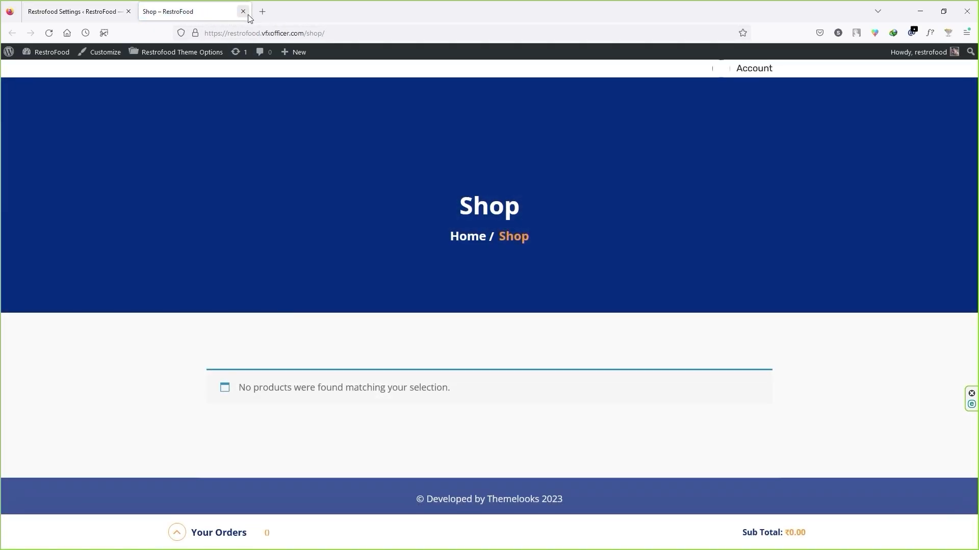
pyautogui.click(243, 11)
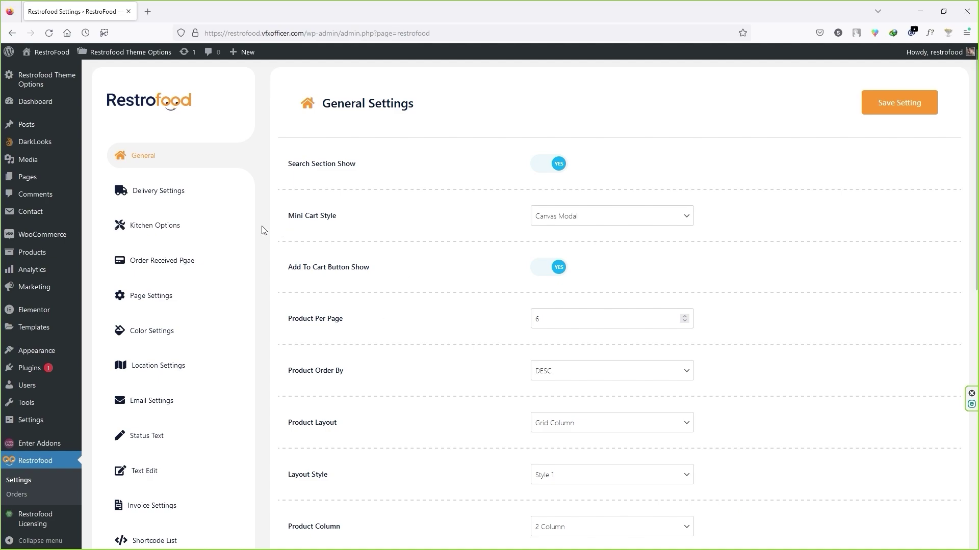
# Open Delivery Settings and keep Delivery/Pickup Both as the delivery option.
pyautogui.click(159, 198)
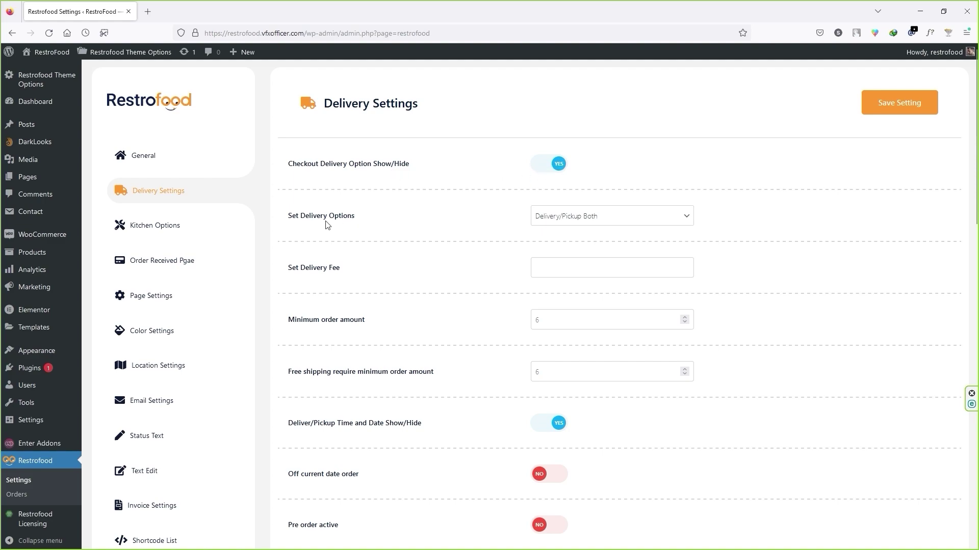
pyautogui.click(562, 223)
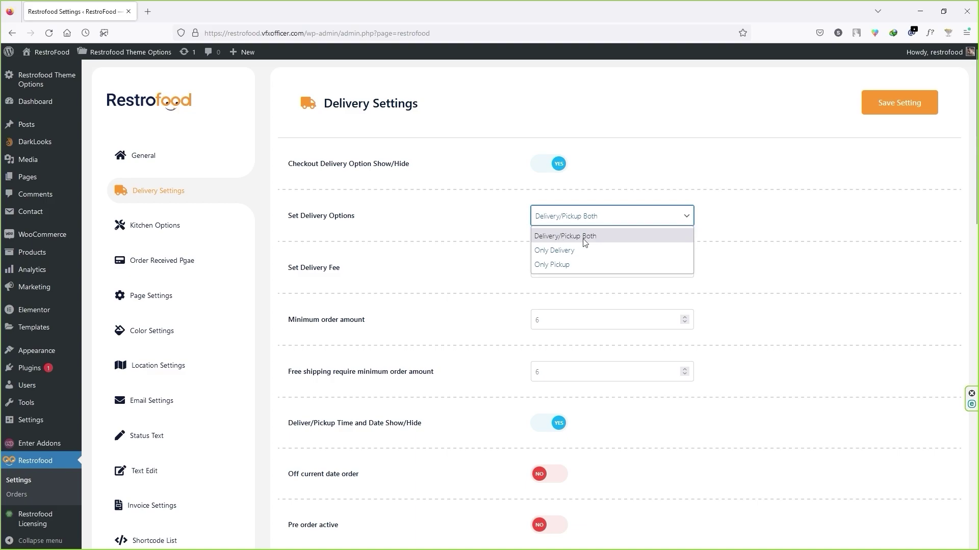
pyautogui.click(476, 240)
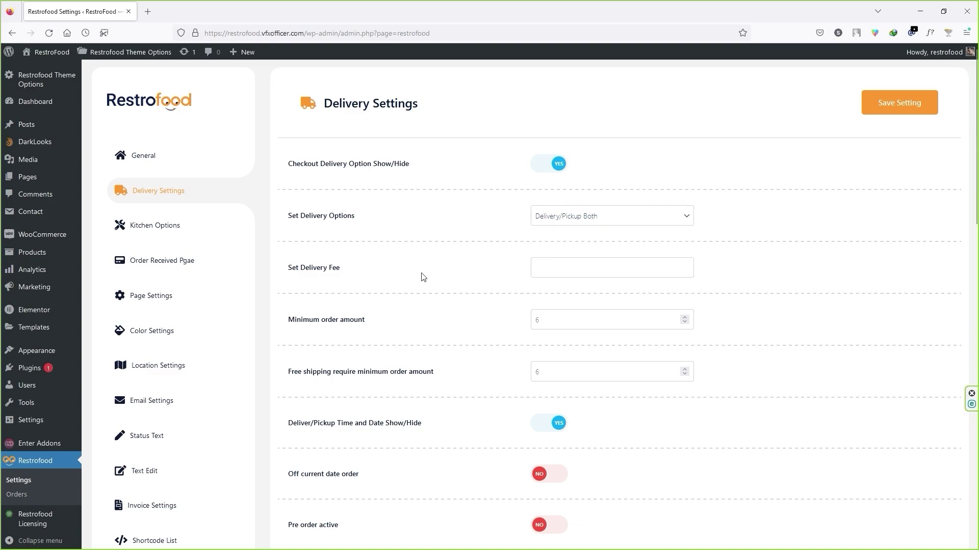
# Enter -1 as the free-shipping minimum order amount and scroll through the remaining delivery options.
pyautogui.click(554, 273)
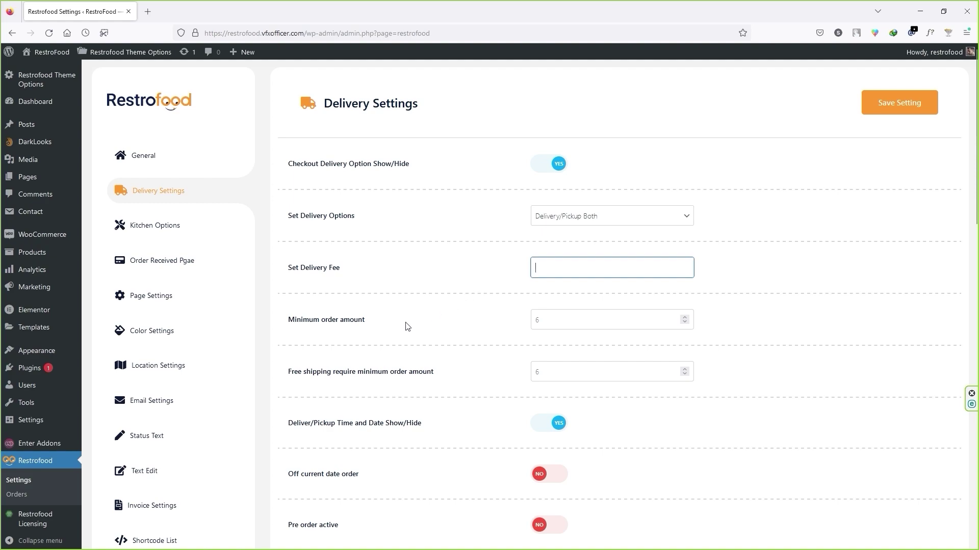
pyautogui.click(550, 321)
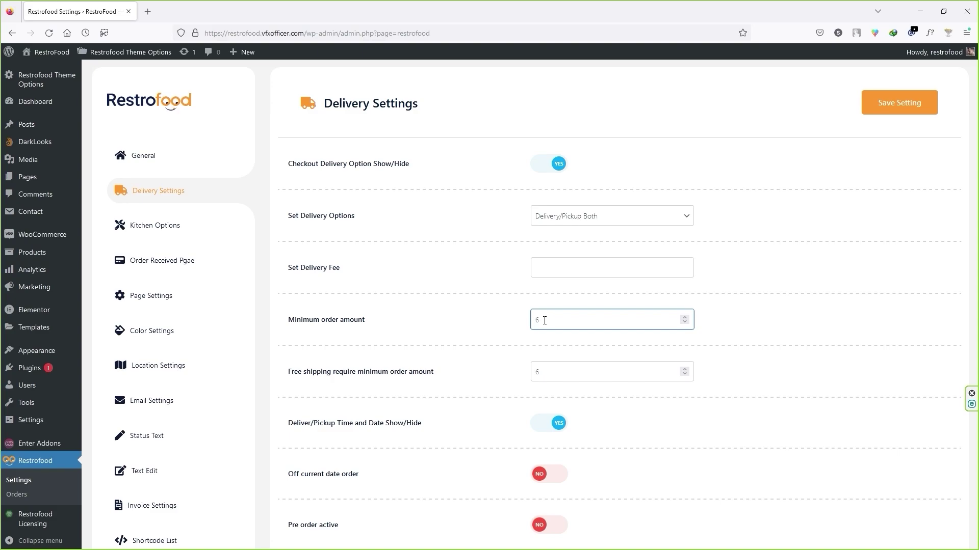
pyautogui.scroll(-2, 484, 344)
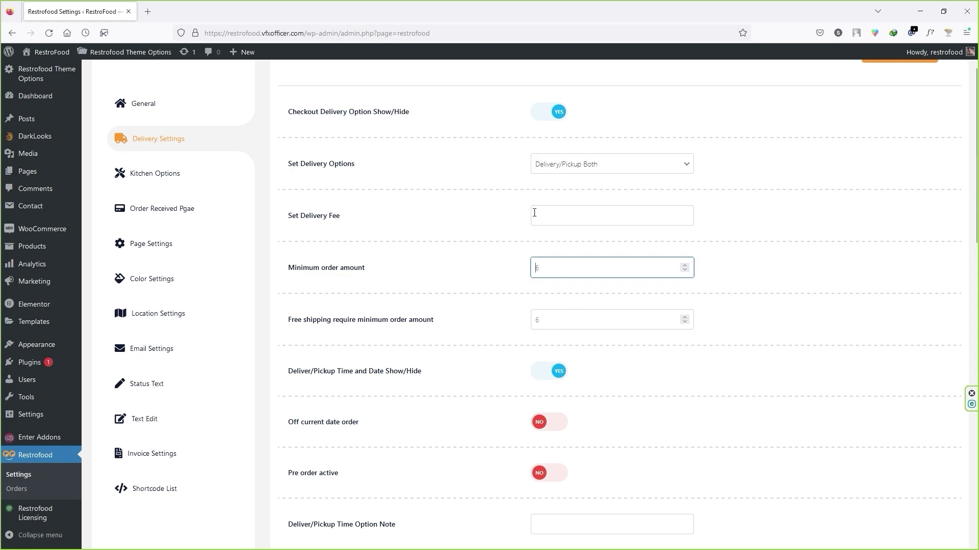
pyautogui.click(556, 213)
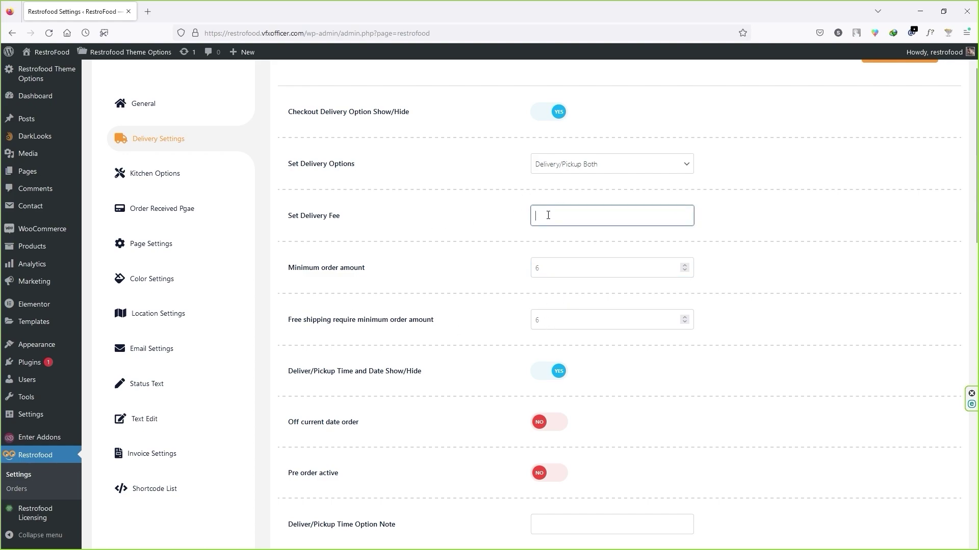
pyautogui.click(552, 321)
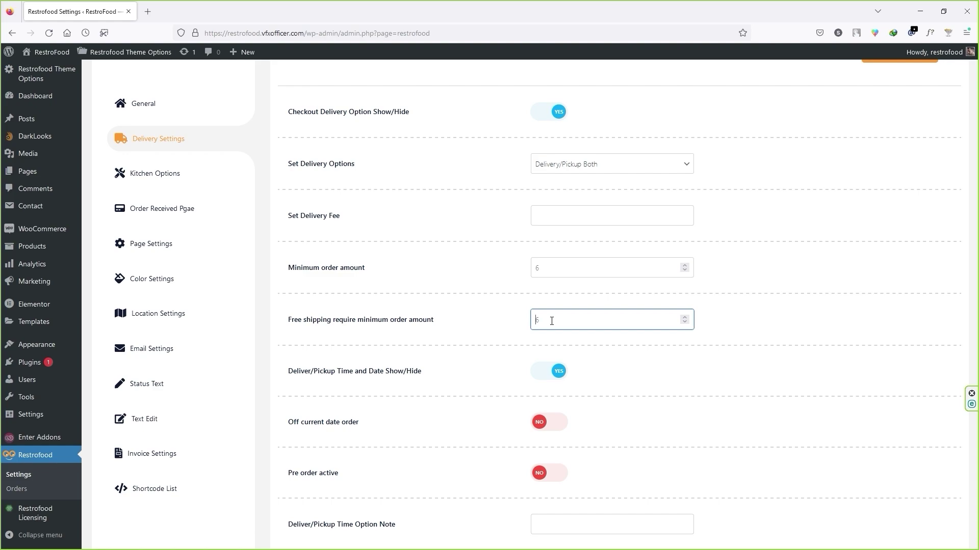
pyautogui.scroll(-1, 552, 321)
pyautogui.scroll(-3, 415, 373)
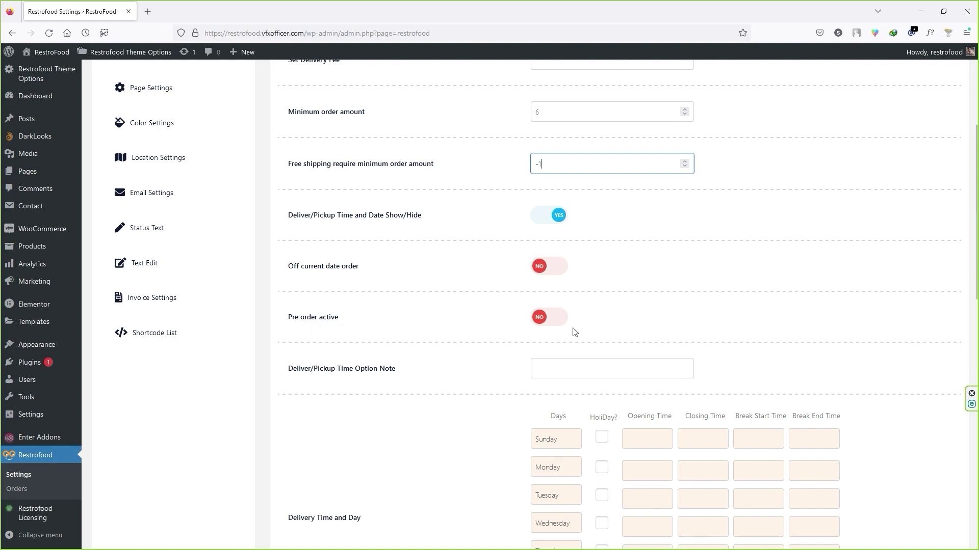
pyautogui.scroll(-2, 488, 303)
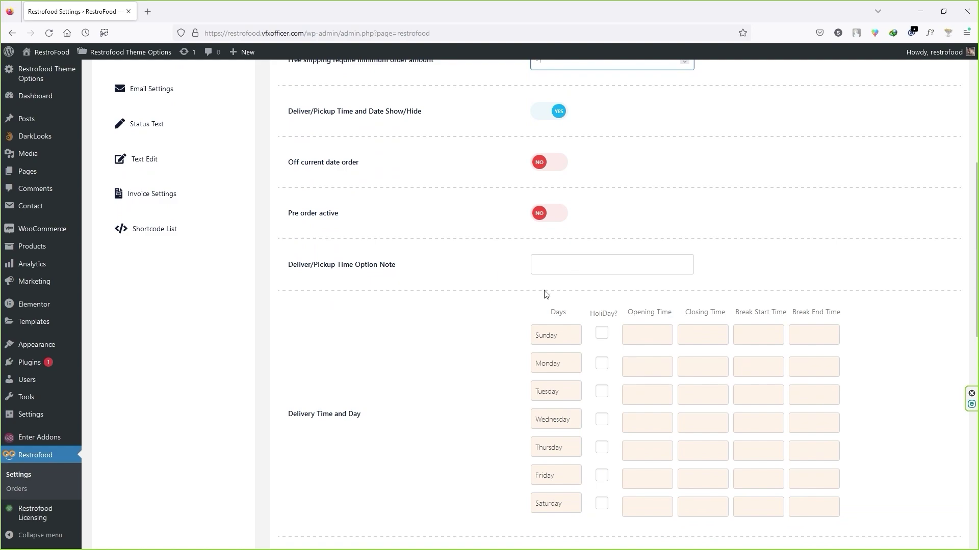
pyautogui.scroll(-1, 470, 290)
pyautogui.scroll(-2, 500, 286)
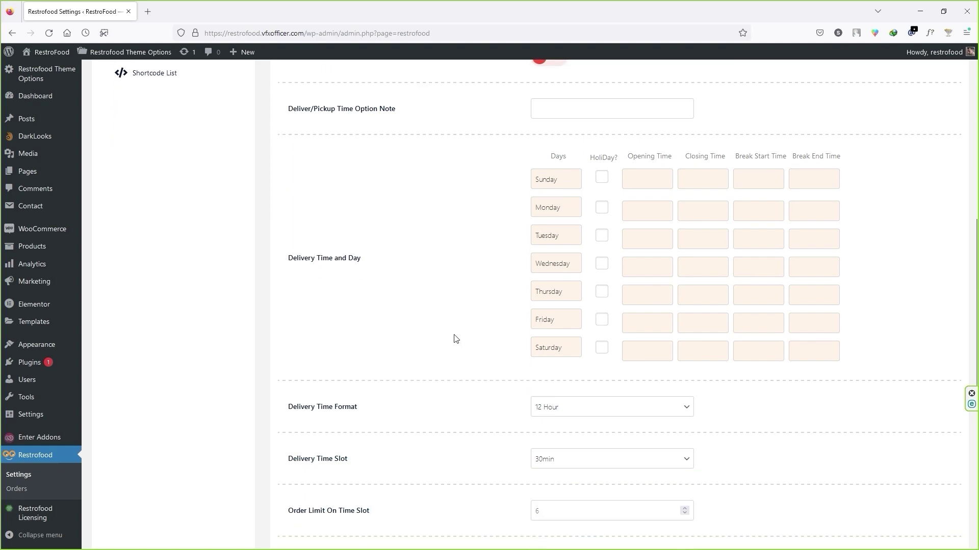
# Add the note 'Our Opening and Closing Time' to the pickup time option.
pyautogui.moveTo(294, 258); pyautogui.dragTo(358, 259)
pyautogui.click(369, 264)
pyautogui.click(554, 108)
pyautogui.write('Our Opening and Closing time')
pyautogui.press('BackSpace')
pyautogui.write('T')
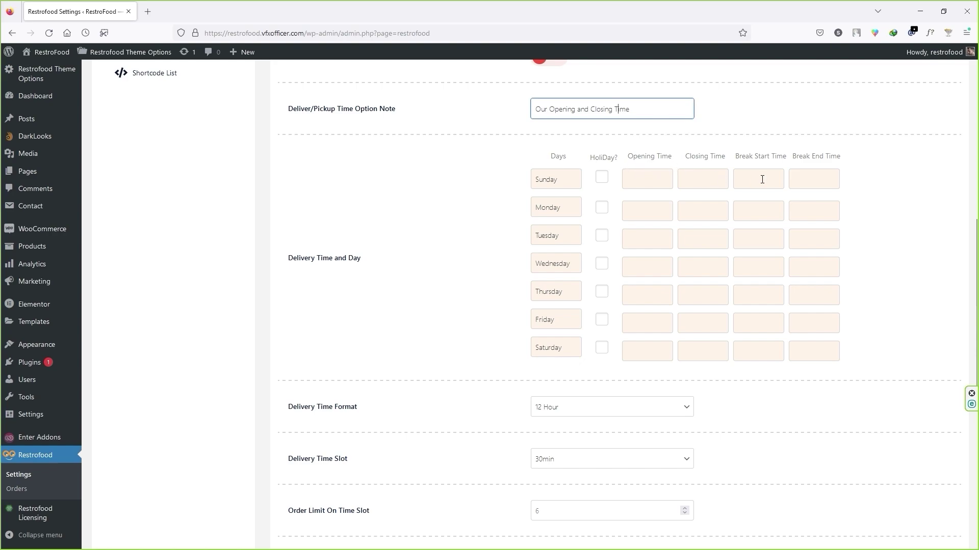
# Set Sunday's hours to 7:00 AM opening and 11:30 PM closing.
pyautogui.click(649, 179)
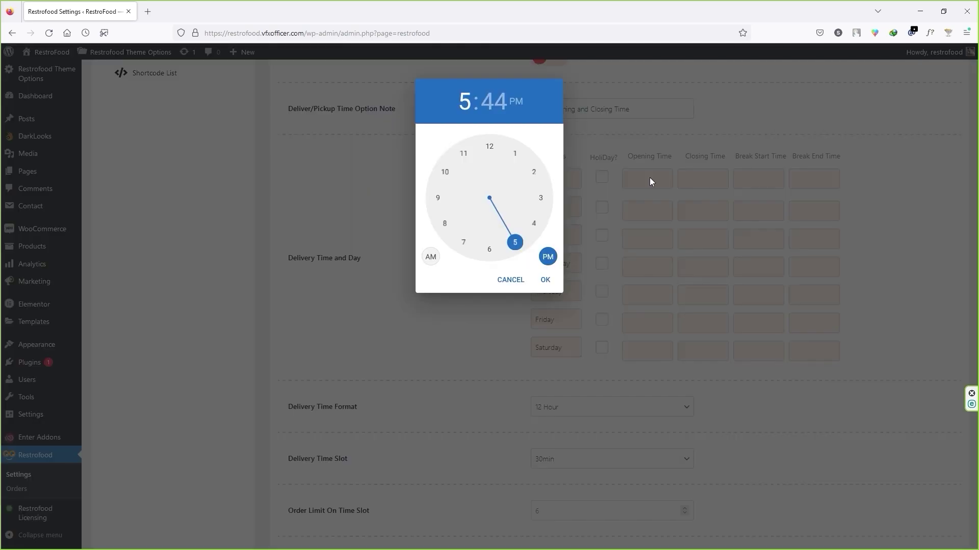
pyautogui.click(463, 243)
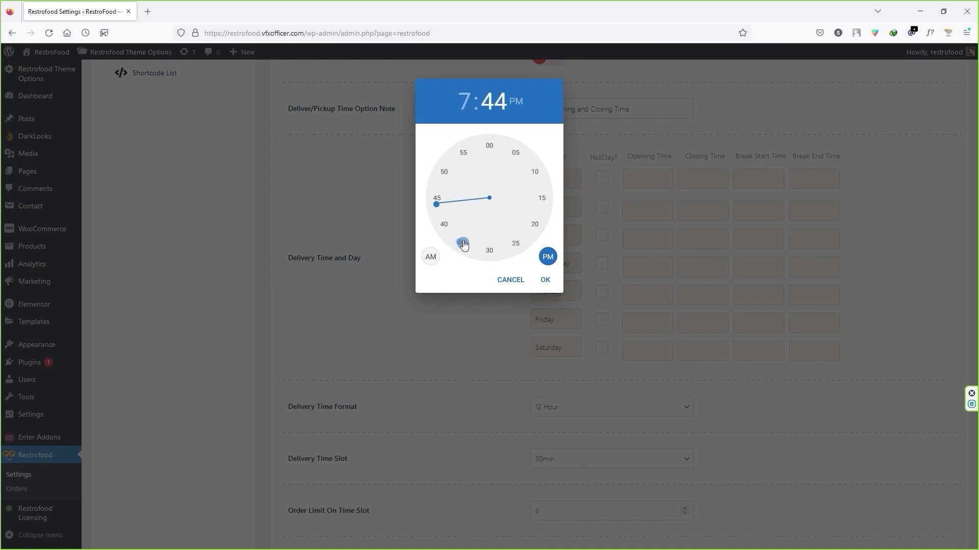
pyautogui.click(431, 256)
pyautogui.click(489, 146)
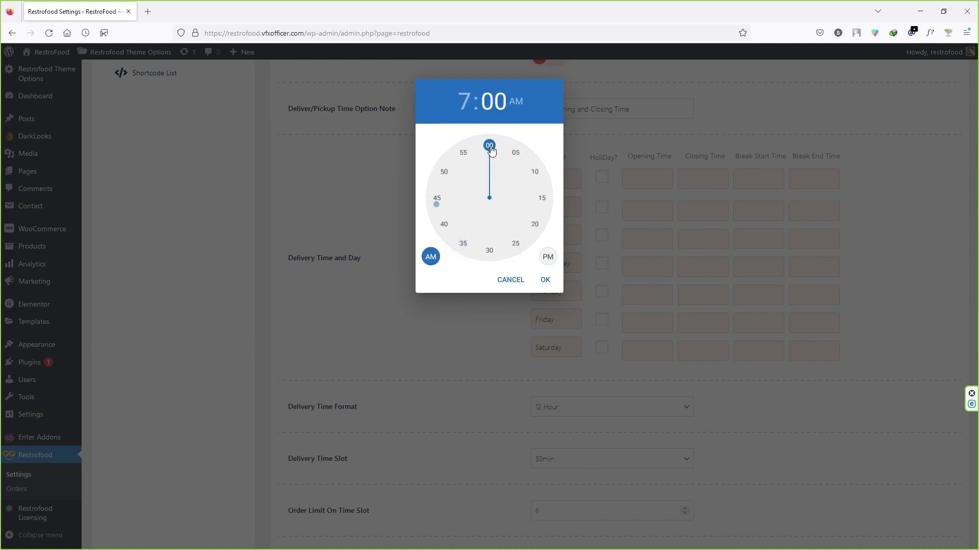
pyautogui.click(545, 279)
pyautogui.click(696, 181)
pyautogui.click(463, 152)
pyautogui.click(491, 255)
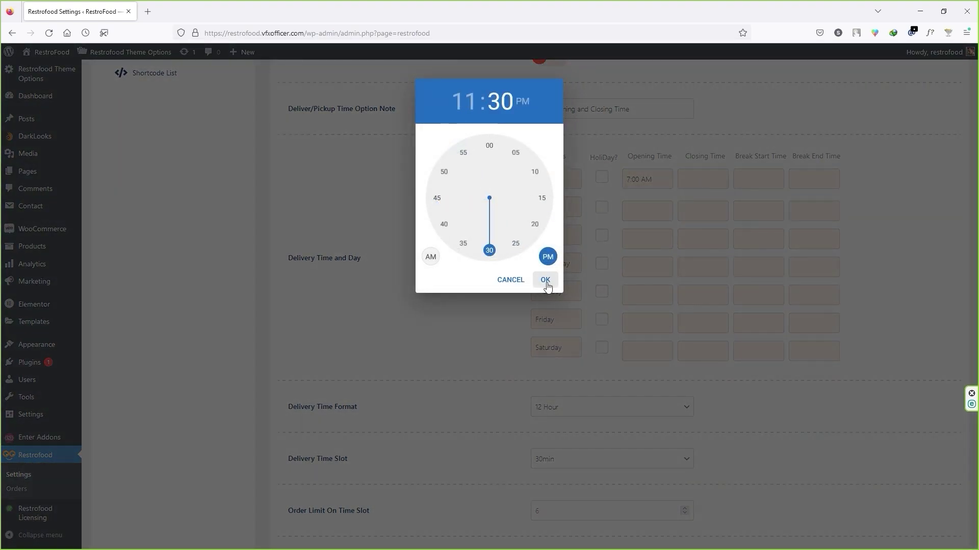
pyautogui.click(545, 280)
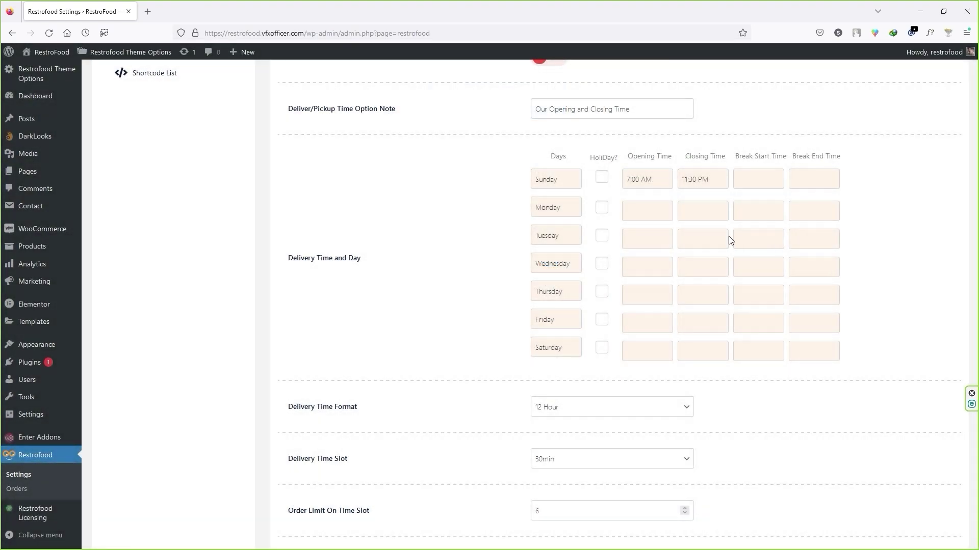
# Give Sunday a break from 1:00 PM to 2:00 PM.
pyautogui.click(762, 182)
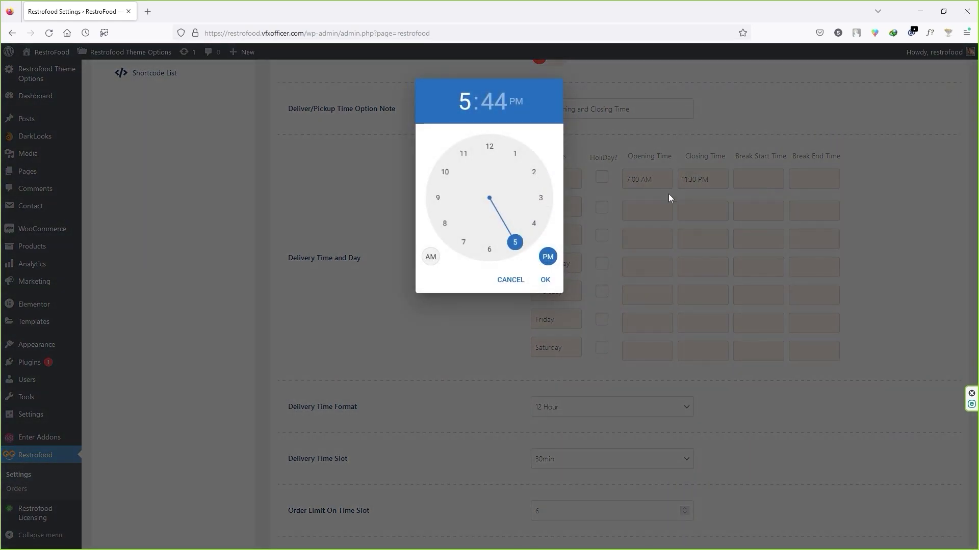
pyautogui.click(515, 154)
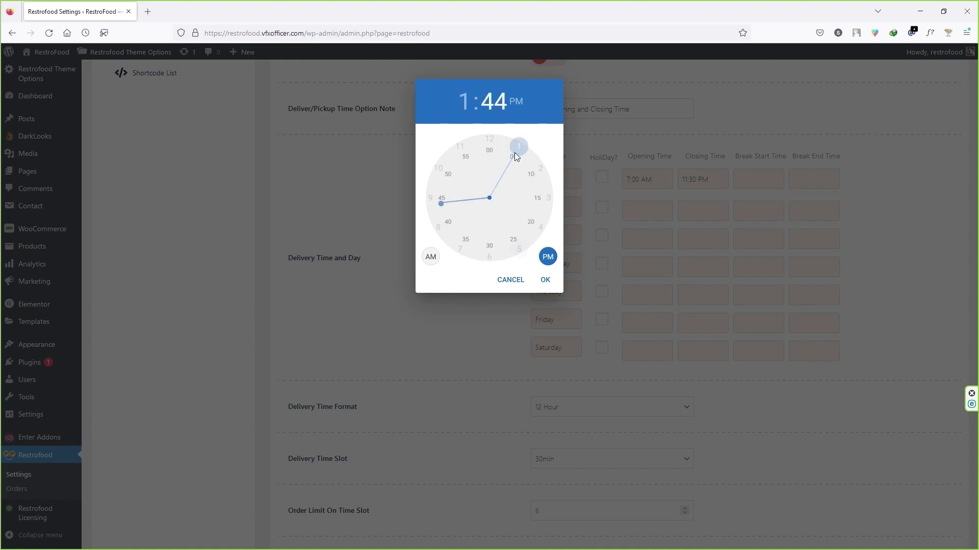
pyautogui.click(546, 279)
pyautogui.click(533, 175)
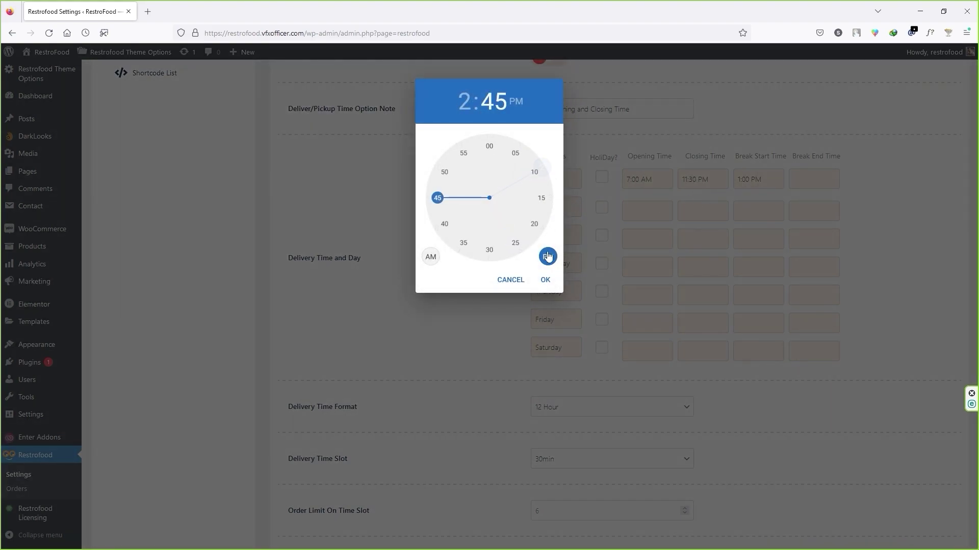
pyautogui.click(490, 147)
pyautogui.click(546, 280)
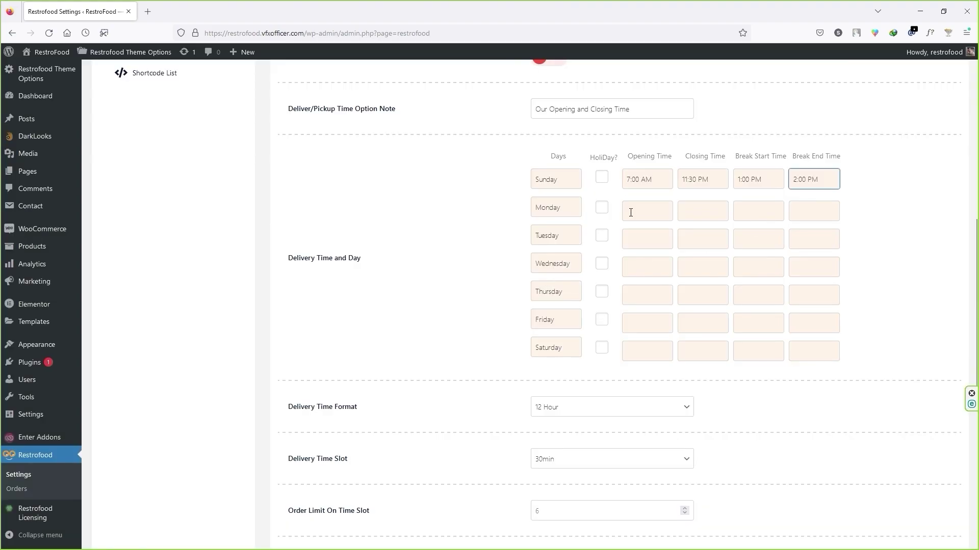
# Set Monday's opening time to 7:00 AM.
pyautogui.click(651, 210)
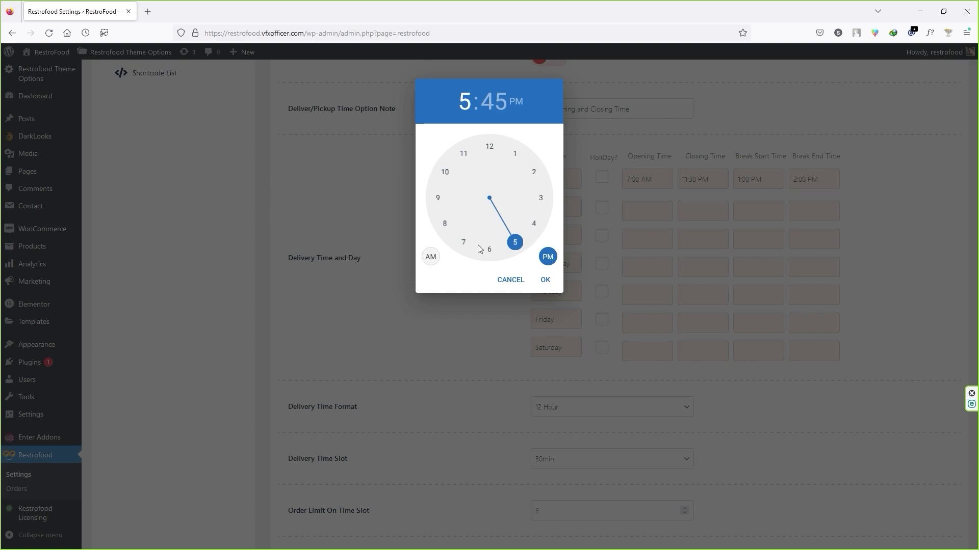
pyautogui.click(464, 242)
pyautogui.click(489, 146)
pyautogui.click(431, 256)
pyautogui.click(545, 280)
pyautogui.click(693, 210)
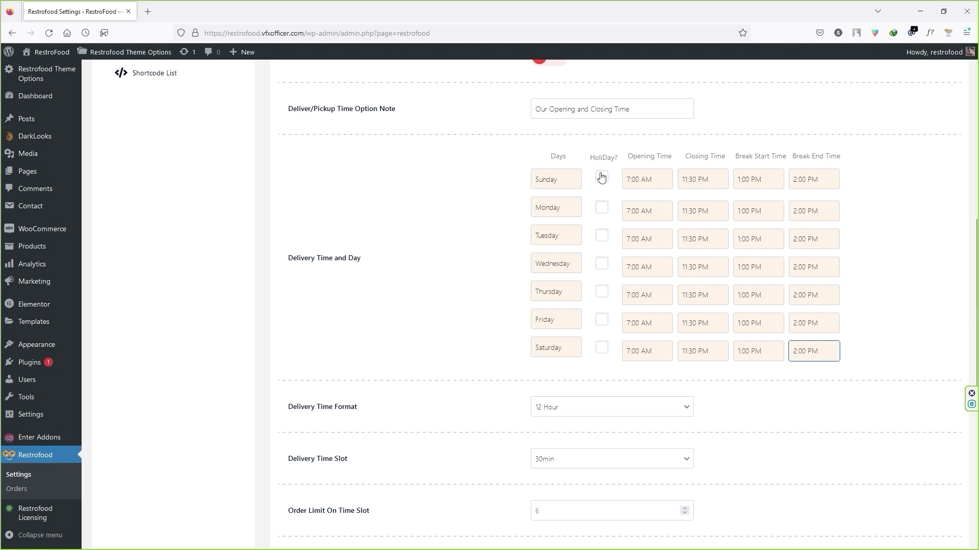
# Keep the 12 Hour delivery time format and check the order limit per time slot.
pyautogui.scroll(-2, 457, 359)
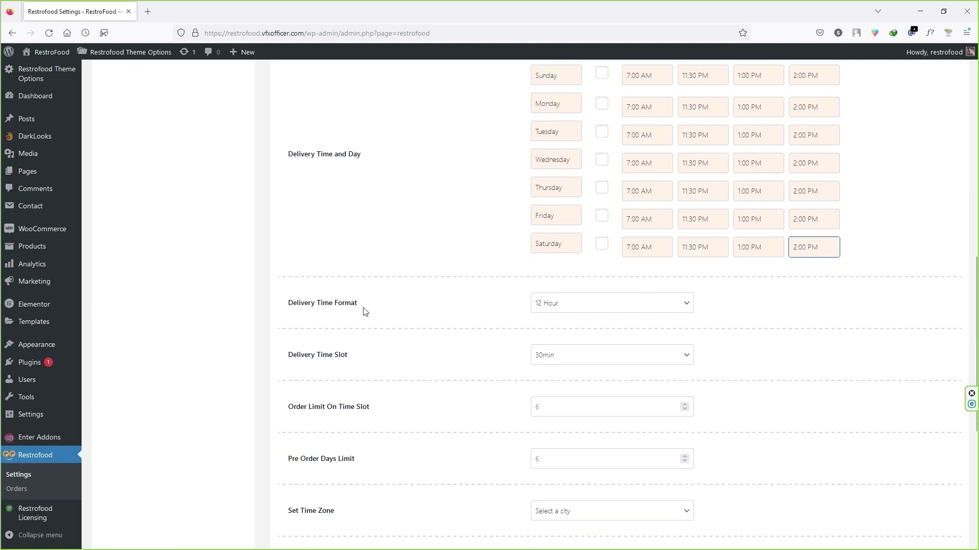
pyautogui.click(594, 311)
pyautogui.click(456, 308)
pyautogui.scroll(-3, 509, 354)
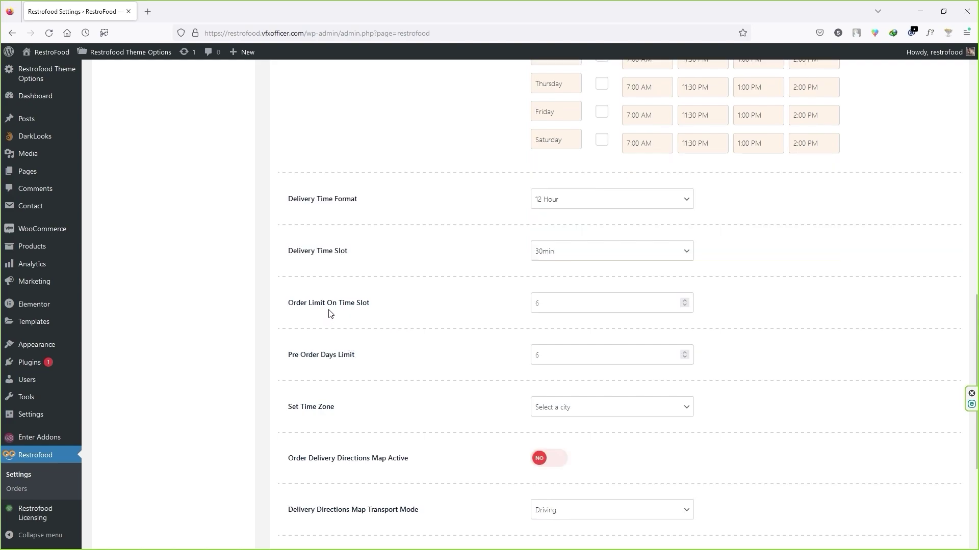
pyautogui.click(590, 304)
pyautogui.scroll(-3, 353, 390)
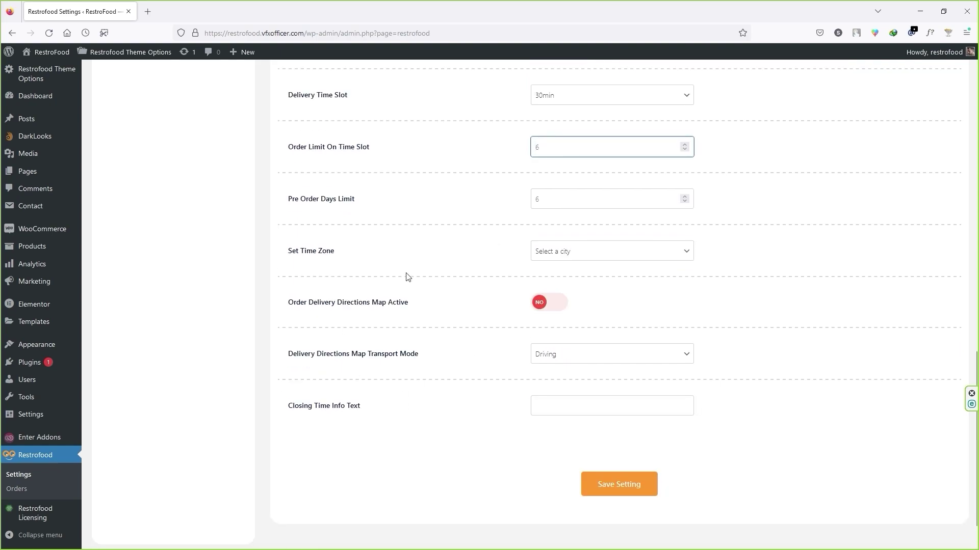
# Set the time zone to Kolkata and enable the directions map in Bicycling mode.
pyautogui.click(567, 252)
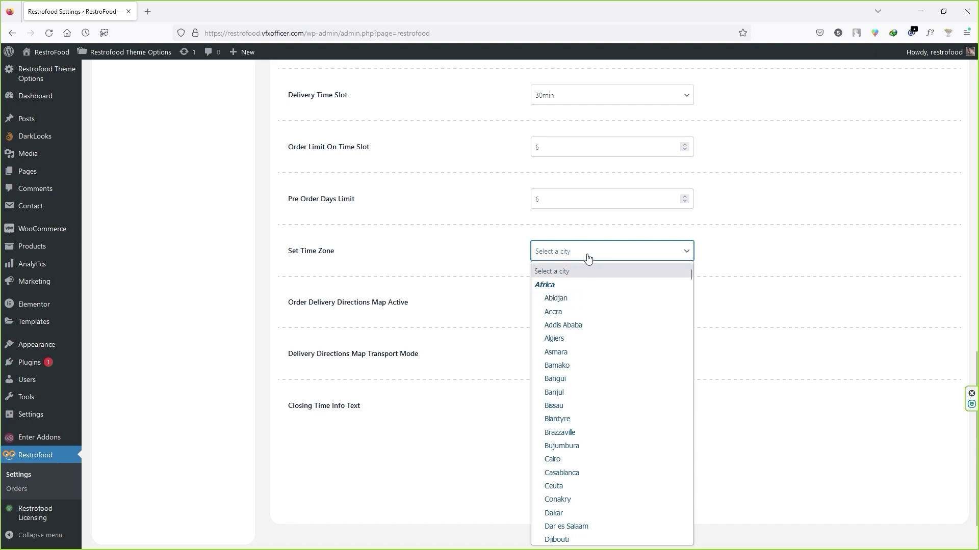
pyautogui.press('k')
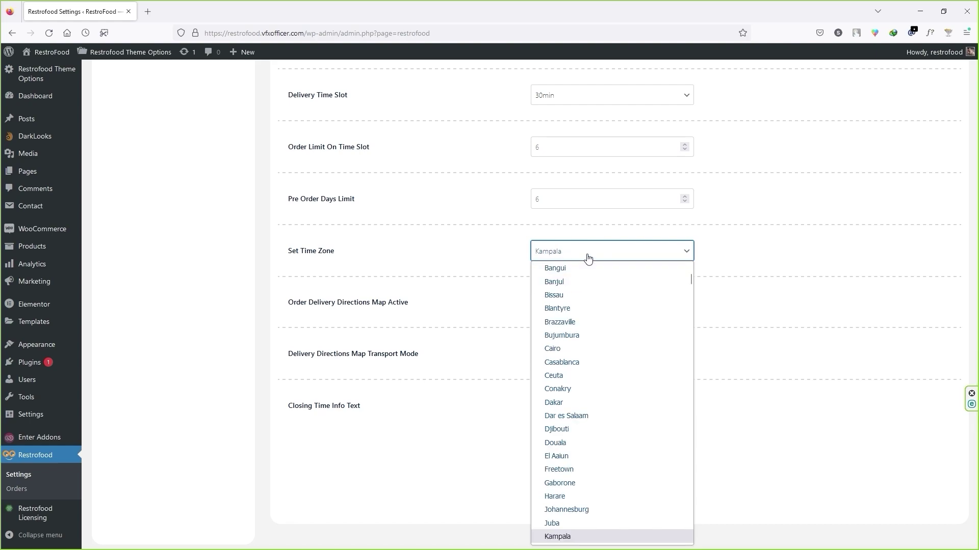
pyautogui.click(605, 398)
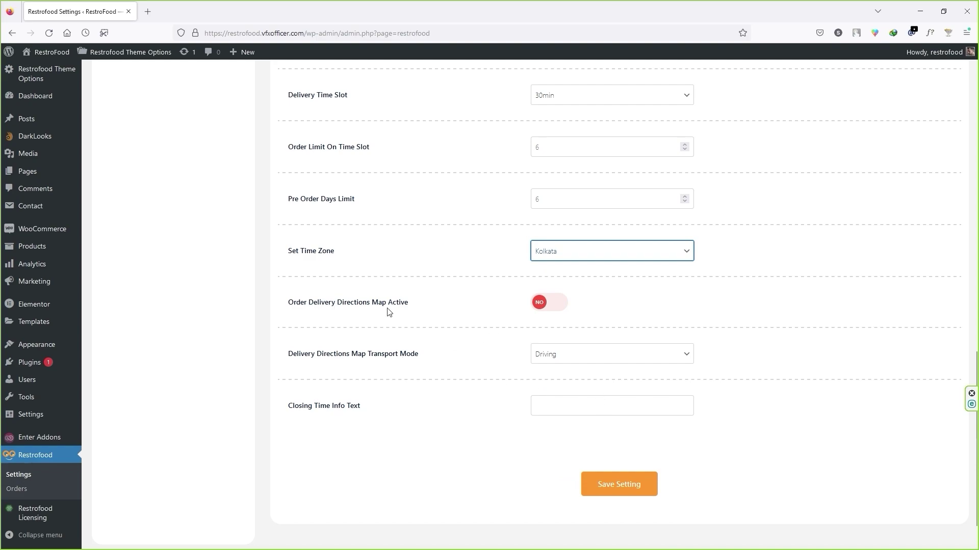
pyautogui.click(560, 307)
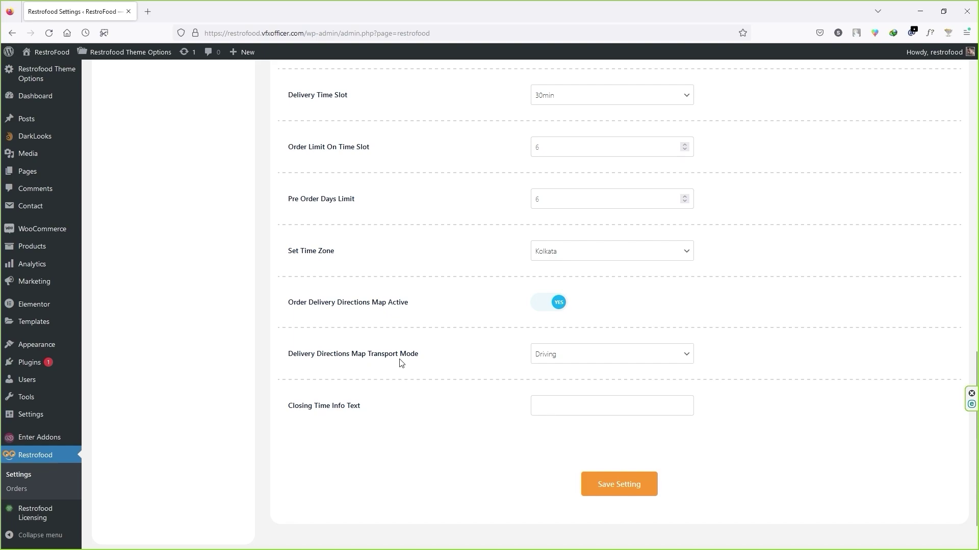
pyautogui.click(565, 356)
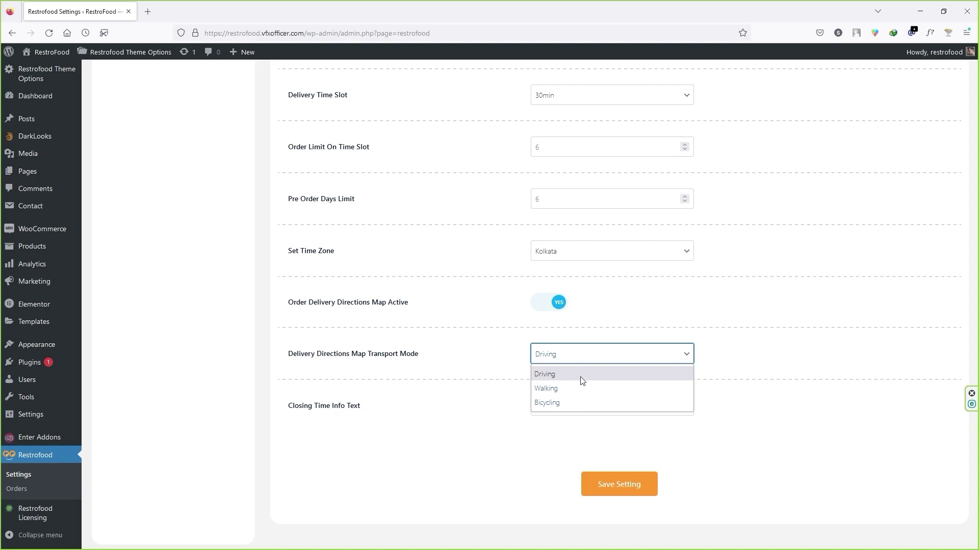
pyautogui.click(563, 403)
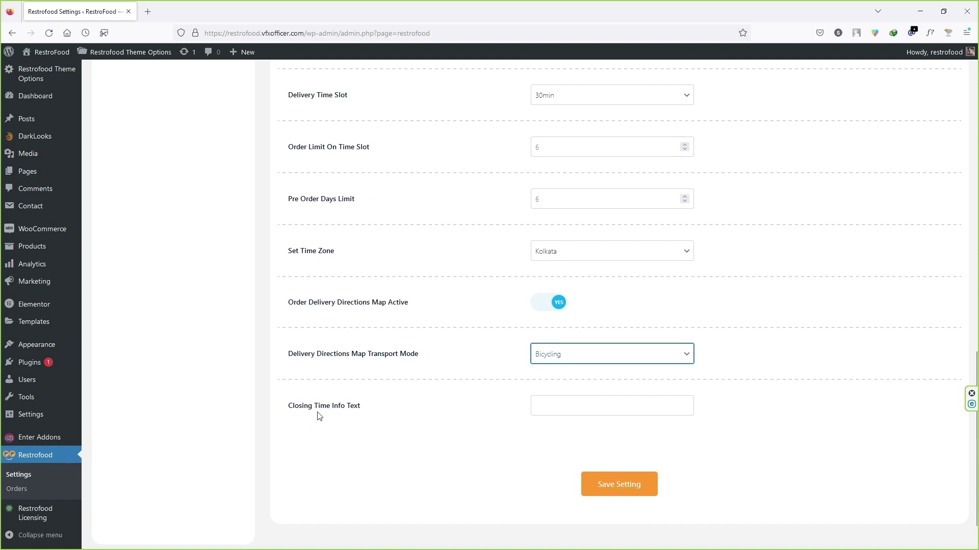
# Enter the closing message 'Sorry We closed!' and save the delivery settings.
pyautogui.click(609, 410)
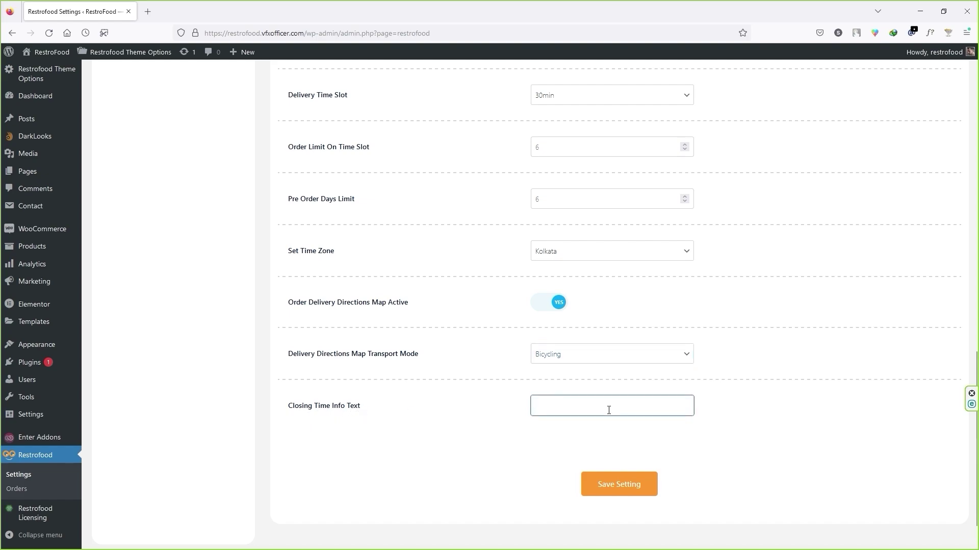
pyautogui.write('Sorry We closed!')
pyautogui.click(619, 484)
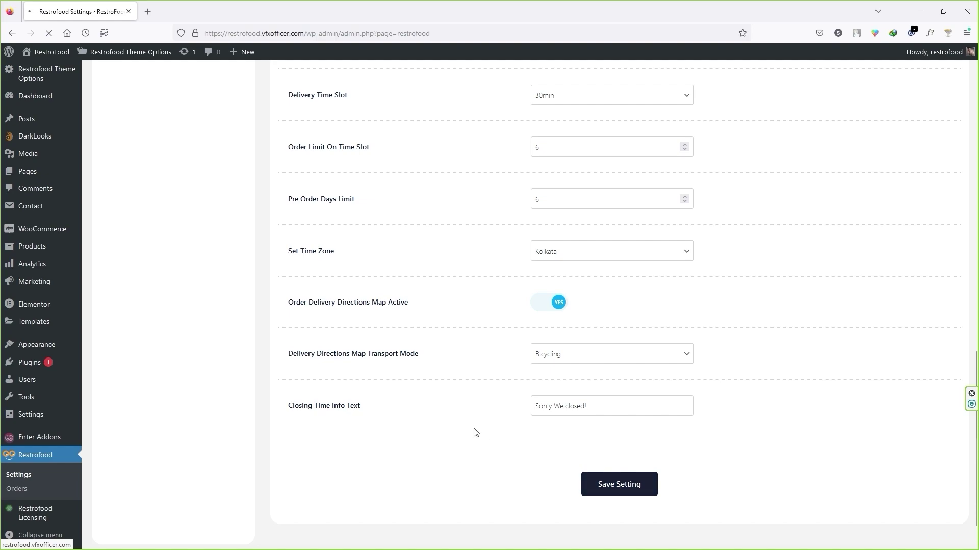
pyautogui.click(206, 217)
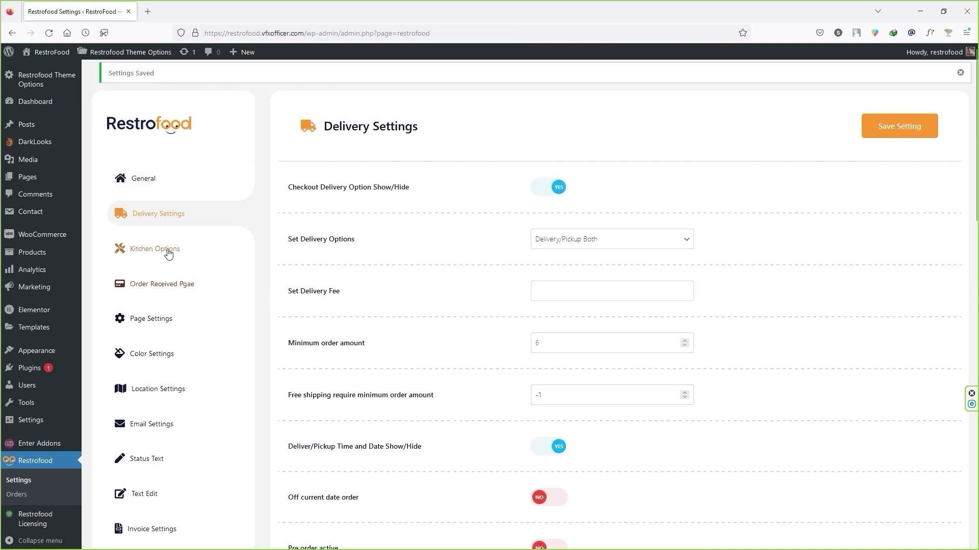
# Switch both Kitchen Options toggles to YES, save, and go to Order Received Page settings.
pyautogui.click(202, 256)
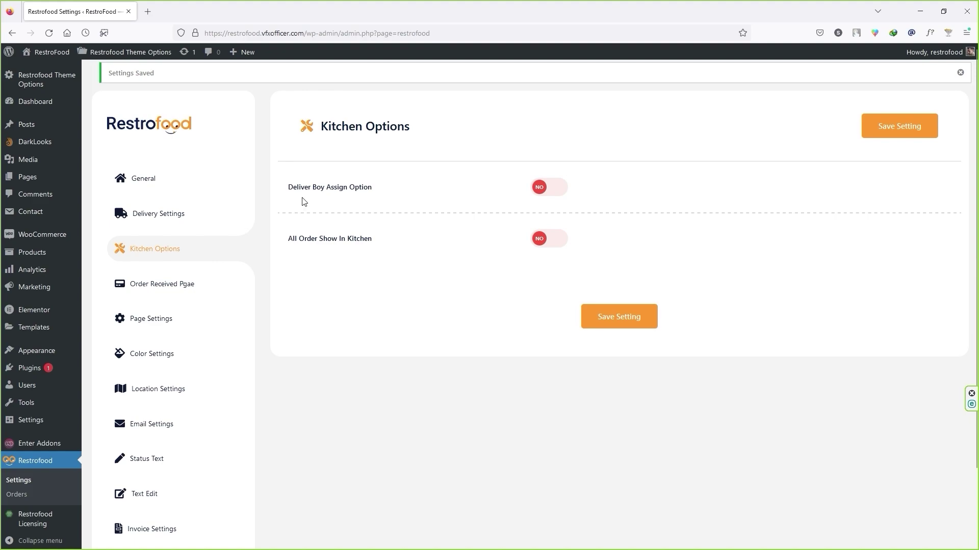
pyautogui.click(537, 191)
pyautogui.click(557, 242)
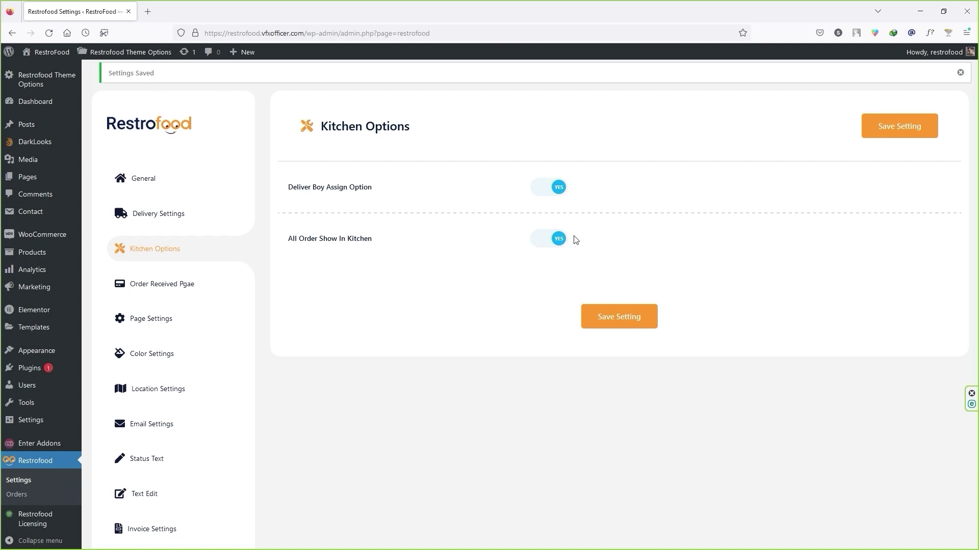
pyautogui.click(626, 322)
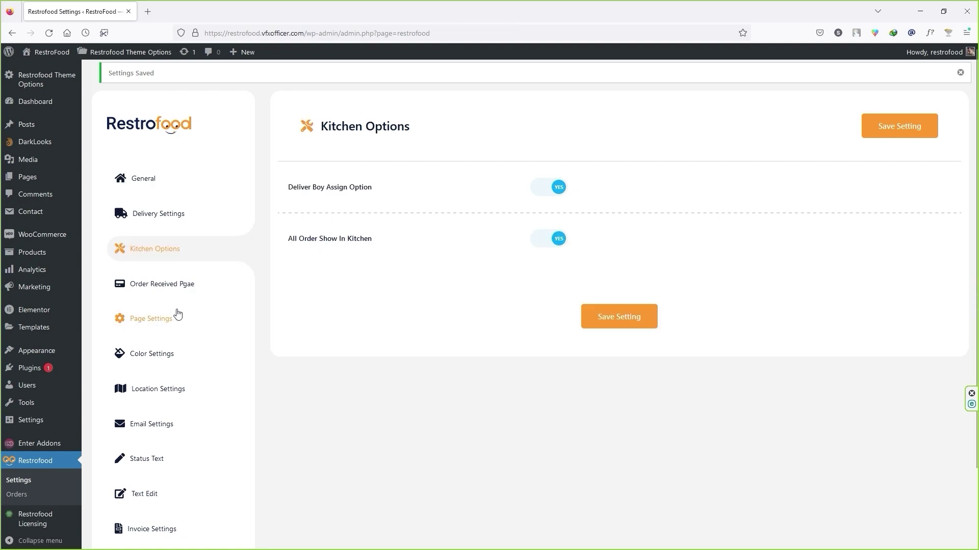
pyautogui.click(145, 292)
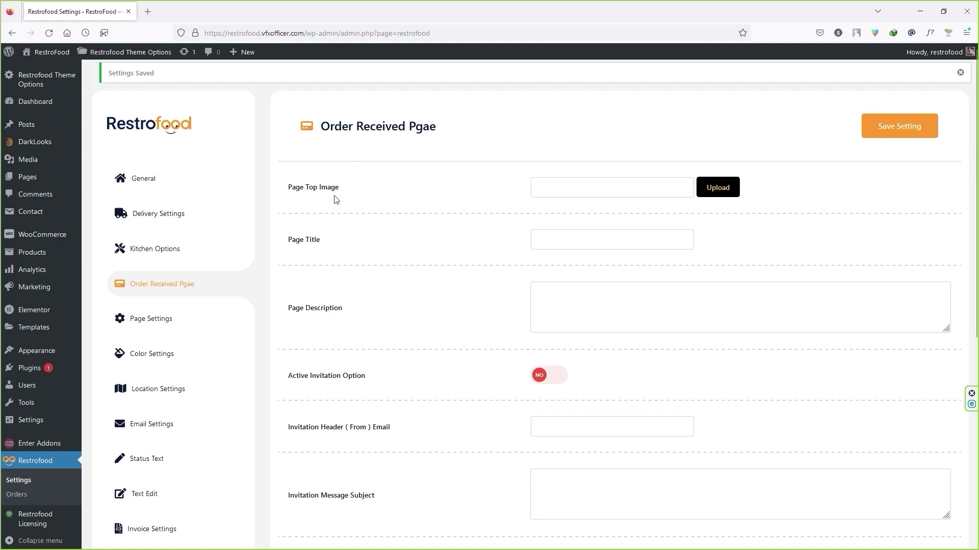
pyautogui.scroll(-1, 334, 206)
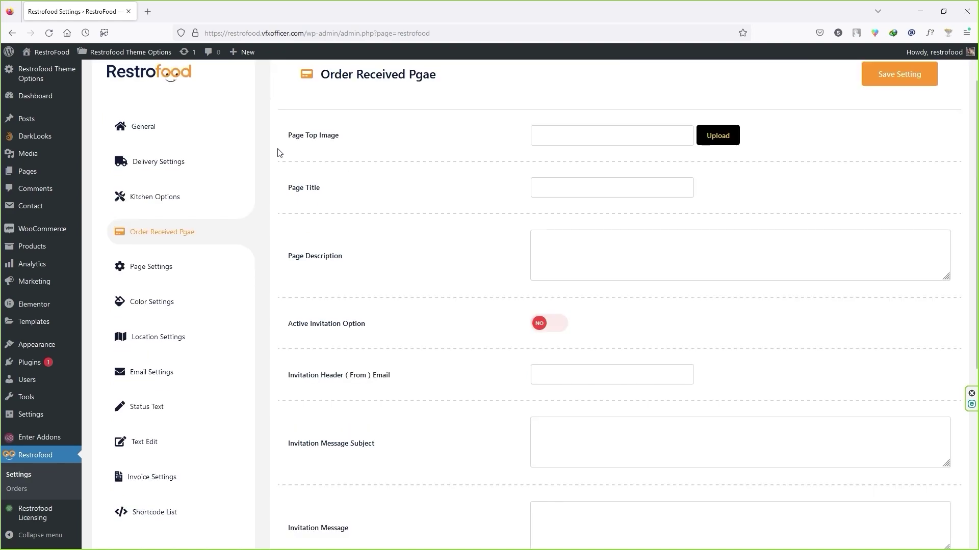
# Assign Shop as the Restrofood shop page in Page Settings.
pyautogui.moveTo(39, 249)
pyautogui.click(155, 275)
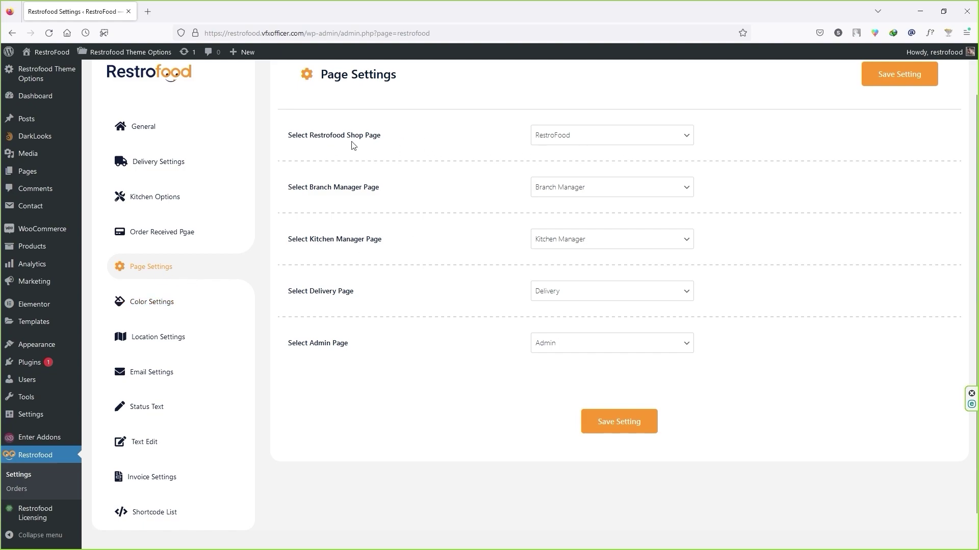
pyautogui.scroll(1, 351, 145)
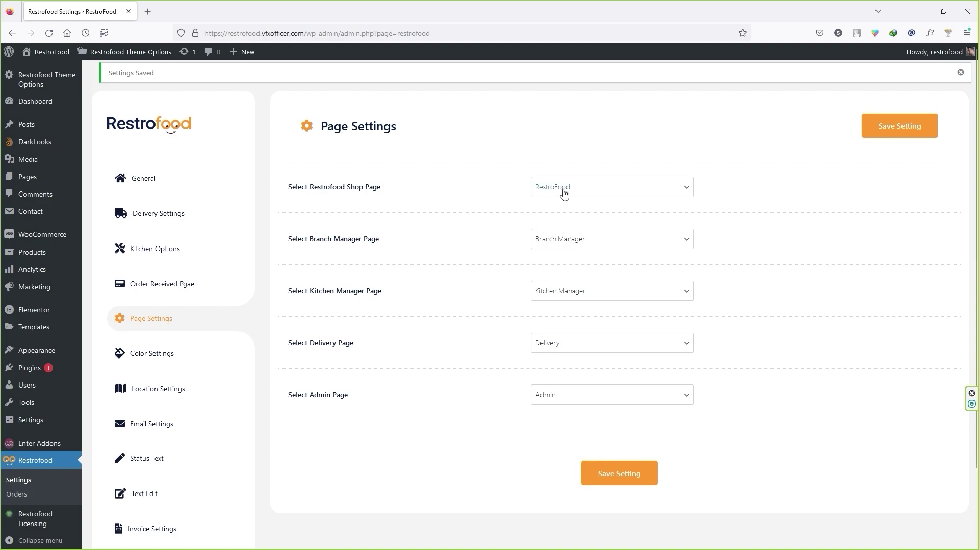
pyautogui.click(564, 194)
pyautogui.click(541, 337)
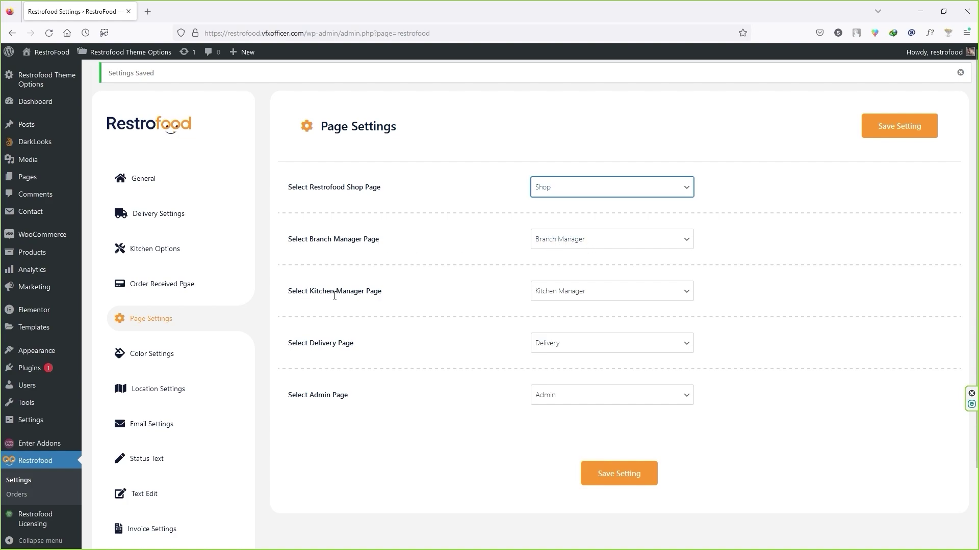
# Keep the Kitchen Manager, Delivery and Admin page assignments and save the settings.
pyautogui.click(381, 296)
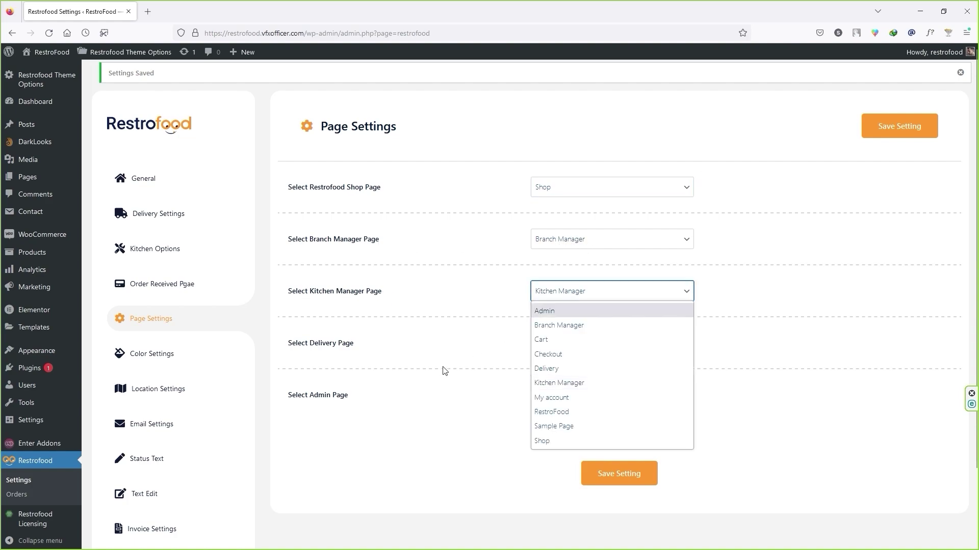
pyautogui.click(347, 296)
pyautogui.click(577, 349)
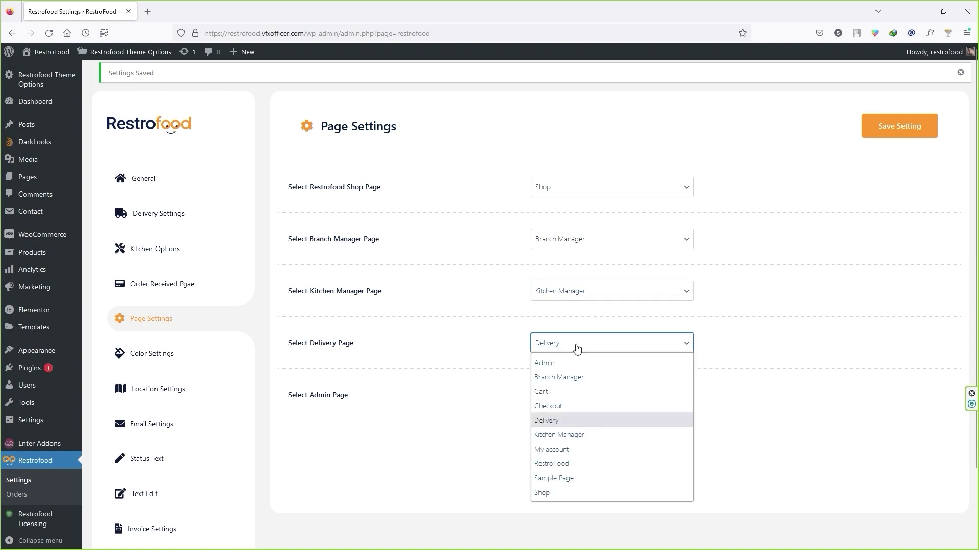
pyautogui.click(309, 343)
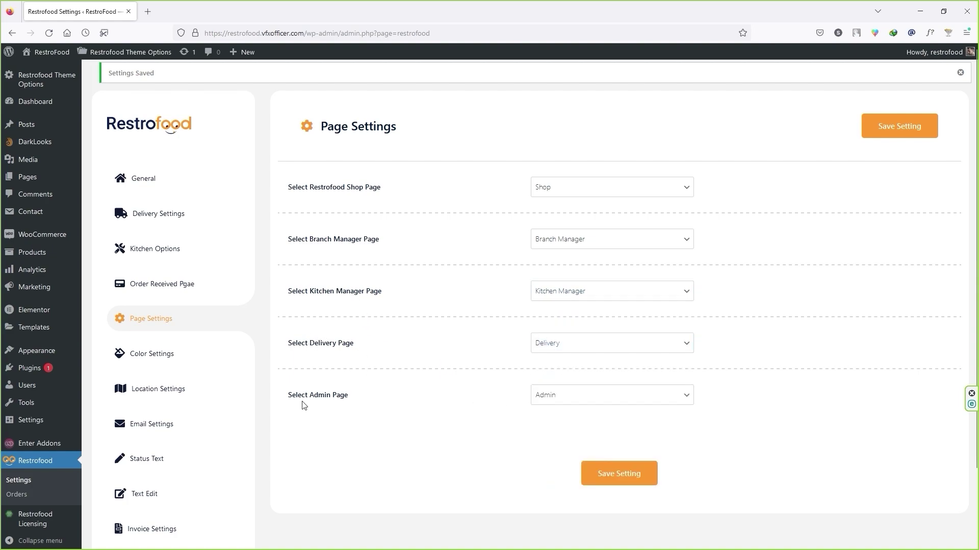
pyautogui.click(557, 402)
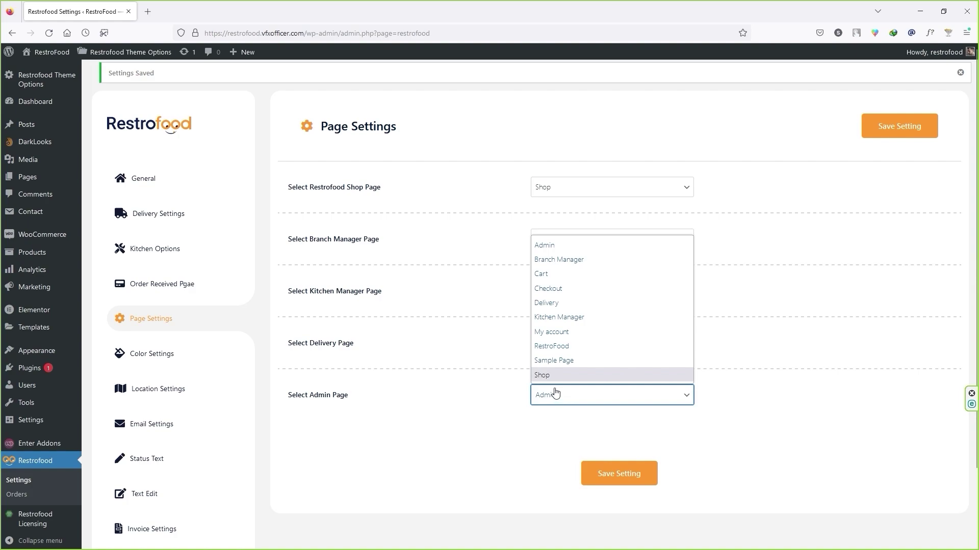
pyautogui.click(553, 283)
pyautogui.click(563, 291)
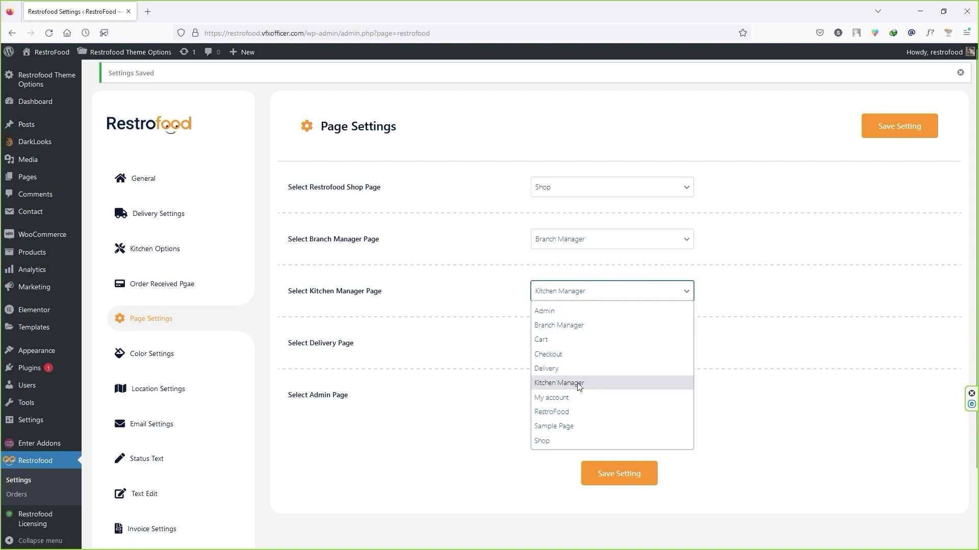
pyautogui.click(430, 396)
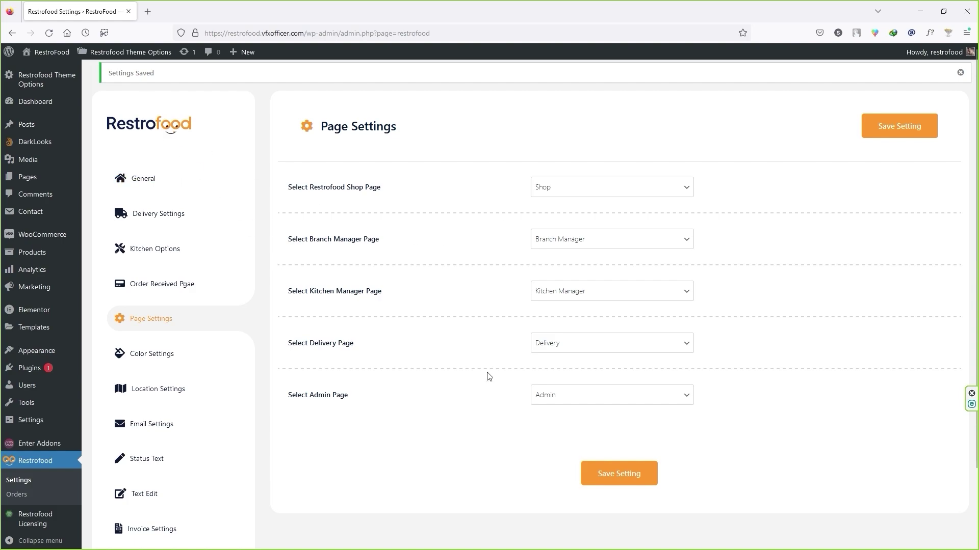
pyautogui.scroll(-3, 488, 376)
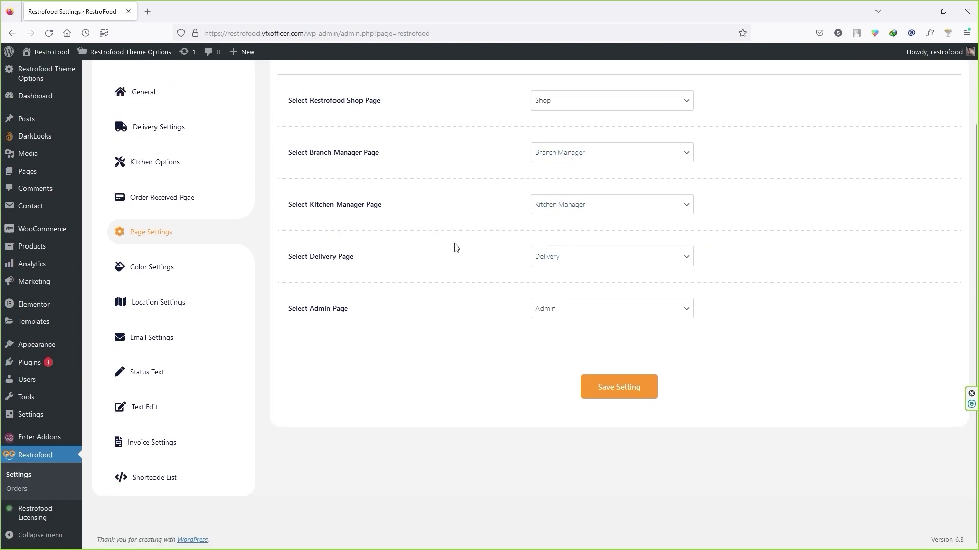
pyautogui.scroll(3, 185, 149)
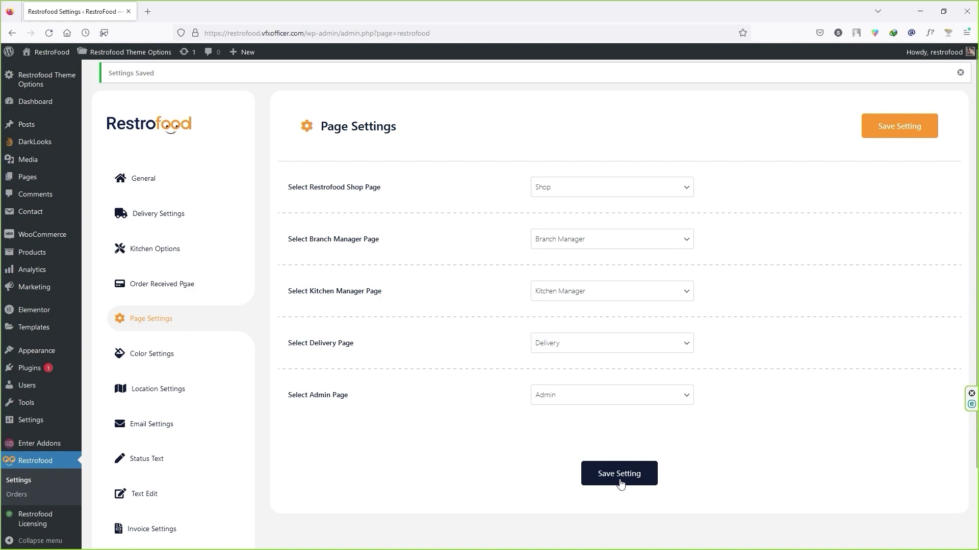
pyautogui.click(620, 484)
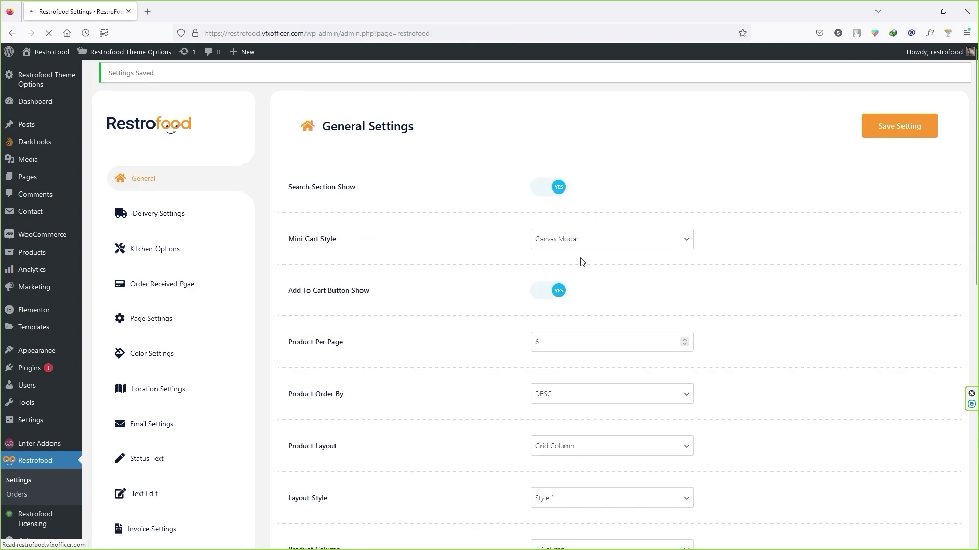
# Look over the Restrofood Color Settings section.
pyautogui.click(153, 354)
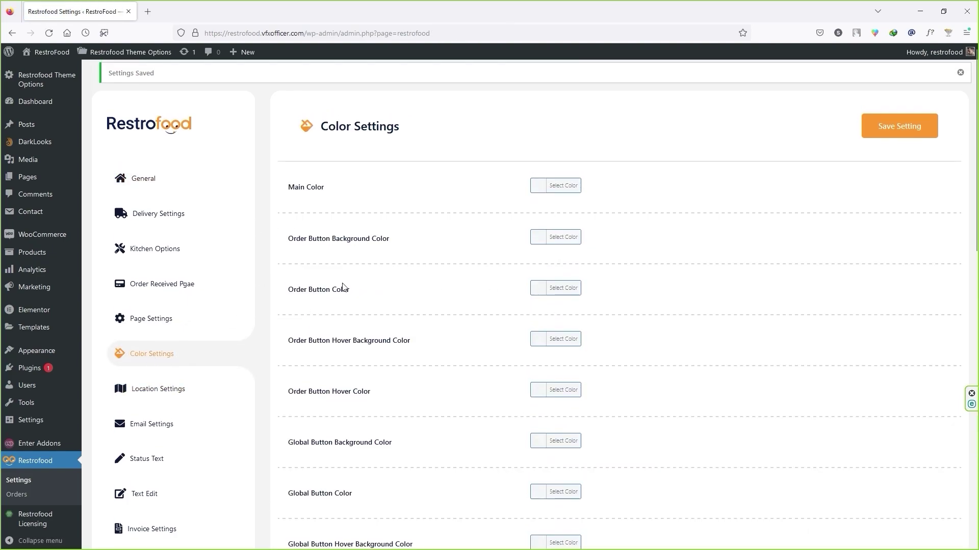
pyautogui.scroll(-3, 439, 278)
pyautogui.scroll(3, 440, 318)
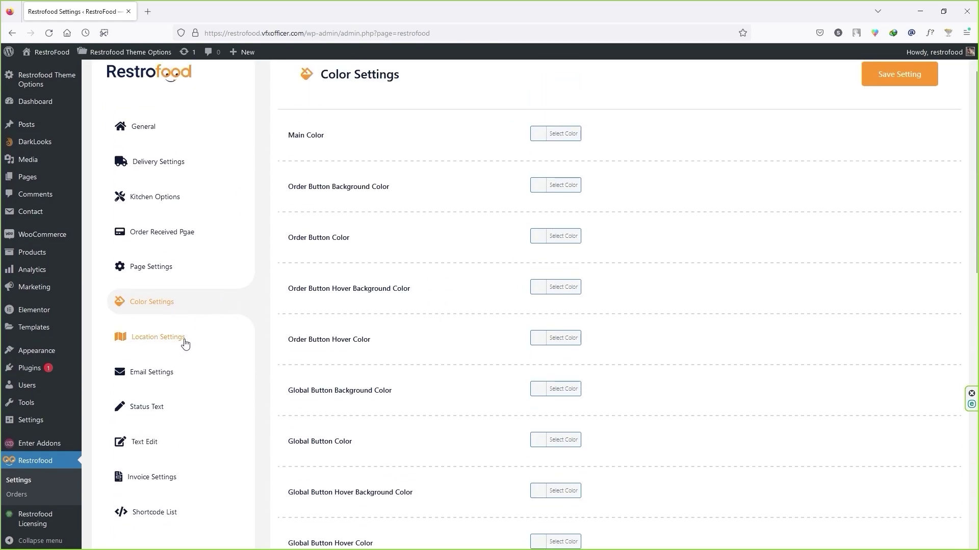
pyautogui.scroll(-1, 185, 343)
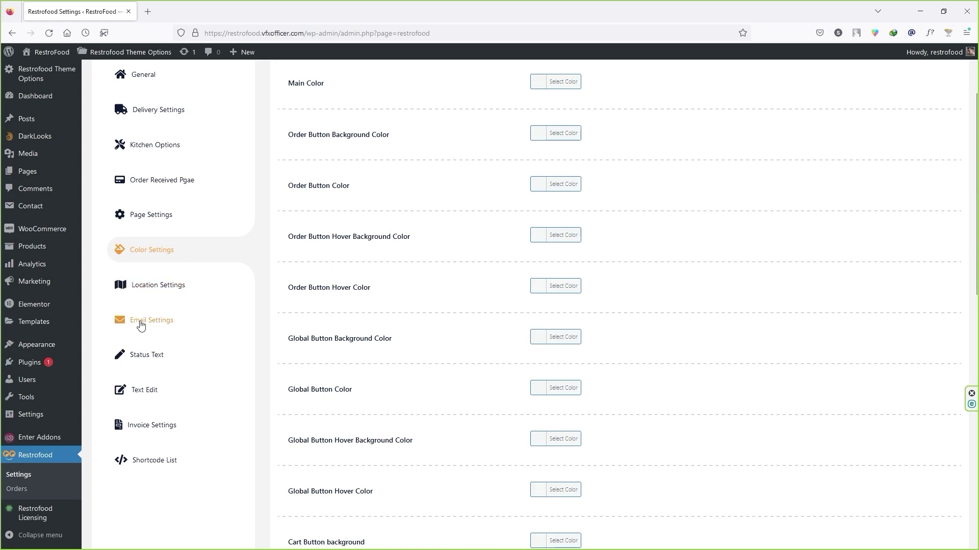
# Turn on email notification and delivery boy assign notification, then save.
pyautogui.click(140, 322)
pyautogui.scroll(1, 327, 184)
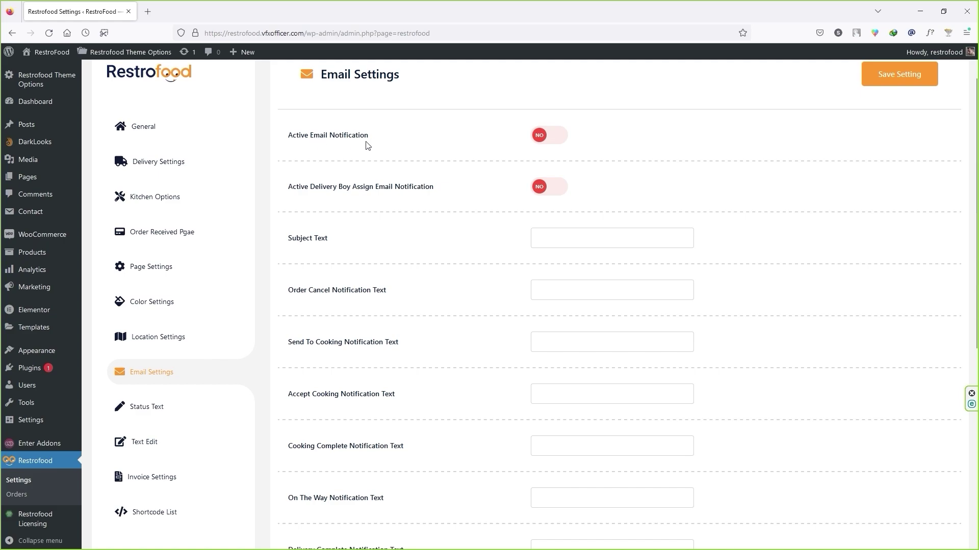
pyautogui.click(535, 137)
pyautogui.click(557, 186)
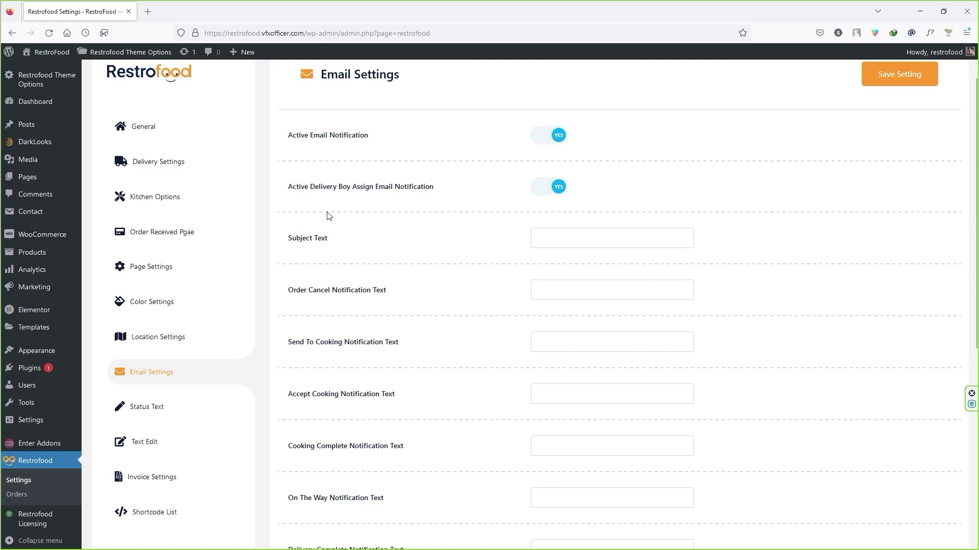
pyautogui.scroll(-5, 491, 240)
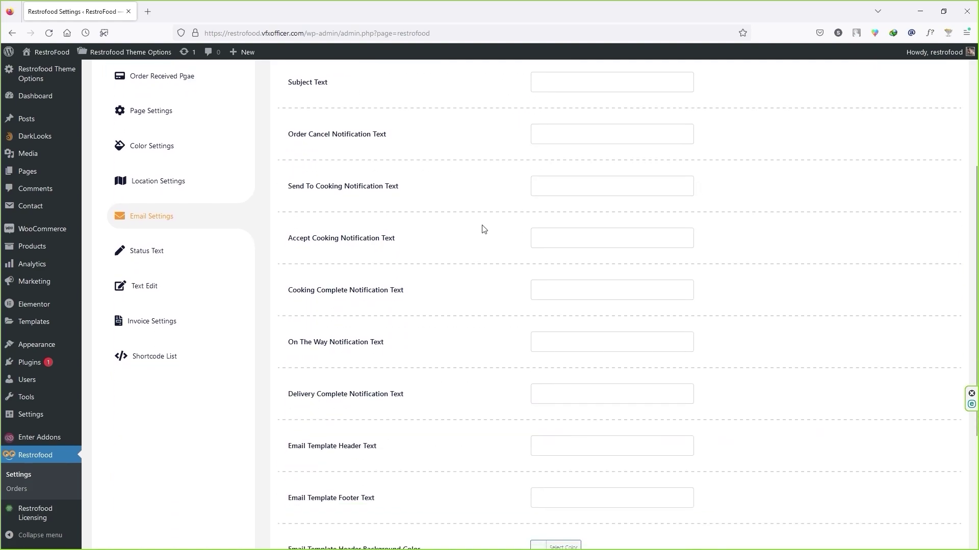
pyautogui.scroll(-1, 460, 197)
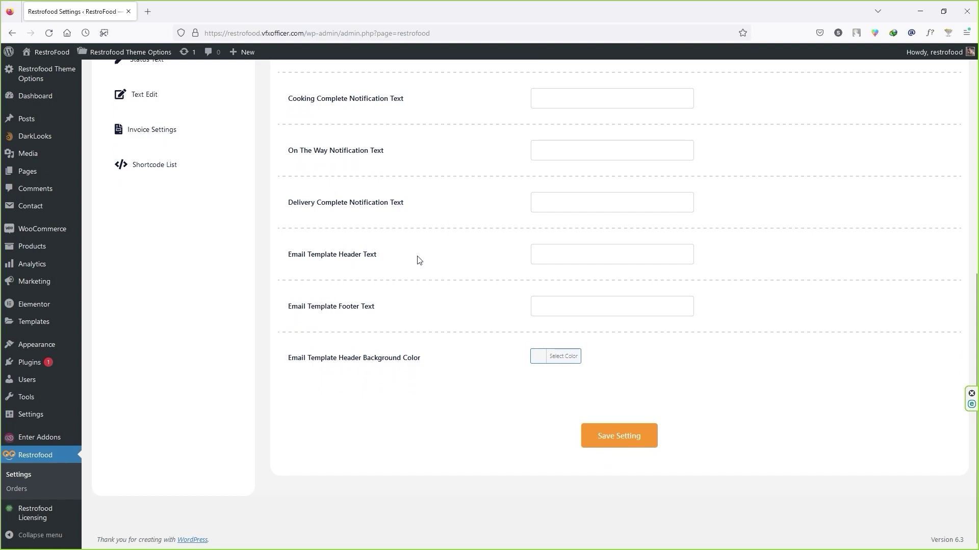
pyautogui.click(633, 442)
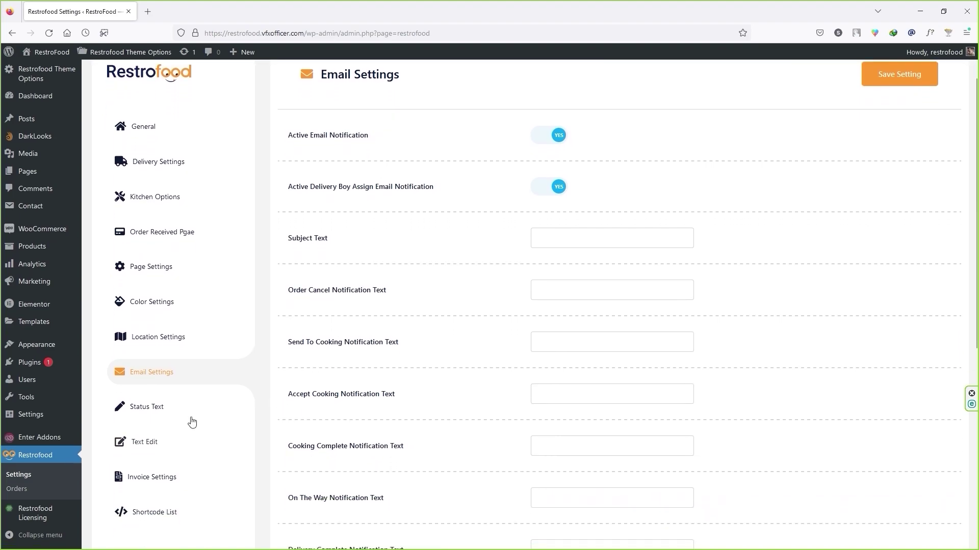
pyautogui.scroll(-2, 192, 421)
# Review the Order Cancel, Order Failed and remaining order status texts.
pyautogui.click(154, 306)
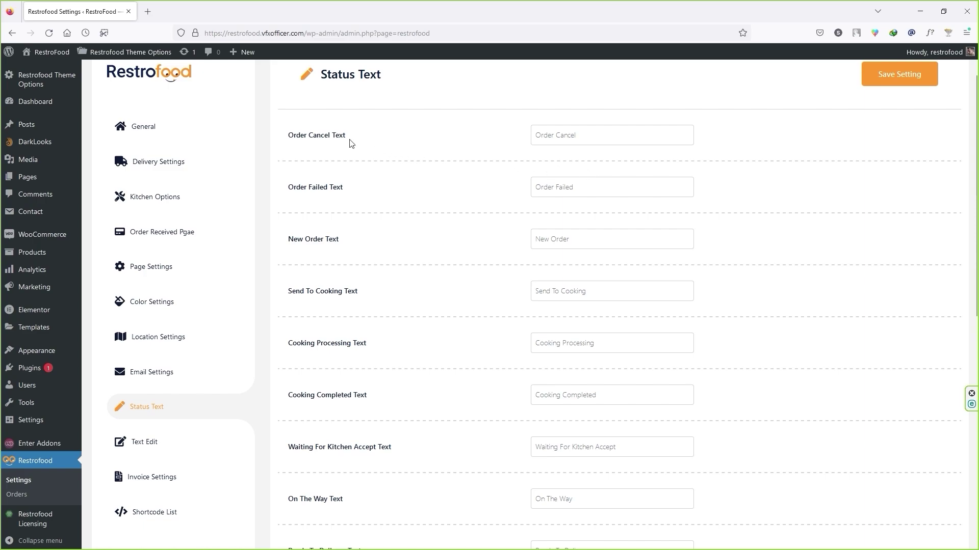
pyautogui.click(543, 136)
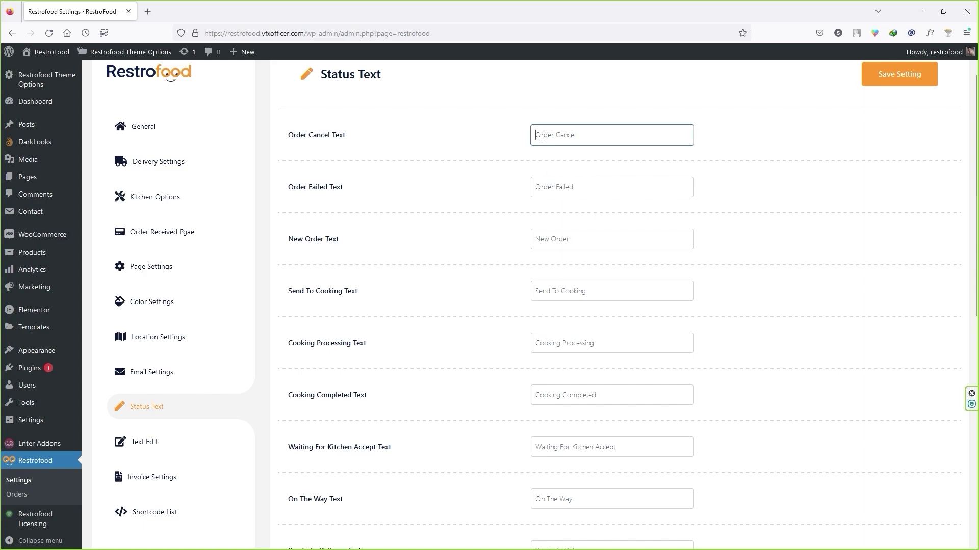
pyautogui.click(551, 188)
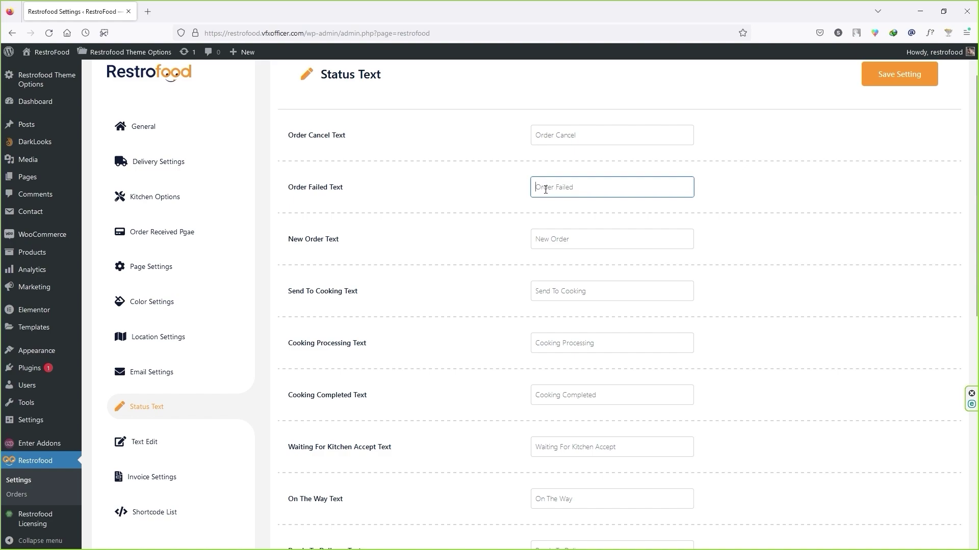
pyautogui.scroll(-5, 541, 193)
pyautogui.scroll(-3, 541, 250)
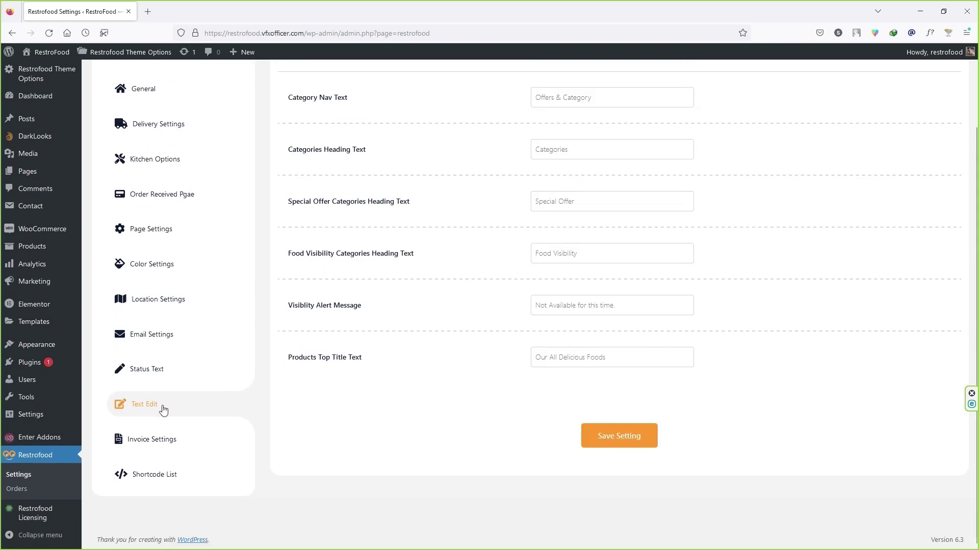
pyautogui.scroll(1, 298, 232)
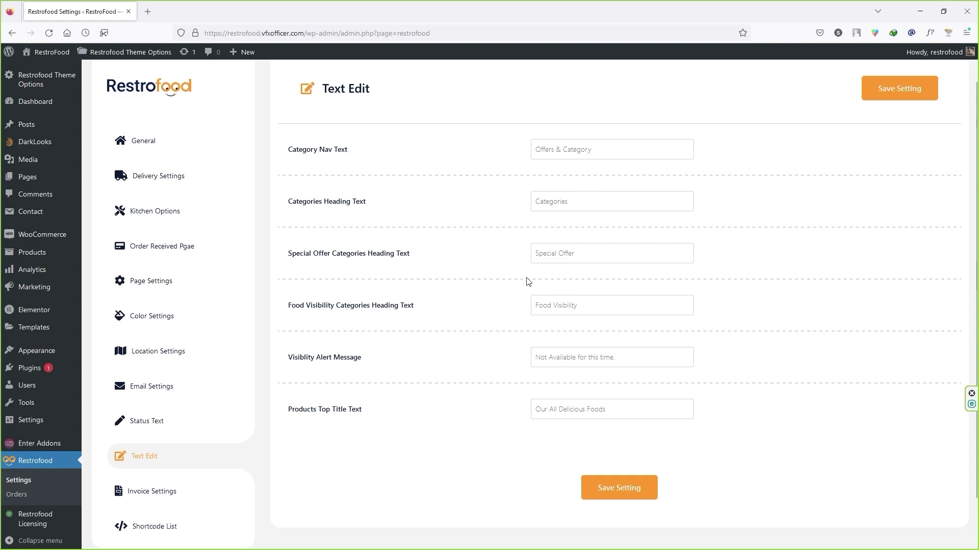
# Go to Invoice Settings and keep Normal Printer selected as the Invoice Type.
pyautogui.scroll(-2, 448, 400)
pyautogui.click(160, 452)
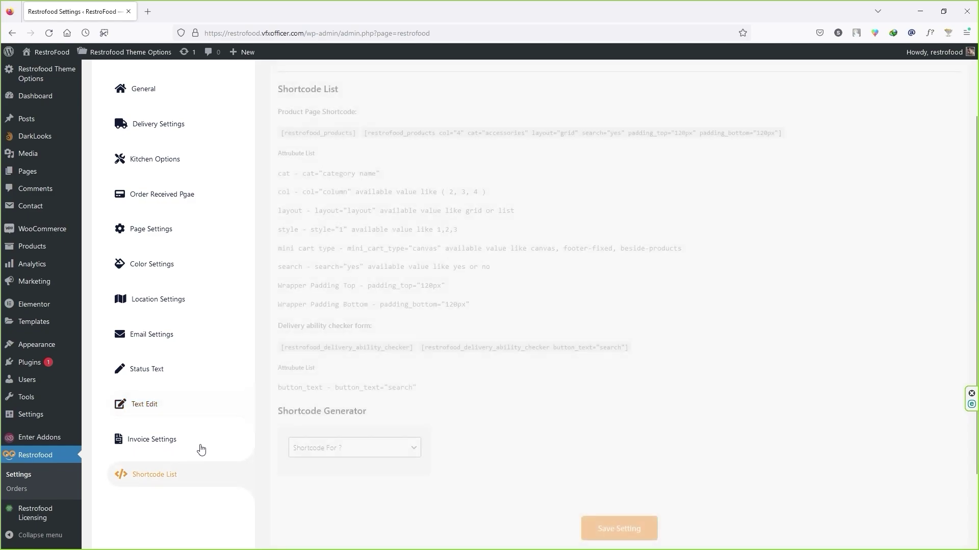
pyautogui.click(155, 444)
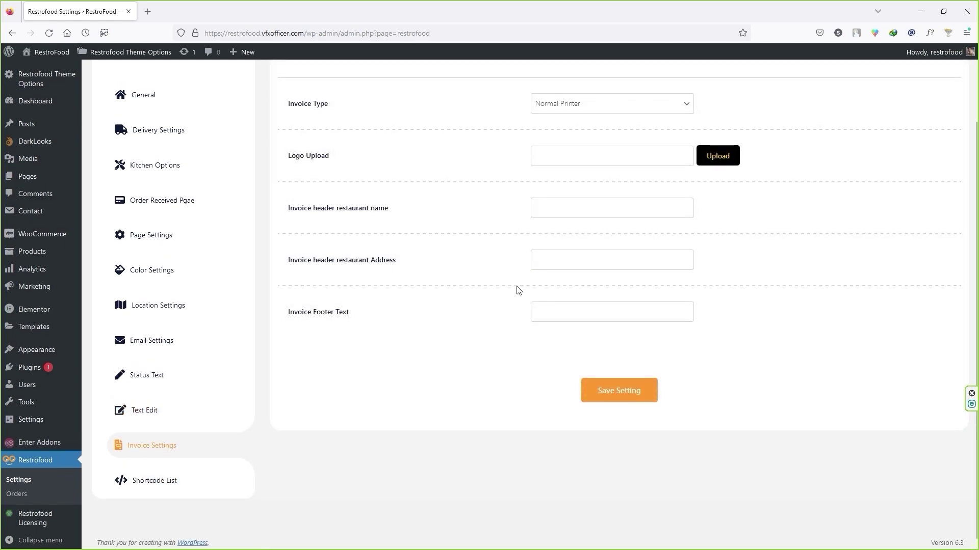
pyautogui.scroll(3, 519, 291)
pyautogui.click(566, 193)
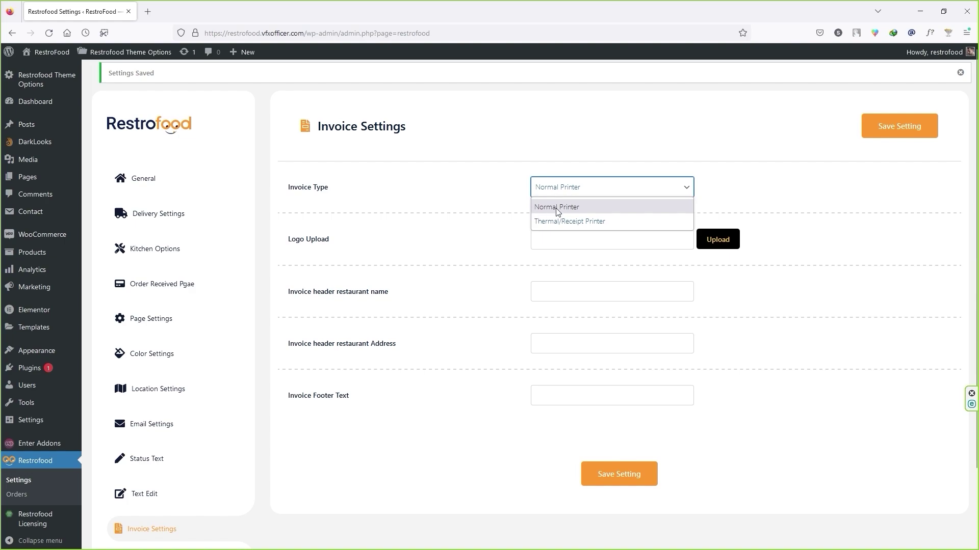
pyautogui.click(566, 207)
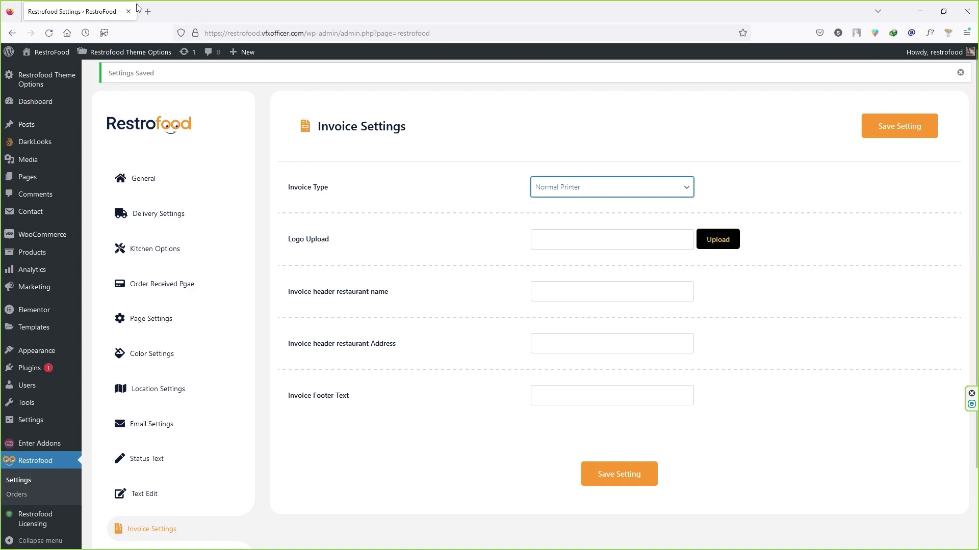
# Load the youtube.com/ranasvfx channel in a new browser tab.
pyautogui.click(147, 11)
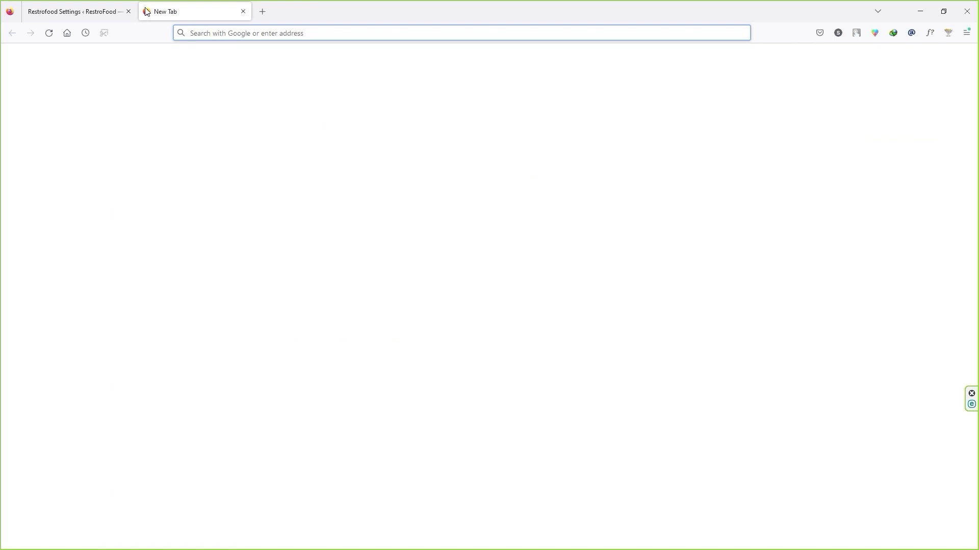
pyautogui.write('y')
pyautogui.press('Right')
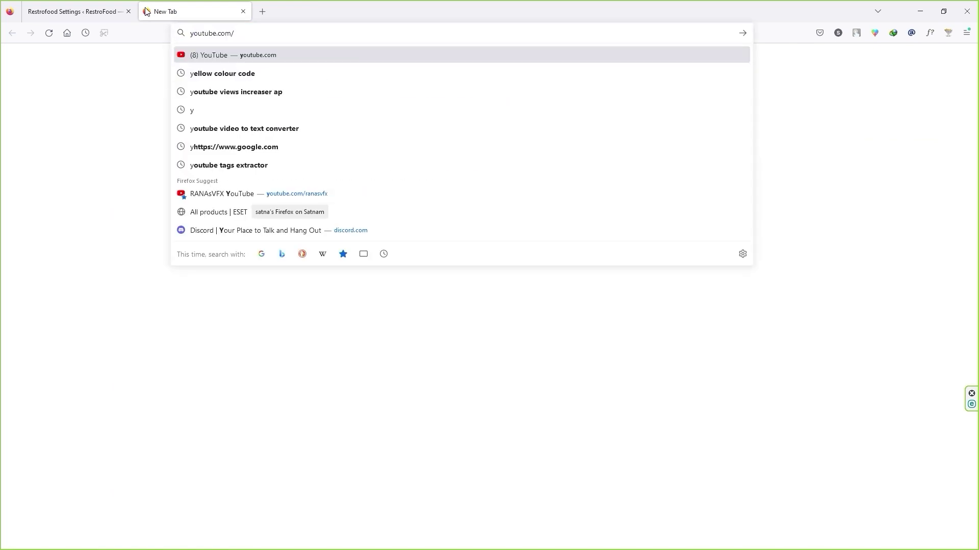
pyautogui.write('ranasvfx')
pyautogui.press('Return')
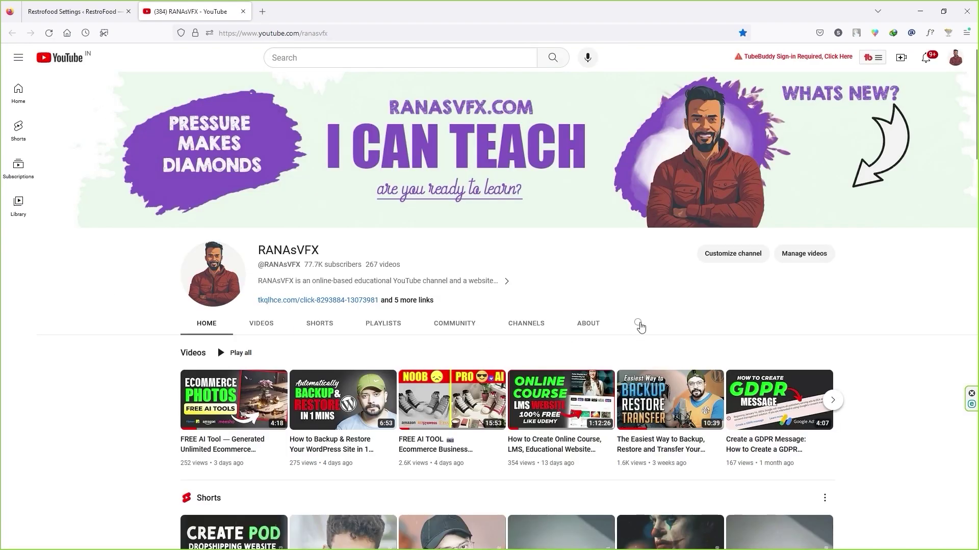
# Search the channel for 'logo', browse the results, and return to the Restrofood tab.
pyautogui.click(638, 323)
pyautogui.write('logo')
pyautogui.press('Return')
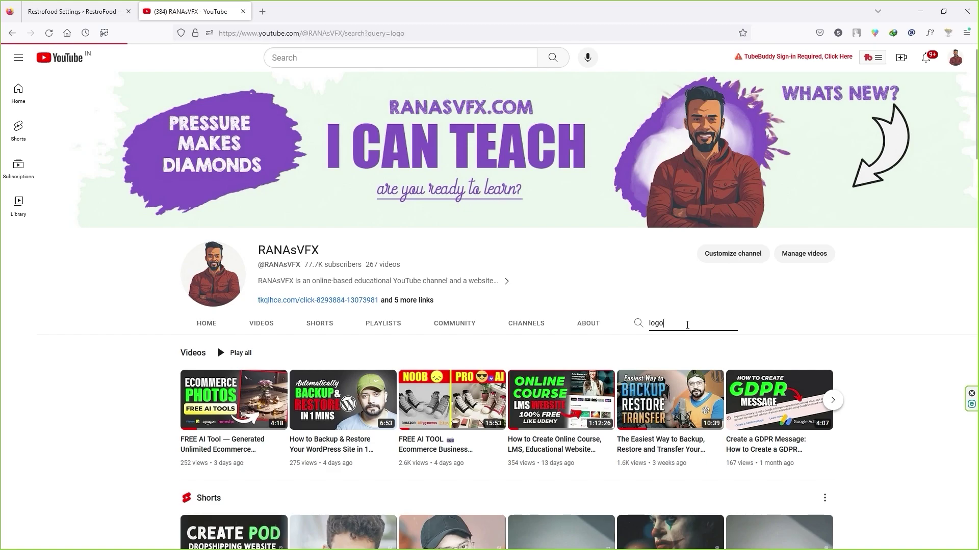
pyautogui.scroll(-2, 603, 339)
pyautogui.scroll(-5, 550, 405)
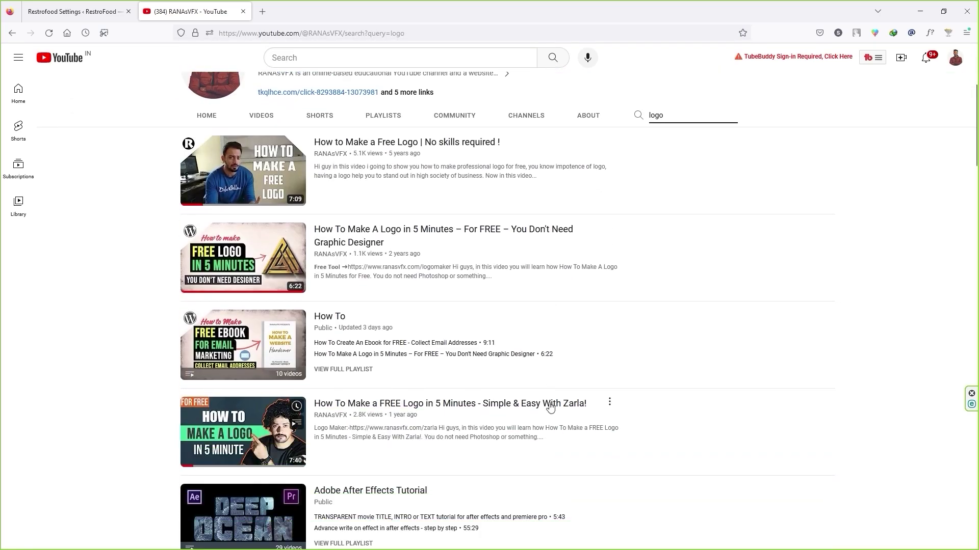
pyautogui.scroll(2, 550, 392)
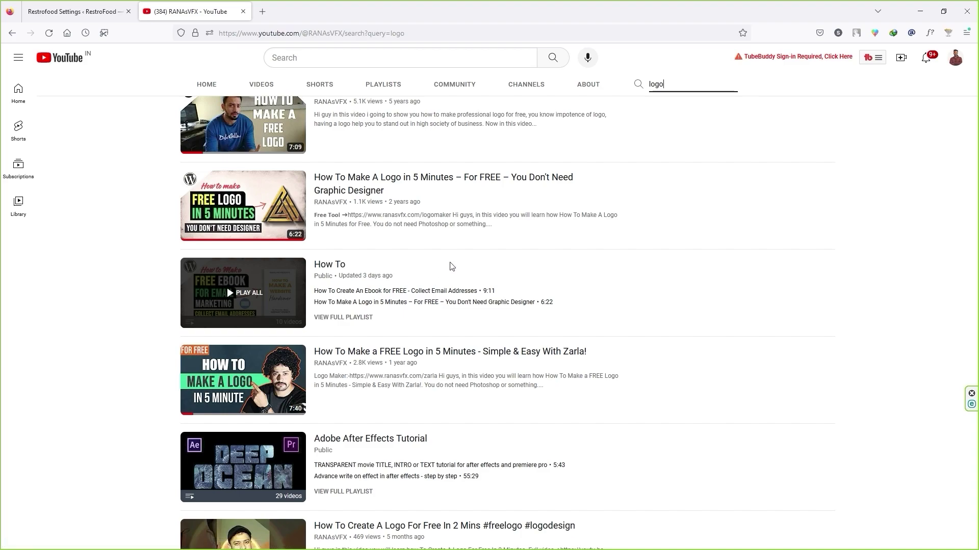
pyautogui.scroll(2, 449, 265)
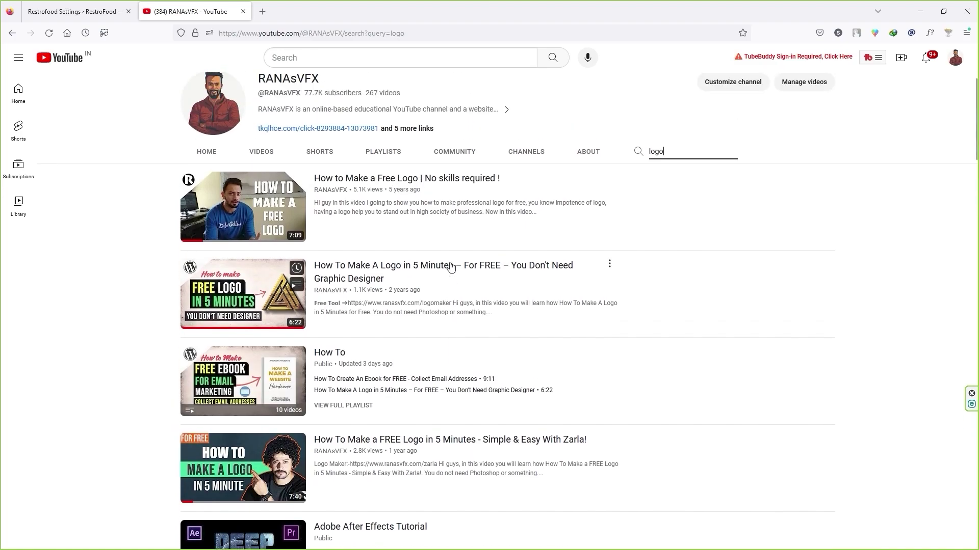
pyautogui.scroll(1, 276, 128)
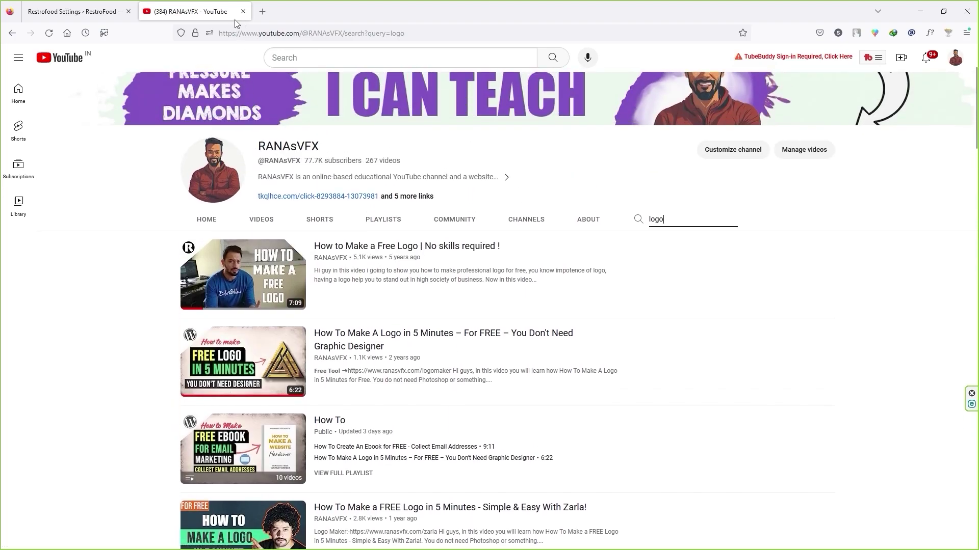
pyautogui.click(76, 11)
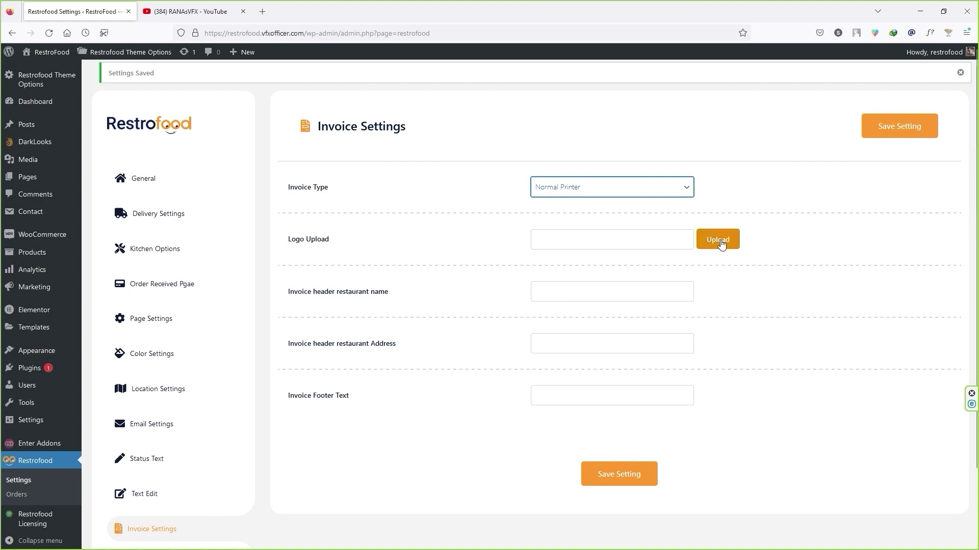
# Upload Natykid-logo.png and set it as the Restrofood invoice logo.
pyautogui.click(720, 245)
pyautogui.click(95, 96)
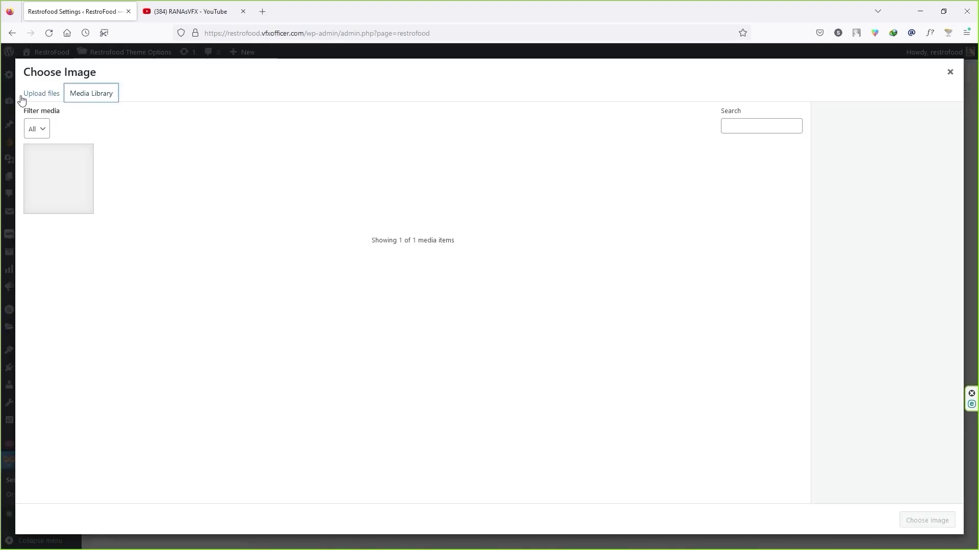
pyautogui.click(44, 96)
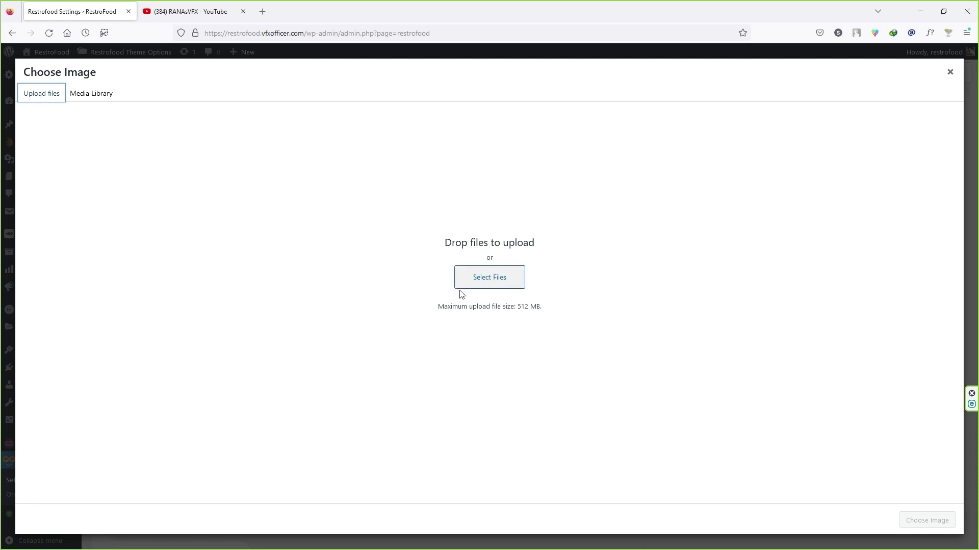
pyautogui.click(489, 282)
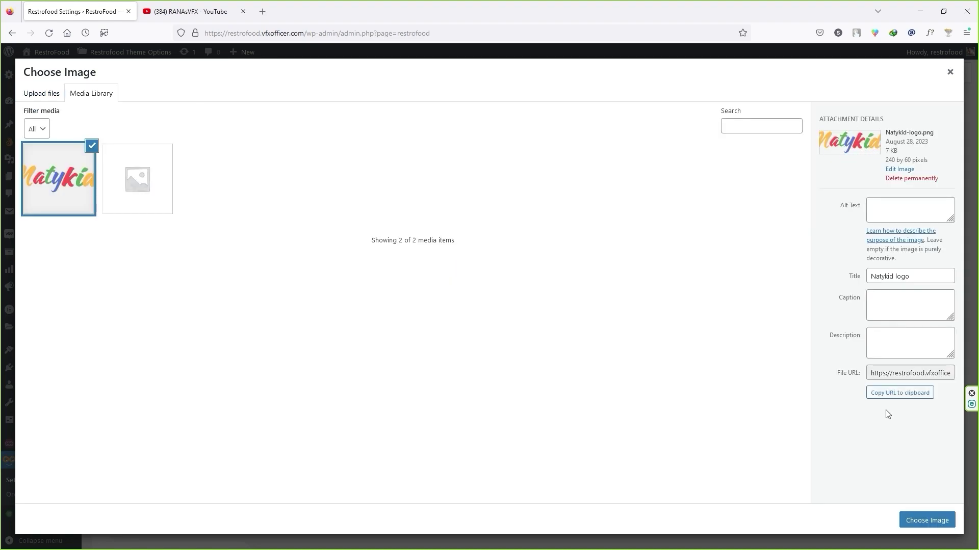
pyautogui.click(926, 521)
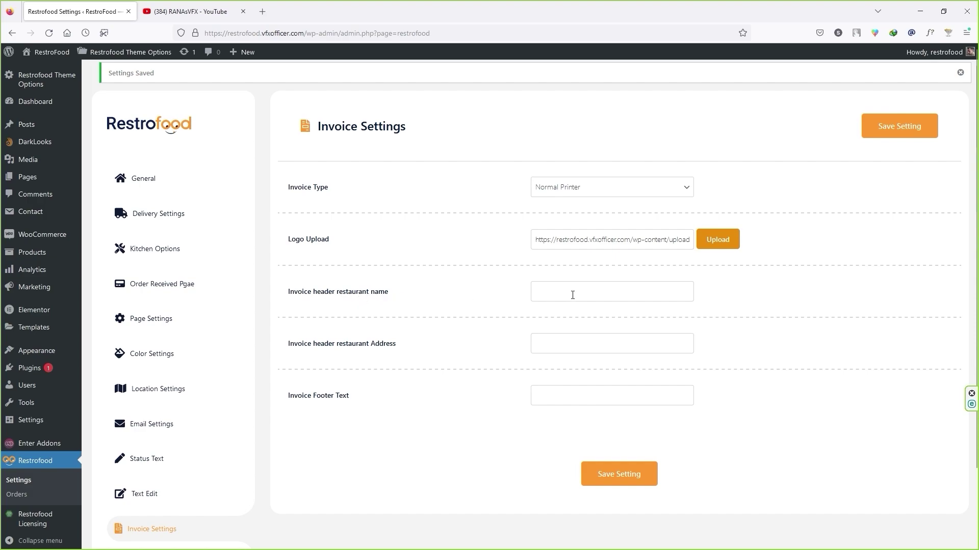
# Enter invoice name Restrofood, paste the address and footer 'Thanks for your order!', then save.
pyautogui.click(573, 296)
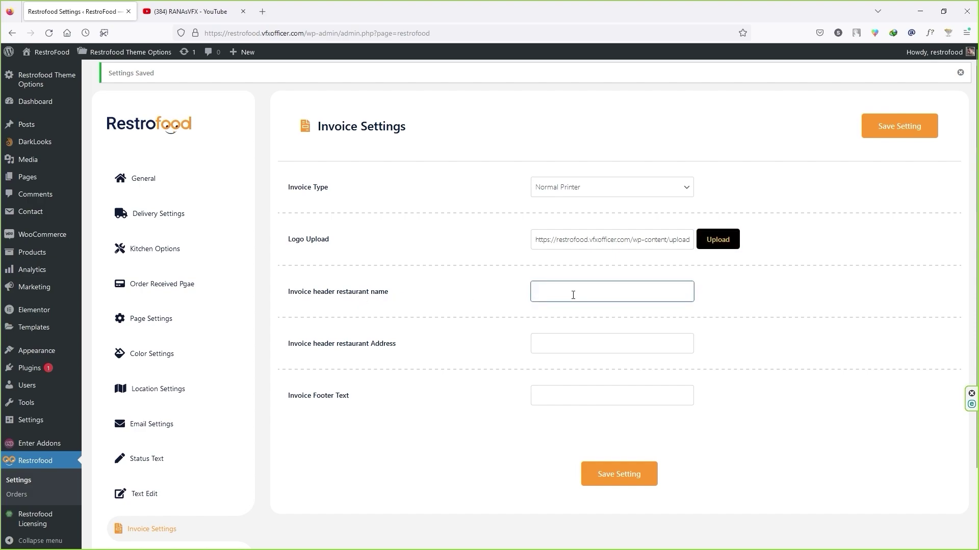
pyautogui.write('Restrofood')
pyautogui.click(559, 344)
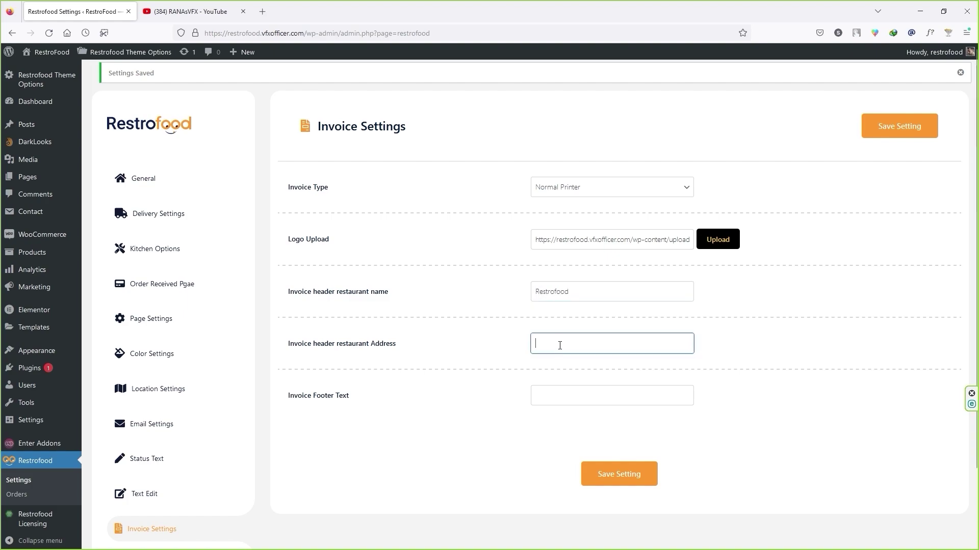
pyautogui.write('Ahmedgarh, india, punjab')
pyautogui.click(560, 392)
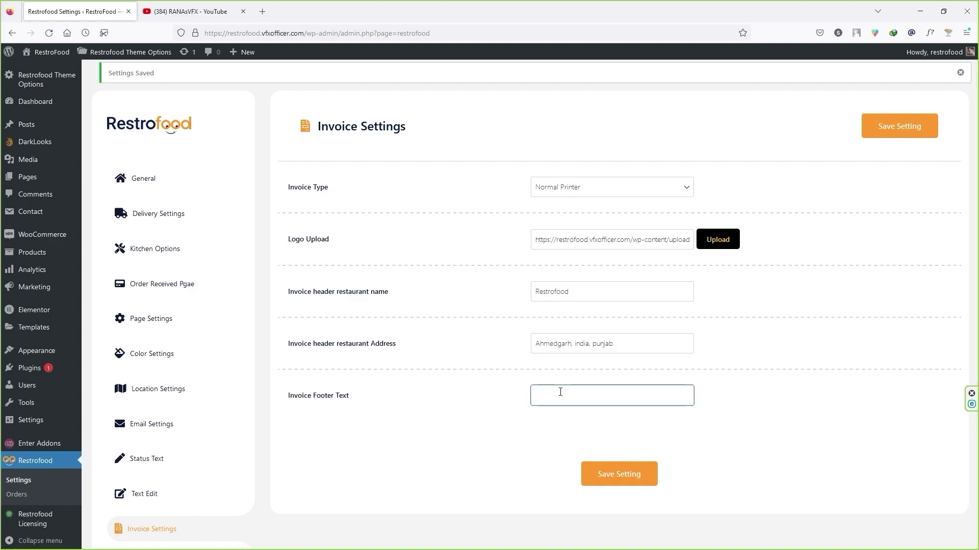
pyautogui.write('Thanks for your order!')
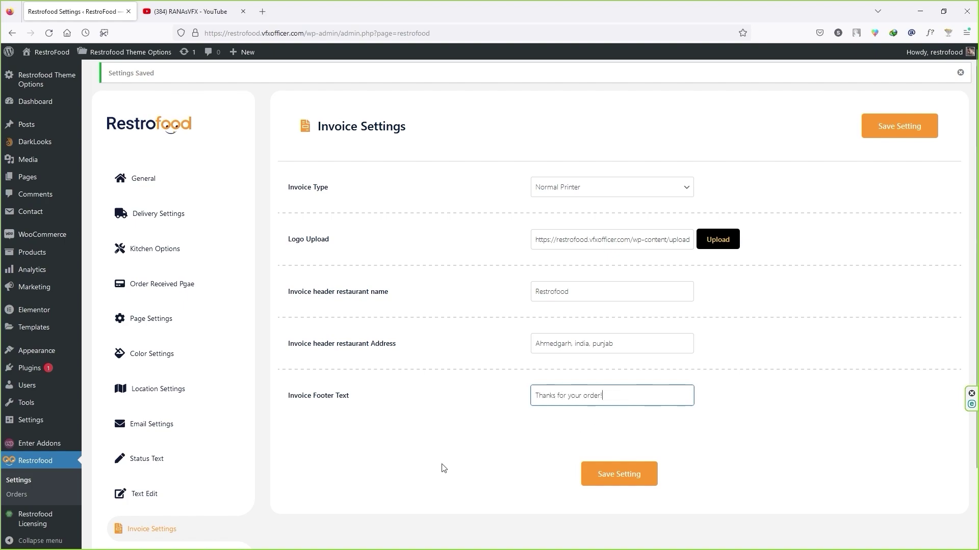
pyautogui.click(606, 479)
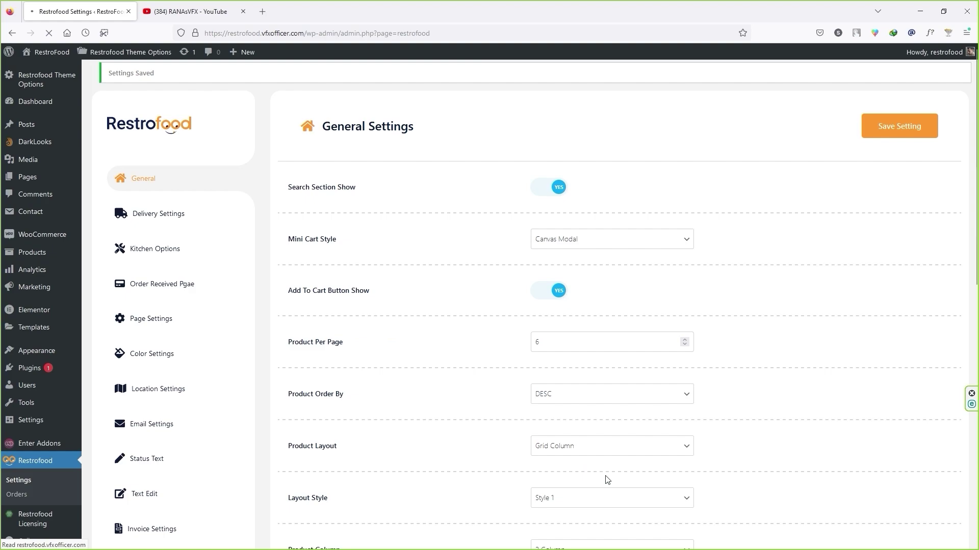
pyautogui.scroll(-3, 396, 455)
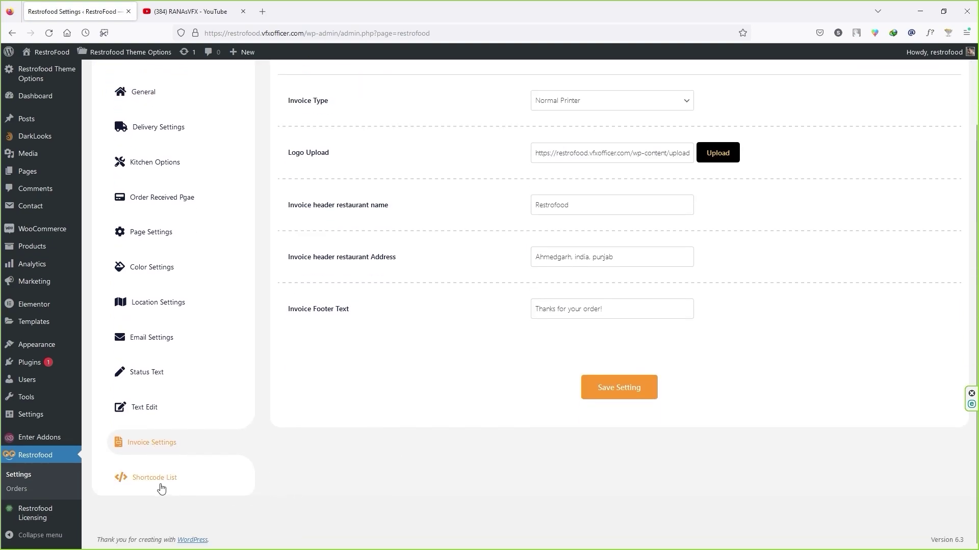
# View the Restrofood Shortcode List, then go to Location Settings.
pyautogui.click(159, 488)
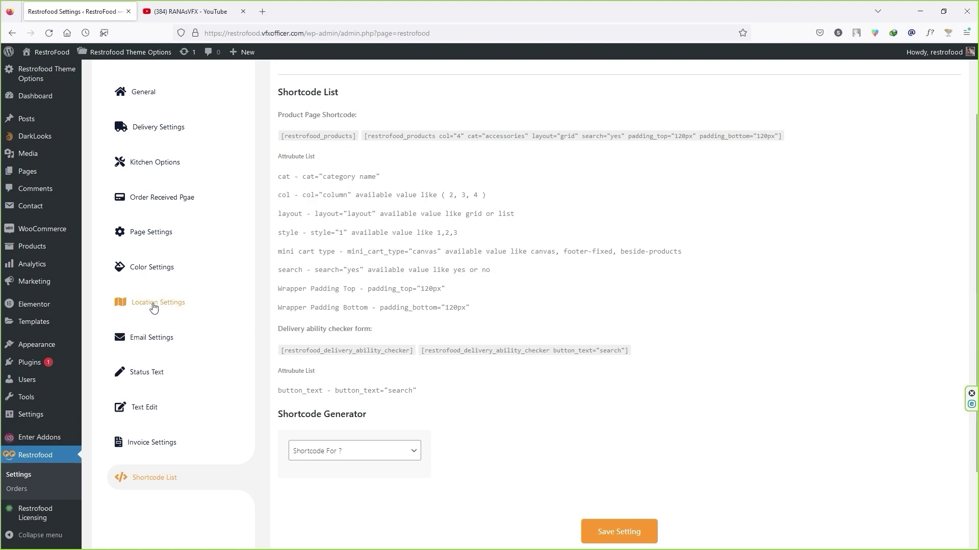
pyautogui.click(159, 305)
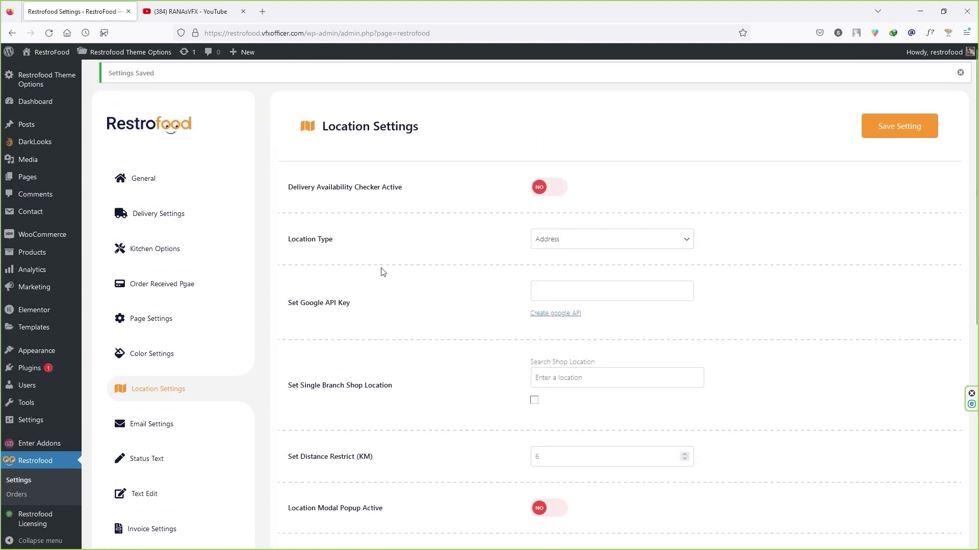
# Set Delivery Availability Checker to YES, try Zip Code, then keep Address as location type.
pyautogui.click(555, 190)
pyautogui.click(577, 245)
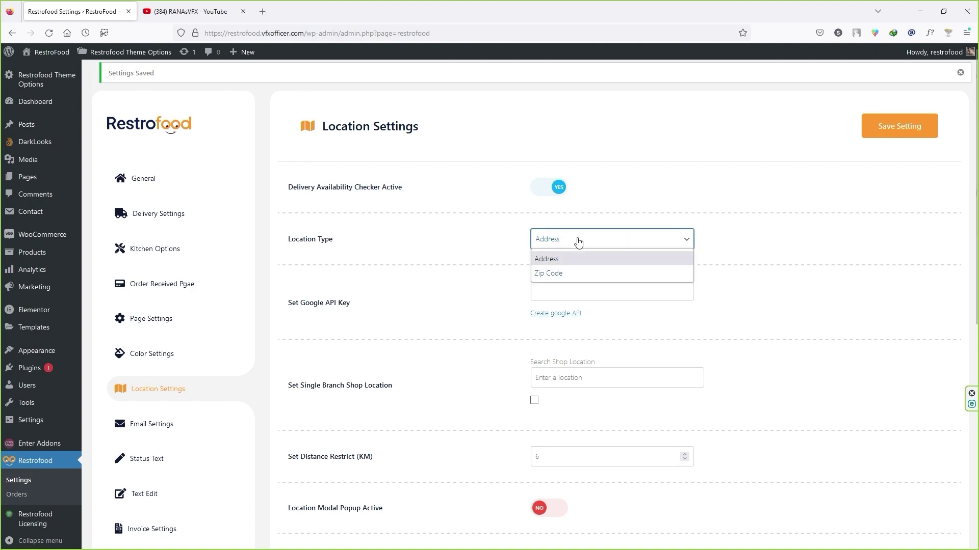
pyautogui.click(560, 275)
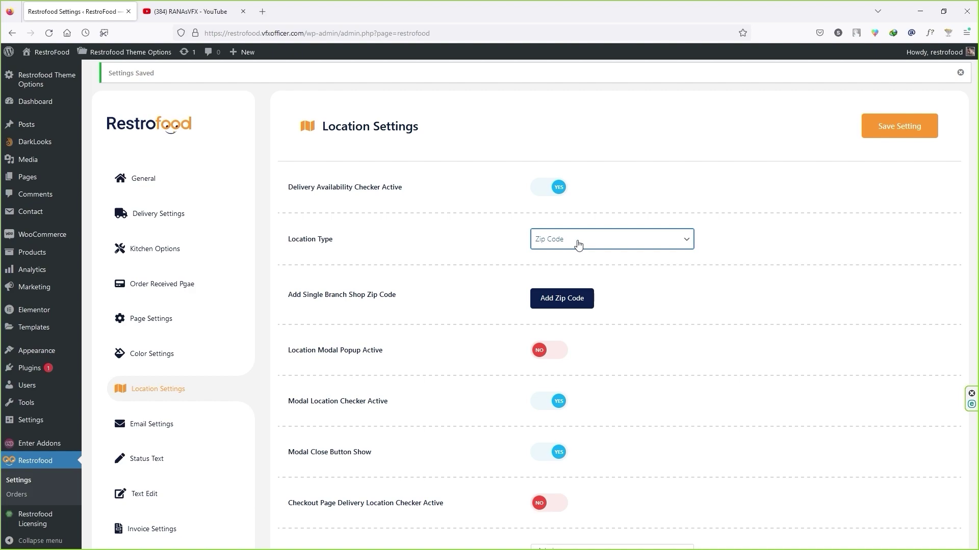
pyautogui.click(578, 244)
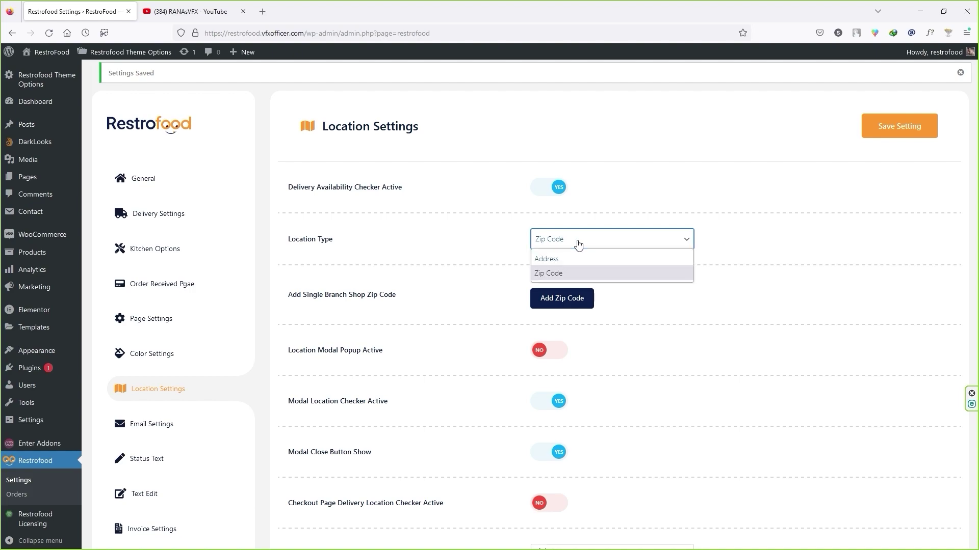
pyautogui.click(570, 259)
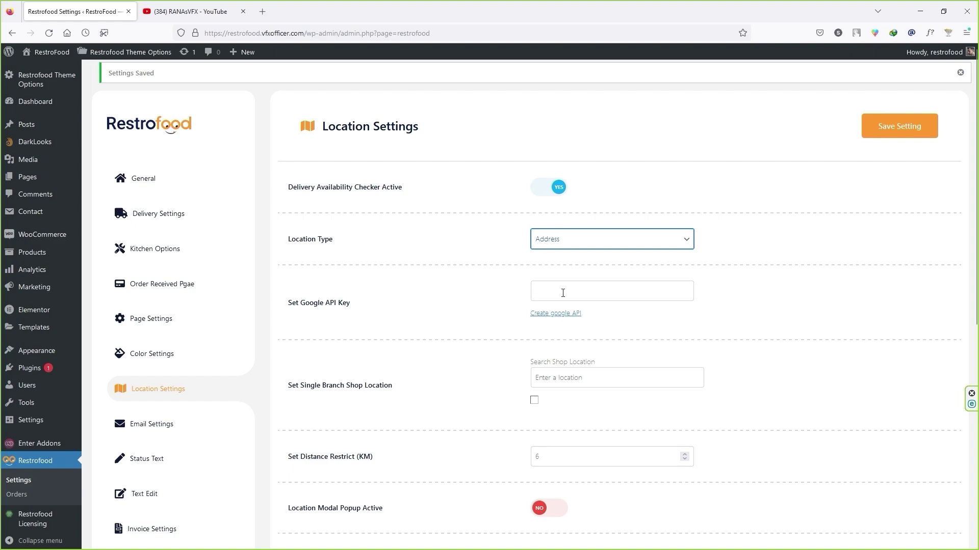
pyautogui.click(565, 292)
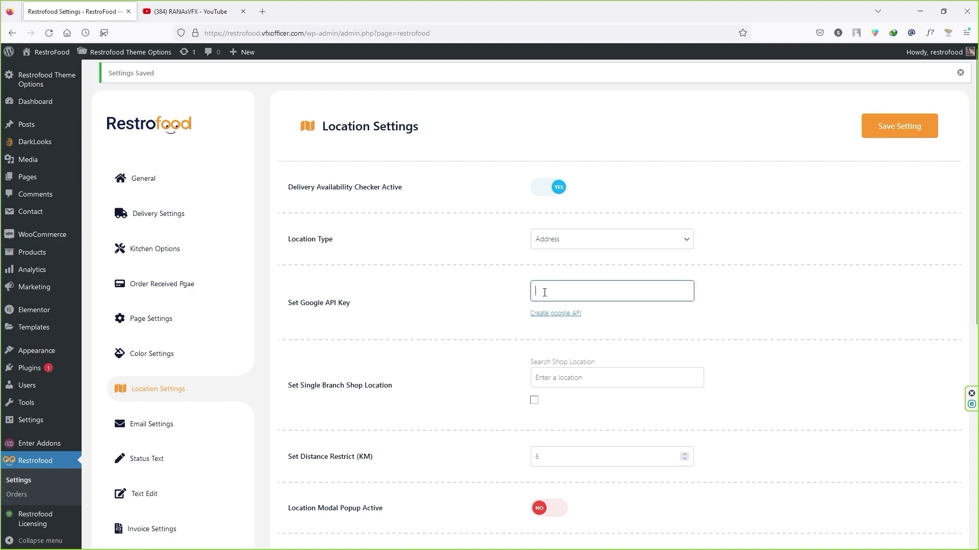
pyautogui.scroll(-3, 544, 292)
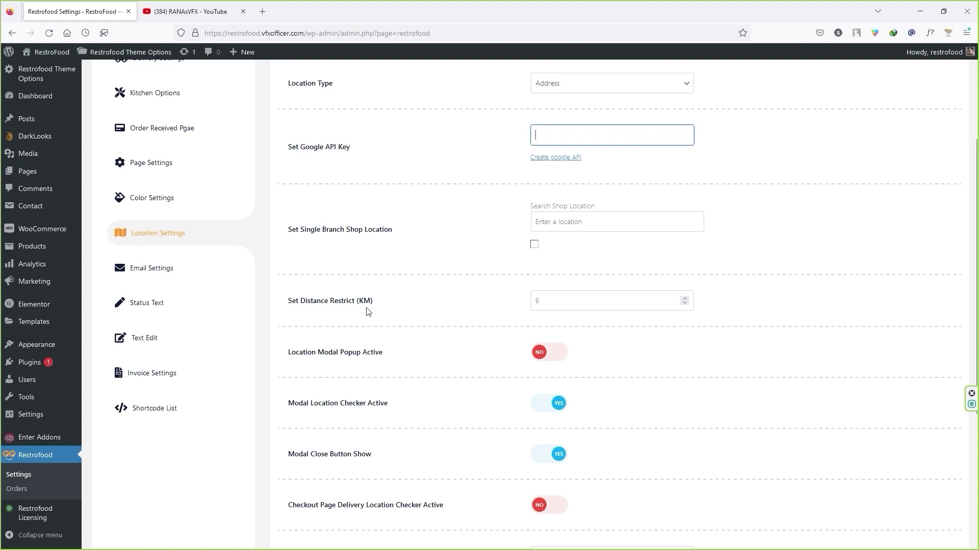
pyautogui.click(551, 303)
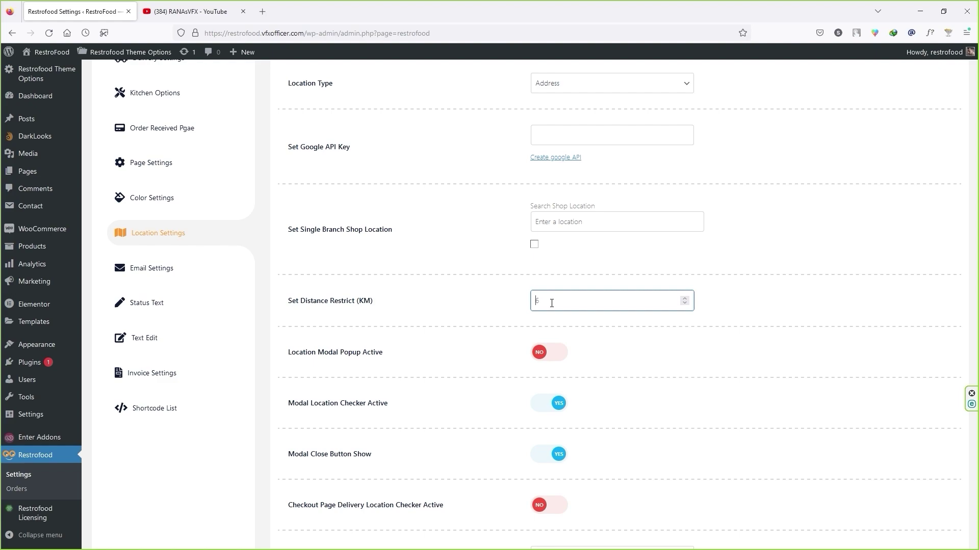
# Set an 8 KM distance limit, enable modal popup and checkout checker, and choose RestroFood page.
pyautogui.write('8')
pyautogui.click(556, 354)
pyautogui.scroll(-1, 488, 390)
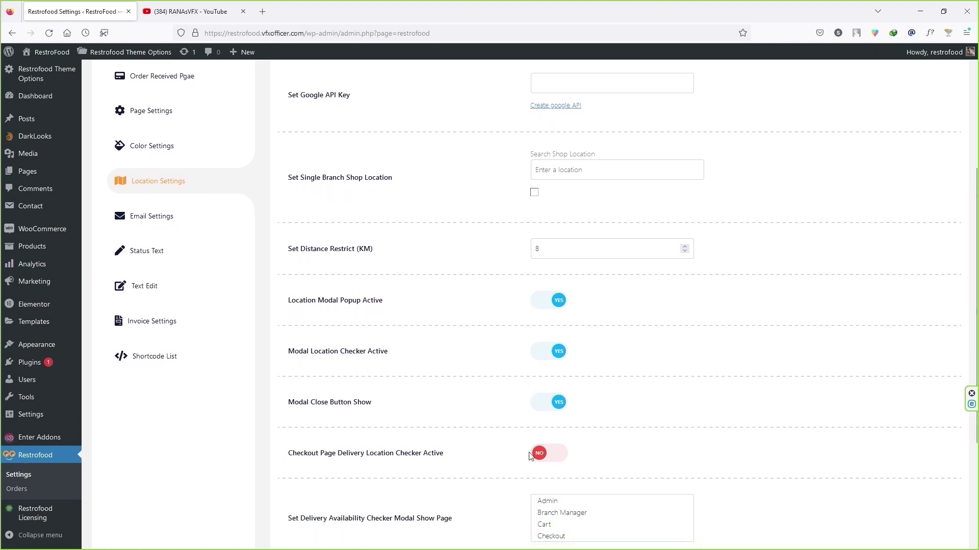
pyautogui.click(553, 457)
pyautogui.scroll(-2, 555, 459)
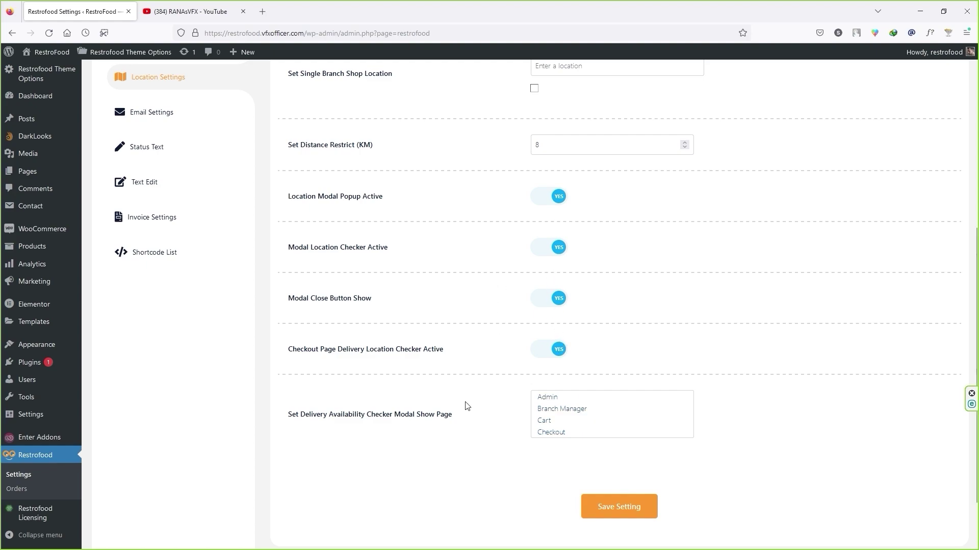
pyautogui.moveTo(690, 403); pyautogui.dragTo(692, 427)
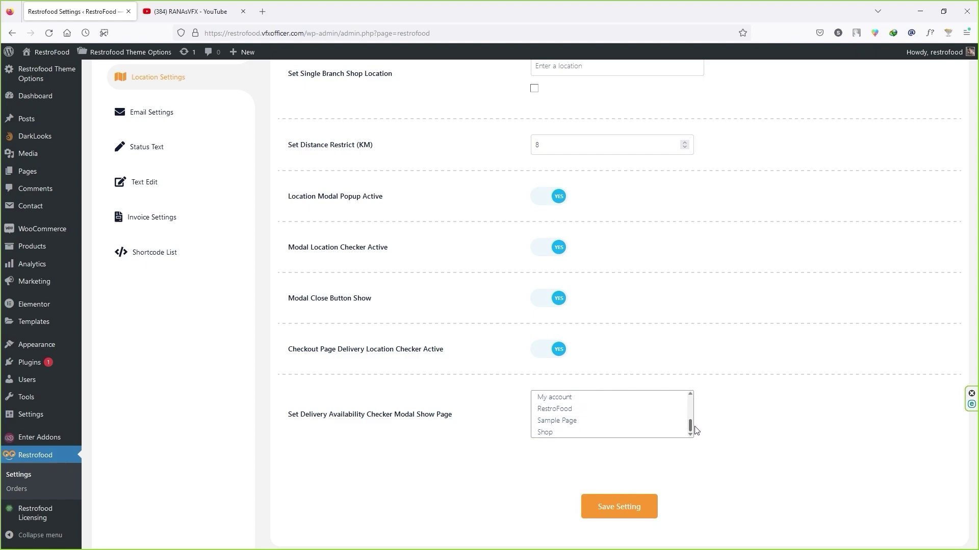
pyautogui.click(569, 411)
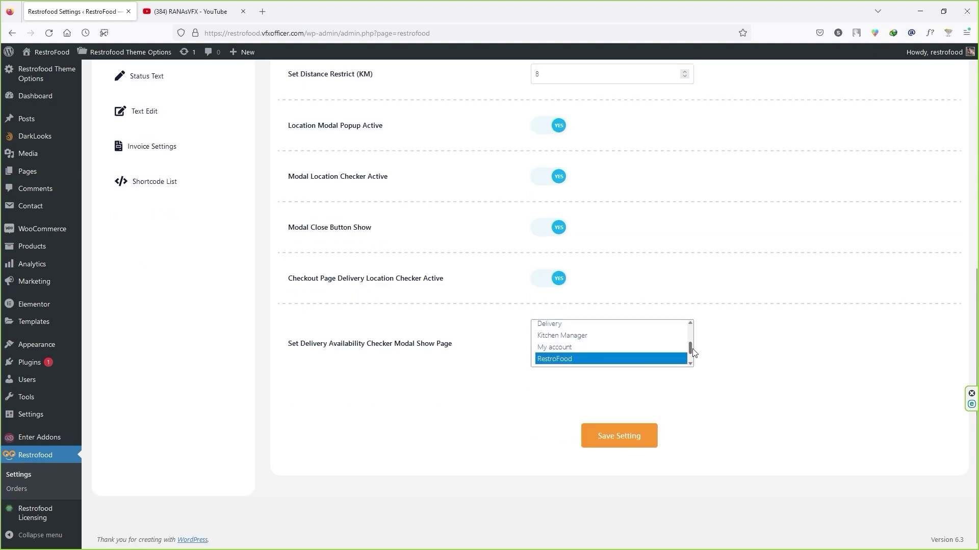
pyautogui.moveTo(691, 352); pyautogui.dragTo(689, 358)
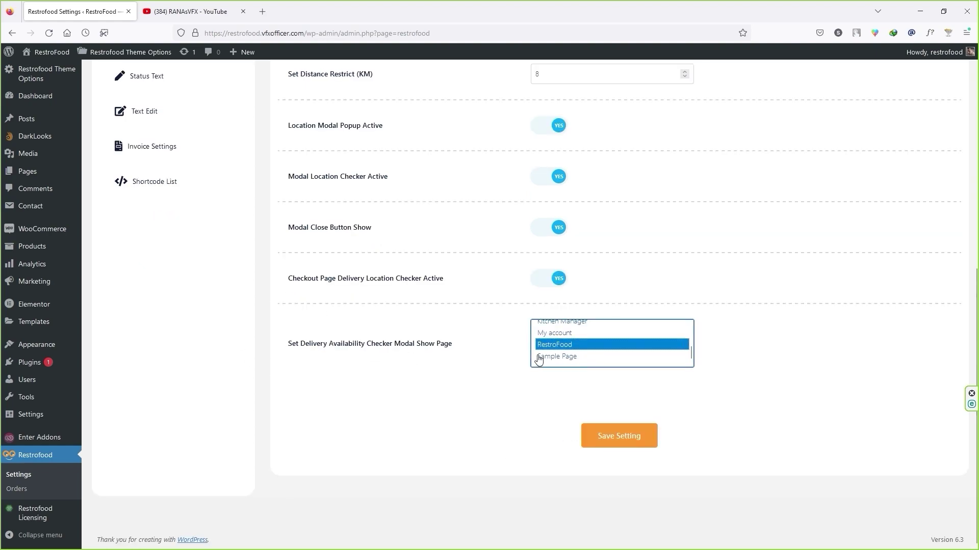
# Save the location settings and follow the Create google API link to Google Cloud.
pyautogui.click(591, 432)
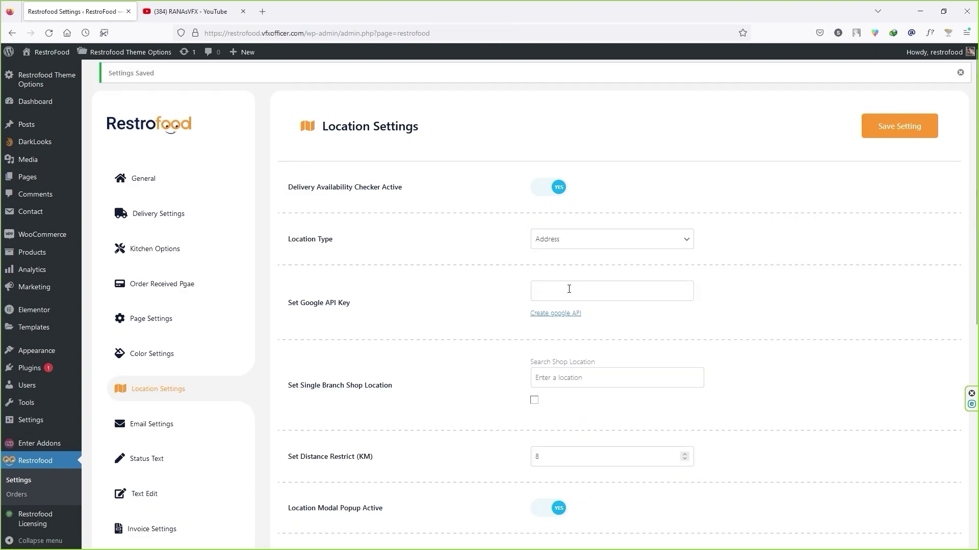
pyautogui.click(567, 291)
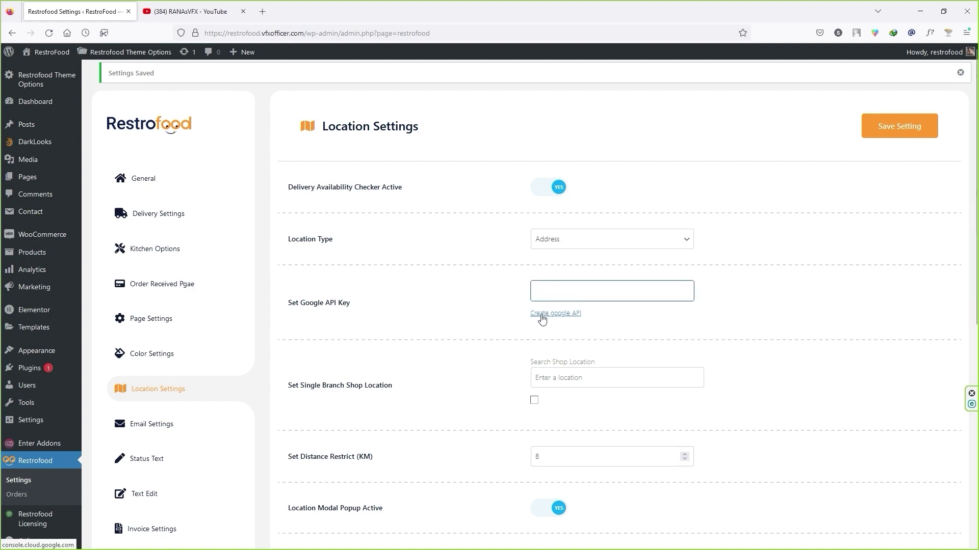
pyautogui.click(563, 314)
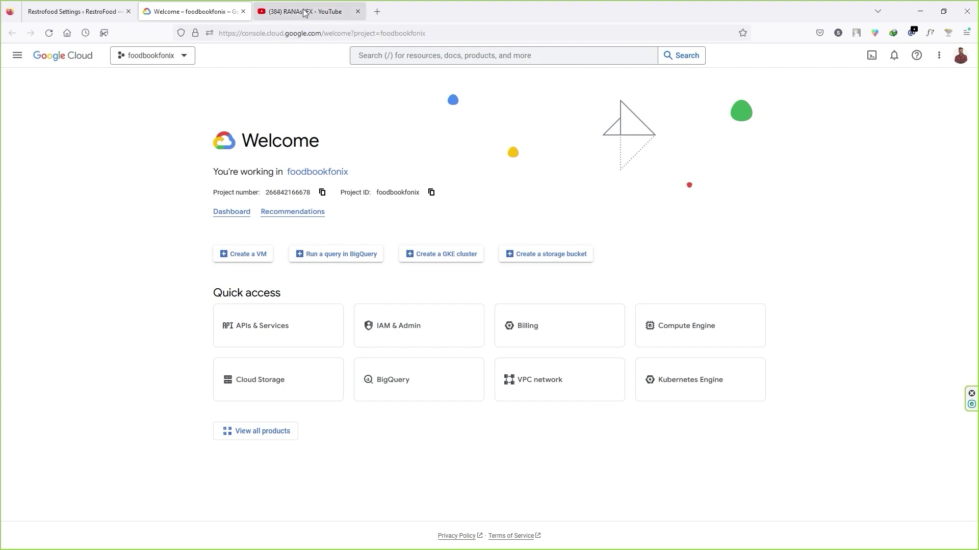
pyautogui.click(276, 11)
# Search the YouTube channel for 'google platform' and scroll through the results.
pyautogui.moveTo(672, 219); pyautogui.dragTo(647, 223)
pyautogui.write('google platform')
pyautogui.press('Return')
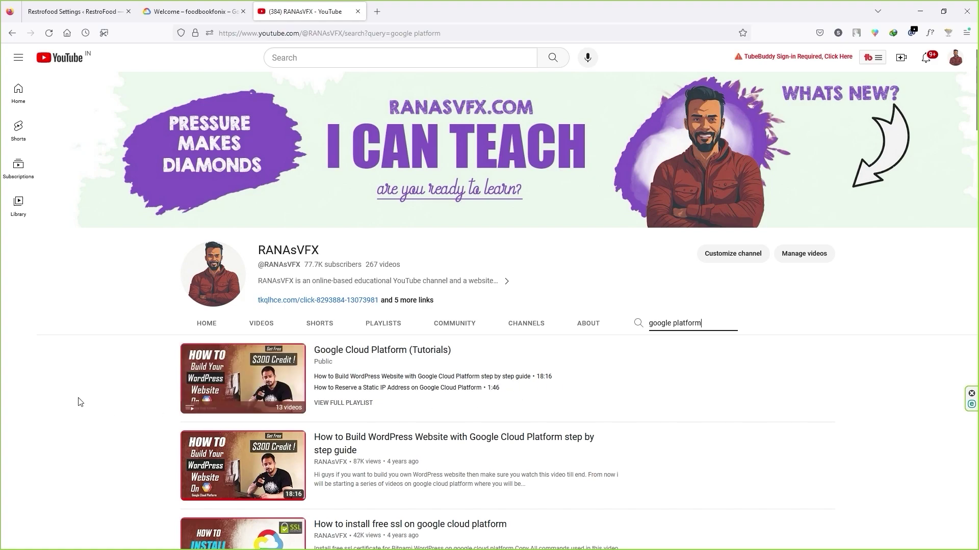
pyautogui.scroll(-1, 80, 403)
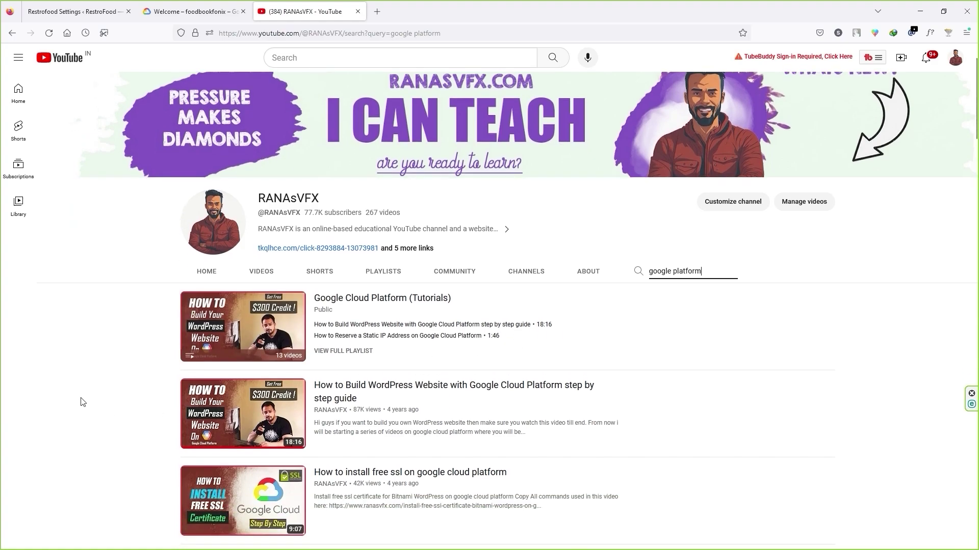
pyautogui.scroll(-2, 81, 403)
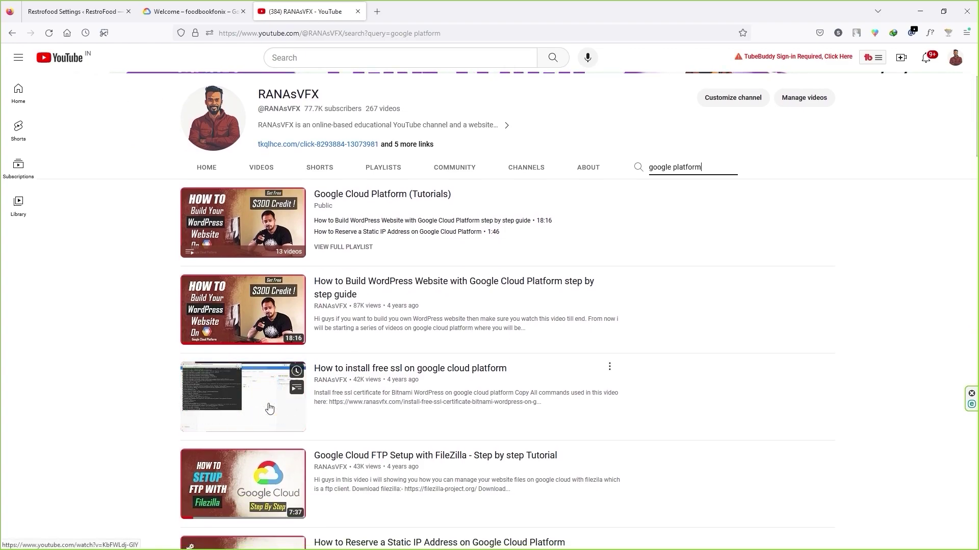
pyautogui.scroll(-2, 157, 400)
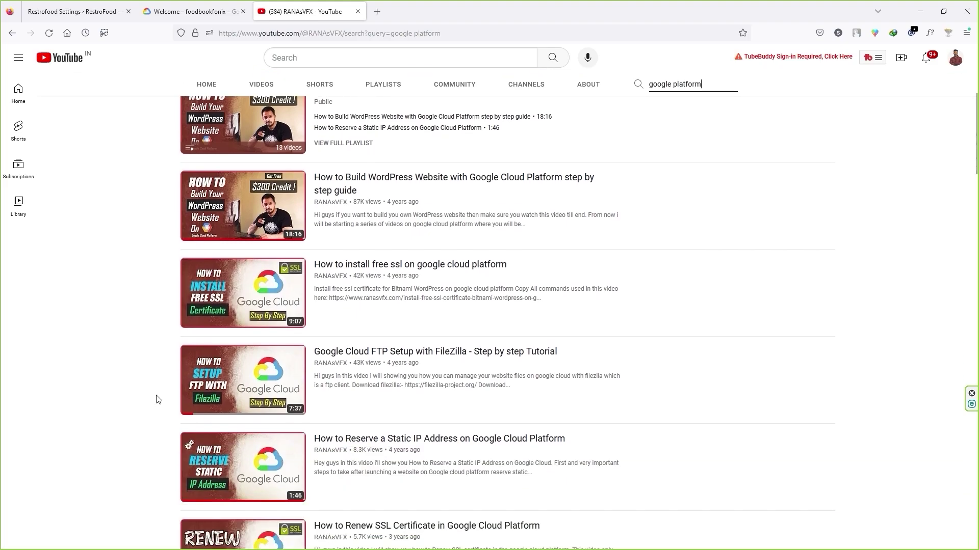
pyautogui.scroll(3, 152, 399)
pyautogui.scroll(-1, 139, 397)
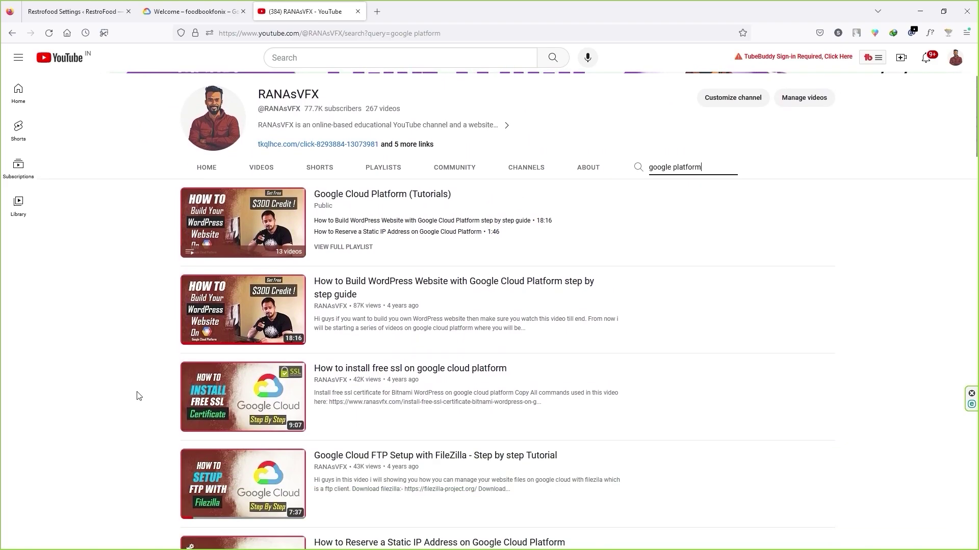
pyautogui.scroll(-5, 138, 396)
pyautogui.scroll(7, 137, 396)
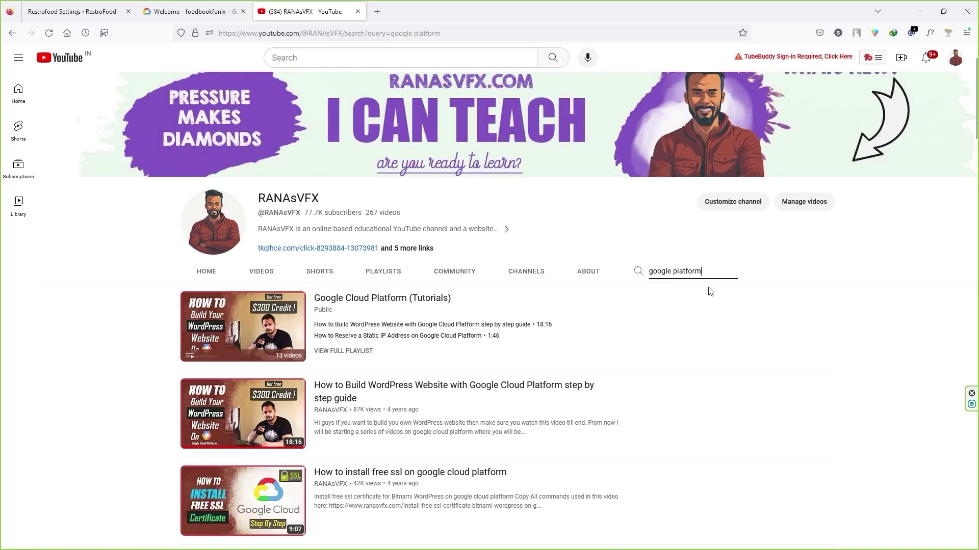
# Search the channel for 'map' to find the Google Maps API key tutorial.
pyautogui.tripleClick(644, 280)
pyautogui.write('map')
pyautogui.press('BackSpace')
pyautogui.press('BackSpace')
pyautogui.write('map')
pyautogui.press('Return')
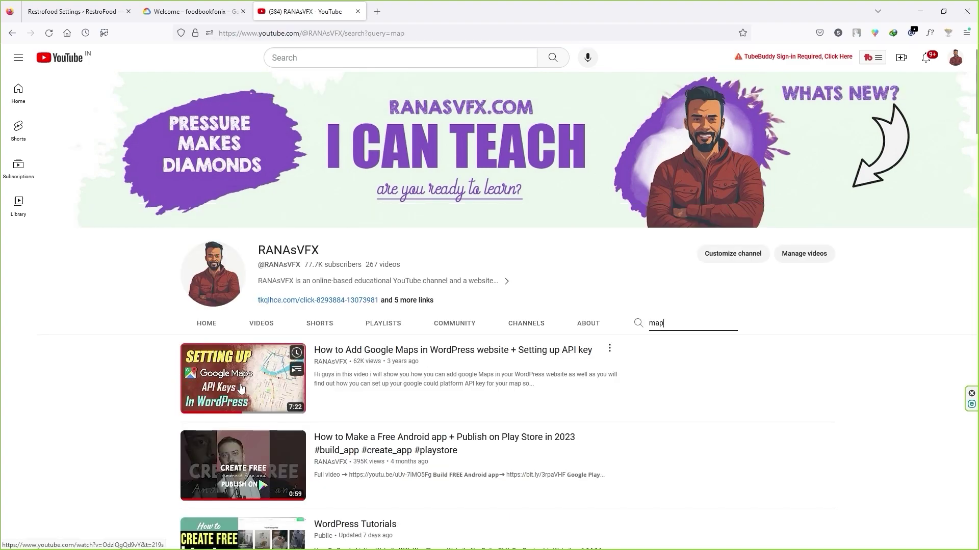
pyautogui.moveTo(391, 379)
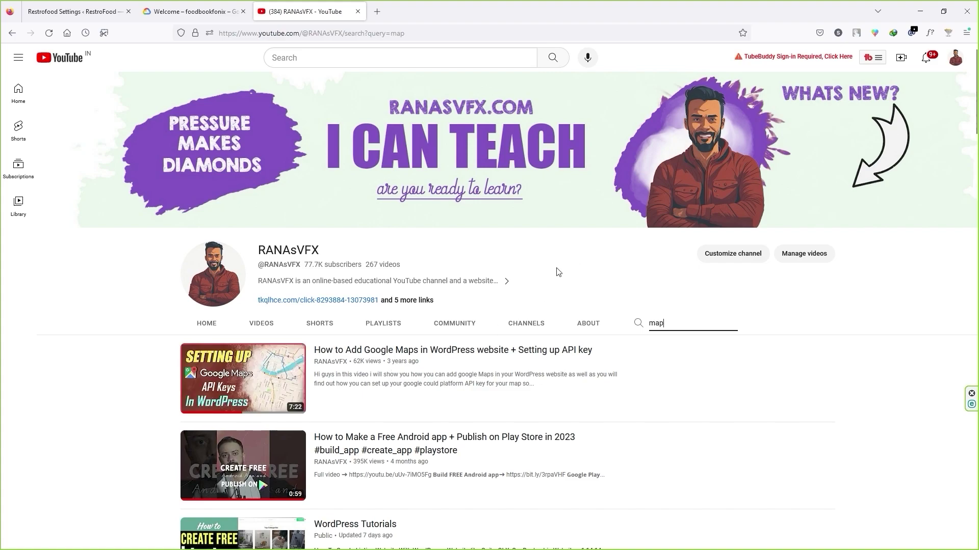
# Return to the Google Cloud console Welcome page for the foodbookfonix project.
pyautogui.hotkey('ctrl', 'shift', 'Tab')
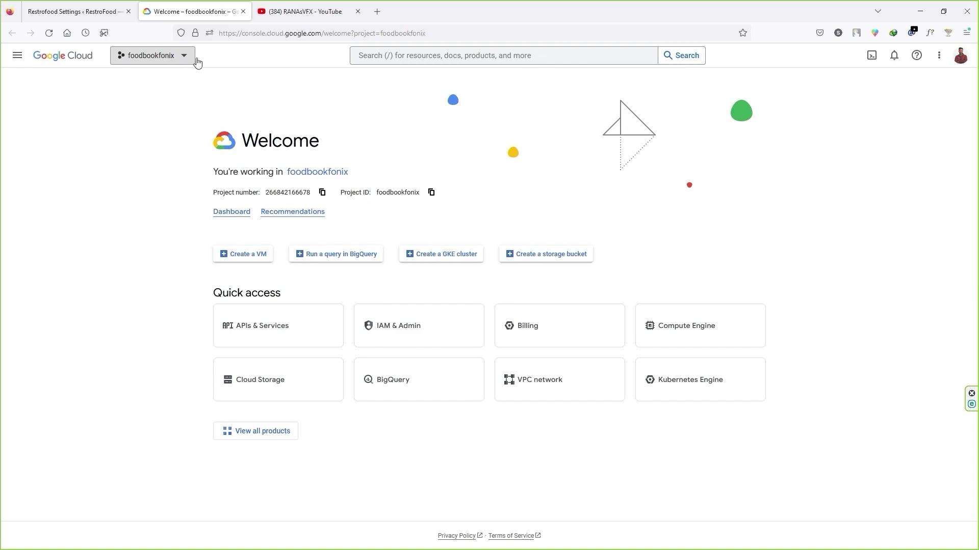
# Create the Google Cloud project Restrofood (restrofood-397312) and select it as active.
pyautogui.click(179, 57)
pyautogui.click(637, 161)
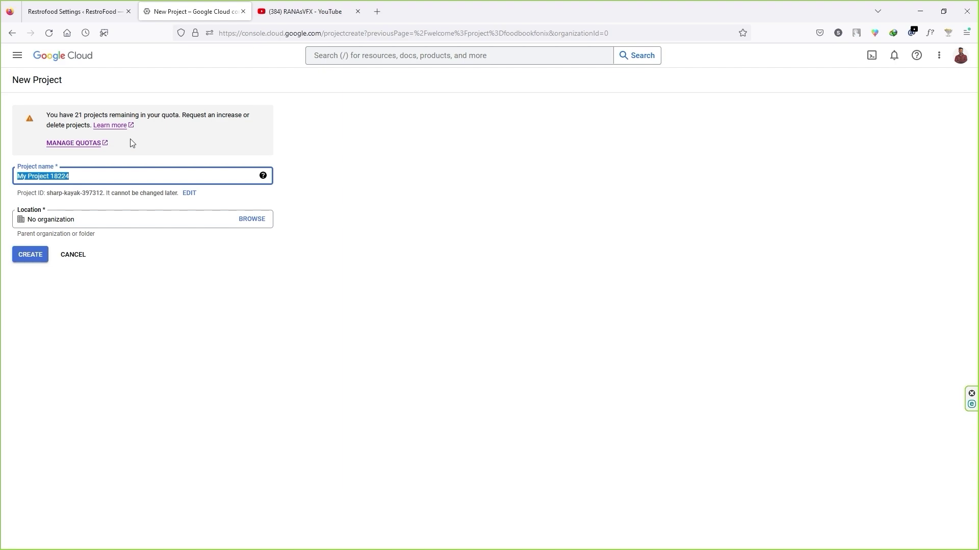
pyautogui.write('Restrofood')
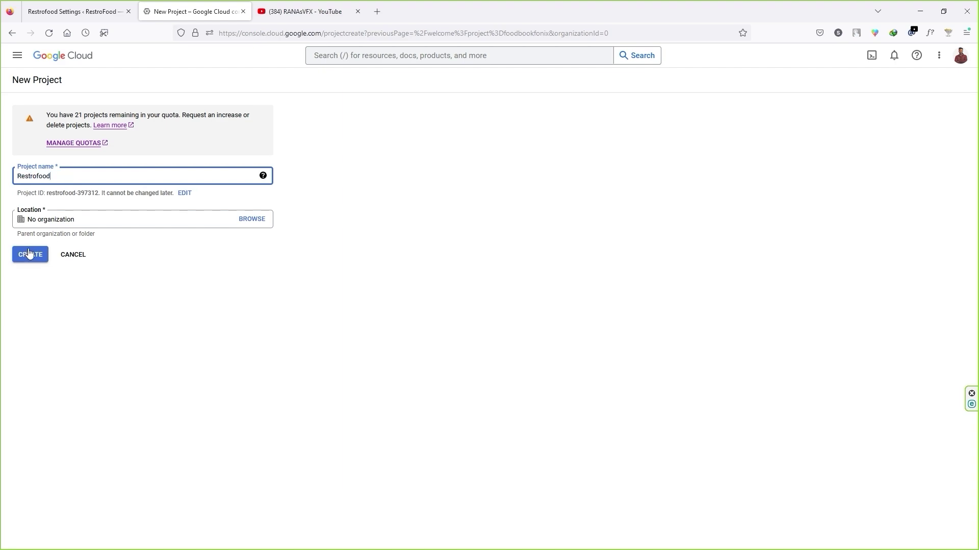
pyautogui.click(29, 255)
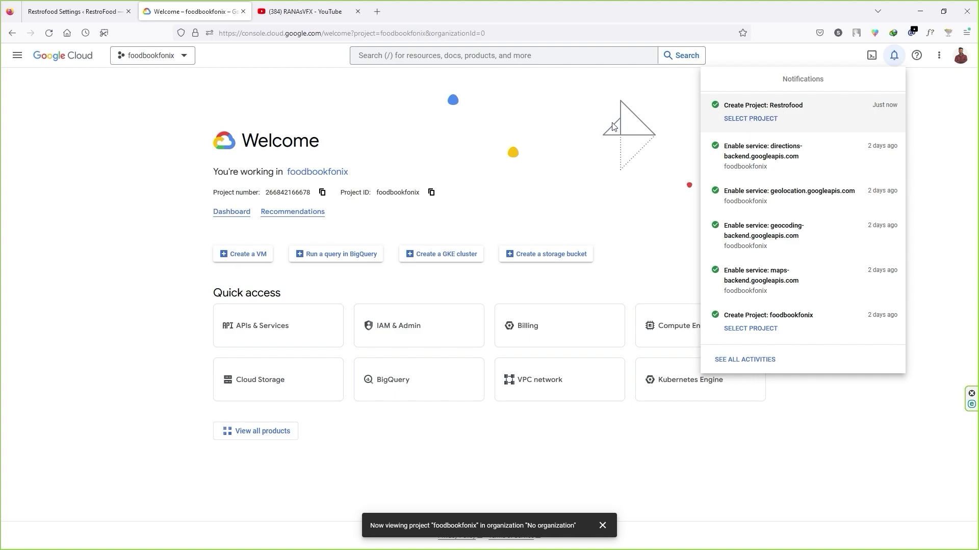
pyautogui.click(166, 57)
pyautogui.click(167, 57)
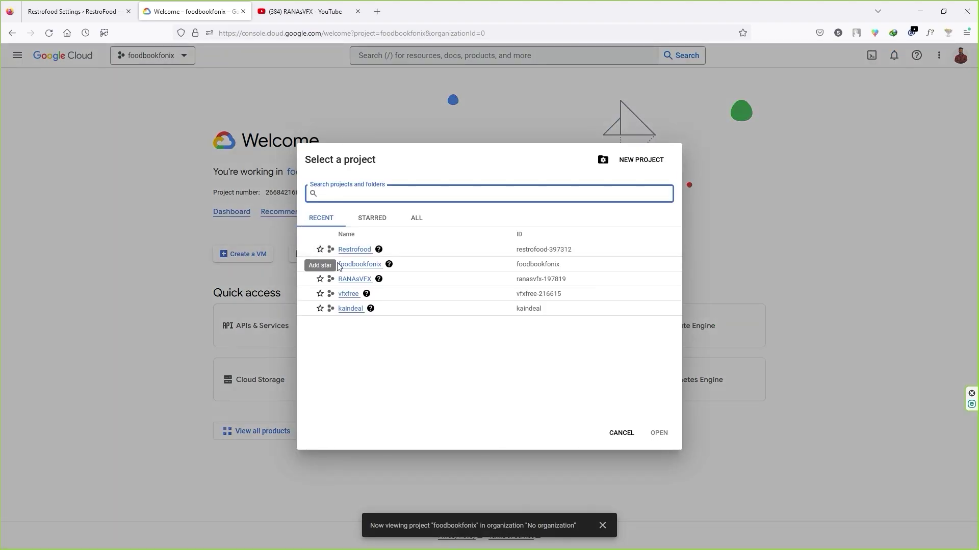
pyautogui.click(356, 251)
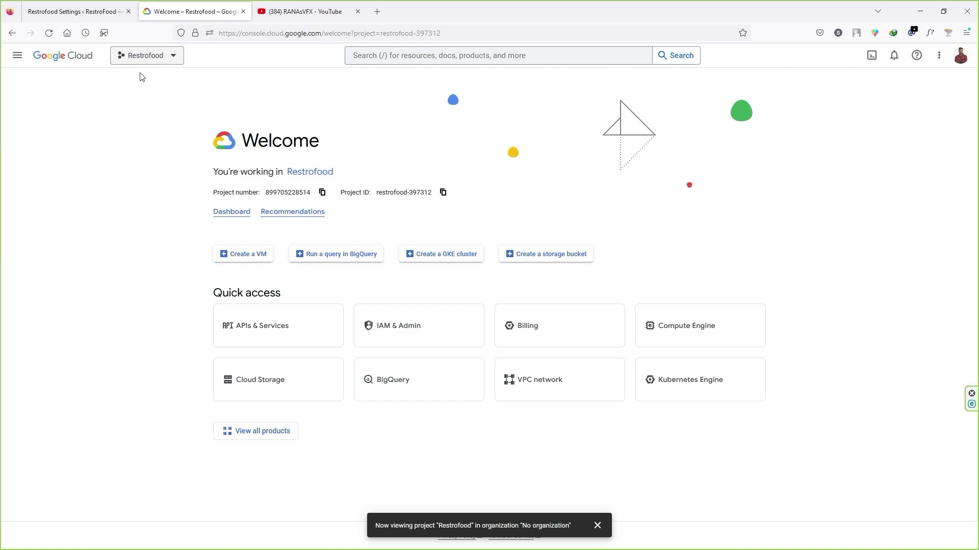
# Go to the APIs & Services dashboard via the navigation menu.
pyautogui.click(16, 62)
pyautogui.moveTo(48, 166)
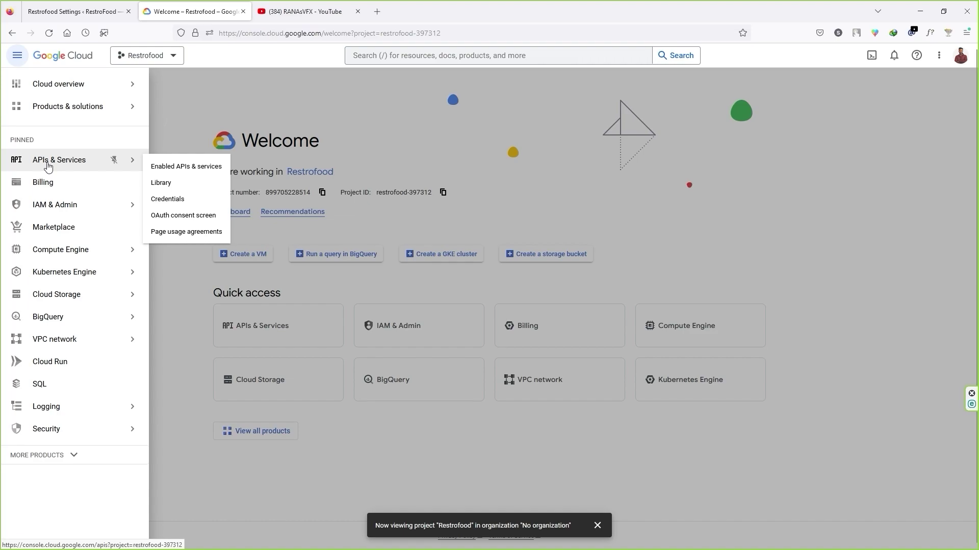
pyautogui.click(214, 172)
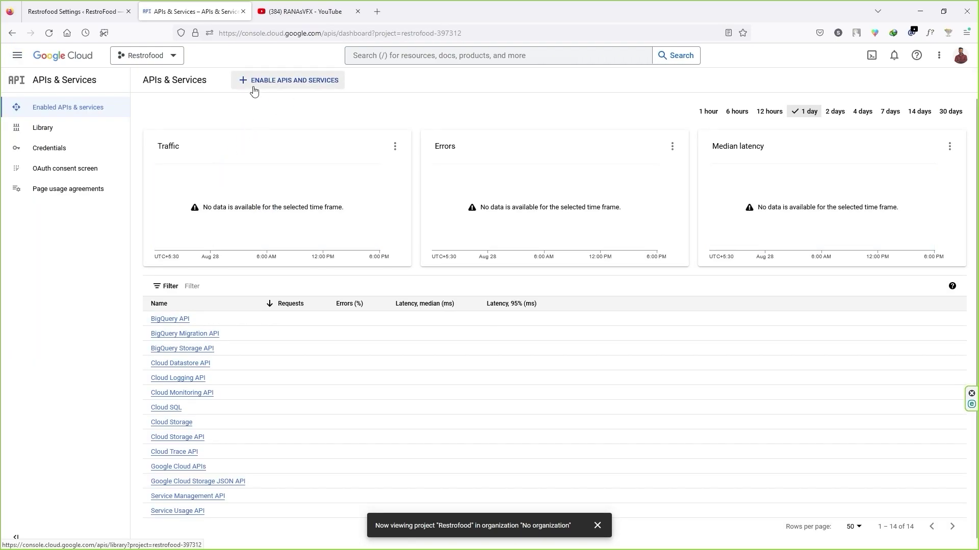
pyautogui.click(303, 82)
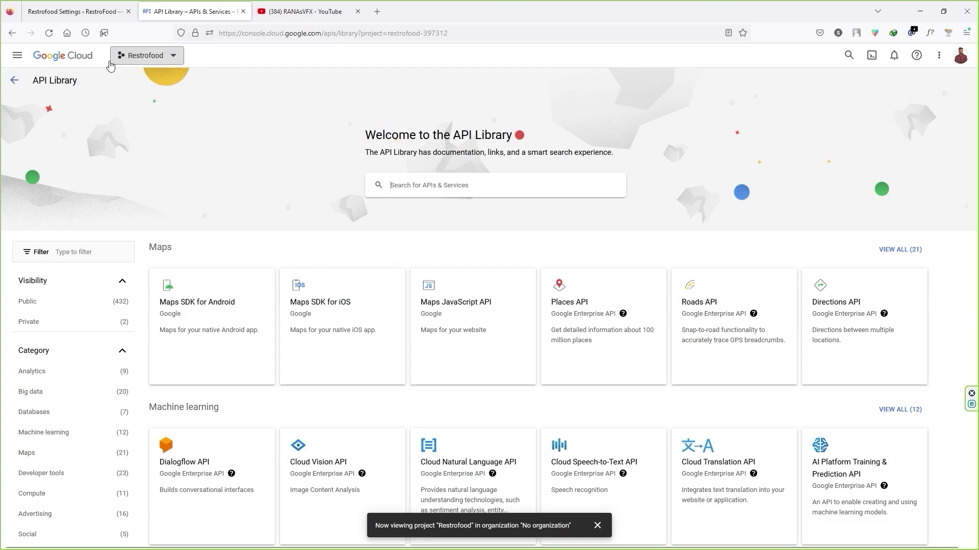
# Filter the API Library to the Maps category and bring up Maps JavaScript API's link options.
pyautogui.click(17, 57)
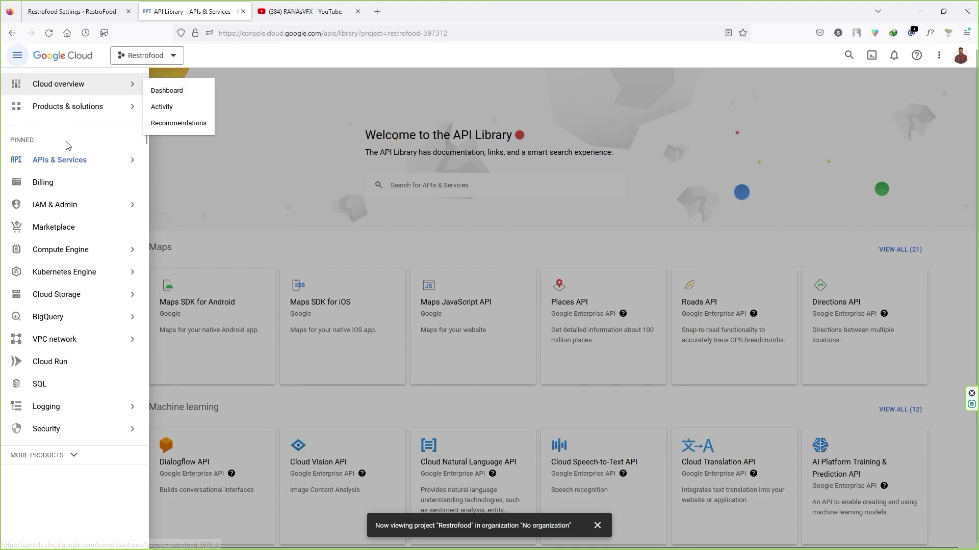
pyautogui.moveTo(115, 159)
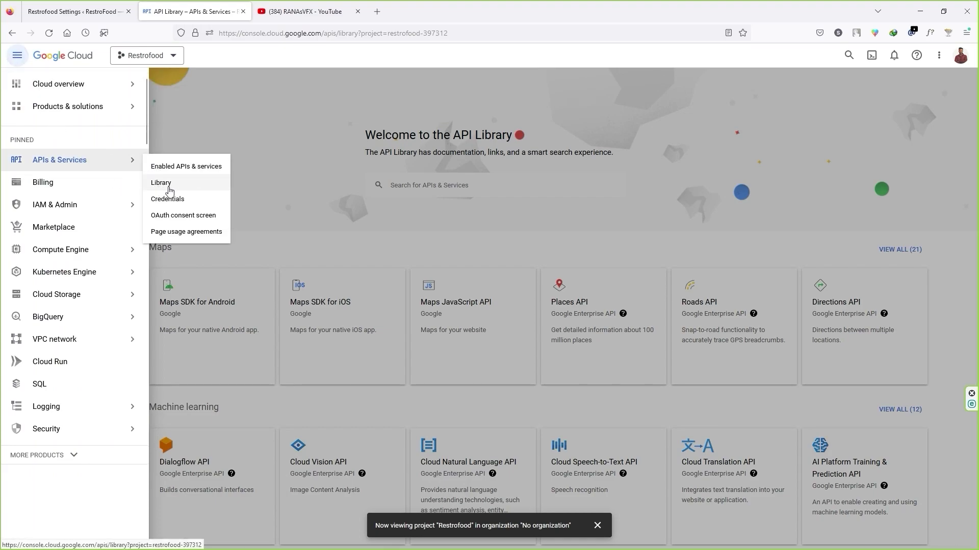
pyautogui.click(168, 183)
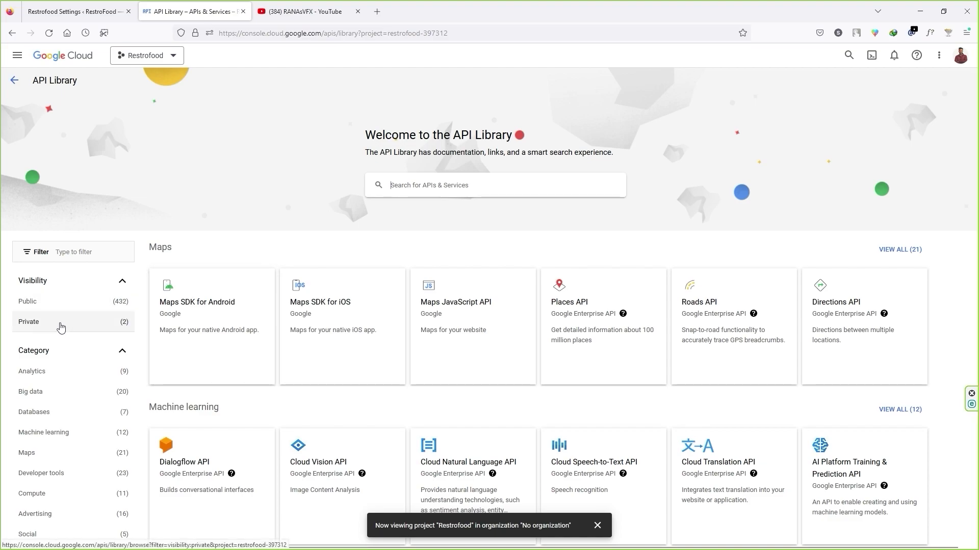
pyautogui.scroll(-2, 60, 326)
pyautogui.click(26, 368)
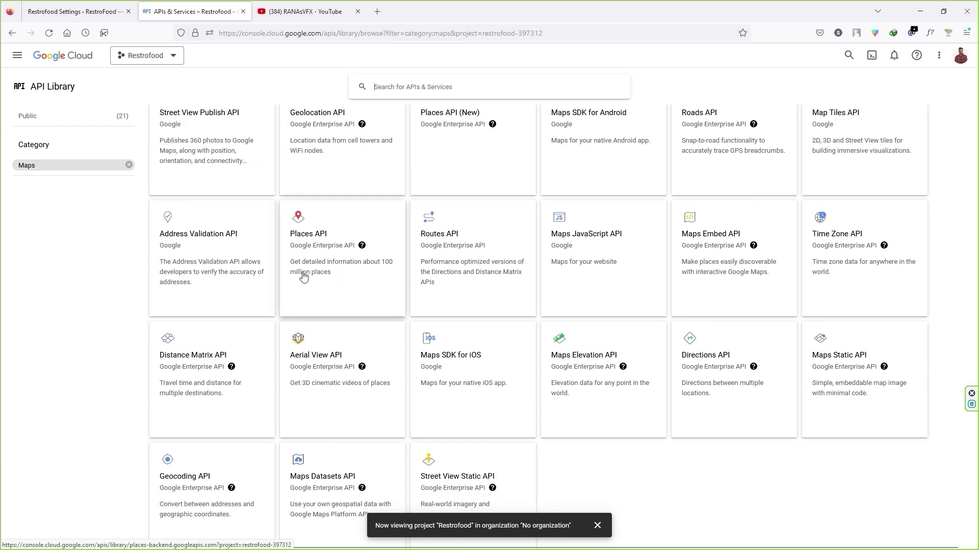
pyautogui.scroll(-1, 305, 280)
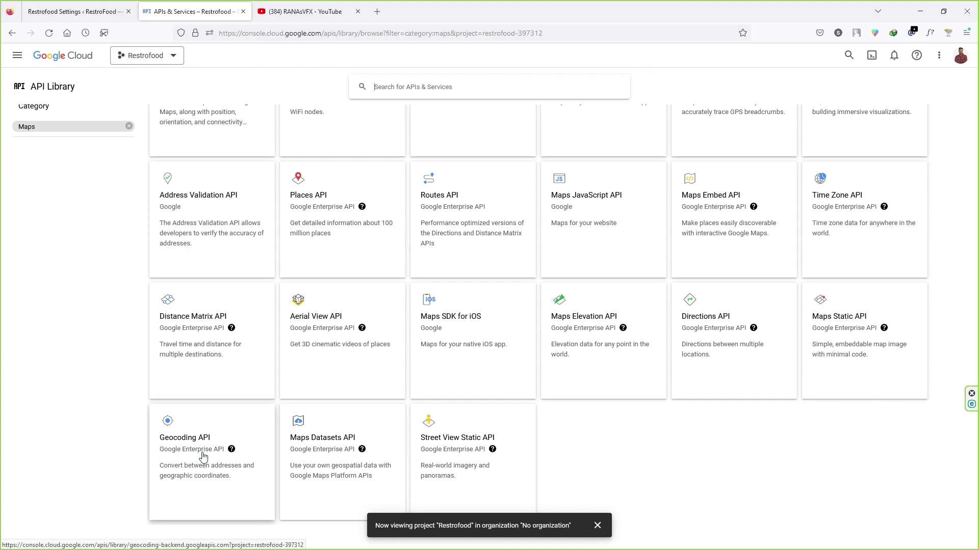
pyautogui.rightClick(587, 202)
# Enable Maps JavaScript API for Restrofood, cancel the billing setup, and close that tab.
pyautogui.click(612, 208)
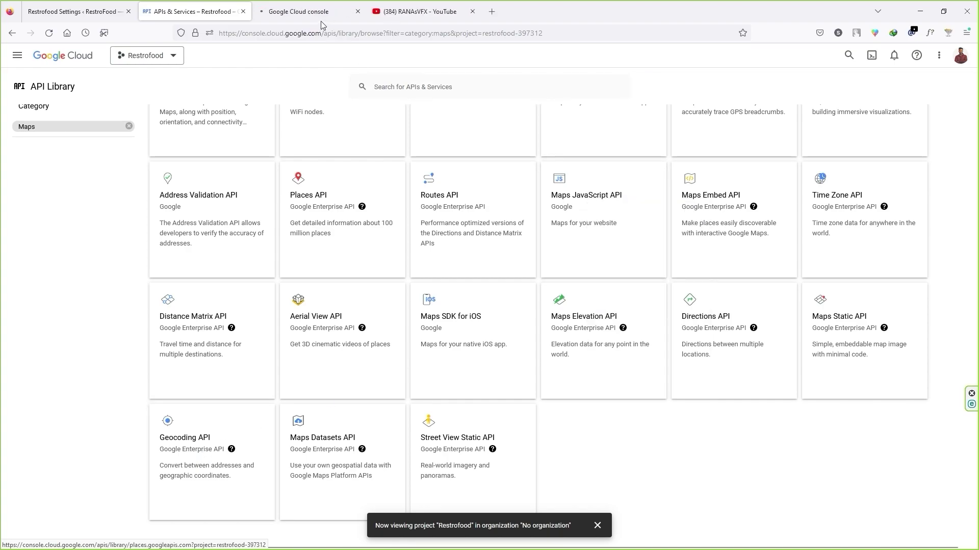
pyautogui.click(321, 12)
pyautogui.click(121, 189)
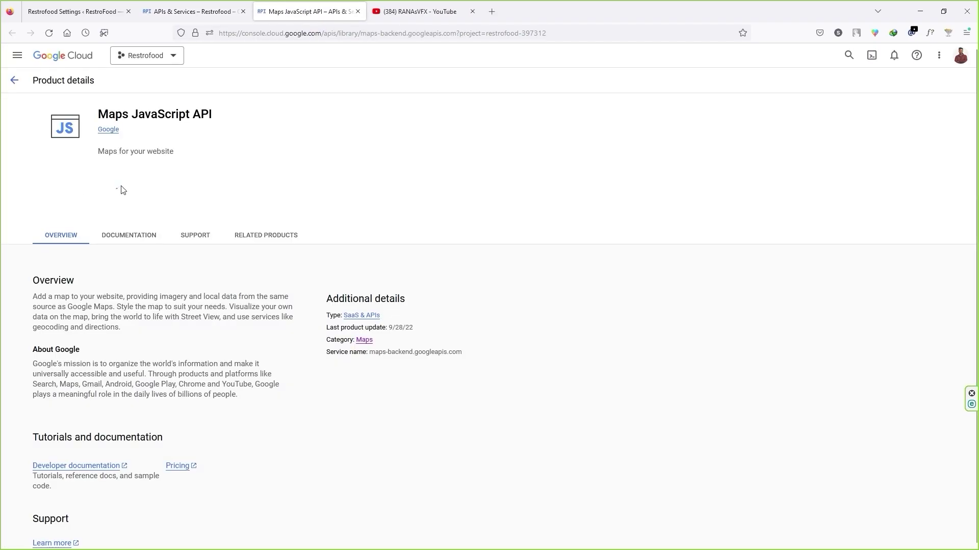
pyautogui.click(895, 56)
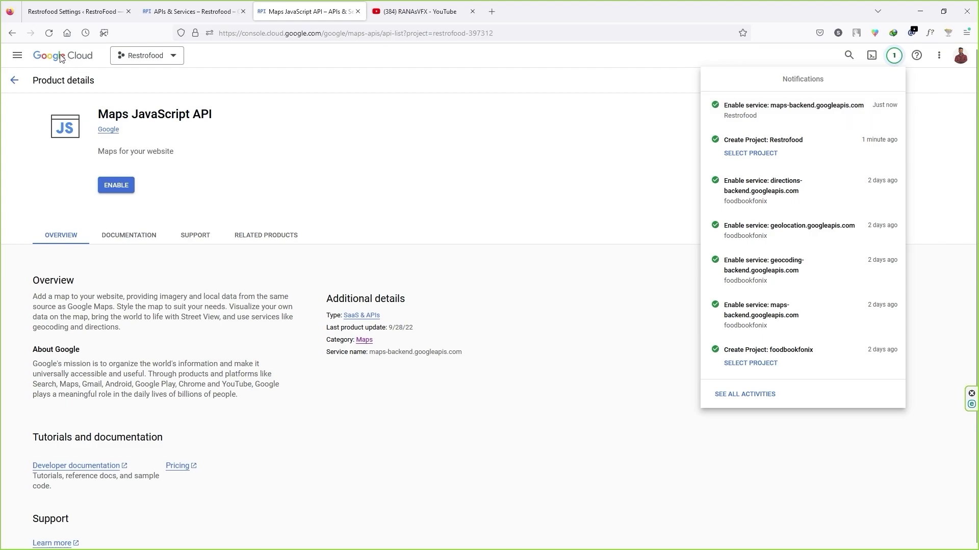
pyautogui.click(47, 35)
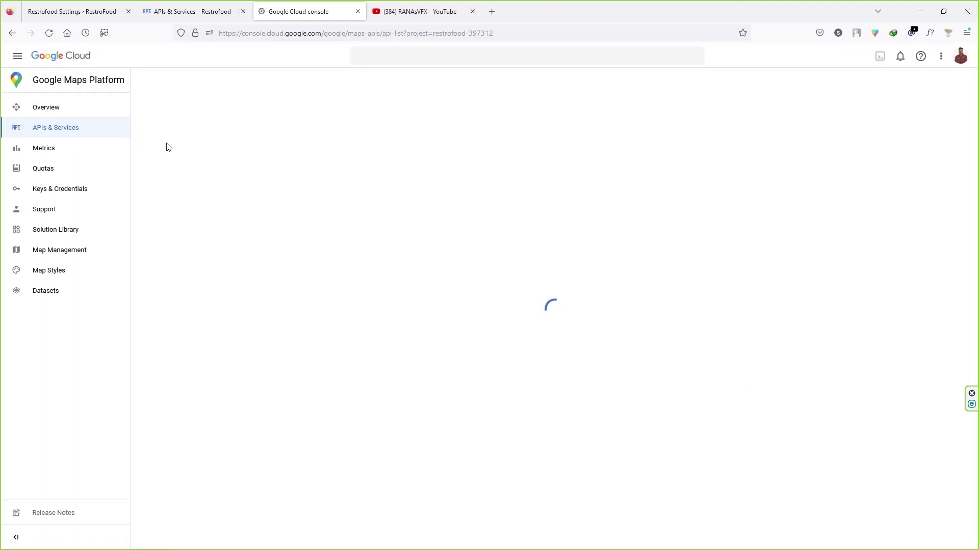
pyautogui.click(88, 283)
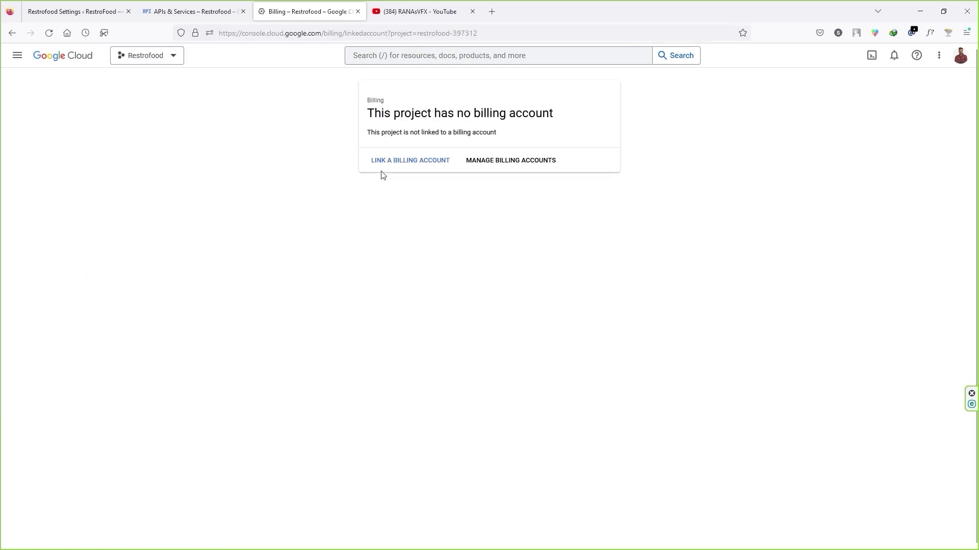
pyautogui.click(358, 12)
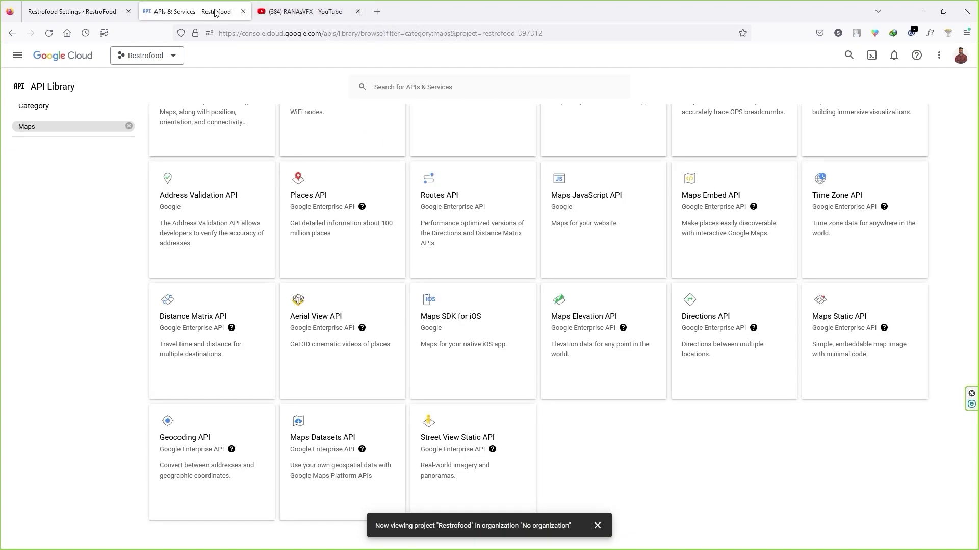
# Reopen Maps JavaScript API in a new tab to check it, then close it.
pyautogui.rightClick(574, 197)
pyautogui.click(596, 211)
pyautogui.click(297, 11)
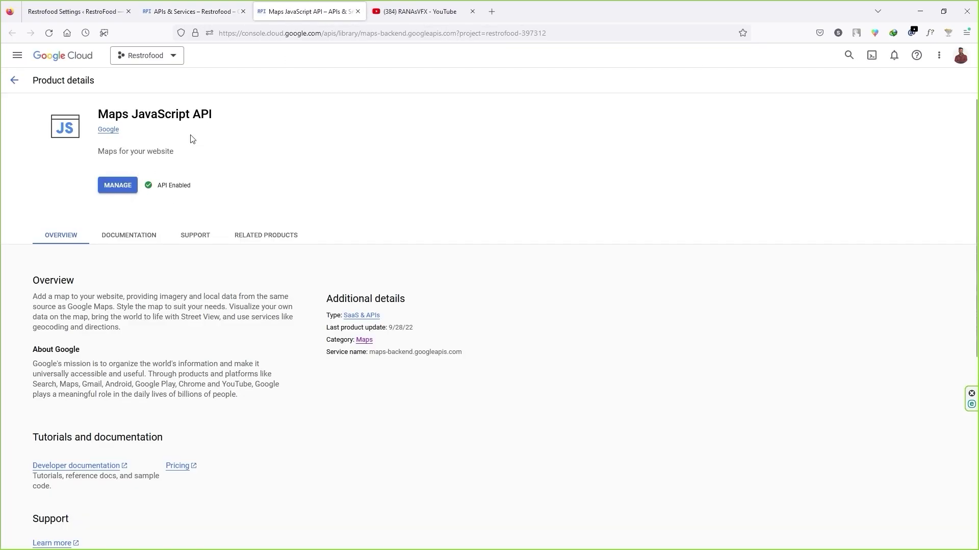
pyautogui.hotkey('ctrl', 'w')
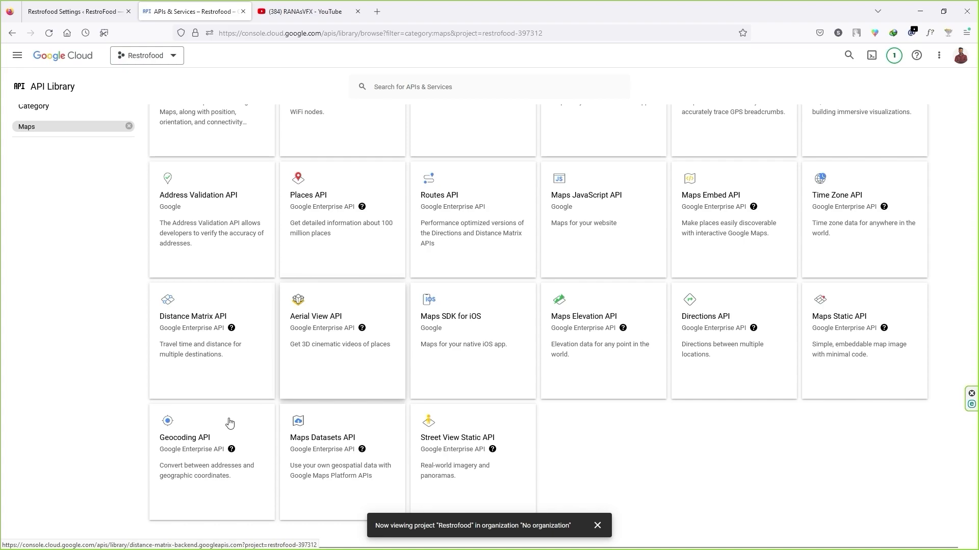
# Enable the Geocoding and Maps Datasets APIs from new tabs, returning to the API Library.
pyautogui.rightClick(199, 443)
pyautogui.click(253, 245)
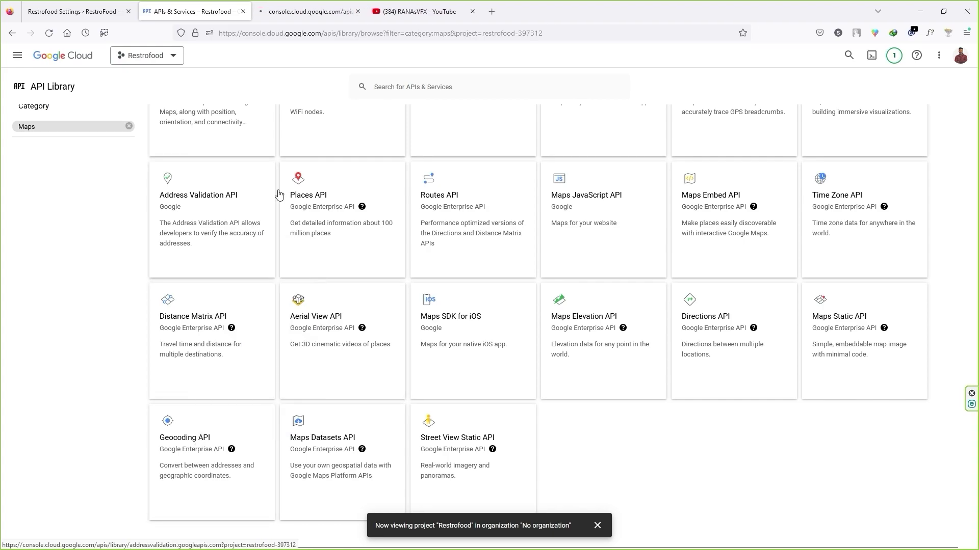
pyautogui.click(301, 11)
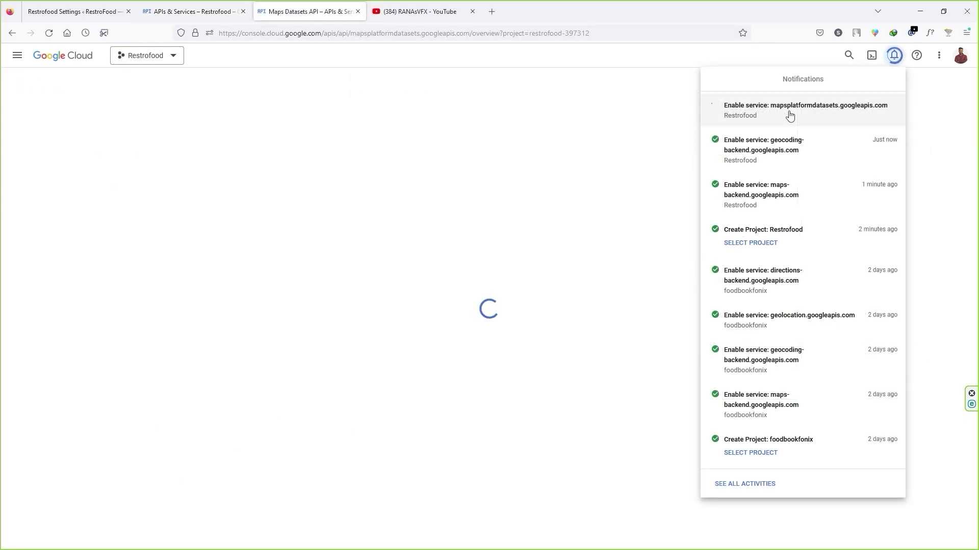
pyautogui.click(358, 11)
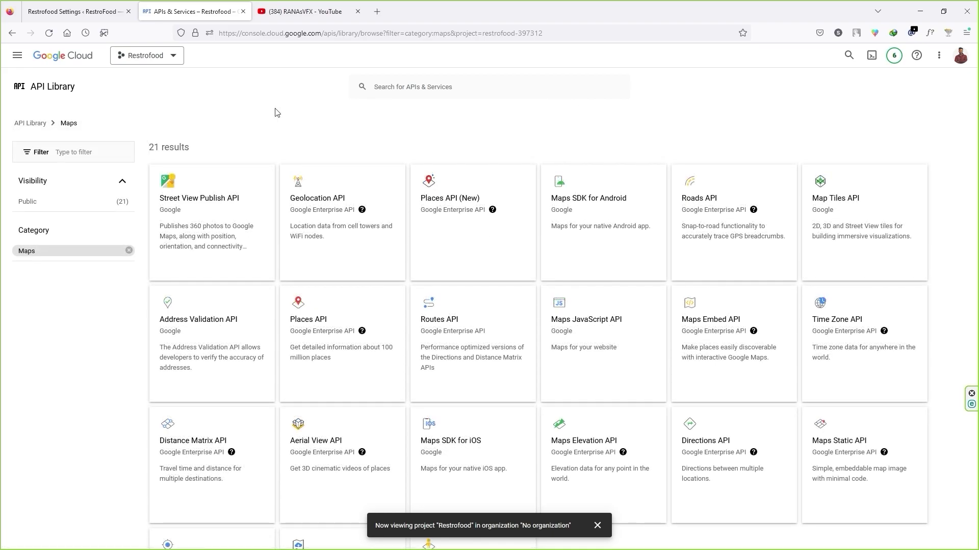
pyautogui.click(17, 60)
pyautogui.moveTo(70, 162)
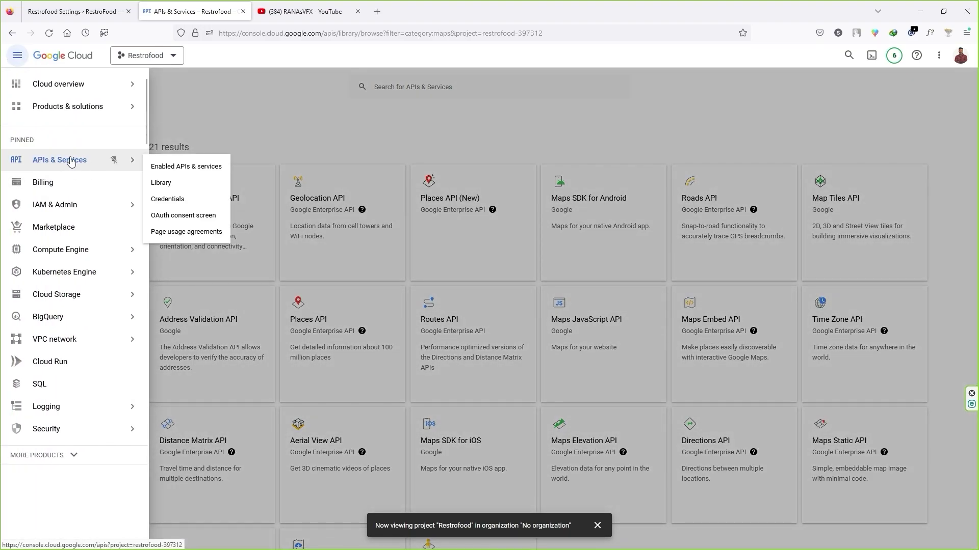
# Create a new API key from the Credentials page, copy it, and close the confirmation.
pyautogui.click(177, 203)
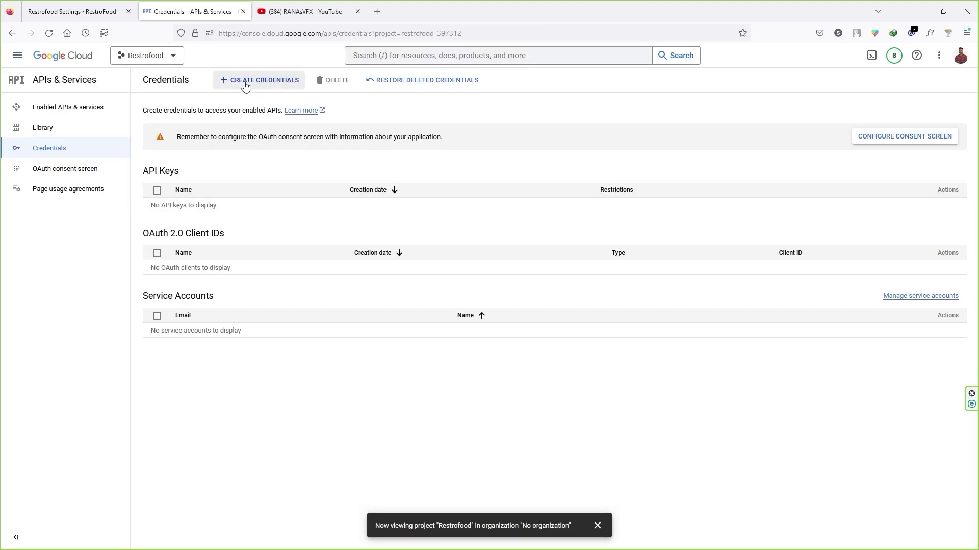
pyautogui.click(268, 82)
pyautogui.click(268, 111)
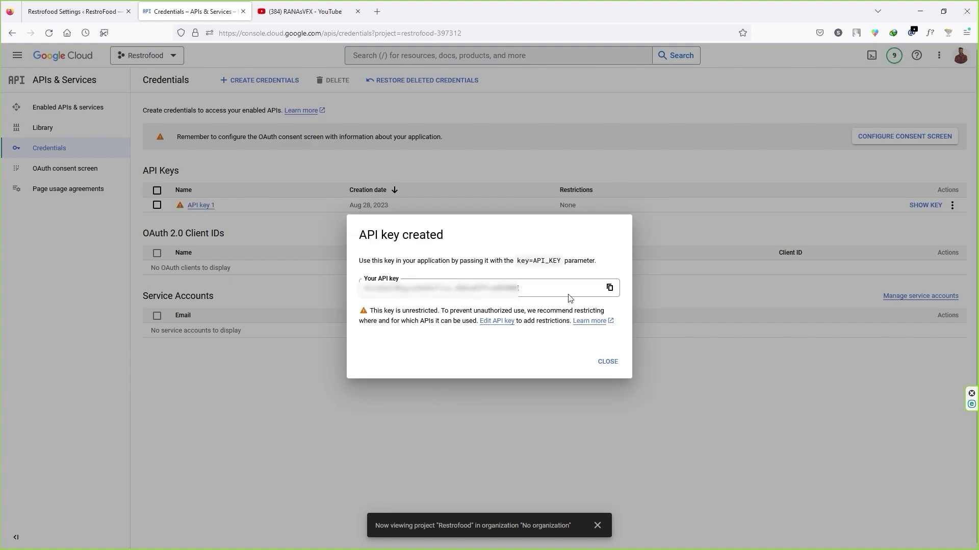
pyautogui.click(609, 289)
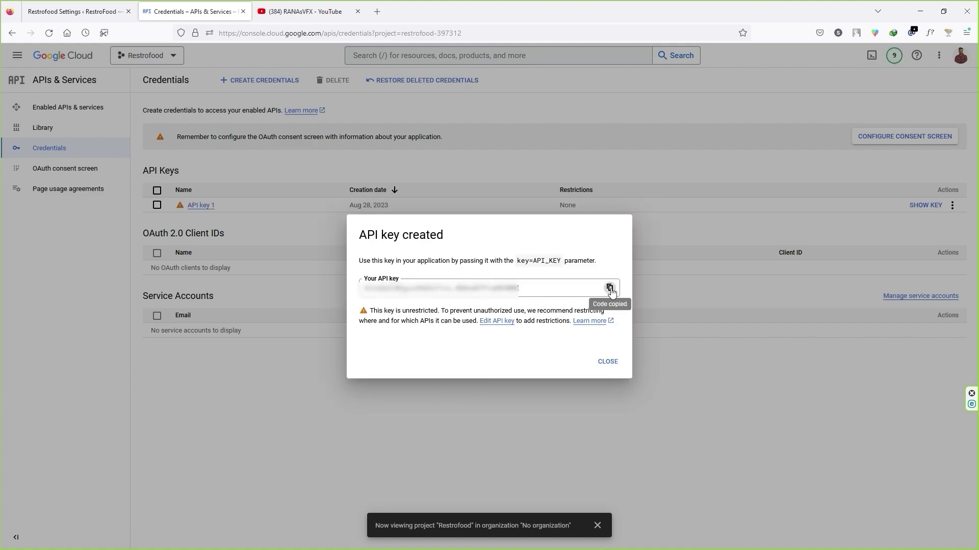
pyautogui.click(608, 361)
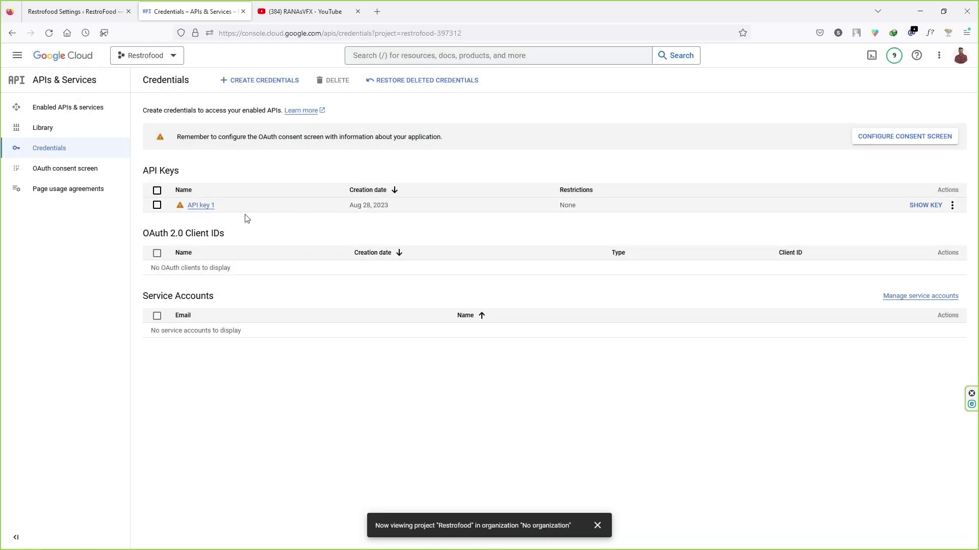
pyautogui.moveTo(181, 209)
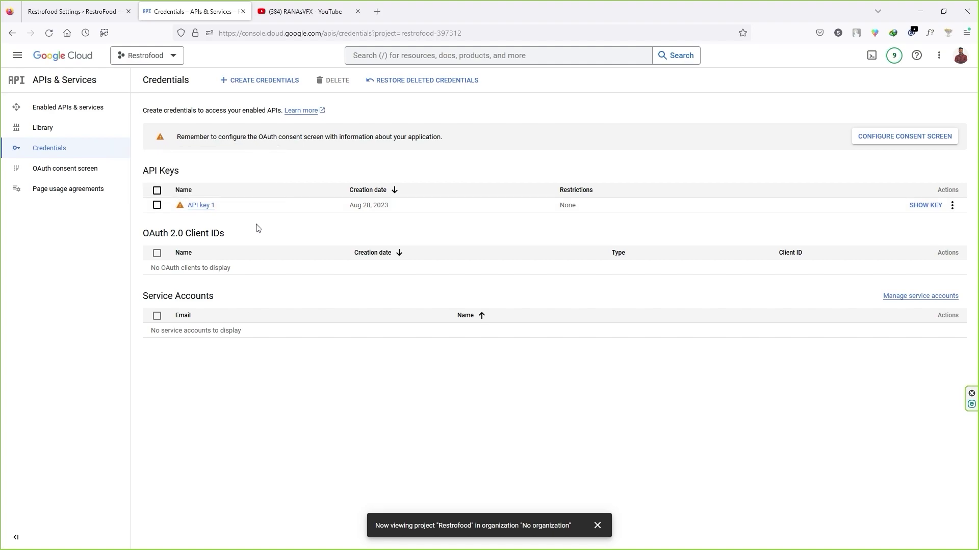
# Open API key 1 and set its application restriction to Websites.
pyautogui.click(201, 206)
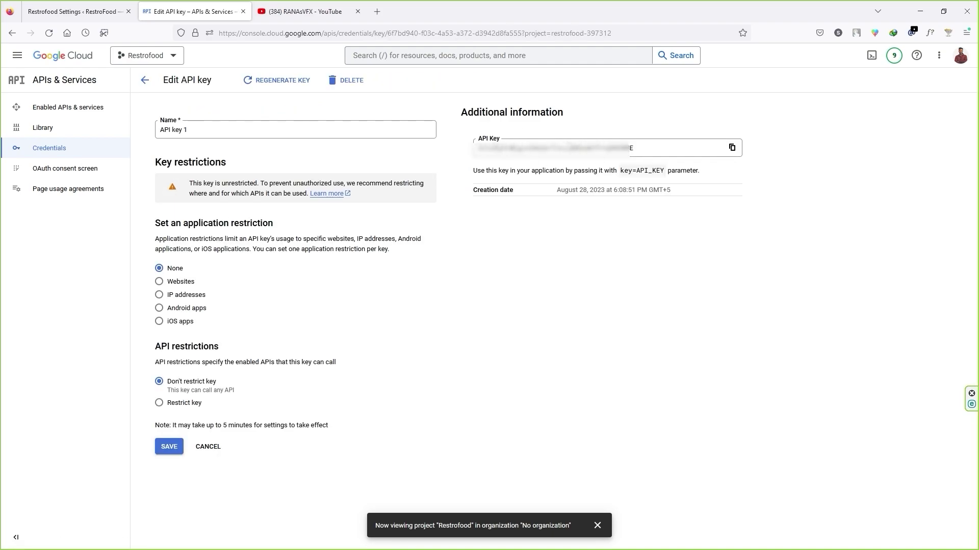
pyautogui.click(159, 281)
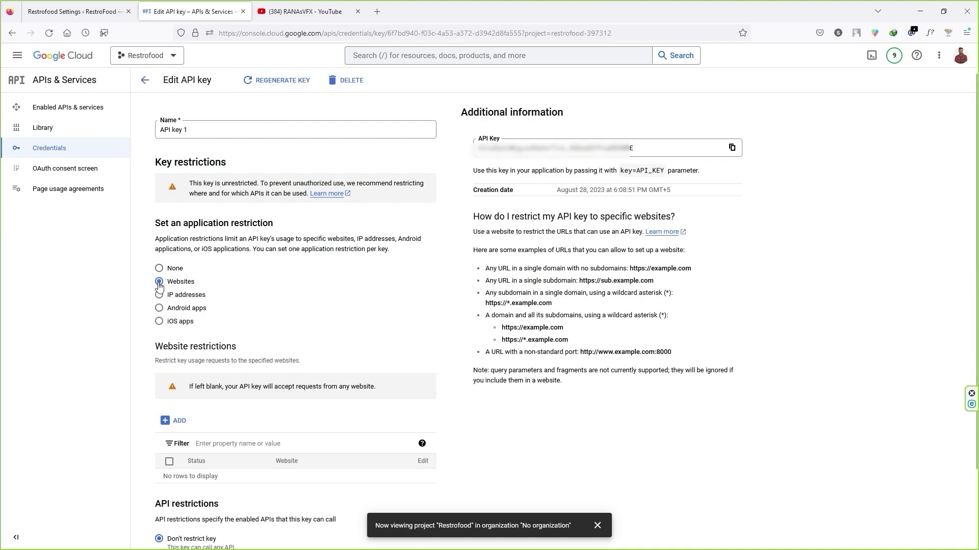
pyautogui.scroll(-2, 291, 300)
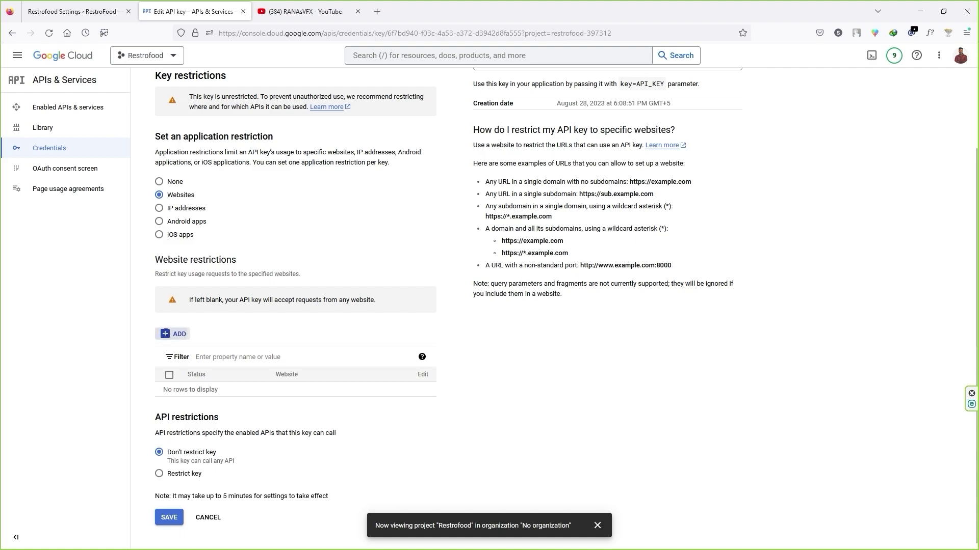
pyautogui.click(173, 334)
pyautogui.click(66, 12)
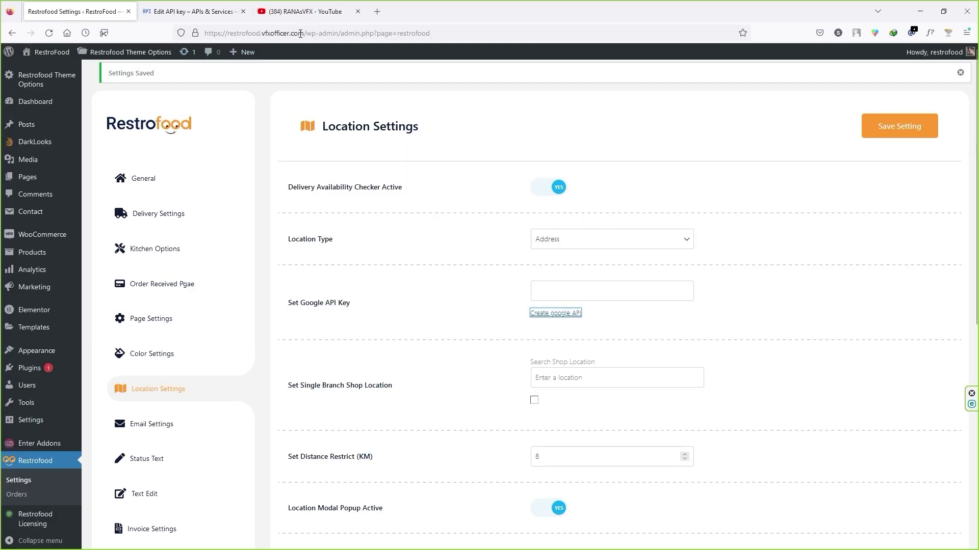
pyautogui.moveTo(304, 34); pyautogui.dragTo(203, 37)
pyautogui.hotkey('ctrl', 'c')
pyautogui.click(193, 11)
pyautogui.click(218, 360)
pyautogui.hotkey('ctrl', 'v')
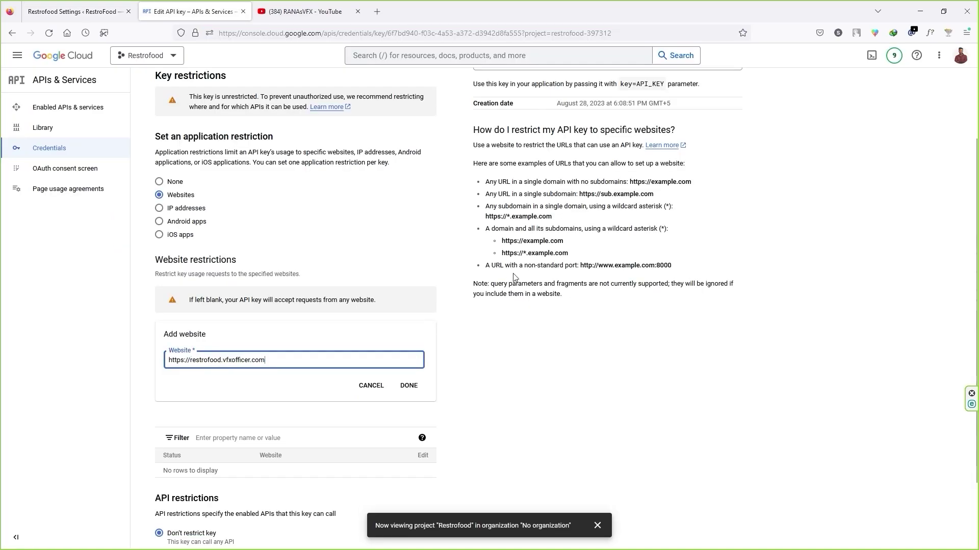
pyautogui.doubleClick(525, 253)
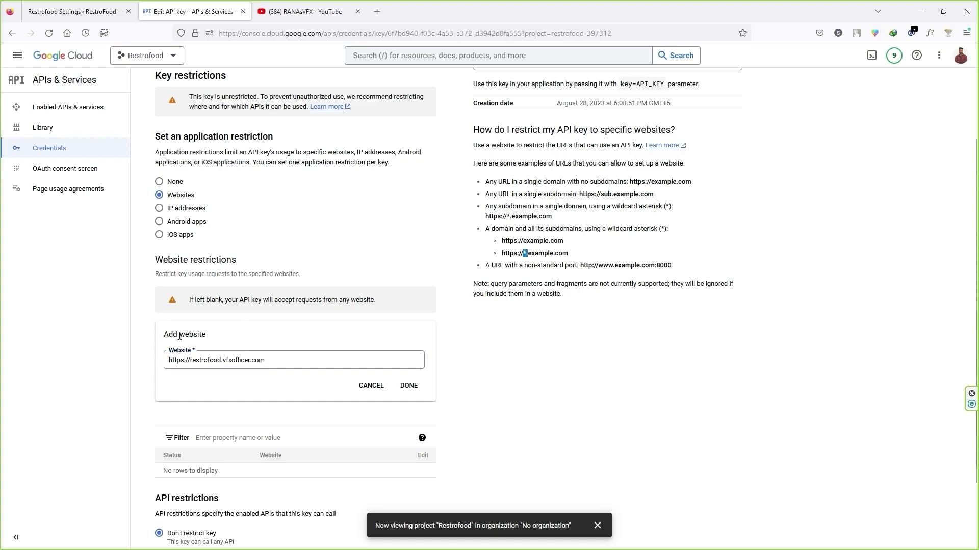
pyautogui.click(190, 361)
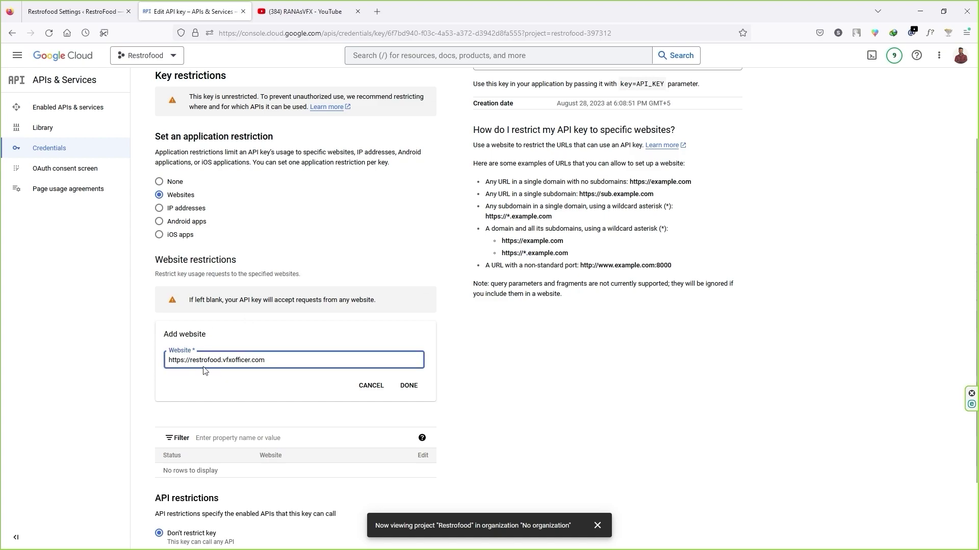
pyautogui.write('*.')
pyautogui.click(409, 386)
pyautogui.click(179, 343)
pyautogui.click(187, 361)
pyautogui.hotkey('ctrl', 'v')
pyautogui.moveTo(185, 361); pyautogui.dragTo(166, 362)
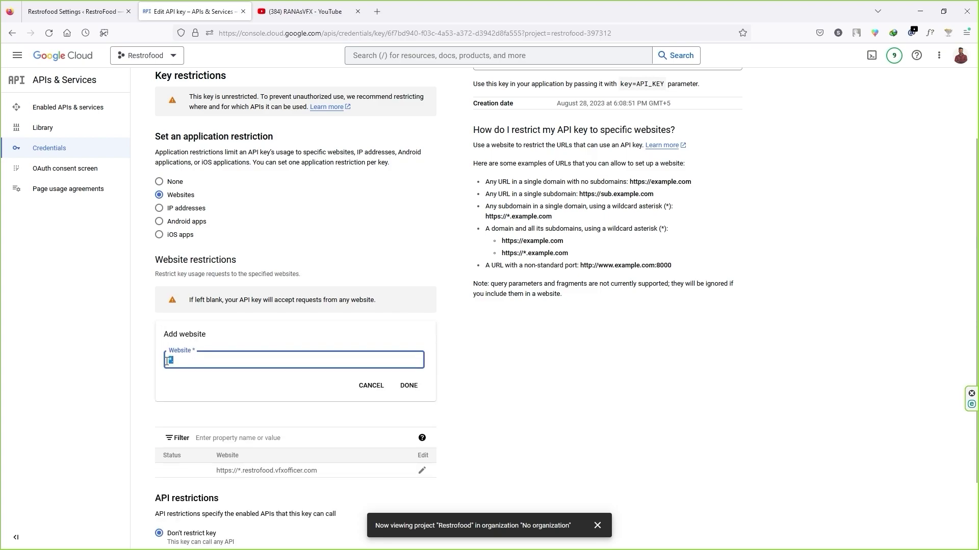
pyautogui.press('super')
pyautogui.press('super+v')
pyautogui.click(227, 290)
pyautogui.moveTo(222, 360); pyautogui.dragTo(192, 360)
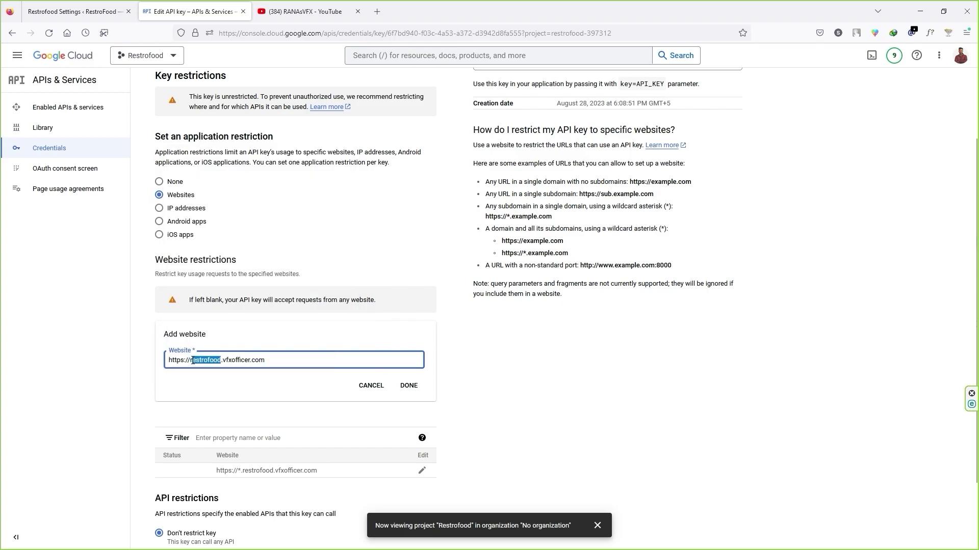
pyautogui.press('BackSpace')
pyautogui.press('BackSpace')
pyautogui.press('Delete')
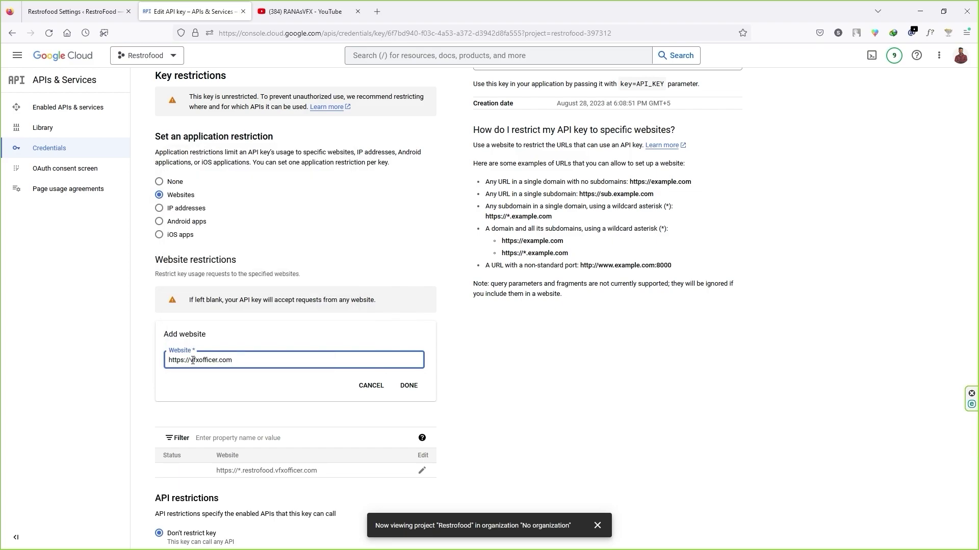
pyautogui.click(409, 386)
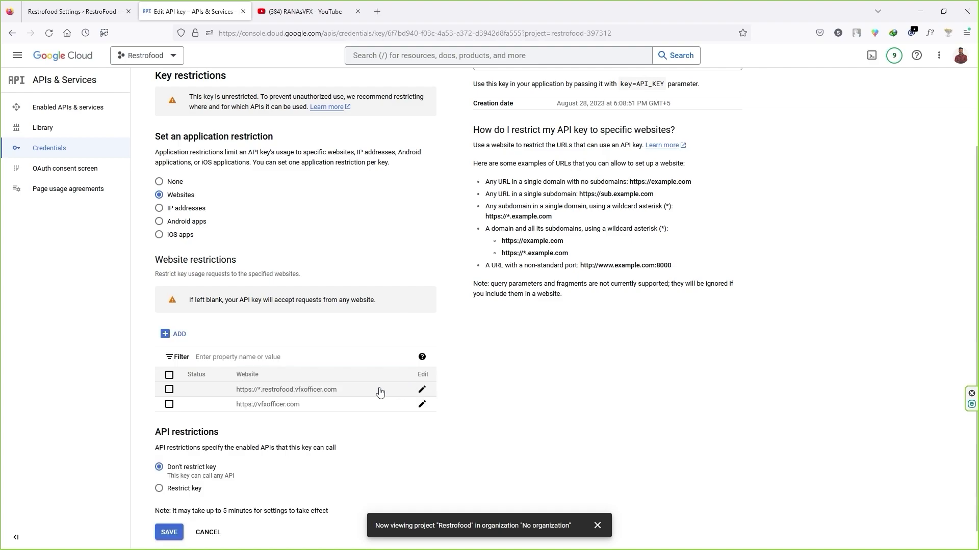
# Save the website restrictions, then reveal and copy API key 1.
pyautogui.click(169, 375)
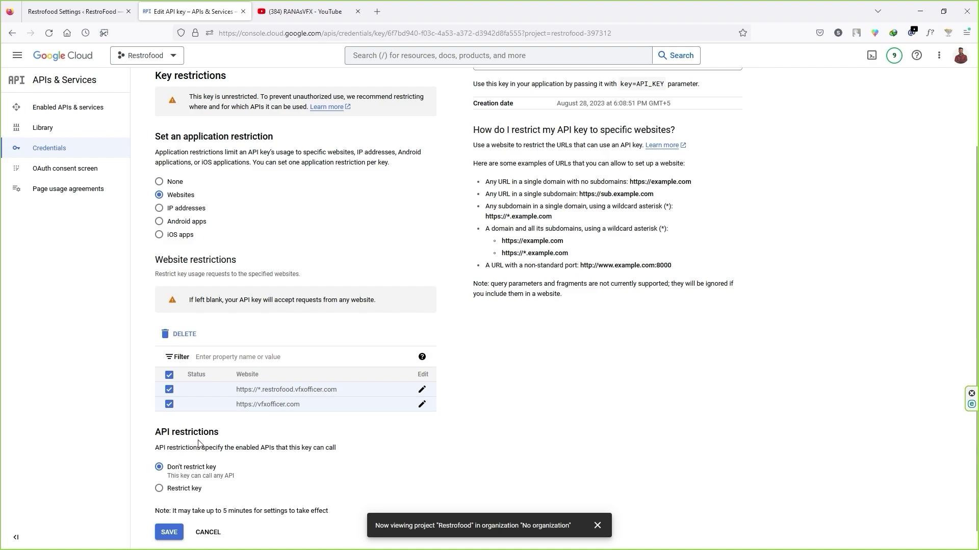
pyautogui.click(170, 533)
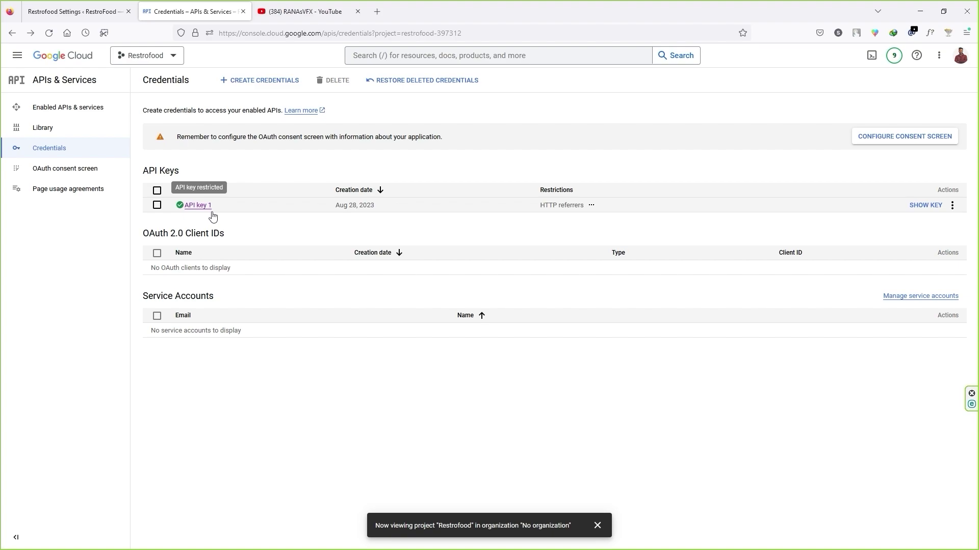
pyautogui.click(920, 206)
pyautogui.click(597, 302)
# Paste the API key into Set Google API Key in Restrofood Location Settings and save.
pyautogui.click(596, 348)
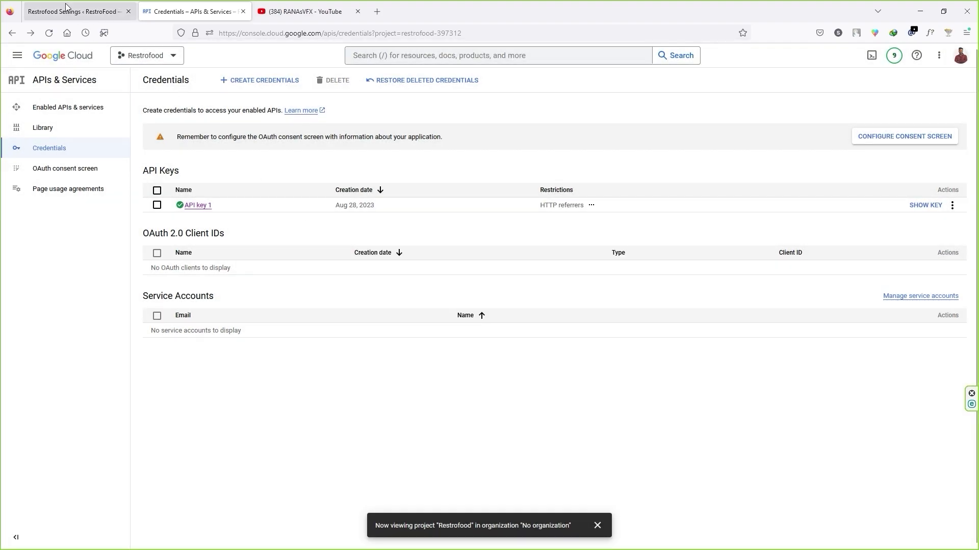
pyautogui.click(76, 11)
pyautogui.click(553, 292)
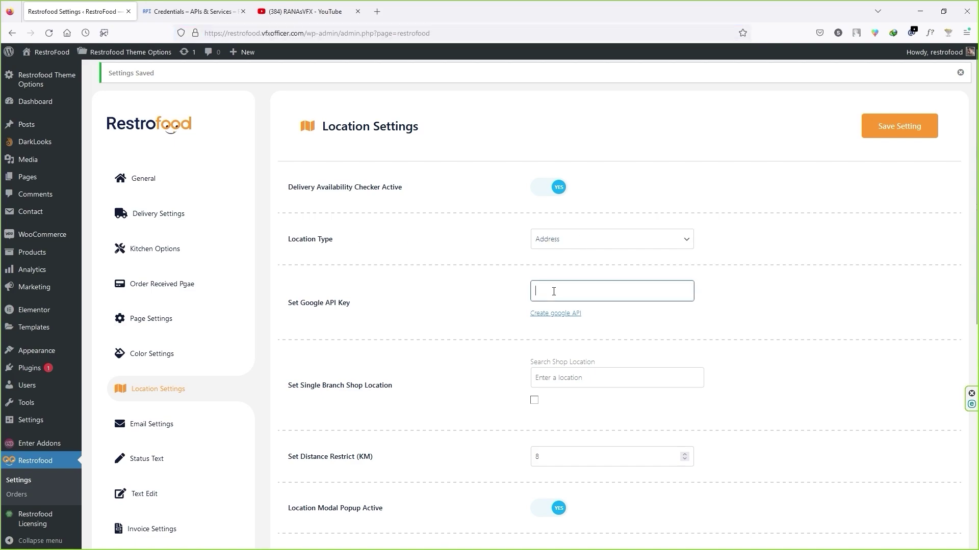
pyautogui.hotkey('ctrl', 'v')
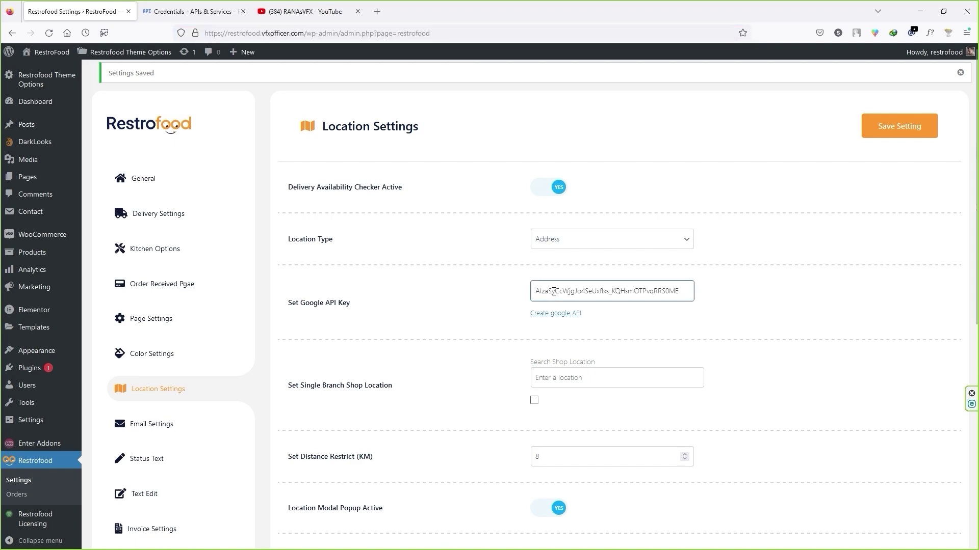
pyautogui.click(748, 303)
pyautogui.scroll(-2, 663, 313)
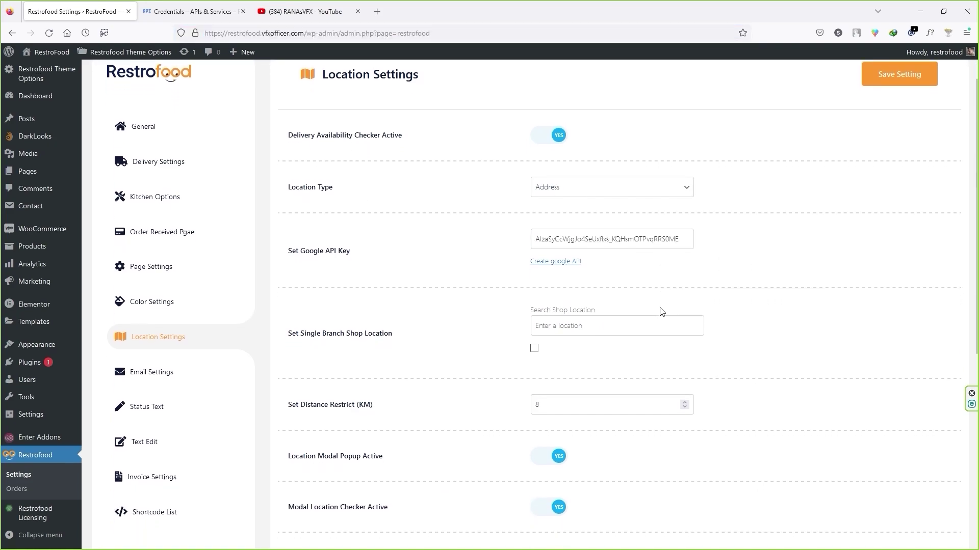
pyautogui.scroll(-5, 661, 314)
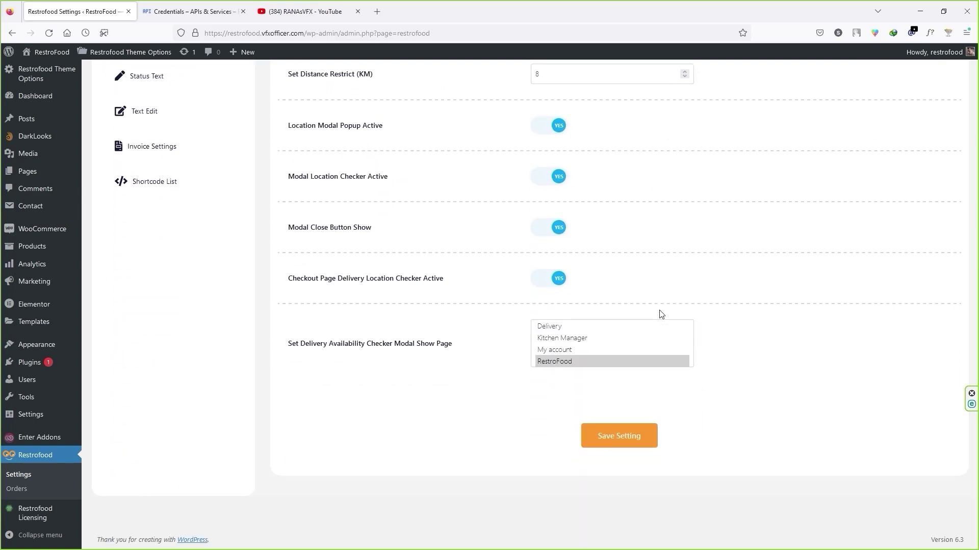
pyautogui.click(612, 444)
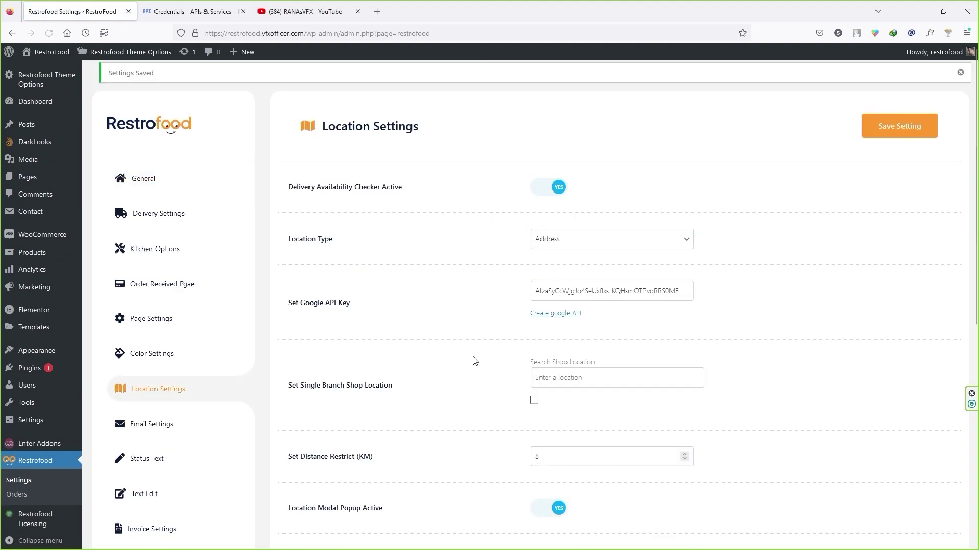
# Test the Search Shop Location field by typing 'a' and recheck the stored API key.
pyautogui.click(569, 378)
pyautogui.write('a')
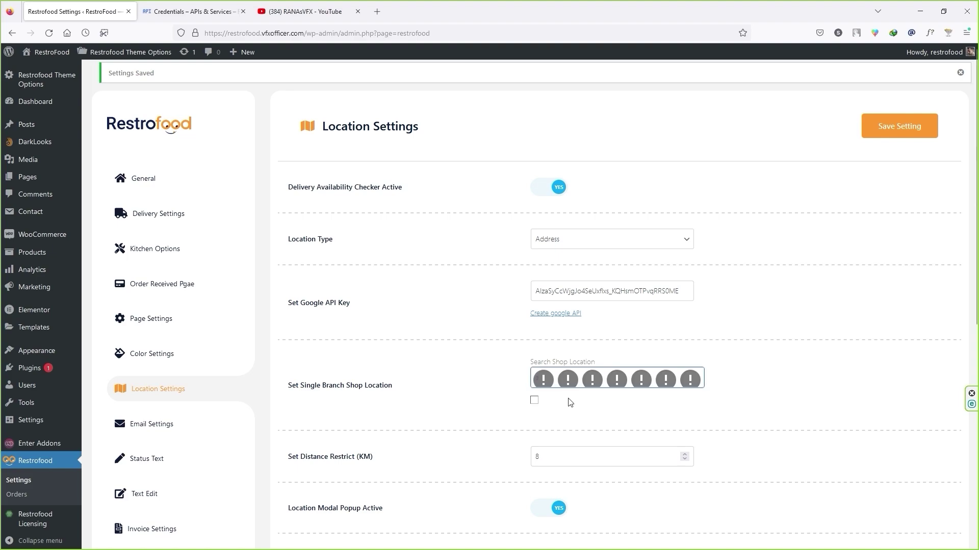
pyautogui.click(548, 378)
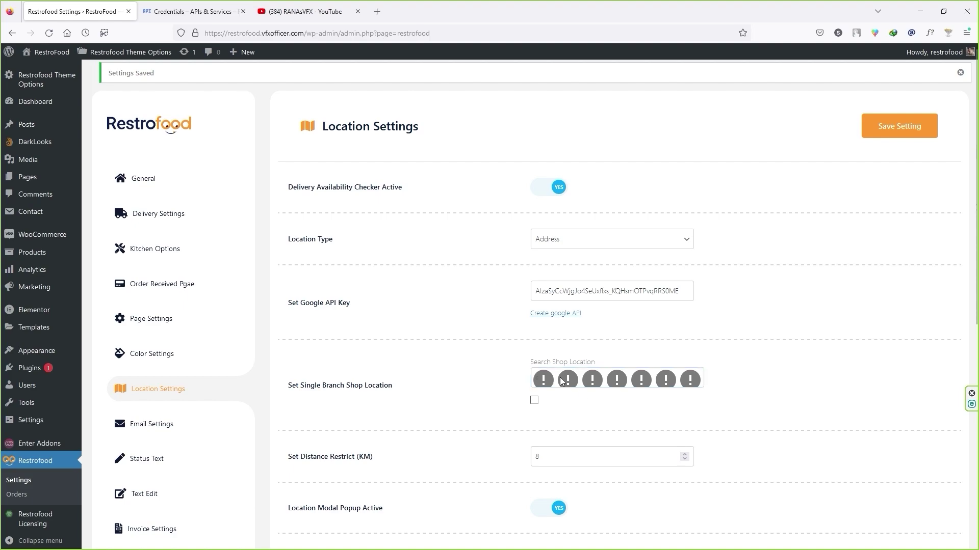
pyautogui.click(680, 294)
pyautogui.moveTo(681, 294); pyautogui.dragTo(534, 293)
pyautogui.click(451, 311)
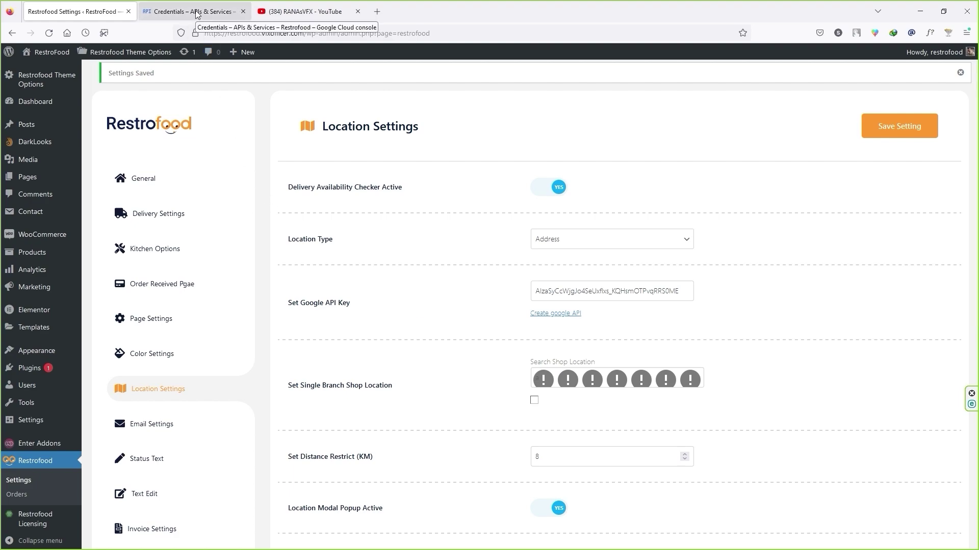
pyautogui.scroll(-5, 332, 279)
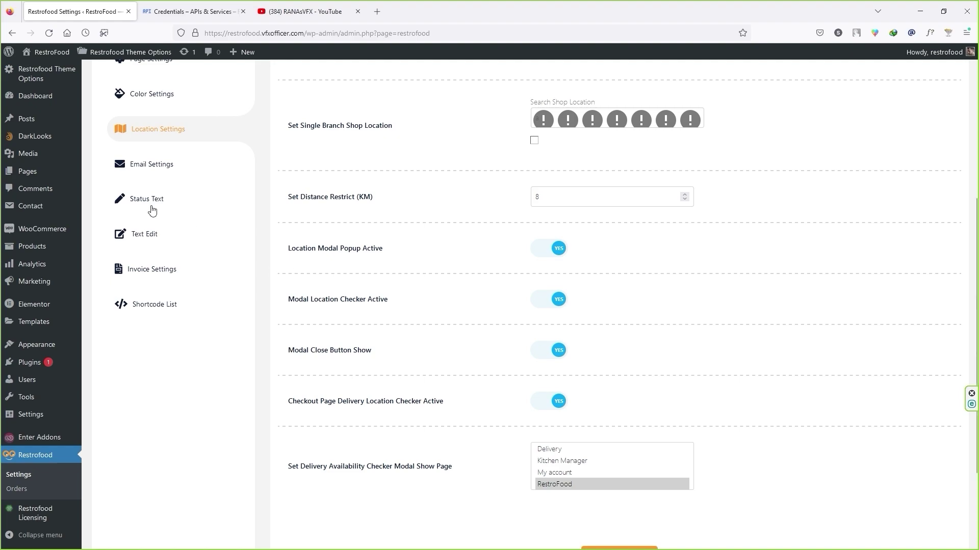
# On the Dashboard, act on the Extendify plugin prompt and dismiss the Redux template library notice.
pyautogui.click(54, 96)
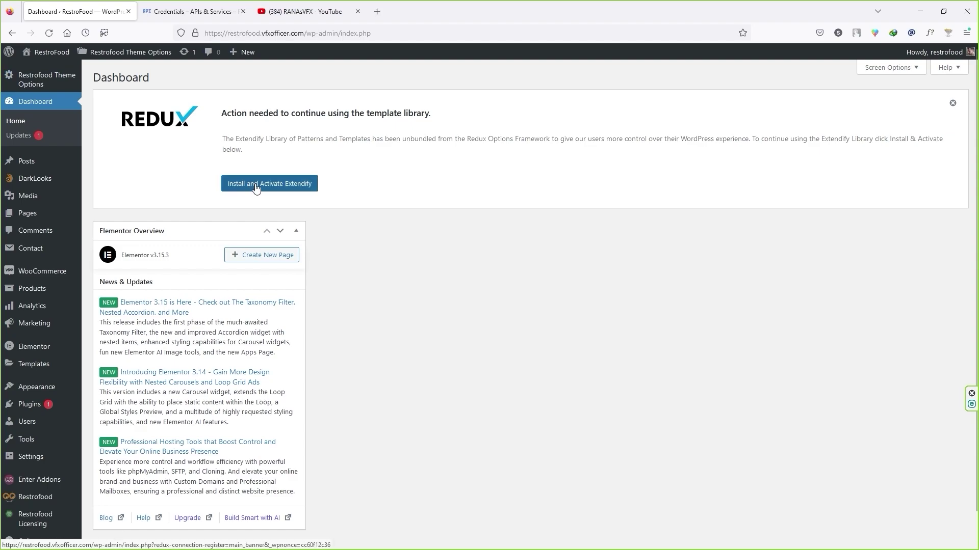
pyautogui.click(256, 189)
pyautogui.click(951, 104)
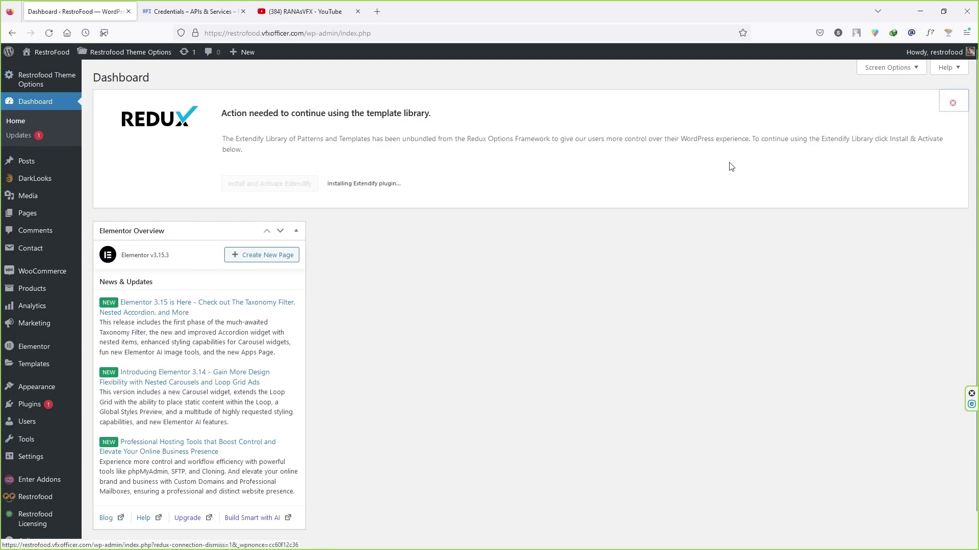
# Hide the Elementor Overview box through the dashboard's Screen Options.
pyautogui.click(889, 67)
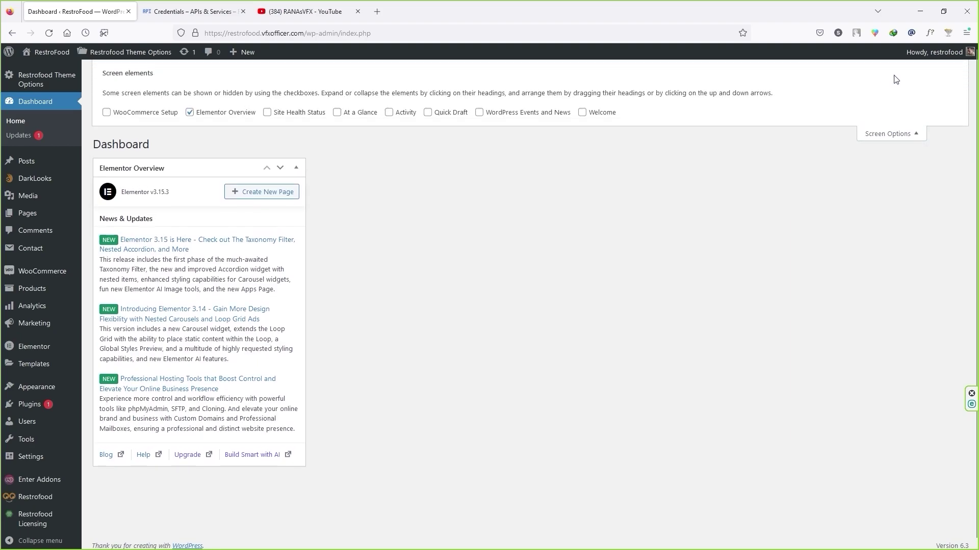
pyautogui.click(190, 112)
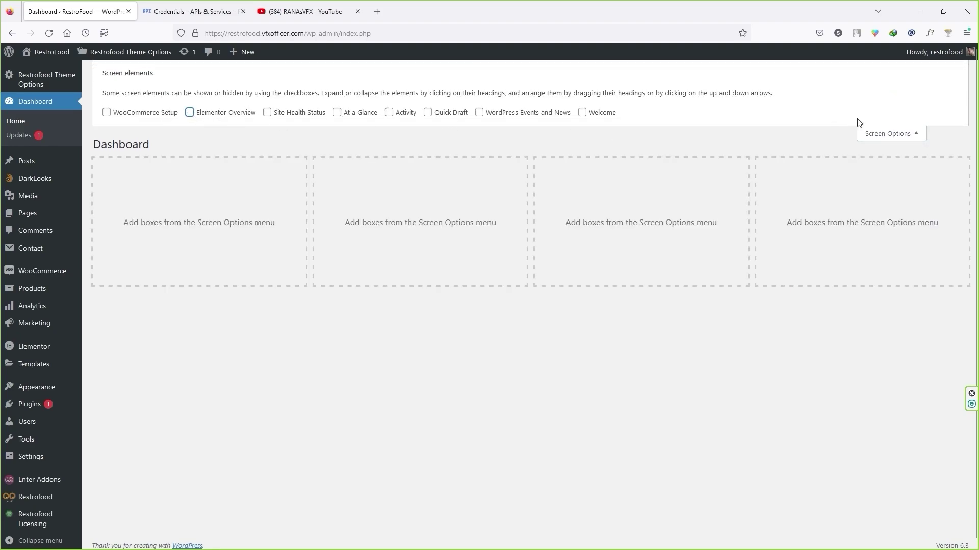
pyautogui.click(871, 134)
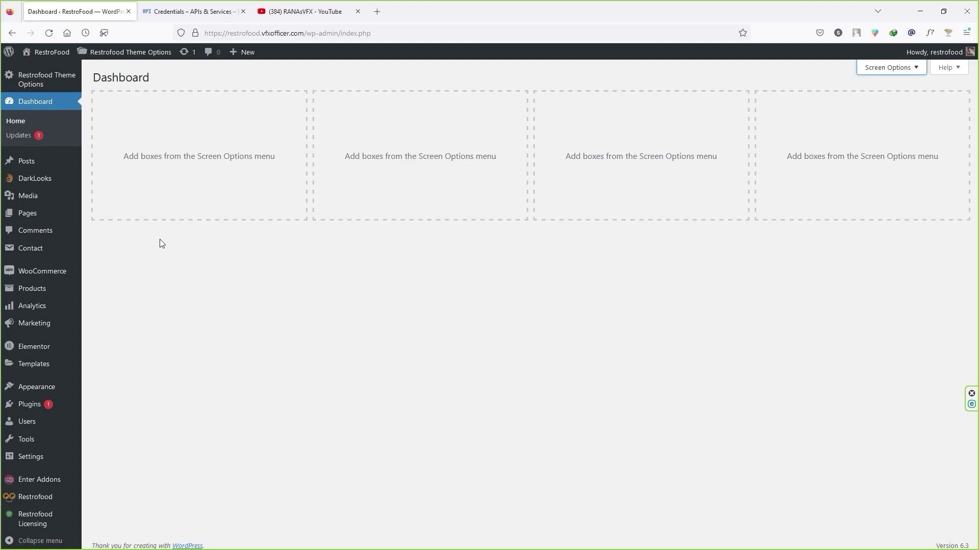
pyautogui.moveTo(37, 391)
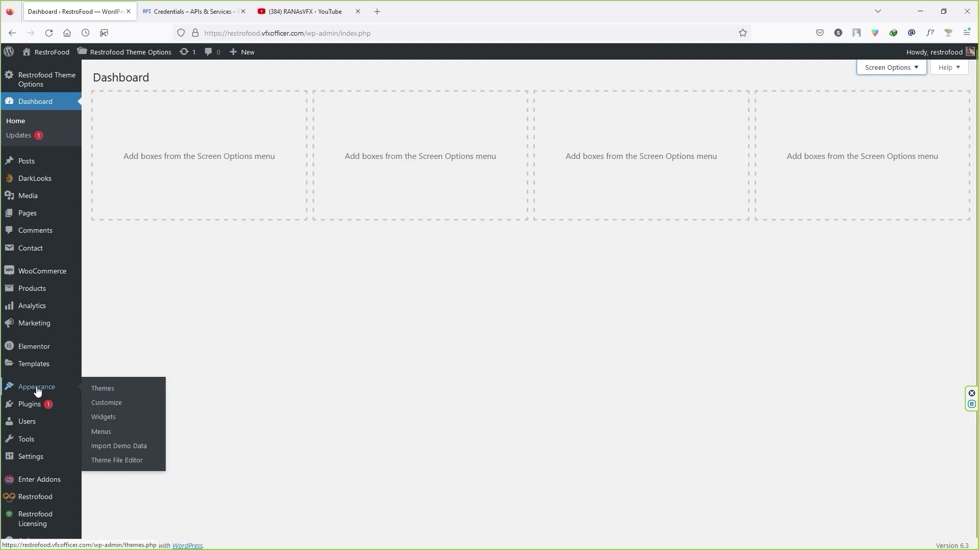
# Import the Restrofood Single Branch Demo data, then open Visit Site in a new tab.
pyautogui.click(133, 452)
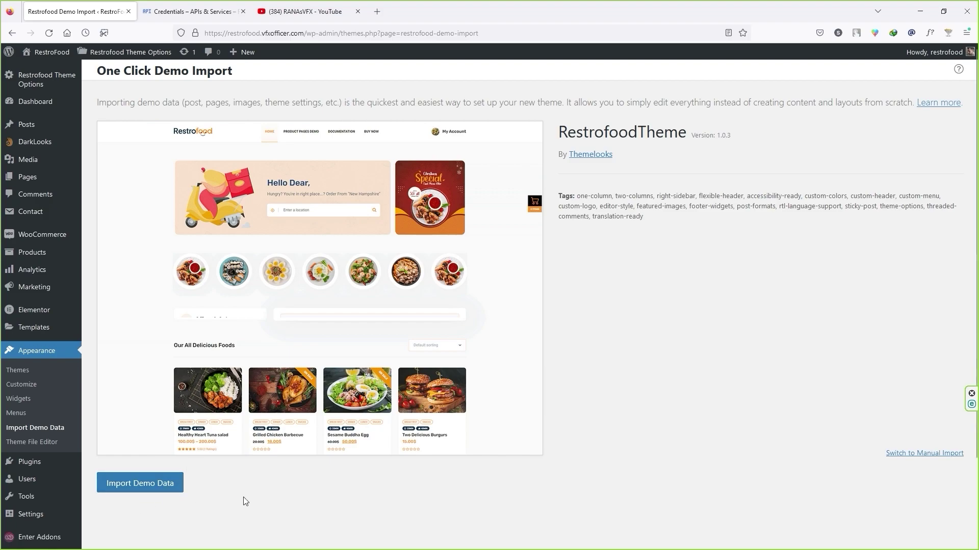
pyautogui.click(135, 490)
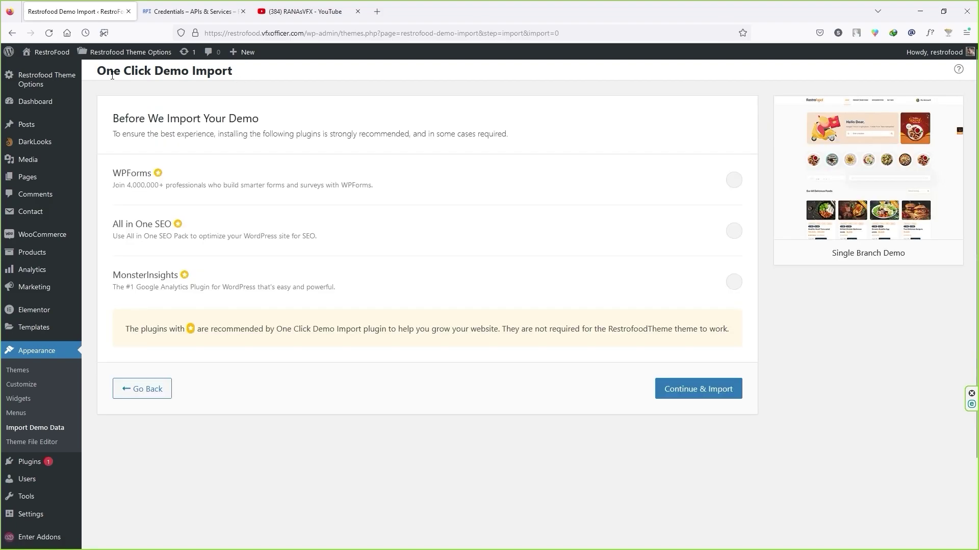
pyautogui.moveTo(237, 77); pyautogui.dragTo(162, 76)
pyautogui.click(170, 151)
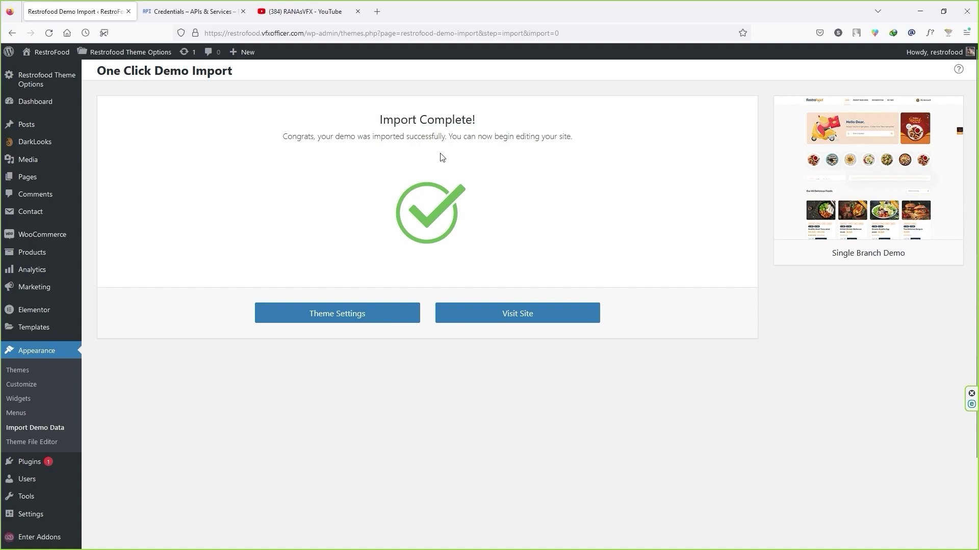
pyautogui.rightClick(498, 312)
pyautogui.click(510, 323)
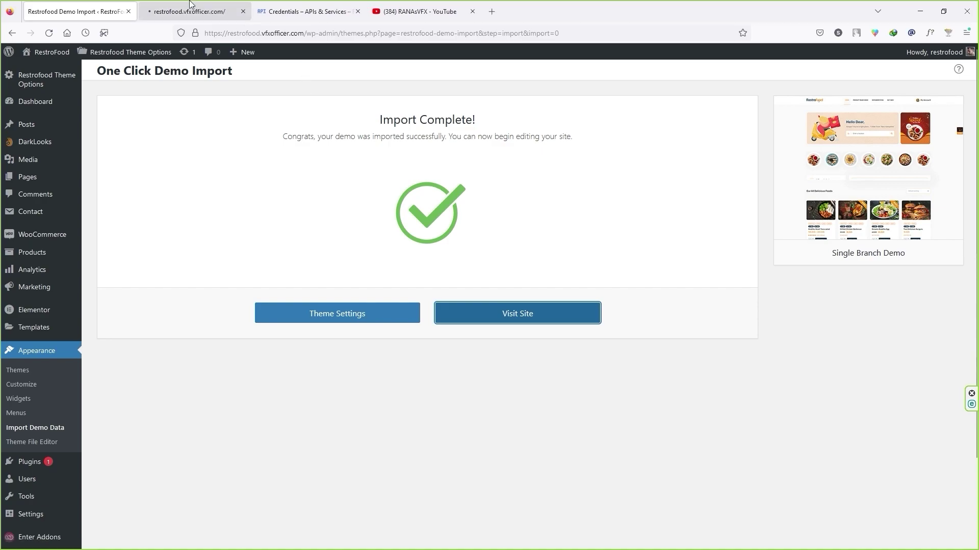
# Scroll through the demo-filled site, then close it and the Google Cloud Credentials tab.
pyautogui.click(192, 11)
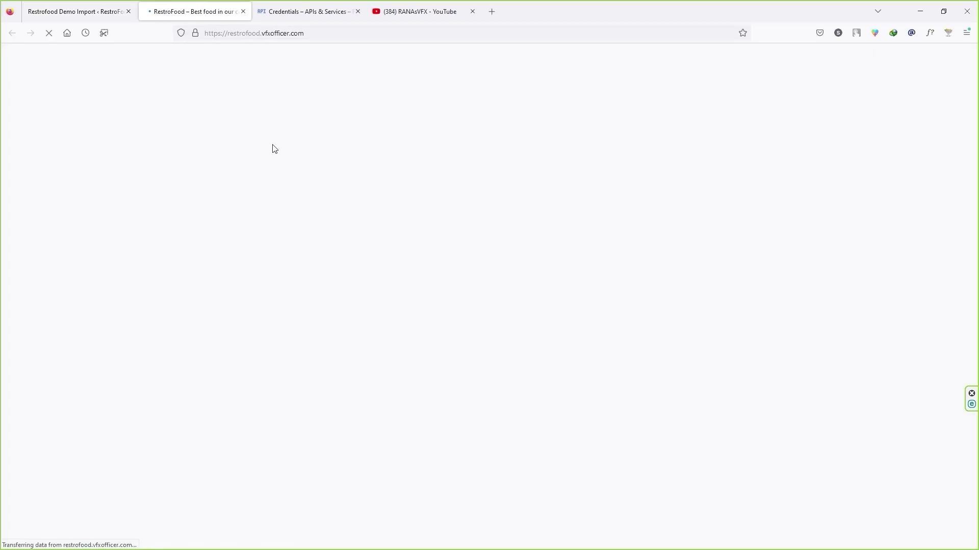
pyautogui.scroll(-10, 223, 236)
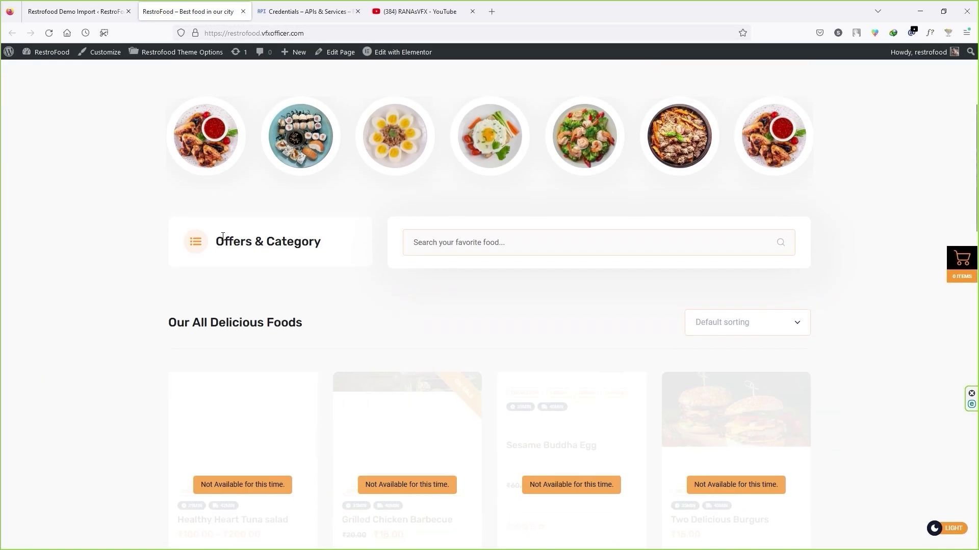
pyautogui.scroll(-8, 197, 251)
pyautogui.scroll(18, 510, 367)
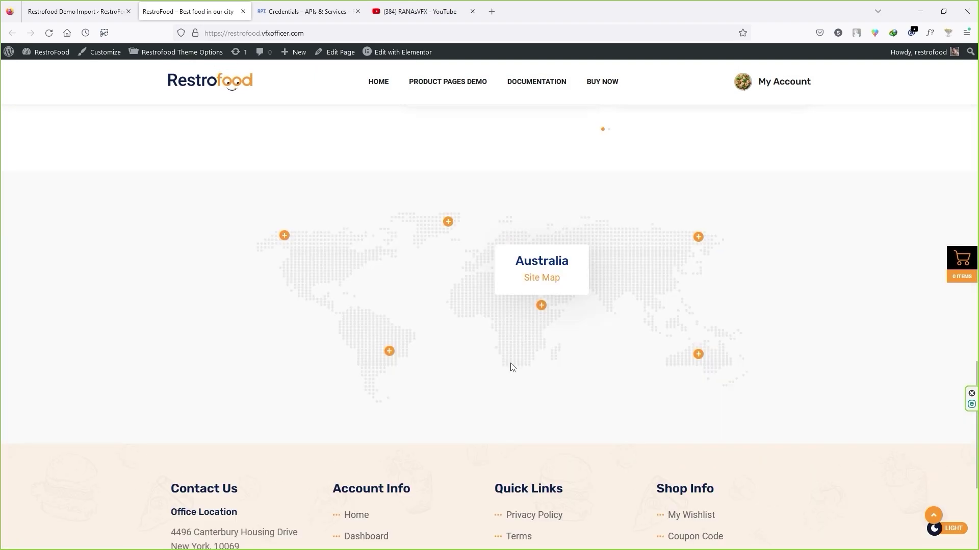
pyautogui.scroll(1, 512, 368)
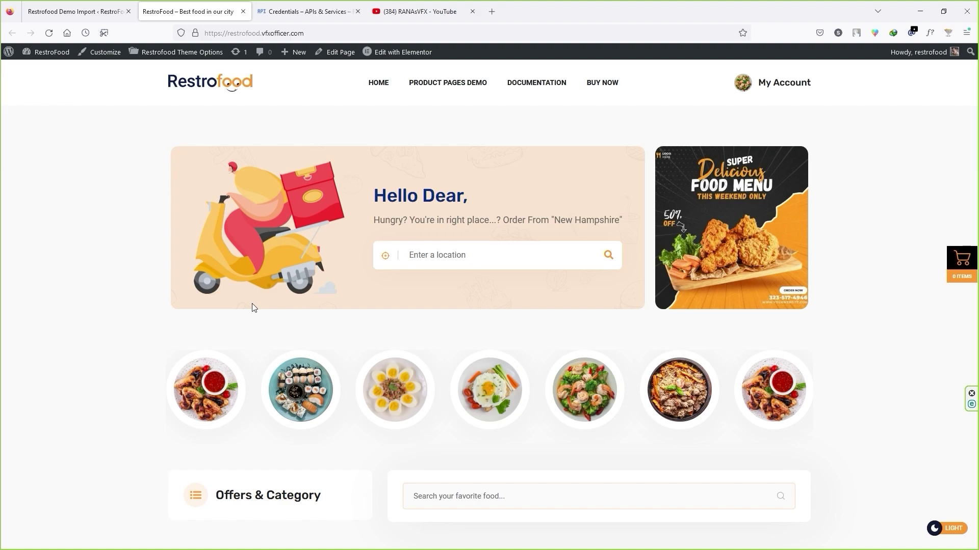
pyautogui.click(243, 12)
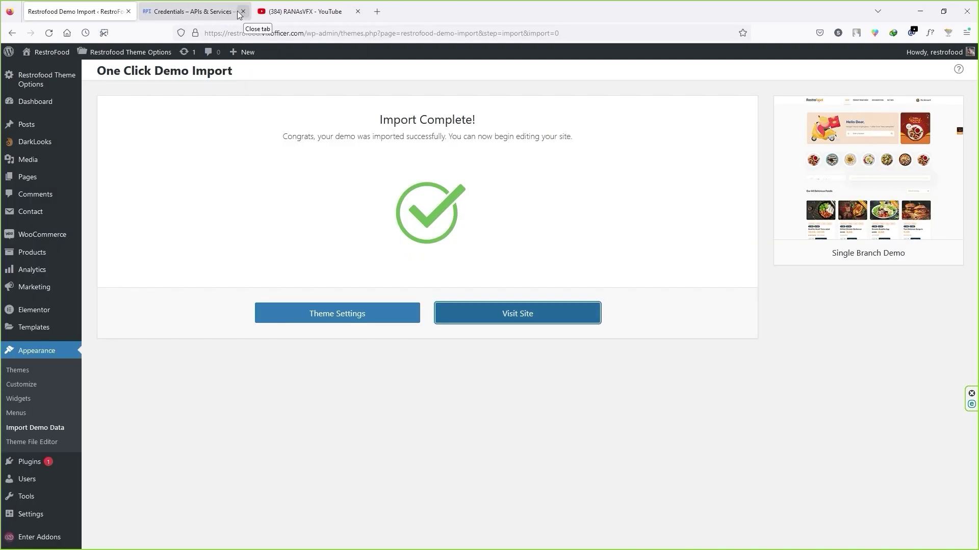
pyautogui.click(244, 11)
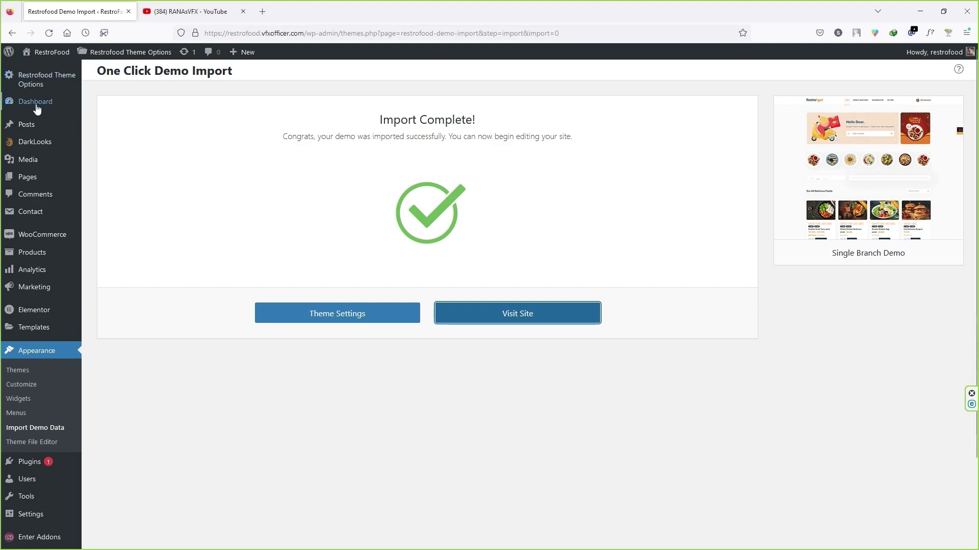
# Return from the Import Complete page to the WordPress admin Dashboard.
pyautogui.click(54, 103)
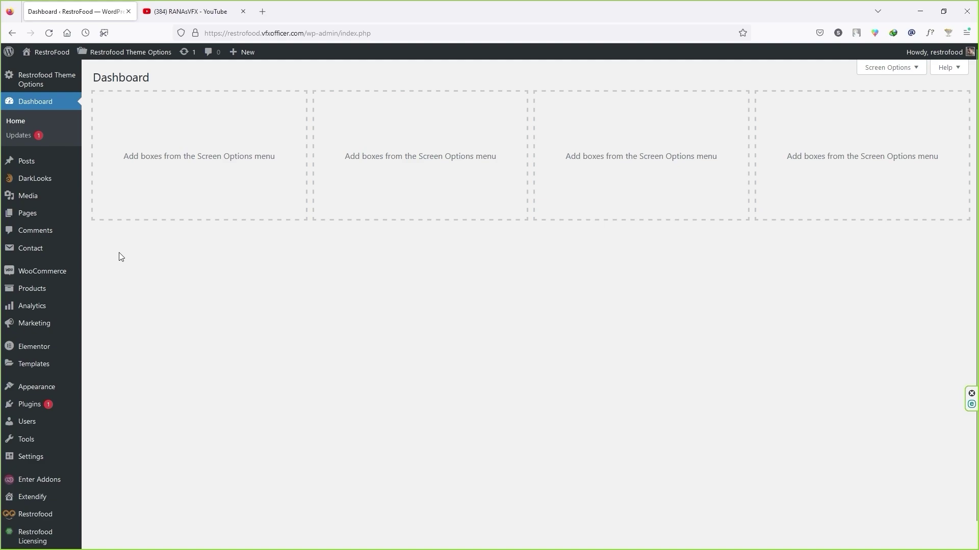
# Review All Users, then open the Add New User form and dismiss the saved-login suggestions.
pyautogui.moveTo(38, 428)
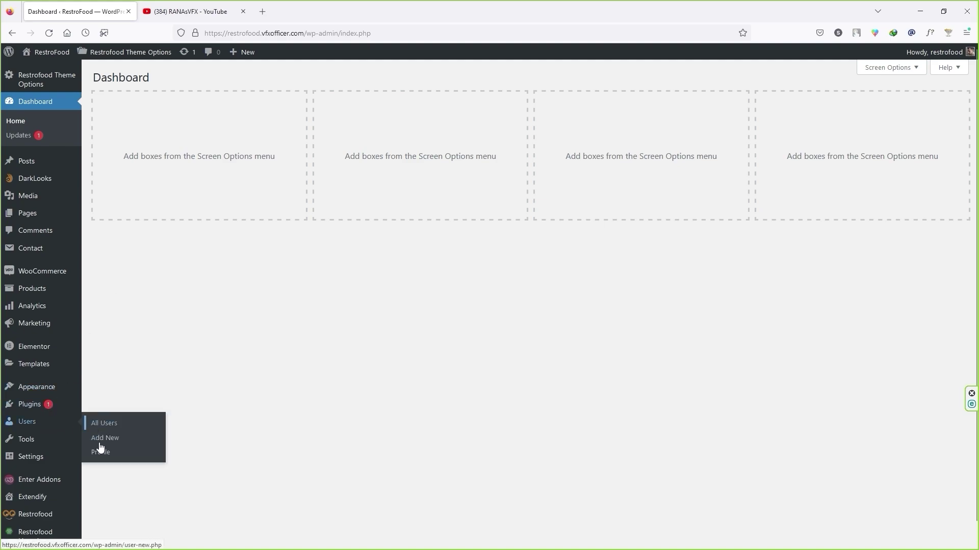
pyautogui.click(109, 428)
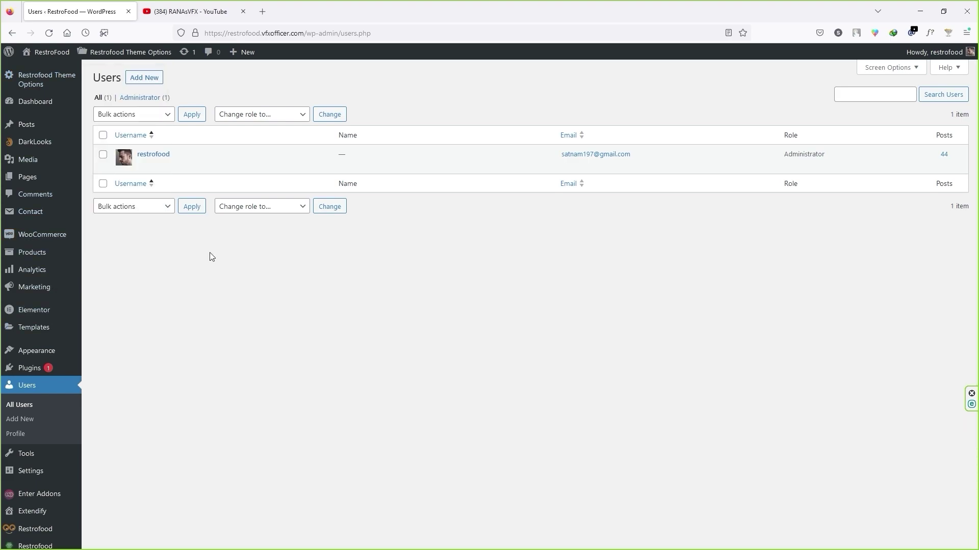
pyautogui.click(146, 80)
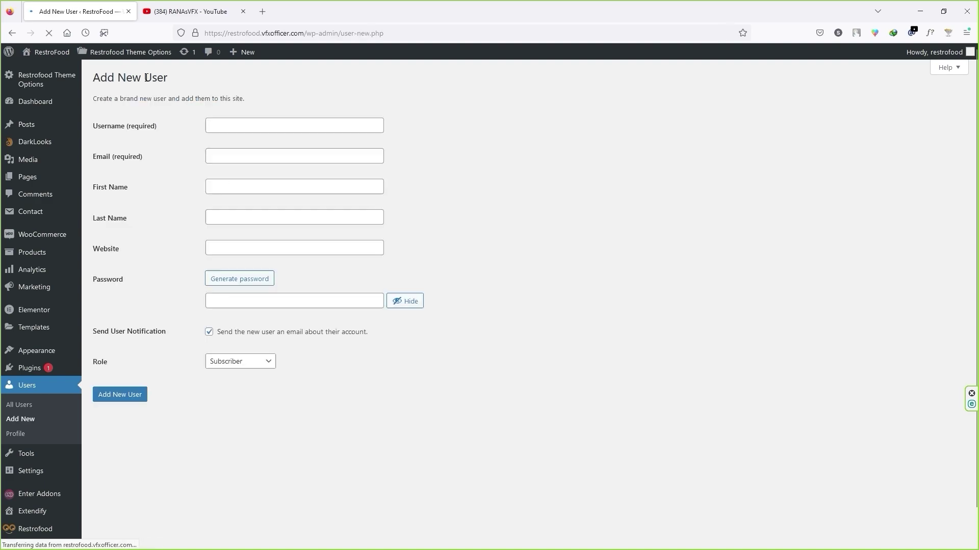
pyautogui.click(239, 125)
pyautogui.click(173, 114)
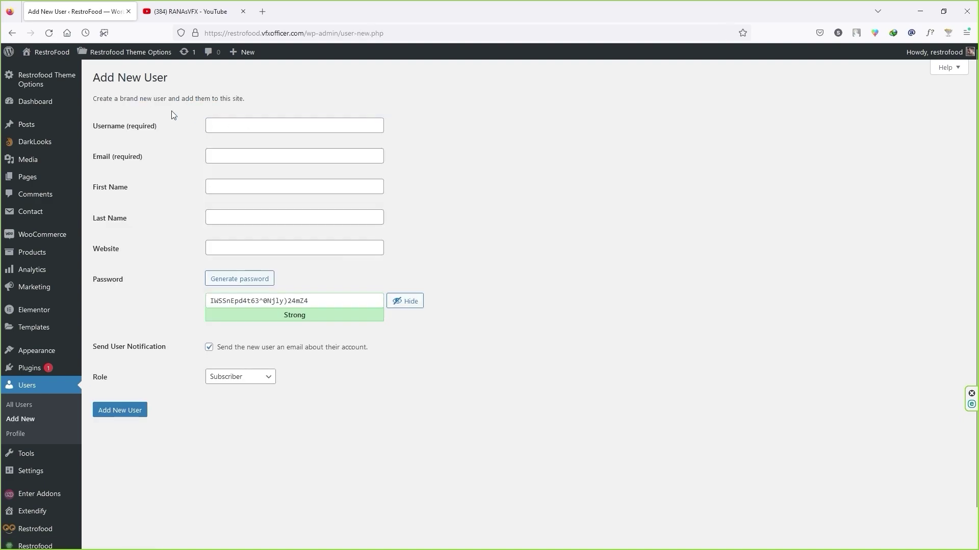
# Open the Pages list in a new tab and compare the two Branch Manager pages' editors.
pyautogui.moveTo(31, 181)
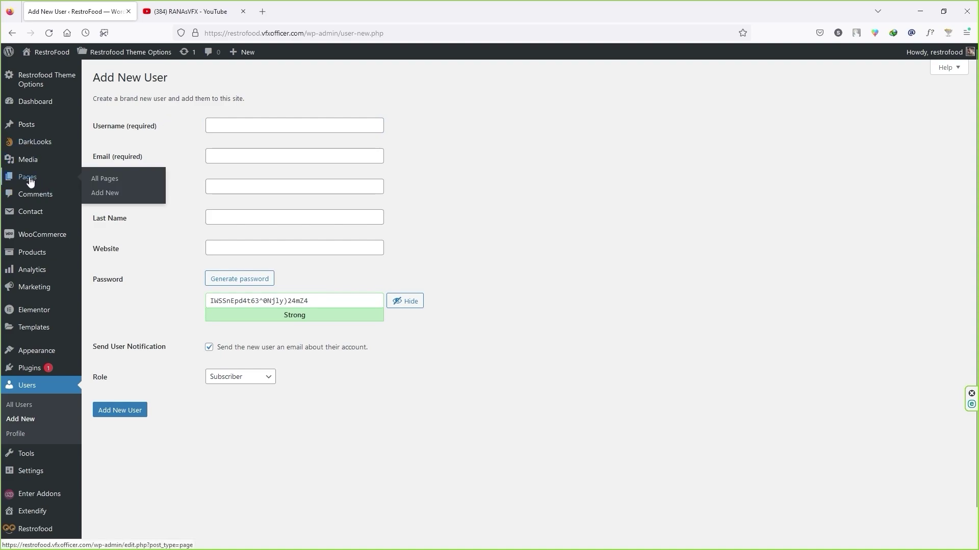
pyautogui.middleClick(102, 182)
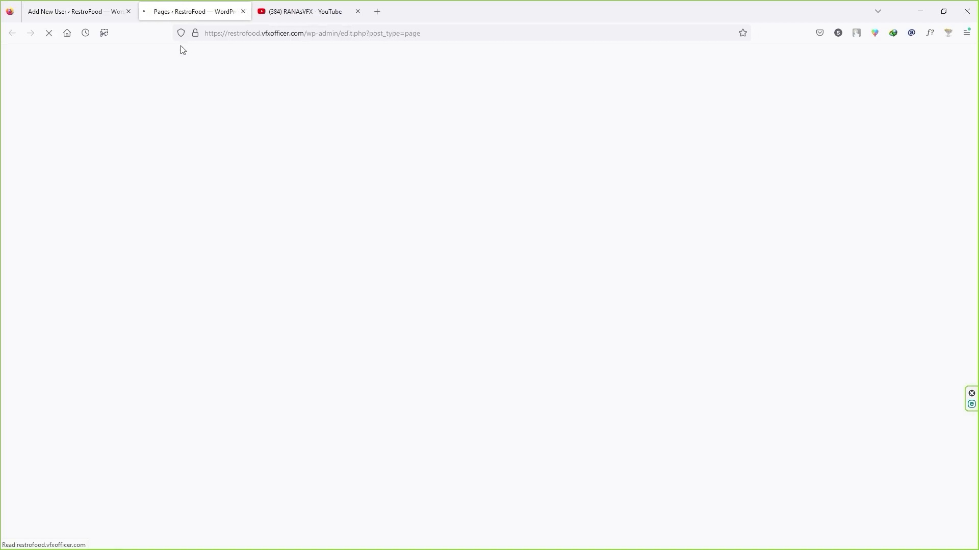
pyautogui.scroll(-5, 173, 194)
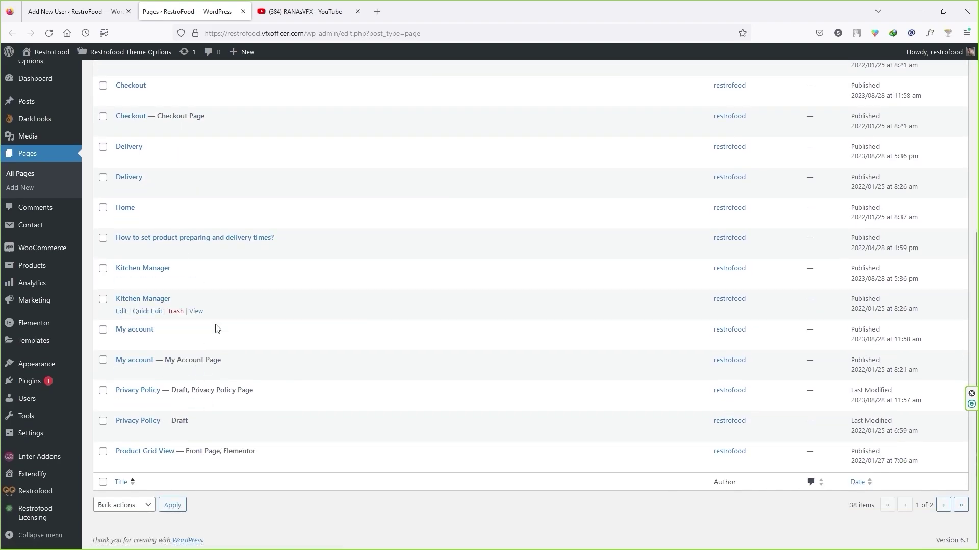
pyautogui.scroll(3, 209, 311)
pyautogui.scroll(3, 174, 230)
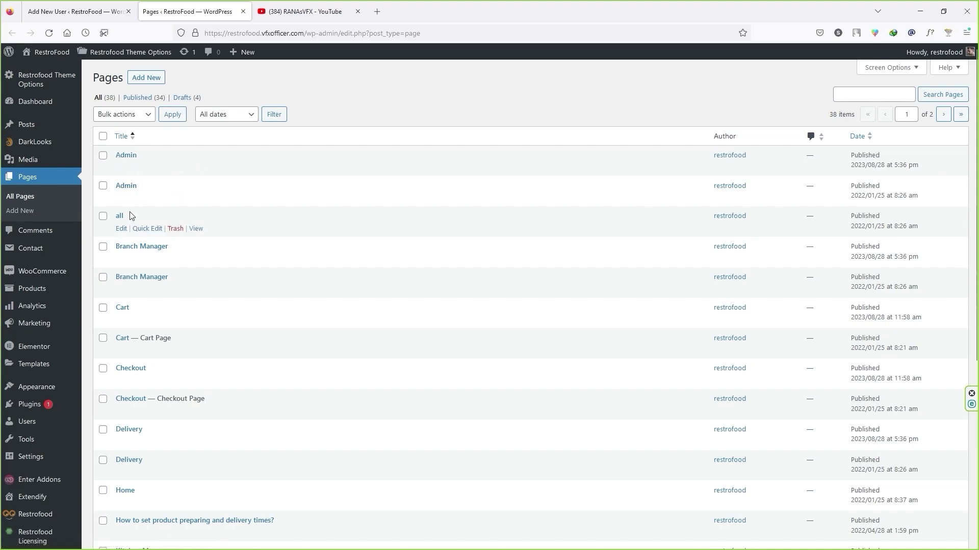
pyautogui.click(103, 156)
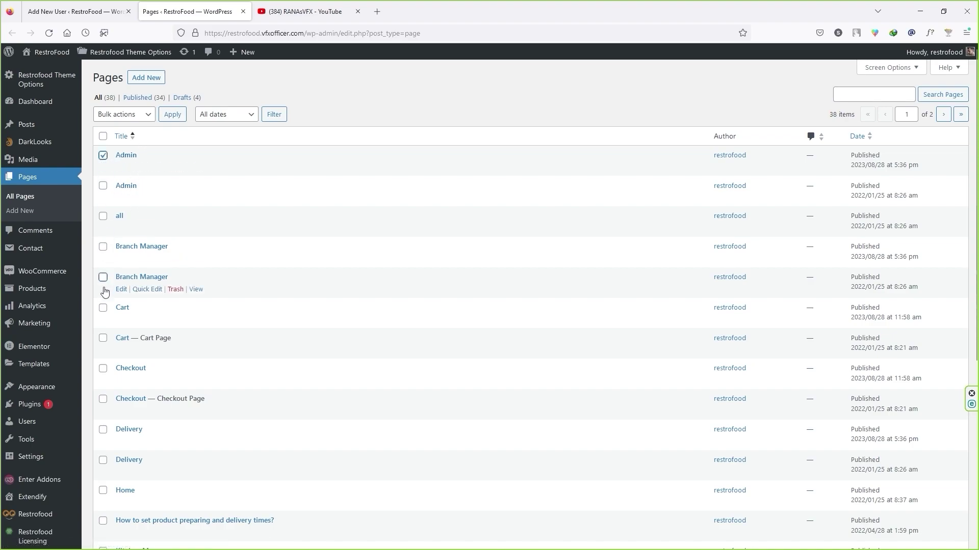
pyautogui.rightClick(122, 259)
pyautogui.click(151, 270)
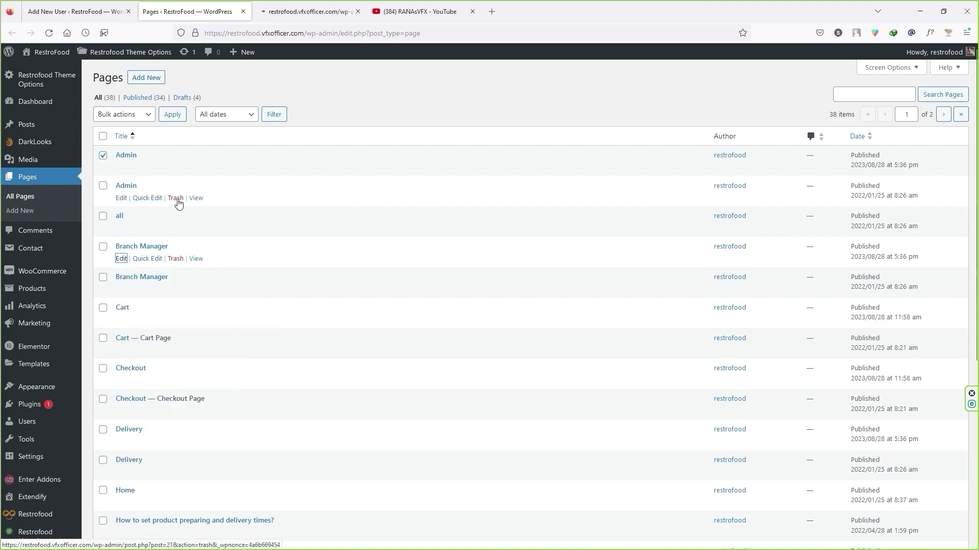
pyautogui.click(294, 6)
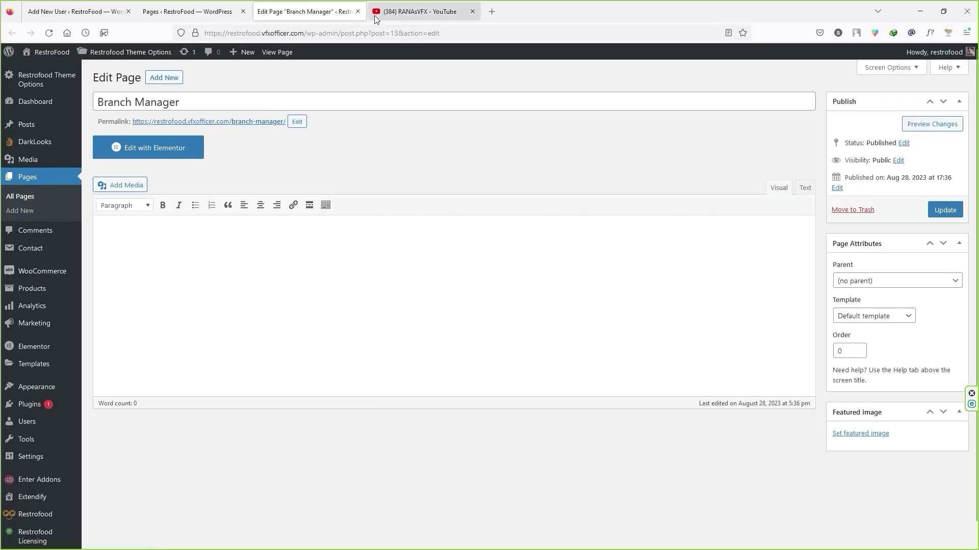
pyautogui.click(358, 13)
pyautogui.rightClick(121, 289)
pyautogui.click(148, 300)
pyautogui.click(321, 15)
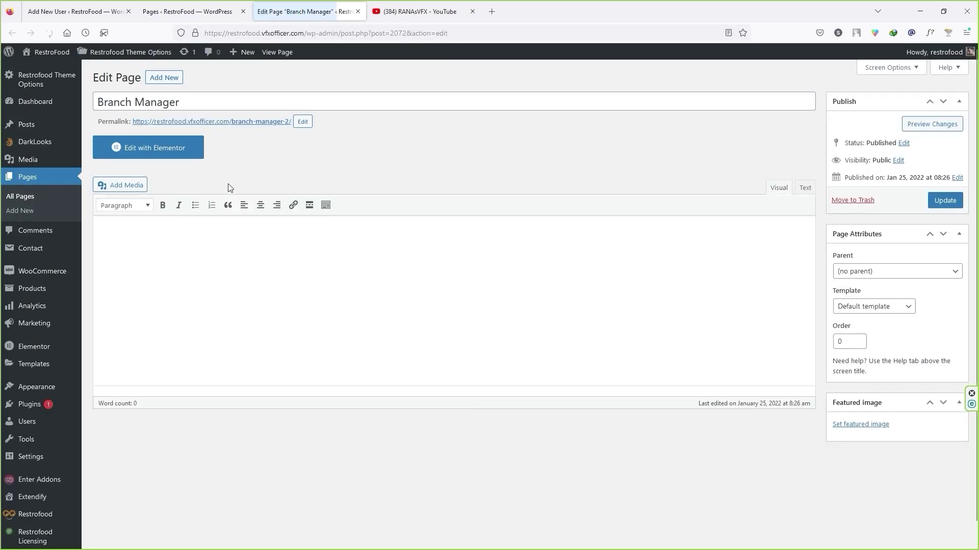
pyautogui.click(358, 12)
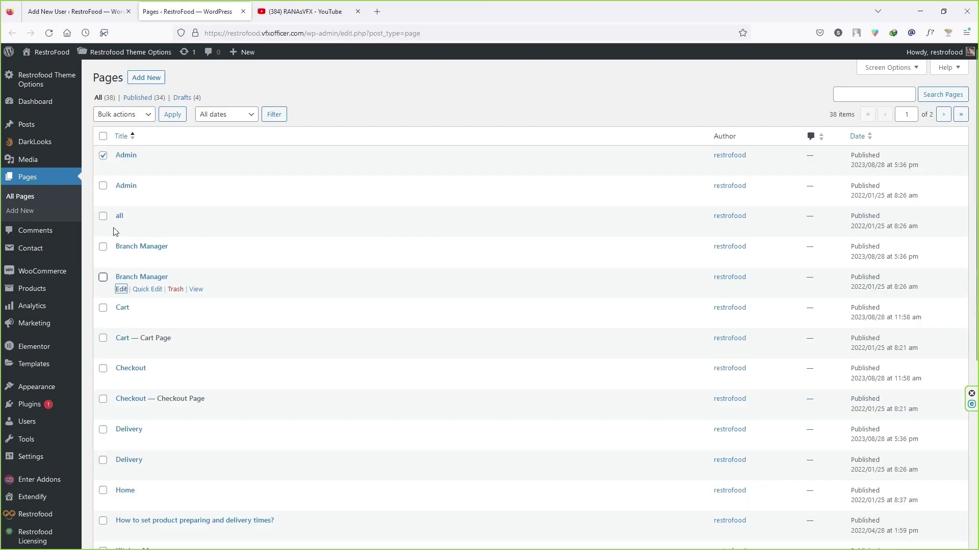
# Tick the duplicate Admin, Checkout, Delivery, Kitchen Manager, My account and Privacy Policy pages.
pyautogui.click(103, 155)
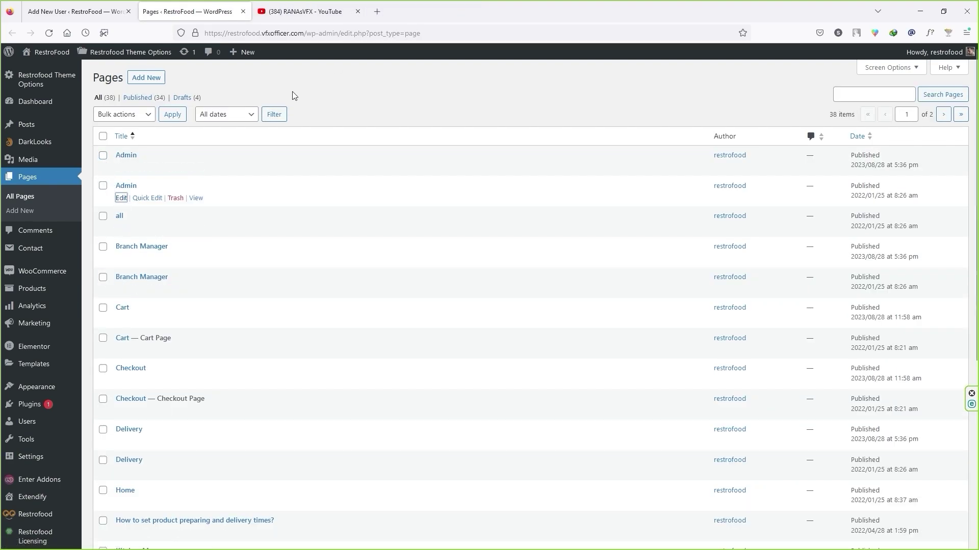
pyautogui.click(103, 186)
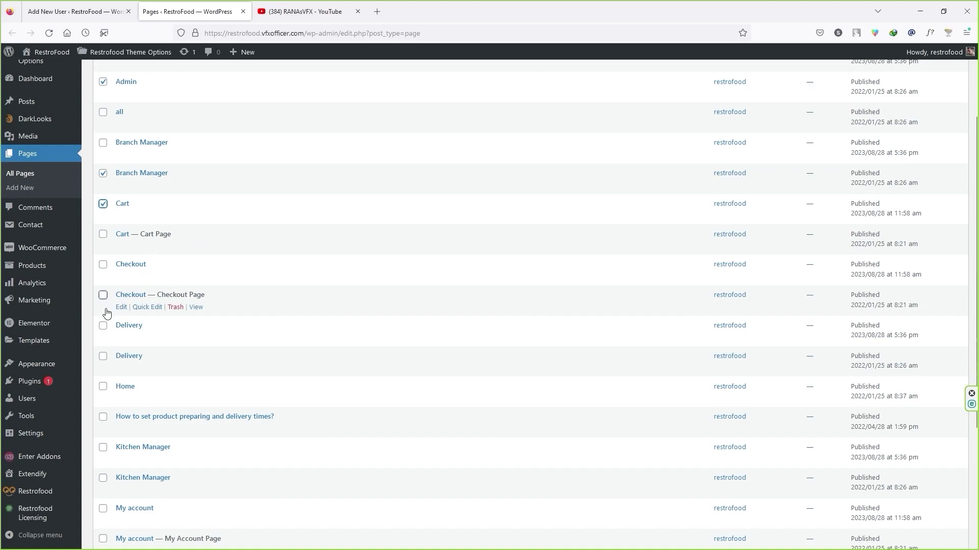
pyautogui.click(103, 265)
pyautogui.click(103, 265)
pyautogui.click(103, 265)
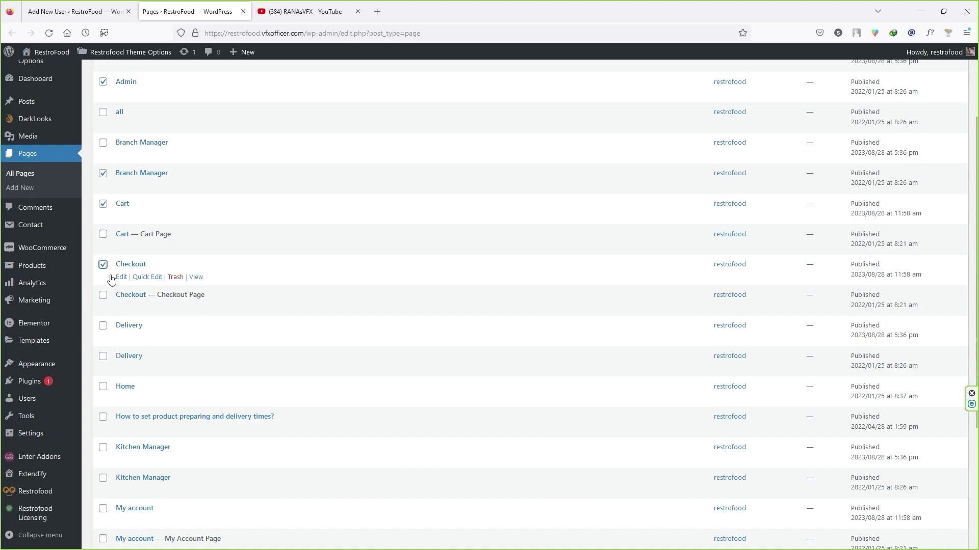
pyautogui.click(103, 356)
pyautogui.scroll(-2, 153, 356)
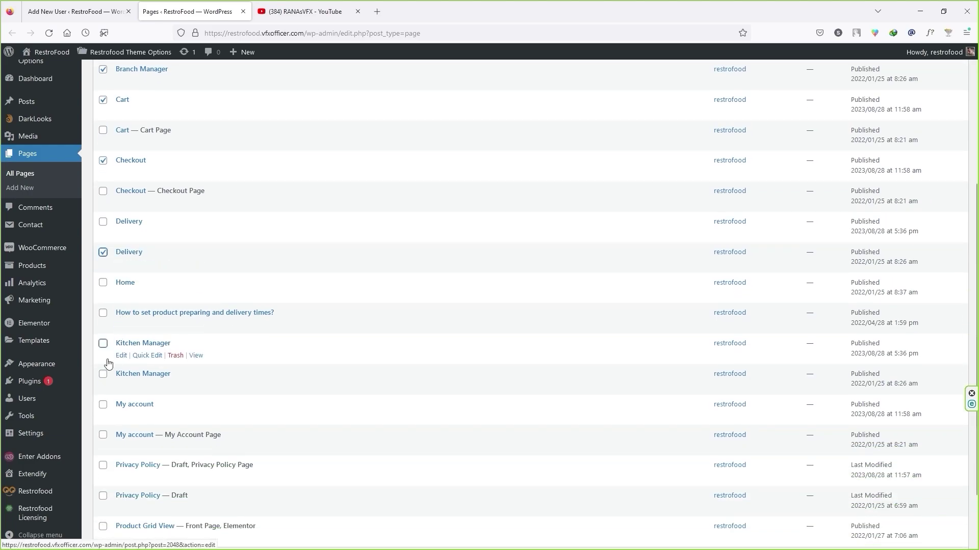
pyautogui.scroll(-1, 128, 352)
pyautogui.click(103, 323)
pyautogui.scroll(-1, 219, 329)
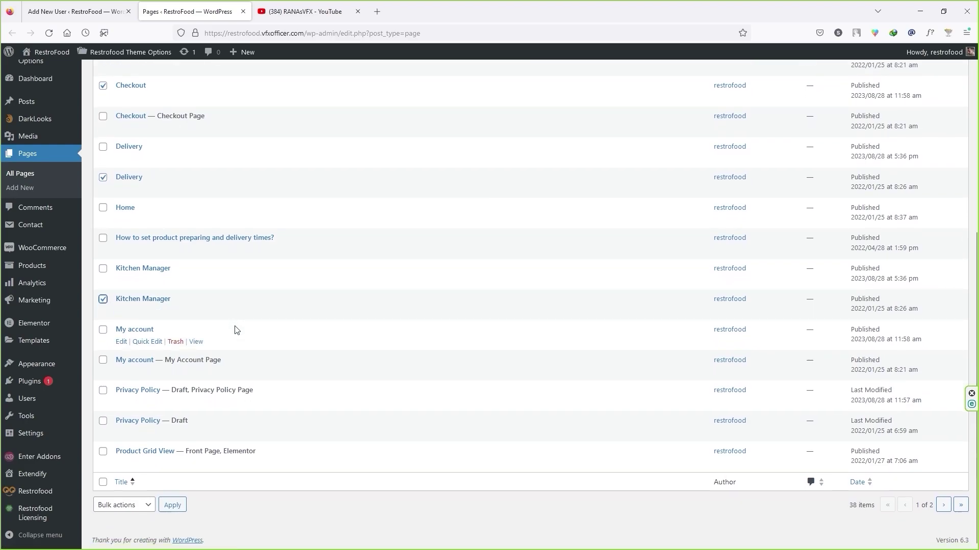
pyautogui.click(104, 332)
pyautogui.click(103, 390)
pyautogui.scroll(6, 204, 255)
# Move the eight ticked pages to the Trash with Bulk actions.
pyautogui.click(132, 115)
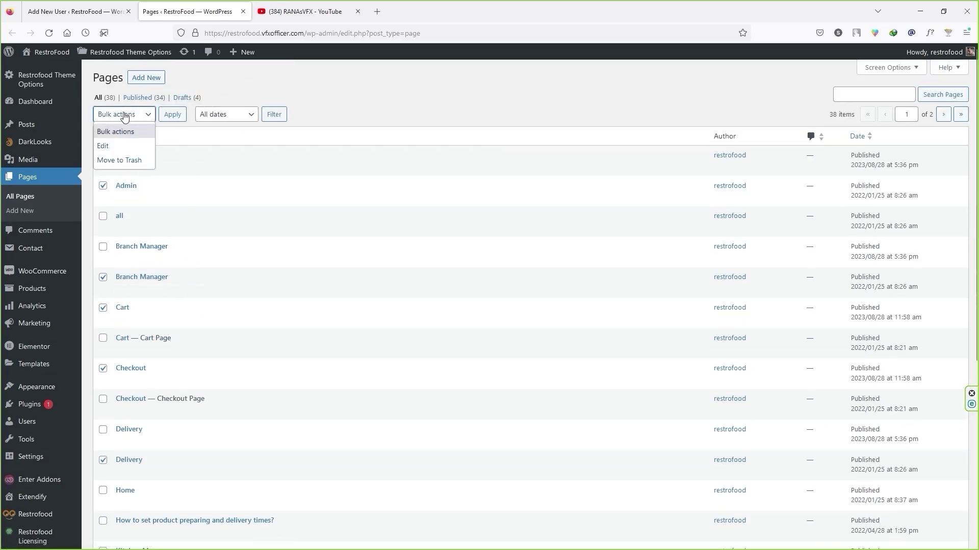
pyautogui.click(122, 161)
pyautogui.click(172, 114)
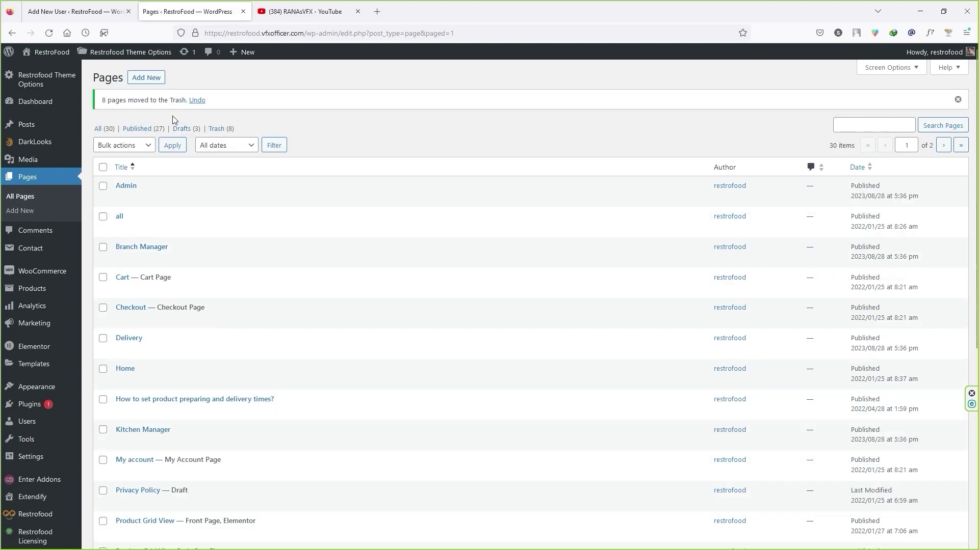
# Raise the Pages list's items-per-page setting so all pages fit on one screen.
pyautogui.scroll(-6, 216, 313)
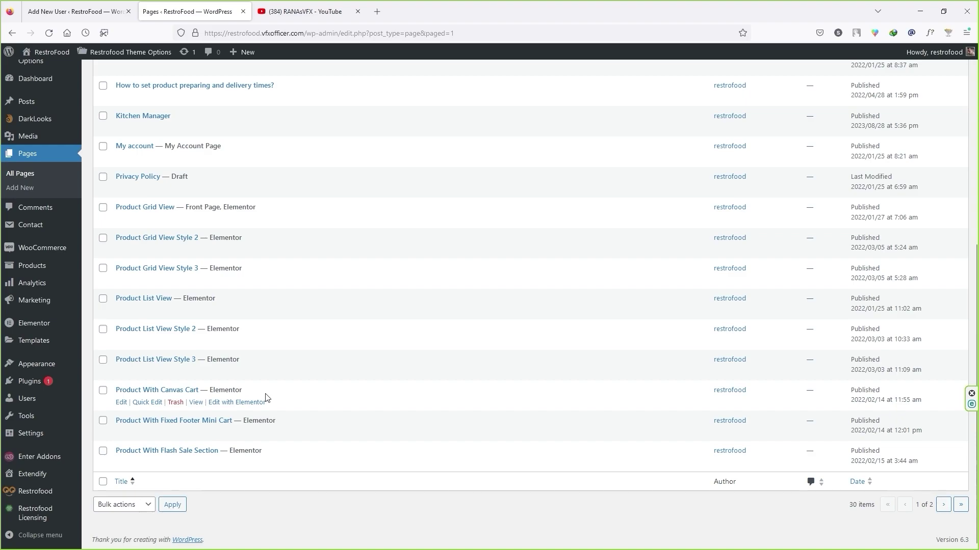
pyautogui.click(960, 505)
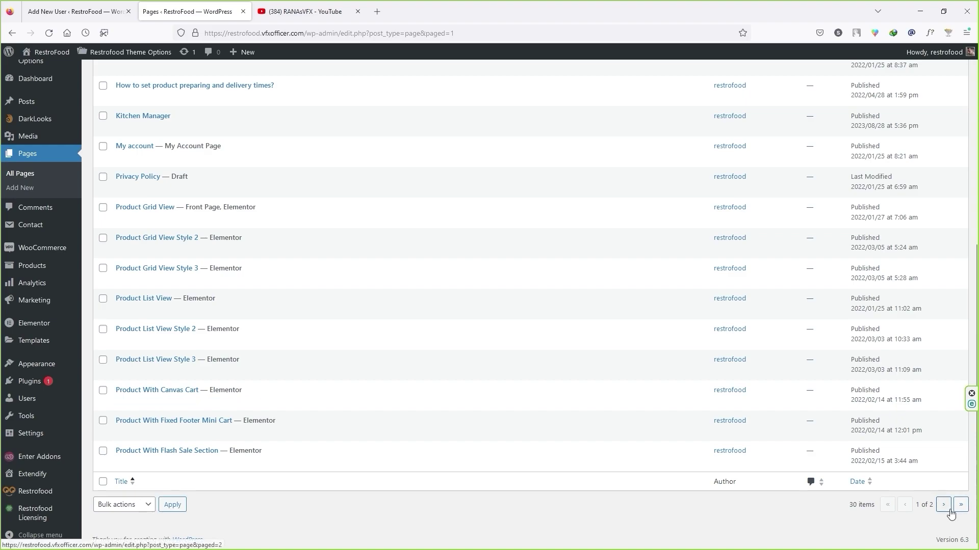
pyautogui.click(891, 62)
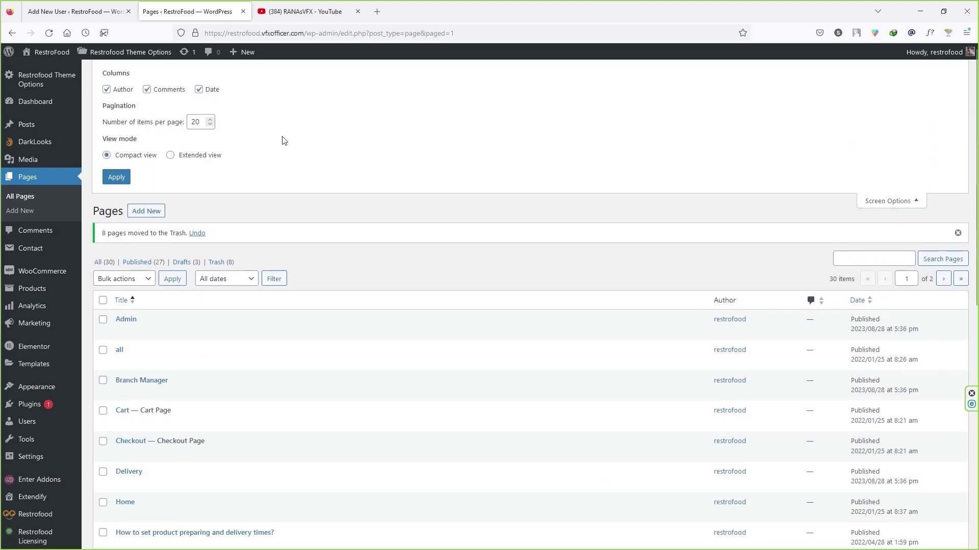
pyautogui.moveTo(195, 121); pyautogui.dragTo(192, 121)
pyautogui.write('5')
pyautogui.click(116, 177)
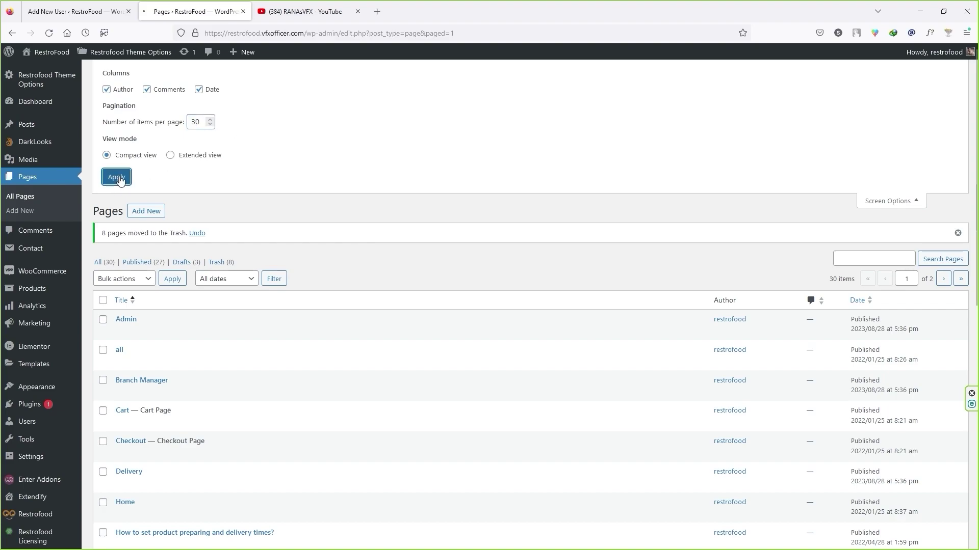
# Trash the newer Sample Page, RestroFood, Refund and Returns Policy, and Shop duplicates.
pyautogui.scroll(-6, 240, 260)
pyautogui.scroll(-5, 240, 260)
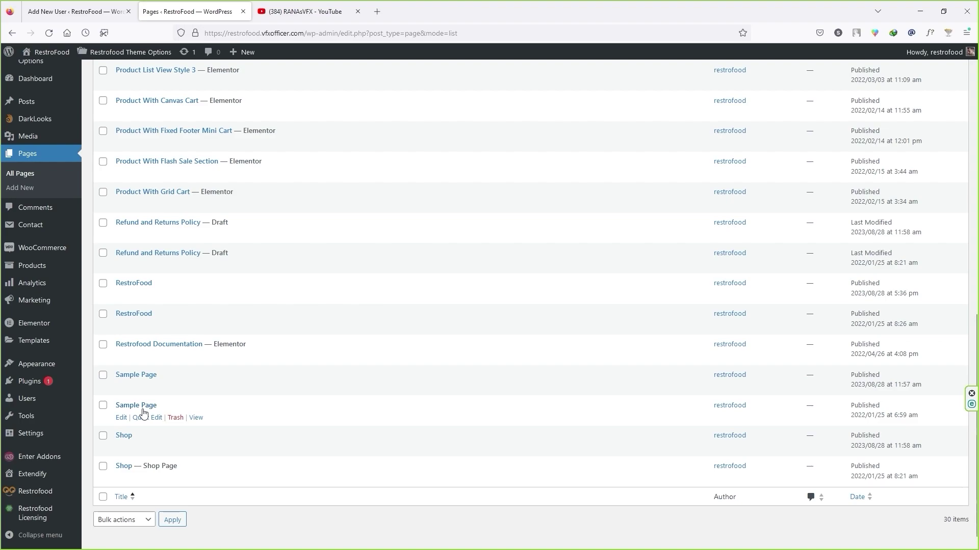
pyautogui.click(103, 375)
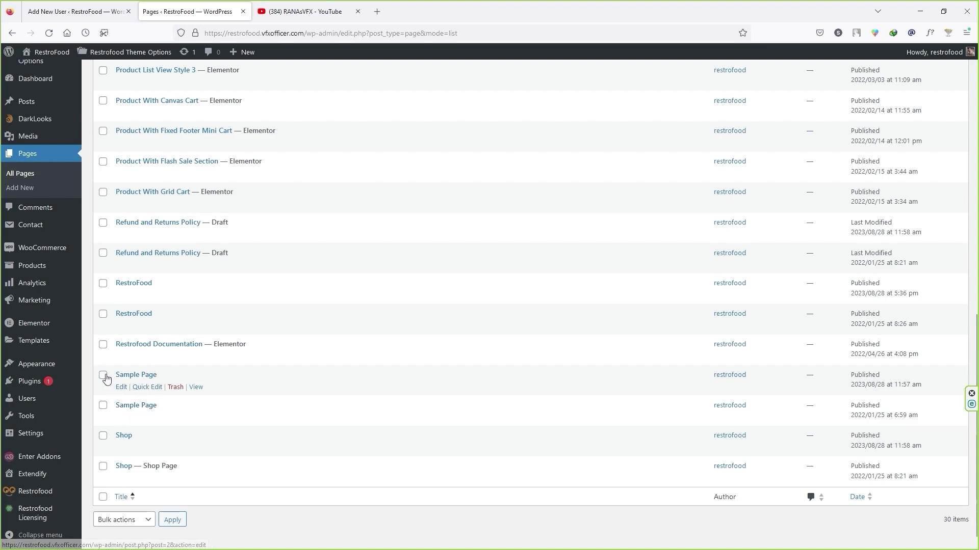
pyautogui.click(103, 284)
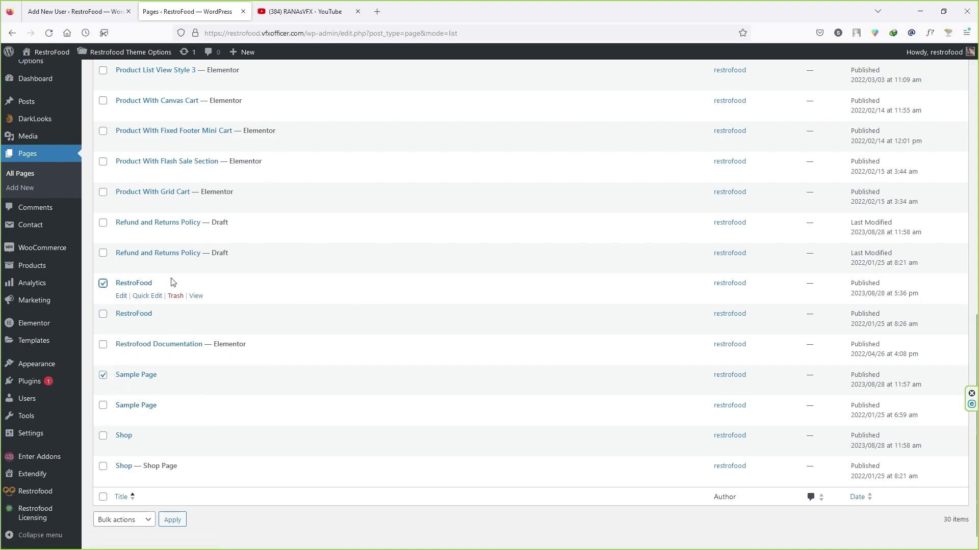
pyautogui.click(103, 223)
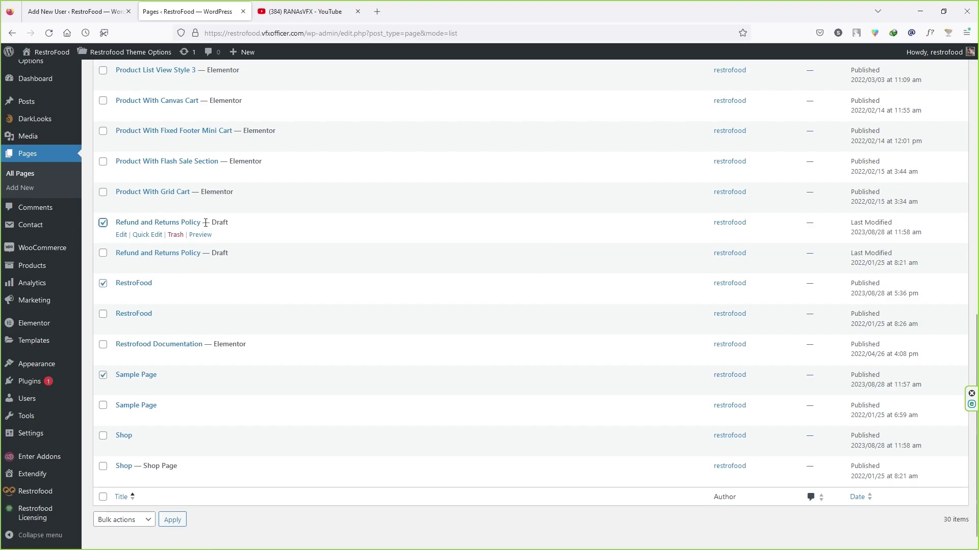
pyautogui.click(103, 436)
pyautogui.scroll(8, 146, 190)
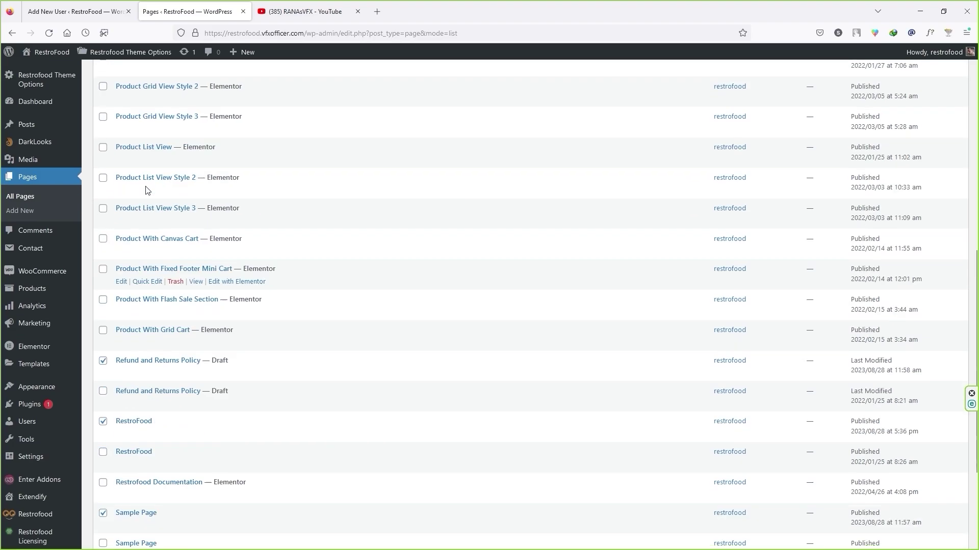
pyautogui.scroll(3, 147, 190)
pyautogui.click(123, 114)
pyautogui.click(117, 163)
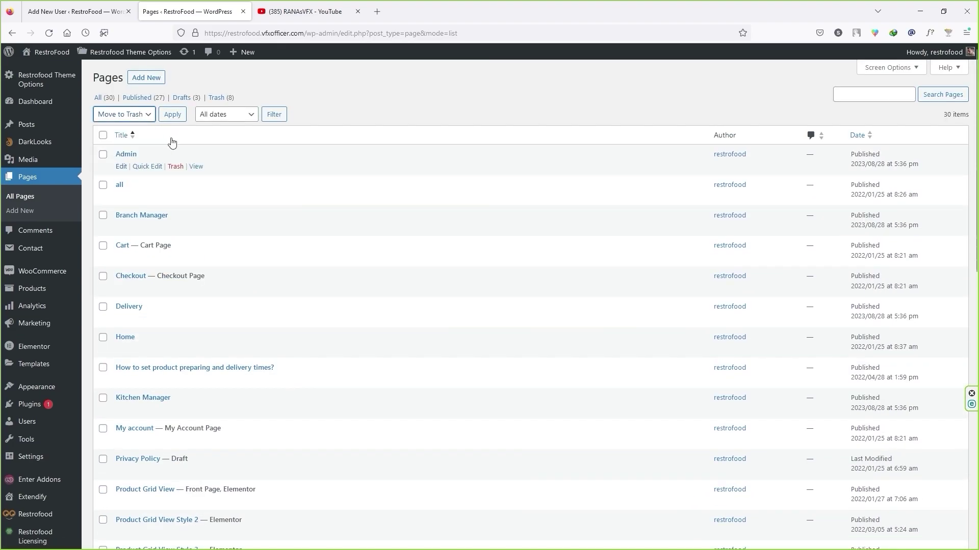
pyautogui.click(173, 116)
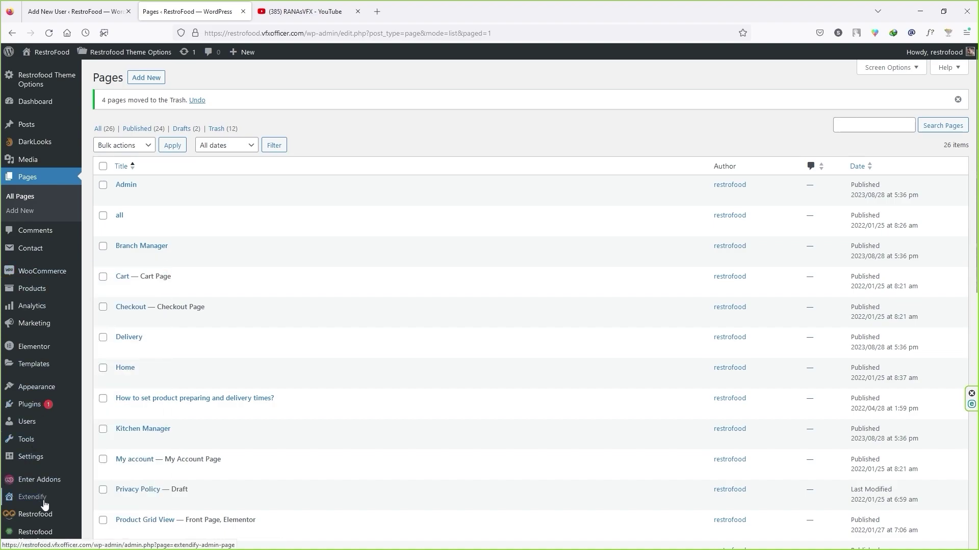
pyautogui.moveTo(51, 514)
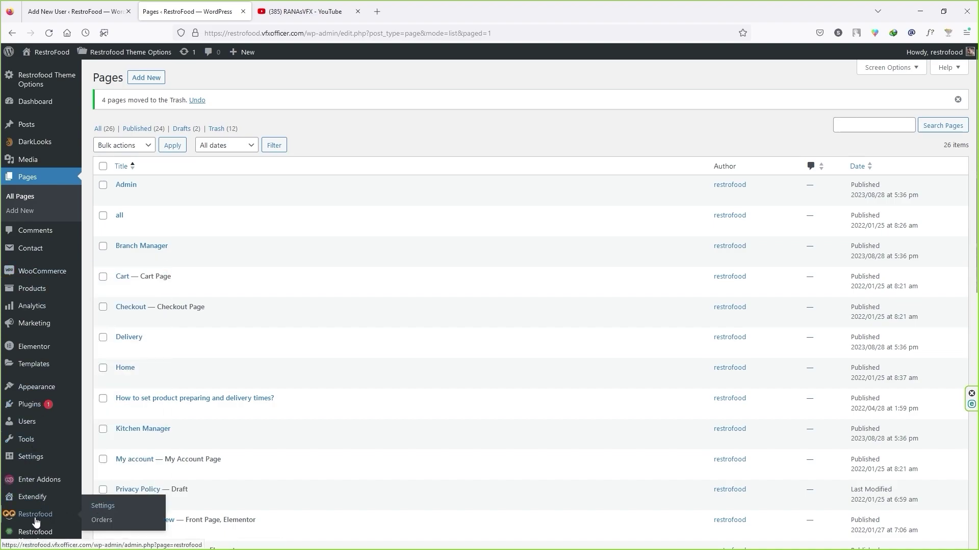
# In Restrofood Page Settings, choose Shop as the Restrofood Shop Page and save the settings.
pyautogui.click(103, 509)
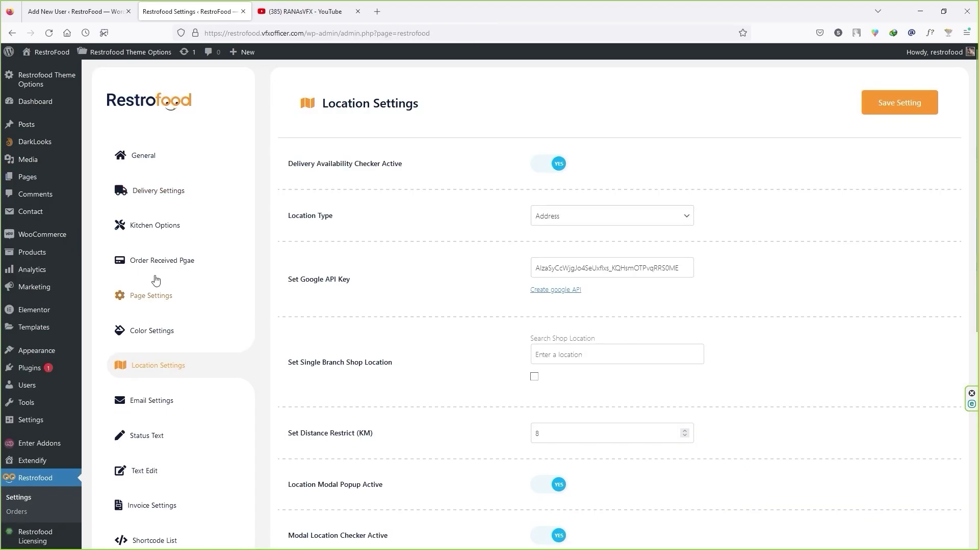
pyautogui.click(151, 296)
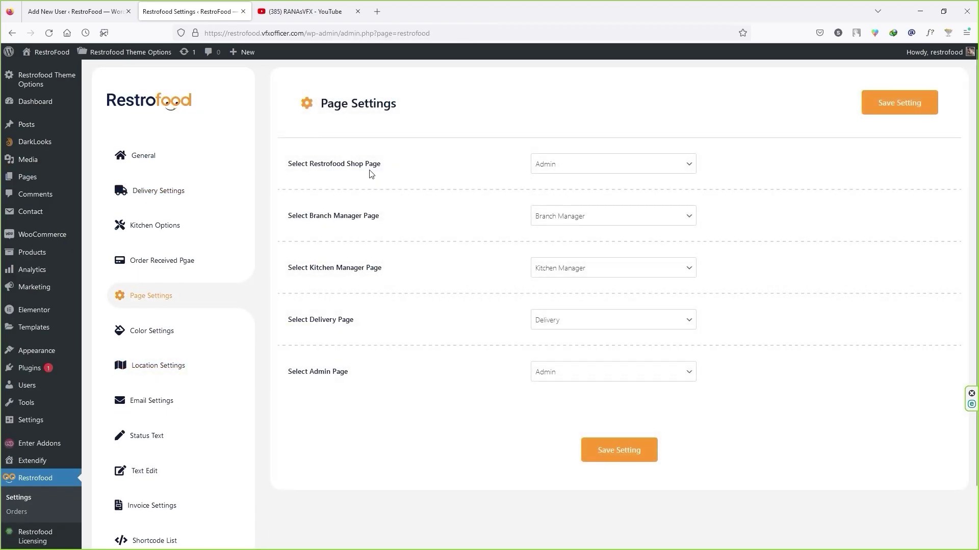
pyautogui.click(560, 169)
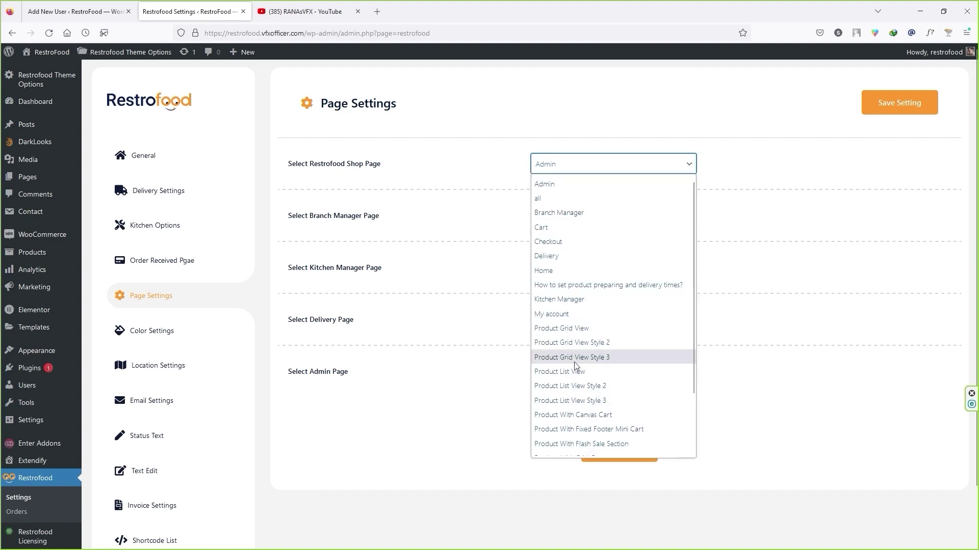
pyautogui.scroll(-2, 574, 431)
pyautogui.click(560, 436)
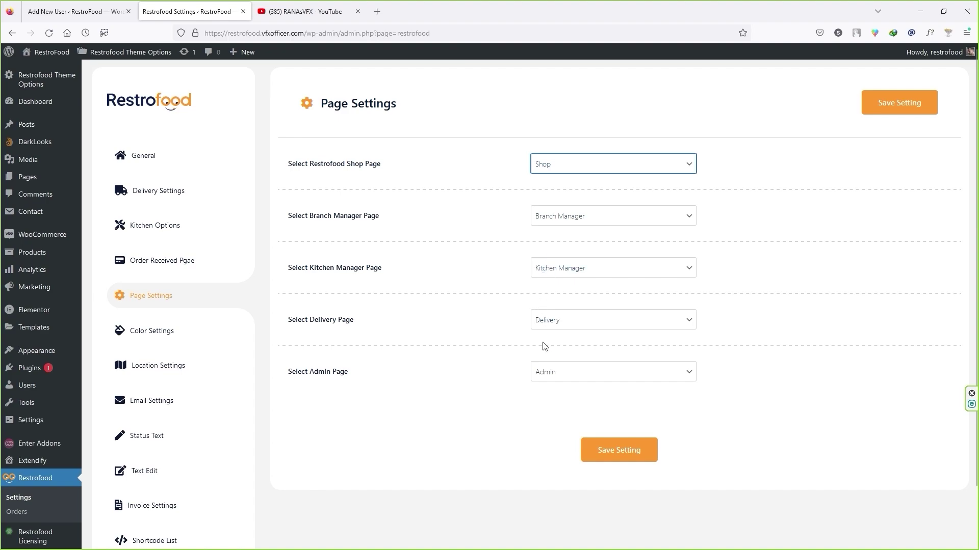
pyautogui.click(621, 448)
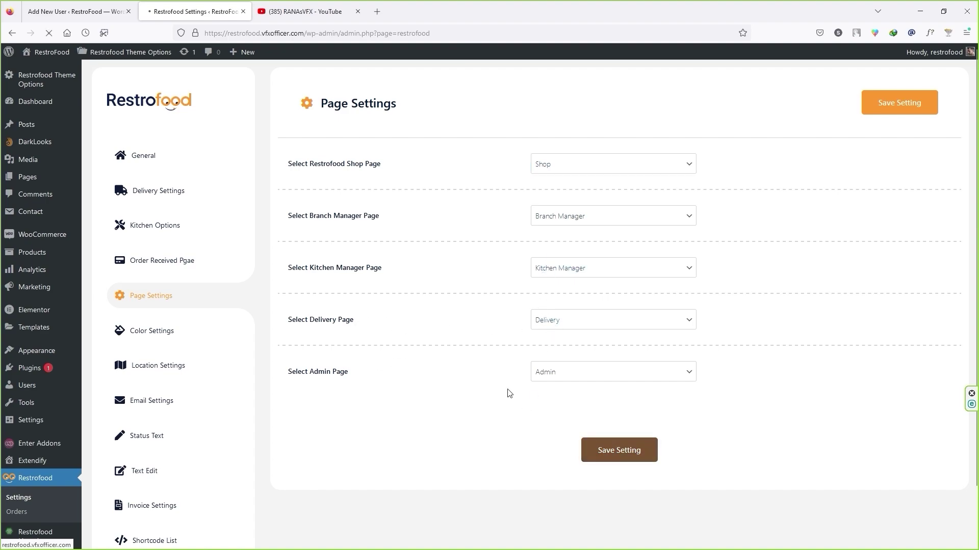
pyautogui.moveTo(45, 238)
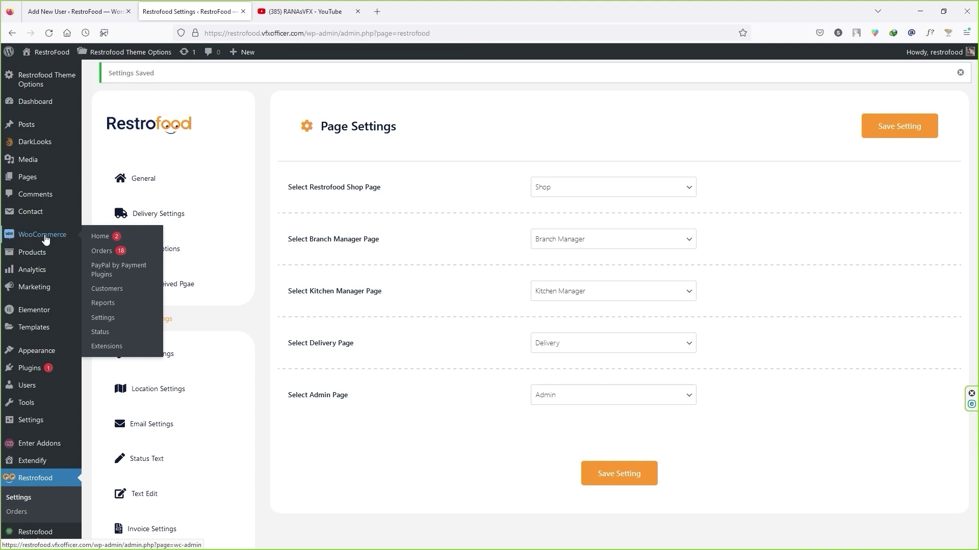
# Open WooCommerce's Advanced settings and review the Cart and My account page choices.
pyautogui.click(103, 318)
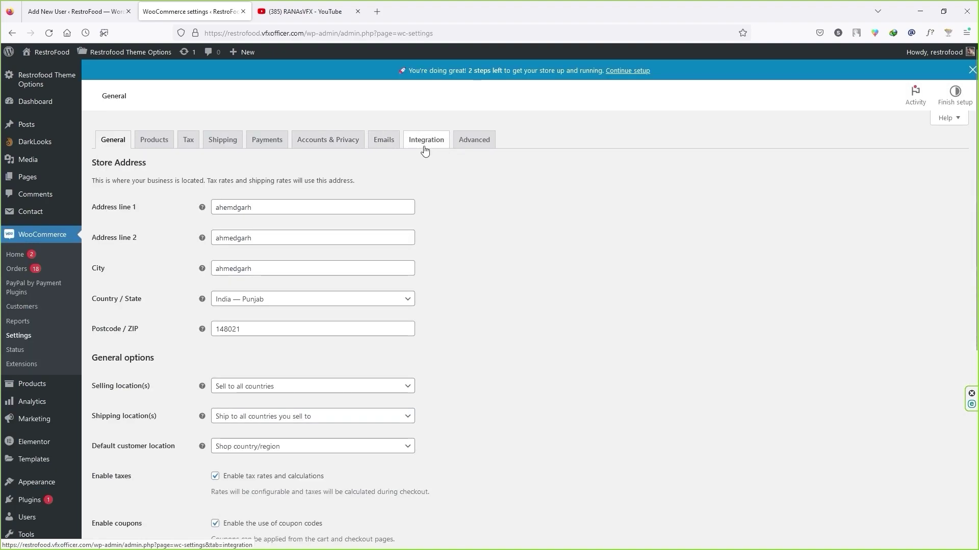
pyautogui.click(482, 147)
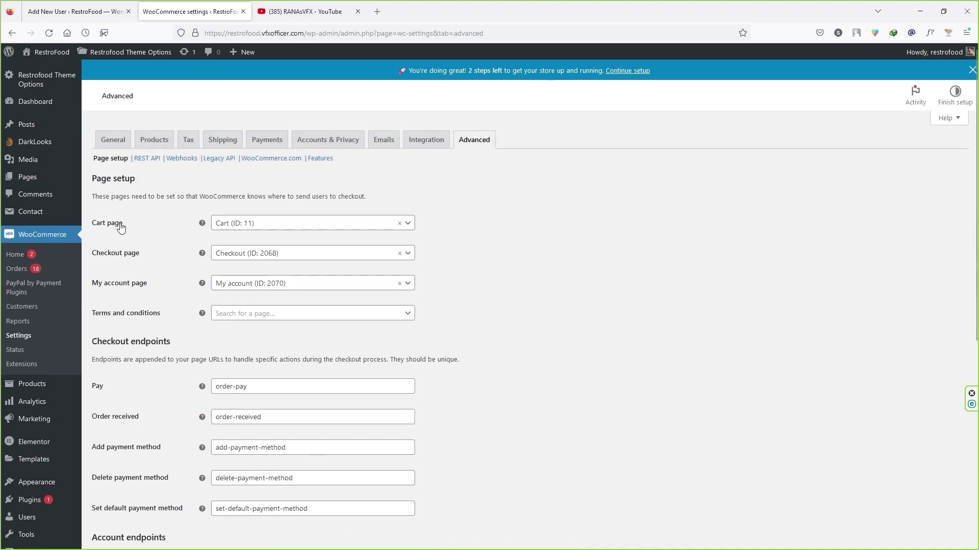
pyautogui.click(255, 224)
pyautogui.click(135, 258)
pyautogui.click(254, 286)
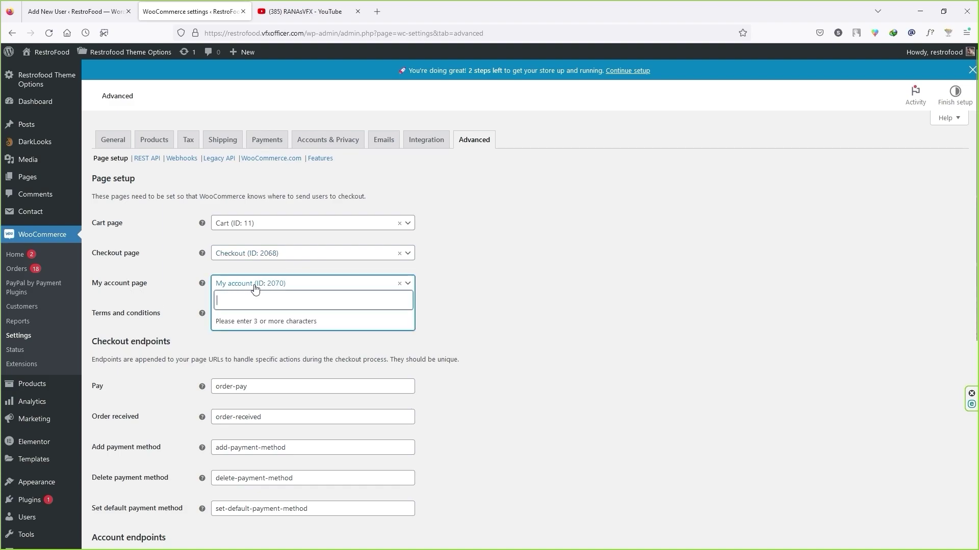
pyautogui.click(132, 299)
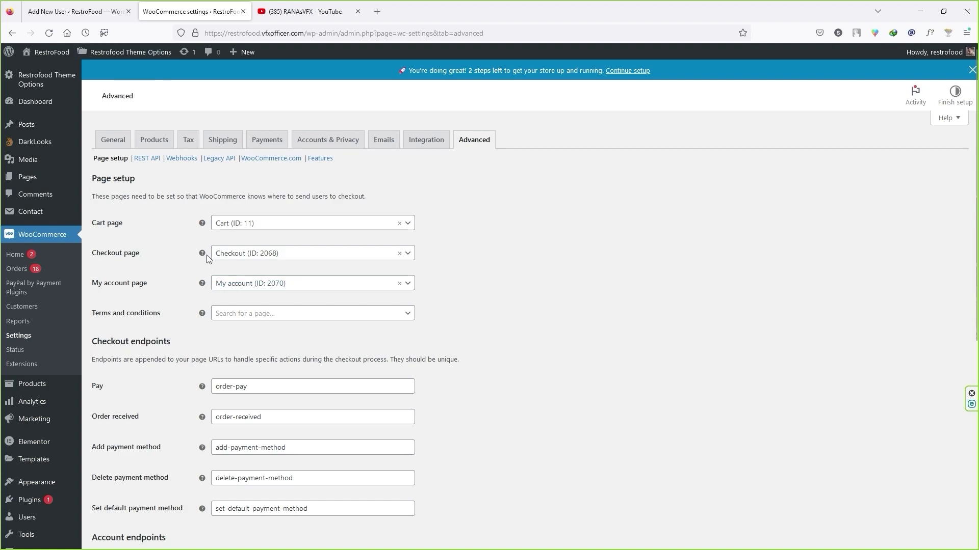
# Recheck the My account page assignment, then inspect the Terms and conditions page choices.
pyautogui.click(255, 284)
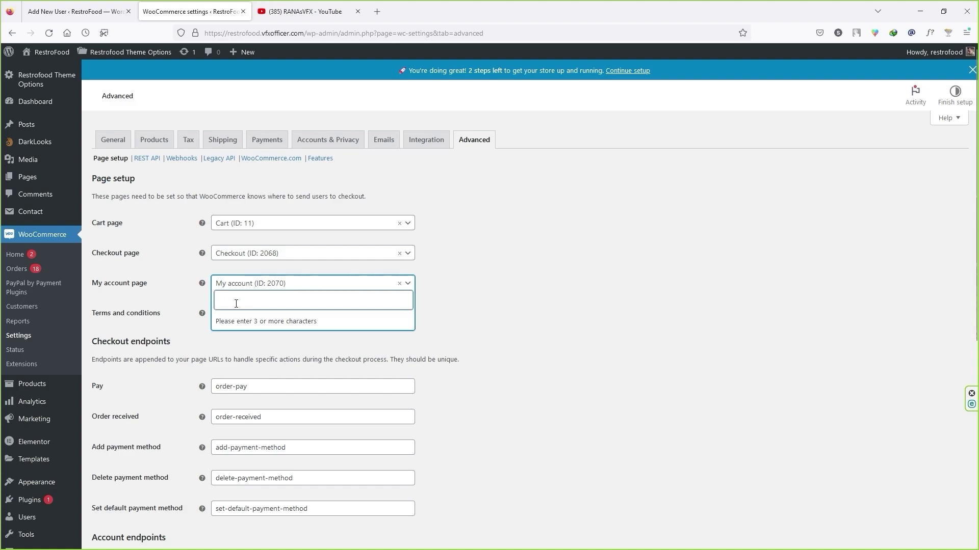
pyautogui.click(137, 300)
pyautogui.scroll(-2, 122, 292)
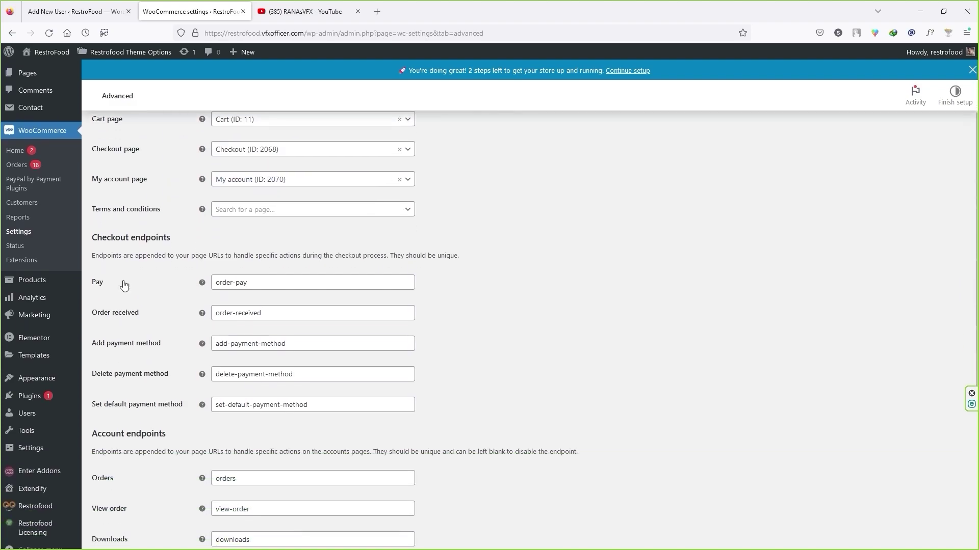
pyautogui.scroll(1, 227, 283)
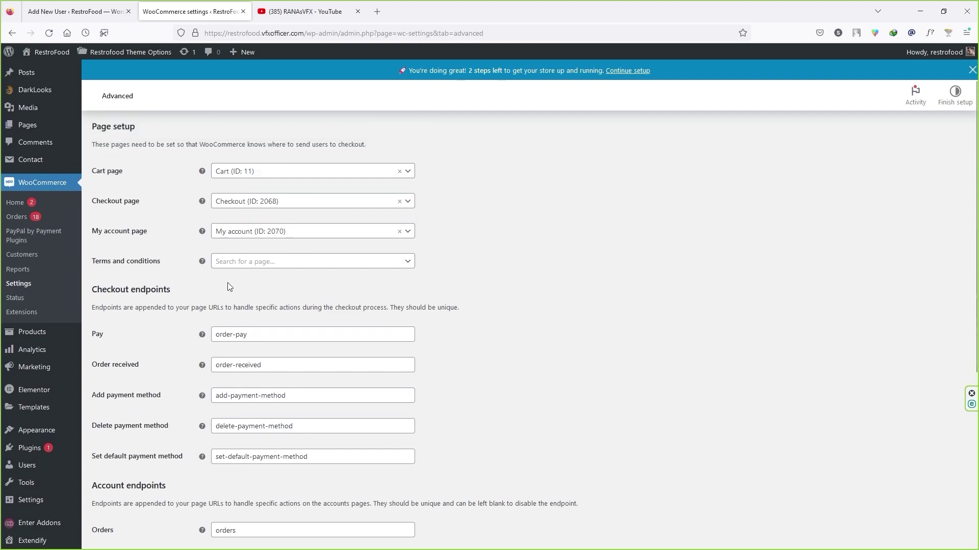
pyautogui.click(257, 264)
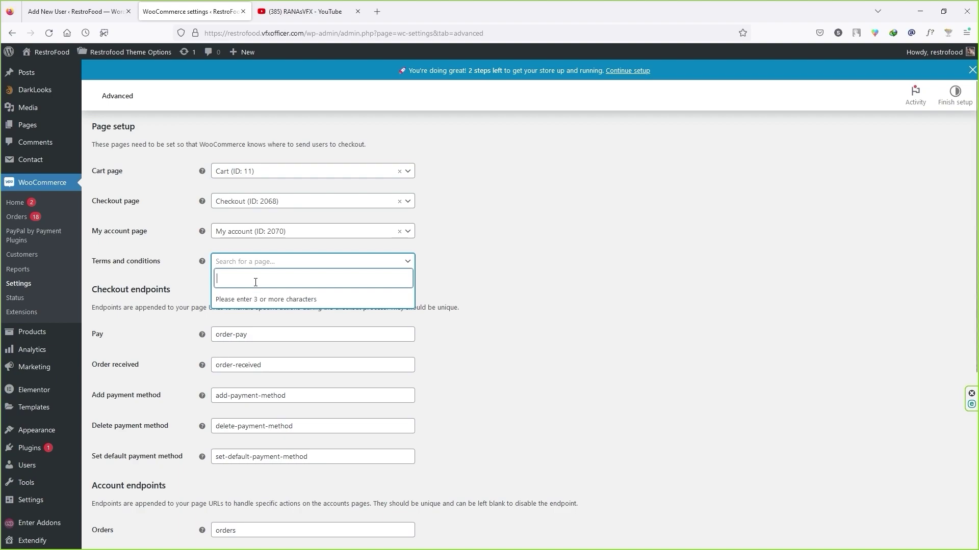
# Set Terms and conditions to Privacy Policy (ID: 2066) and save the Advanced settings.
pyautogui.write('ri')
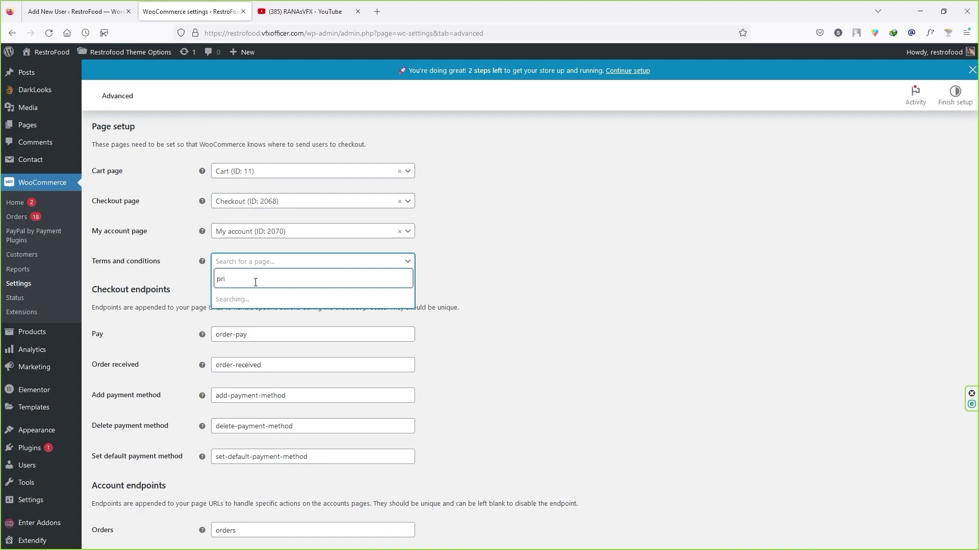
pyautogui.press('Return')
pyautogui.scroll(-4, 160, 330)
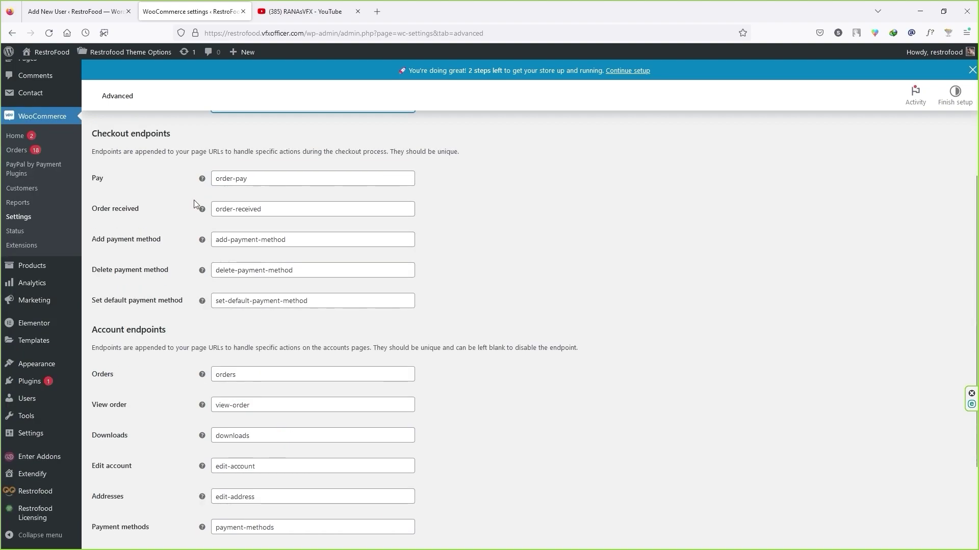
pyautogui.scroll(-2, 157, 192)
pyautogui.click(134, 502)
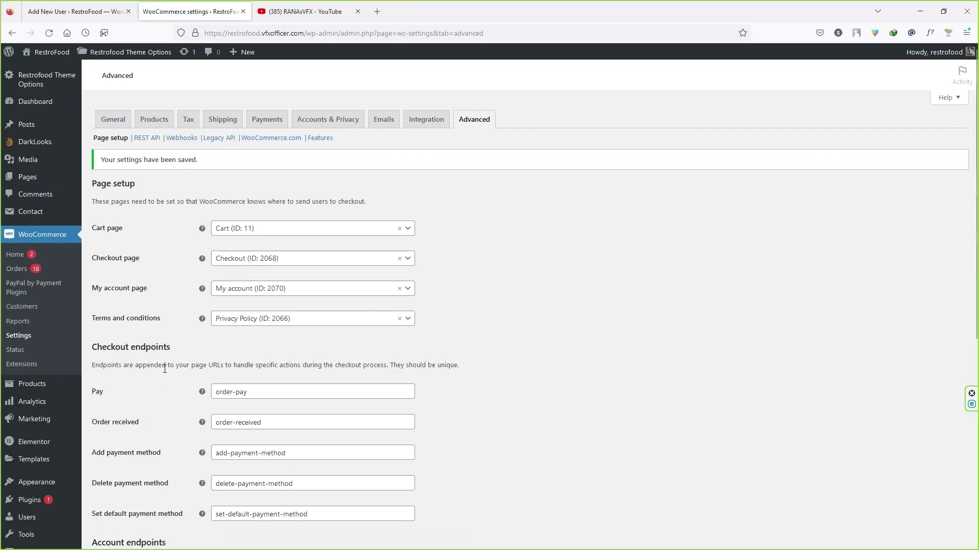
# Back on the Add New User form, fill the username from saved logins and accept the suggested email.
pyautogui.click(243, 11)
pyautogui.click(79, 11)
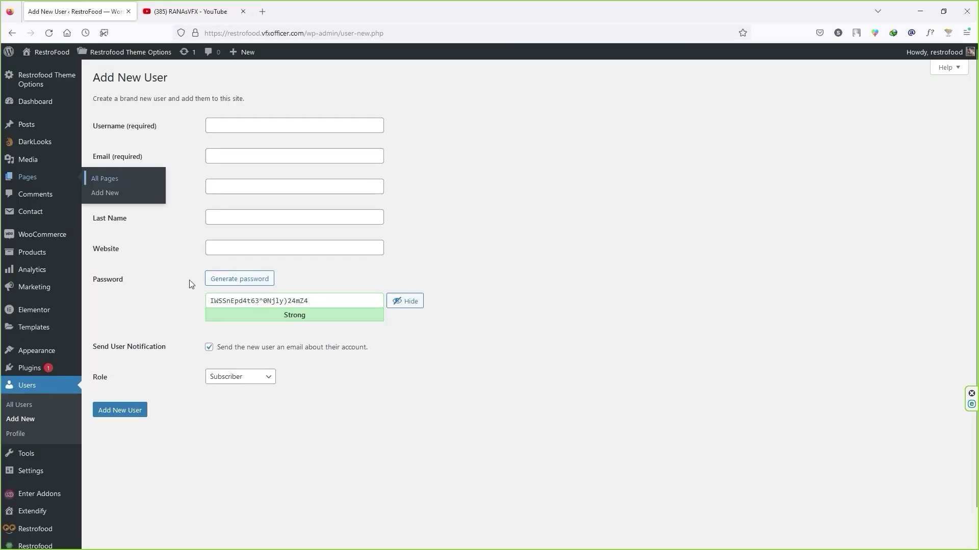
pyautogui.click(244, 129)
pyautogui.press('Down')
pyautogui.press('Down')
pyautogui.press('Return')
pyautogui.press('Tab')
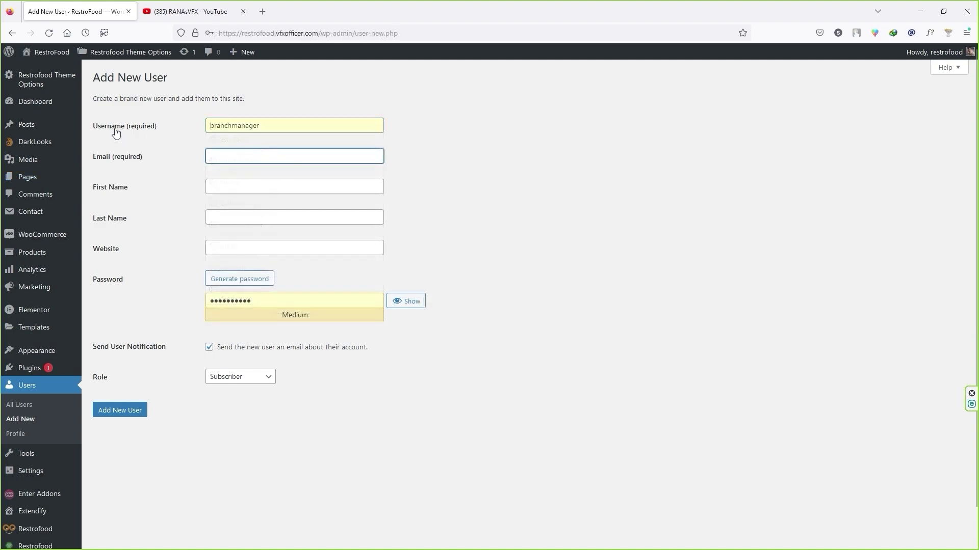
pyautogui.write('branchmanager')
pyautogui.click(240, 168)
pyautogui.click(232, 184)
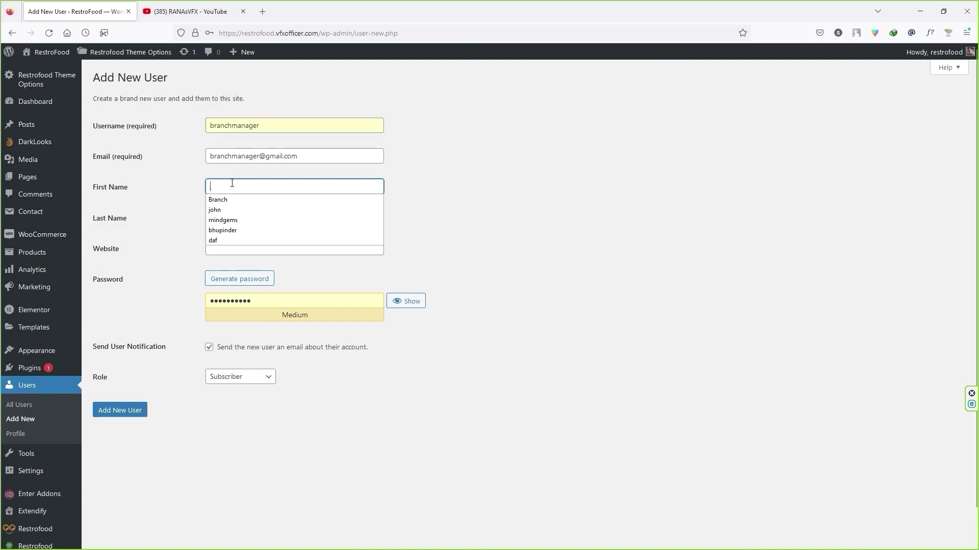
# Enter first name Branch and last name Manager, assign the Branch Manager role, and create the user.
pyautogui.write('Branch')
pyautogui.click(218, 217)
pyautogui.write('Manager')
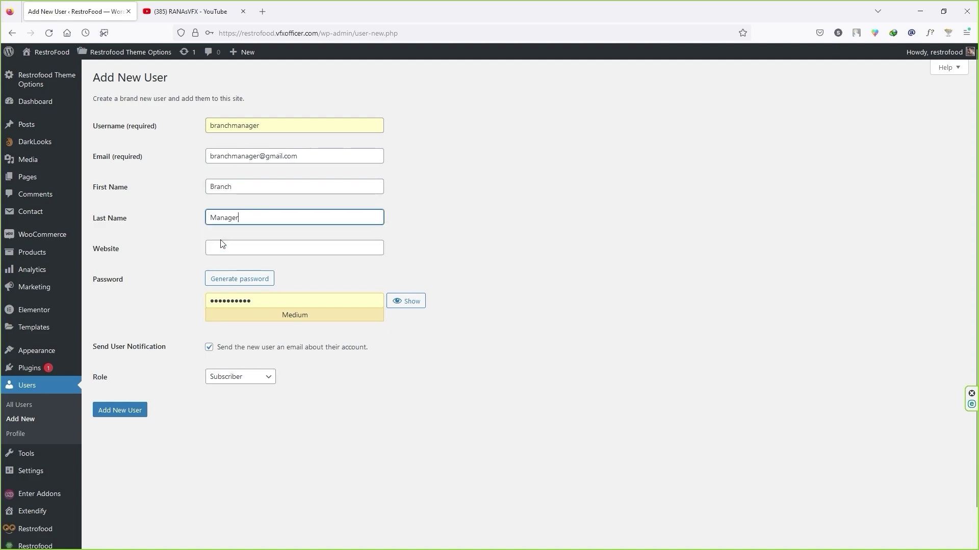
pyautogui.doubleClick(300, 303)
pyautogui.click(136, 305)
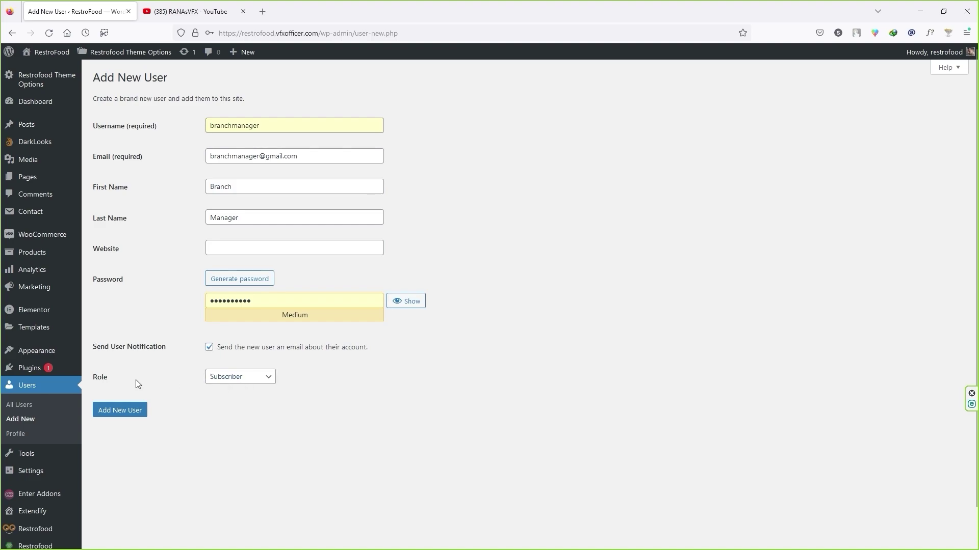
pyautogui.click(229, 384)
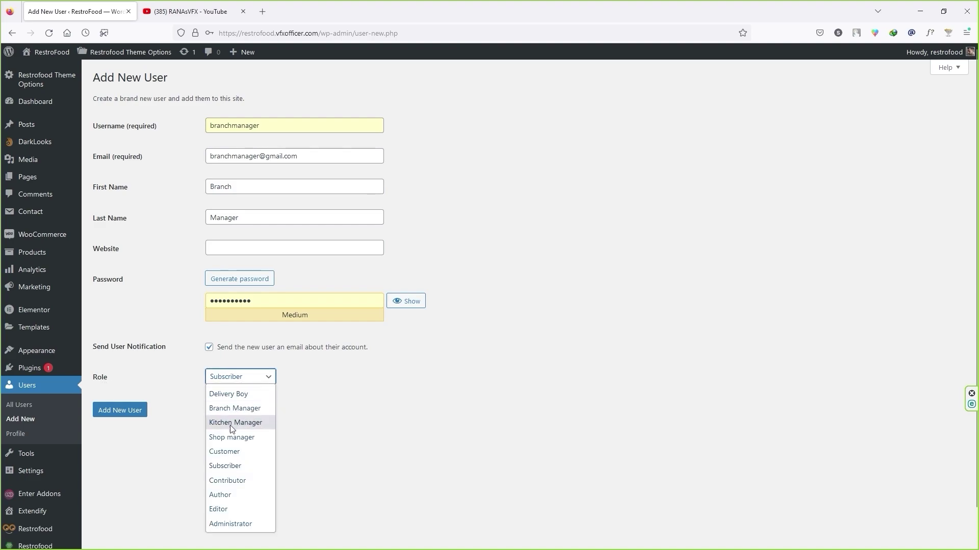
pyautogui.click(234, 409)
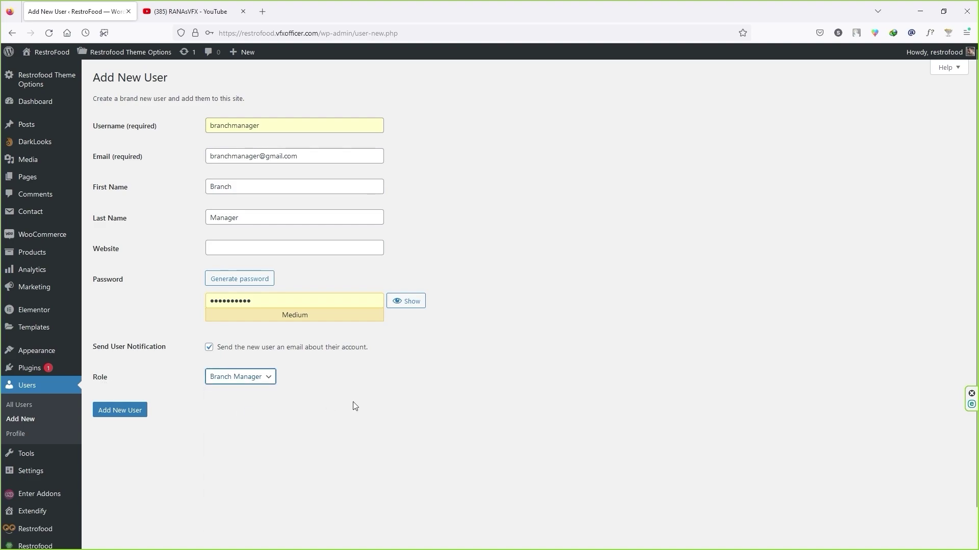
pyautogui.click(124, 415)
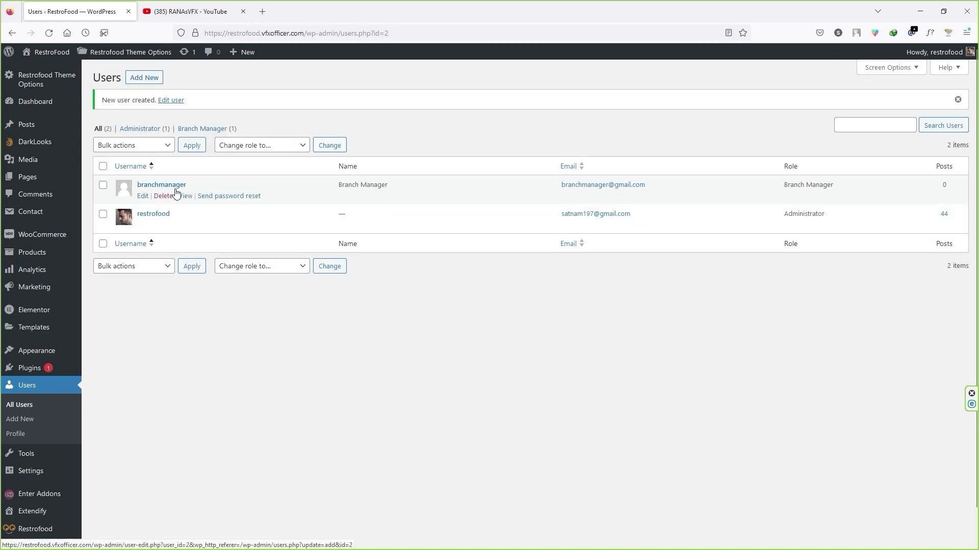
# Create a user from the saved delivery login, fill the email, and assign the Delivery Boy role.
pyautogui.click(138, 79)
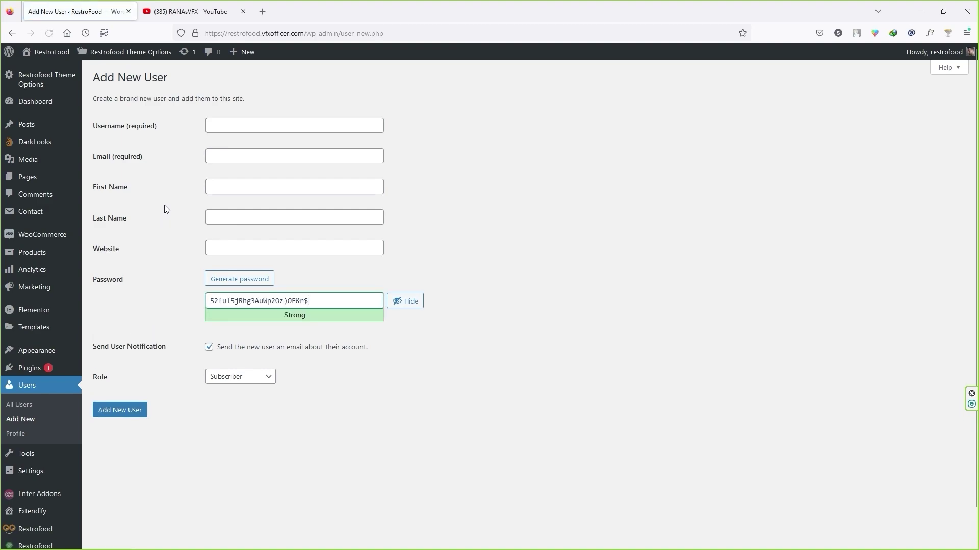
pyautogui.click(249, 124)
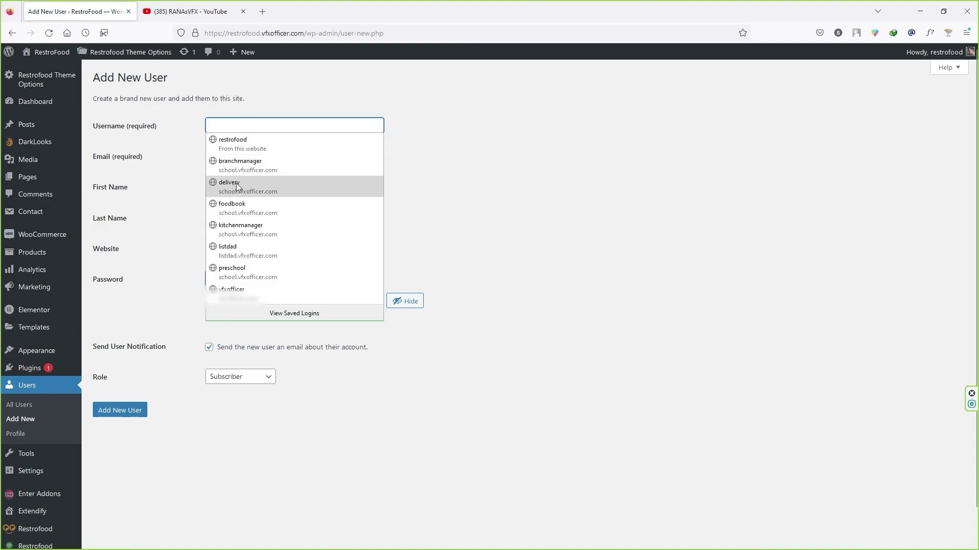
pyautogui.click(220, 179)
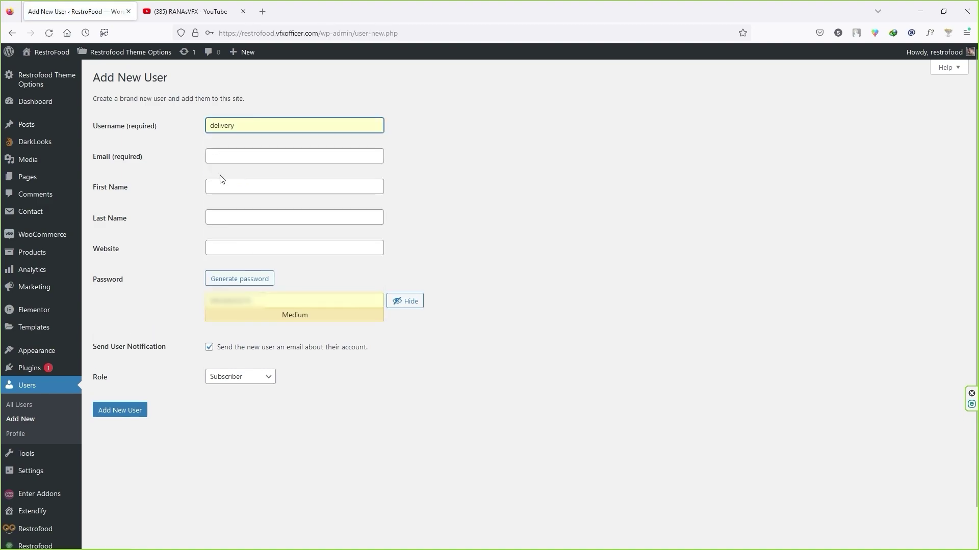
pyautogui.click(241, 124)
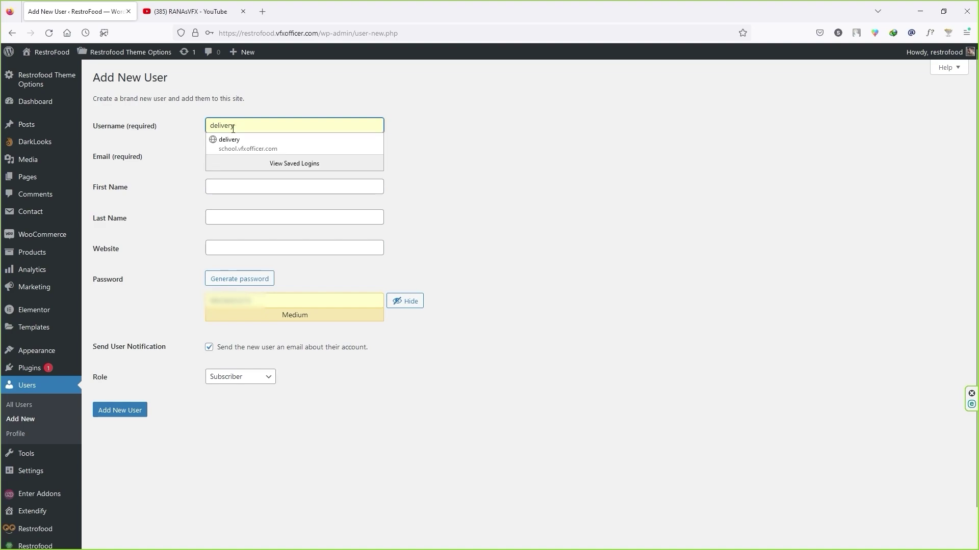
pyautogui.moveTo(232, 126); pyautogui.dragTo(214, 127)
pyautogui.click(398, 301)
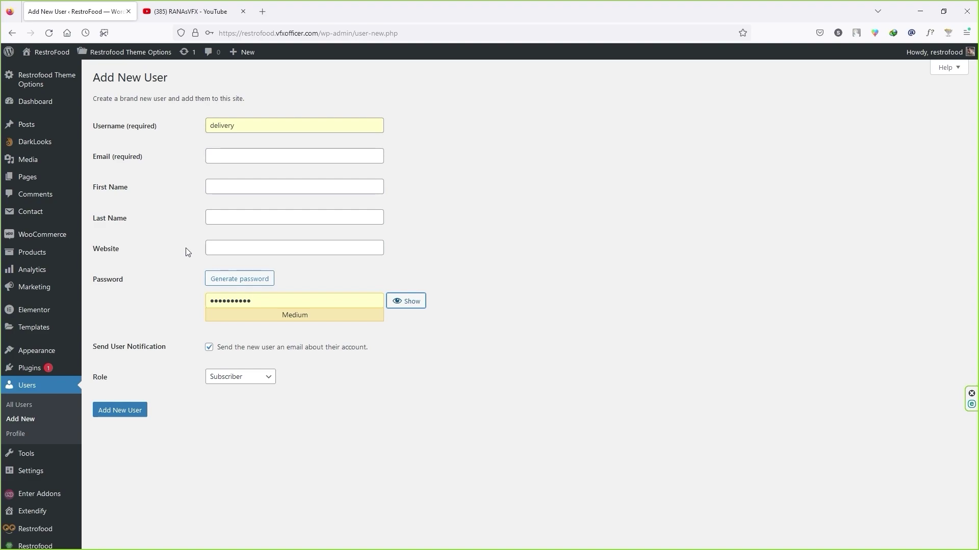
pyautogui.click(224, 156)
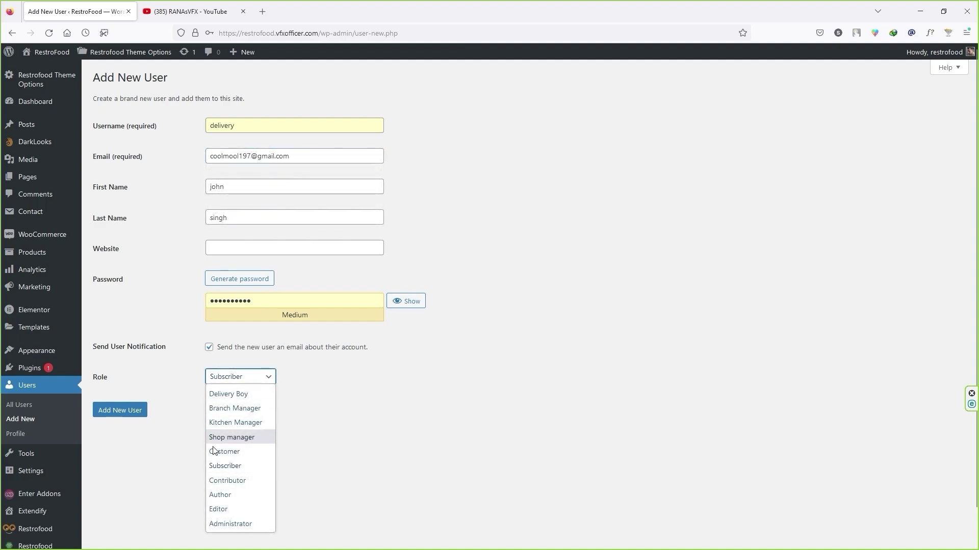
pyautogui.click(229, 394)
pyautogui.click(124, 413)
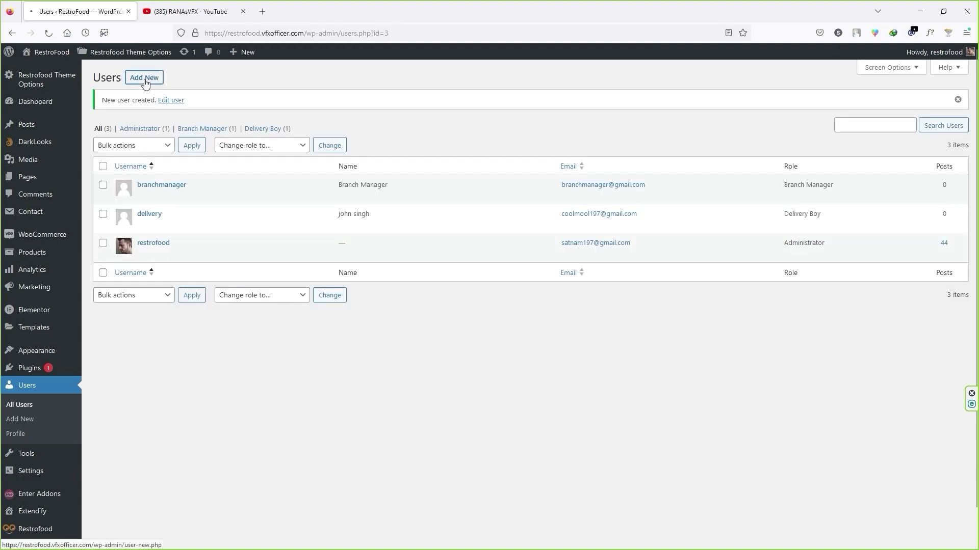
# Create the kitchenmanager user from saved login suggestions and assign the Kitchen Manager role.
pyautogui.click(231, 124)
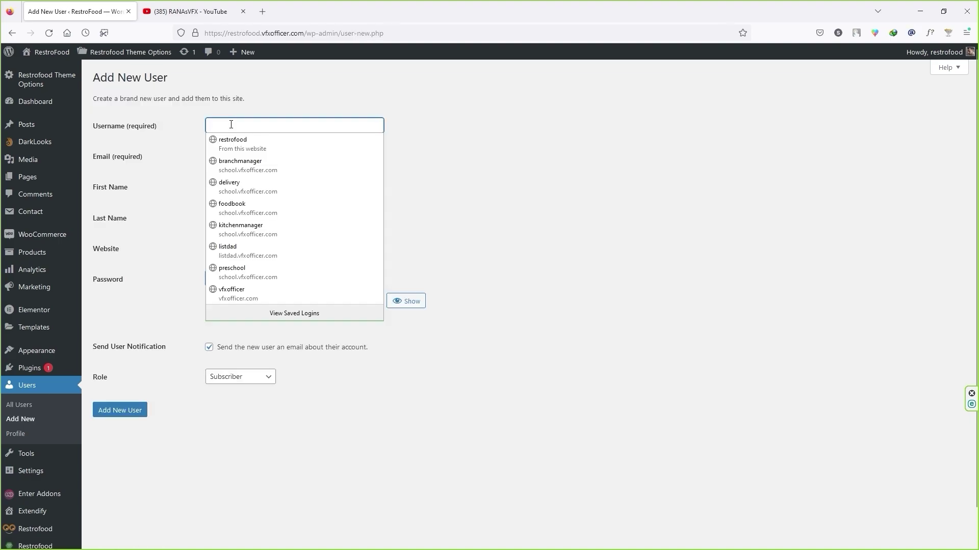
pyautogui.click(246, 224)
pyautogui.click(240, 156)
pyautogui.click(240, 171)
pyautogui.doubleClick(233, 187)
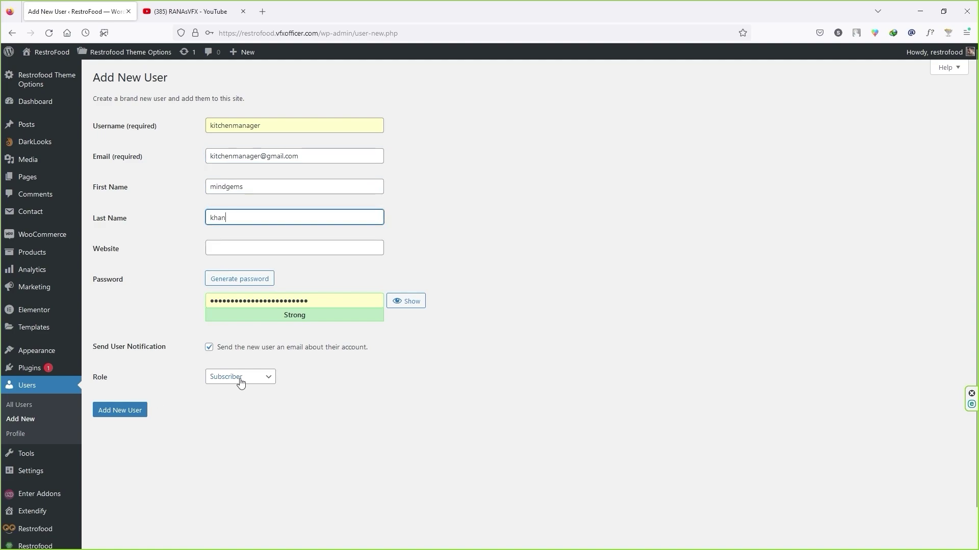
pyautogui.click(239, 380)
pyautogui.click(229, 424)
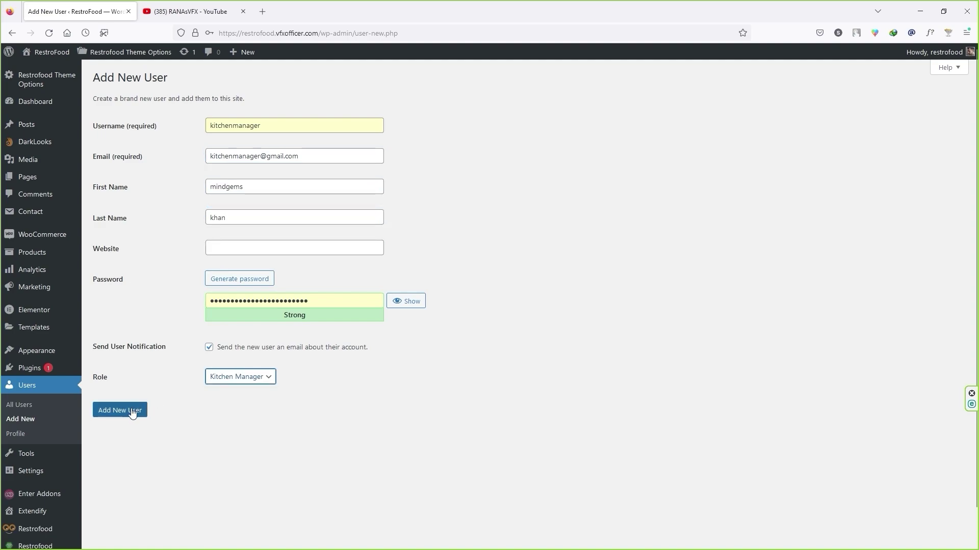
pyautogui.click(129, 415)
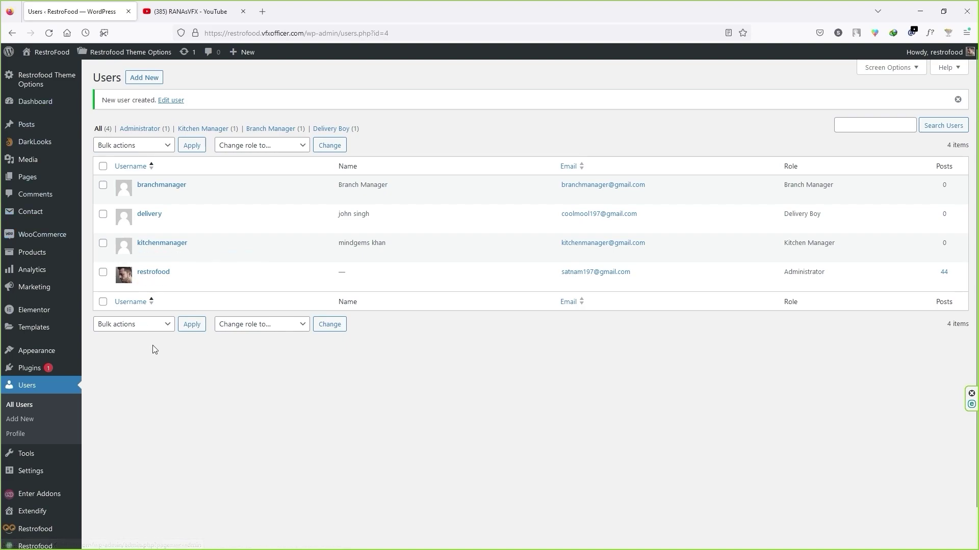
# Open the storefront via Visit Site in a new tab, then return to the Users list.
pyautogui.rightClick(46, 70)
pyautogui.click(76, 80)
pyautogui.click(193, 11)
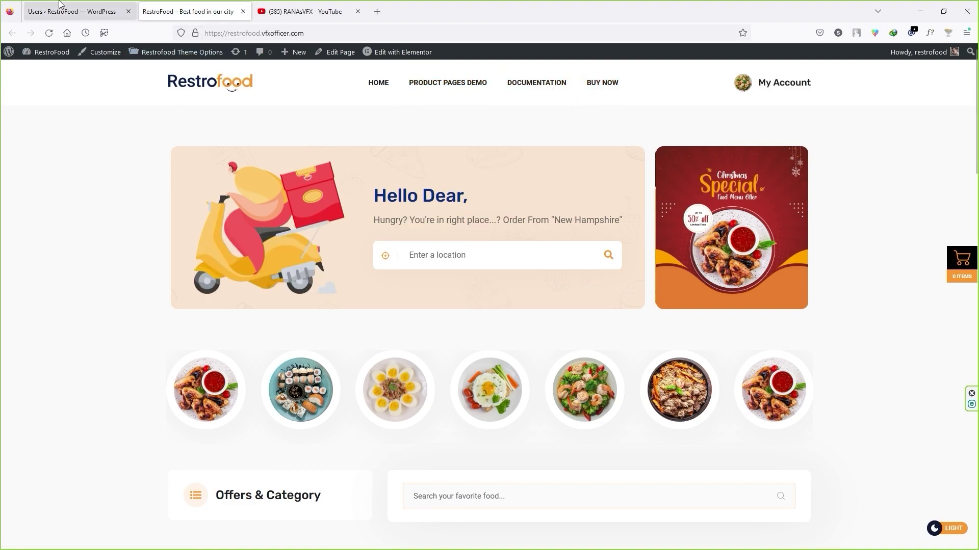
pyautogui.click(72, 11)
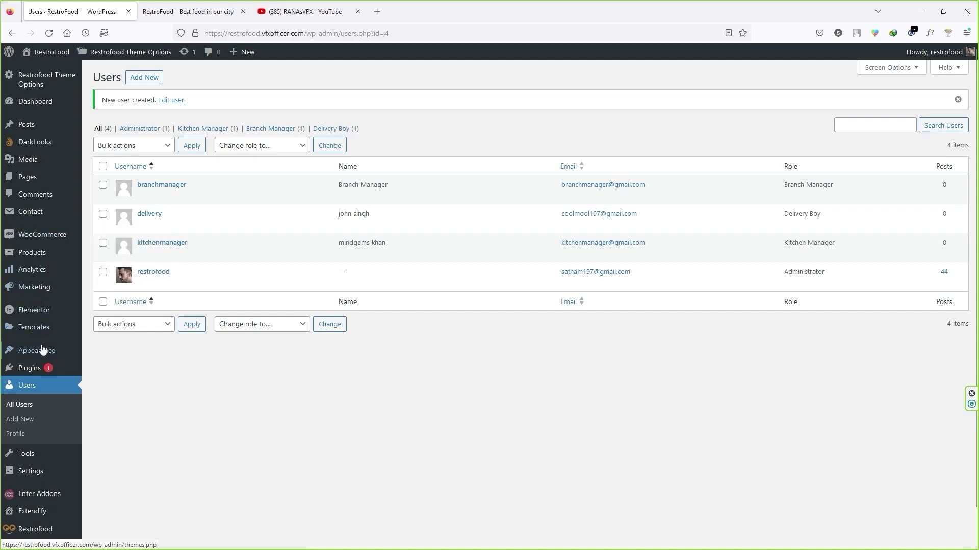
# In the Menus editor, remove Product With Flash Sale Section, Fixed Footer Mini Cart and Canvas Cart.
pyautogui.moveTo(43, 351)
pyautogui.click(114, 399)
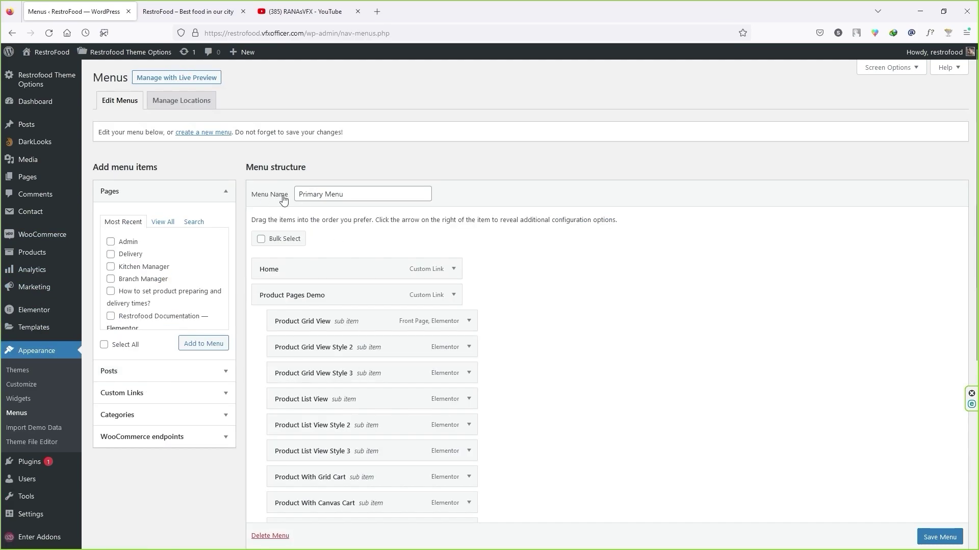
pyautogui.scroll(-2, 502, 263)
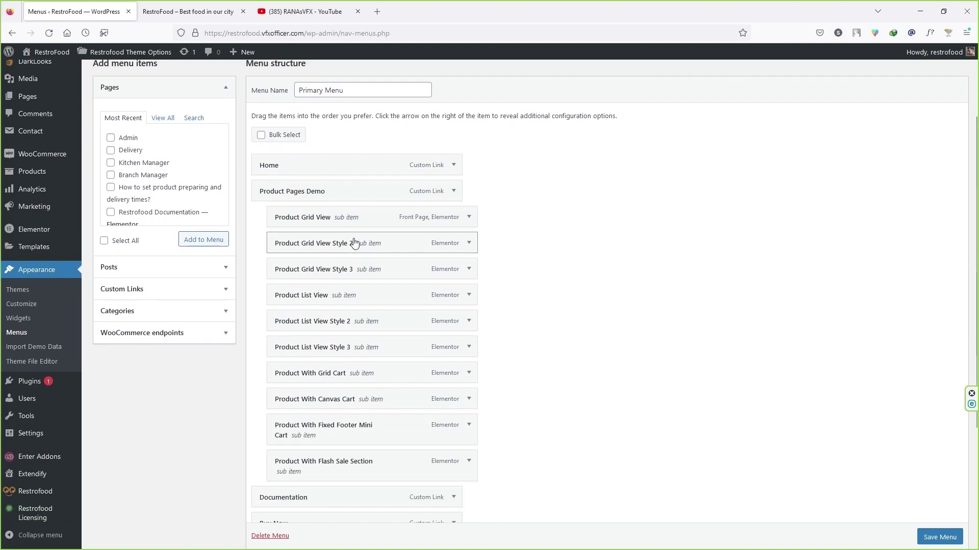
pyautogui.scroll(-2, 355, 300)
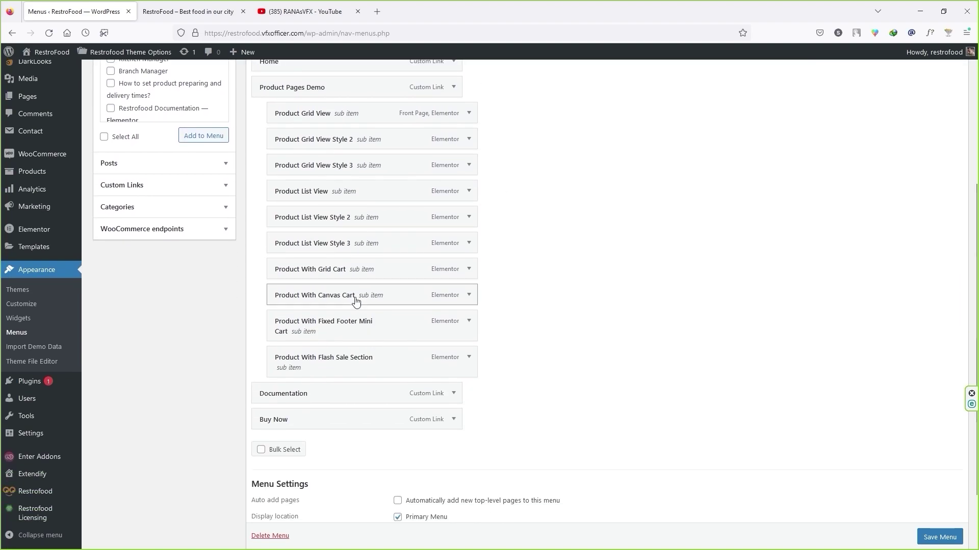
pyautogui.click(470, 361)
pyautogui.scroll(-1, 305, 433)
pyautogui.click(284, 433)
pyautogui.click(469, 282)
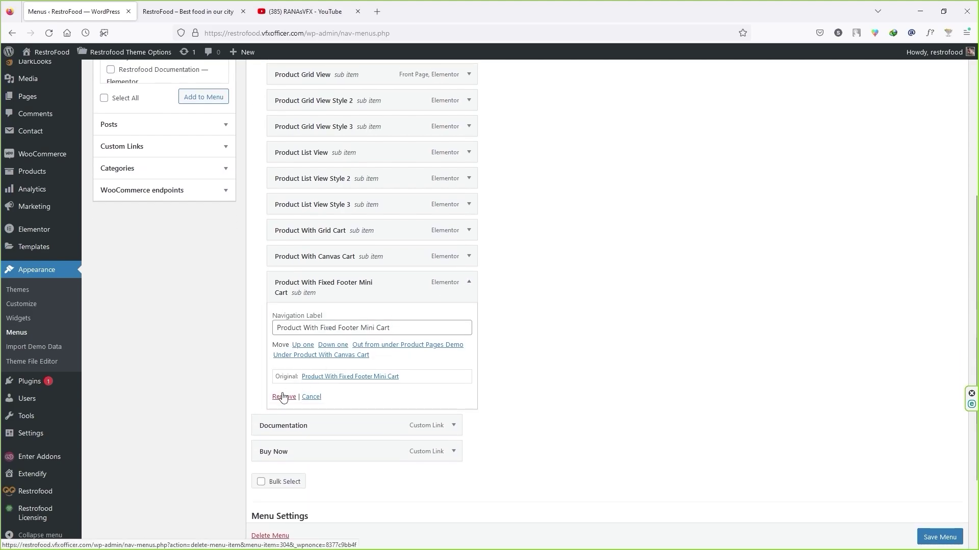
pyautogui.click(284, 396)
pyautogui.click(469, 292)
pyautogui.click(284, 396)
# Remove Product With Grid Cart and the three Product List View items, then collapse the Pages box.
pyautogui.click(469, 292)
pyautogui.click(284, 397)
pyautogui.click(469, 293)
pyautogui.click(284, 397)
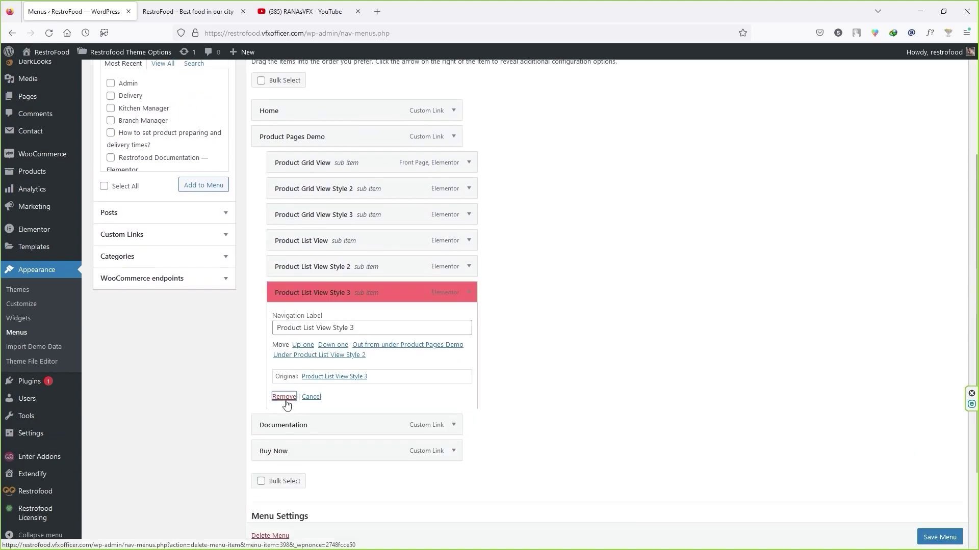
pyautogui.click(469, 292)
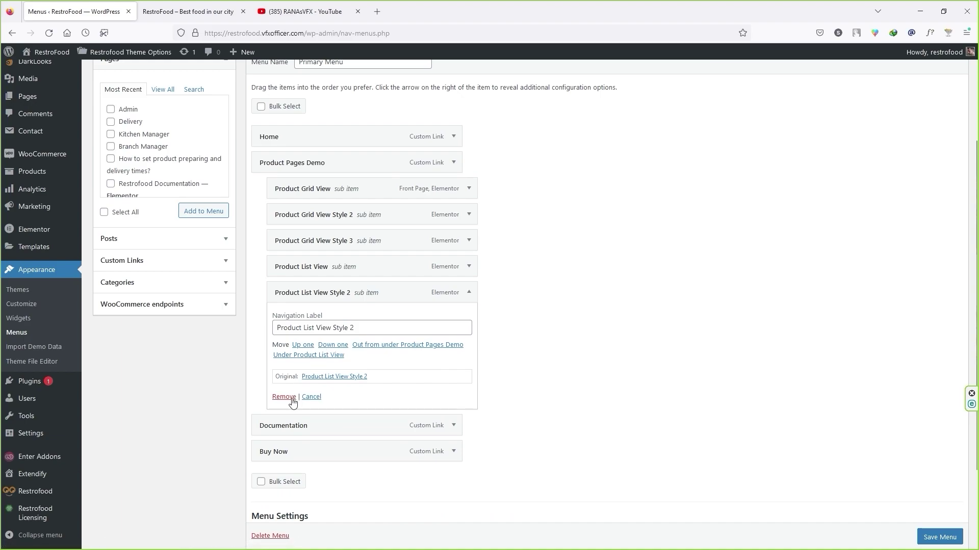
pyautogui.click(284, 396)
pyautogui.click(465, 295)
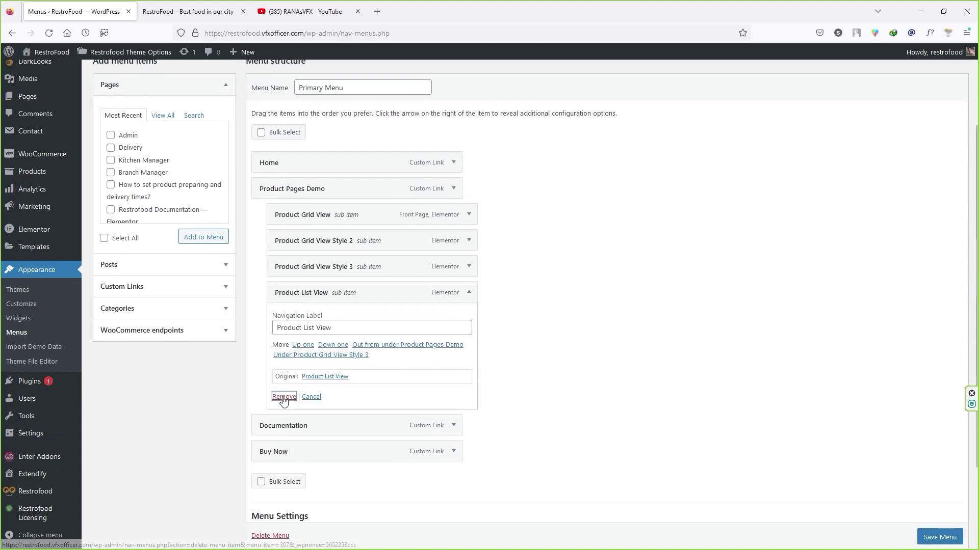
pyautogui.click(284, 396)
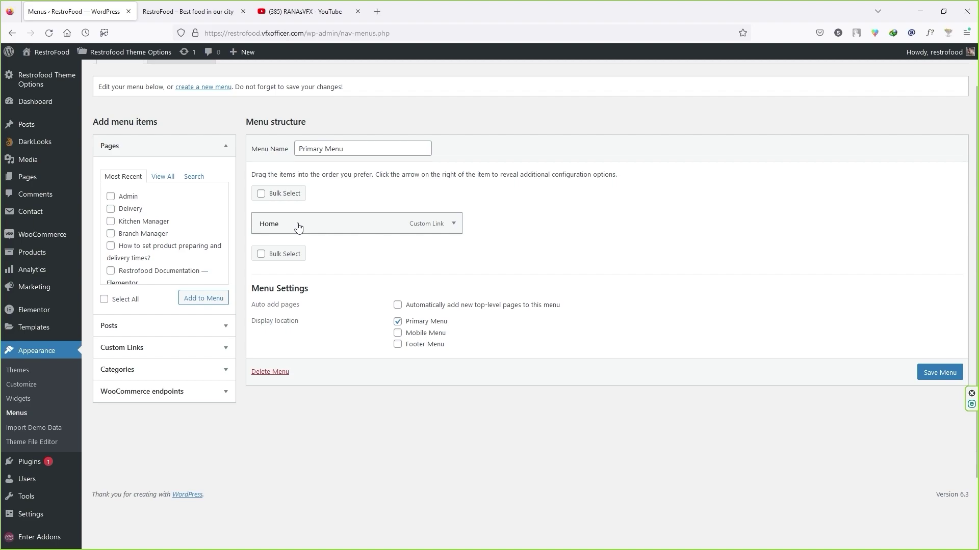
pyautogui.click(185, 154)
pyautogui.moveTo(93, 122); pyautogui.dragTo(151, 128)
# Tick the Delivery, Kitchen Manager and Branch Manager pages and add them to the Primary Menu.
pyautogui.click(150, 130)
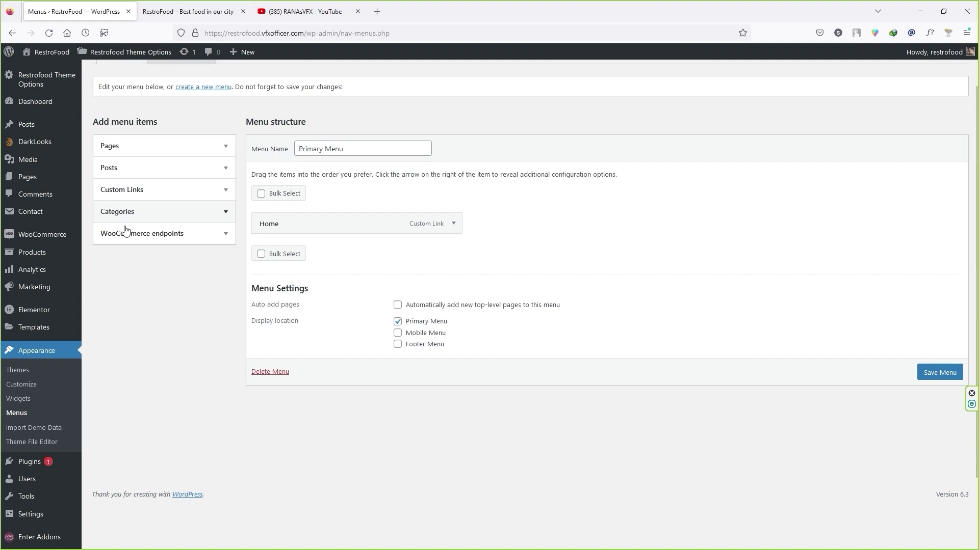
pyautogui.click(179, 147)
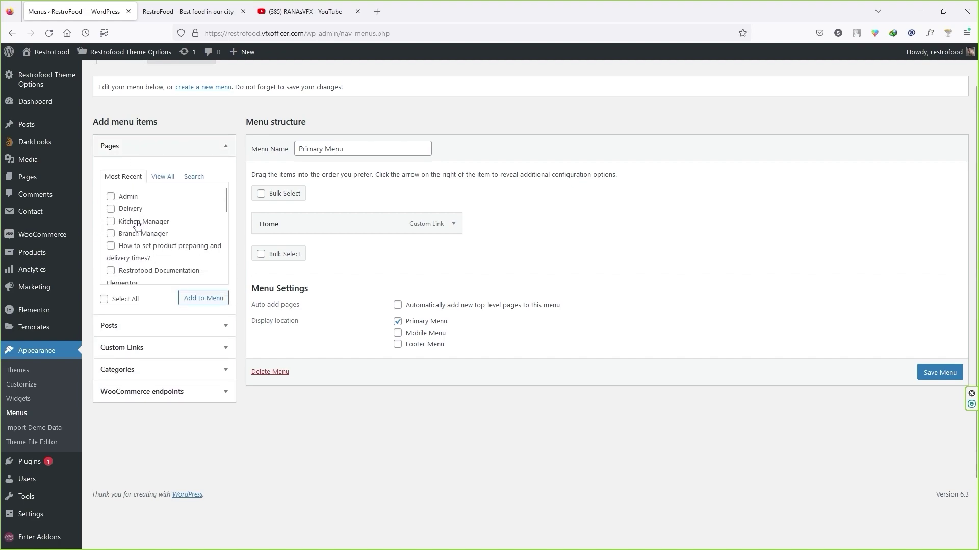
pyautogui.click(112, 222)
pyautogui.click(111, 234)
pyautogui.click(111, 209)
pyautogui.scroll(-1, 225, 209)
pyautogui.moveTo(228, 230); pyautogui.dragTo(230, 270)
pyautogui.scroll(5, 230, 272)
pyautogui.click(204, 299)
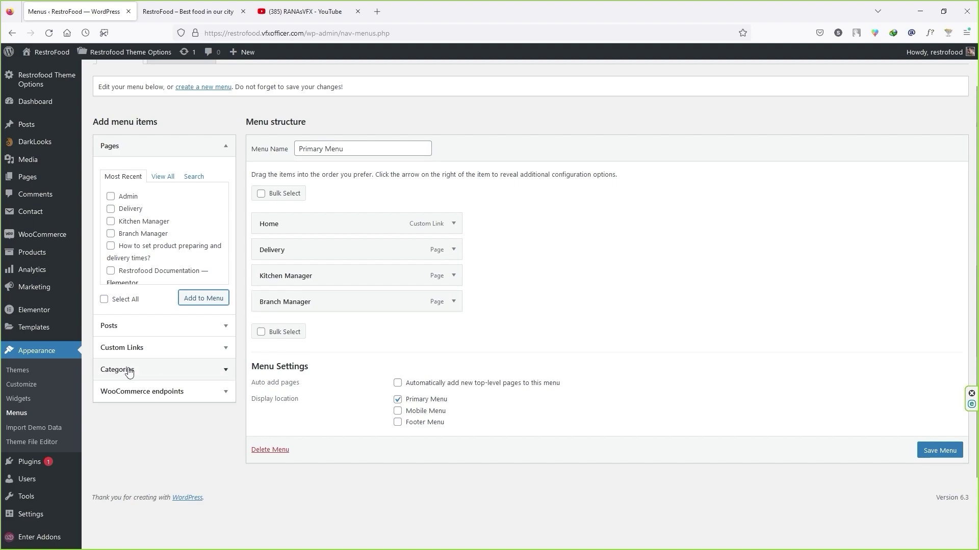
pyautogui.click(226, 355)
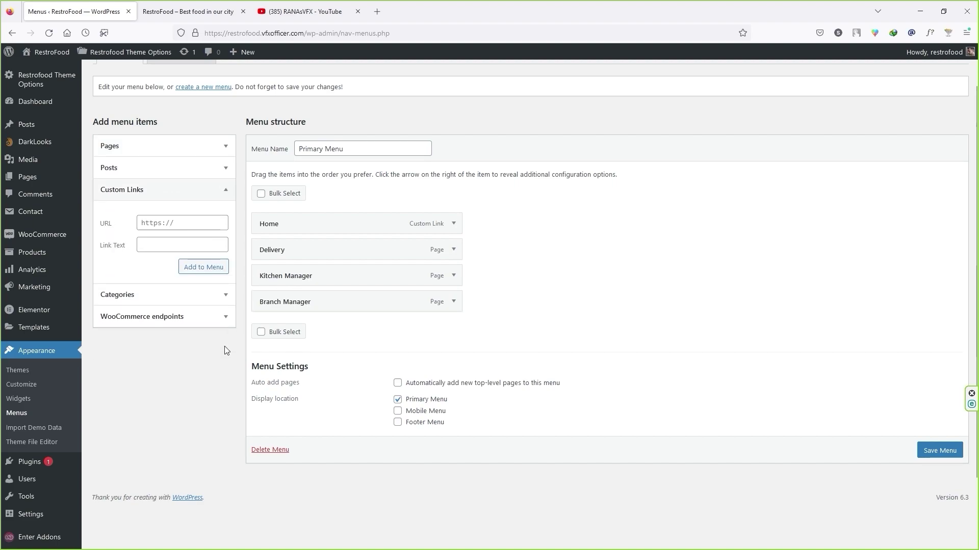
# Add a custom link with URL # and text 'Download Our APP' to the menu.
pyautogui.click(202, 244)
pyautogui.click(184, 222)
pyautogui.write('#')
pyautogui.click(161, 247)
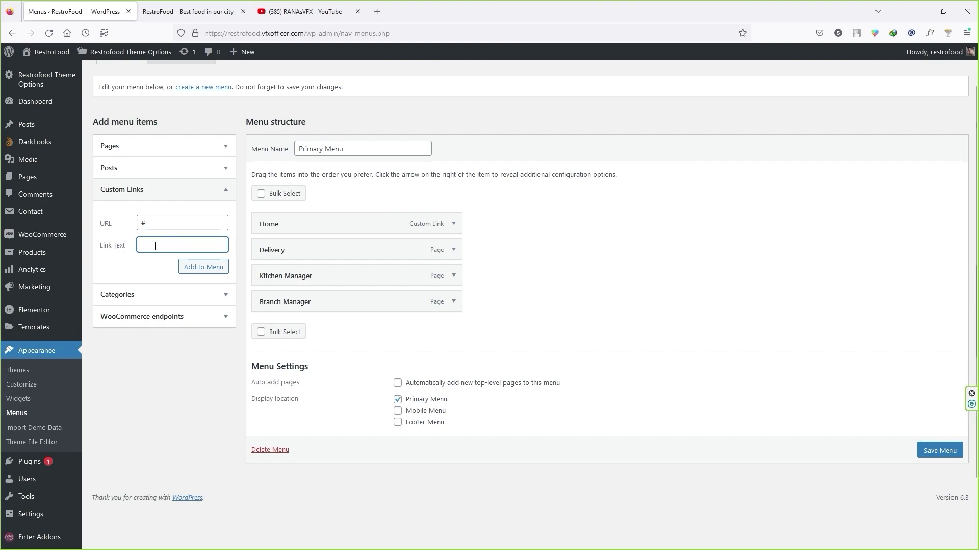
pyautogui.write('Download Our APP')
pyautogui.click(147, 223)
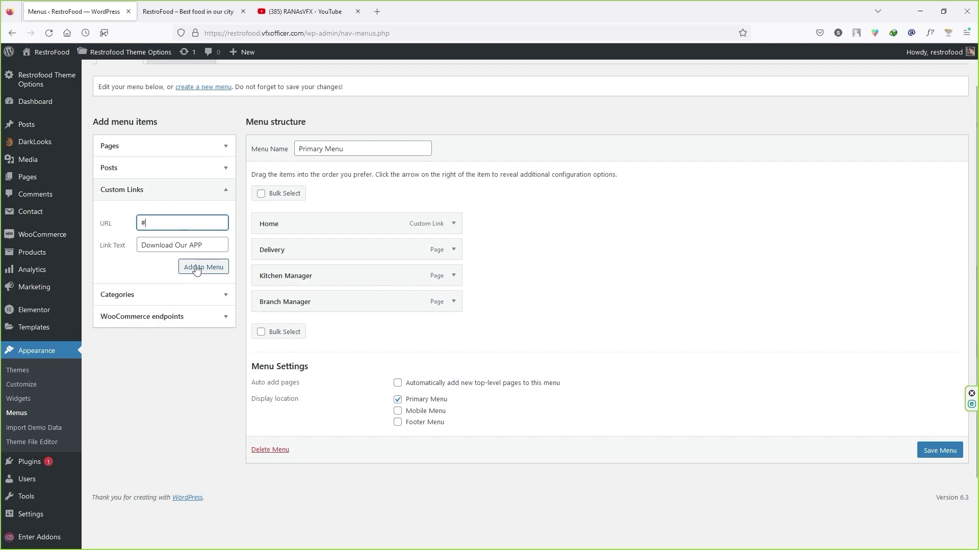
pyautogui.click(197, 269)
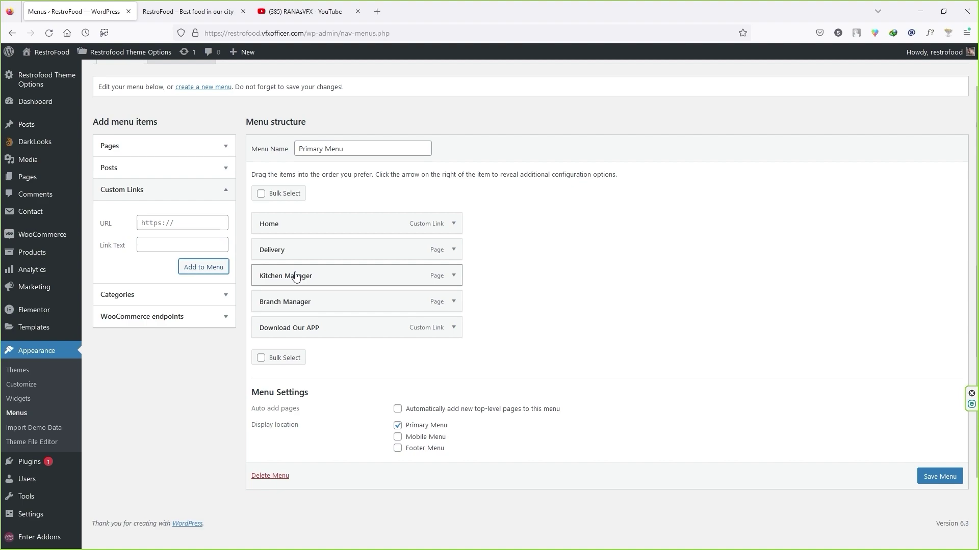
# Add a second custom link 'Members Login' with URL # to the menu.
pyautogui.click(154, 249)
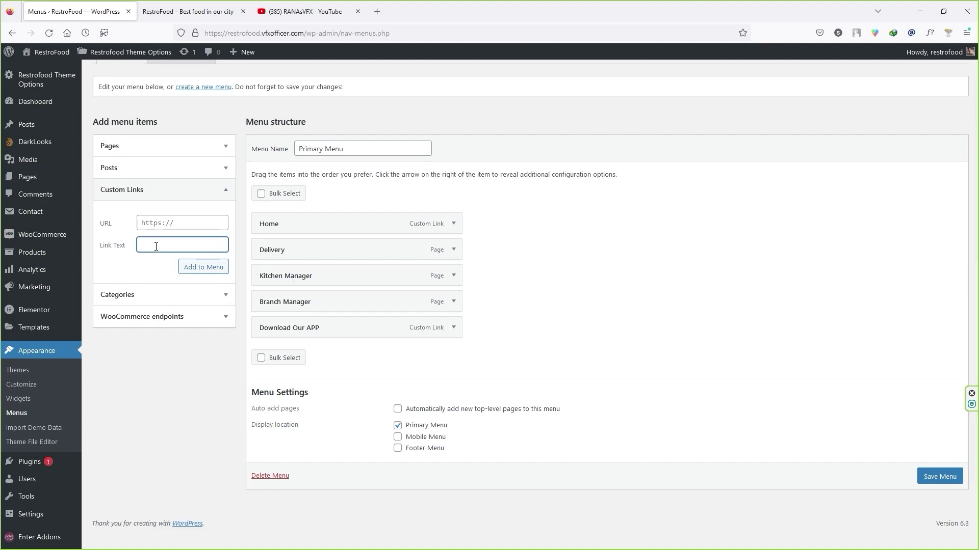
pyautogui.write('Members Login')
pyautogui.click(176, 223)
pyautogui.write('#')
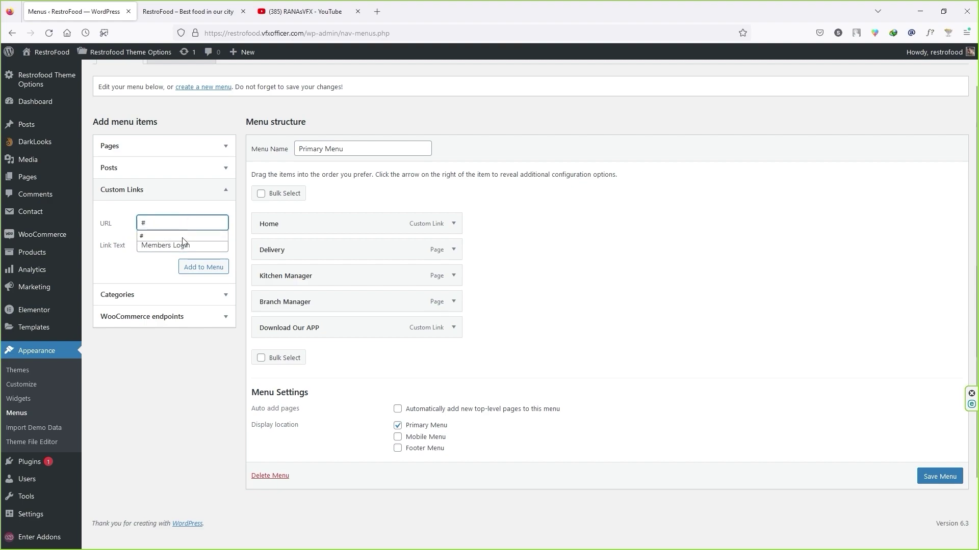
pyautogui.click(203, 267)
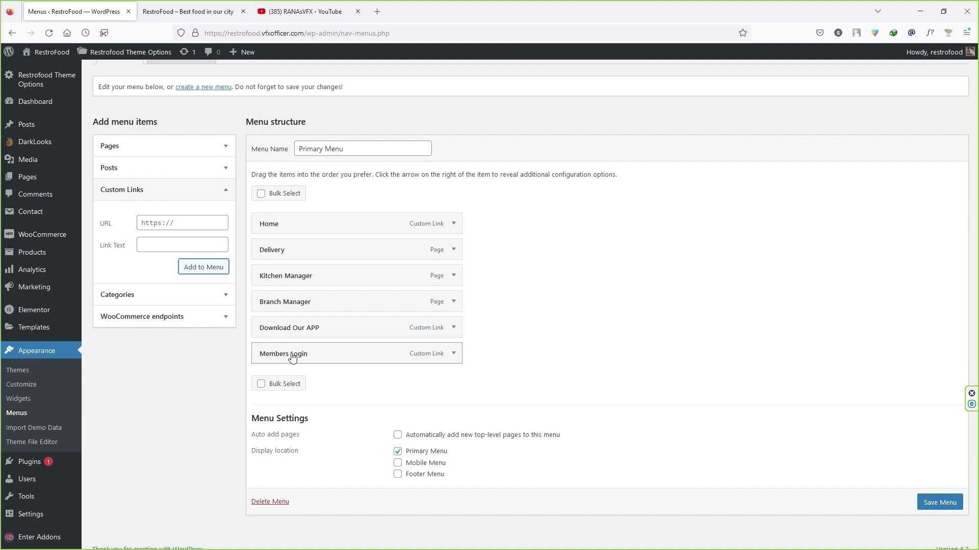
# Move Members Login below Home, nest the manager and delivery pages under it, and save the menu.
pyautogui.moveTo(316, 356); pyautogui.dragTo(312, 248)
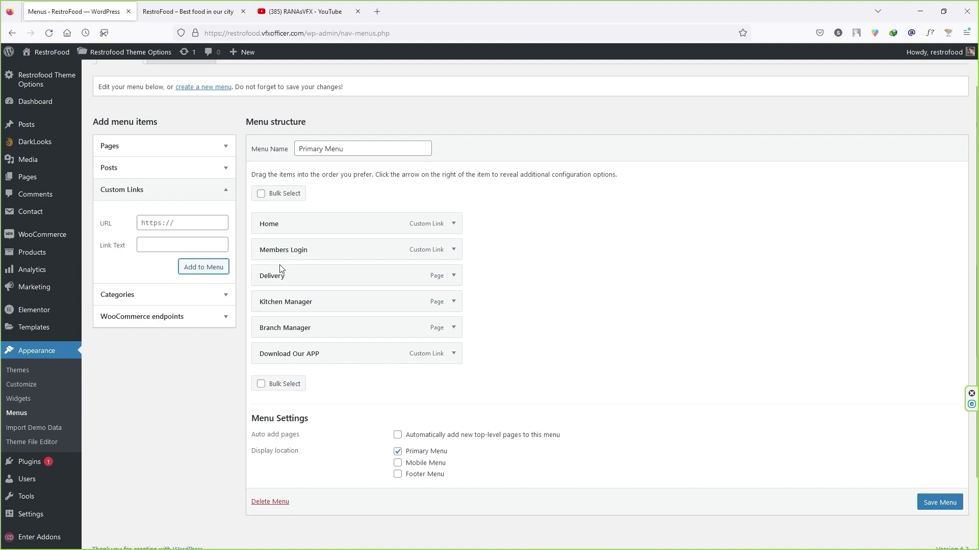
pyautogui.moveTo(271, 279); pyautogui.dragTo(314, 268)
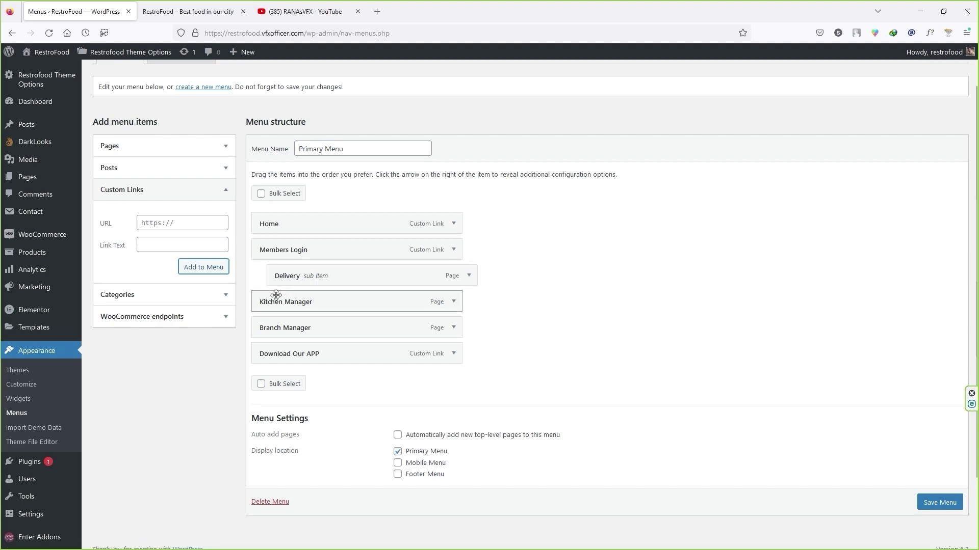
pyautogui.moveTo(270, 307); pyautogui.dragTo(307, 328)
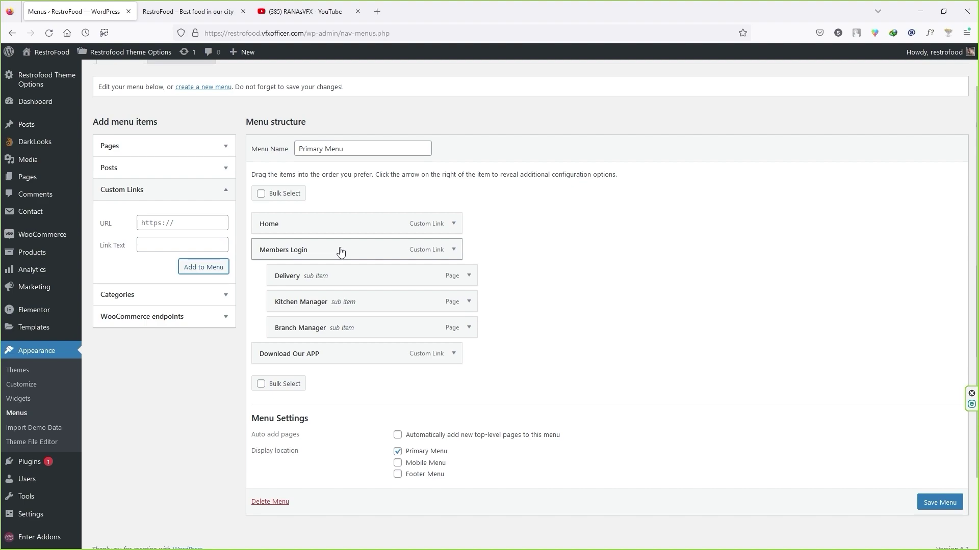
pyautogui.click(936, 504)
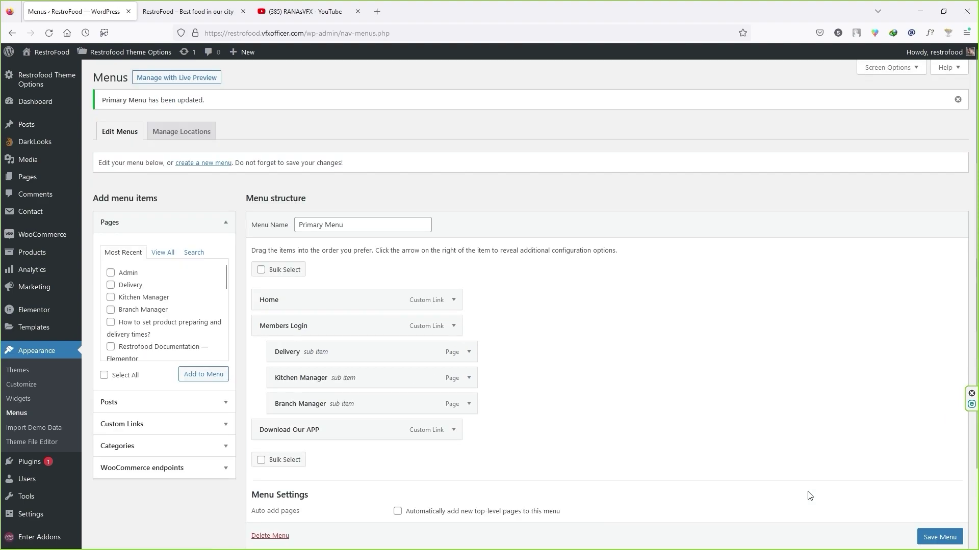
pyautogui.click(188, 11)
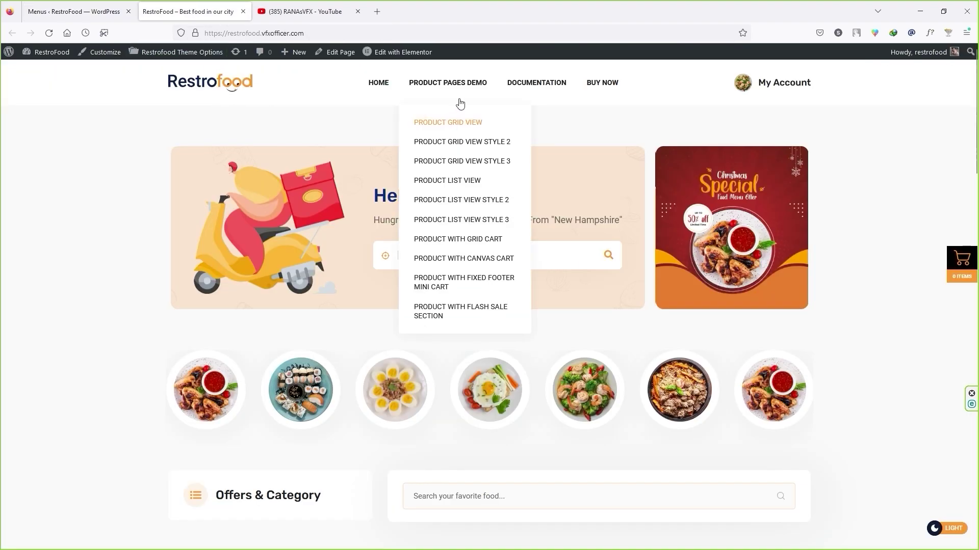
# Reload the storefront to show the new menu and copy its web address.
pyautogui.click(48, 33)
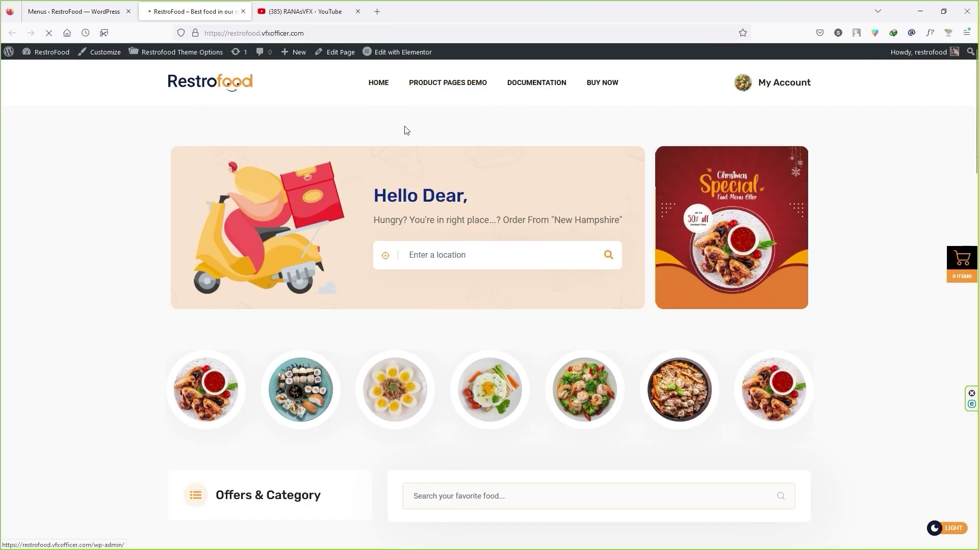
pyautogui.moveTo(481, 95)
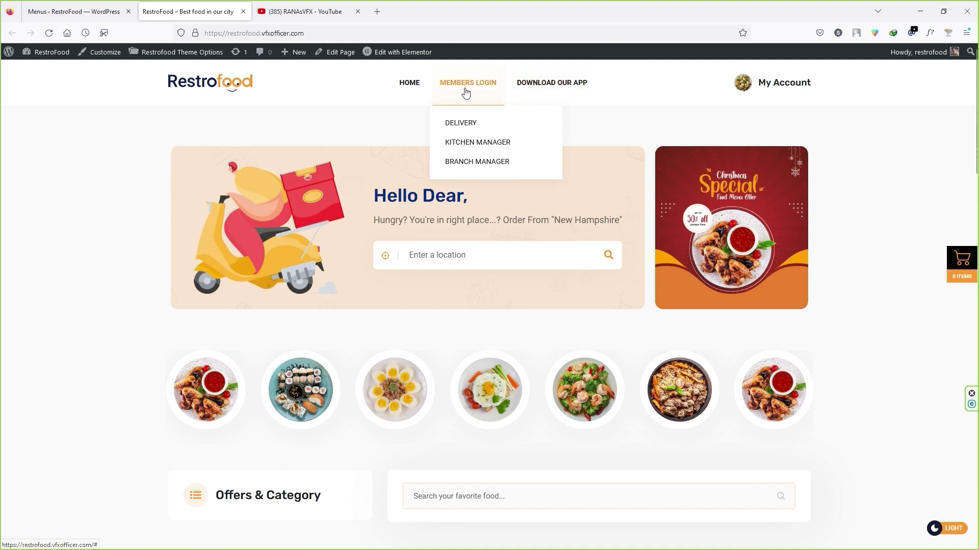
pyautogui.click(319, 34)
pyautogui.hotkey('ctrl', 'c')
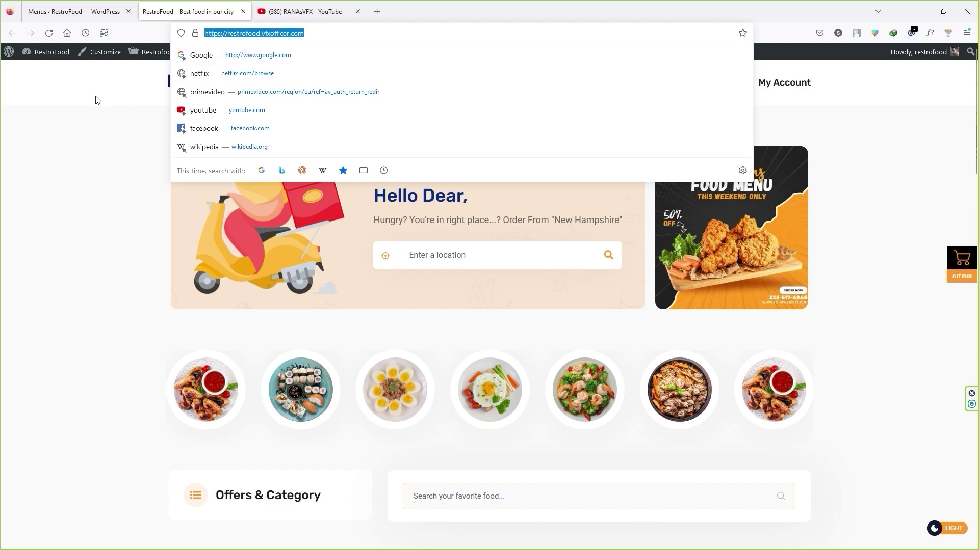
pyautogui.click(561, 93)
# In a private window, open Delivery and Kitchen Manager from the Members Login dropdown, then close it.
pyautogui.hotkey('ctrl', 'shift', 'p')
pyautogui.hotkey('ctrl', 'v')
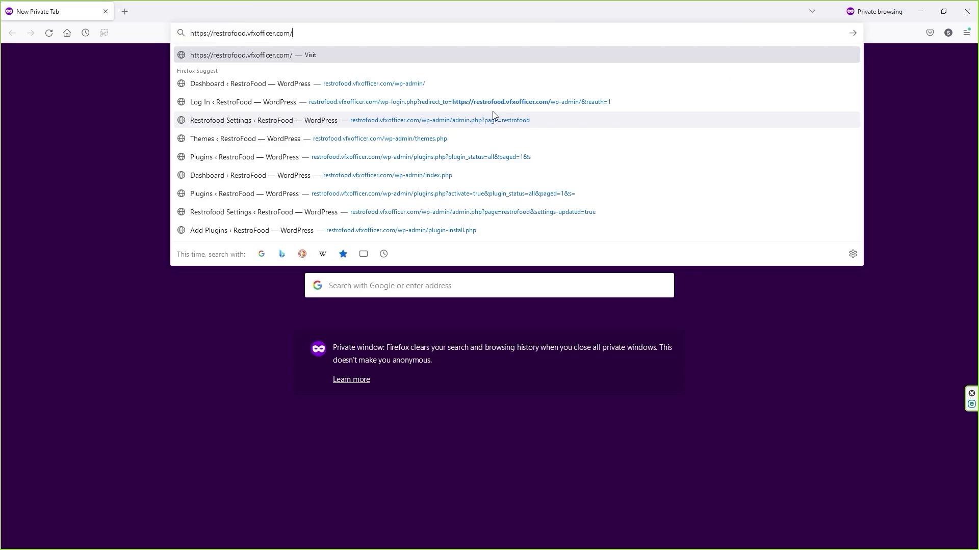
pyautogui.press('Return')
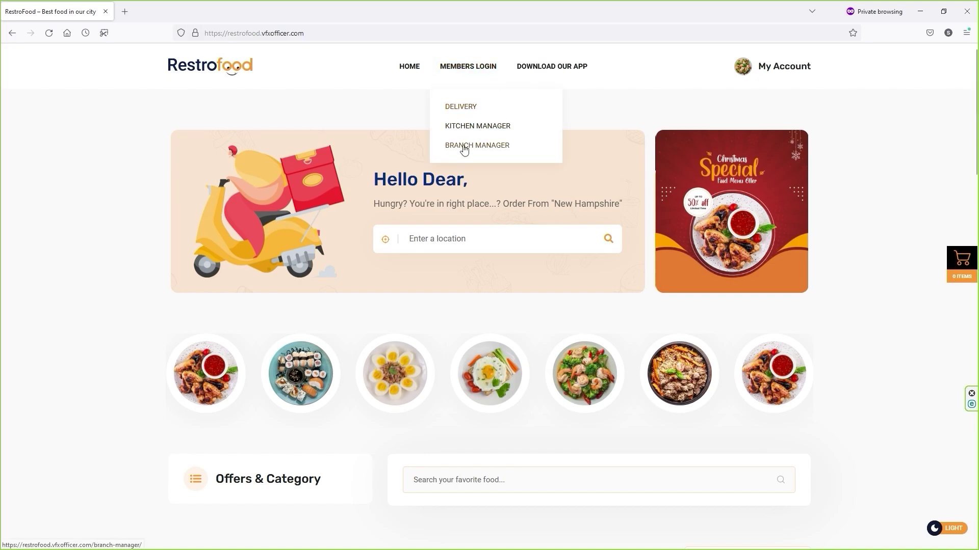
pyautogui.click(465, 107)
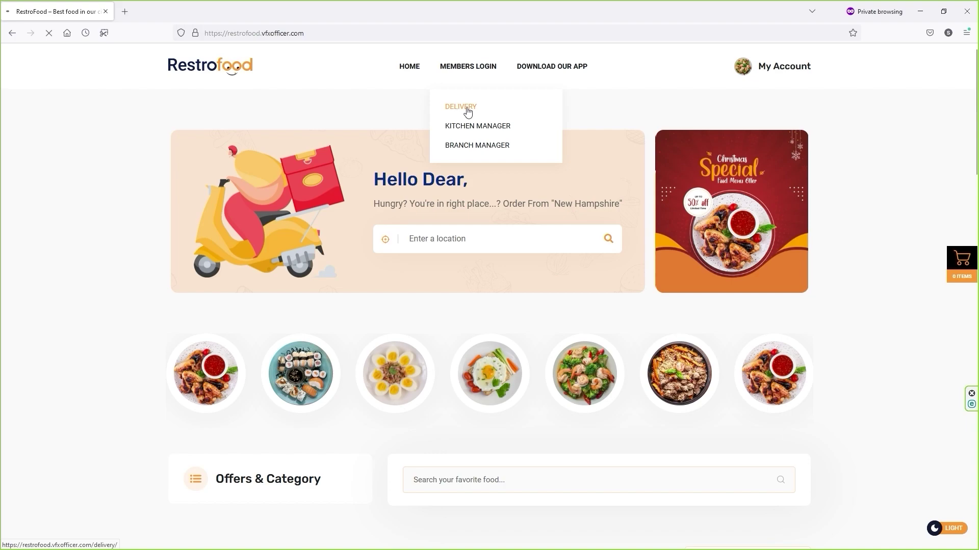
pyautogui.moveTo(477, 84)
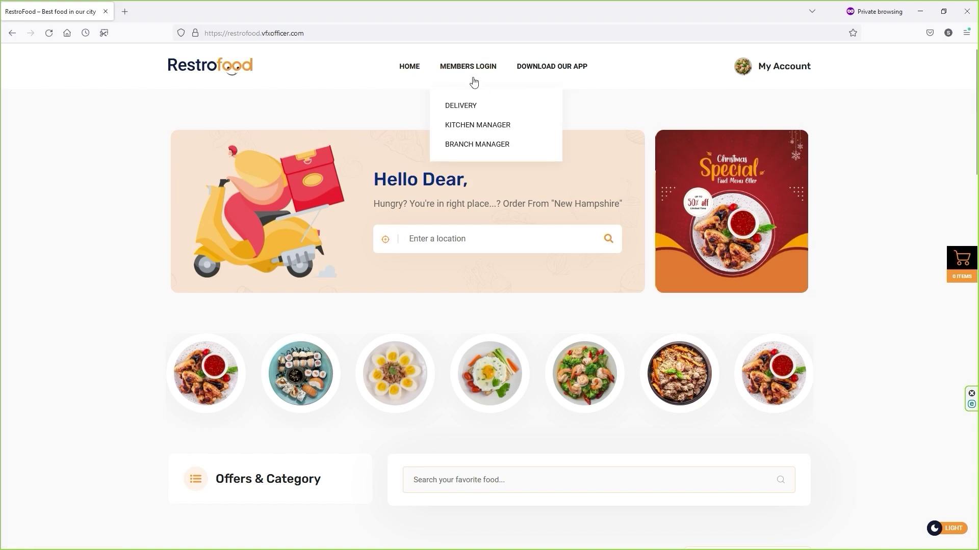
pyautogui.click(468, 127)
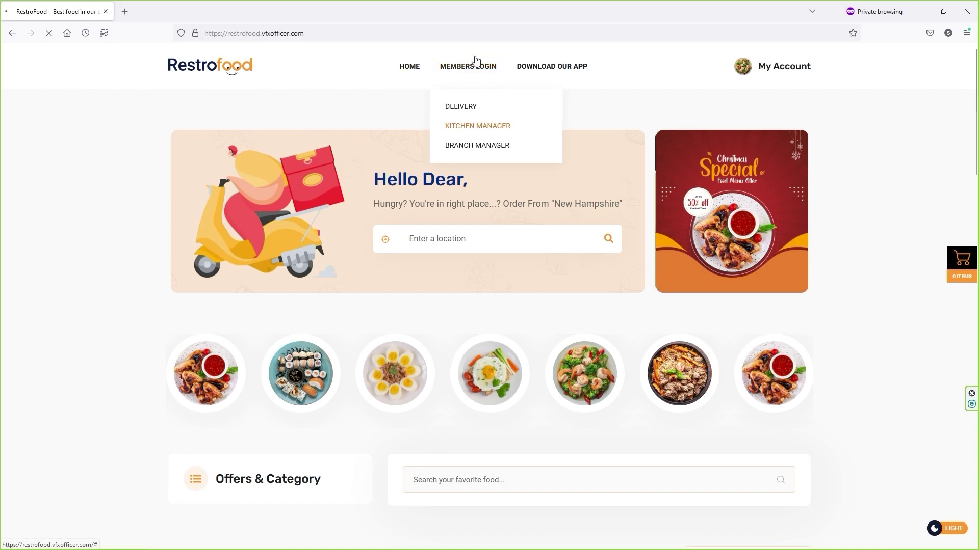
pyautogui.moveTo(461, 70)
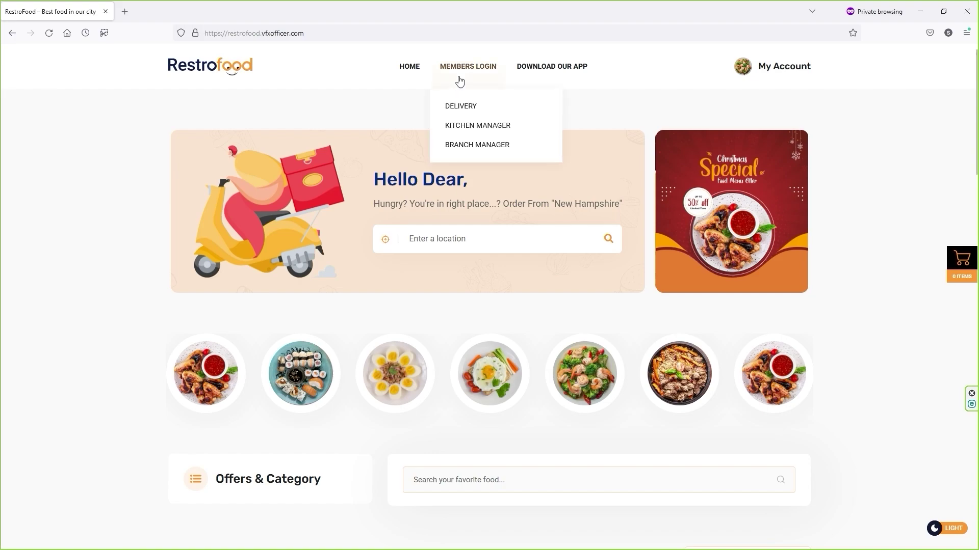
pyautogui.click(105, 11)
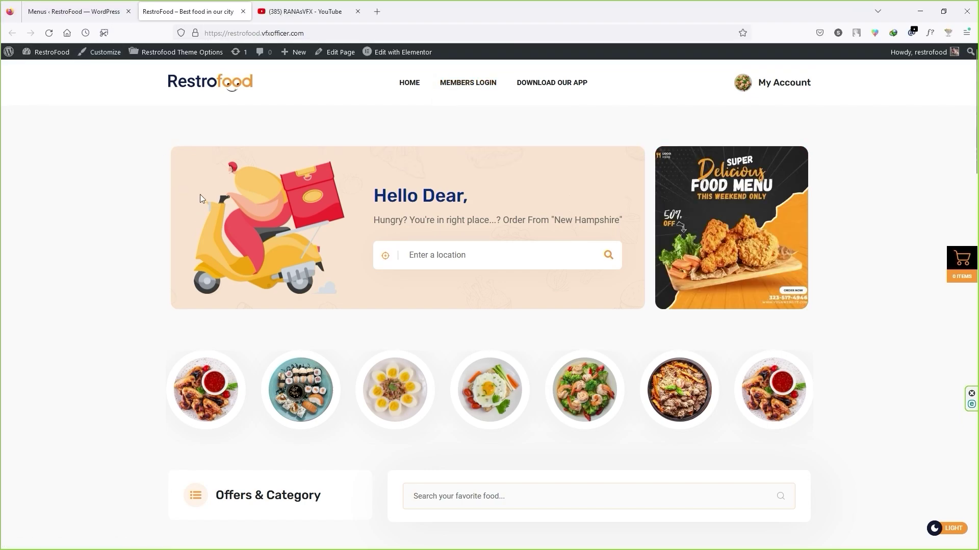
# Close the RestroFood storefront tab and go to Products > All Products in the admin.
pyautogui.click(84, 11)
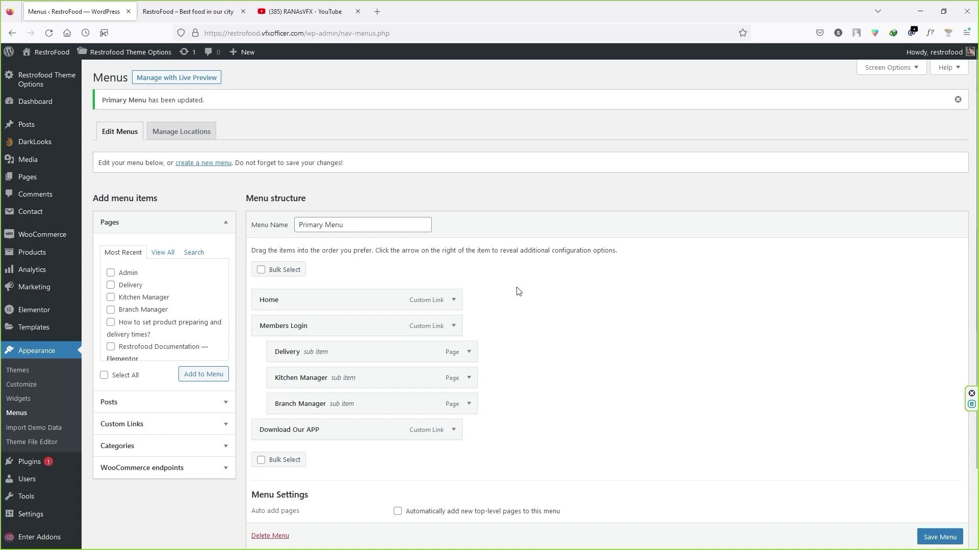
pyautogui.click(38, 103)
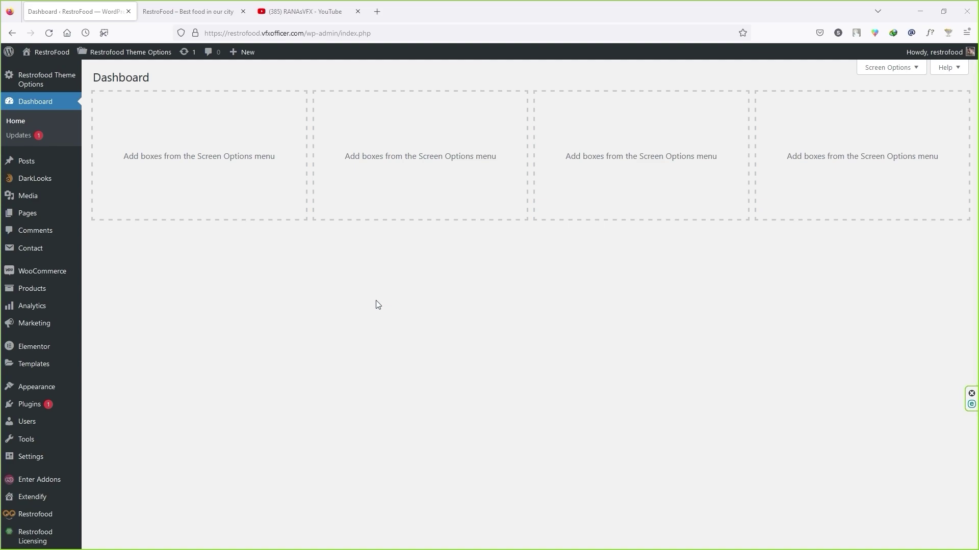
pyautogui.click(203, 12)
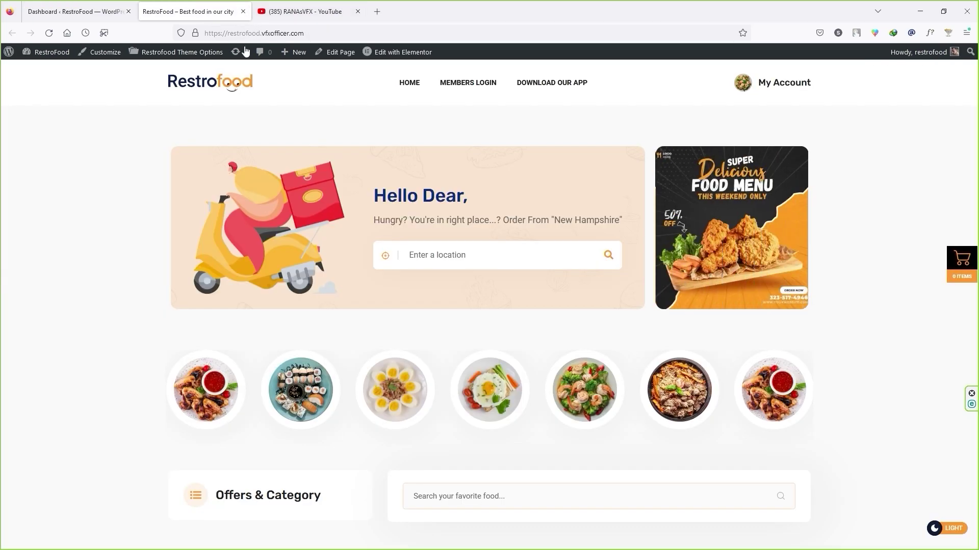
pyautogui.scroll(-9, 181, 271)
pyautogui.scroll(-4, 267, 342)
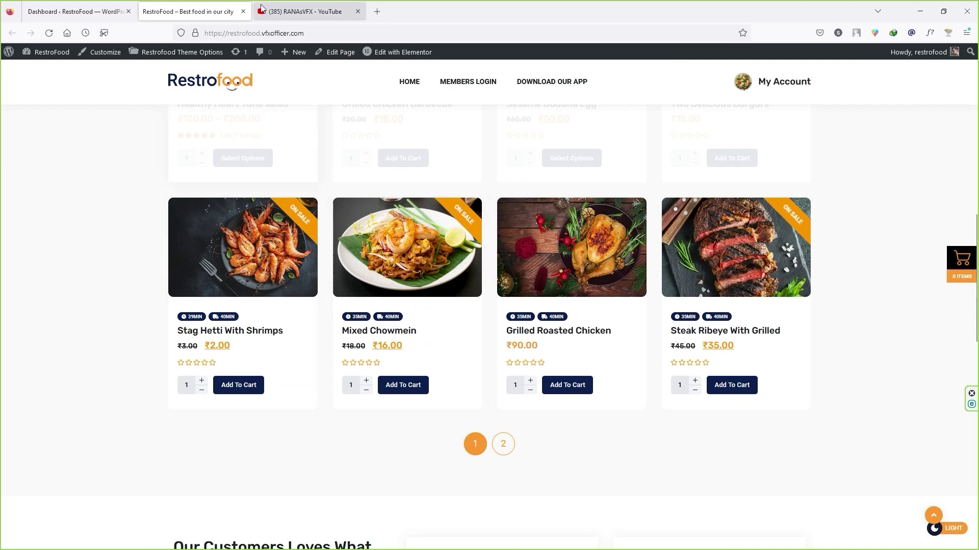
pyautogui.click(243, 11)
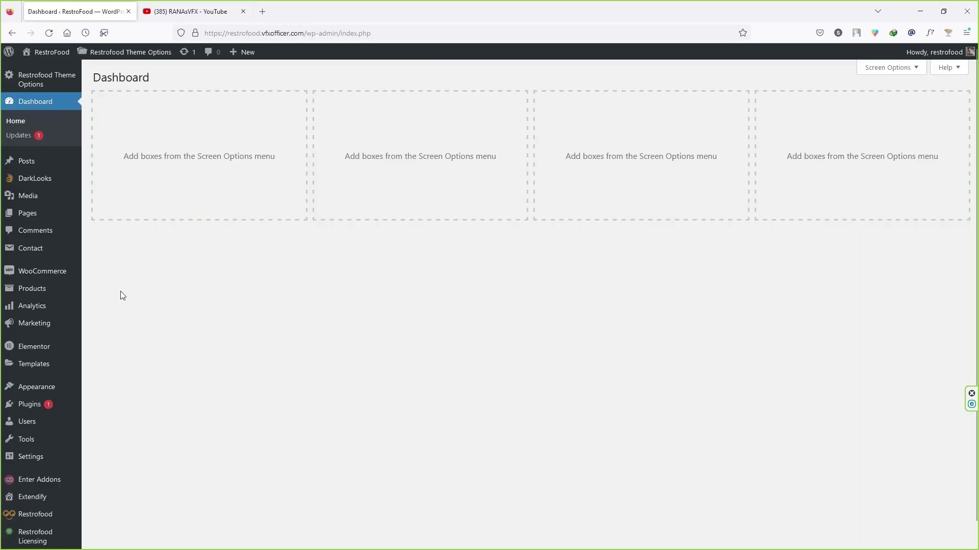
pyautogui.moveTo(33, 289)
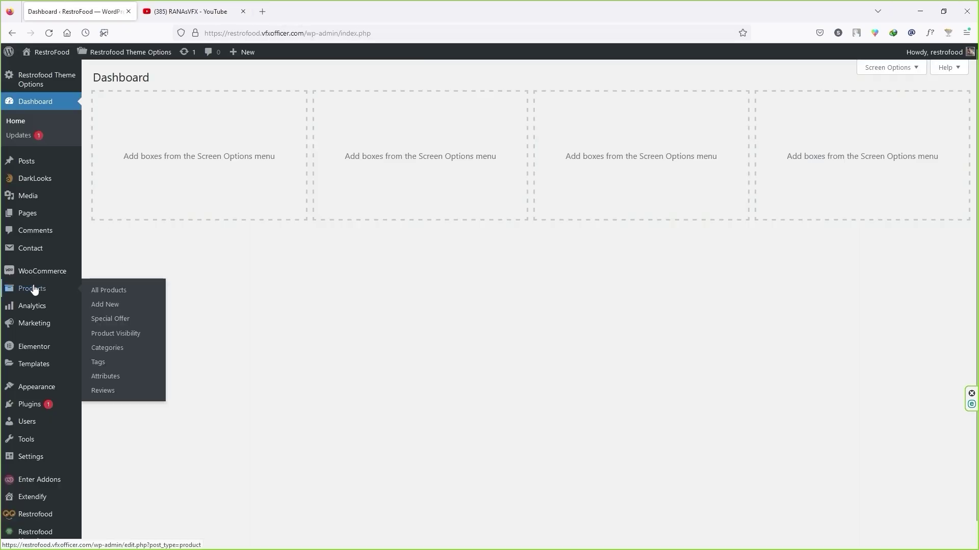
pyautogui.click(118, 294)
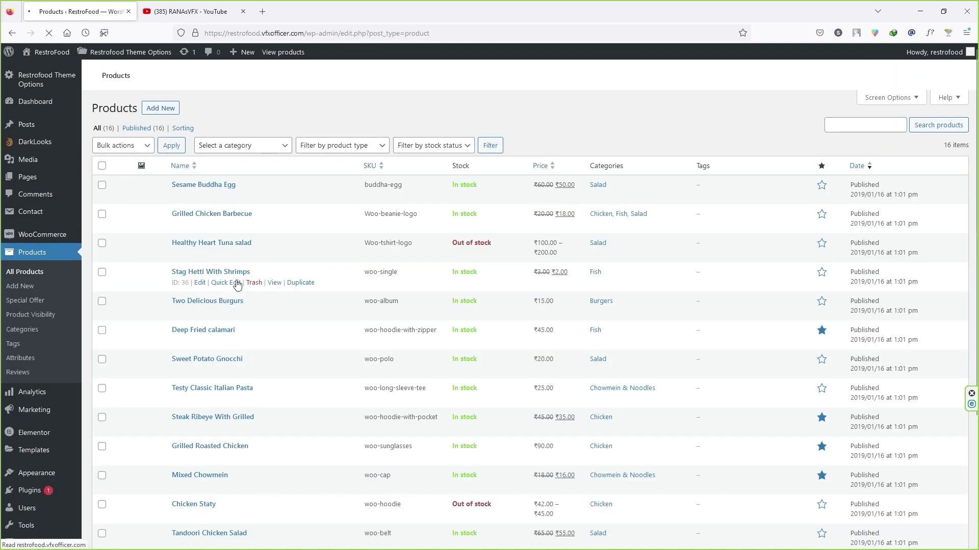
pyautogui.scroll(-5, 216, 377)
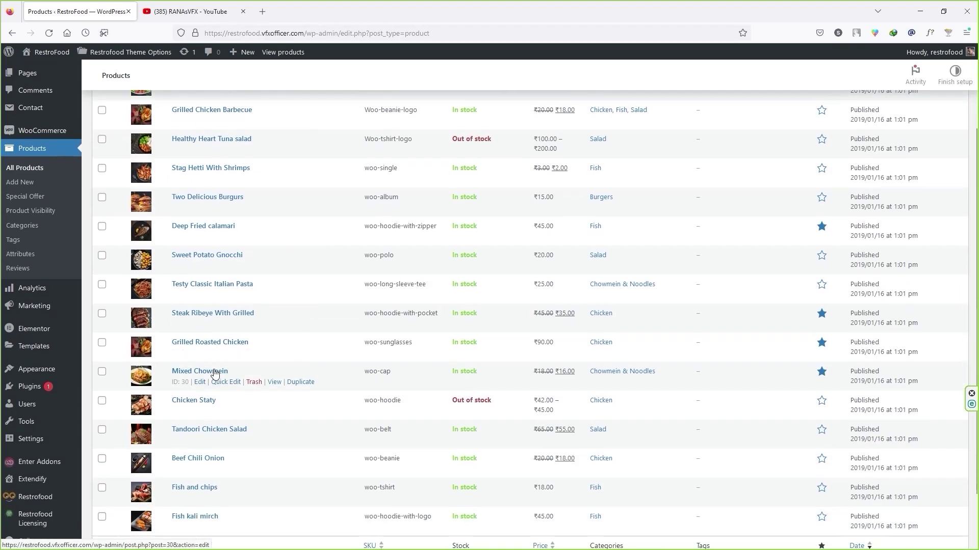
pyautogui.scroll(3, 214, 398)
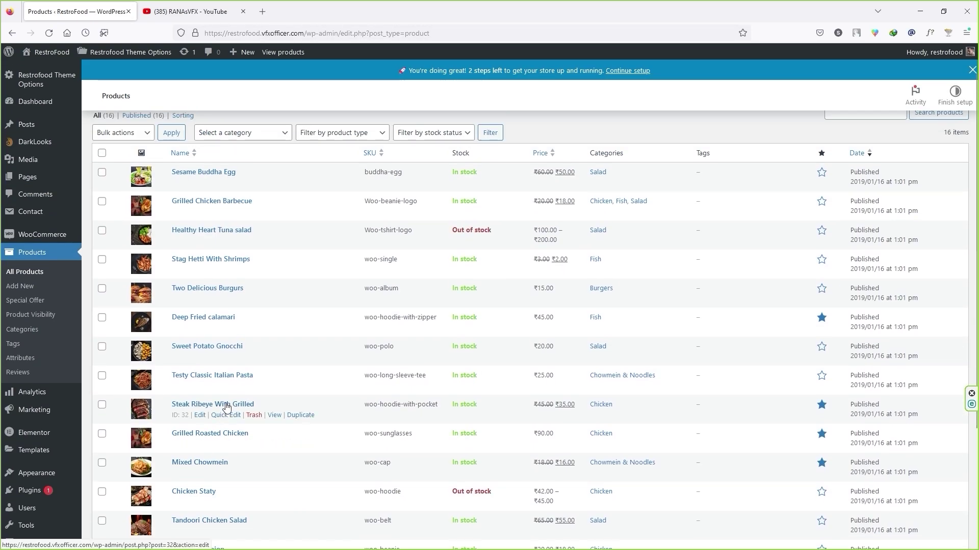
pyautogui.rightClick(274, 183)
pyautogui.click(283, 195)
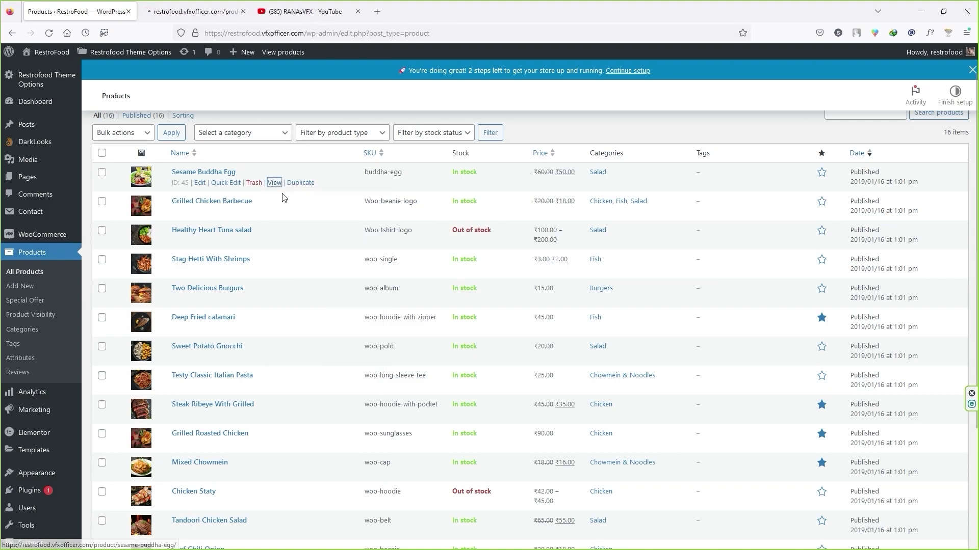
pyautogui.click(193, 4)
pyautogui.scroll(-5, 373, 289)
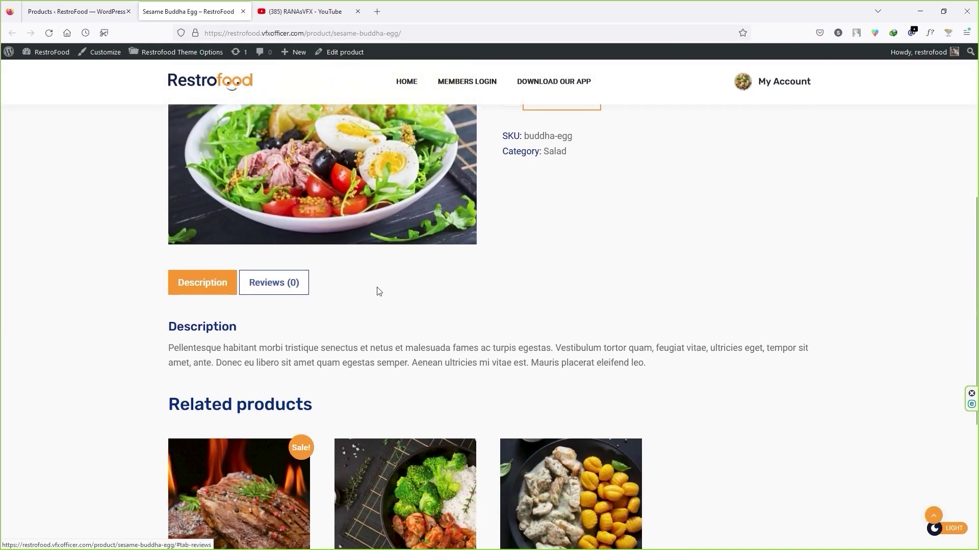
pyautogui.scroll(10, 400, 296)
pyautogui.scroll(-3, 575, 316)
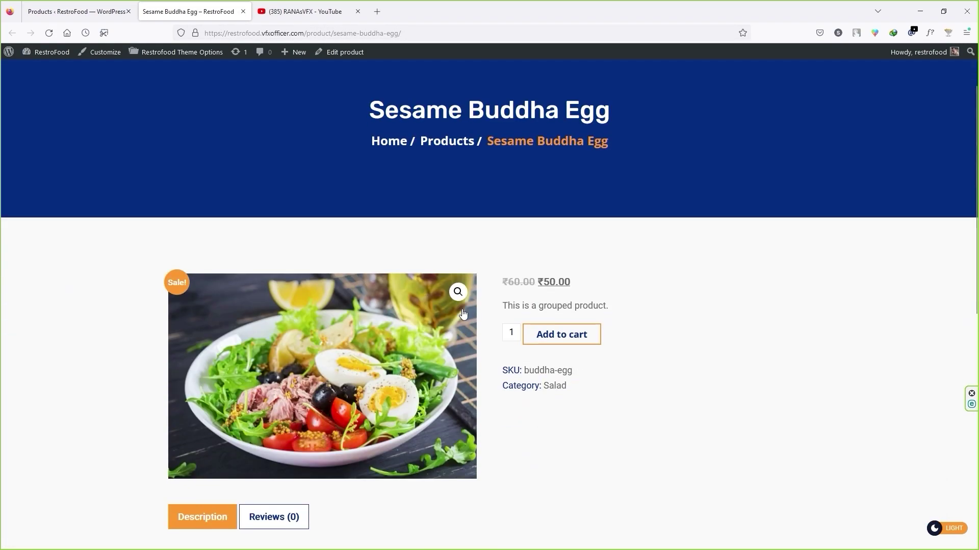
pyautogui.scroll(-2, 510, 365)
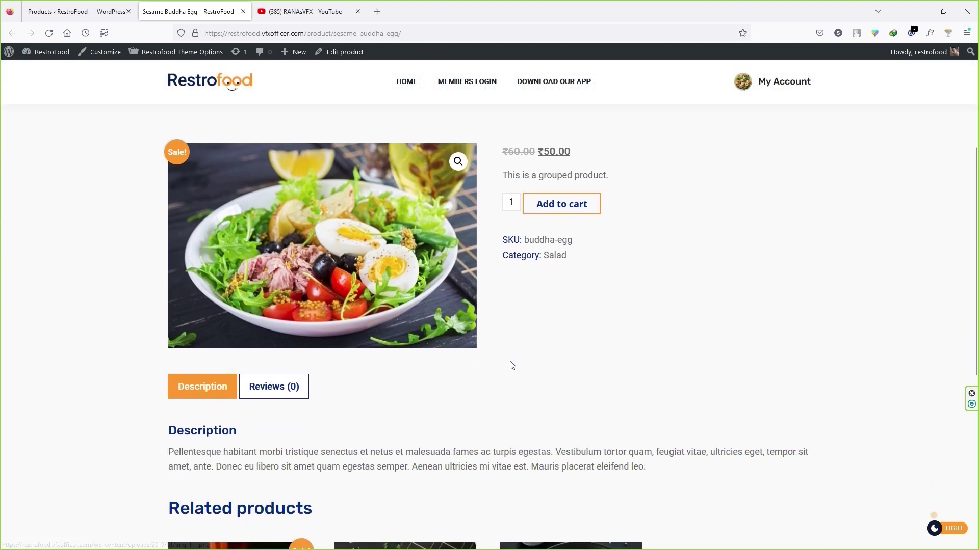
pyautogui.scroll(-5, 509, 365)
pyautogui.scroll(7, 596, 326)
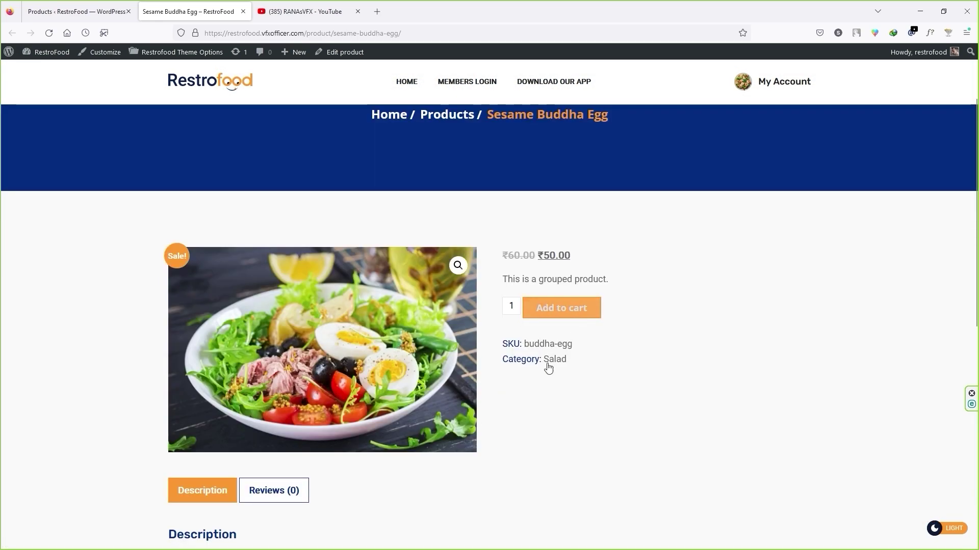
pyautogui.scroll(-6, 553, 361)
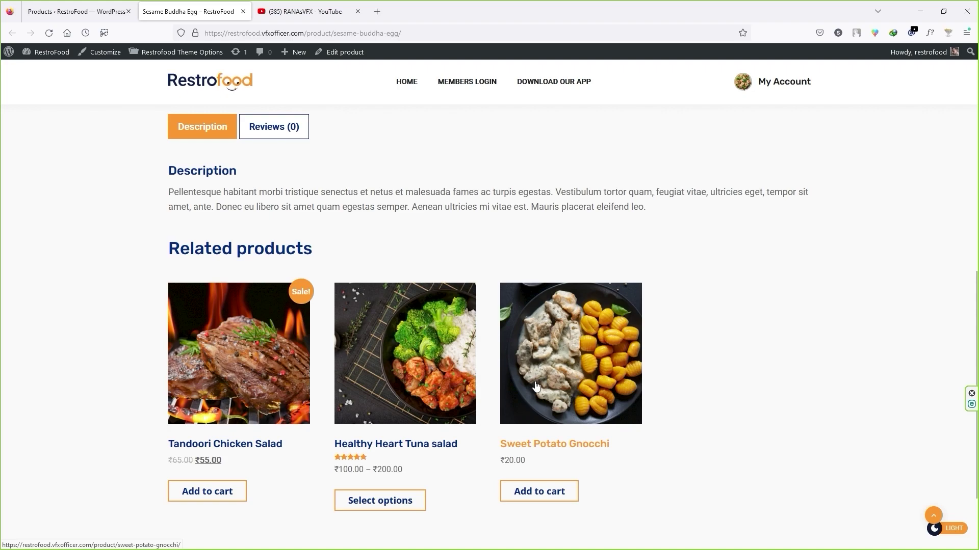
pyautogui.scroll(-2, 126, 304)
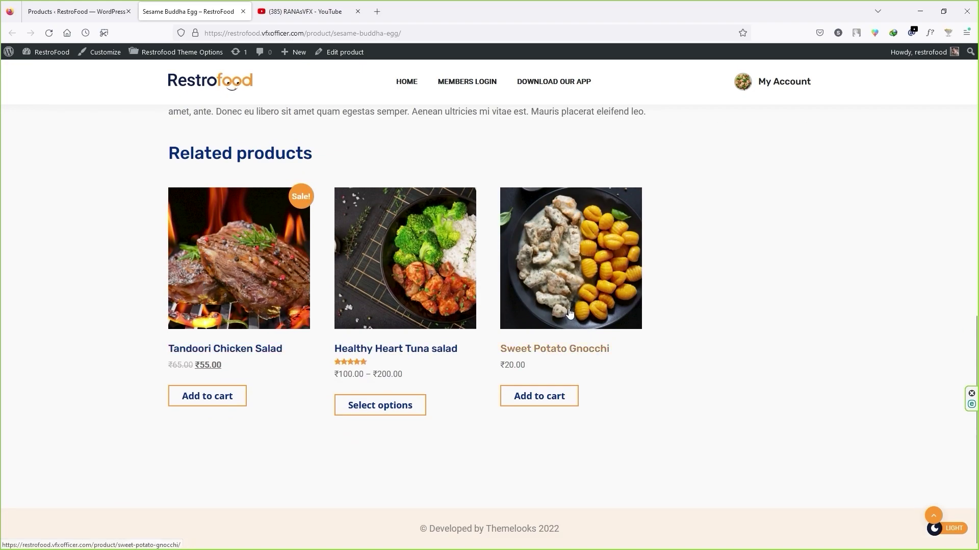
pyautogui.scroll(10, 227, 250)
pyautogui.click(243, 11)
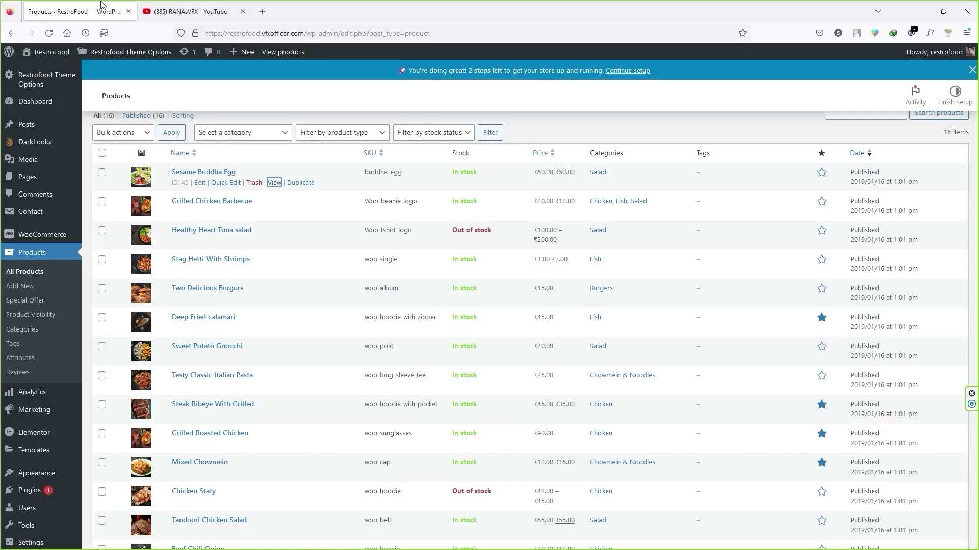
pyautogui.moveTo(36, 52)
pyautogui.middleClick(39, 71)
pyautogui.click(189, 11)
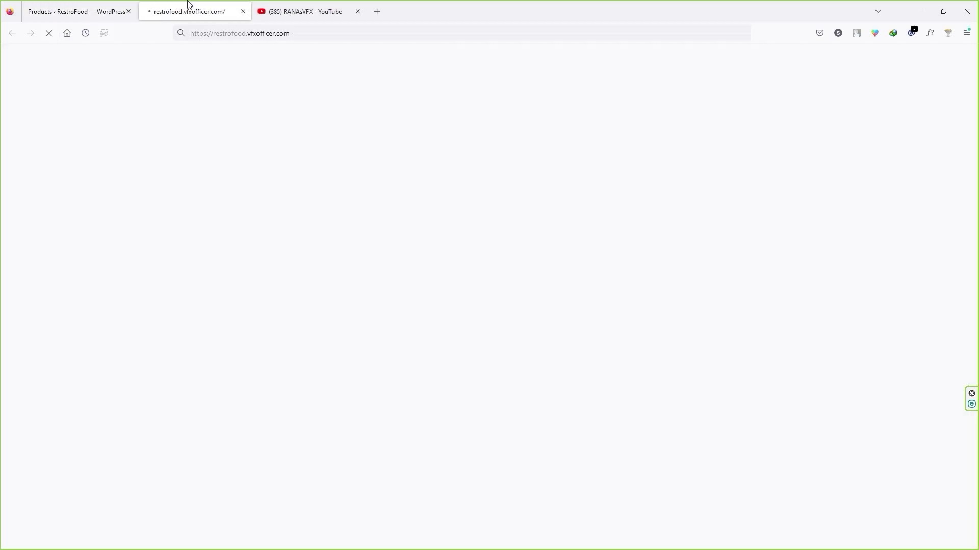
pyautogui.scroll(-15, 154, 322)
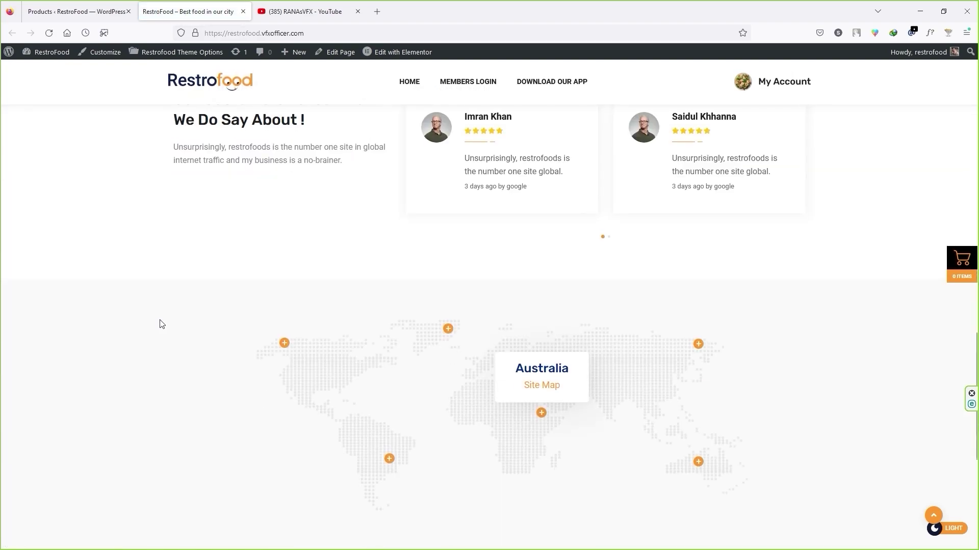
pyautogui.scroll(10, 286, 317)
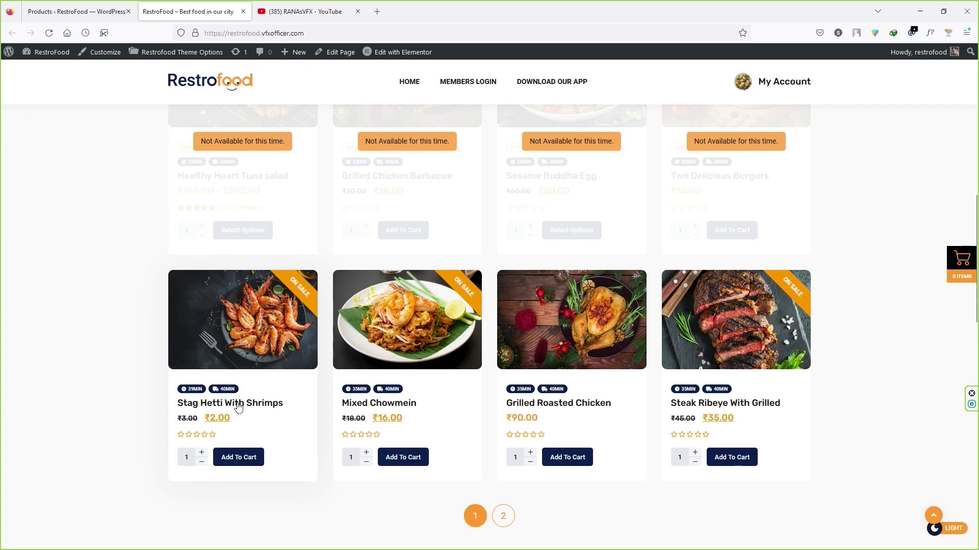
pyautogui.click(238, 405)
pyautogui.scroll(-2, 423, 340)
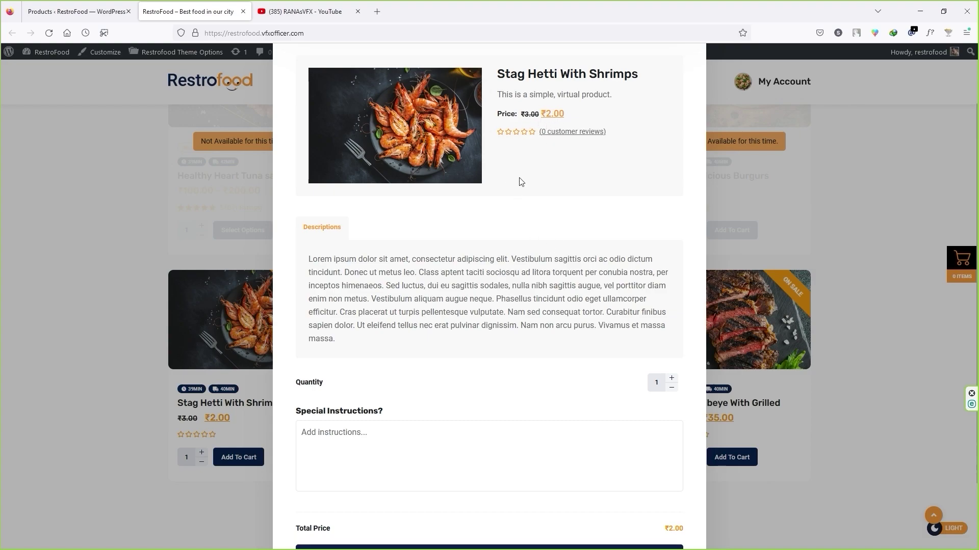
pyautogui.scroll(-3, 336, 291)
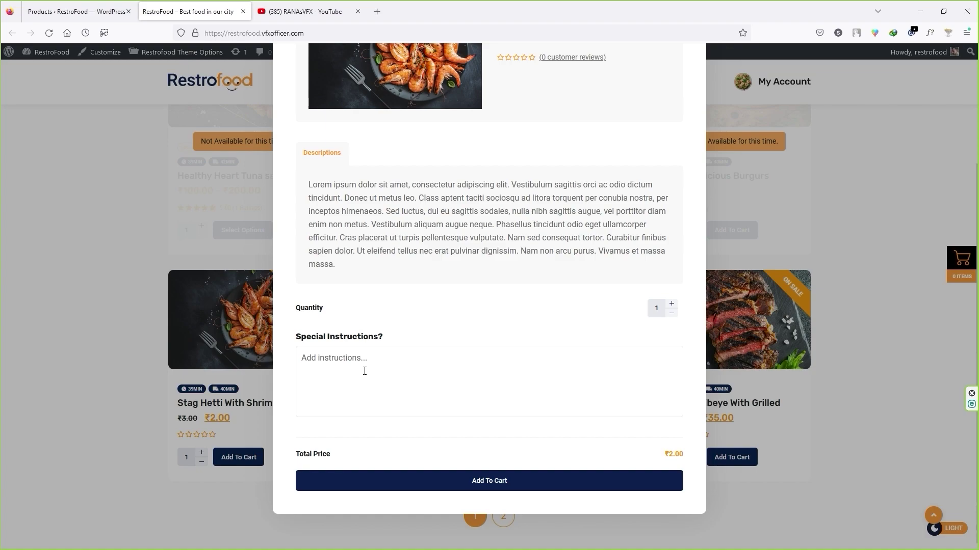
pyautogui.click(364, 371)
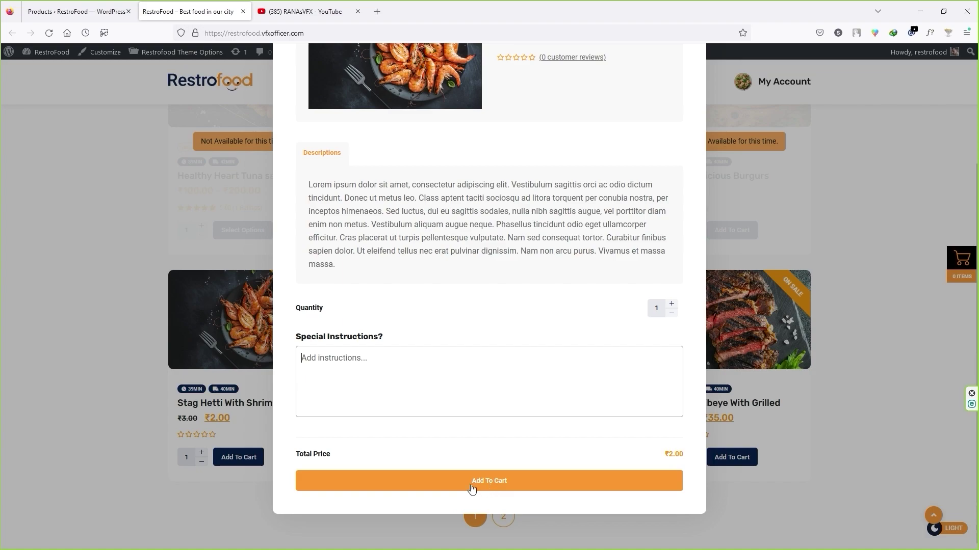
pyautogui.click(493, 484)
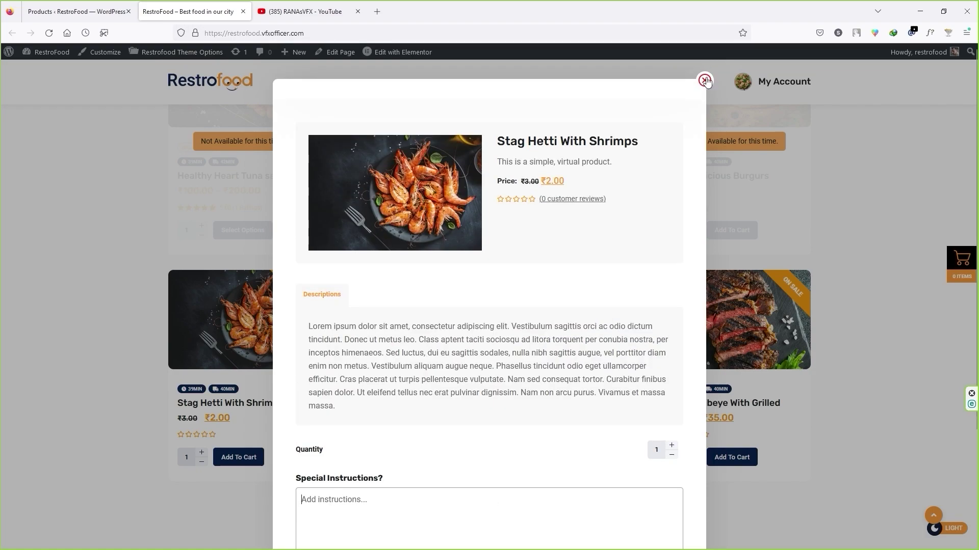
pyautogui.click(705, 81)
pyautogui.scroll(3, 394, 234)
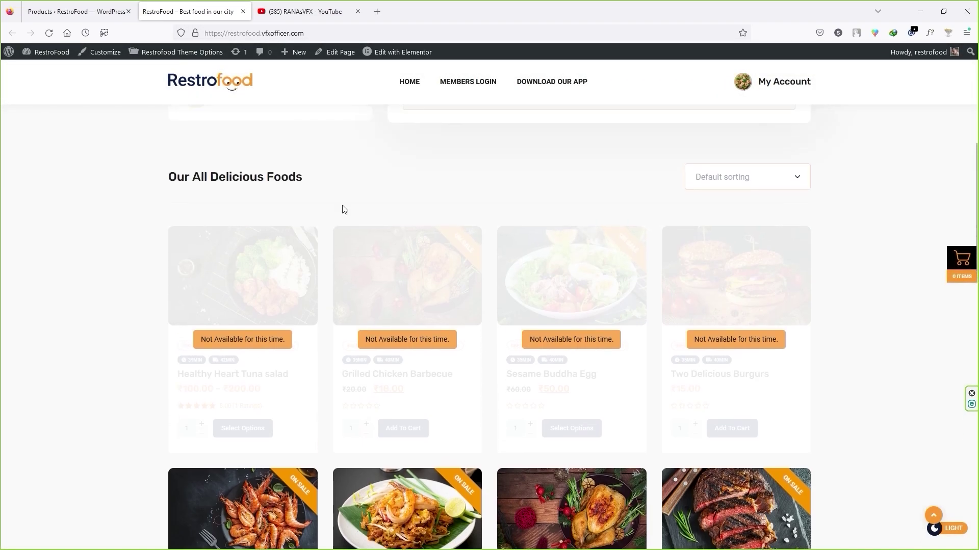
pyautogui.hotkey('ctrl', 'w')
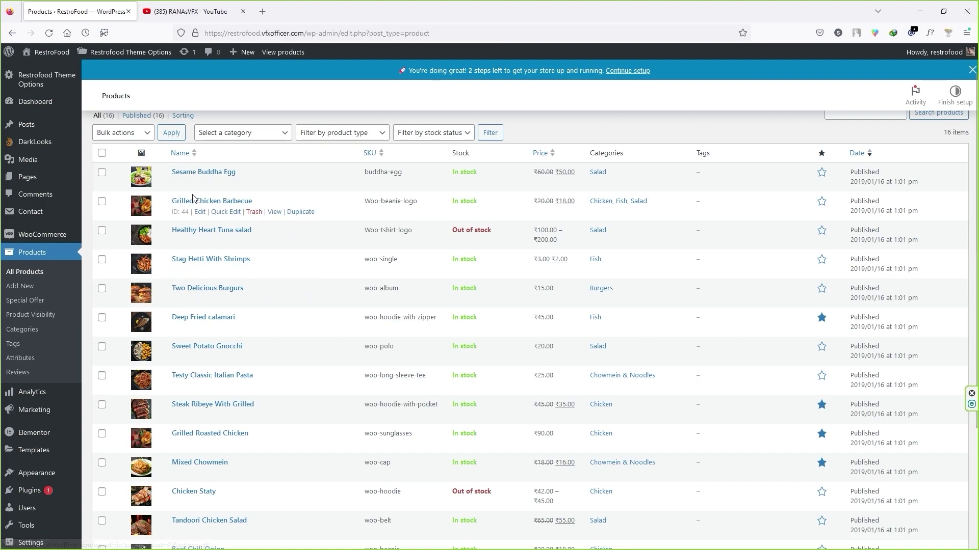
pyautogui.scroll(-3, 105, 387)
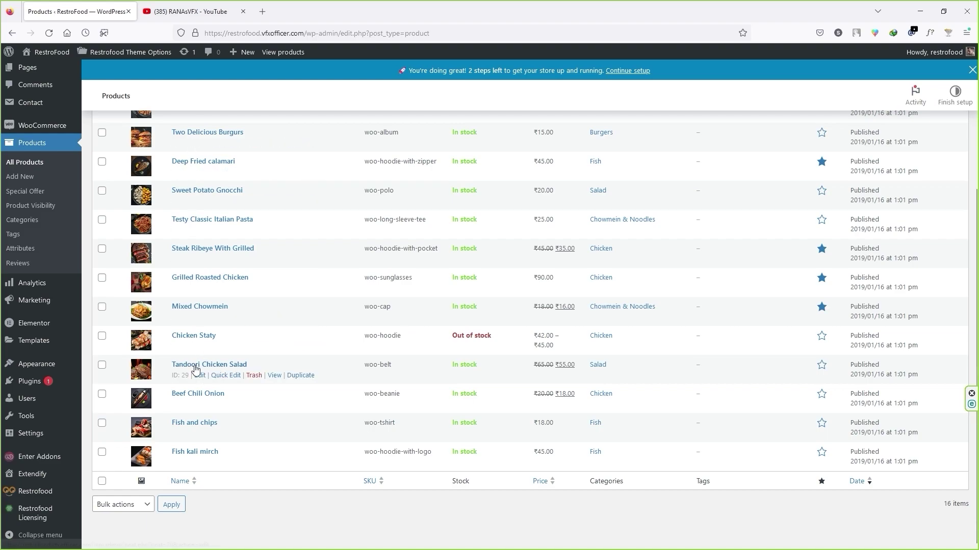
pyautogui.scroll(4, 195, 368)
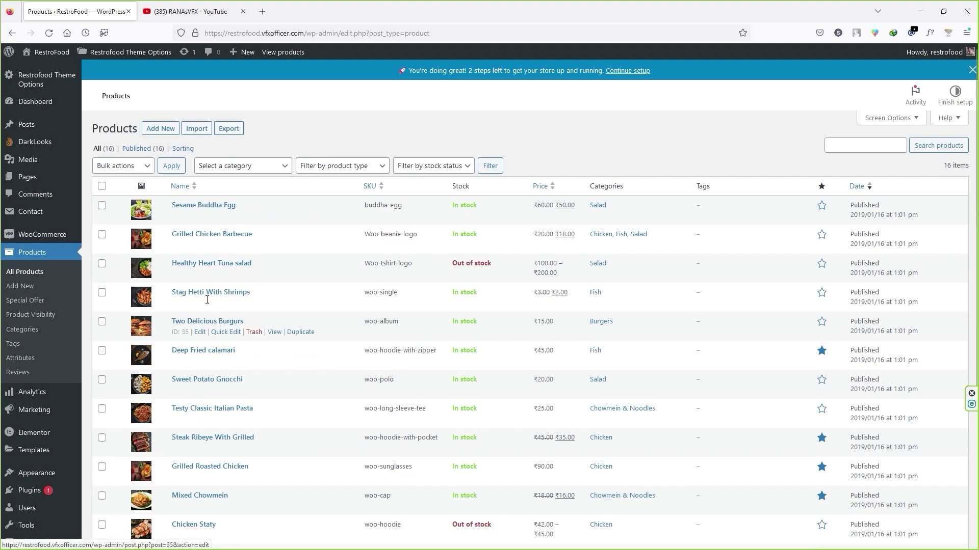
pyautogui.click(102, 187)
pyautogui.scroll(-5, 102, 332)
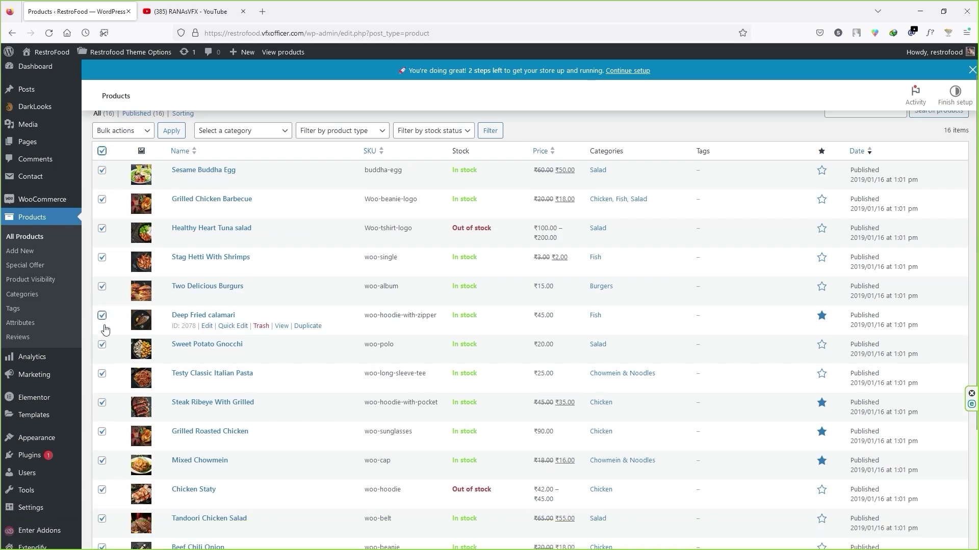
pyautogui.scroll(5, 109, 278)
pyautogui.click(122, 166)
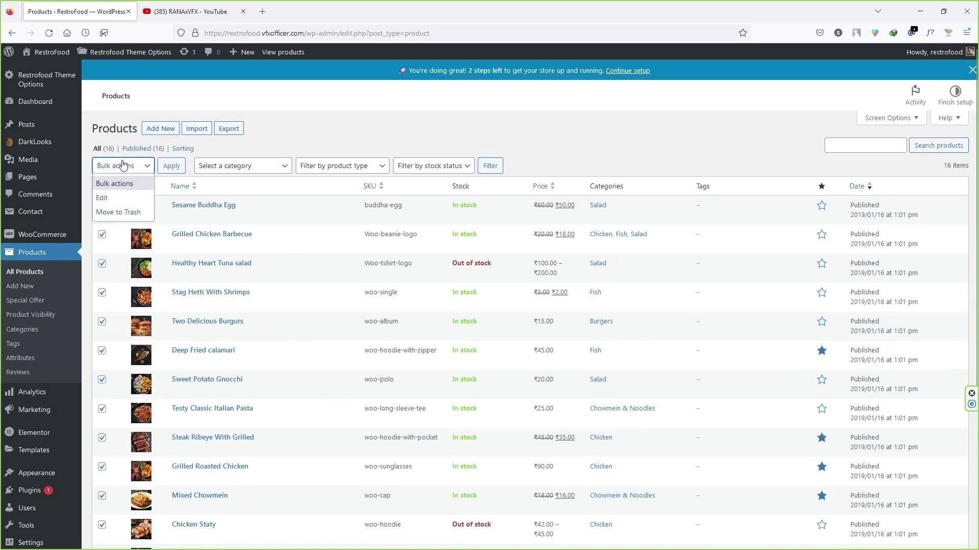
pyautogui.click(117, 213)
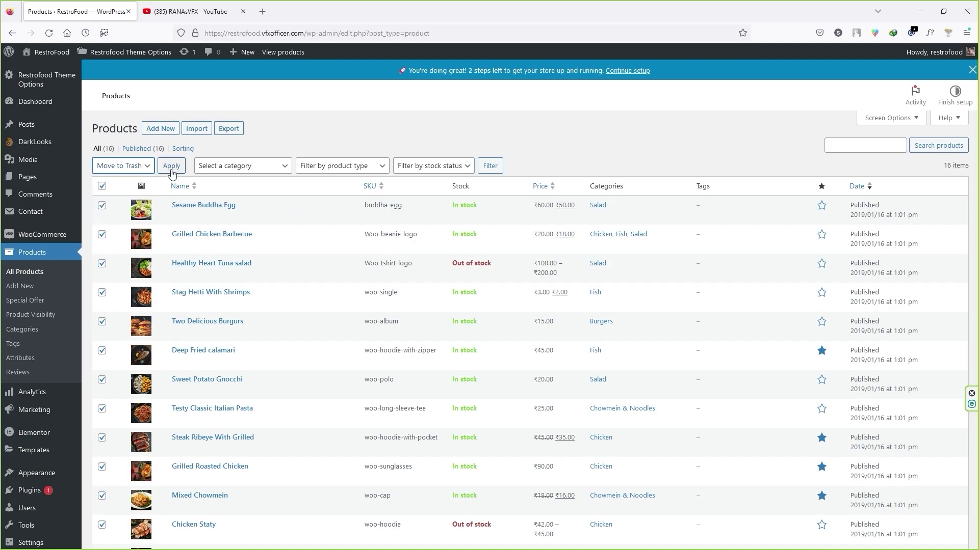
pyautogui.click(102, 187)
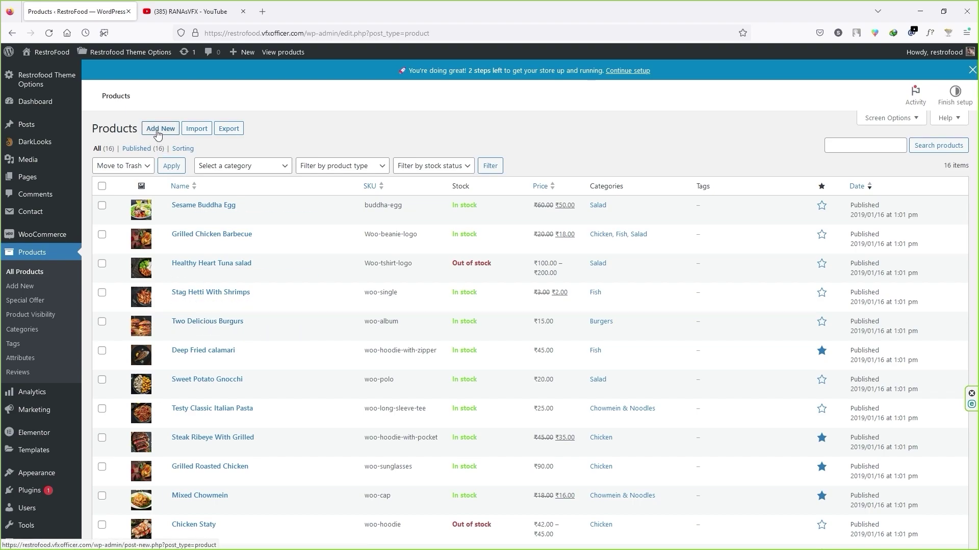
# Add a new product titled 'Italian Pizza', correcting the lowercase p to a capital.
pyautogui.click(158, 129)
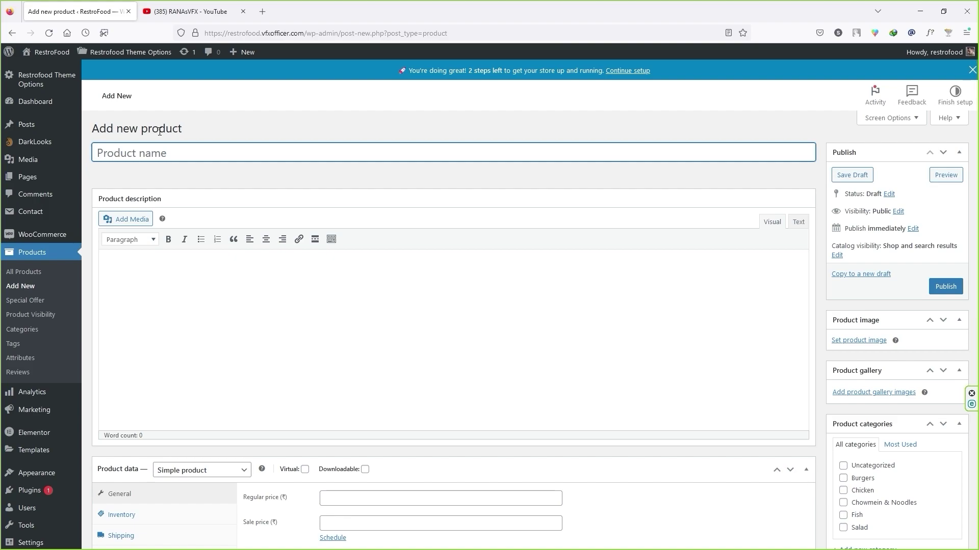
pyautogui.write('Italian pizza')
pyautogui.scroll(-3, 163, 295)
pyautogui.scroll(3, 157, 210)
pyautogui.click(147, 283)
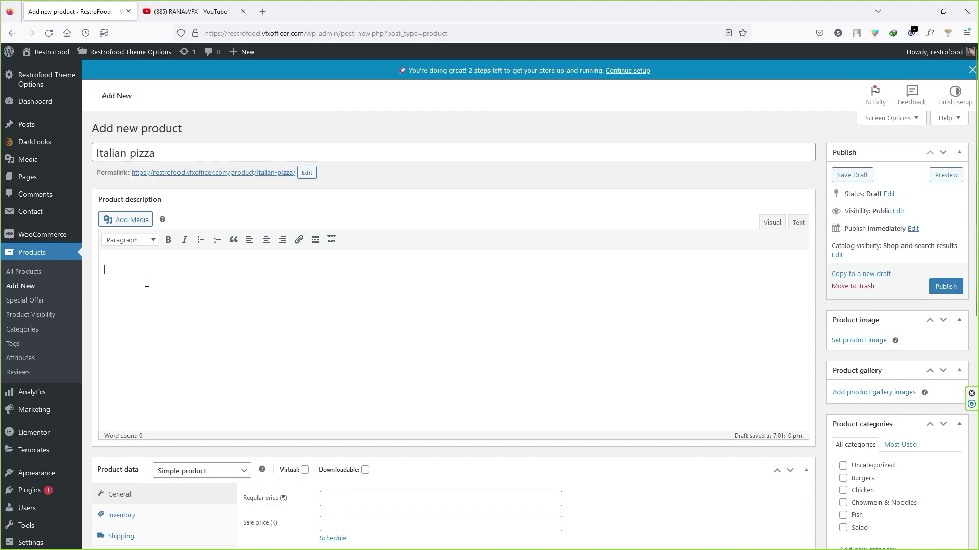
pyautogui.click(136, 153)
pyautogui.press('BackSpace')
pyautogui.write('P')
pyautogui.click(184, 278)
pyautogui.click(263, 12)
# Ask ChatGPT for a short Italian pizza description and copy the reply's first two paragraphs.
pyautogui.write('chat.openai.com/')
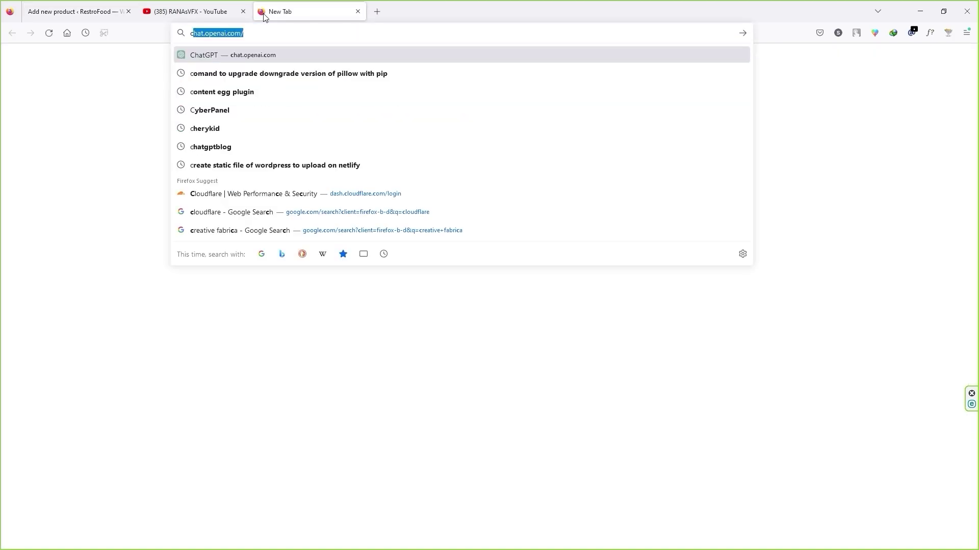
pyautogui.press('Return')
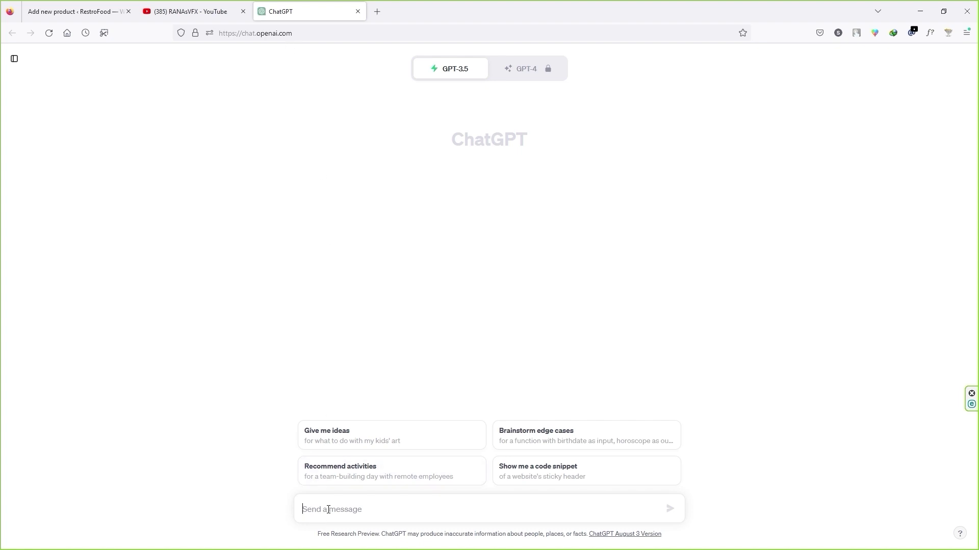
pyautogui.write('write me a short descritpion abou')
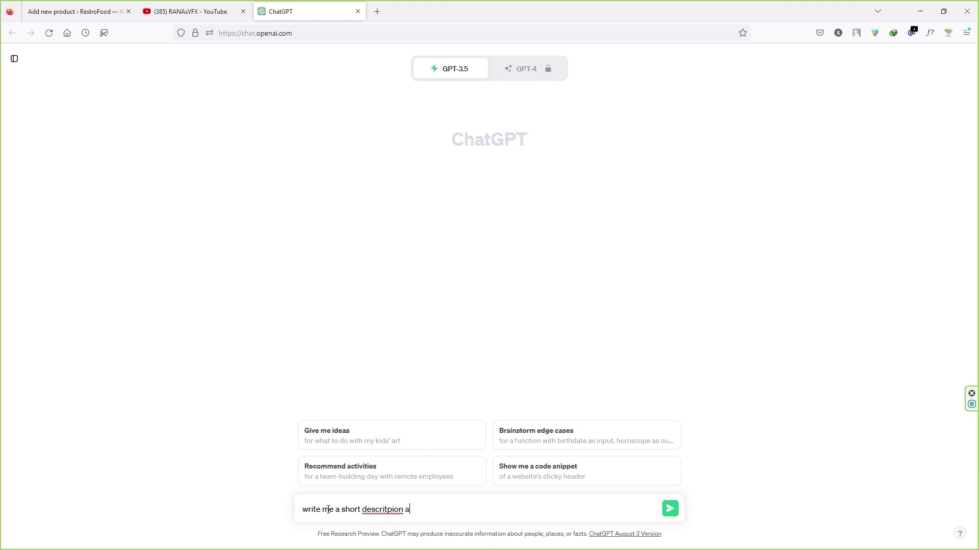
pyautogui.write('t')
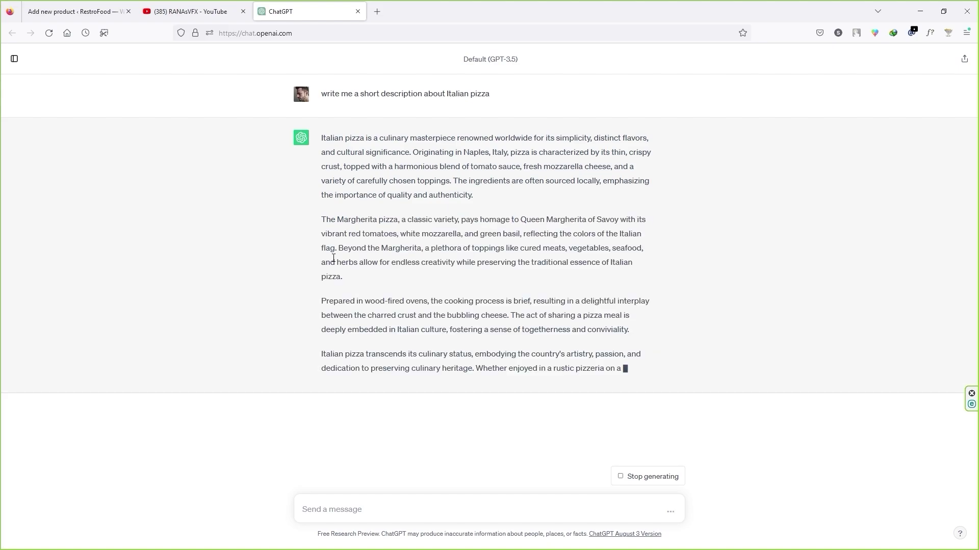
pyautogui.moveTo(344, 279); pyautogui.dragTo(343, 137)
pyautogui.rightClick(342, 136)
pyautogui.click(356, 153)
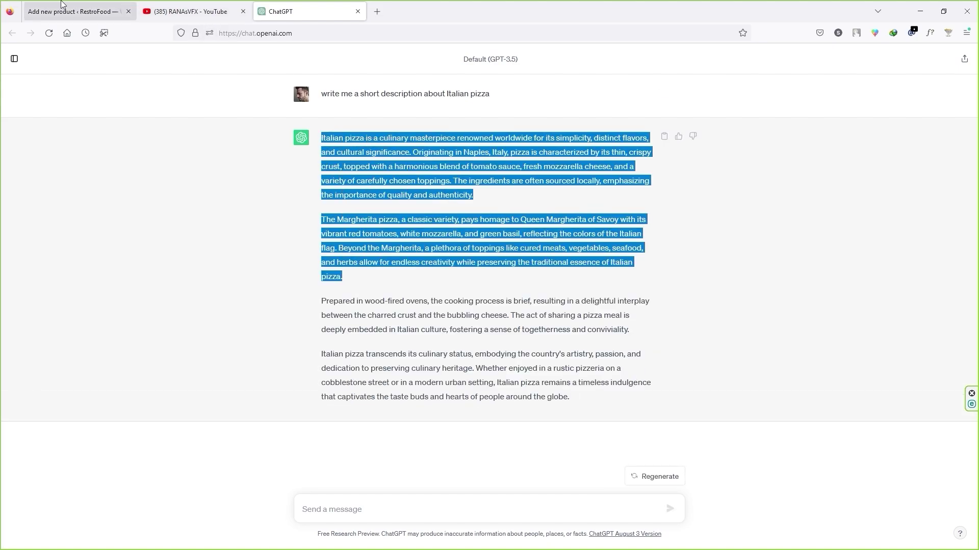
pyautogui.click(76, 12)
# Paste the copied pizza paragraphs into the product description and keep the type as Simple product.
pyautogui.hotkey('ctrl', 'v')
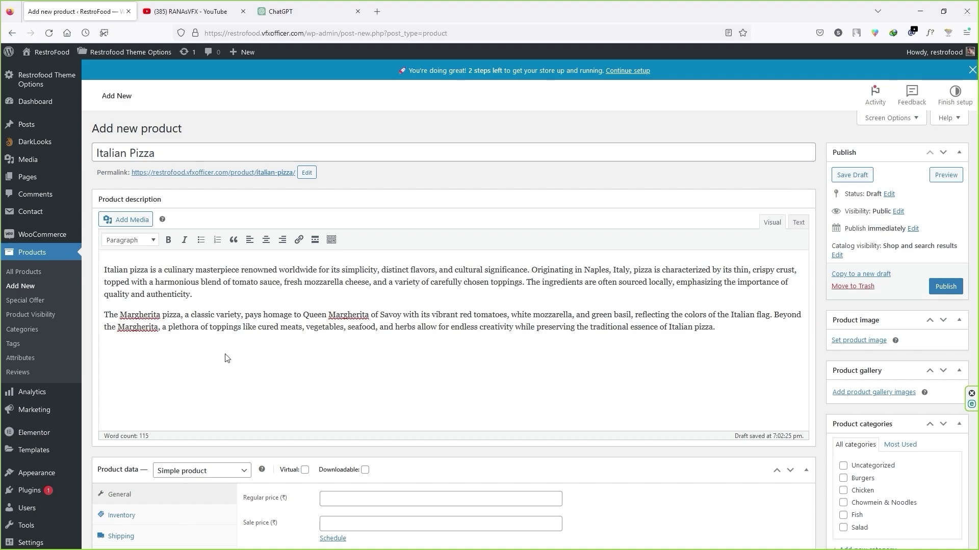
pyautogui.scroll(-3, 227, 359)
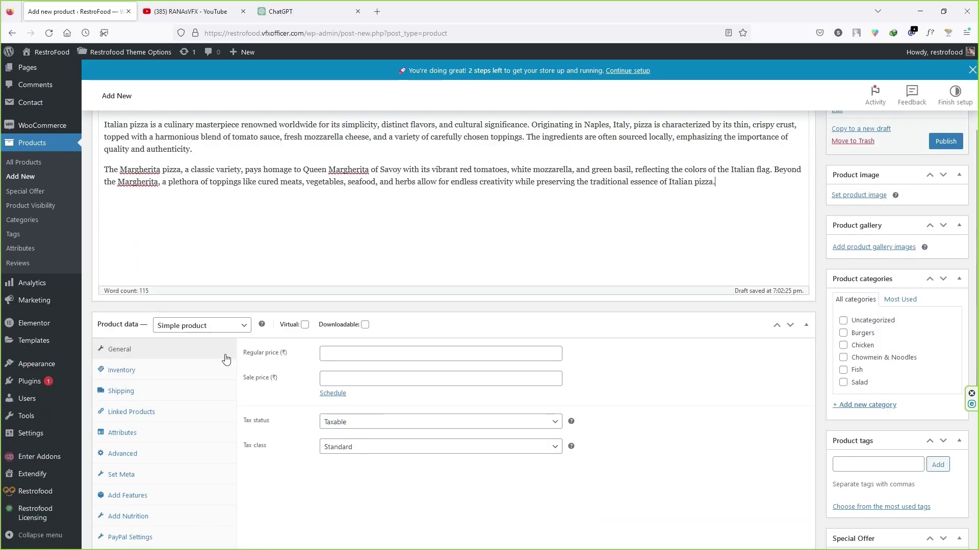
pyautogui.scroll(-2, 226, 357)
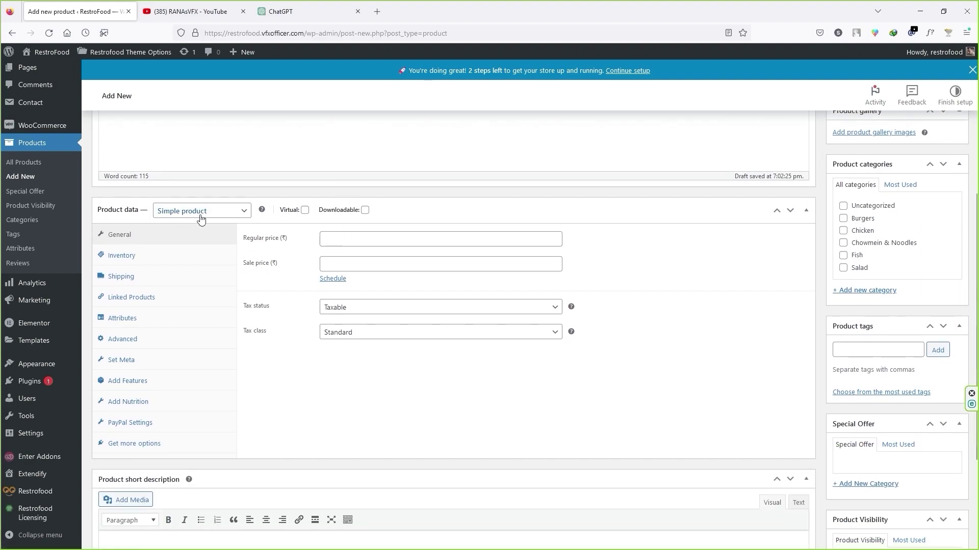
pyautogui.click(177, 213)
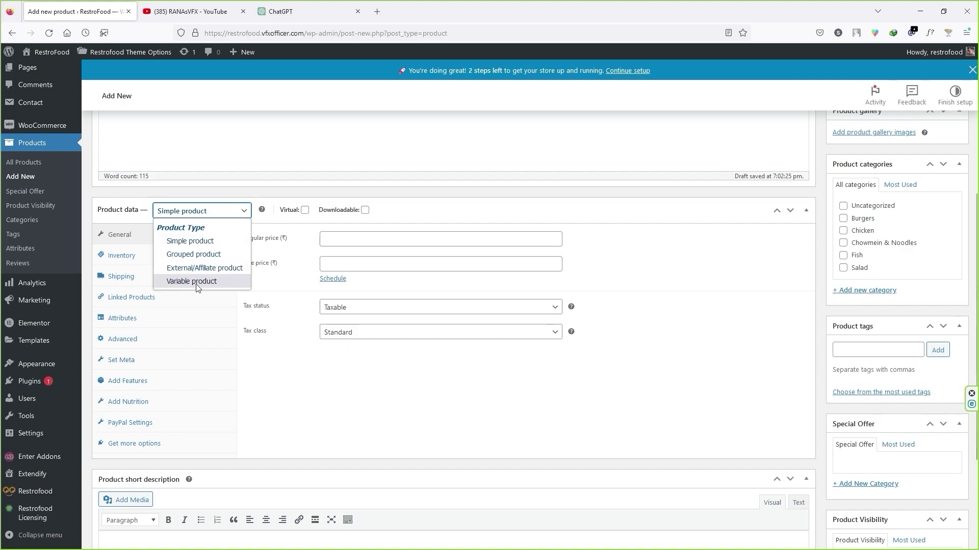
pyautogui.click(209, 245)
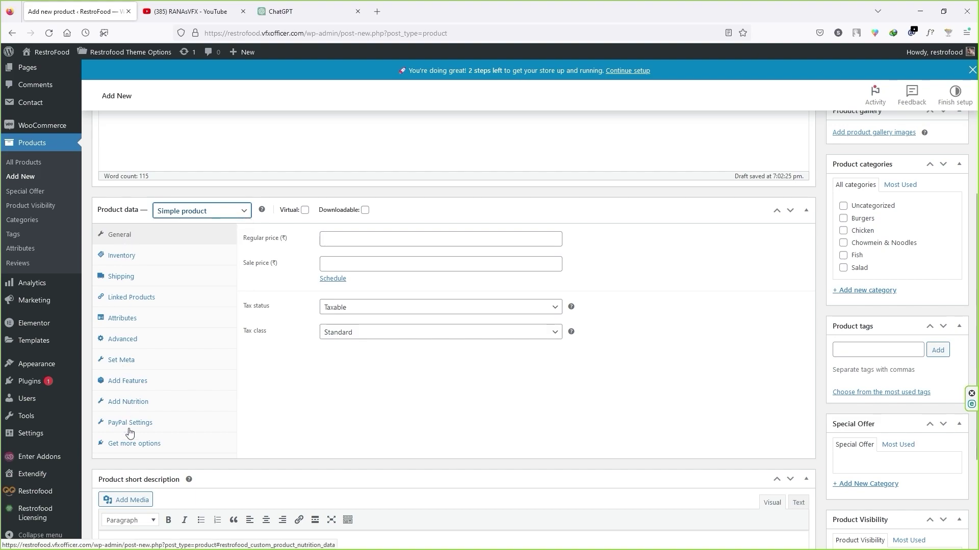
# Enter a regular price of 300 and a sale price of 250.
pyautogui.click(371, 242)
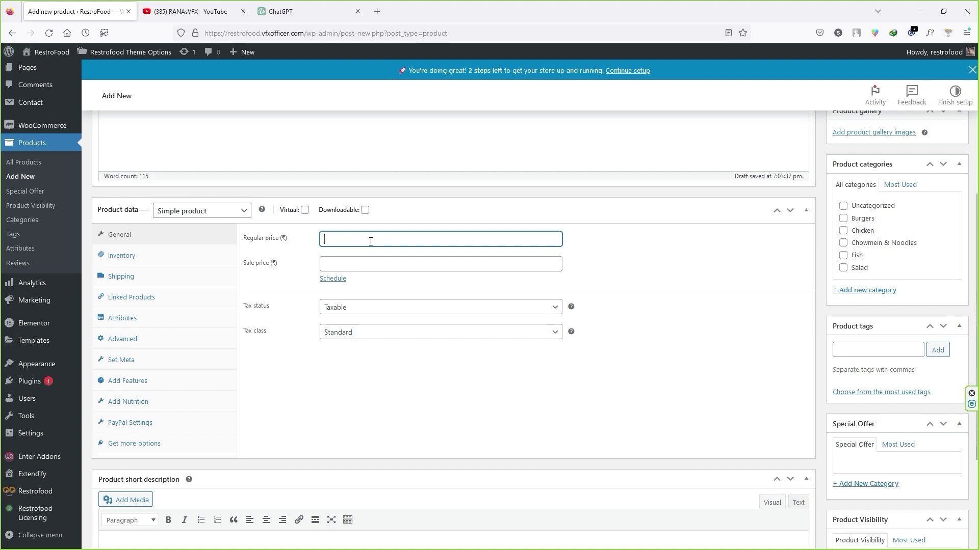
pyautogui.write('300')
pyautogui.click(359, 264)
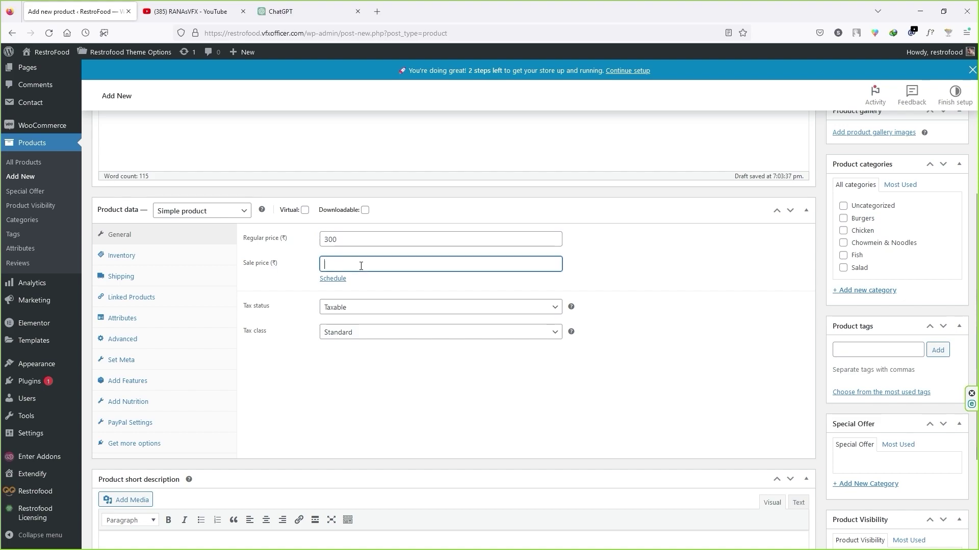
pyautogui.write('250')
pyautogui.click(352, 277)
# Keep the tax status Taxable and set the tax class to GST 5%.
pyautogui.click(349, 314)
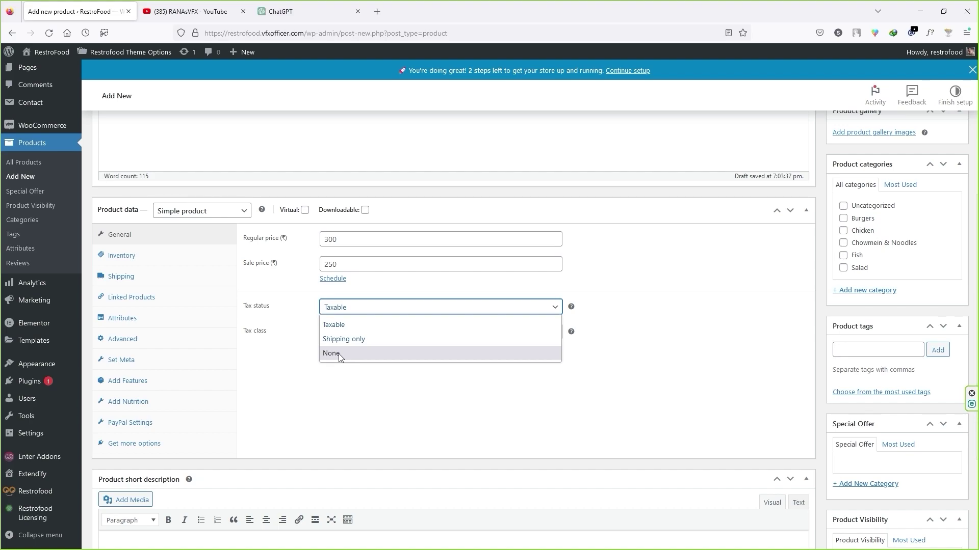
pyautogui.click(274, 366)
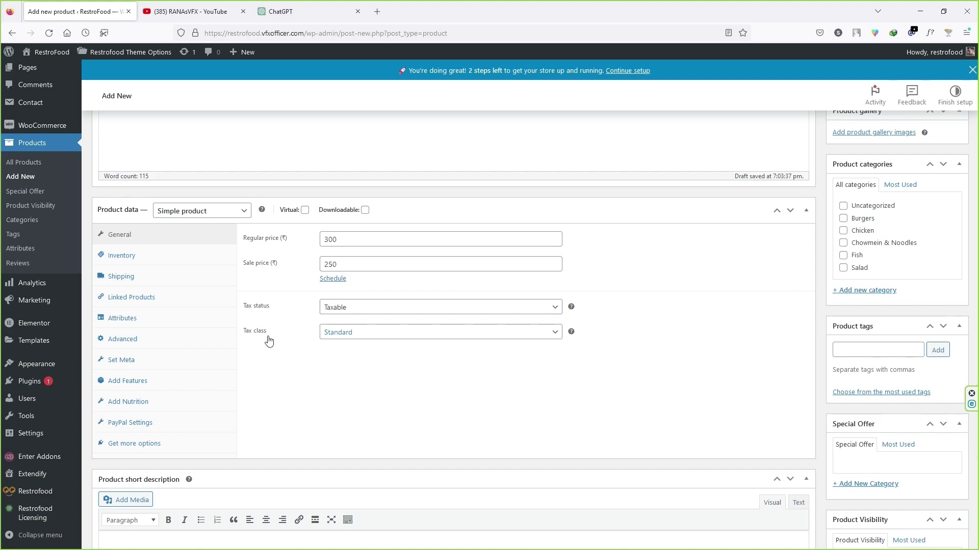
pyautogui.click(361, 334)
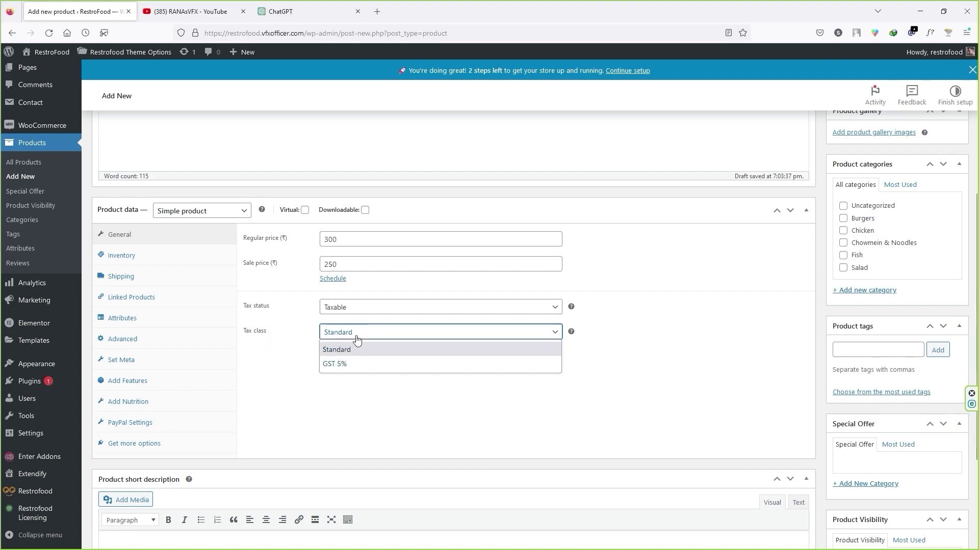
pyautogui.click(341, 364)
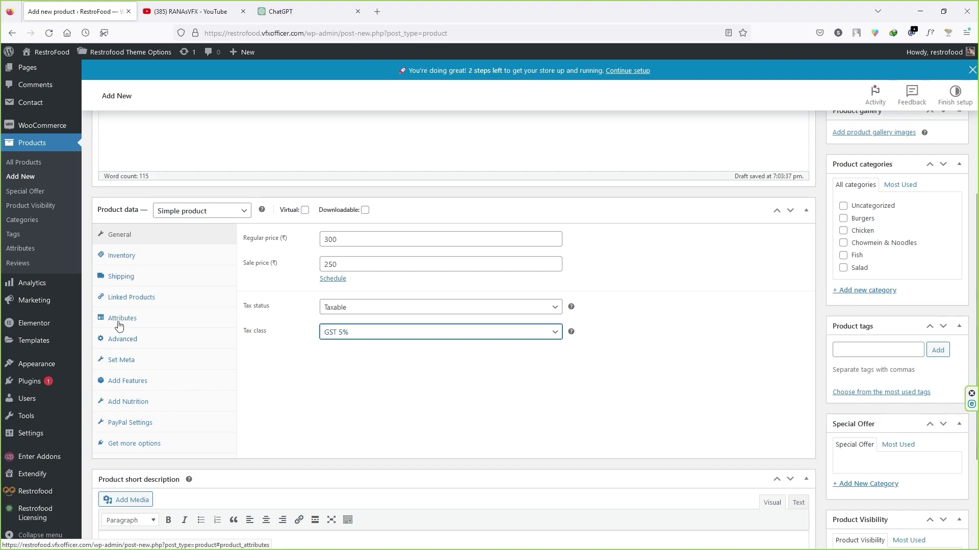
pyautogui.click(126, 381)
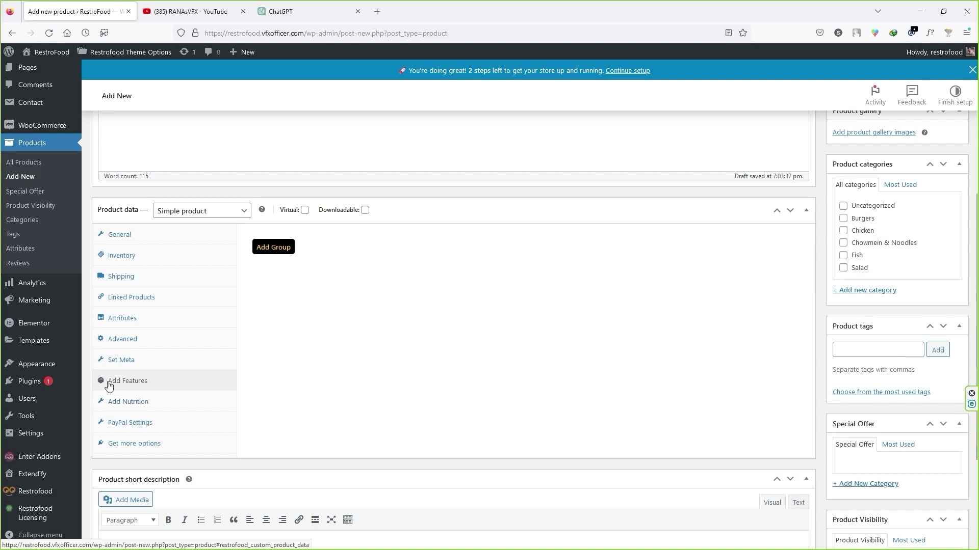
# Add a new feature group titled 'Toppings' and adjust its minimum required feature count.
pyautogui.click(282, 254)
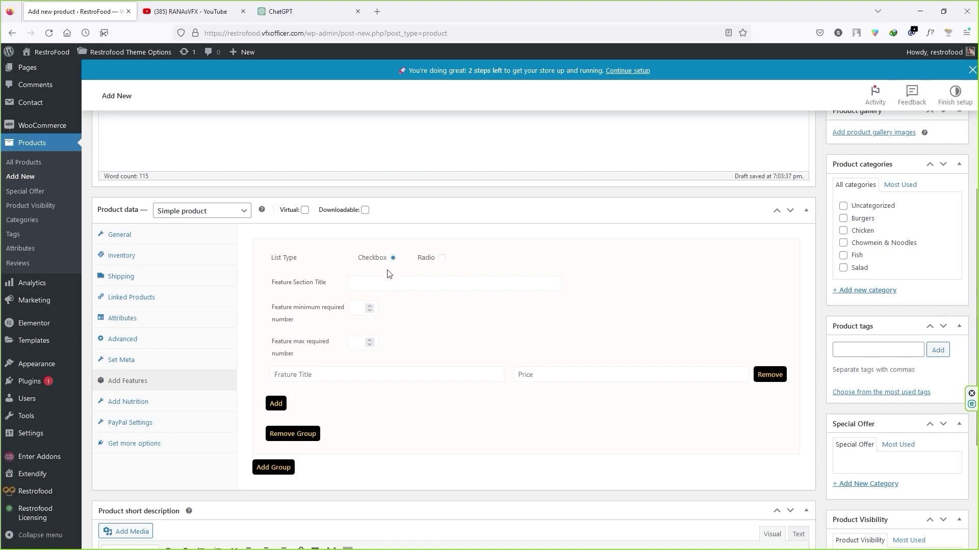
pyautogui.click(367, 282)
pyautogui.click(357, 283)
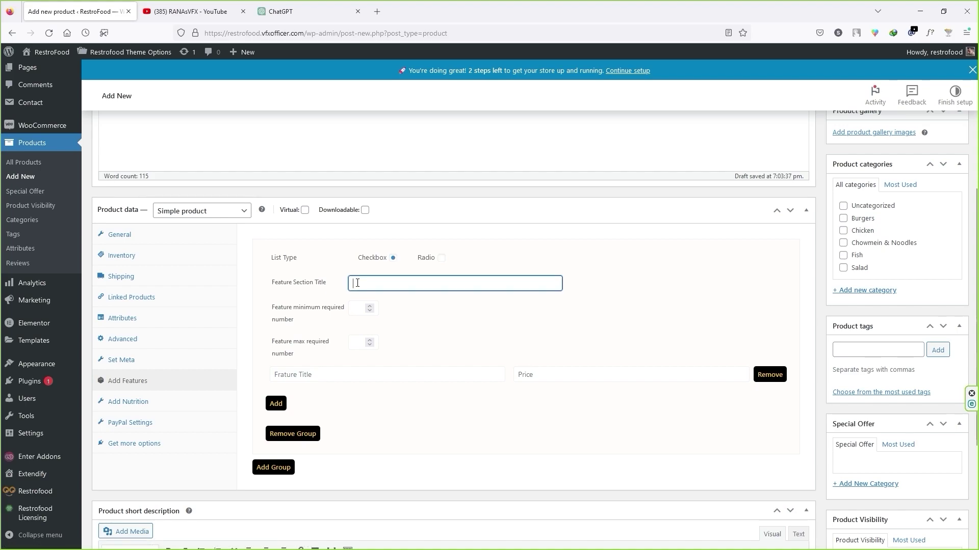
pyautogui.write('Toppings')
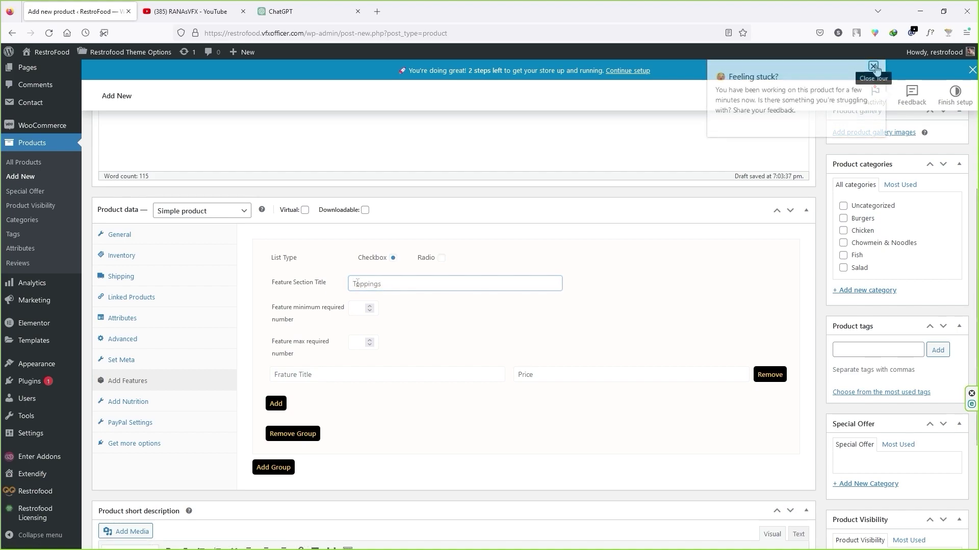
pyautogui.click(390, 284)
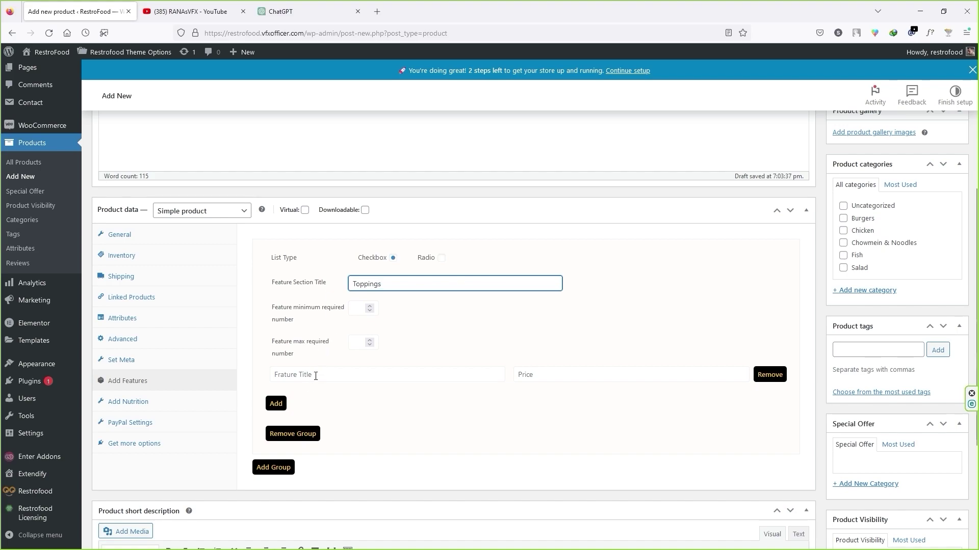
pyautogui.click(357, 310)
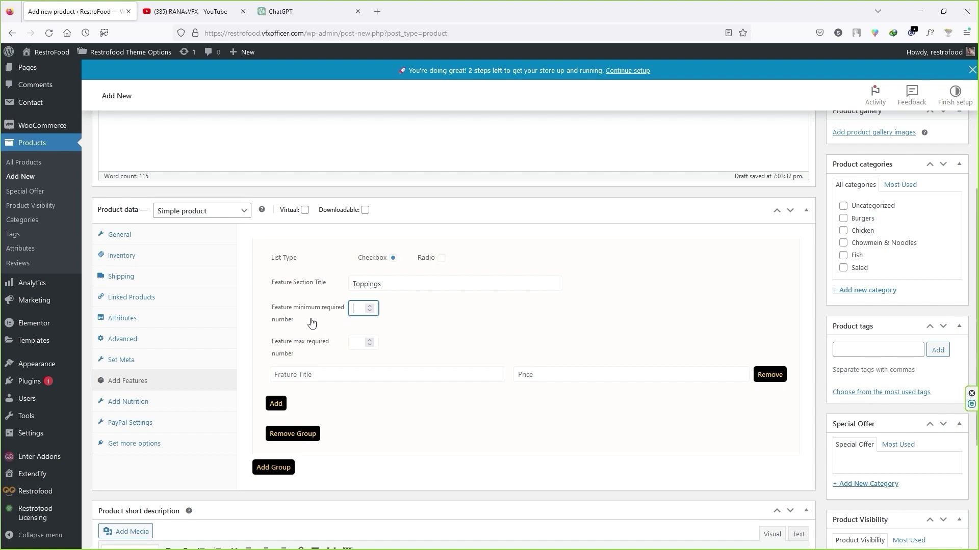
pyautogui.click(290, 327)
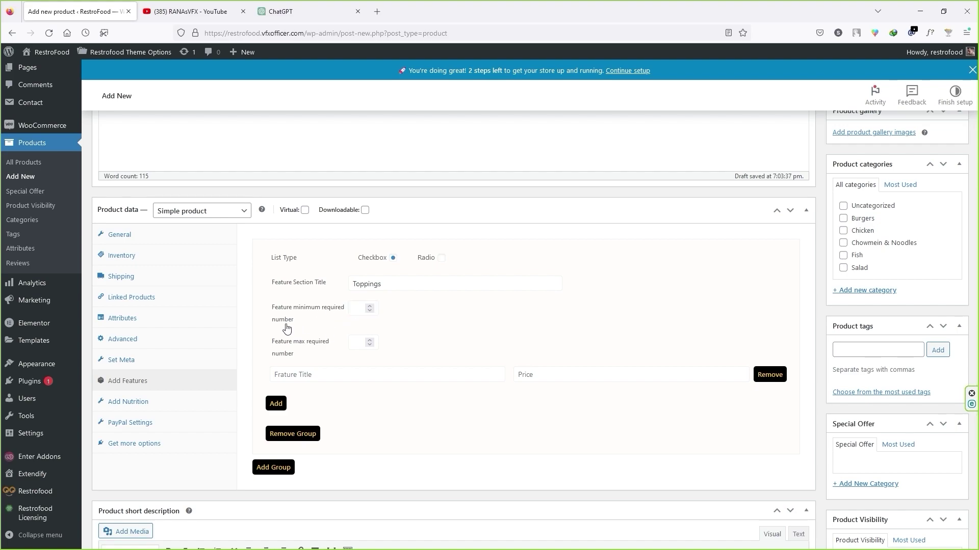
pyautogui.scroll(-1, 286, 328)
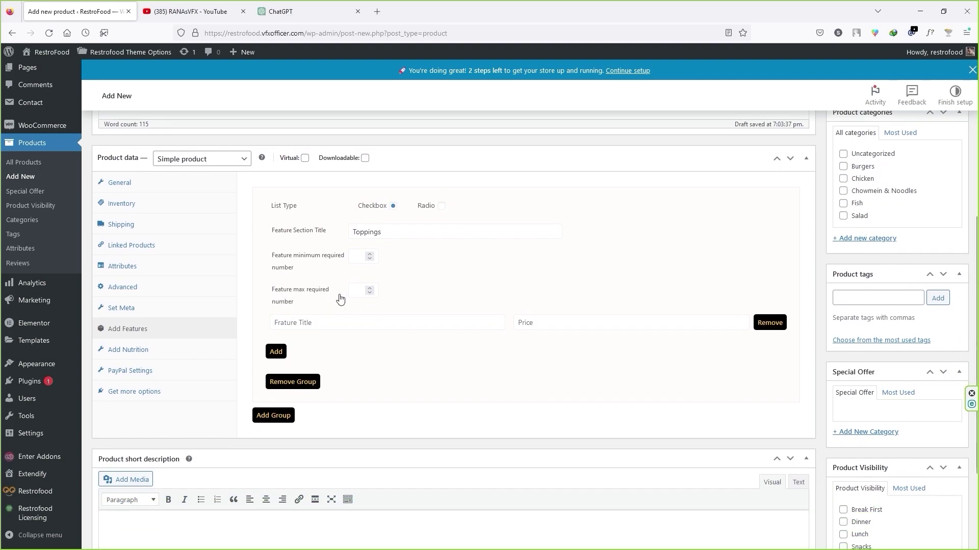
# Add the toppings Mozzarella at 20 and Tomato sauce at 15.
pyautogui.click(302, 324)
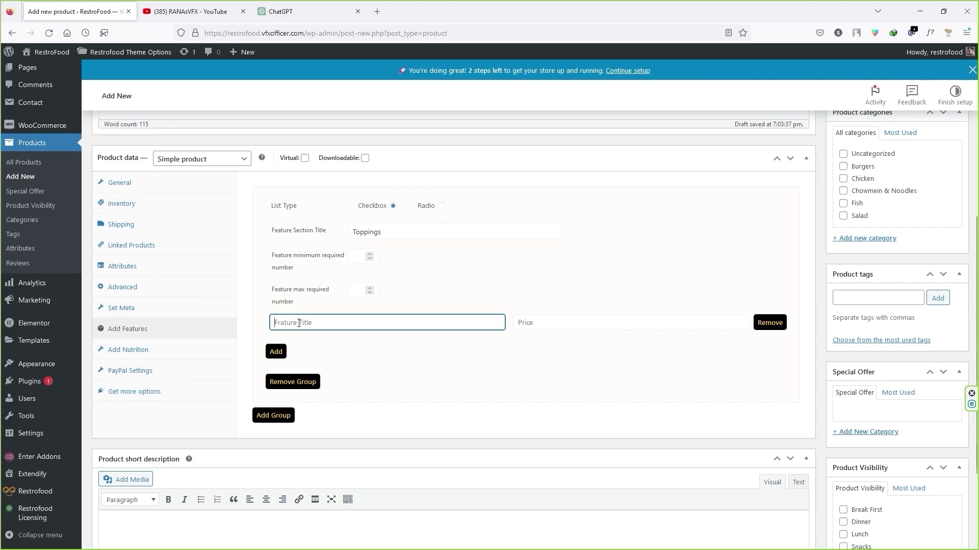
pyautogui.write('Mozzarella')
pyautogui.click(531, 324)
pyautogui.write('20')
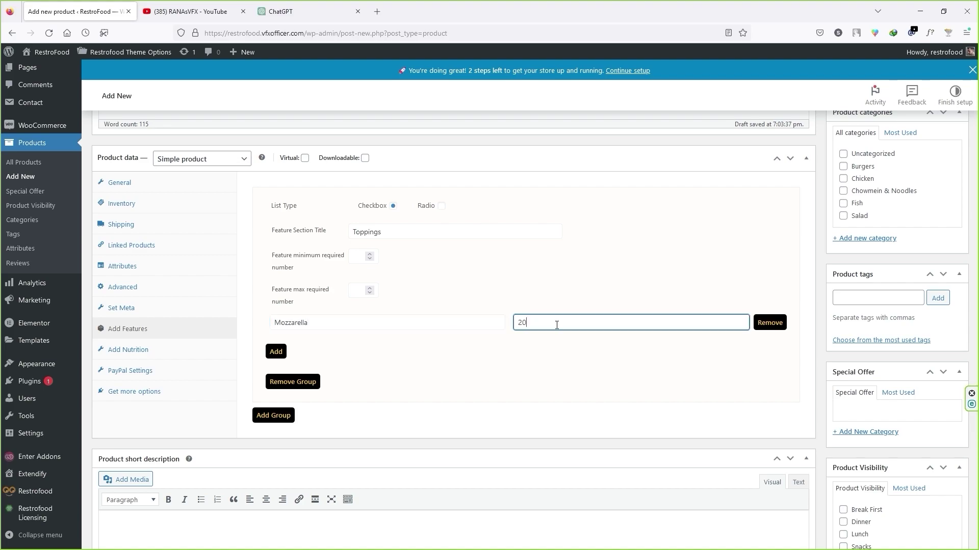
pyautogui.click(275, 352)
pyautogui.click(365, 344)
pyautogui.write('Tomato sauce')
pyautogui.click(575, 344)
pyautogui.write('15')
# Add the toppings Extra virgin olive oil at 10 and Mushrooms at 15.
pyautogui.click(276, 372)
pyautogui.click(367, 366)
pyautogui.write('Extra virgin olive oil')
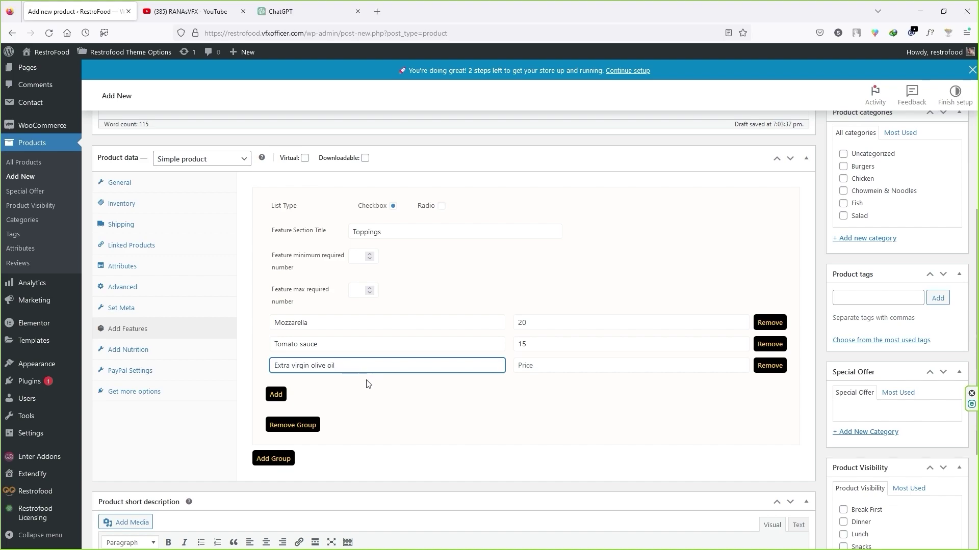
pyautogui.click(556, 366)
pyautogui.write('10')
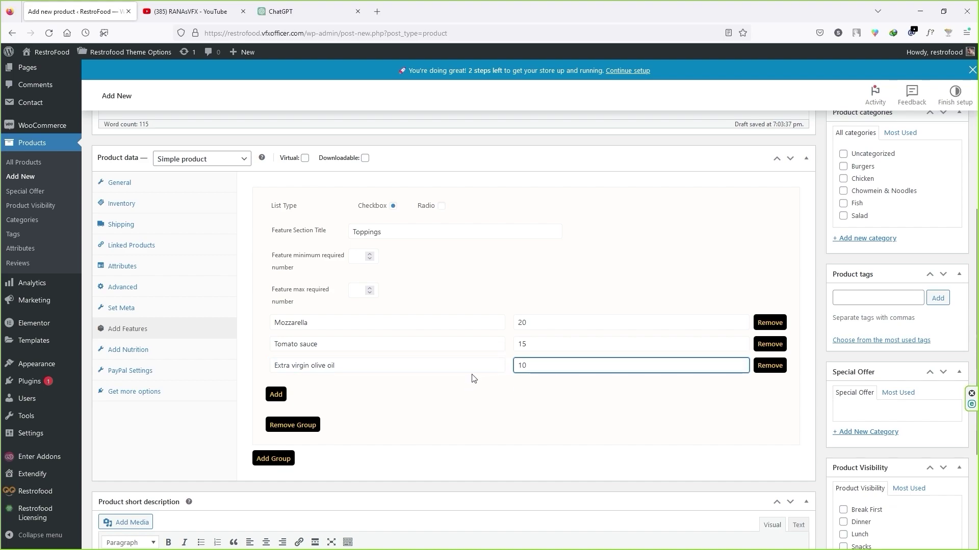
pyautogui.click(276, 394)
pyautogui.click(334, 387)
pyautogui.write('Mushrooms')
pyautogui.click(570, 388)
pyautogui.write('15')
pyautogui.click(119, 399)
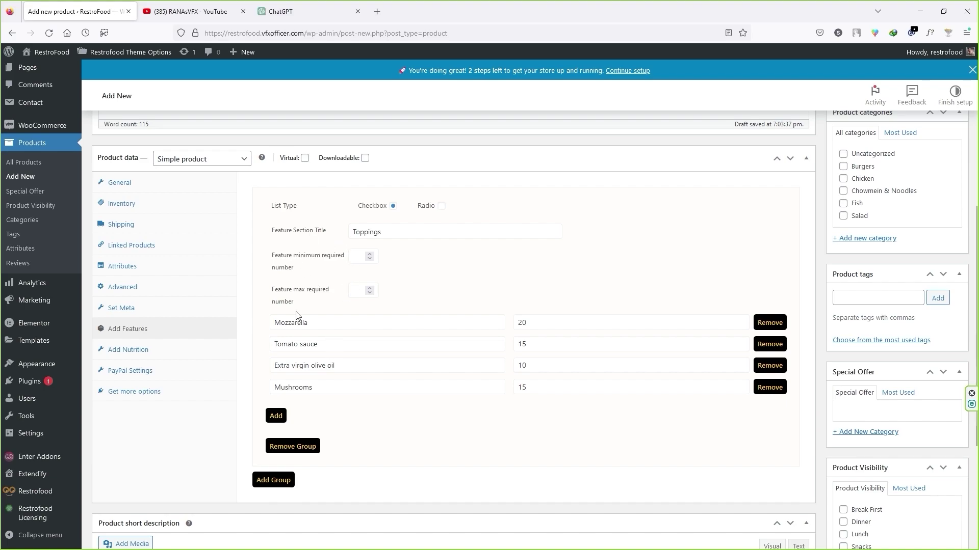
pyautogui.scroll(-2, 308, 444)
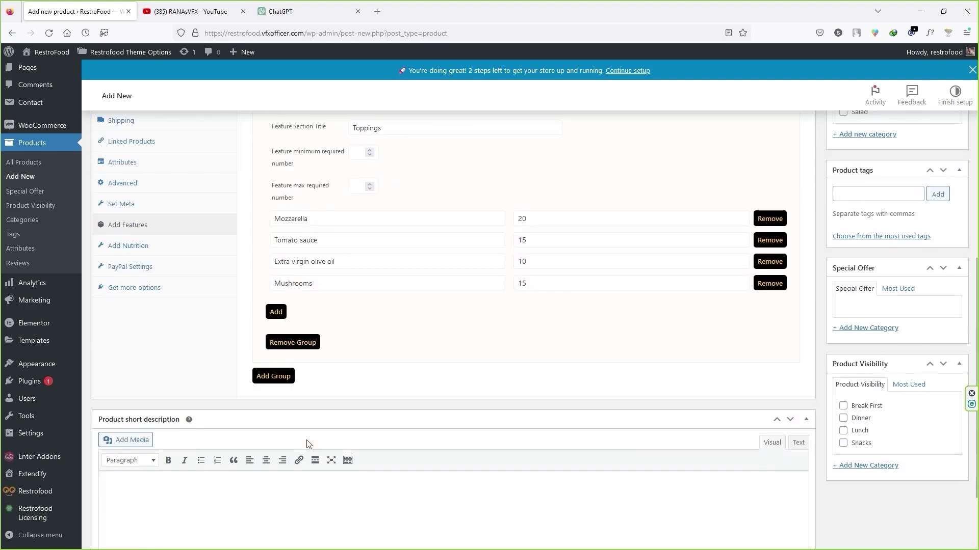
# Add a second feature group titled 'Spices'.
pyautogui.click(273, 377)
pyautogui.scroll(-1, 277, 395)
pyautogui.click(391, 361)
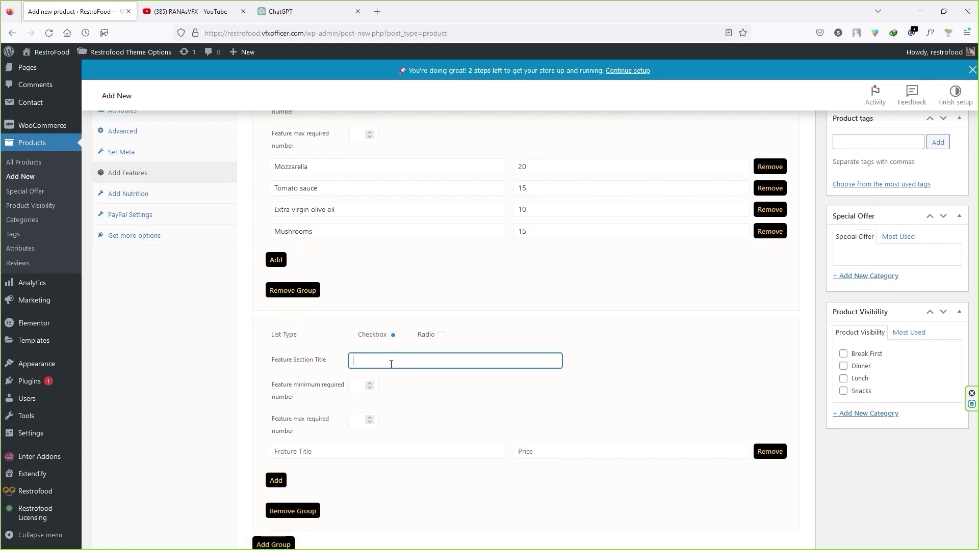
pyautogui.write('Spices')
# List Red chill sauce at 10 and Green Paper at 5 in the Spices group.
pyautogui.click(352, 453)
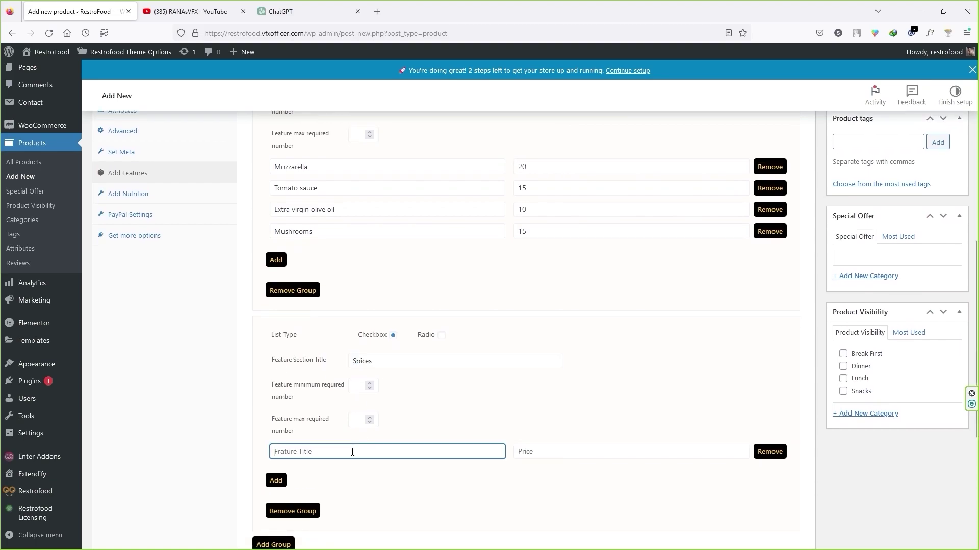
pyautogui.scroll(-1, 356, 458)
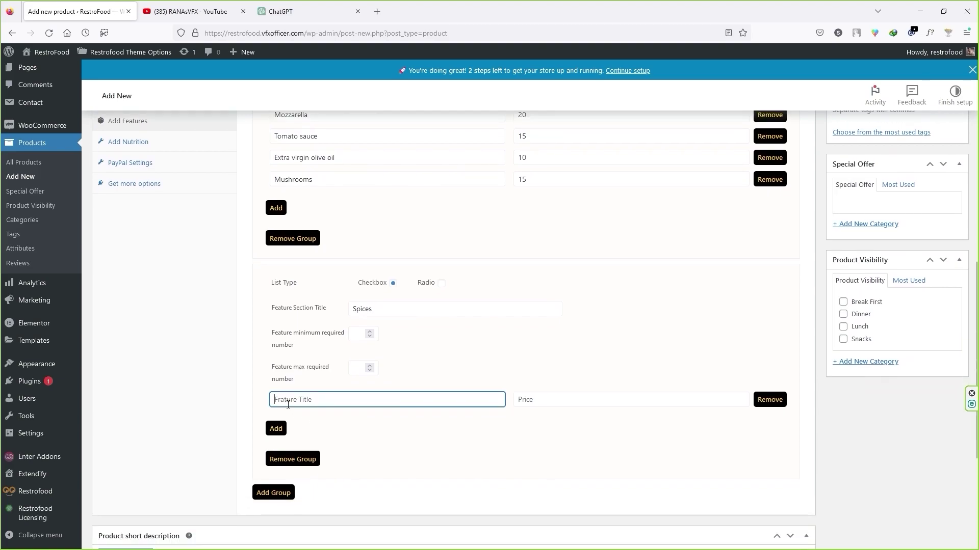
pyautogui.click(319, 400)
pyautogui.write('Red chill sauce')
pyautogui.click(601, 404)
pyautogui.write('10')
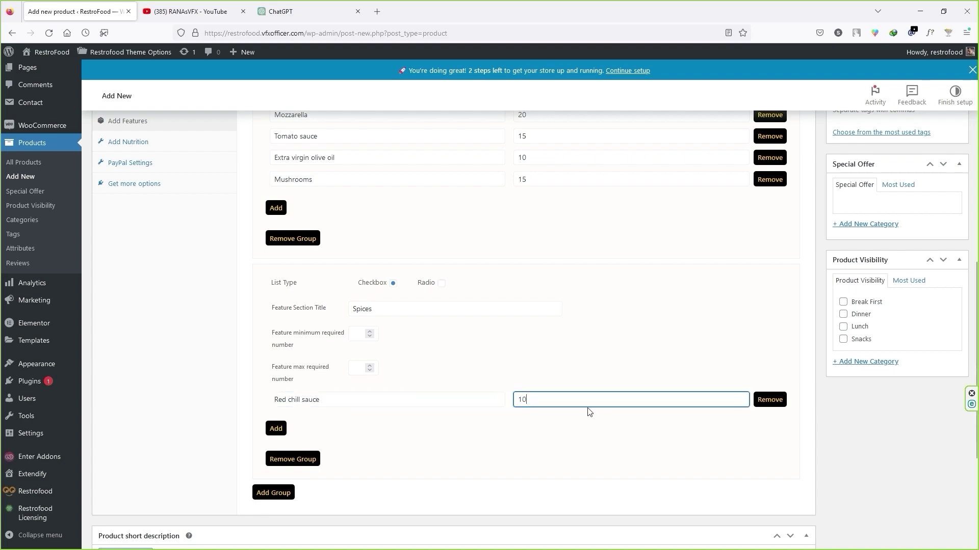
pyautogui.click(276, 429)
pyautogui.write('Green Paper')
pyautogui.click(540, 425)
pyautogui.write('5')
pyautogui.click(469, 448)
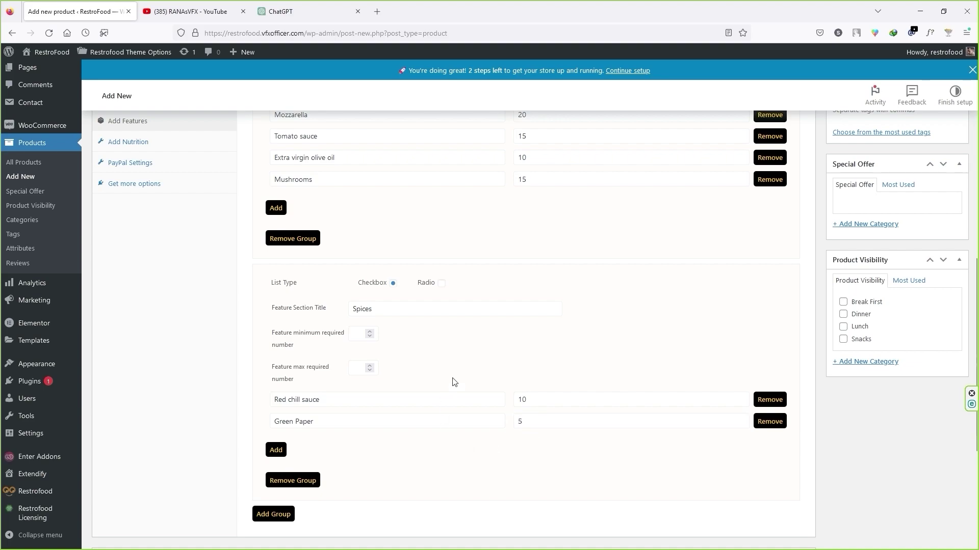
pyautogui.scroll(2, 463, 331)
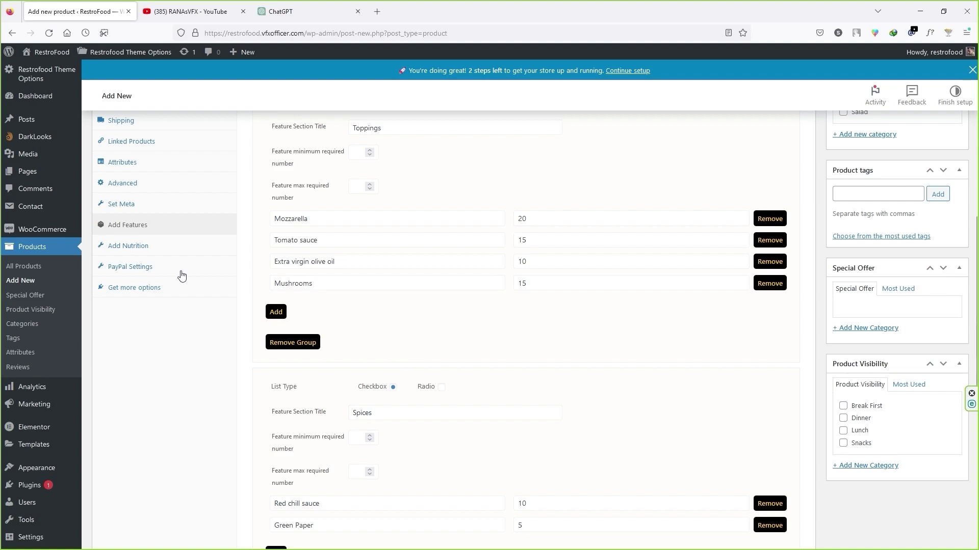
# Add nutrition rows Carbohydrates 35.6 G and Fat 10.4 G.
pyautogui.click(138, 251)
pyautogui.scroll(2, 295, 255)
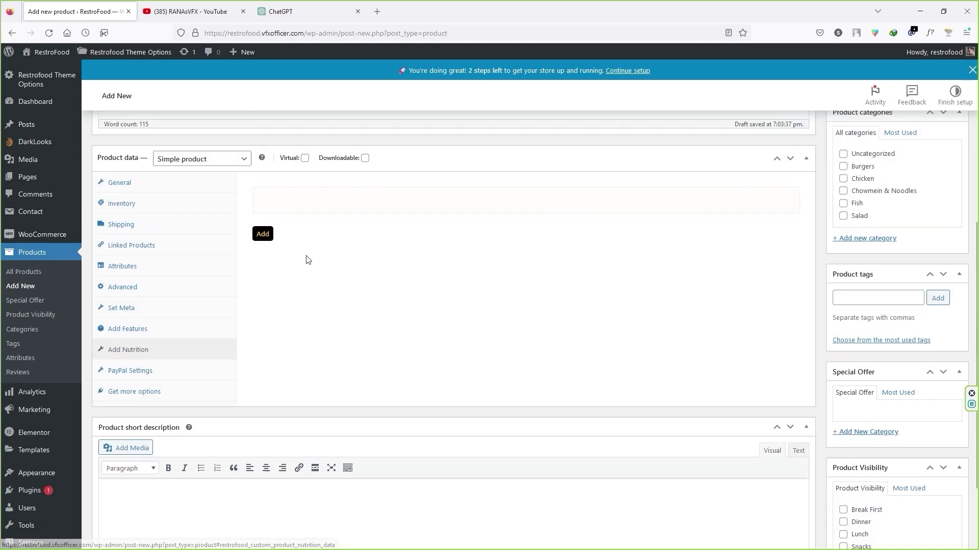
pyautogui.click(266, 236)
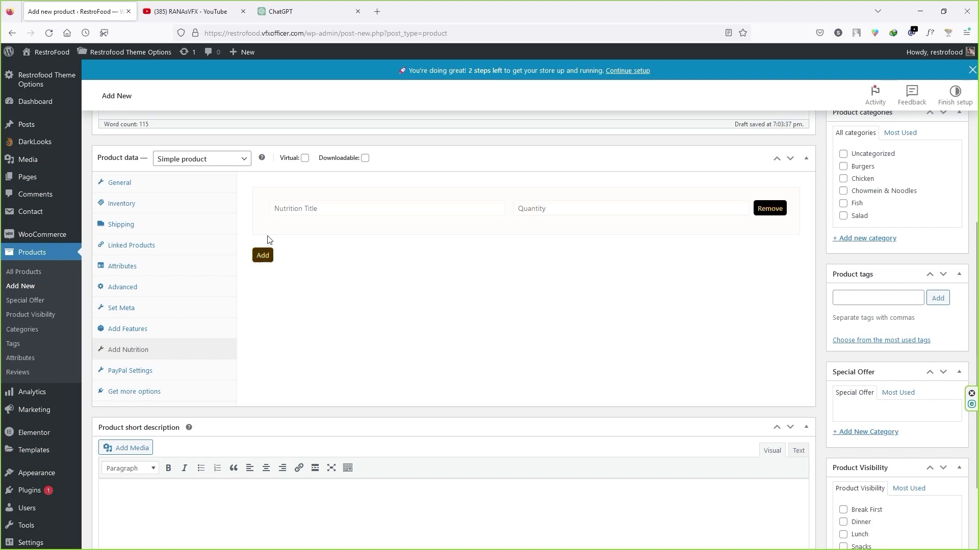
pyautogui.click(318, 209)
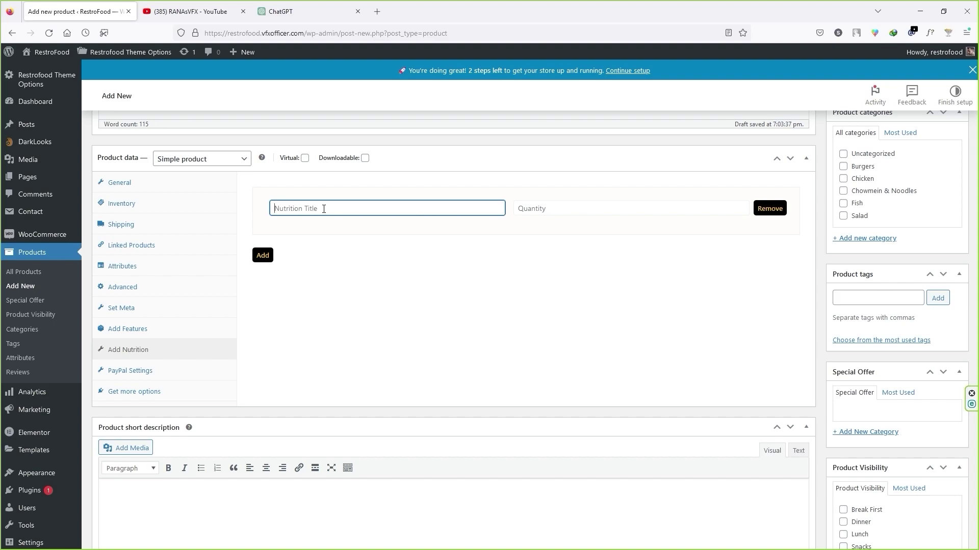
pyautogui.click(324, 209)
pyautogui.click(327, 223)
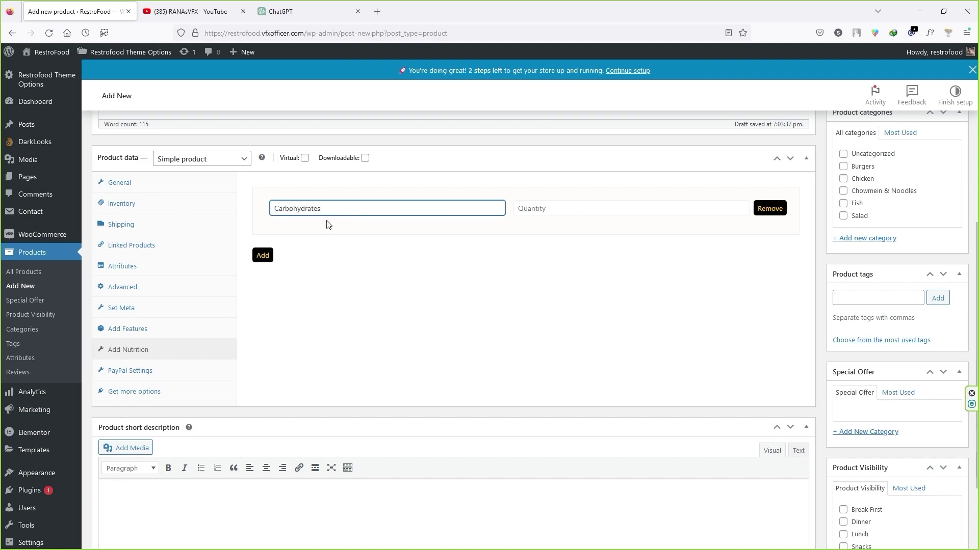
pyautogui.click(563, 208)
pyautogui.write('35')
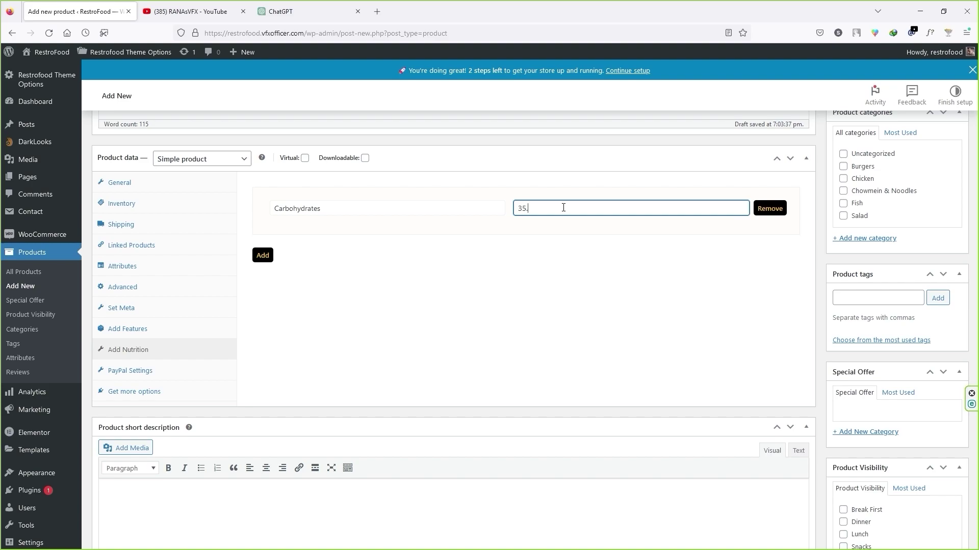
pyautogui.write('.6 G')
pyautogui.click(263, 255)
pyautogui.click(318, 230)
pyautogui.write('Fat')
pyautogui.click(555, 230)
pyautogui.write('10.4 G')
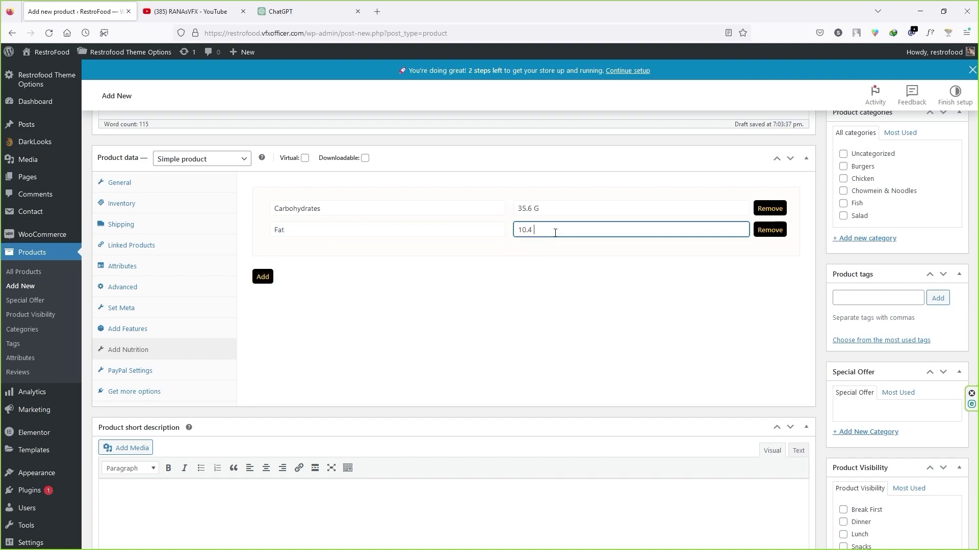
# Add nutrition rows Calories 285 and Protein 12.2 G.
pyautogui.click(262, 277)
pyautogui.click(292, 252)
pyautogui.write('Calories')
pyautogui.click(552, 253)
pyautogui.write('285')
pyautogui.click(262, 298)
pyautogui.click(301, 274)
pyautogui.write('Protein')
pyautogui.click(541, 271)
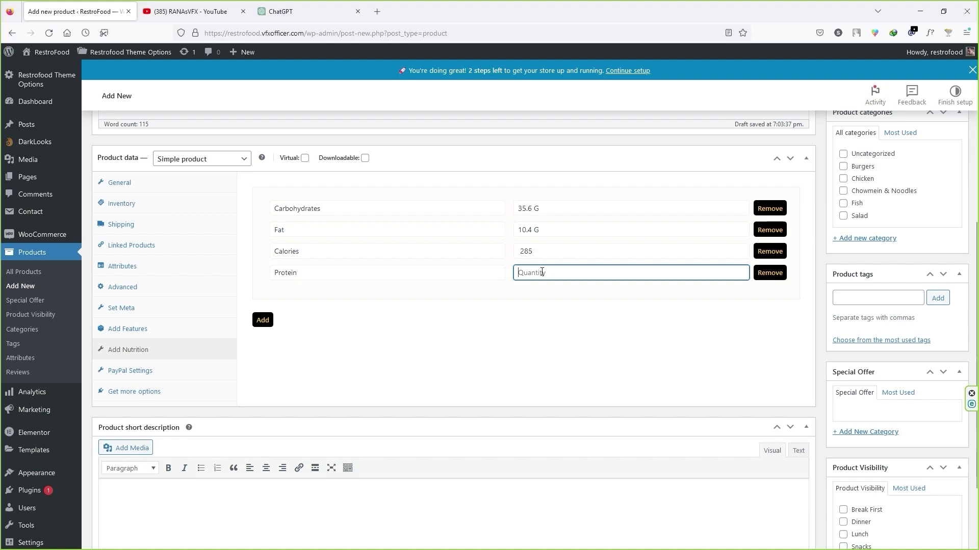
pyautogui.write('12.2 G')
pyautogui.click(516, 315)
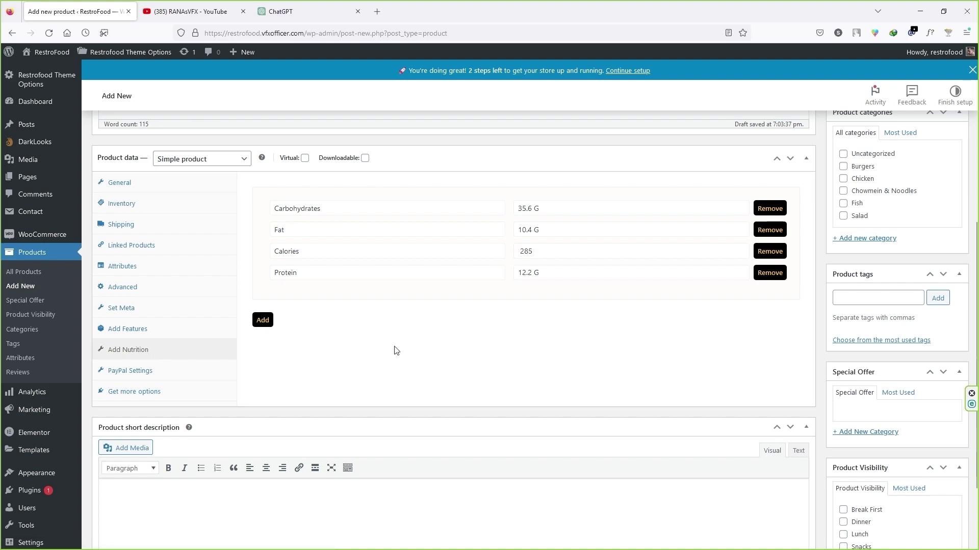
pyautogui.scroll(5, 396, 351)
pyautogui.scroll(-2, 861, 280)
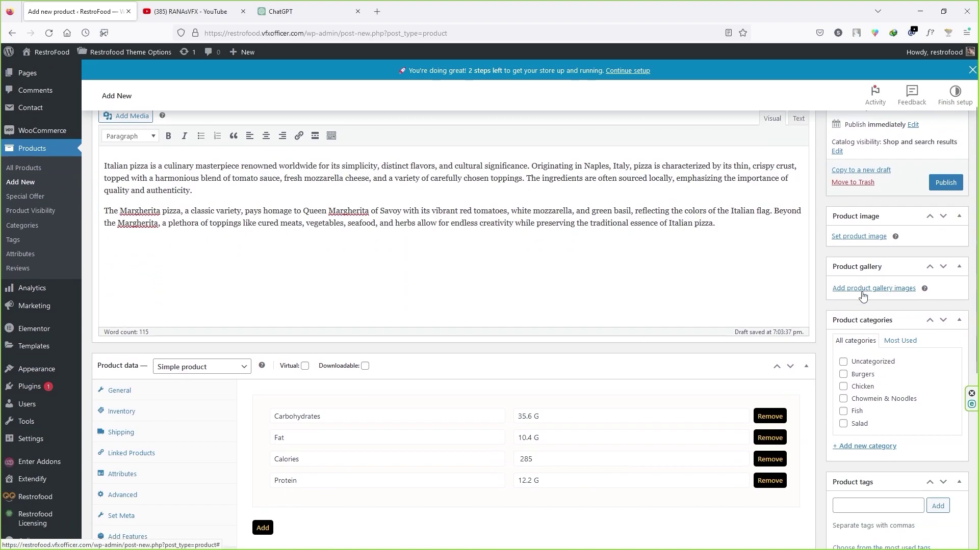
# Browse the existing media library in the product image picker for a pizza photo.
pyautogui.click(854, 239)
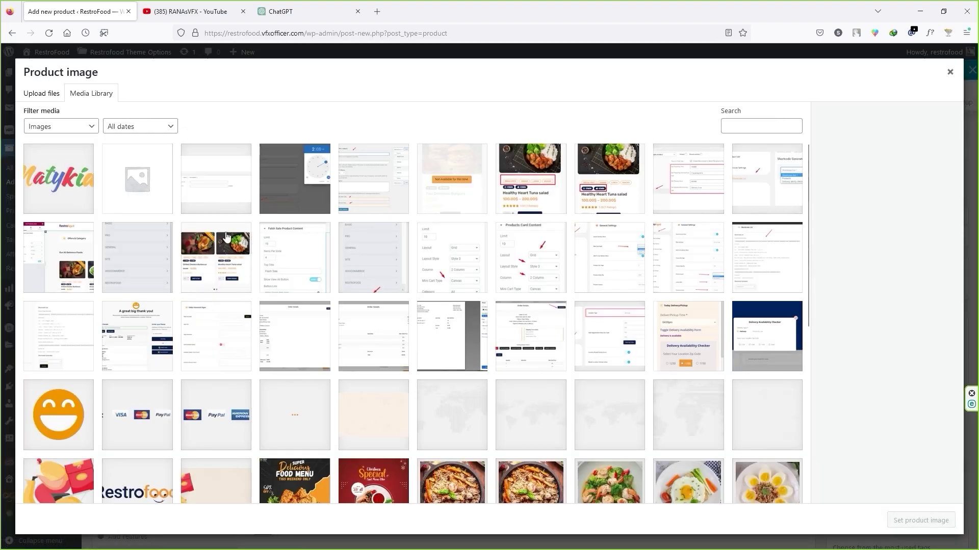
pyautogui.scroll(-3, 387, 319)
pyautogui.click(51, 95)
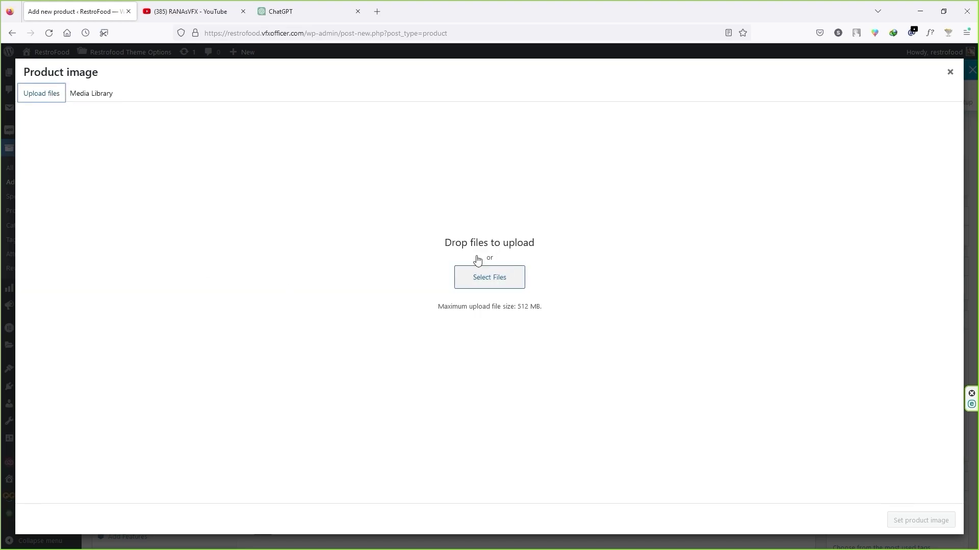
pyautogui.click(87, 95)
pyautogui.scroll(-5, 230, 301)
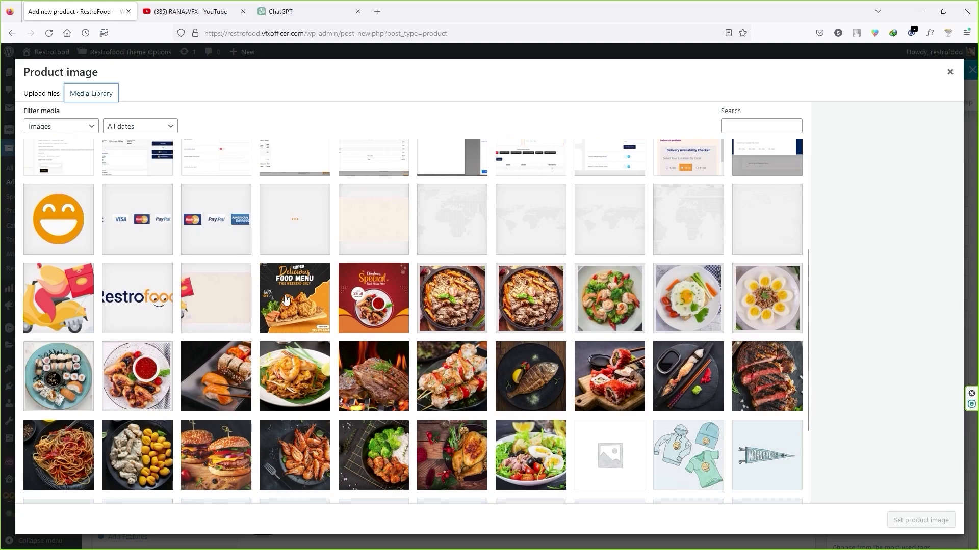
pyautogui.scroll(-3, 283, 311)
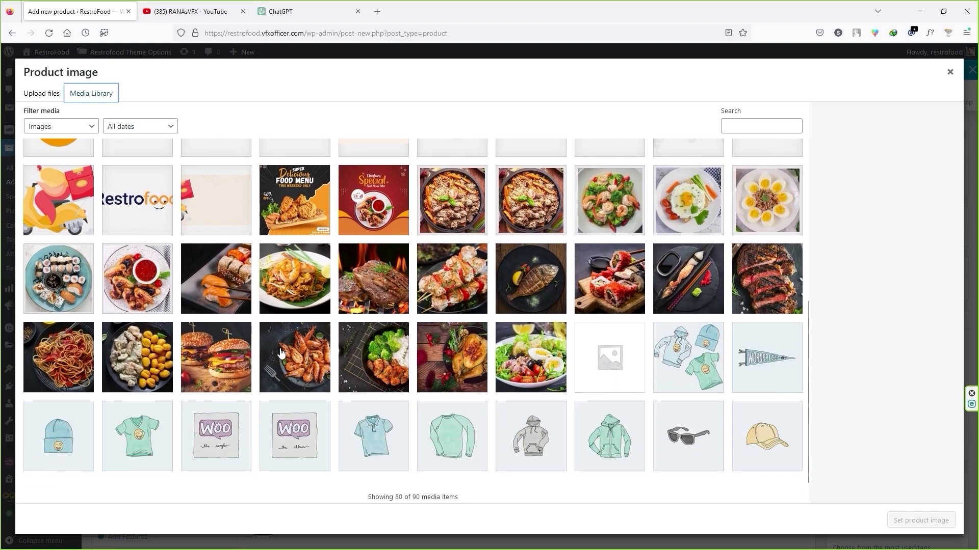
pyautogui.scroll(-1, 326, 361)
pyautogui.scroll(6, 334, 360)
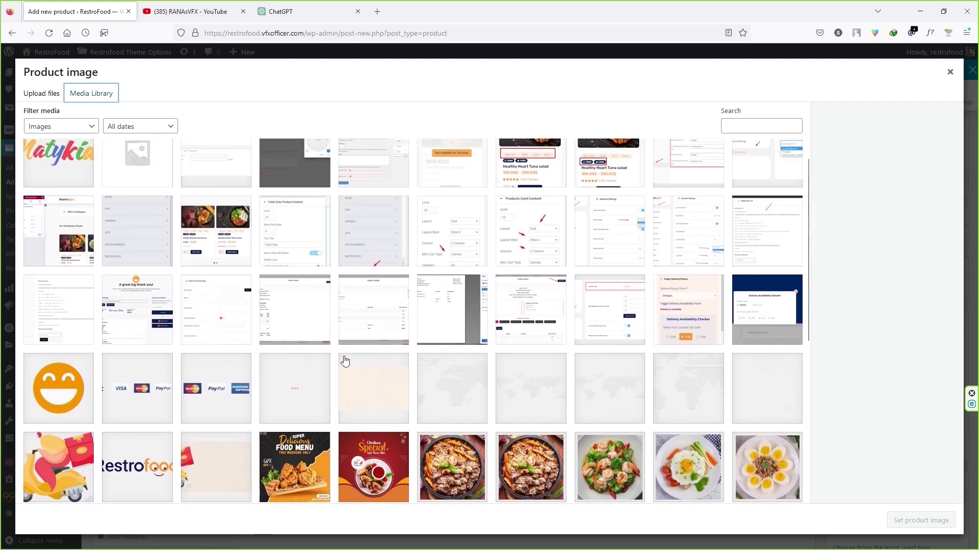
pyautogui.scroll(-8, 345, 361)
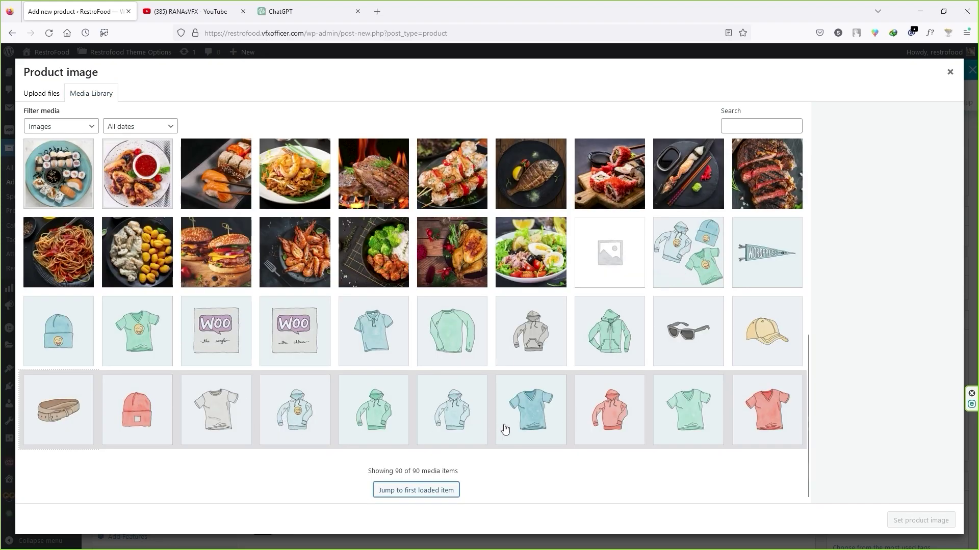
pyautogui.scroll(4, 445, 422)
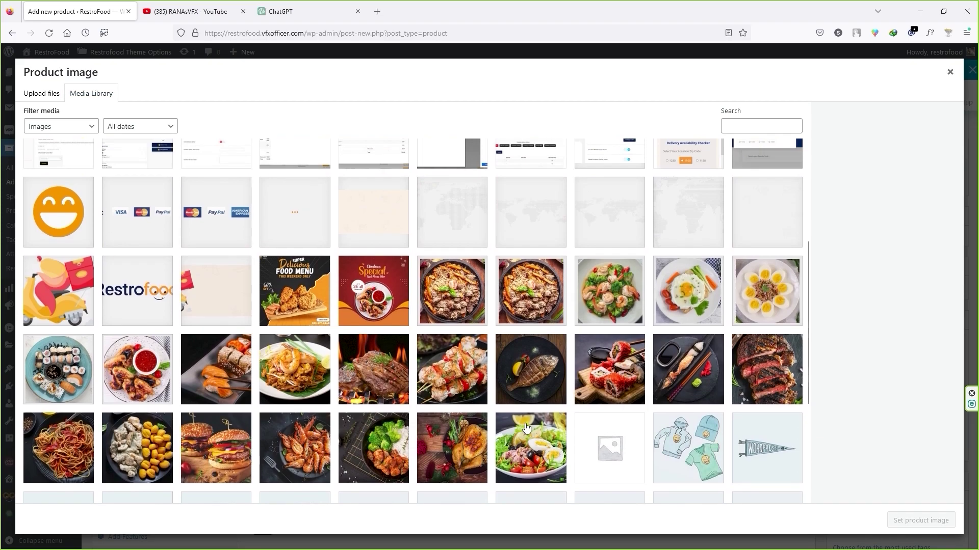
pyautogui.scroll(3, 527, 428)
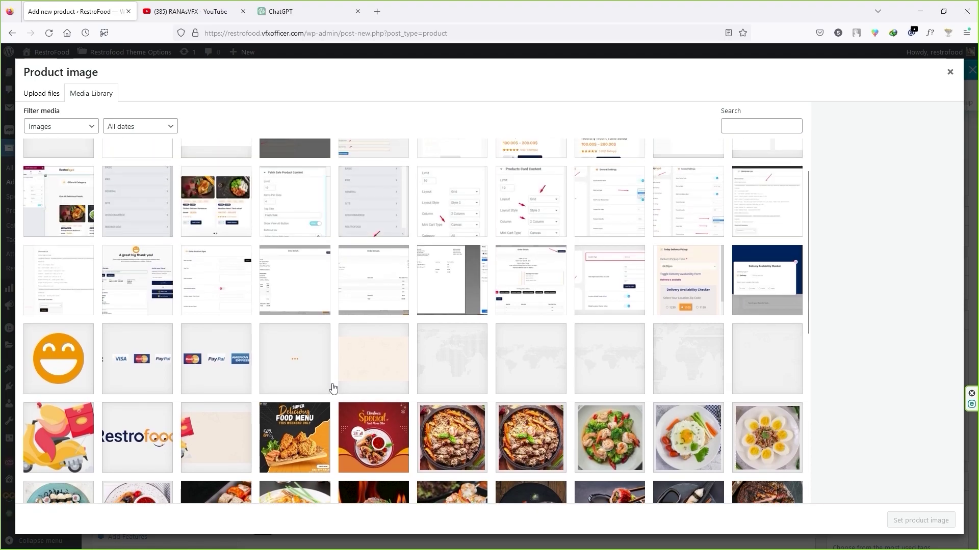
pyautogui.scroll(1, 308, 391)
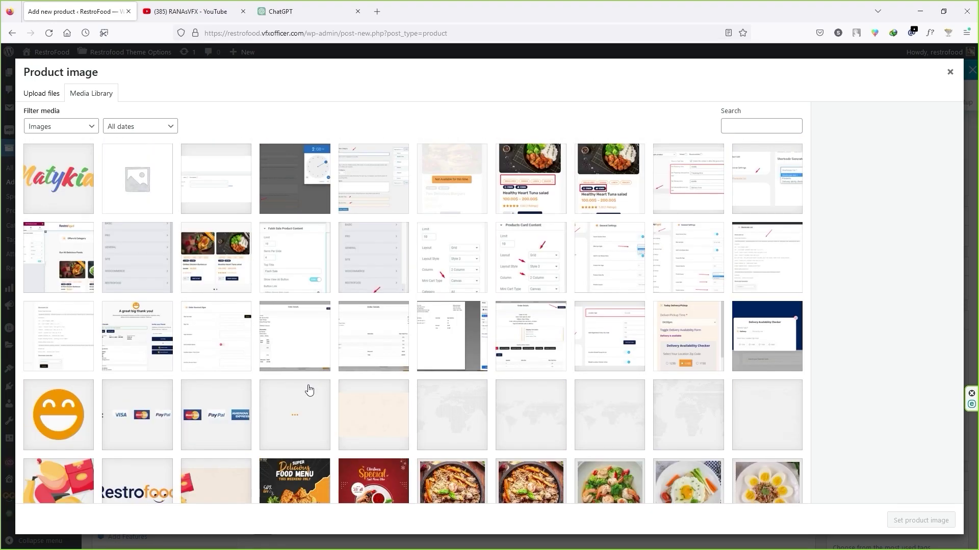
pyautogui.scroll(-6, 311, 408)
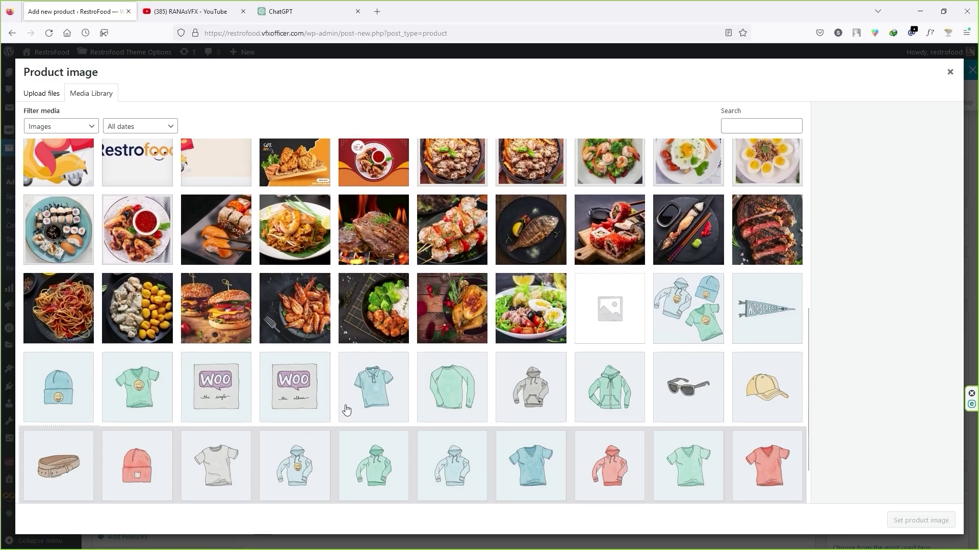
pyautogui.scroll(6, 345, 410)
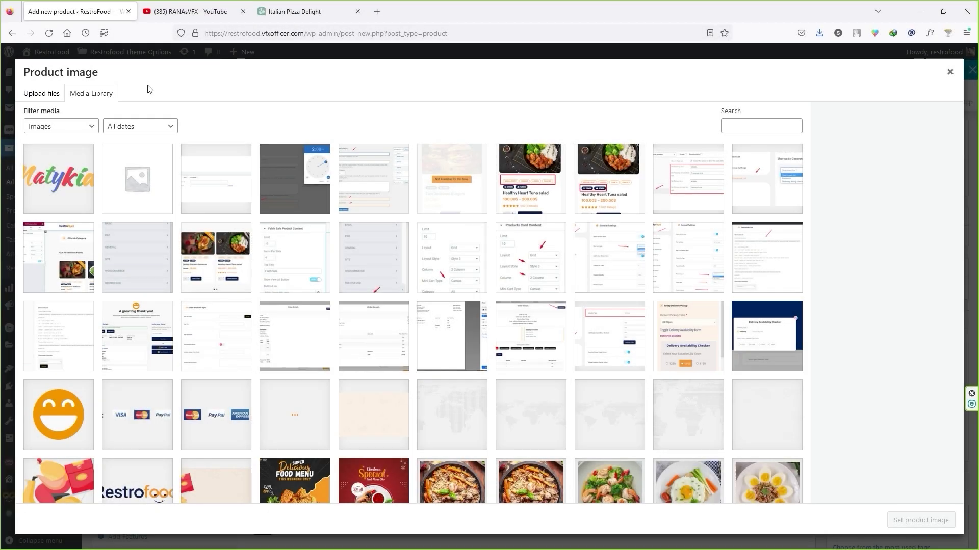
# Upload pd.jpg and set it as the product image.
pyautogui.click(55, 97)
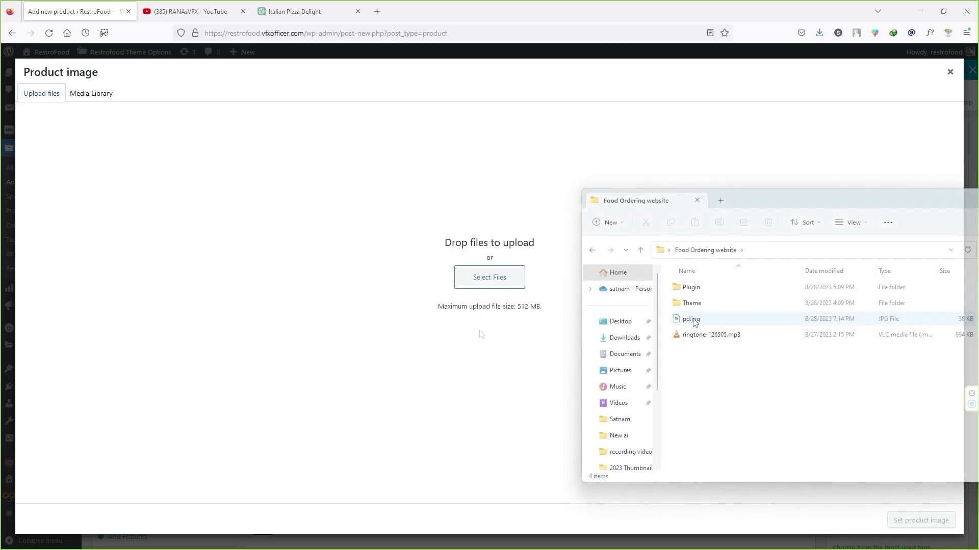
pyautogui.moveTo(694, 321); pyautogui.dragTo(454, 330)
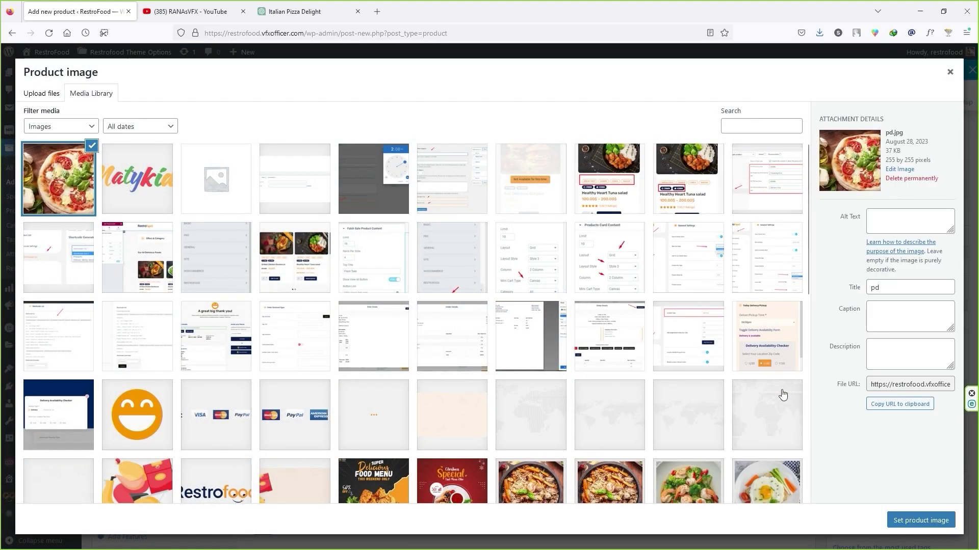
pyautogui.click(900, 523)
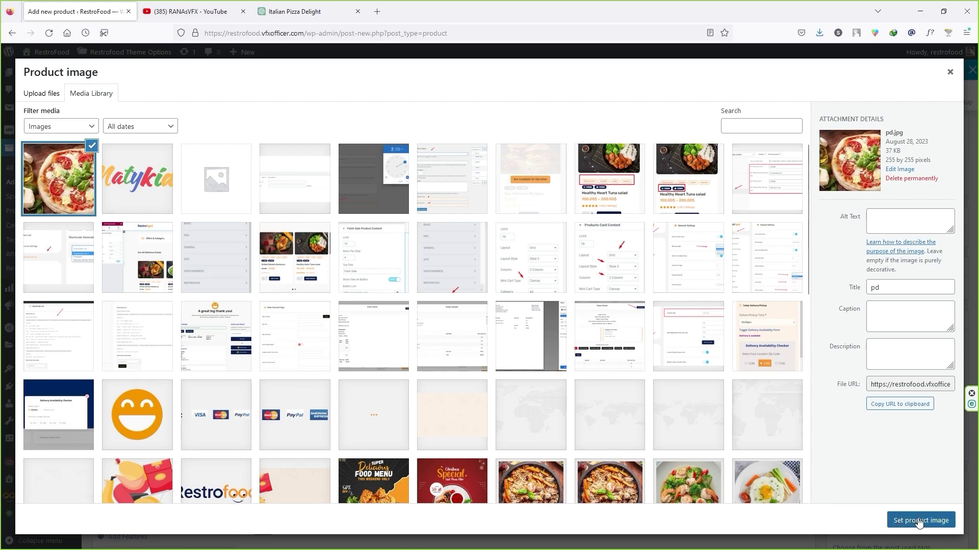
pyautogui.scroll(-2, 819, 326)
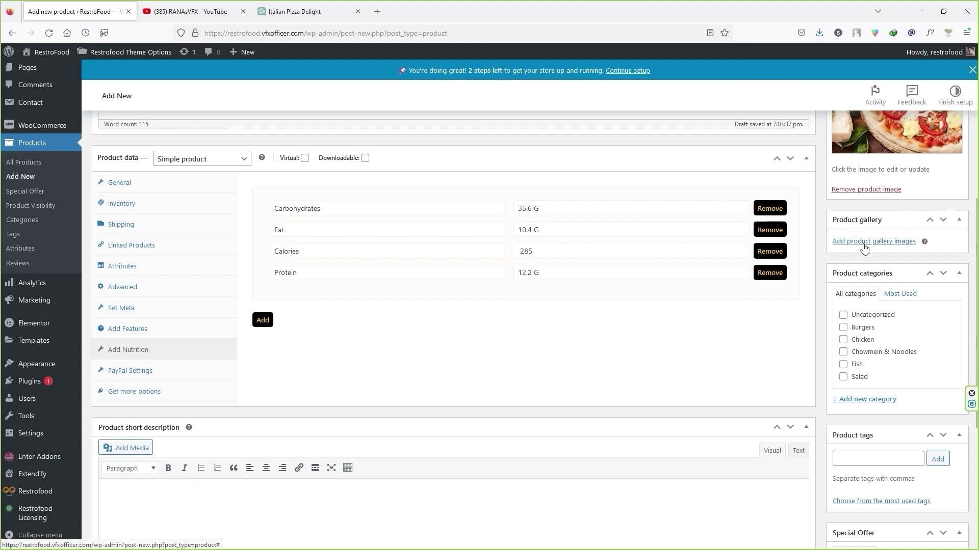
# Add the pizza photo to the product gallery.
pyautogui.click(868, 243)
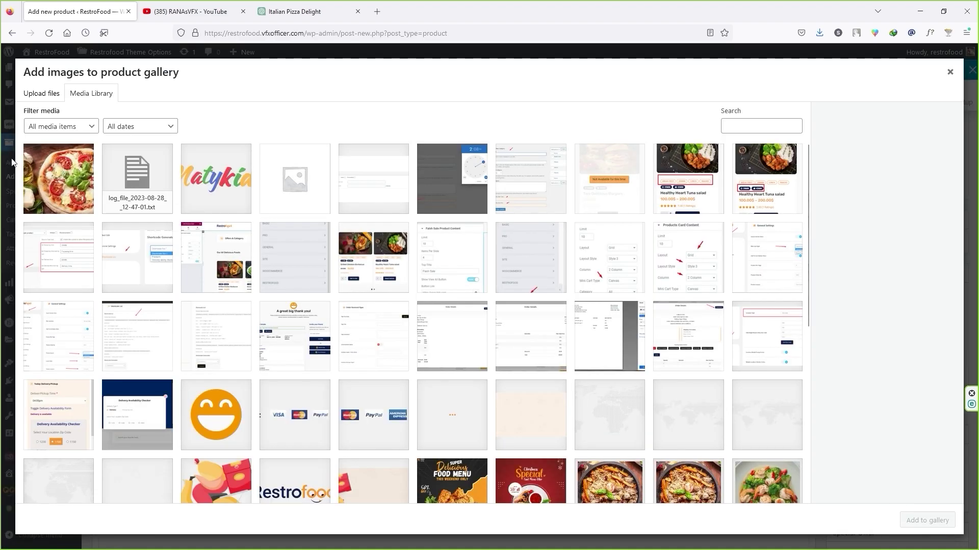
pyautogui.click(66, 182)
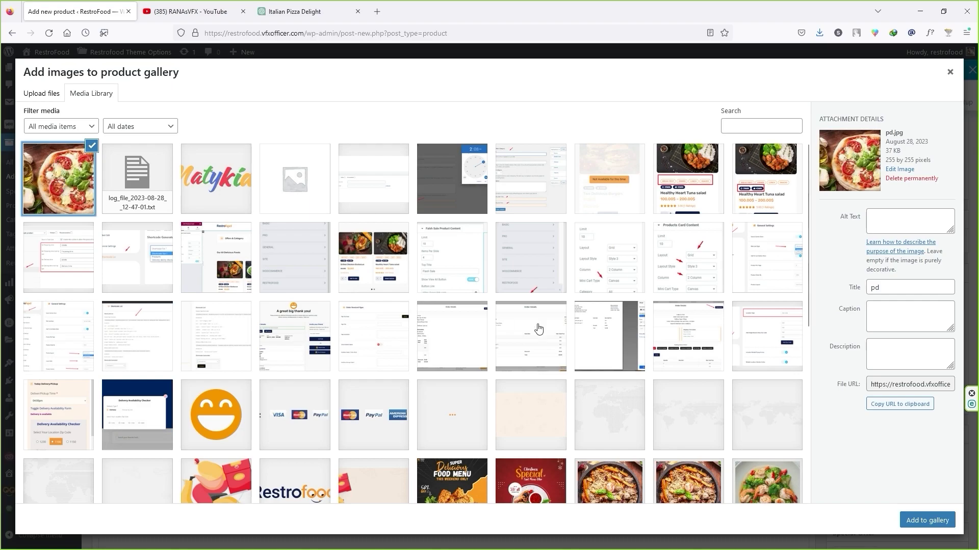
pyautogui.click(915, 520)
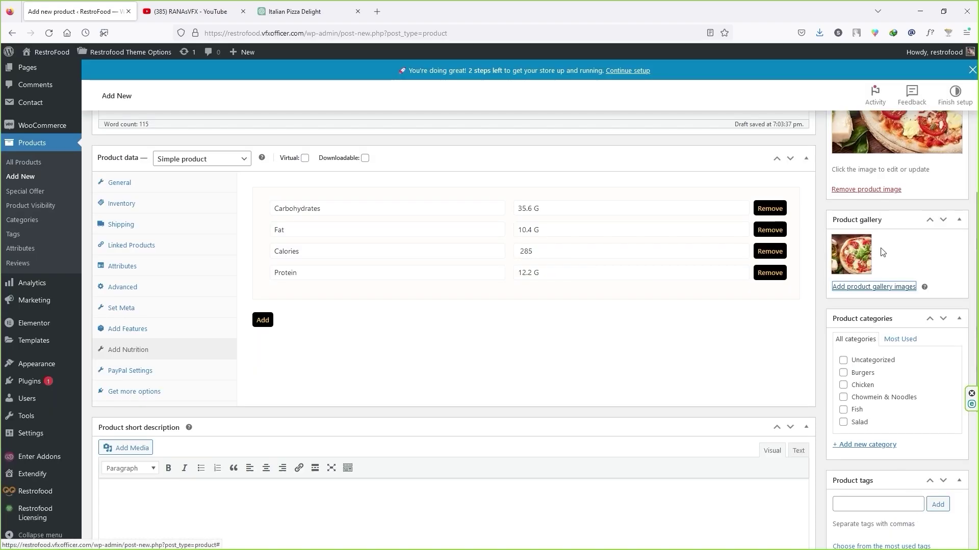
pyautogui.scroll(-2, 850, 299)
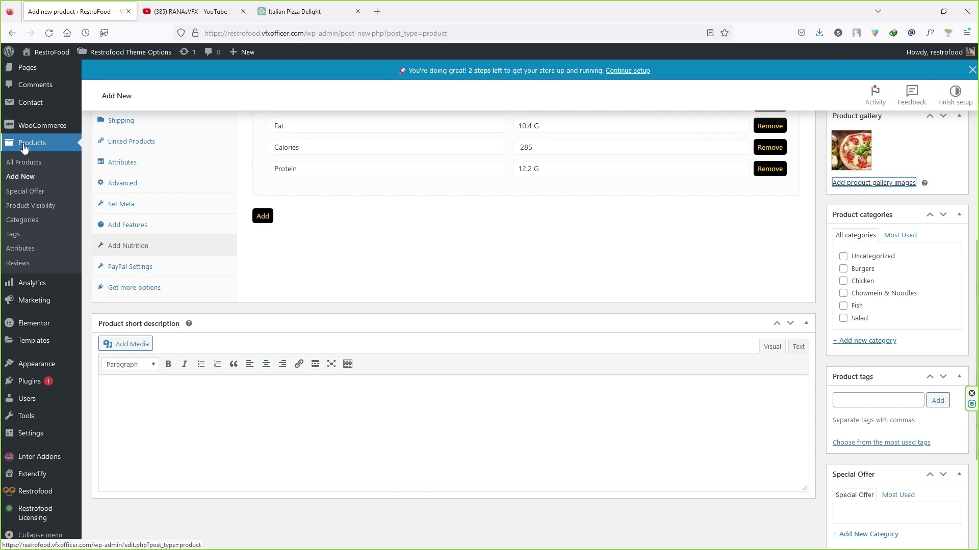
# Review the product categories in a new tab, backing out of a bulk Delete, then close it.
pyautogui.click(51, 230)
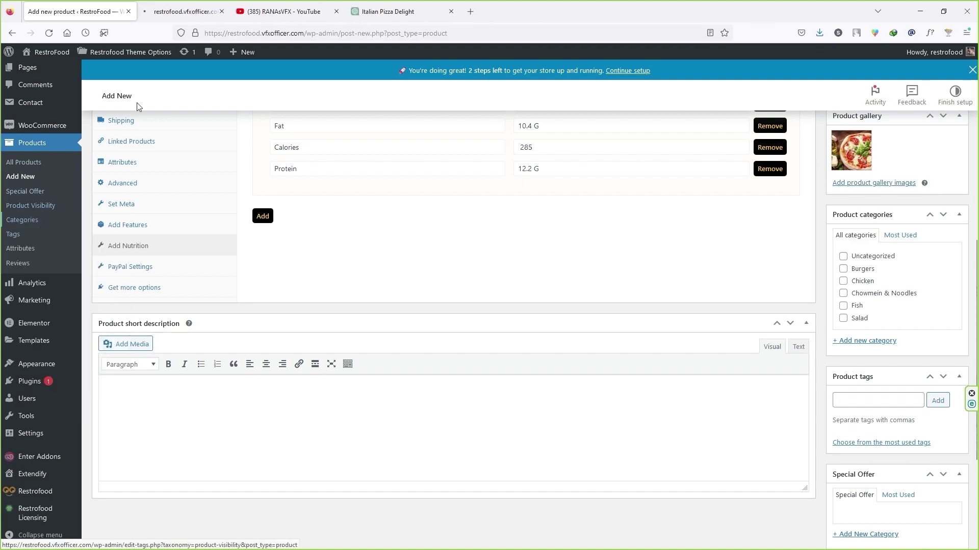
pyautogui.click(184, 9)
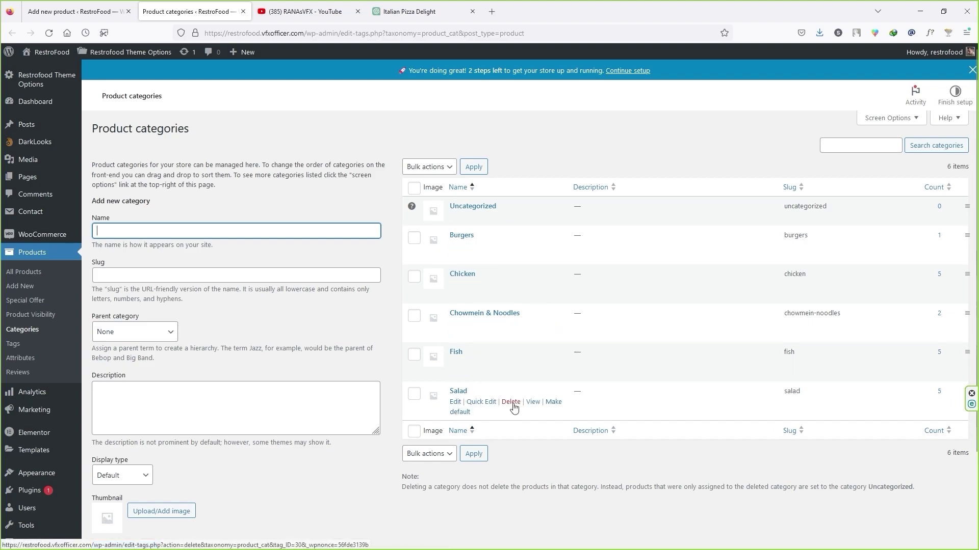
pyautogui.click(414, 190)
pyautogui.click(429, 167)
pyautogui.click(422, 197)
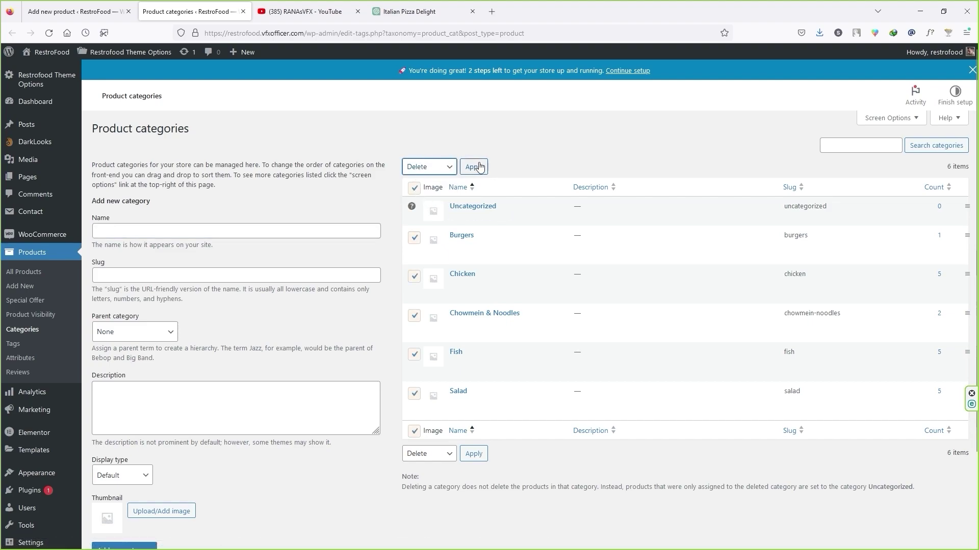
pyautogui.click(414, 188)
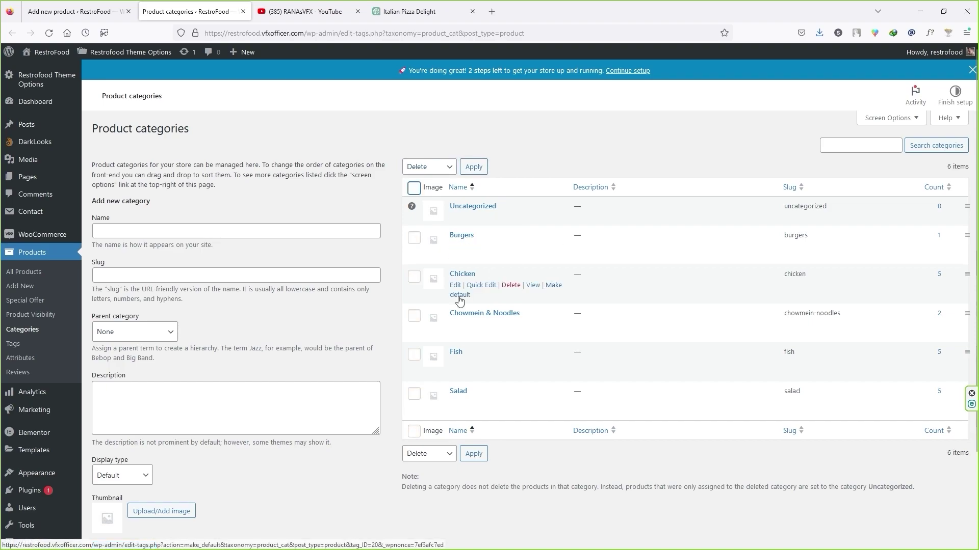
pyautogui.click(365, 191)
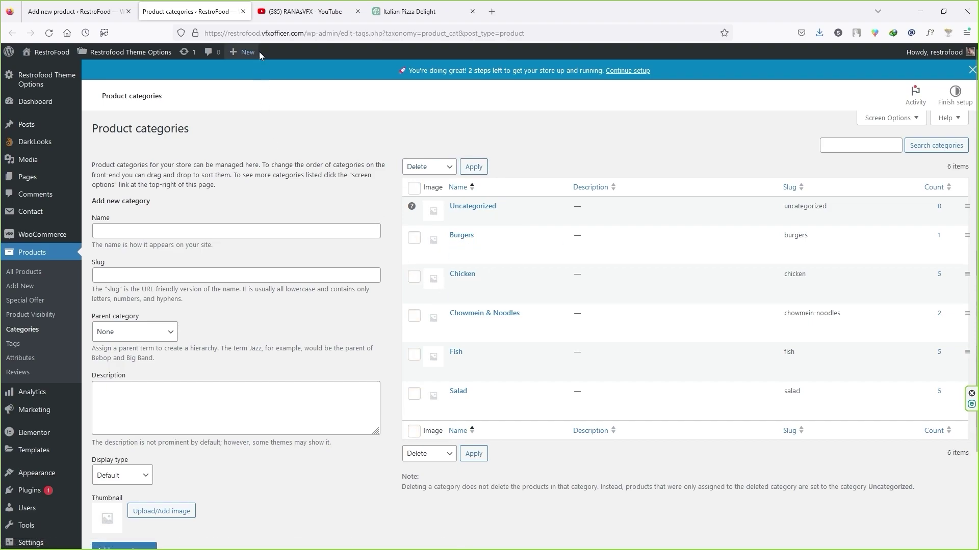
pyautogui.click(243, 11)
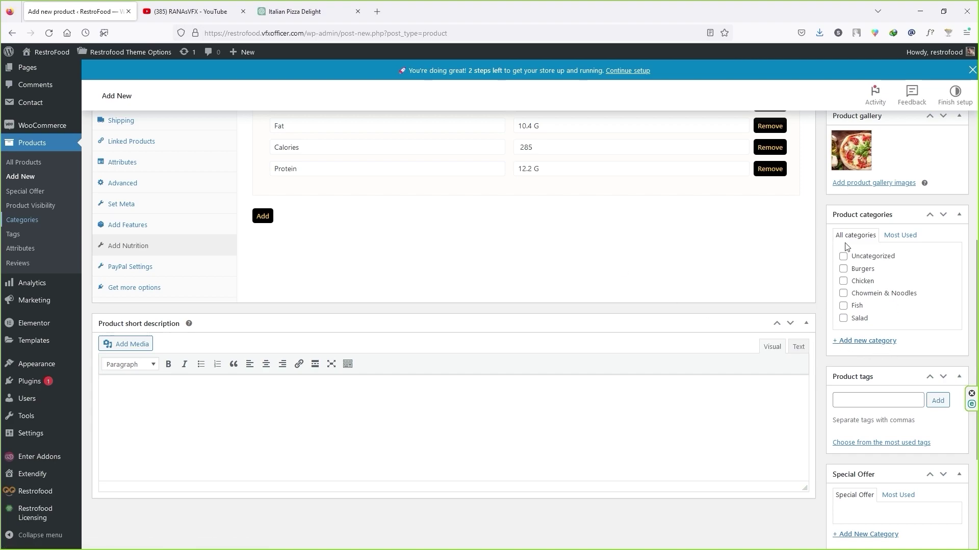
# Create a new Pizza product category and assign it to the product.
pyautogui.click(859, 343)
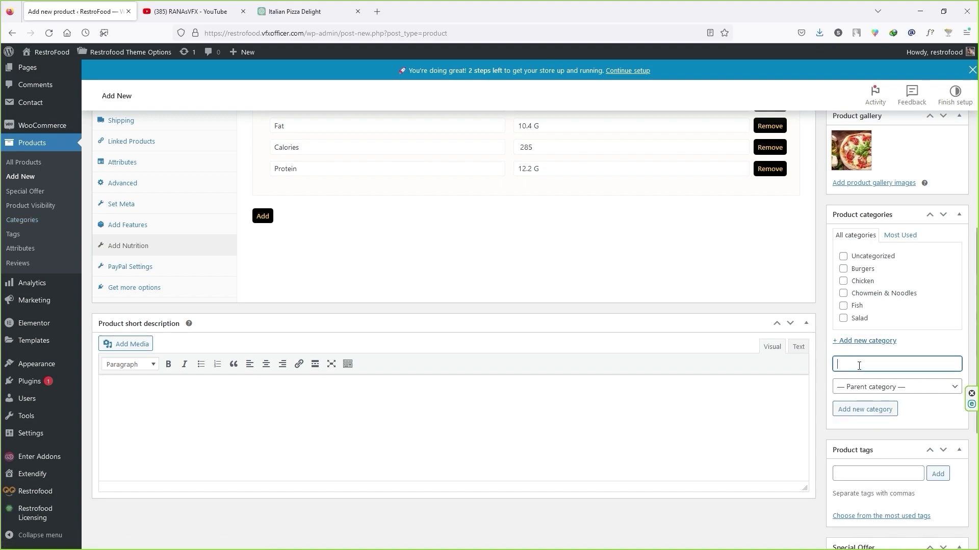
pyautogui.write('Pizza')
pyautogui.click(861, 412)
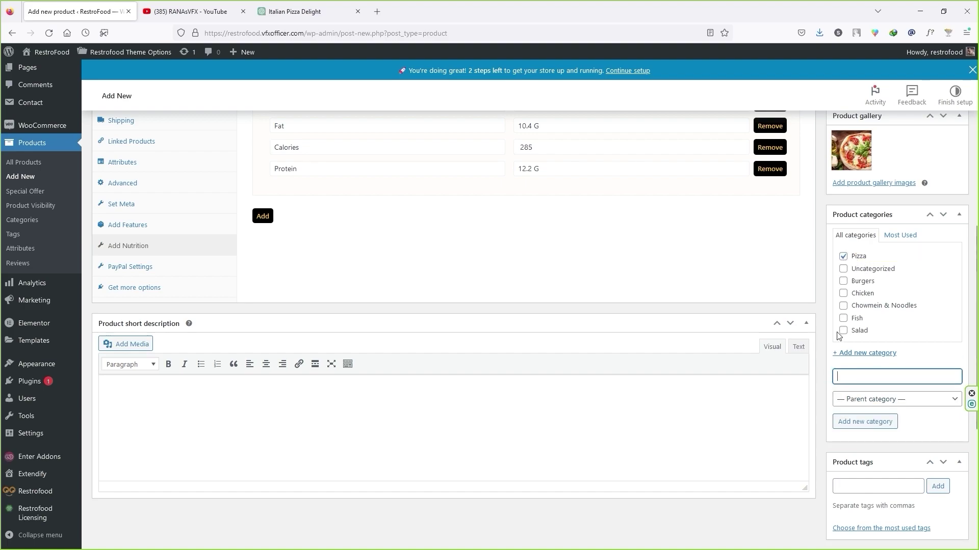
pyautogui.scroll(-3, 836, 366)
# Add the product tags 'Italian pizza' and 'pizza'.
pyautogui.click(855, 329)
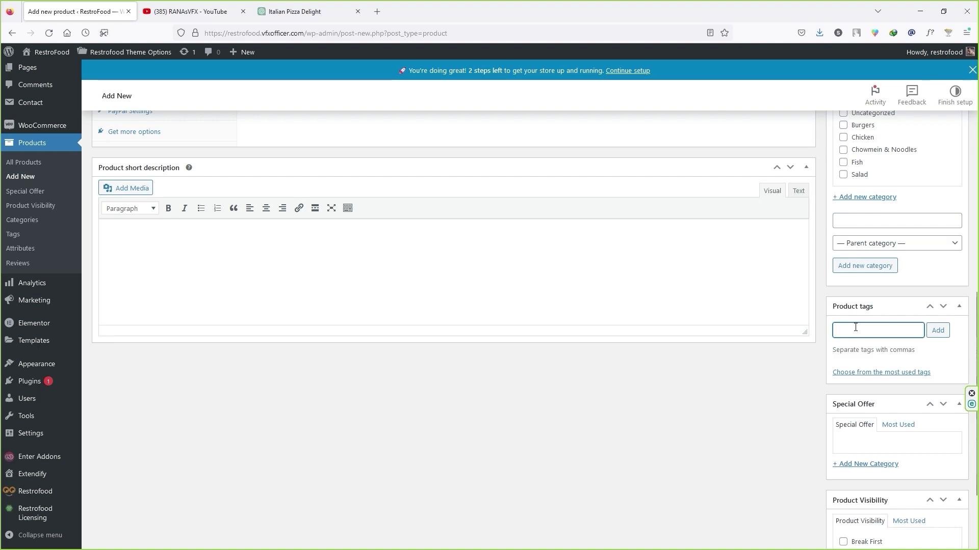
pyautogui.press('super+v')
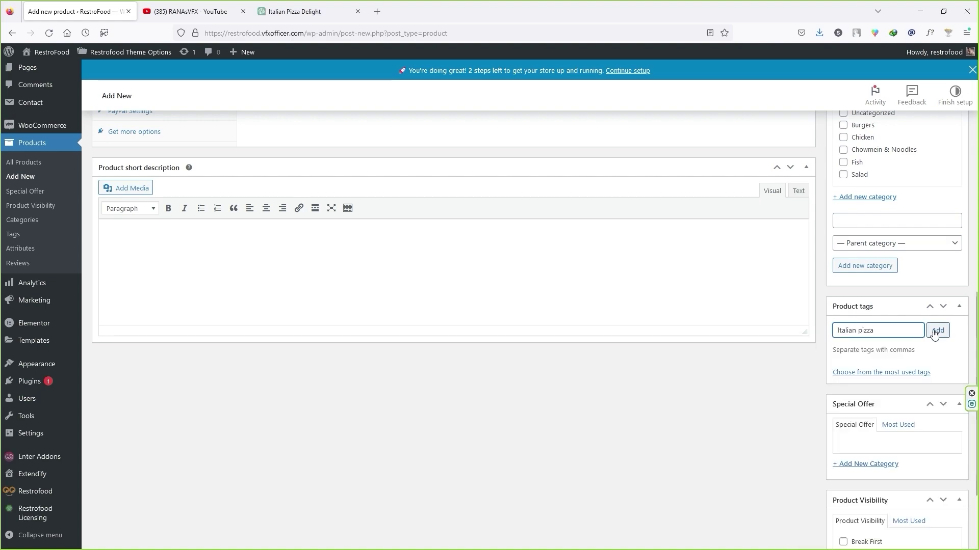
pyautogui.click(936, 332)
pyautogui.write('pizza')
pyautogui.press('Return')
pyautogui.scroll(-3, 745, 377)
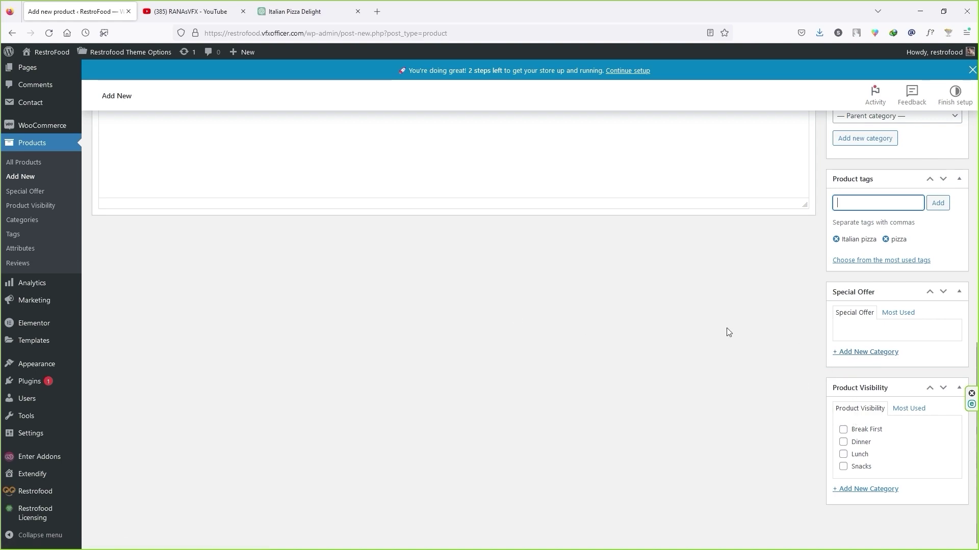
pyautogui.scroll(1, 696, 323)
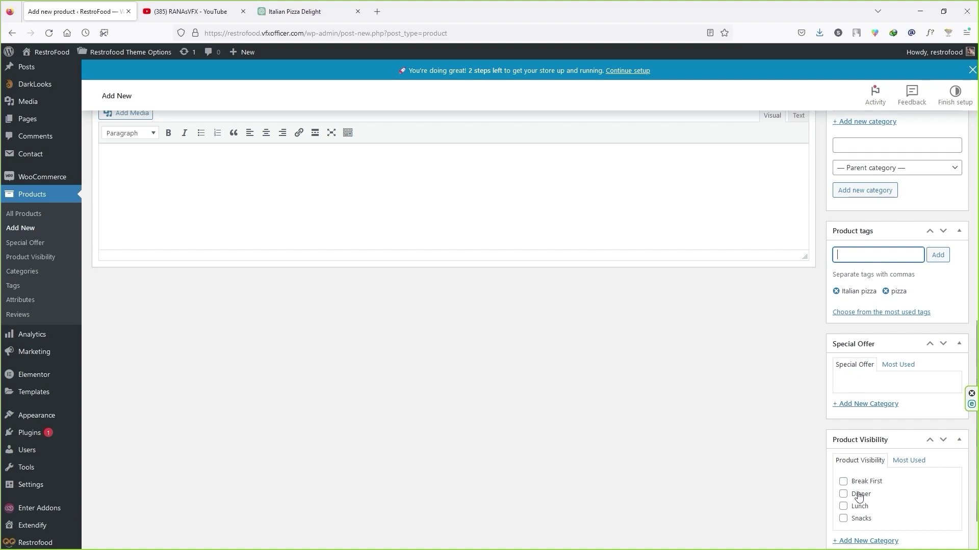
pyautogui.scroll(6, 783, 454)
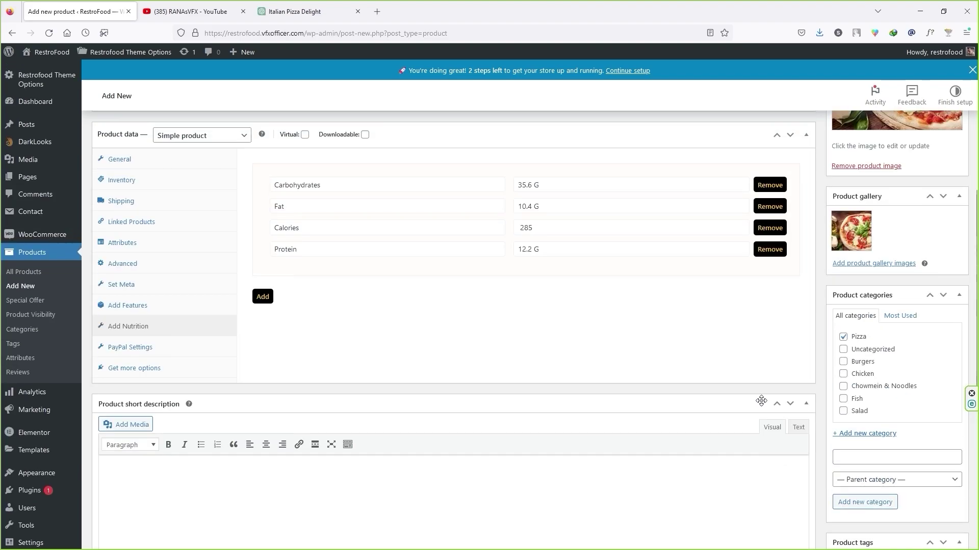
pyautogui.scroll(7, 770, 433)
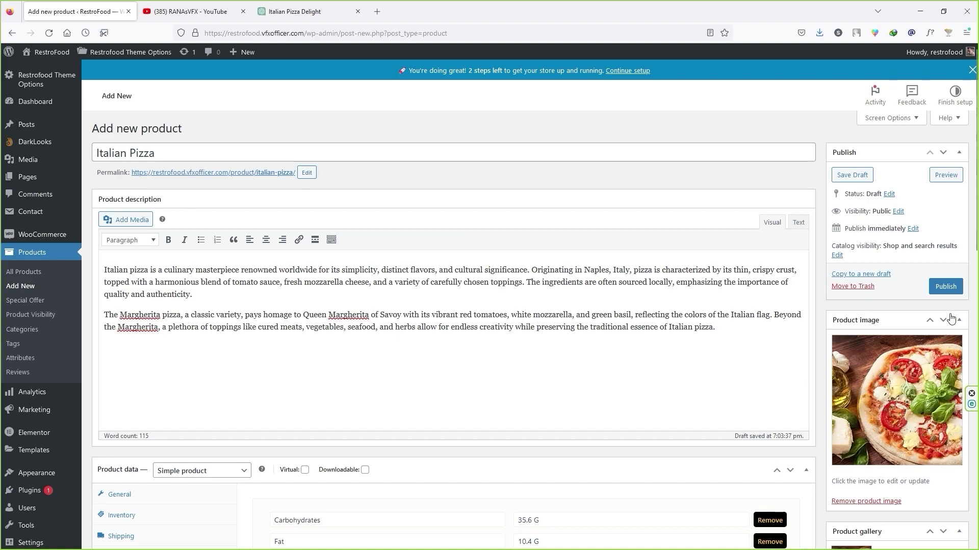
# Publish Italian Pizza and view it on the store's front page in a new tab.
pyautogui.click(946, 286)
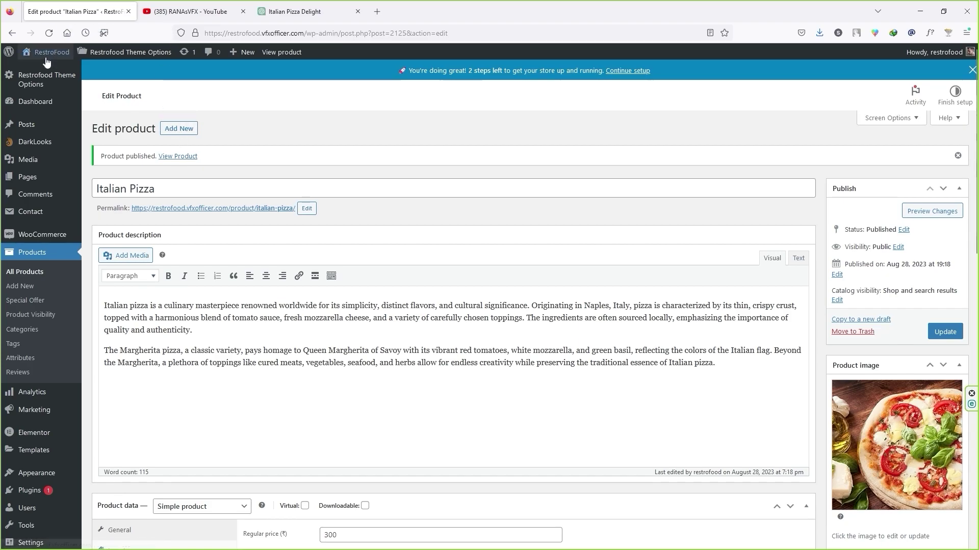
pyautogui.rightClick(46, 62)
pyautogui.click(76, 83)
pyautogui.scroll(-7, 151, 261)
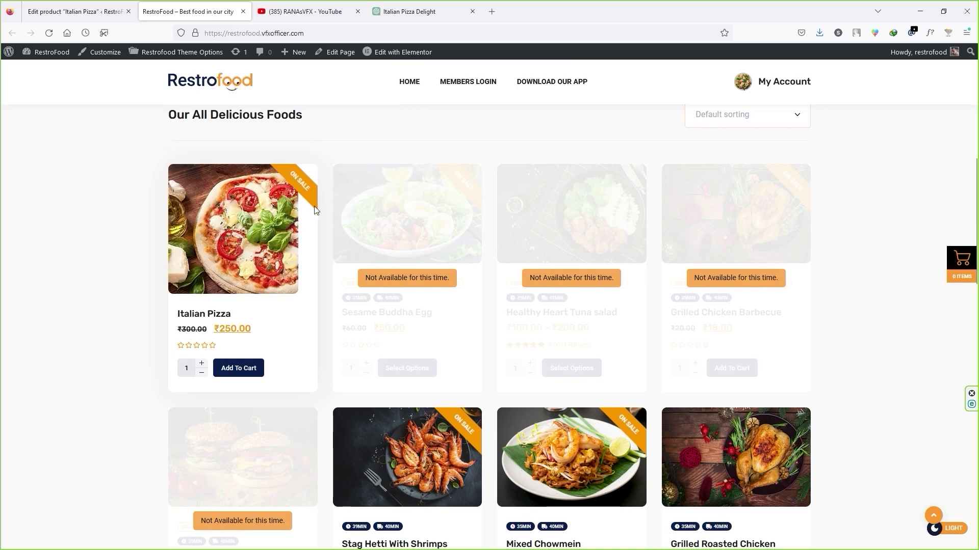
# Open the Italian Pizza quick view and review its nutrition facts and description.
pyautogui.click(209, 315)
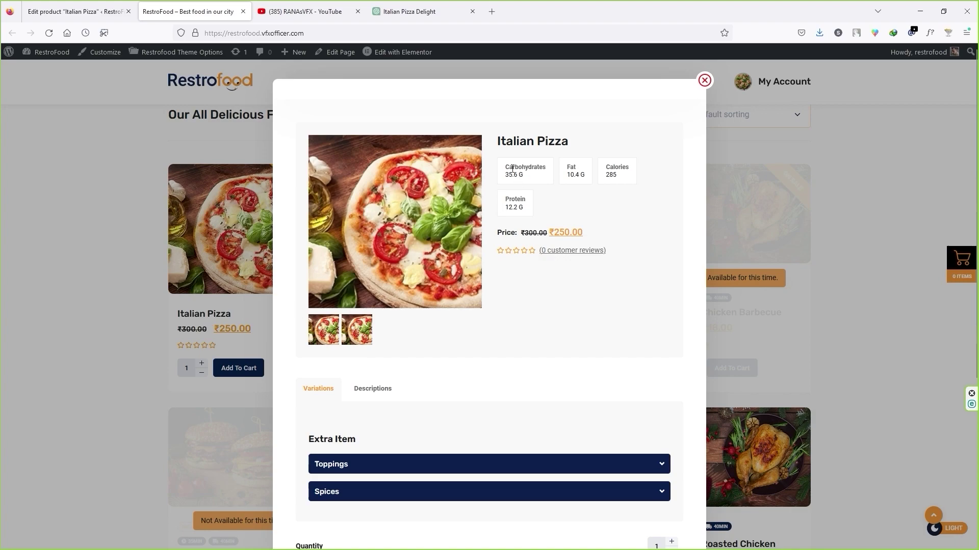
pyautogui.moveTo(502, 169); pyautogui.dragTo(624, 177)
pyautogui.click(544, 171)
pyautogui.moveTo(510, 206); pyautogui.dragTo(536, 211)
pyautogui.click(569, 209)
pyautogui.scroll(-3, 353, 192)
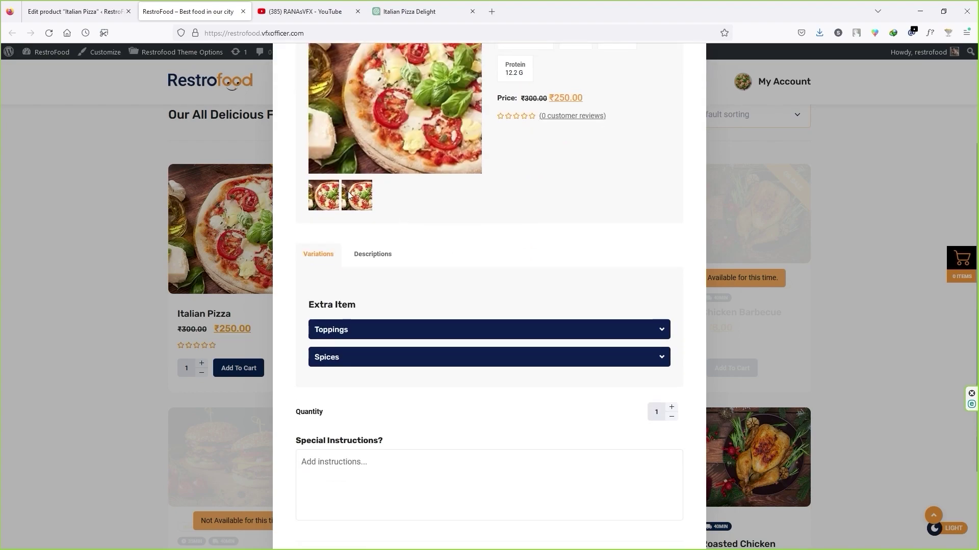
pyautogui.scroll(3, 348, 195)
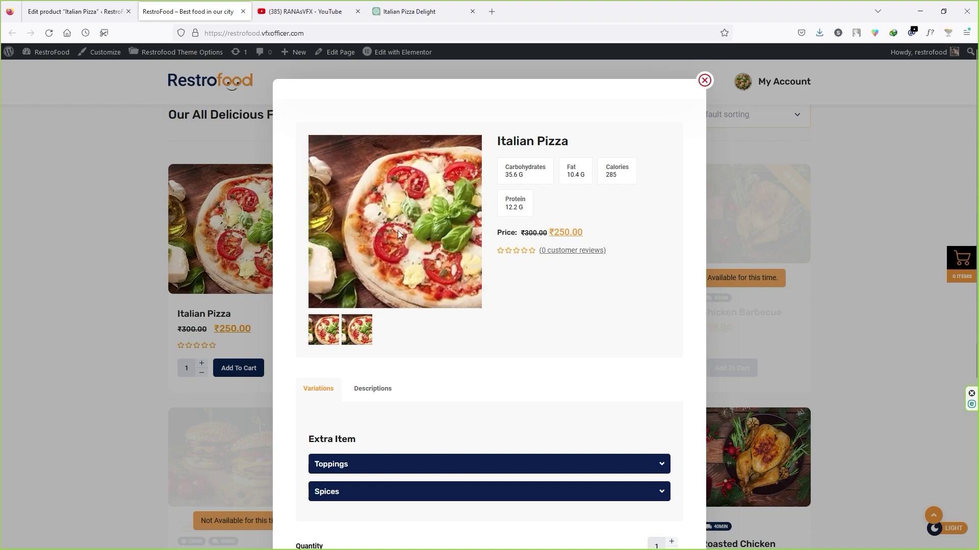
pyautogui.scroll(-4, 398, 234)
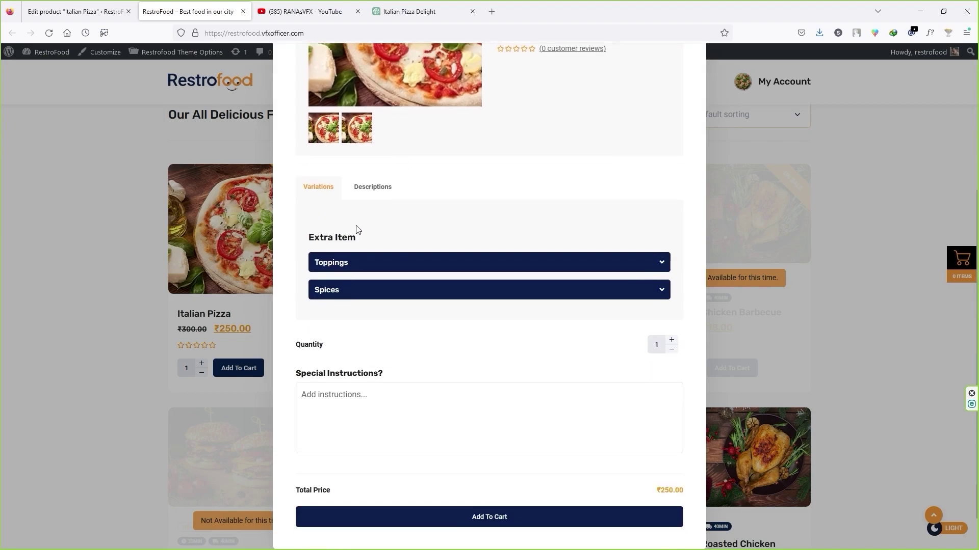
pyautogui.click(373, 189)
pyautogui.click(319, 189)
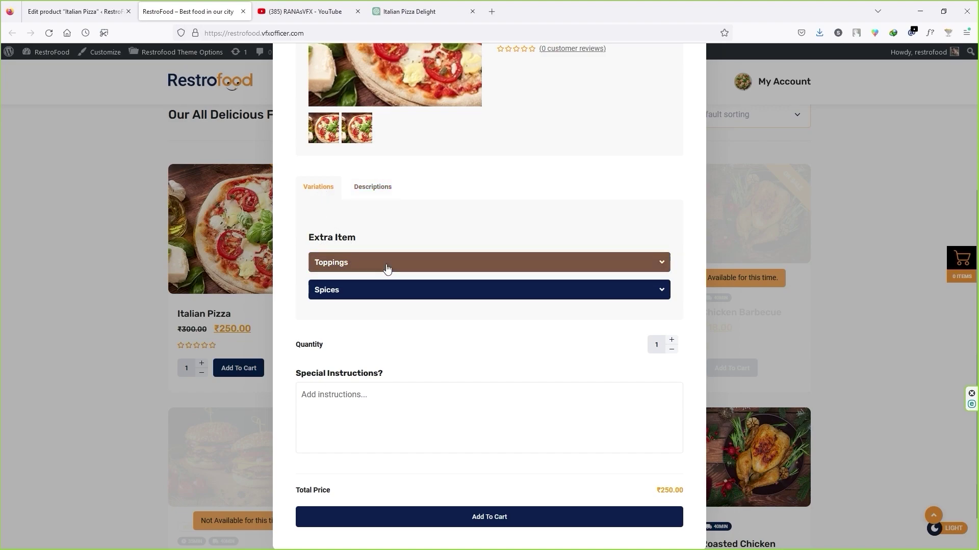
# Tick the Mushrooms, Extra virgin olive oil, Tomato sauce and Mozzarella toppings.
pyautogui.click(430, 268)
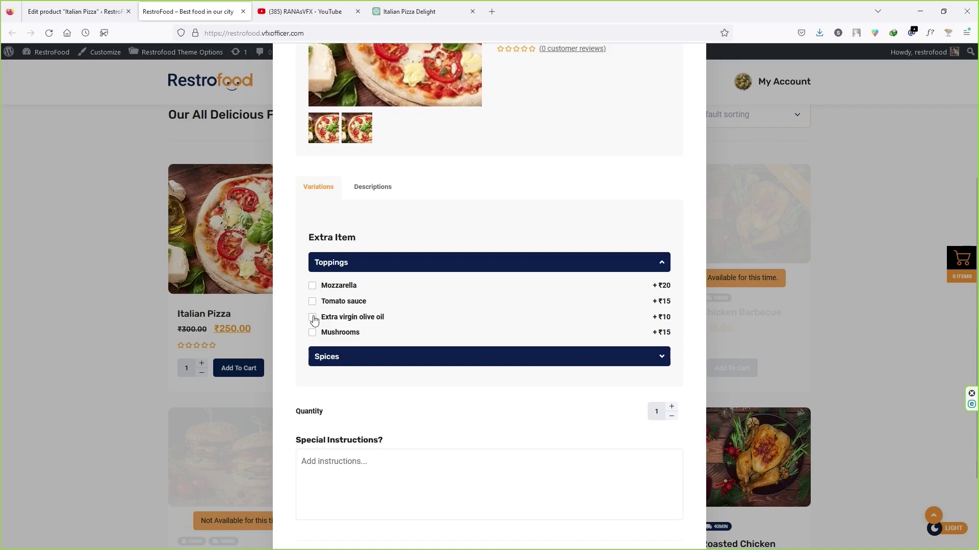
pyautogui.click(313, 334)
pyautogui.click(312, 317)
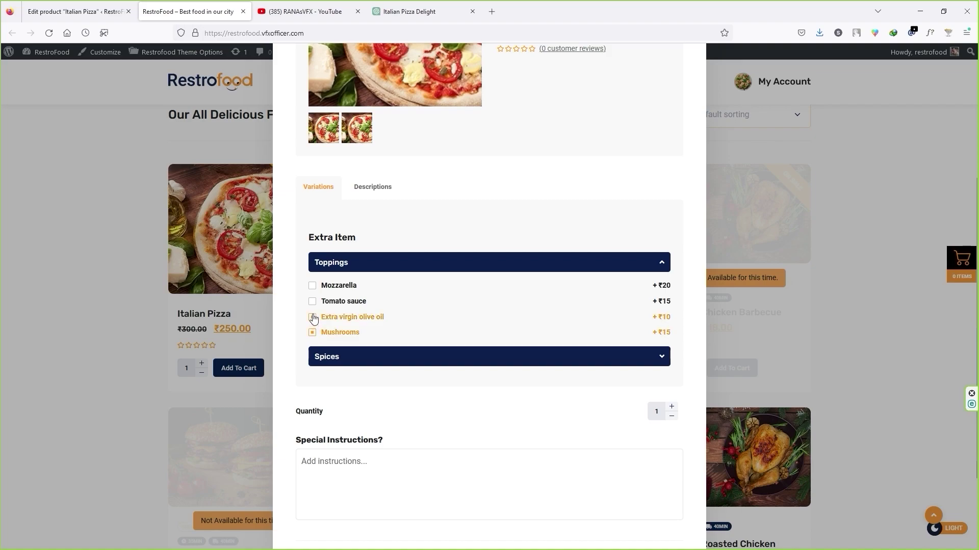
pyautogui.click(313, 302)
pyautogui.click(313, 288)
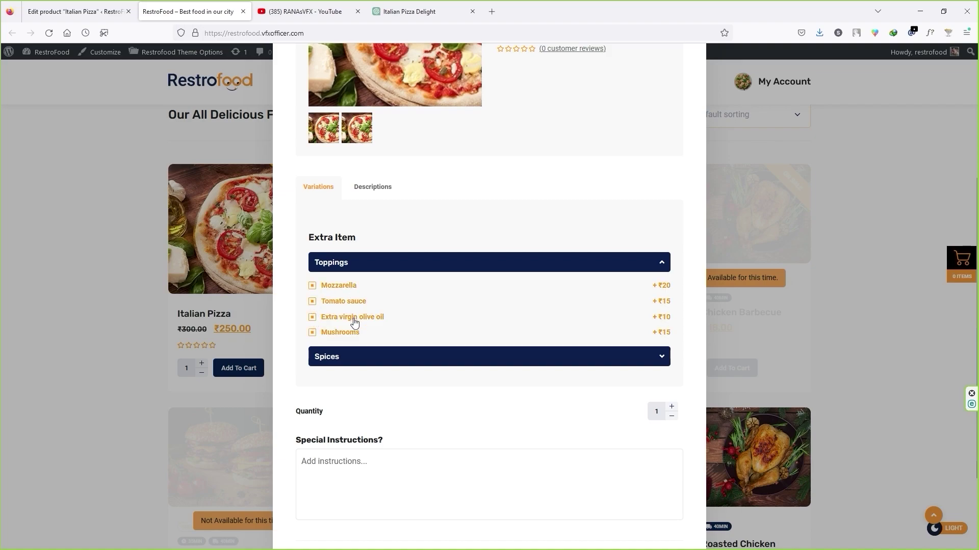
pyautogui.click(313, 287)
pyautogui.click(313, 303)
pyautogui.click(312, 302)
pyautogui.click(312, 286)
# Add the Green Paper spice from the Spices list.
pyautogui.scroll(4, 354, 332)
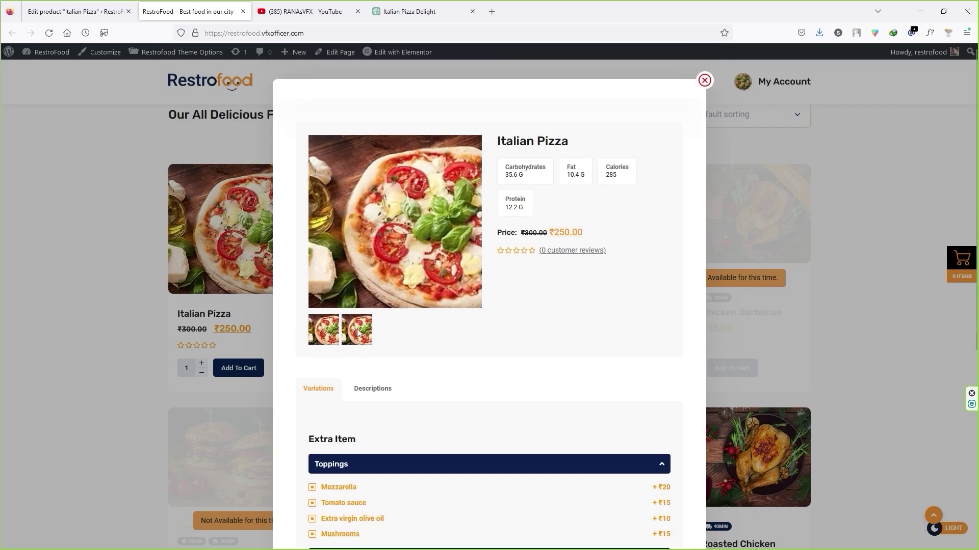
pyautogui.scroll(-5, 434, 311)
pyautogui.scroll(-1, 451, 358)
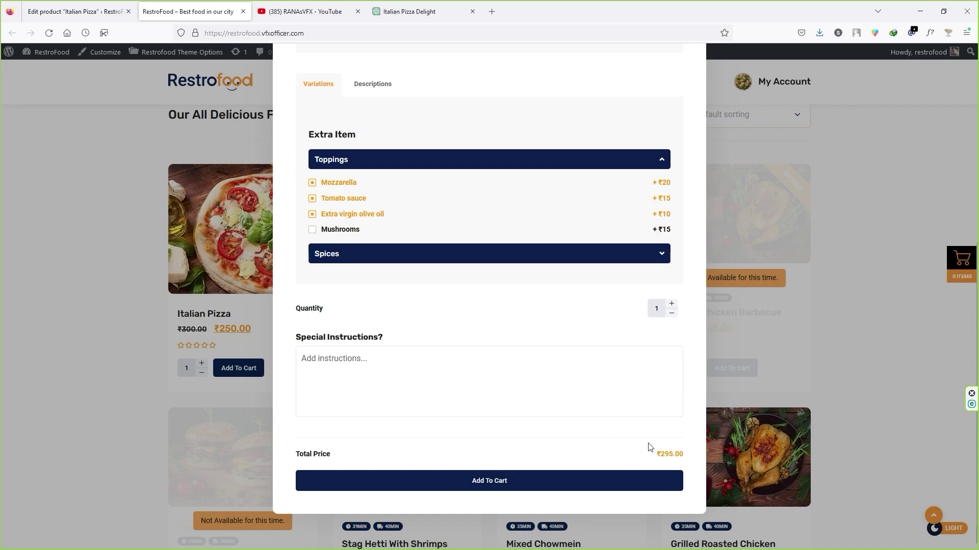
pyautogui.click(312, 230)
pyautogui.click(378, 254)
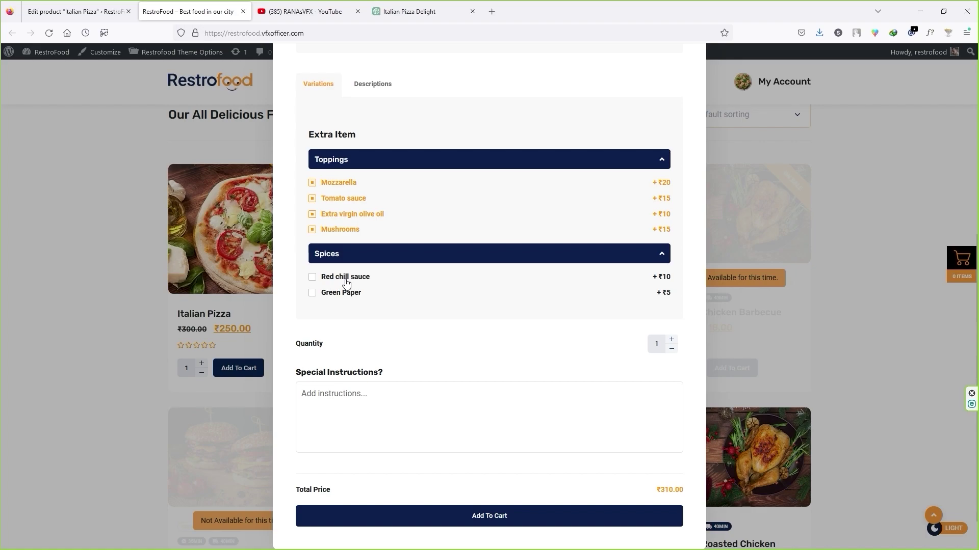
pyautogui.click(359, 294)
pyautogui.scroll(-1, 358, 295)
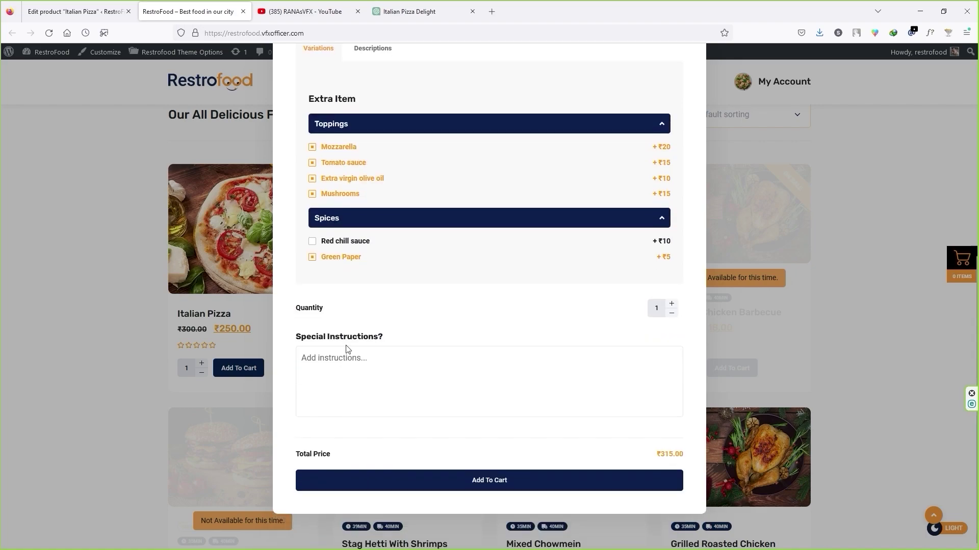
# Enter 'Please add extra cheese' as special instructions, close the quick view, and return to the editor.
pyautogui.click(352, 359)
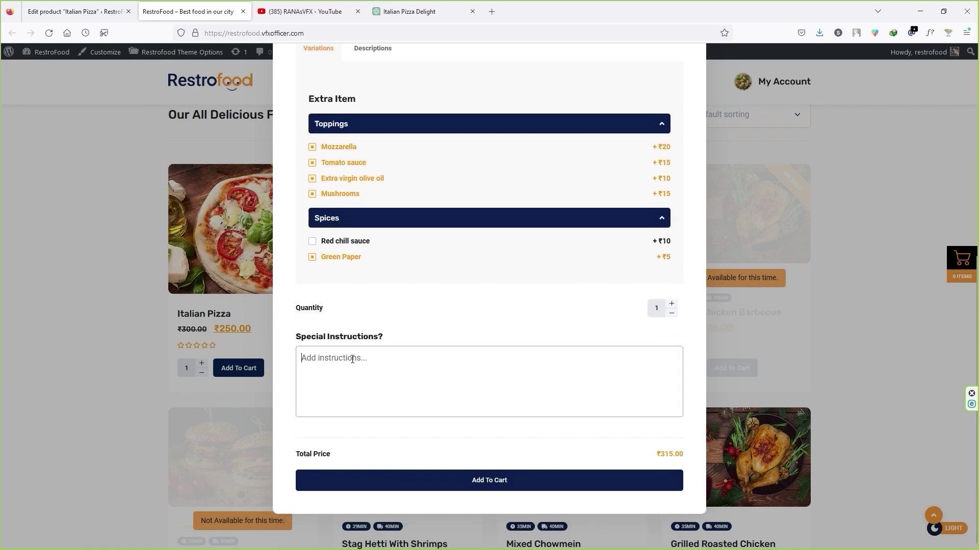
pyautogui.write('Please add extr')
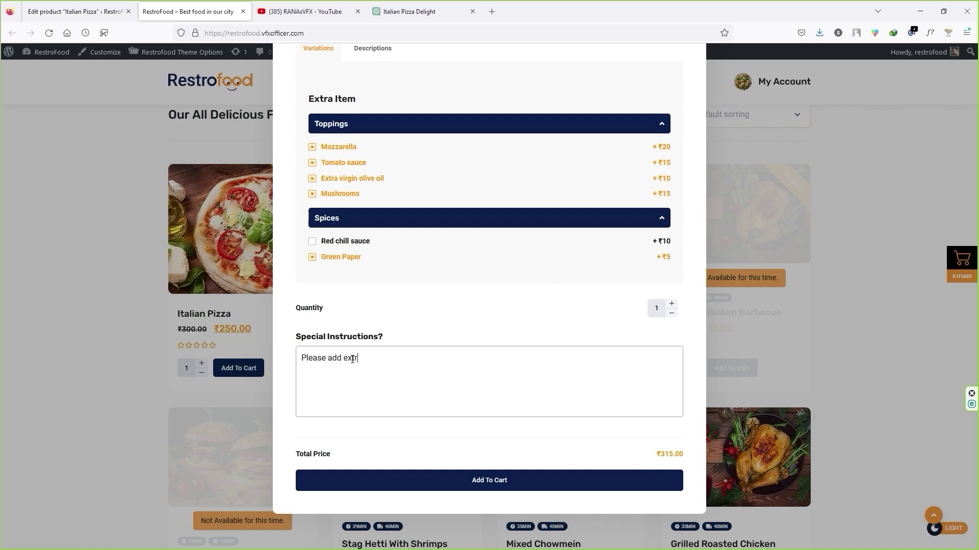
pyautogui.write('a cheese')
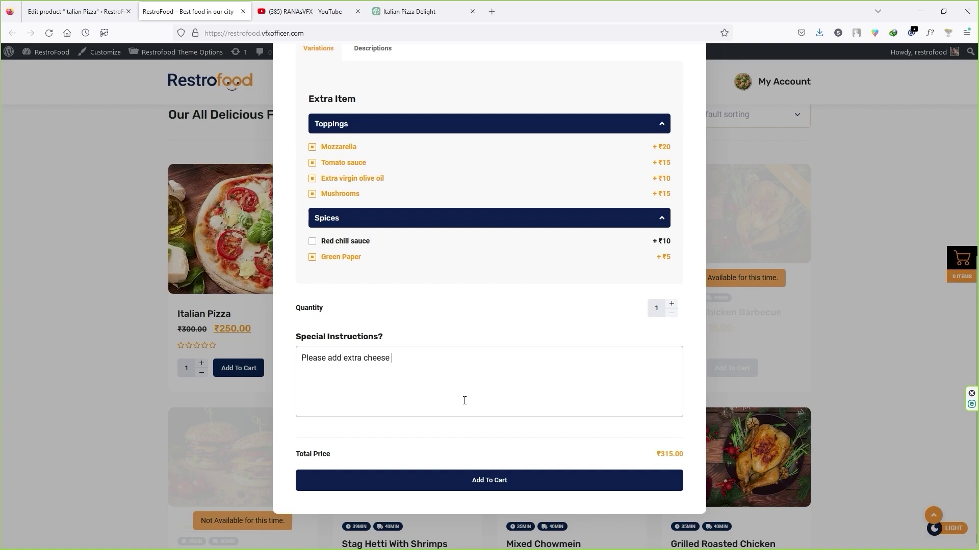
pyautogui.scroll(6, 464, 400)
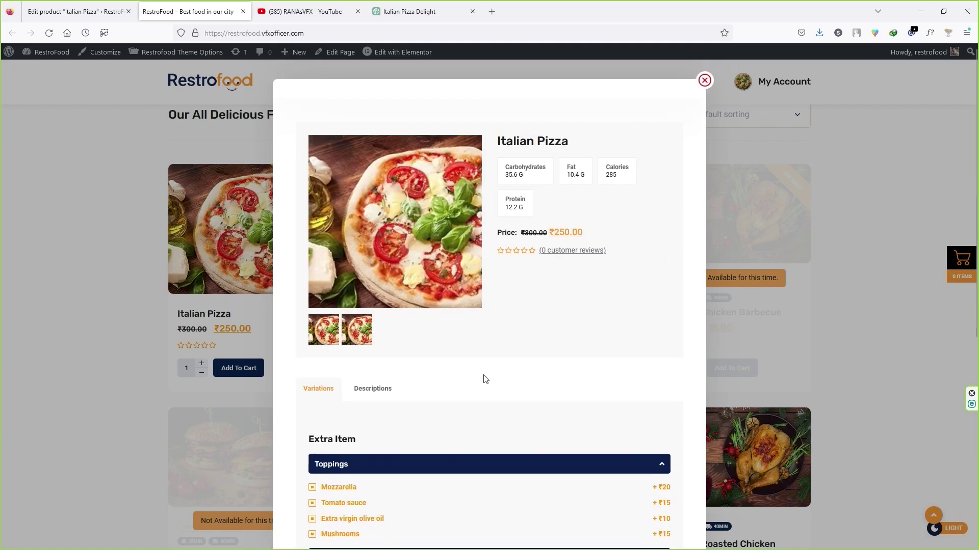
pyautogui.scroll(-5, 485, 380)
pyautogui.scroll(5, 405, 275)
pyautogui.click(705, 81)
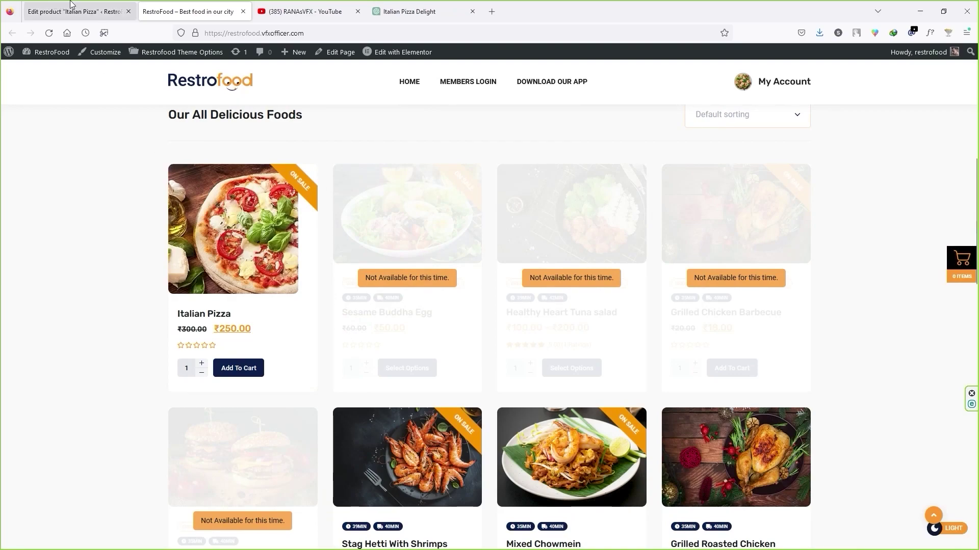
pyautogui.click(71, 5)
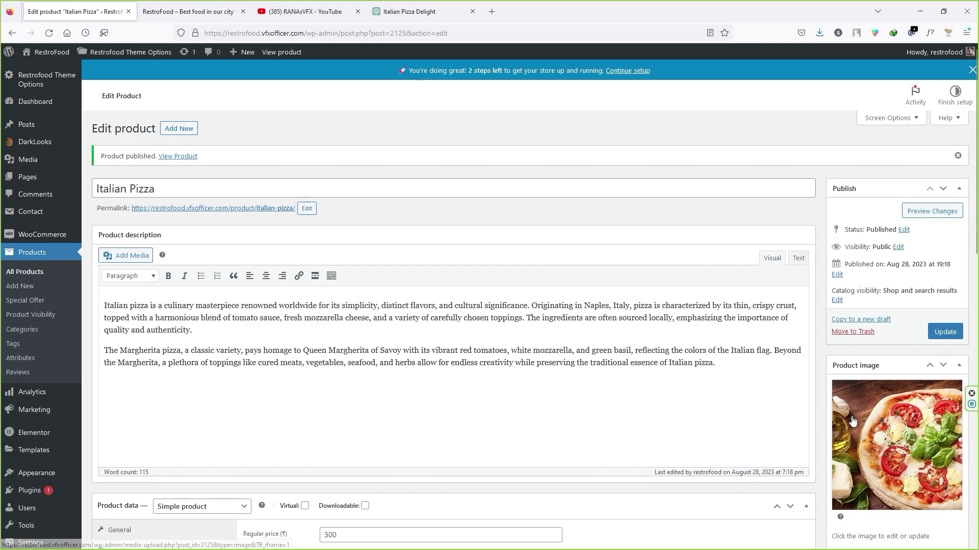
# Change Italian Pizza's product type to Variable product.
pyautogui.scroll(-3, 851, 420)
pyautogui.scroll(3, 323, 387)
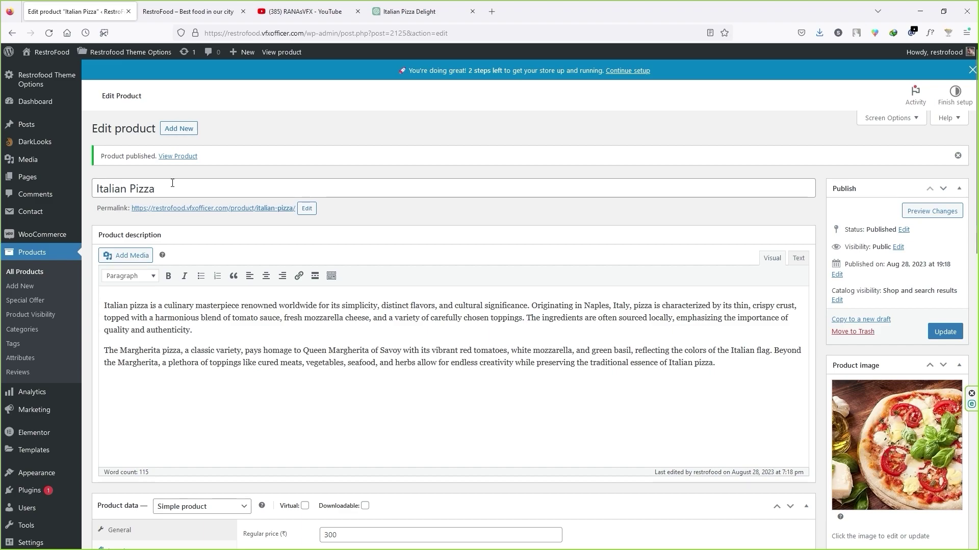
pyautogui.moveTo(173, 187); pyautogui.dragTo(86, 188)
pyautogui.click(144, 186)
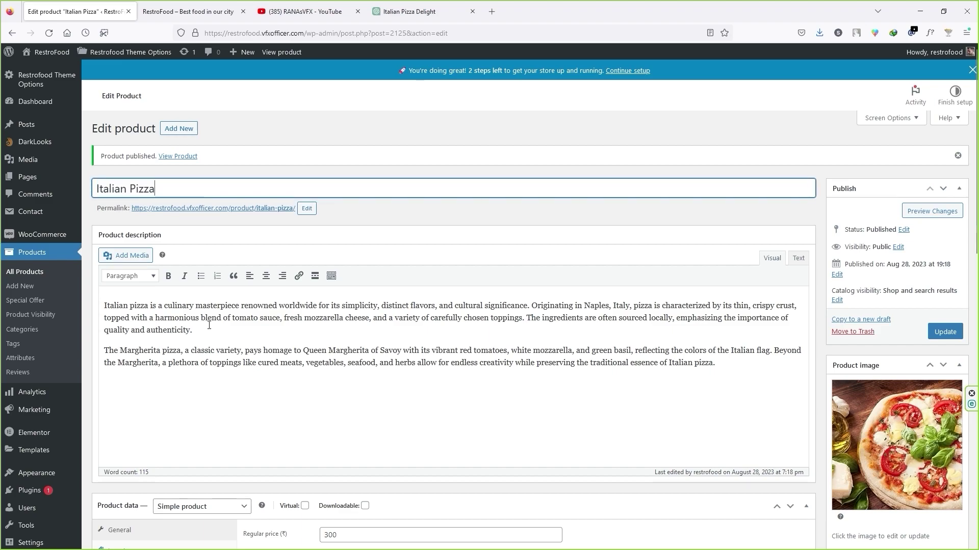
pyautogui.scroll(-5, 208, 325)
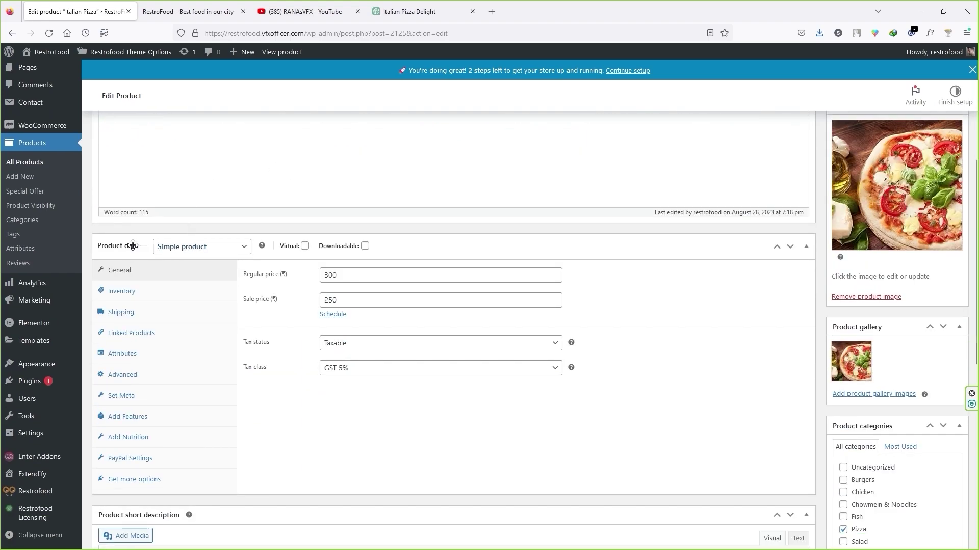
pyautogui.click(208, 252)
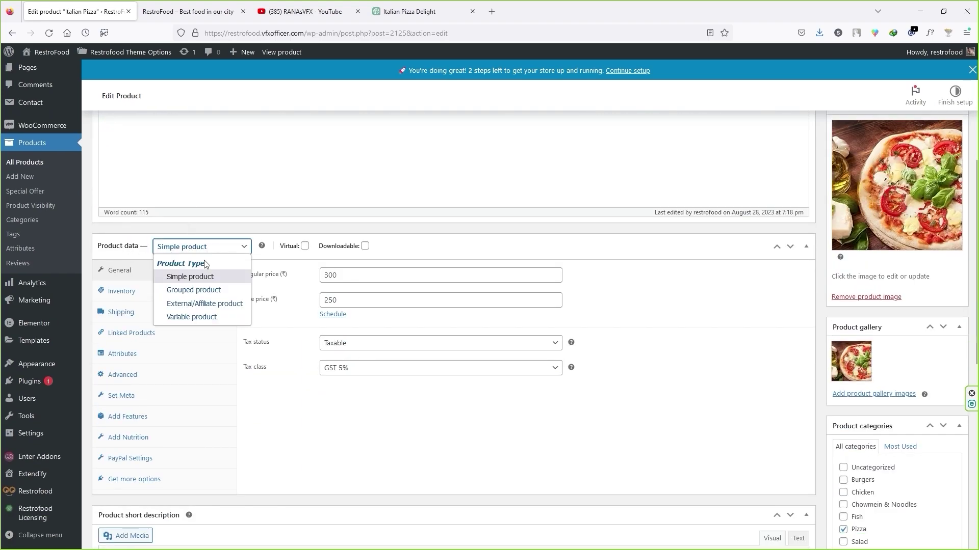
pyautogui.click(194, 317)
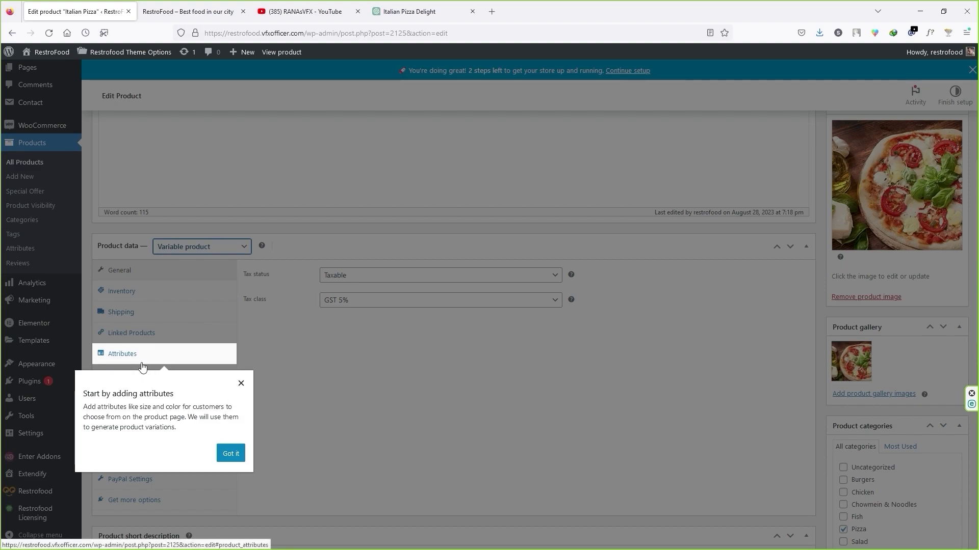
pyautogui.click(229, 456)
# Update the product and open the Attributes page in a new tab.
pyautogui.scroll(5, 372, 431)
pyautogui.scroll(1, 530, 426)
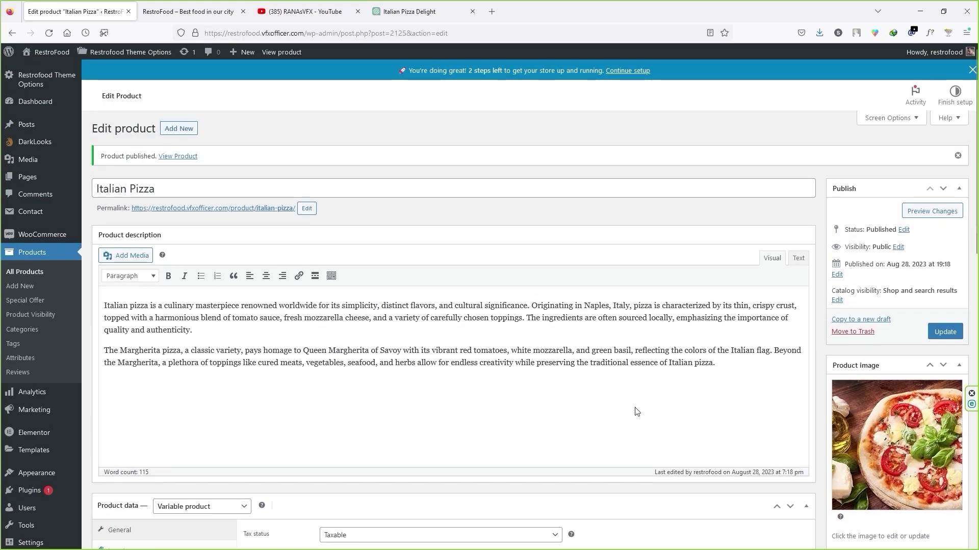
pyautogui.click(946, 332)
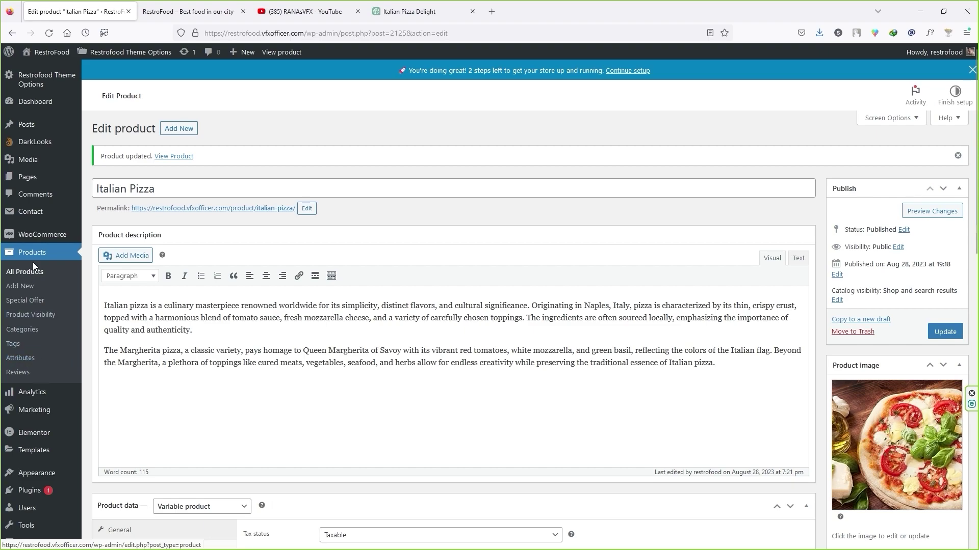
pyautogui.rightClick(24, 360)
pyautogui.click(76, 170)
# Create a 'Pizza Size' attribute with archives enabled.
pyautogui.click(184, 11)
pyautogui.moveTo(459, 151)
pyautogui.moveTo(431, 214)
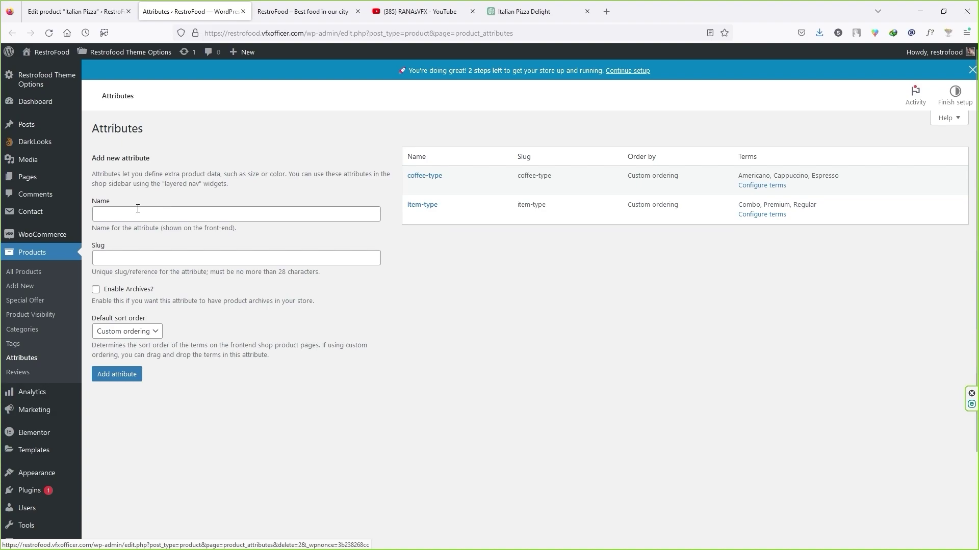
pyautogui.click(156, 214)
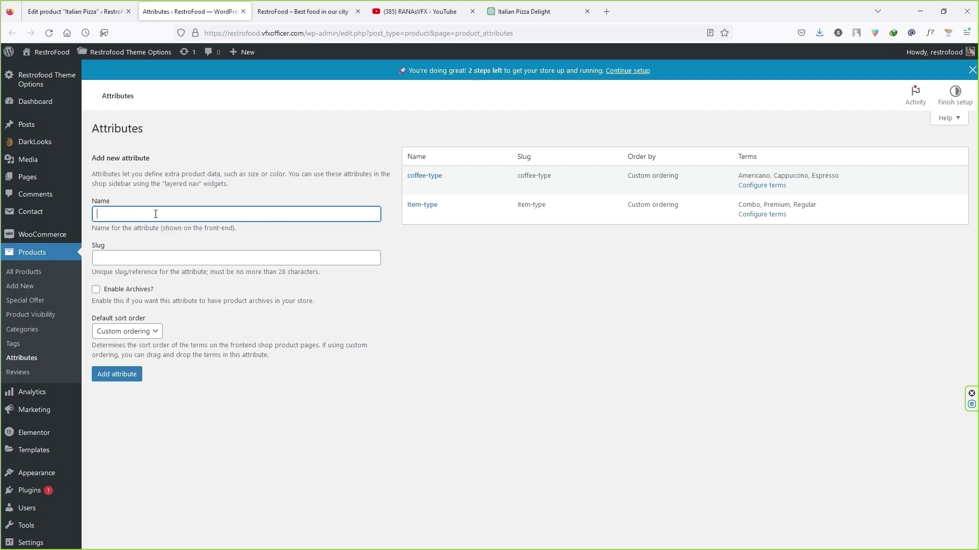
pyautogui.write('Pizza Size')
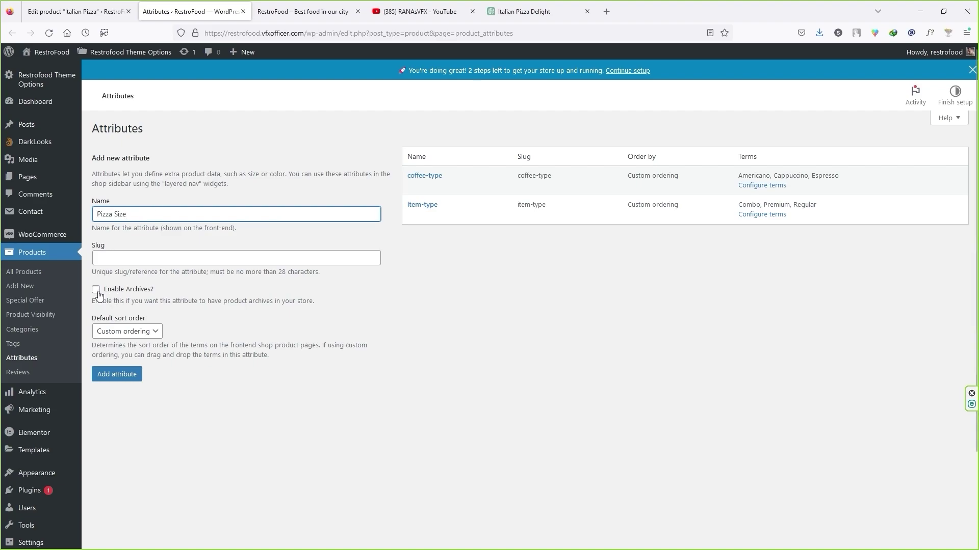
pyautogui.click(96, 290)
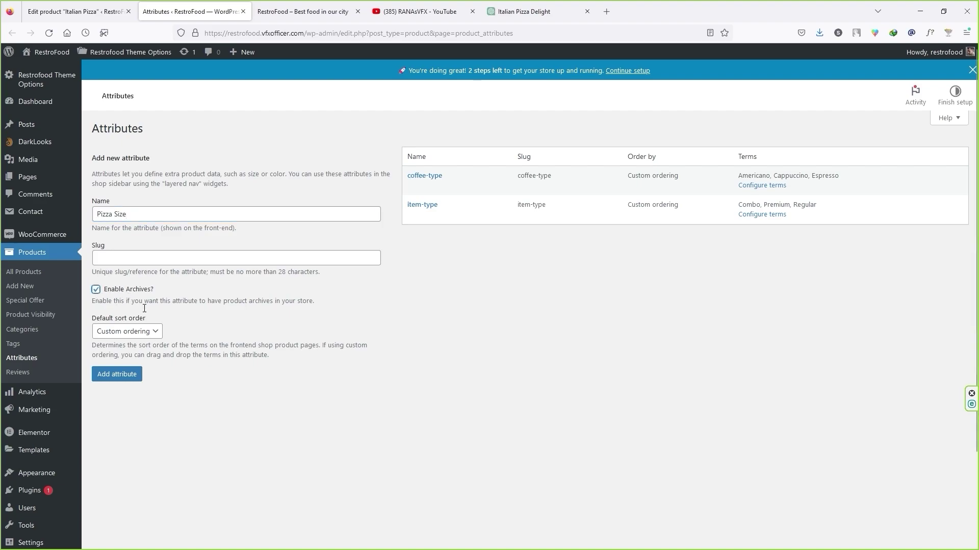
pyautogui.click(123, 379)
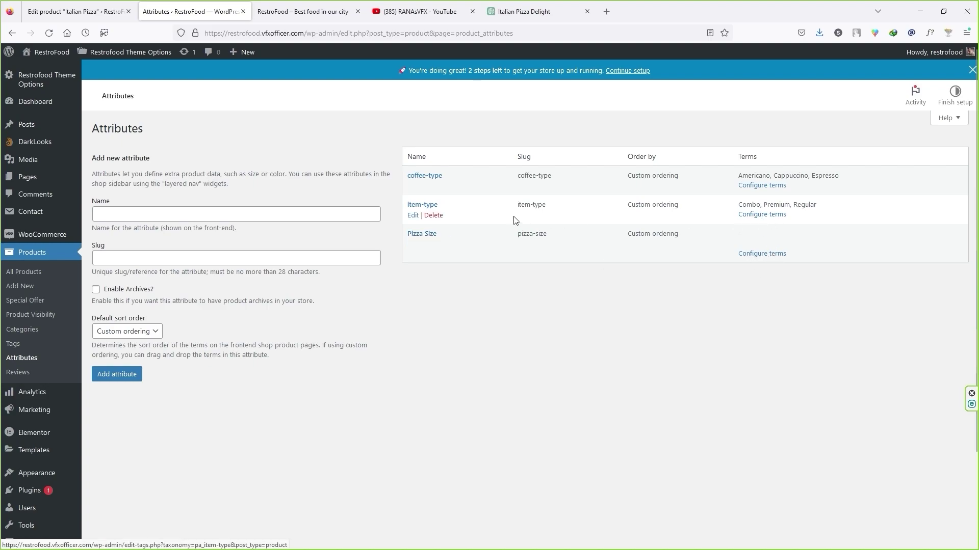
# Open the terms list for the Pizza Size attribute.
pyautogui.doubleClick(753, 176)
pyautogui.doubleClick(791, 175)
pyautogui.doubleClick(825, 175)
pyautogui.click(745, 202)
pyautogui.doubleClick(746, 204)
pyautogui.click(745, 204)
pyautogui.click(764, 255)
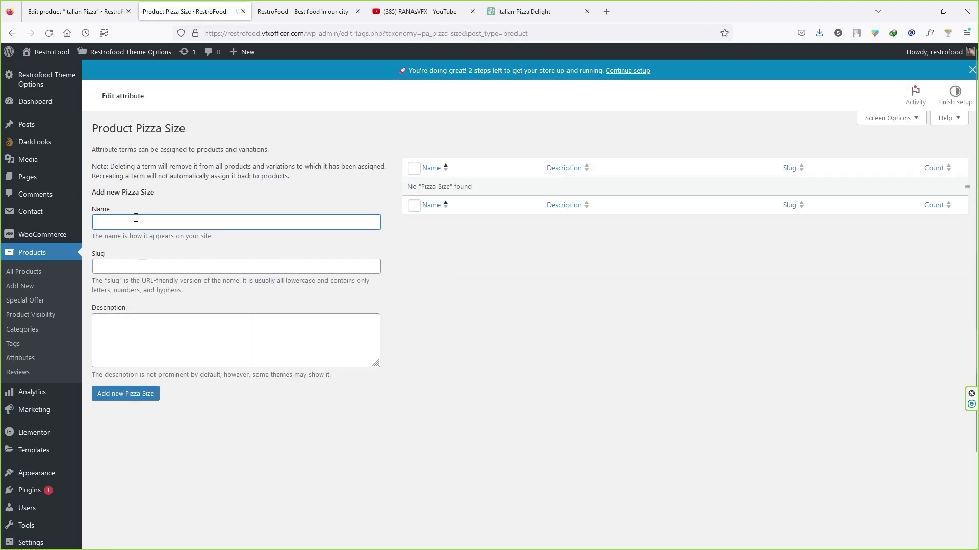
# Add the size terms Small, Medium and Large, then open the Special Offer page.
pyautogui.click(132, 223)
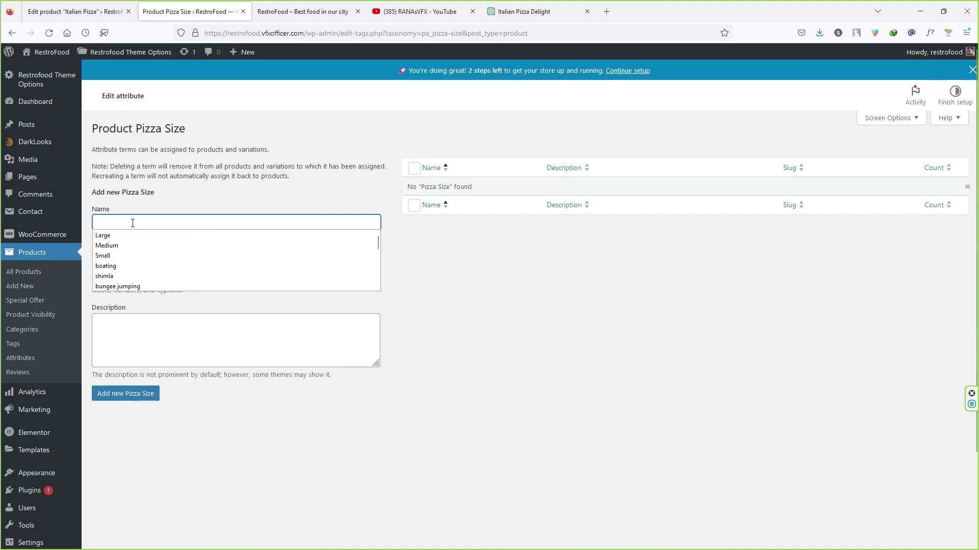
pyautogui.click(113, 255)
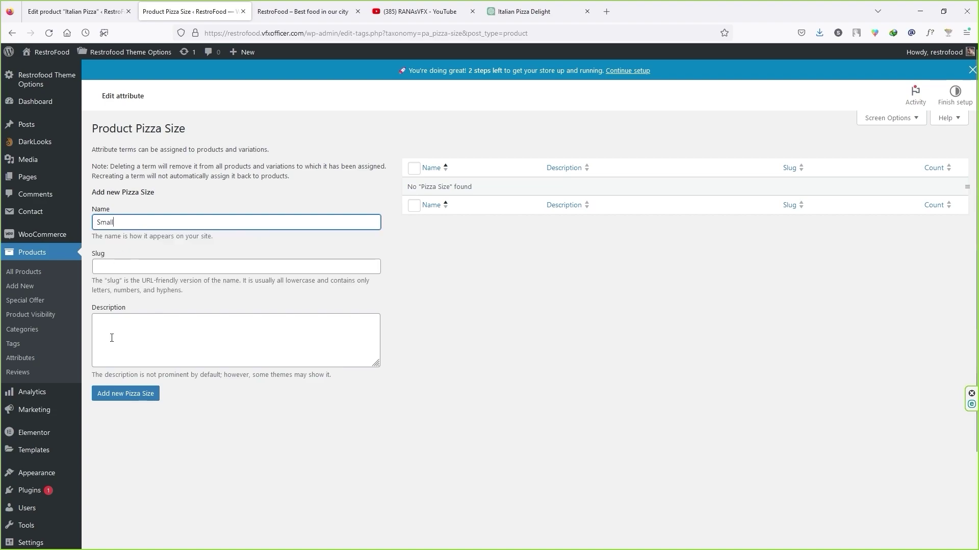
pyautogui.click(116, 398)
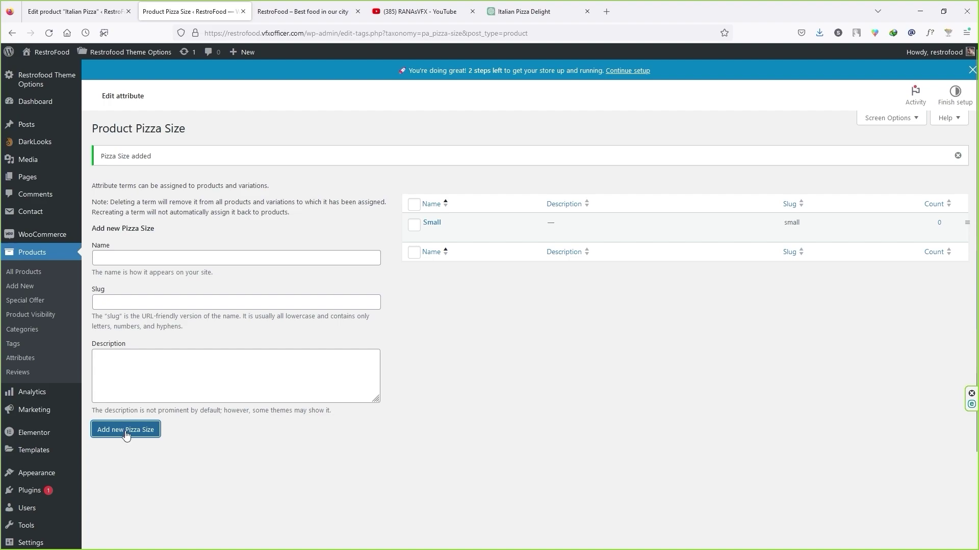
pyautogui.click(121, 258)
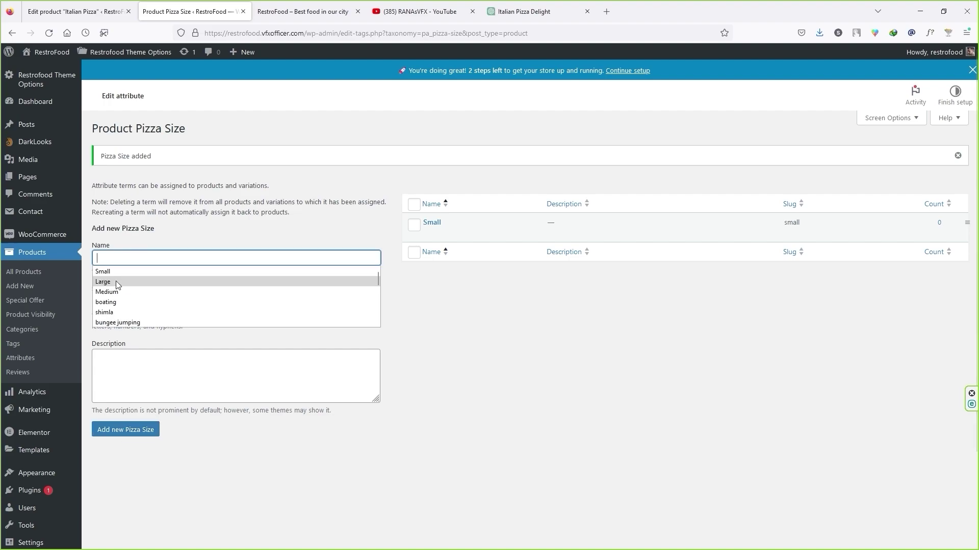
pyautogui.click(116, 293)
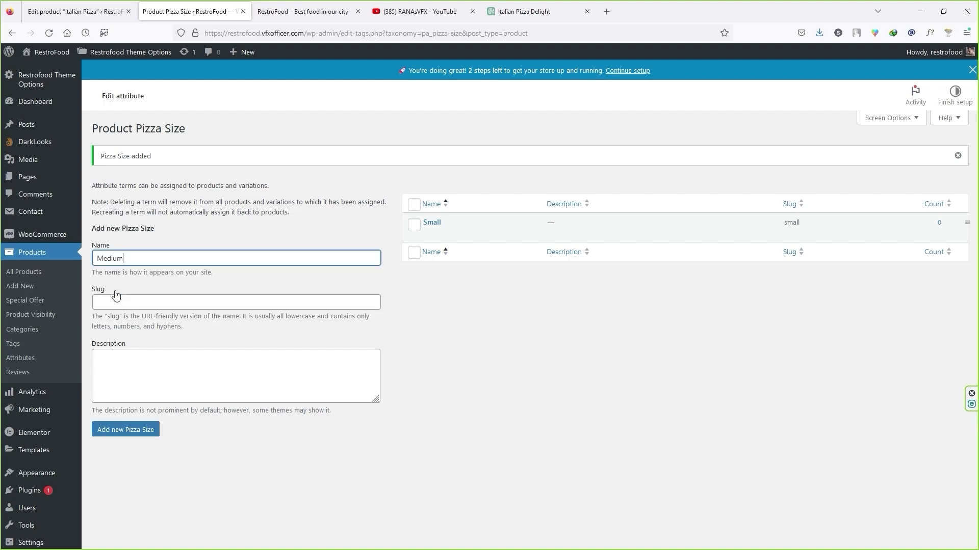
pyautogui.click(124, 258)
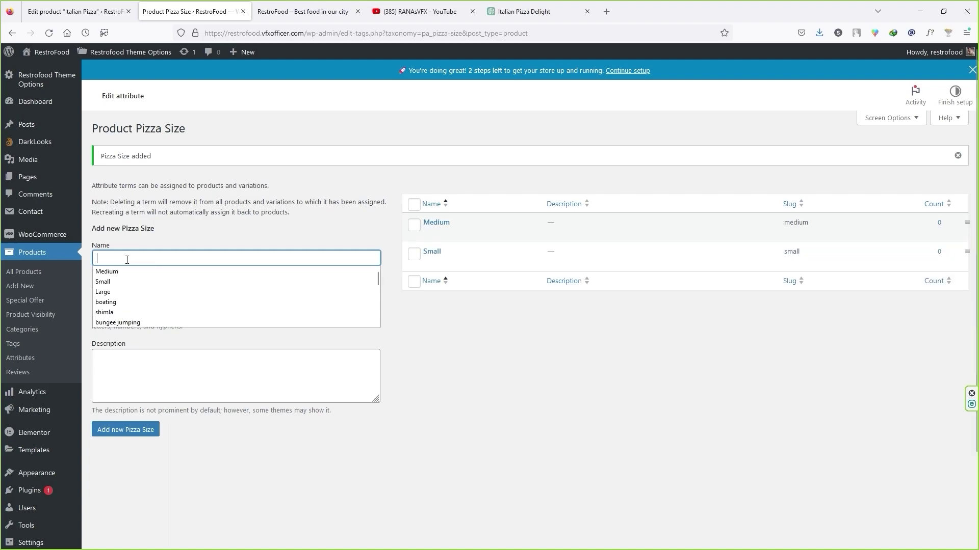
pyautogui.click(119, 290)
pyautogui.press('Return')
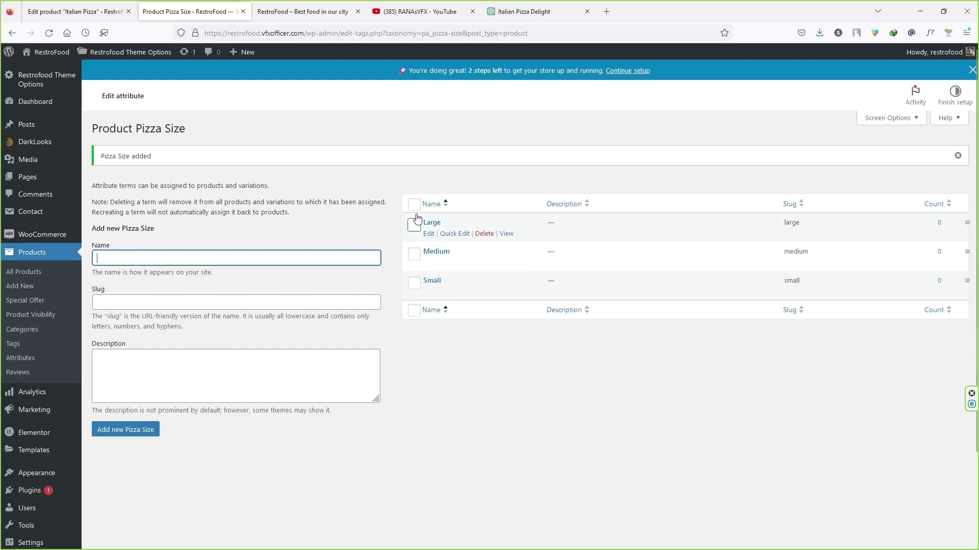
pyautogui.click(23, 358)
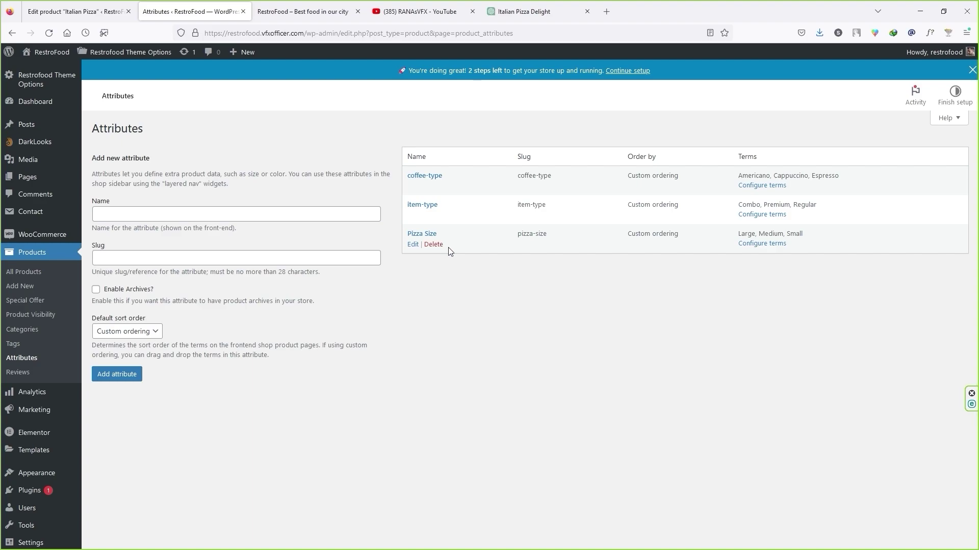
pyautogui.click(45, 304)
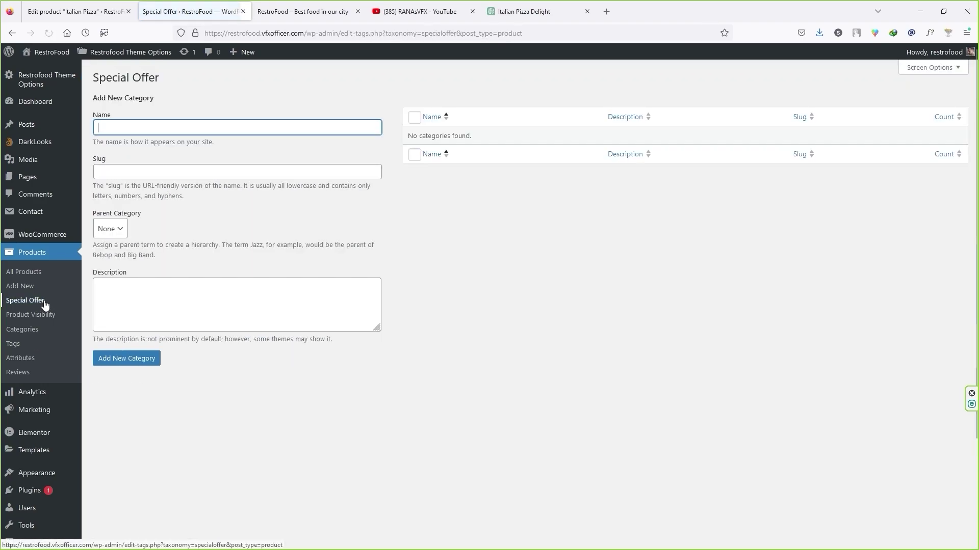
# Add the special offers 'Buy 1 Get 1 FREE' and '10% Discount'.
pyautogui.click(146, 129)
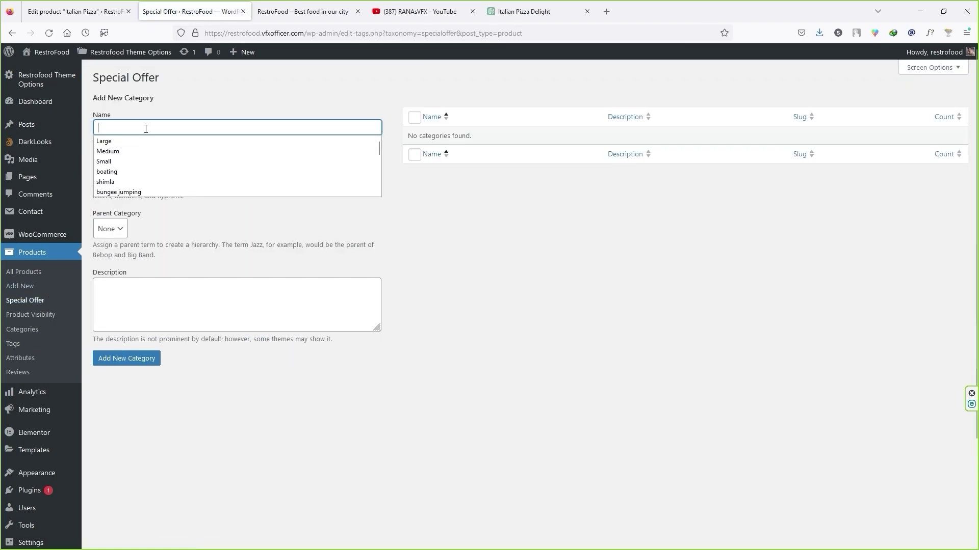
pyautogui.write('Buy')
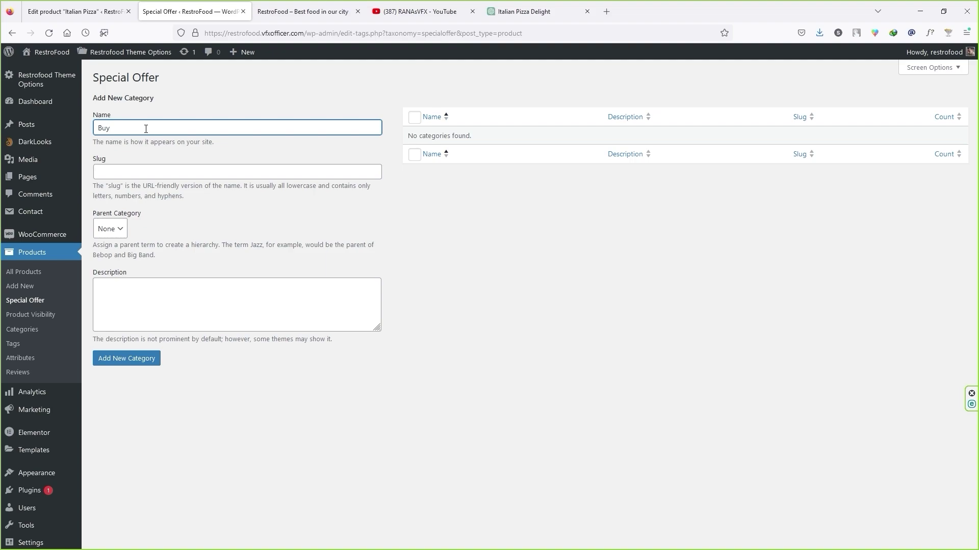
pyautogui.write(' 1 Get 1 FREE')
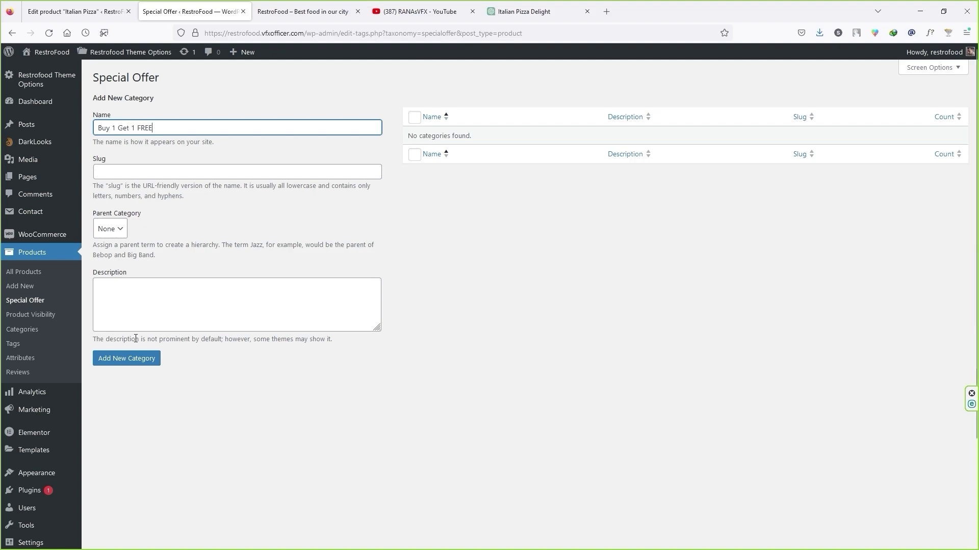
pyautogui.click(138, 359)
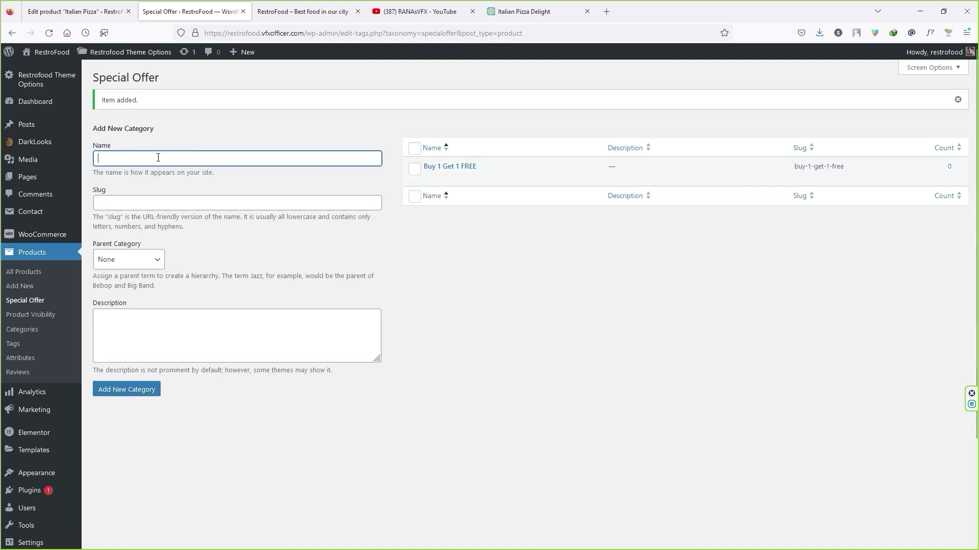
pyautogui.write('10% Discount')
pyautogui.click(124, 393)
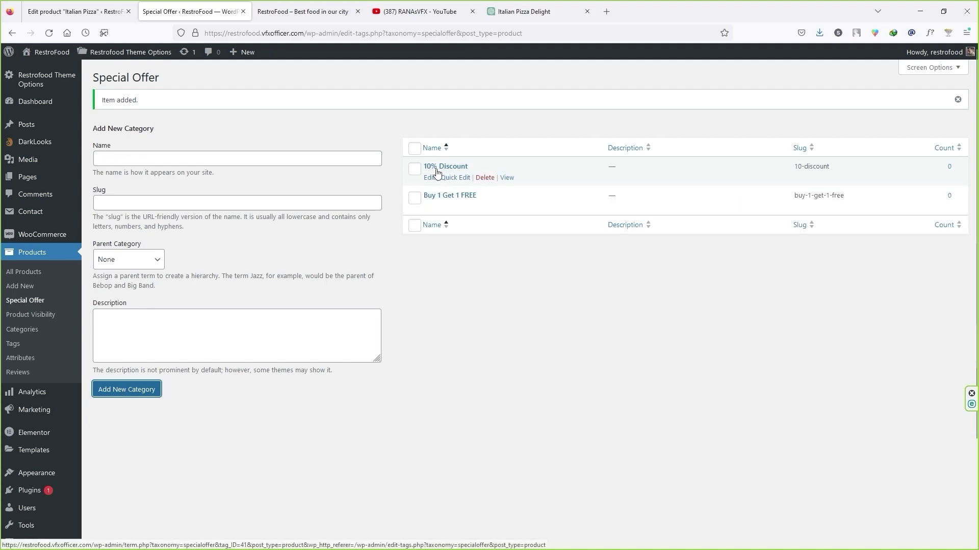
# Open Buy 1 Get 1 FREE for editing, go back, then open Product Visibility.
pyautogui.click(430, 208)
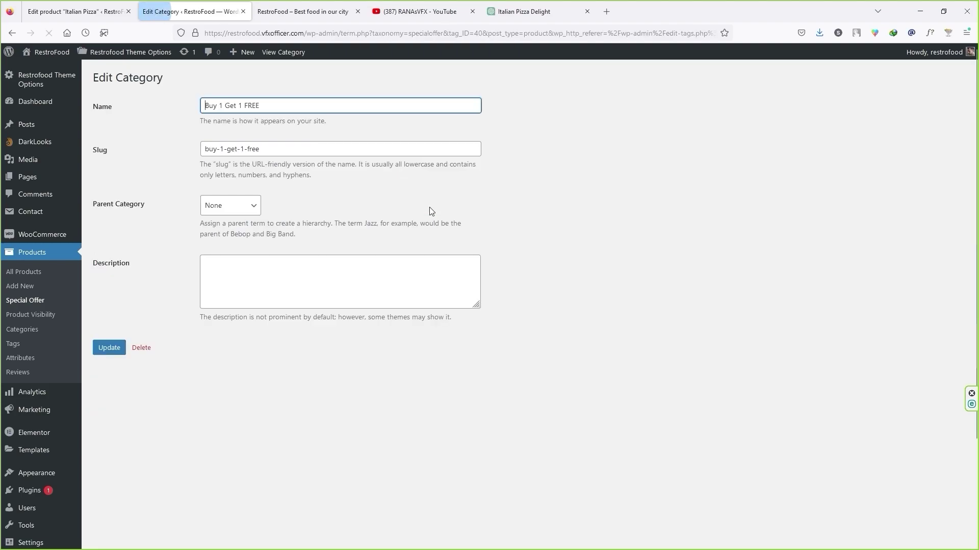
pyautogui.hotkey('alt', 'Left')
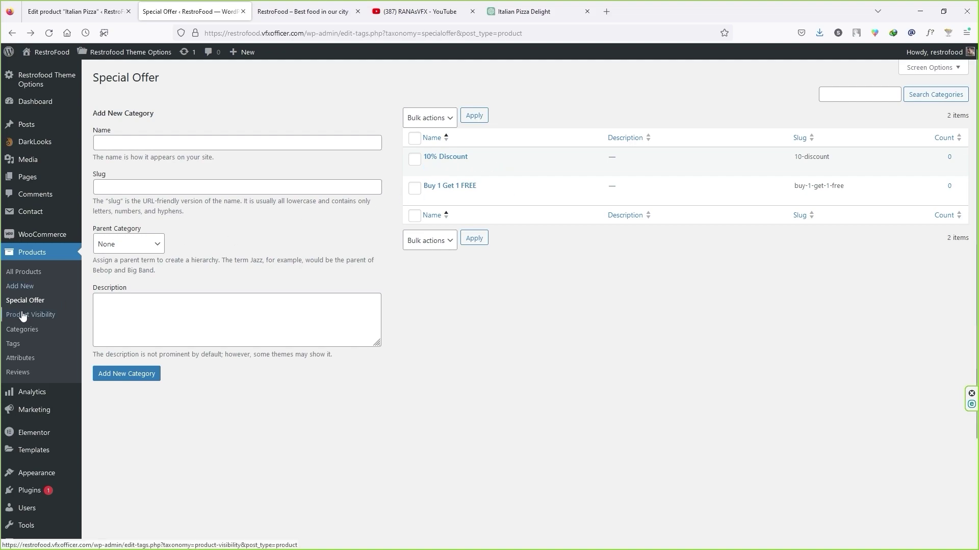
pyautogui.click(44, 318)
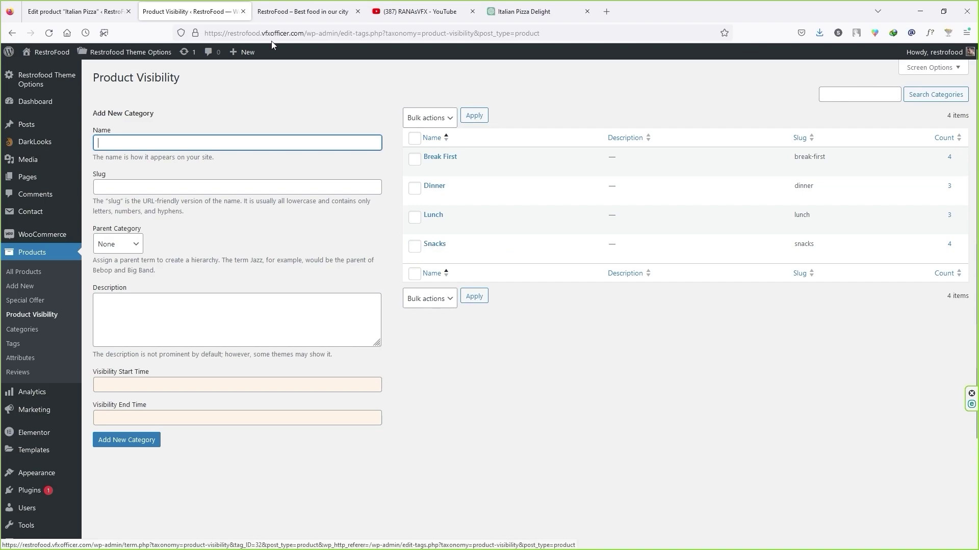
# Scroll through the storefront's food grid, then go back to the Italian Pizza editor.
pyautogui.click(278, 4)
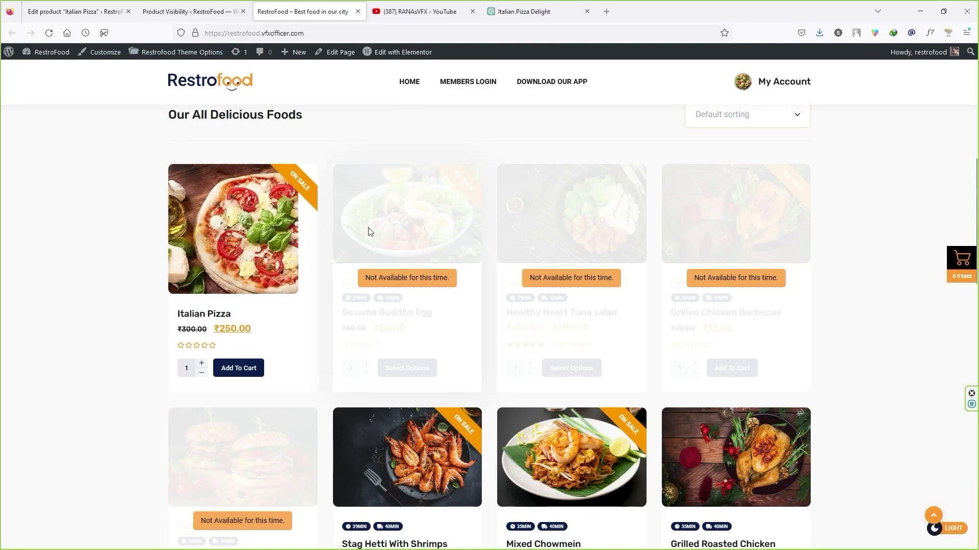
pyautogui.scroll(3, 377, 237)
pyautogui.scroll(2, 389, 254)
pyautogui.scroll(-5, 399, 262)
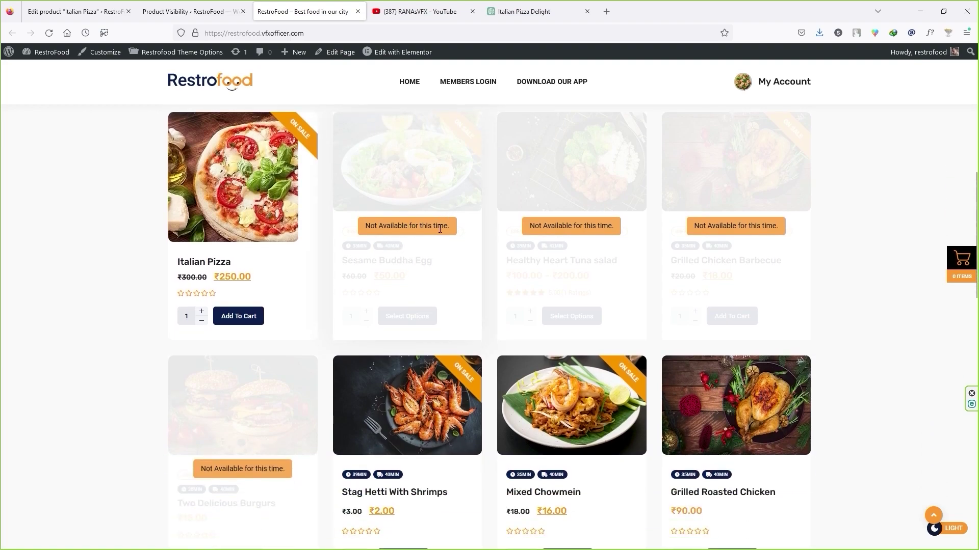
pyautogui.scroll(1, 440, 230)
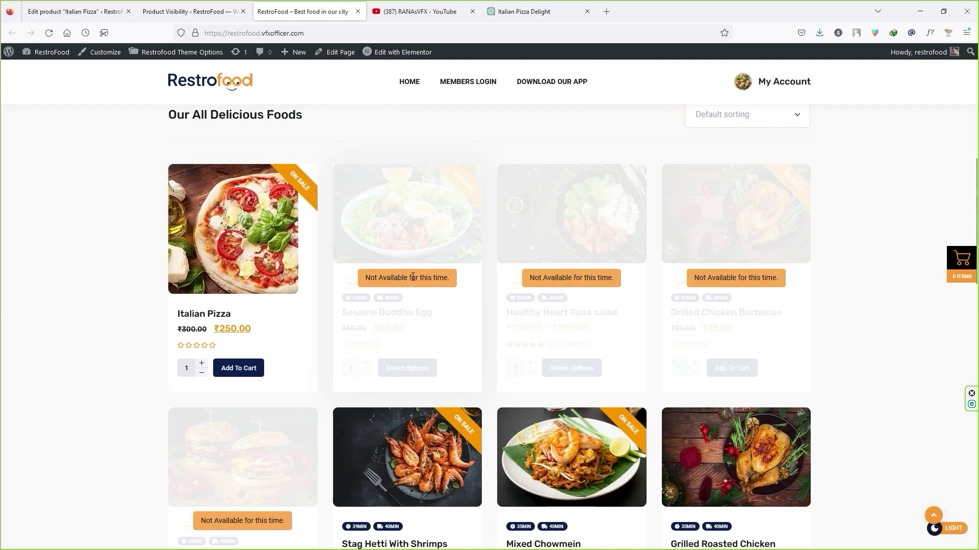
pyautogui.click(189, 11)
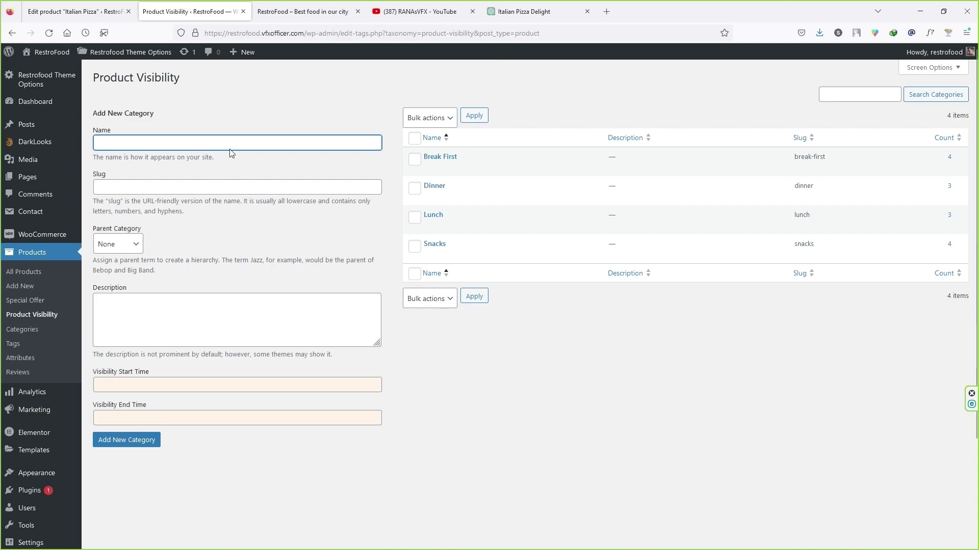
pyautogui.click(457, 400)
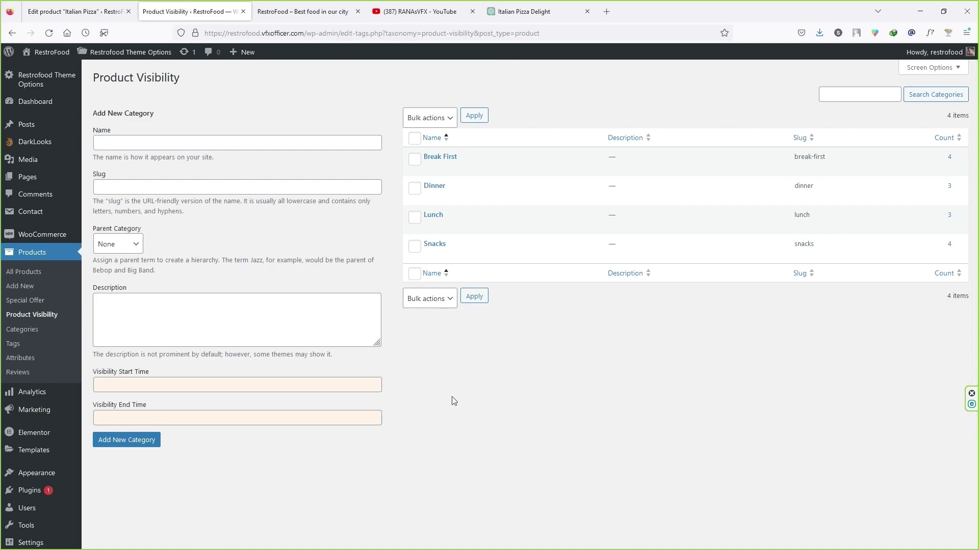
pyautogui.click(86, 5)
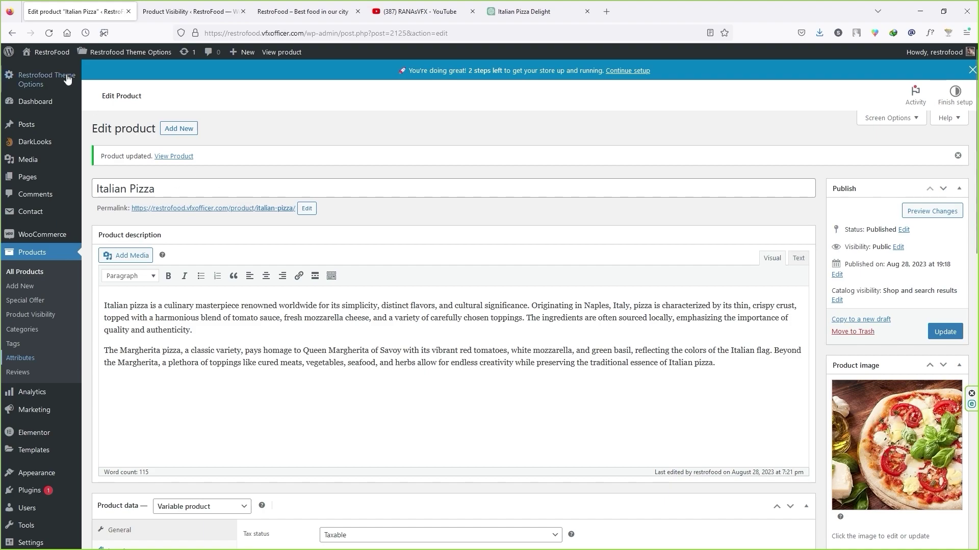
# Add the existing Pizza Size attribute to Italian Pizza.
pyautogui.scroll(-5, 306, 331)
pyautogui.scroll(-2, 245, 297)
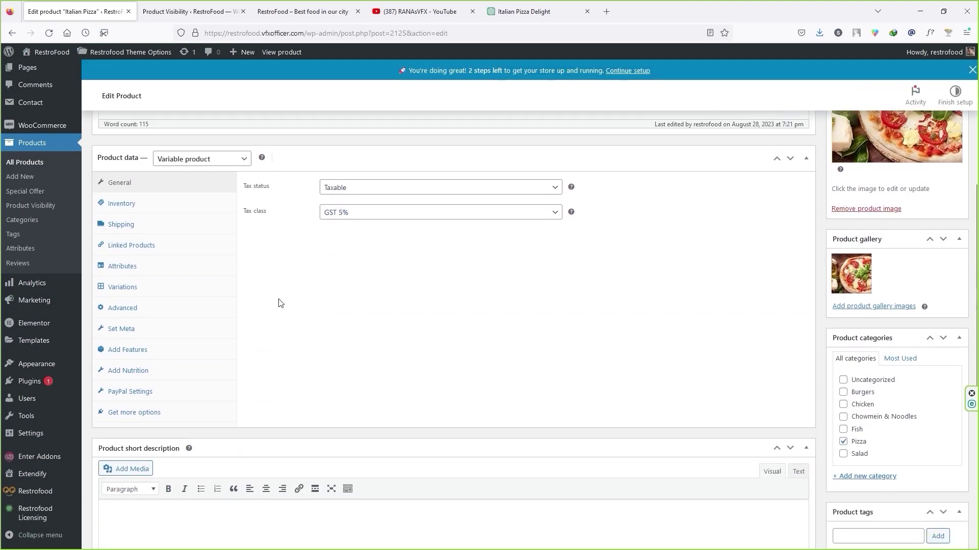
pyautogui.click(137, 269)
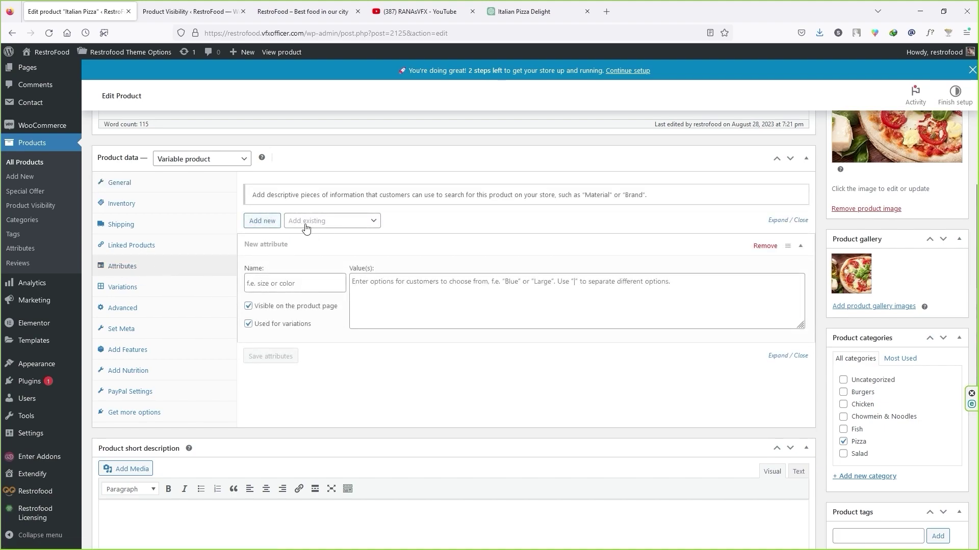
pyautogui.click(342, 227)
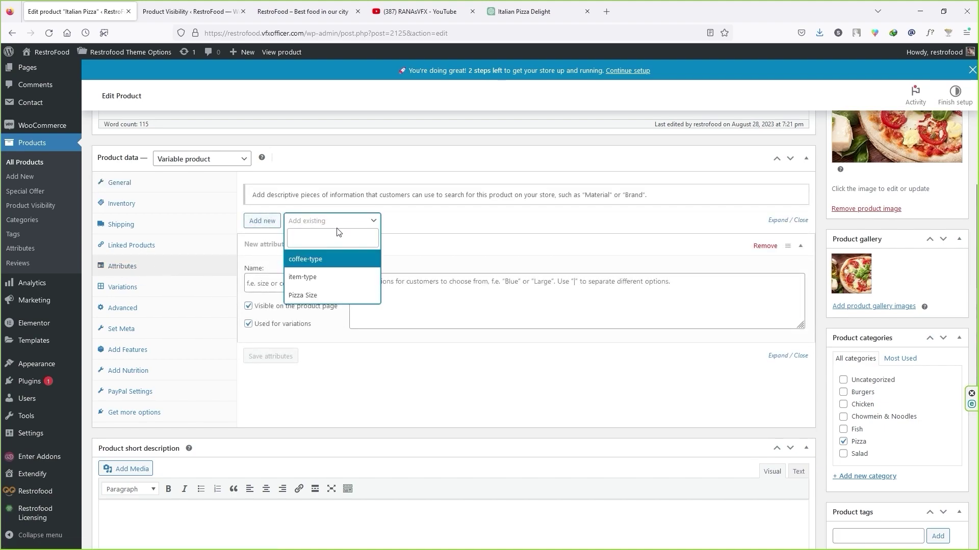
pyautogui.click(317, 296)
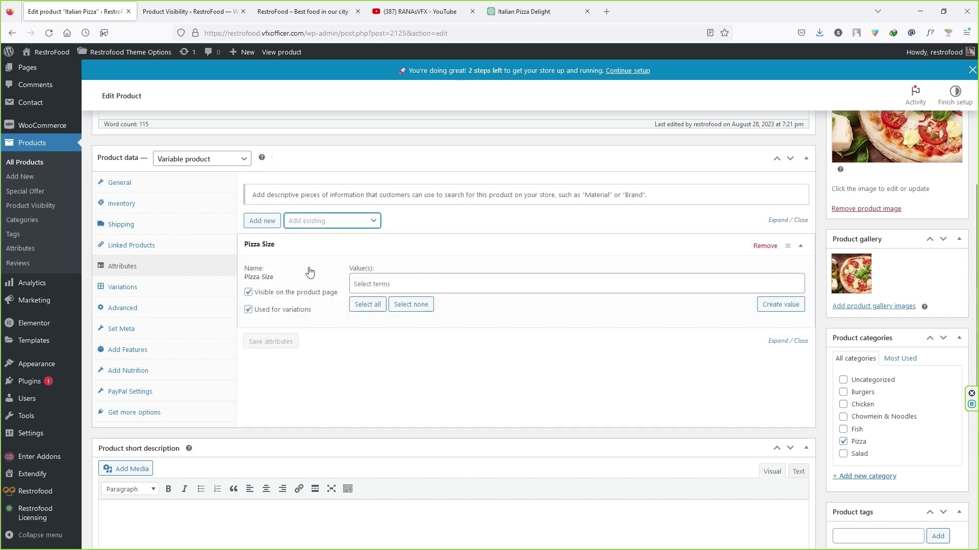
# Select Small, Medium and Large as Pizza Size values and save the attribute.
pyautogui.click(390, 284)
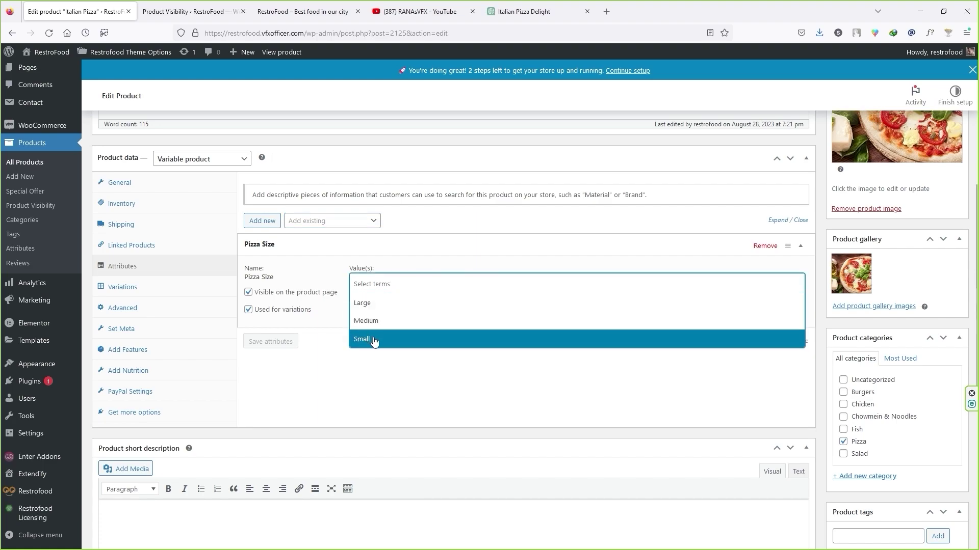
pyautogui.click(377, 340)
pyautogui.click(407, 280)
pyautogui.click(388, 322)
pyautogui.click(428, 283)
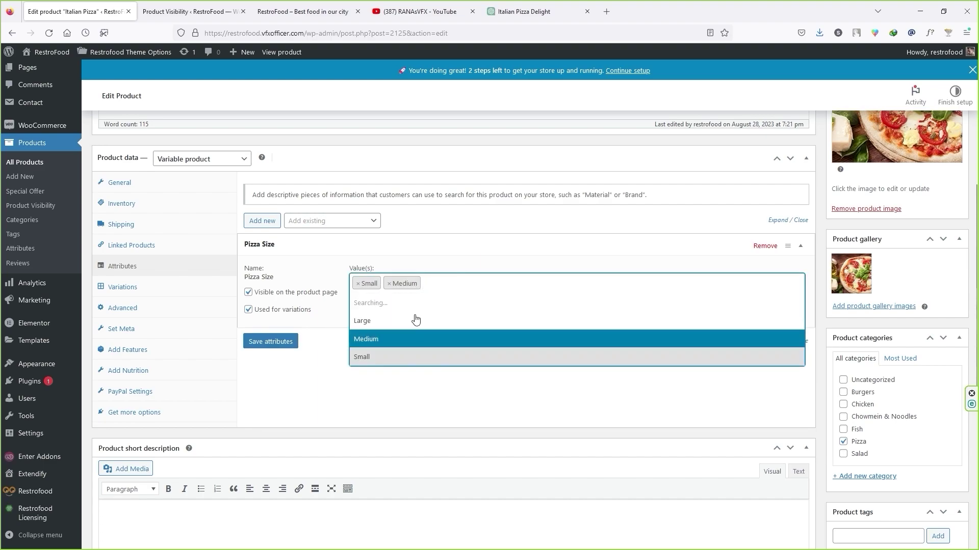
pyautogui.click(395, 303)
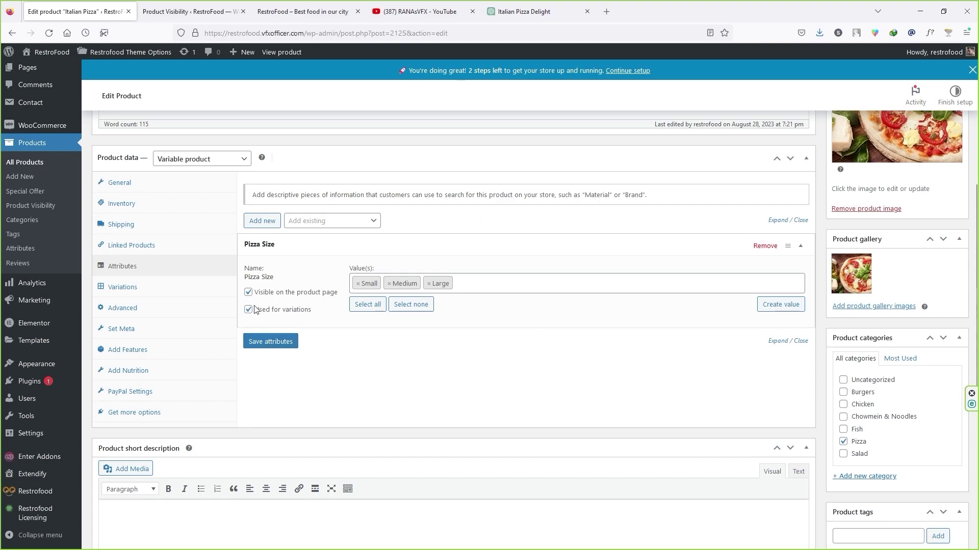
pyautogui.click(273, 346)
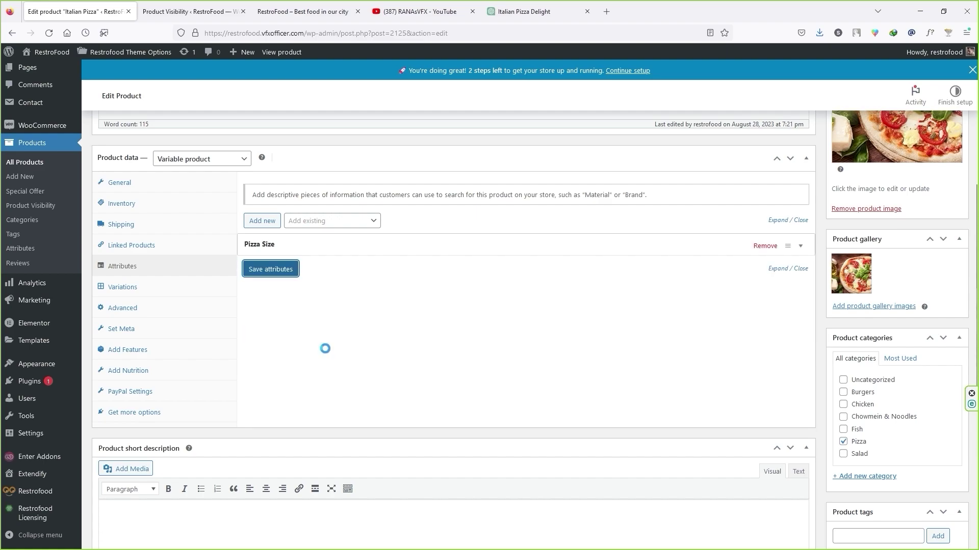
pyautogui.click(135, 291)
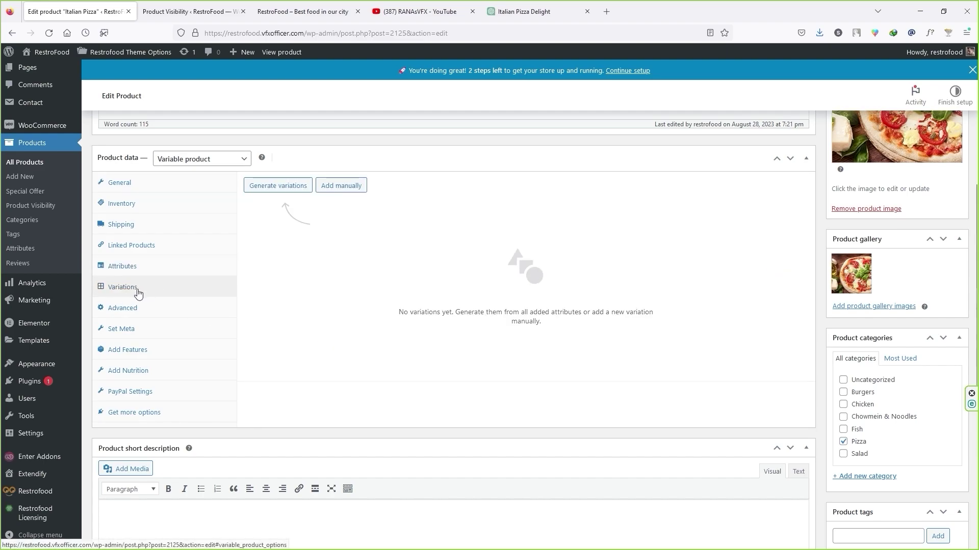
# Generate the Pizza Size variations and give Large a regular price of 500.
pyautogui.click(279, 186)
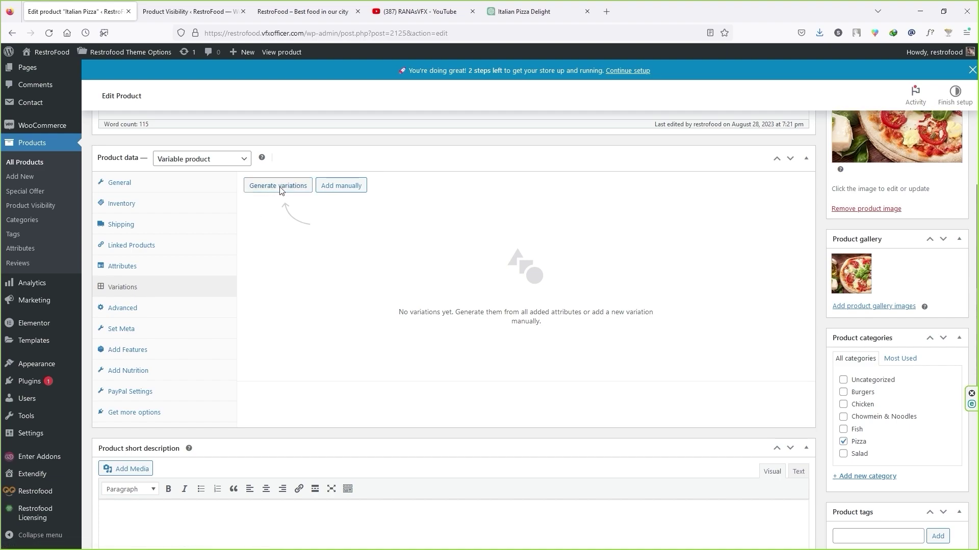
pyautogui.click(533, 321)
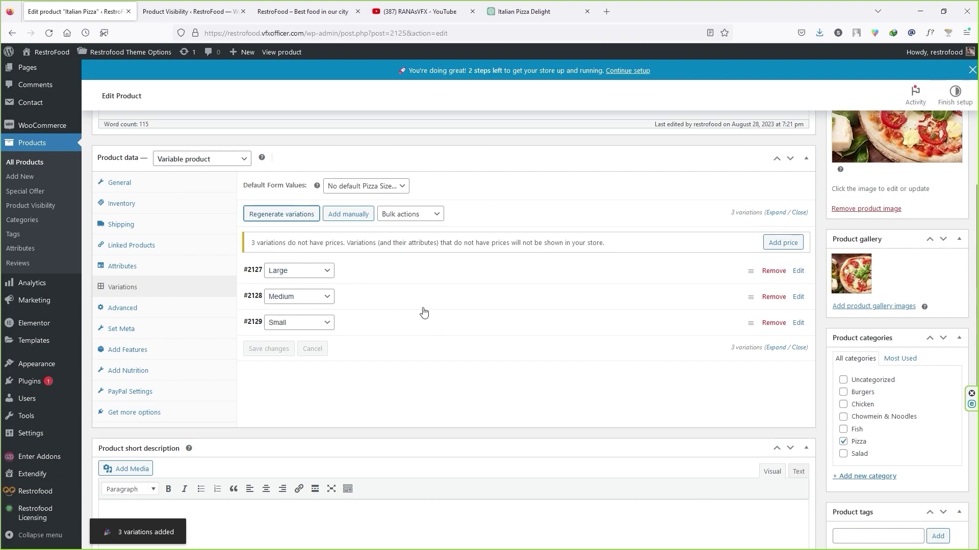
pyautogui.click(378, 277)
pyautogui.scroll(-3, 377, 277)
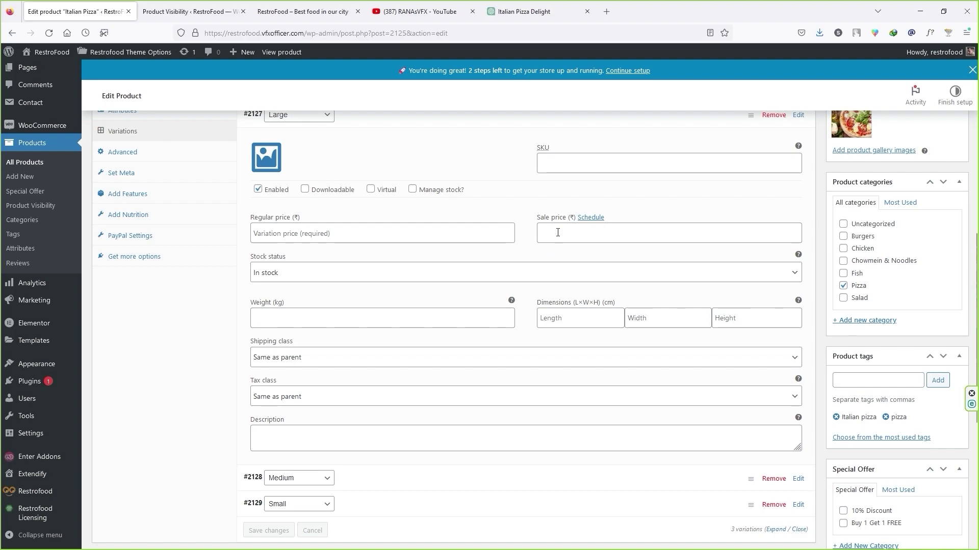
pyautogui.click(307, 233)
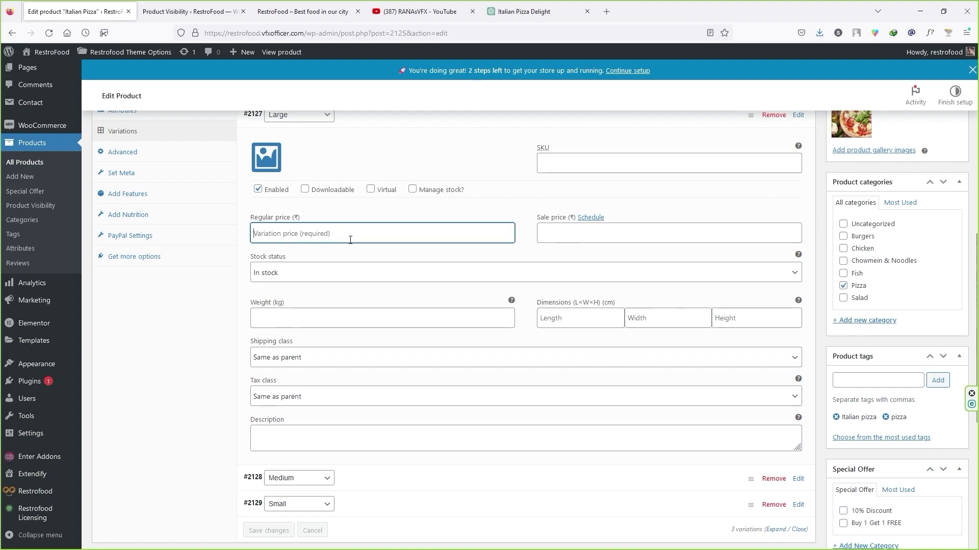
pyautogui.write('500')
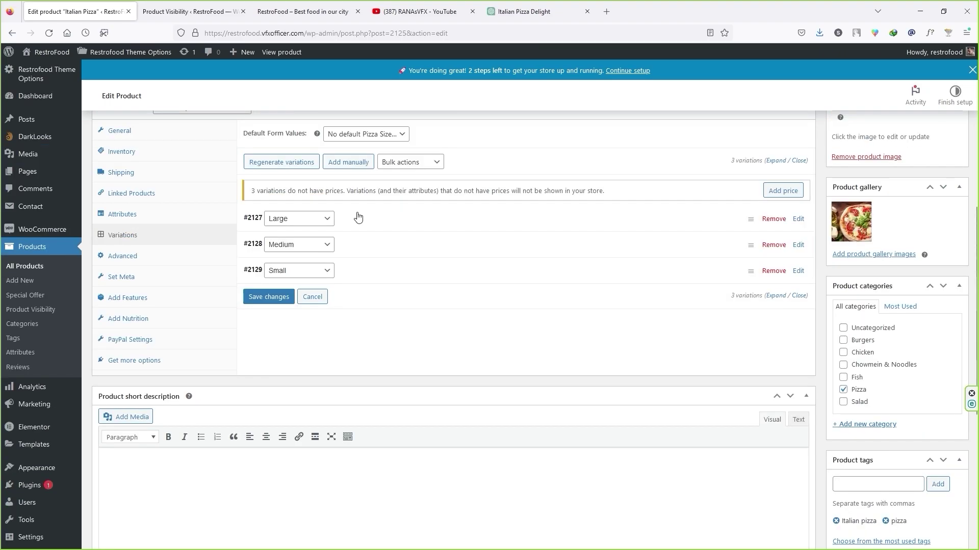
# Set Medium's regular price to 2 and Small's to 150, then save and update the product.
pyautogui.click(367, 244)
pyautogui.scroll(-1, 370, 247)
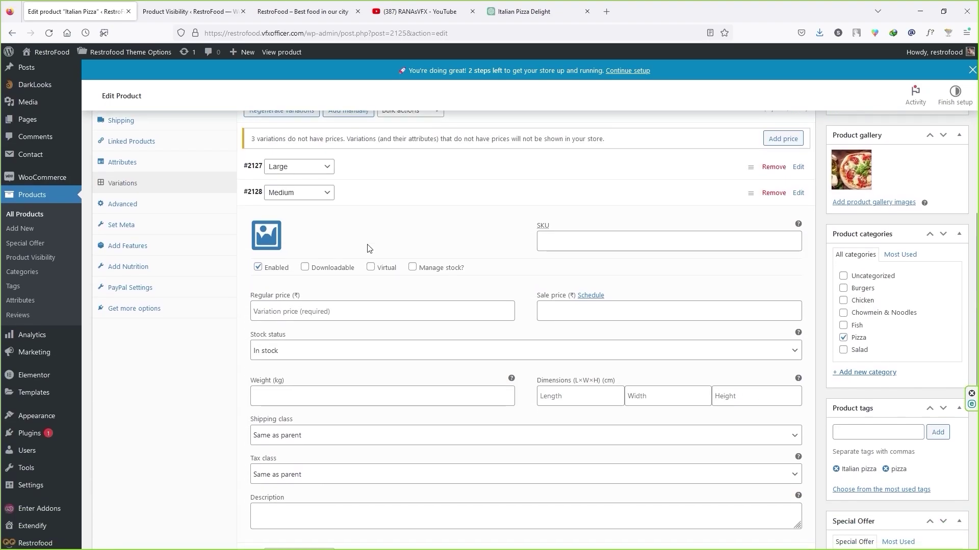
pyautogui.click(330, 311)
pyautogui.write('200')
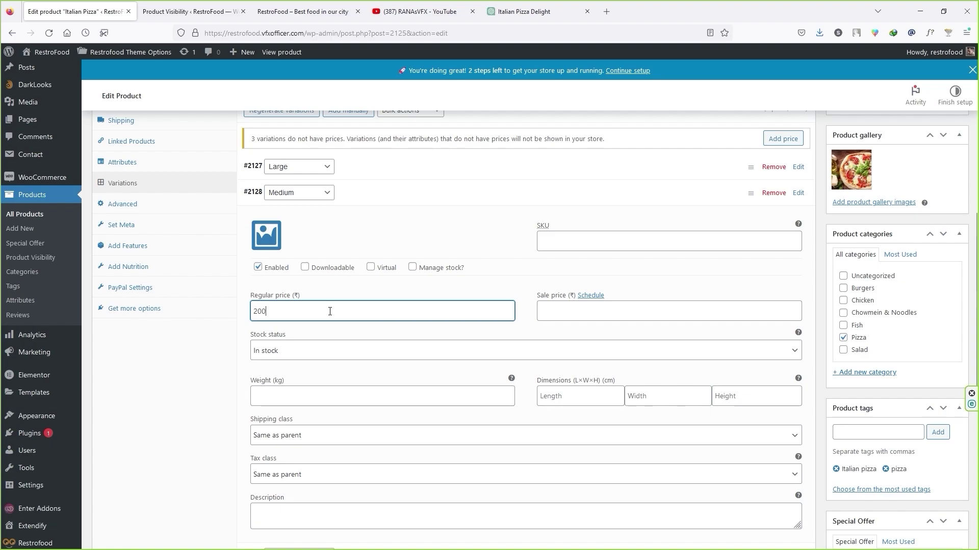
pyautogui.click(377, 188)
pyautogui.click(387, 218)
pyautogui.click(283, 337)
pyautogui.write('150')
pyautogui.click(376, 216)
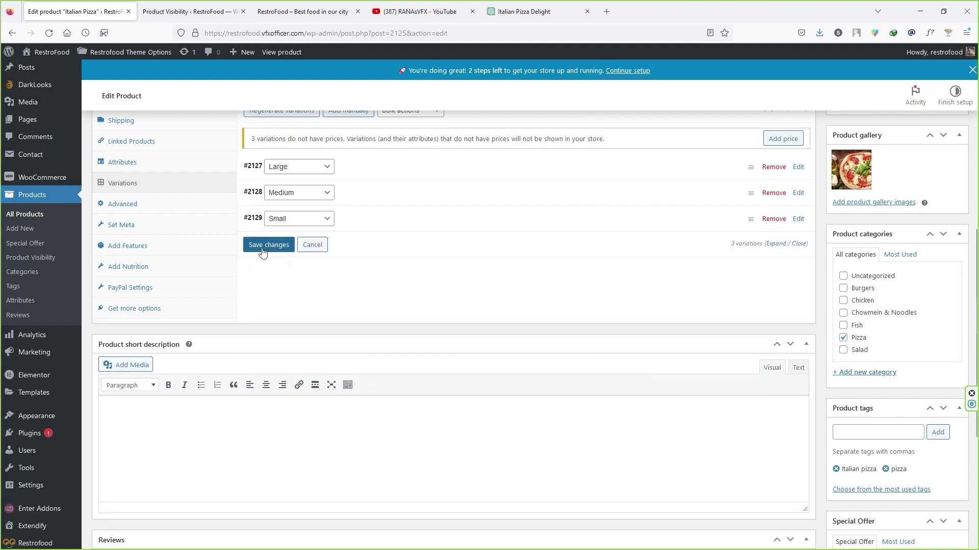
pyautogui.click(263, 250)
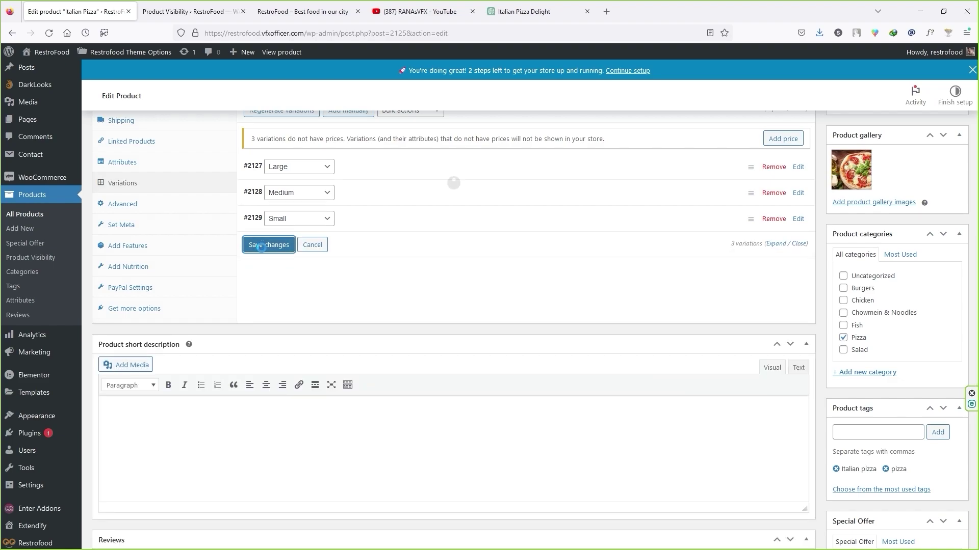
pyautogui.click(945, 295)
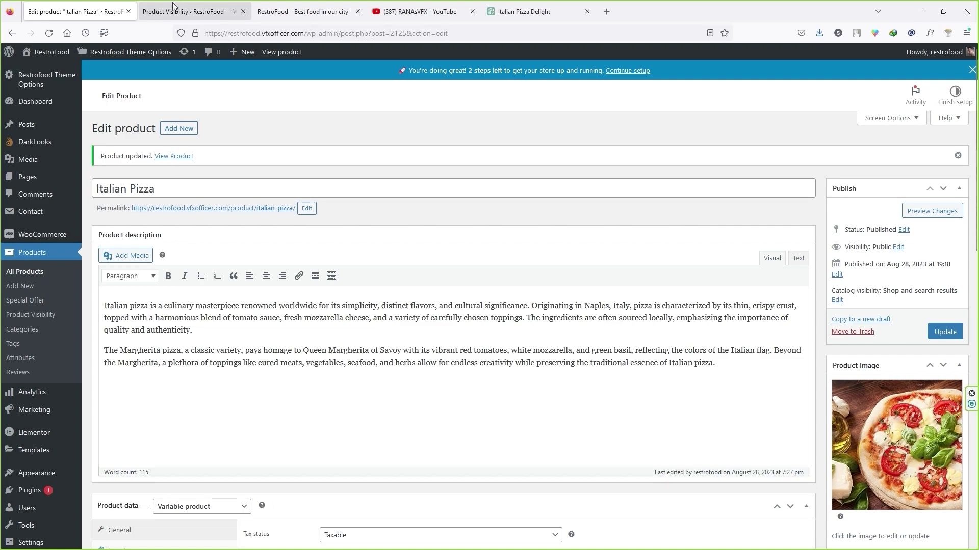
# Reload the storefront and check that Italian Pizza's price range is ₹100.00 to ₹300.00.
pyautogui.click(164, 11)
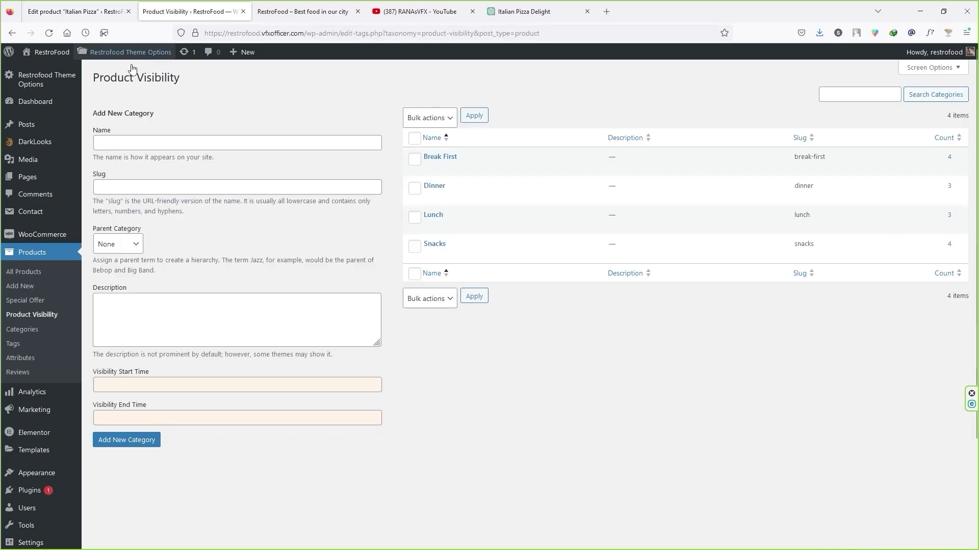
pyautogui.click(51, 52)
pyautogui.click(49, 33)
pyautogui.scroll(-4, 47, 224)
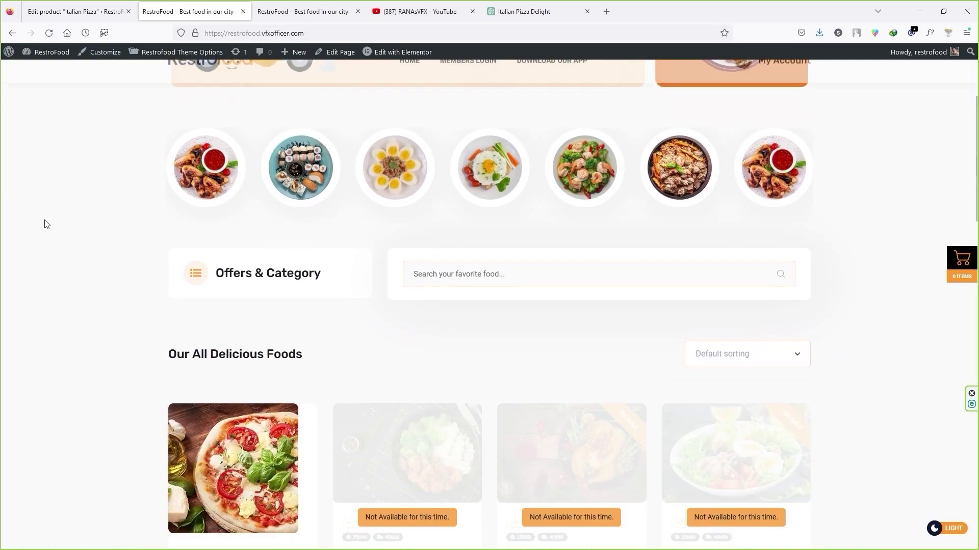
pyautogui.scroll(-5, 47, 225)
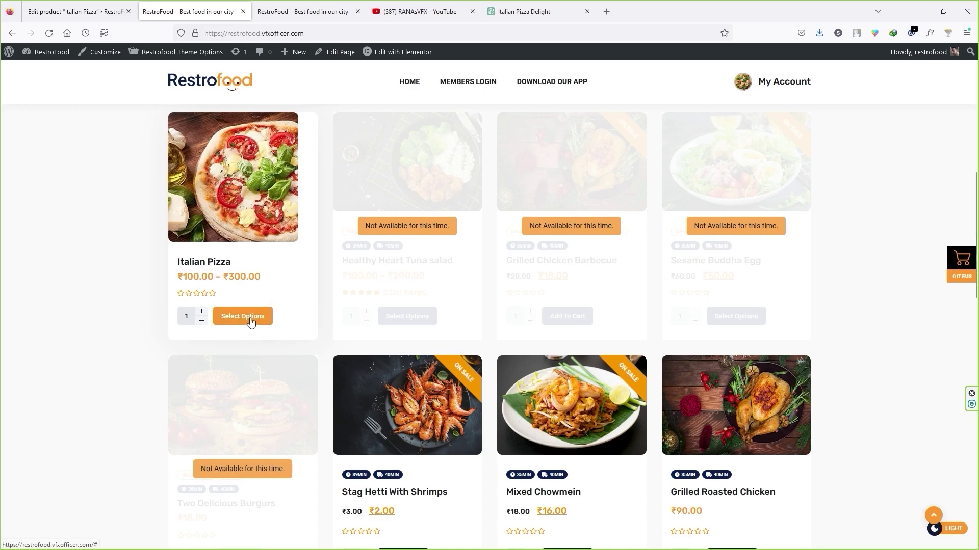
pyautogui.scroll(-4, 82, 313)
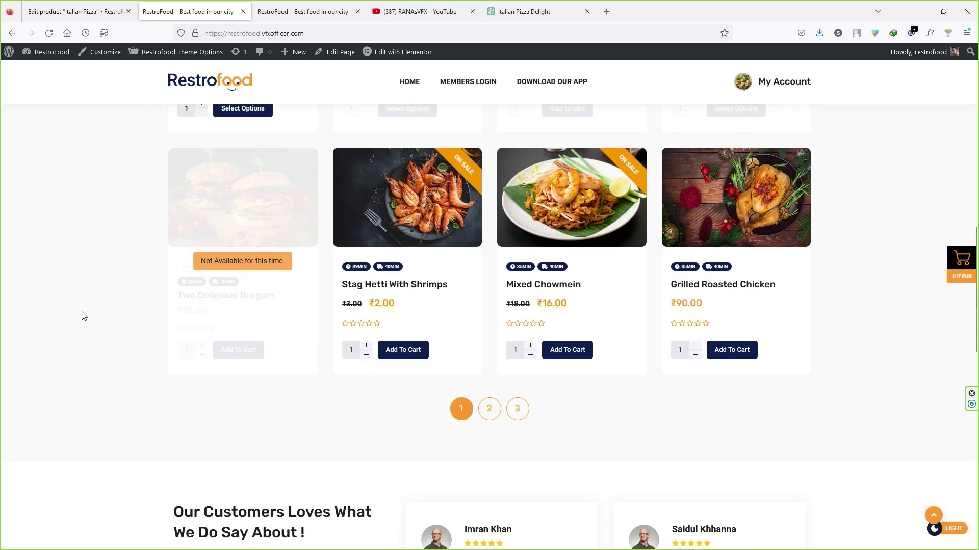
pyautogui.scroll(3, 255, 273)
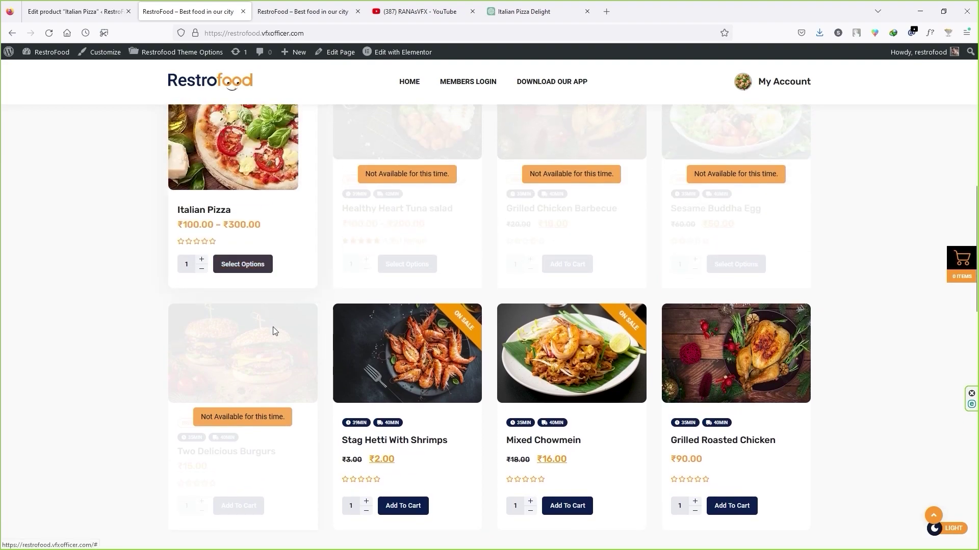
pyautogui.scroll(-3, 273, 328)
pyautogui.scroll(3, 219, 214)
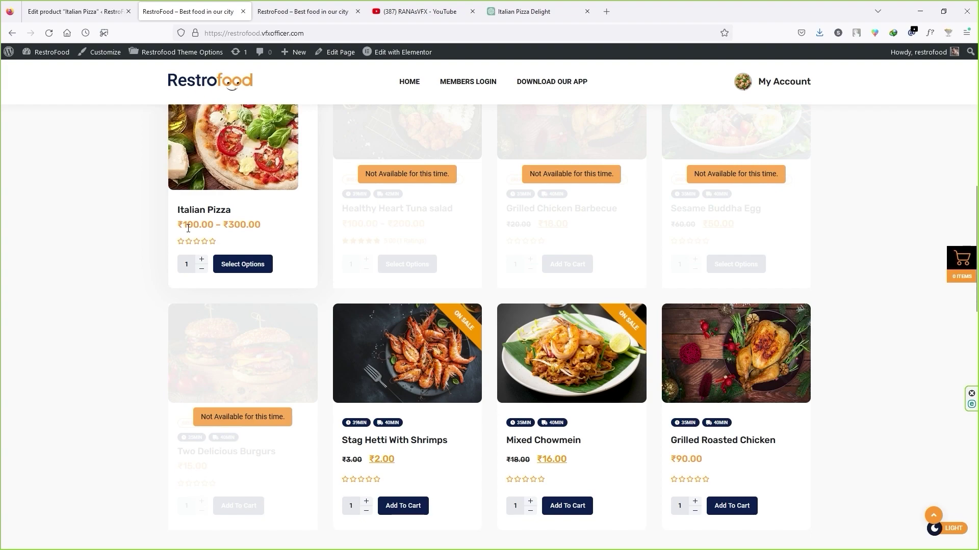
pyautogui.moveTo(186, 226); pyautogui.dragTo(267, 230)
pyautogui.click(267, 228)
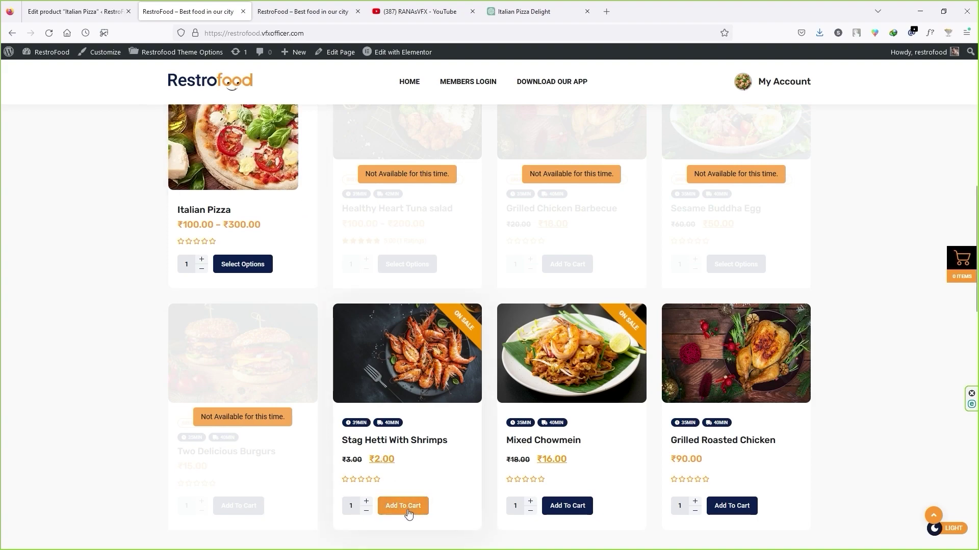
pyautogui.scroll(3, 219, 320)
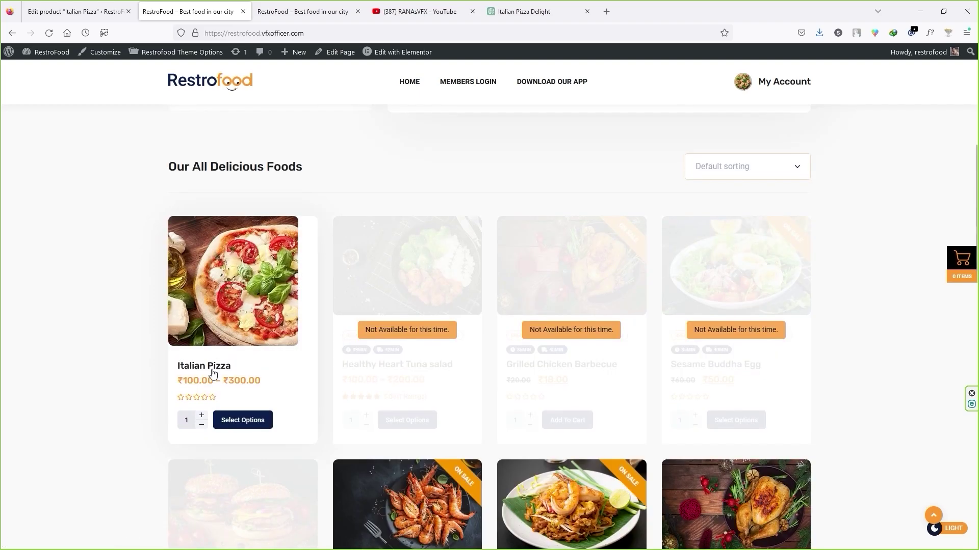
# In Italian Pizza's quick view, choose the Large pizza size.
pyautogui.click(212, 366)
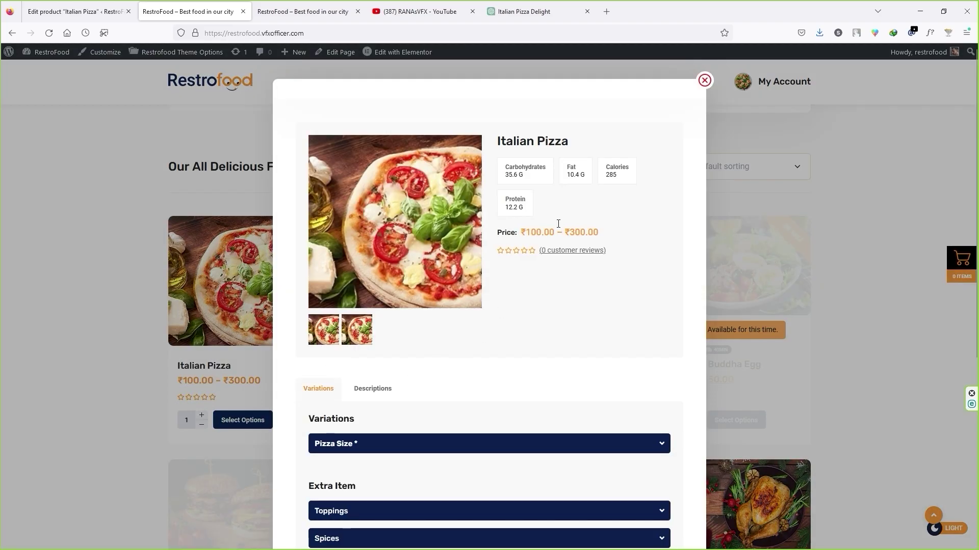
pyautogui.scroll(-2, 542, 229)
pyautogui.scroll(-4, 341, 183)
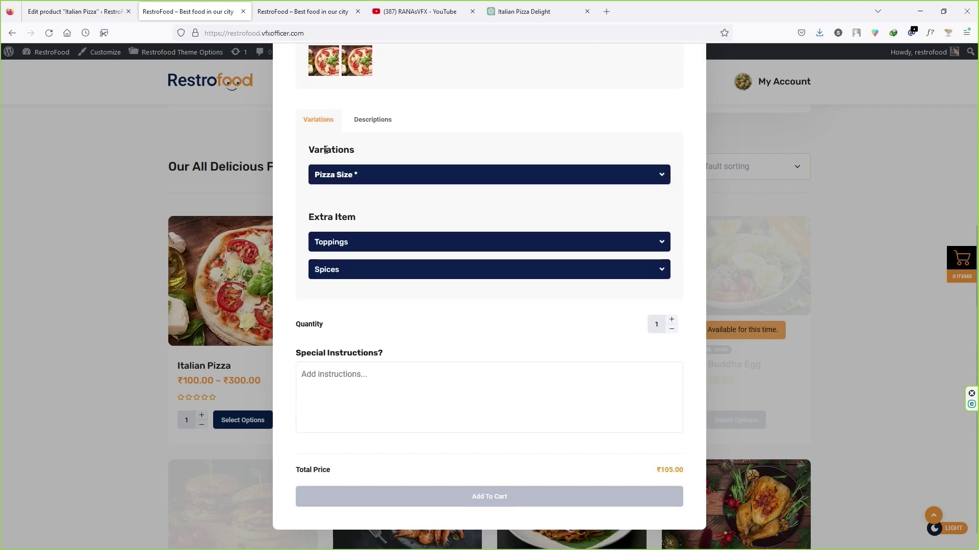
pyautogui.click(378, 176)
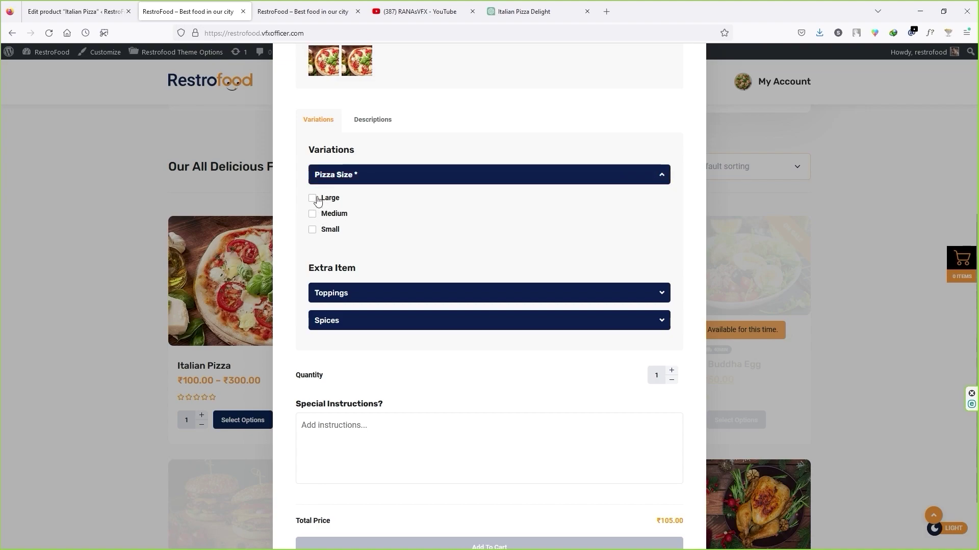
pyautogui.scroll(-2, 377, 264)
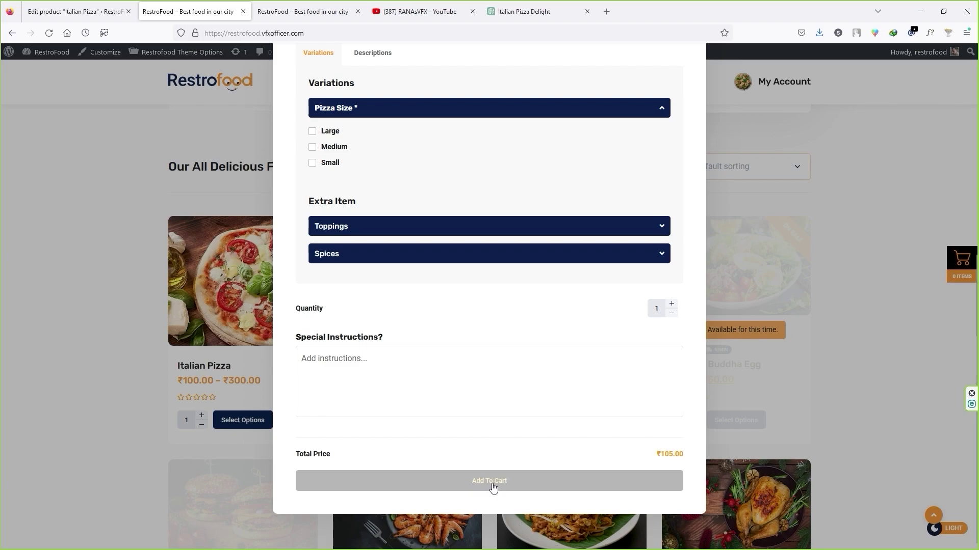
pyautogui.click(321, 134)
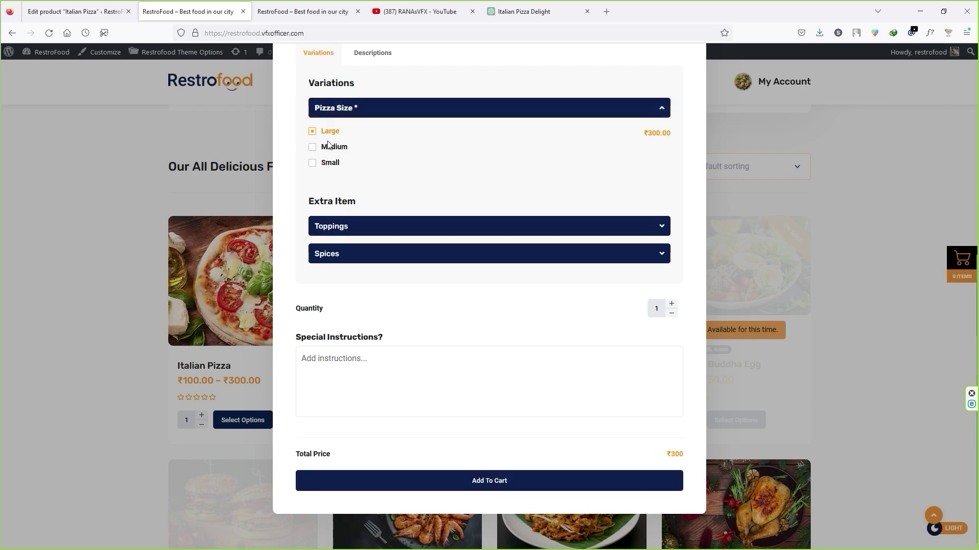
# Add Extra virgin olive oil, Tomato sauce and Green Paper extras, then return to the Italian Pizza editor.
pyautogui.click(365, 230)
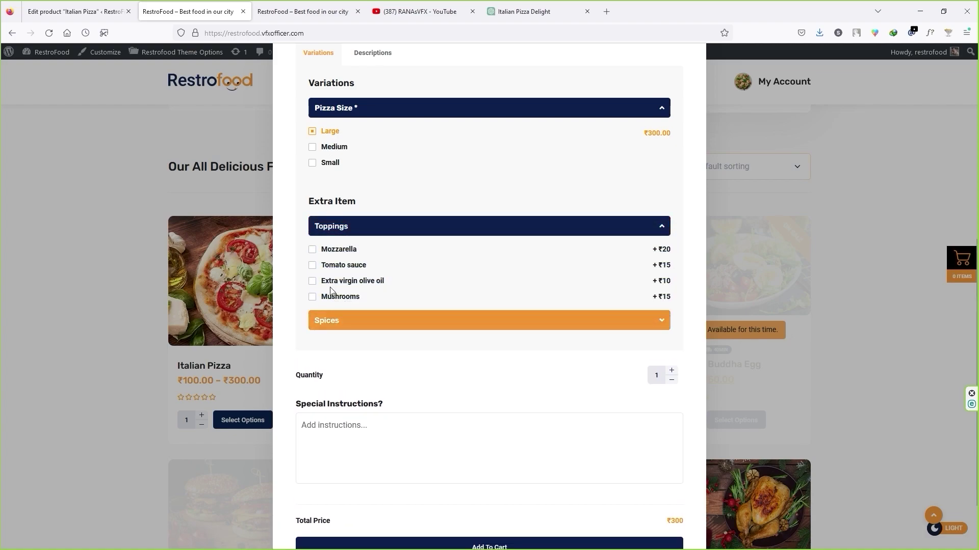
pyautogui.click(315, 281)
pyautogui.click(316, 266)
pyautogui.click(339, 322)
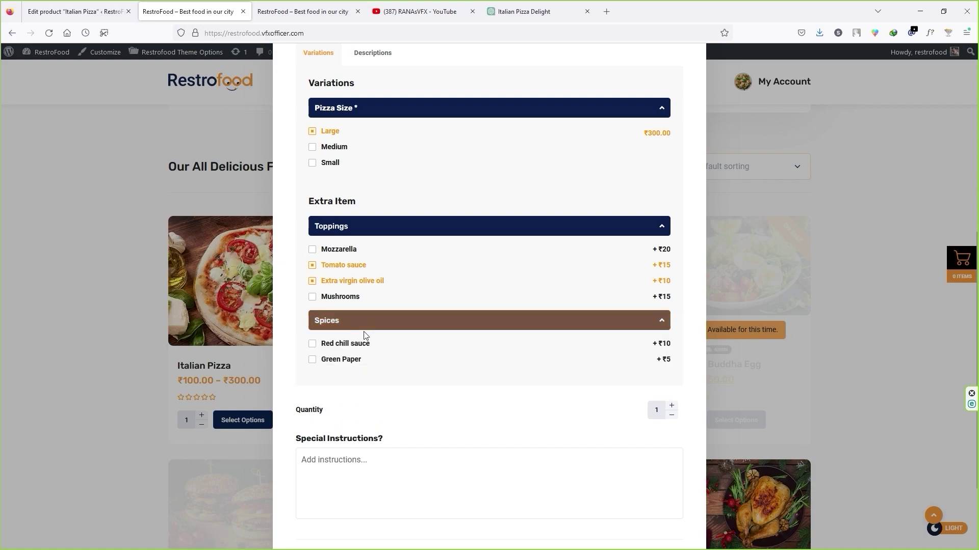
pyautogui.scroll(-2, 321, 288)
pyautogui.click(313, 293)
pyautogui.scroll(-1, 417, 309)
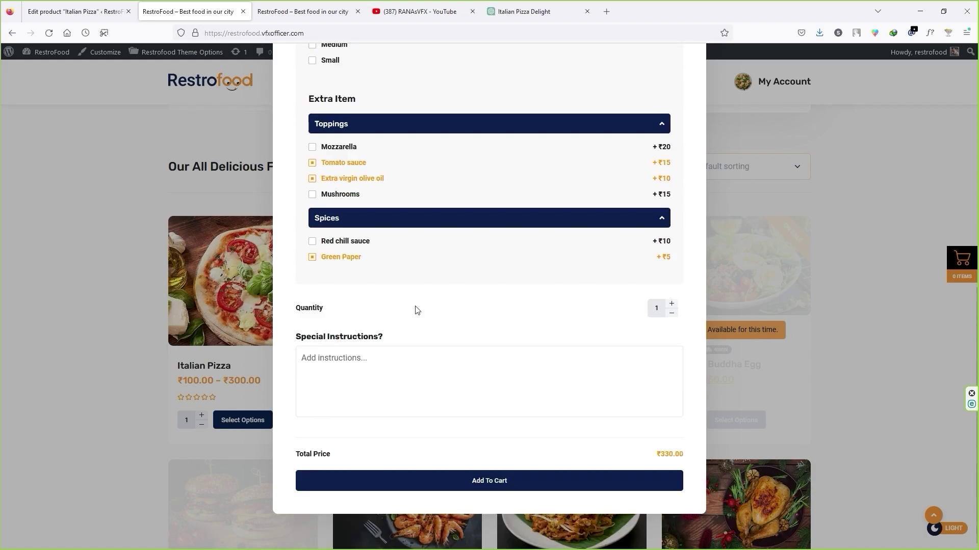
pyautogui.click(350, 374)
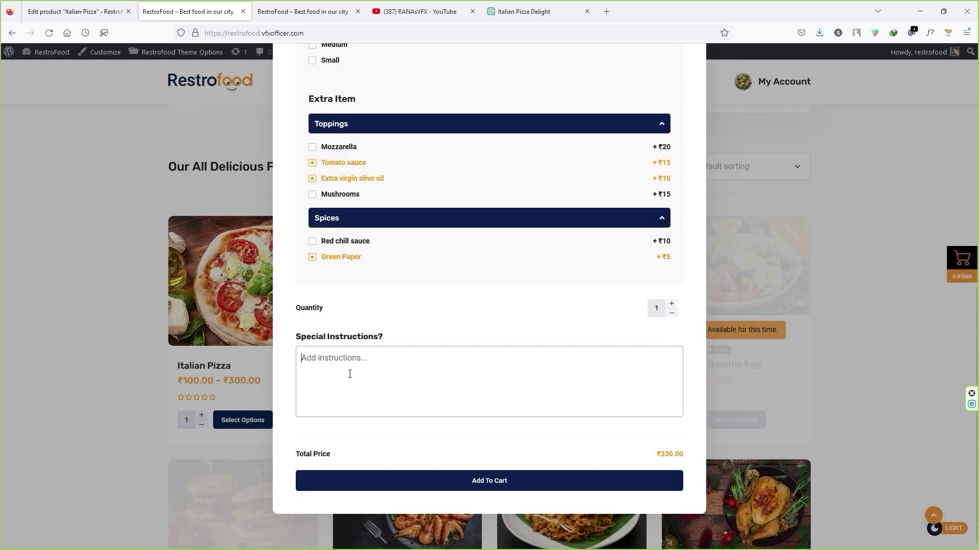
pyautogui.click(488, 481)
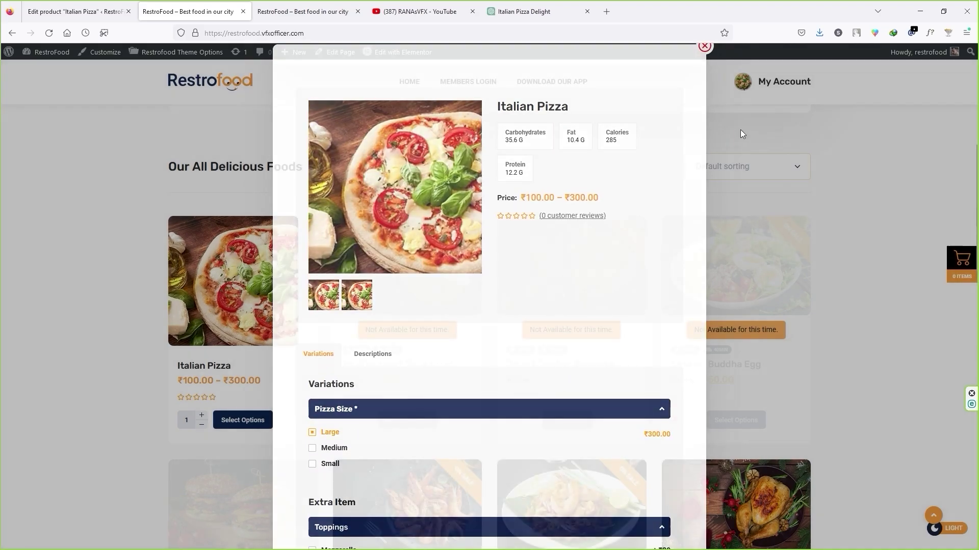
pyautogui.click(740, 130)
pyautogui.click(77, 11)
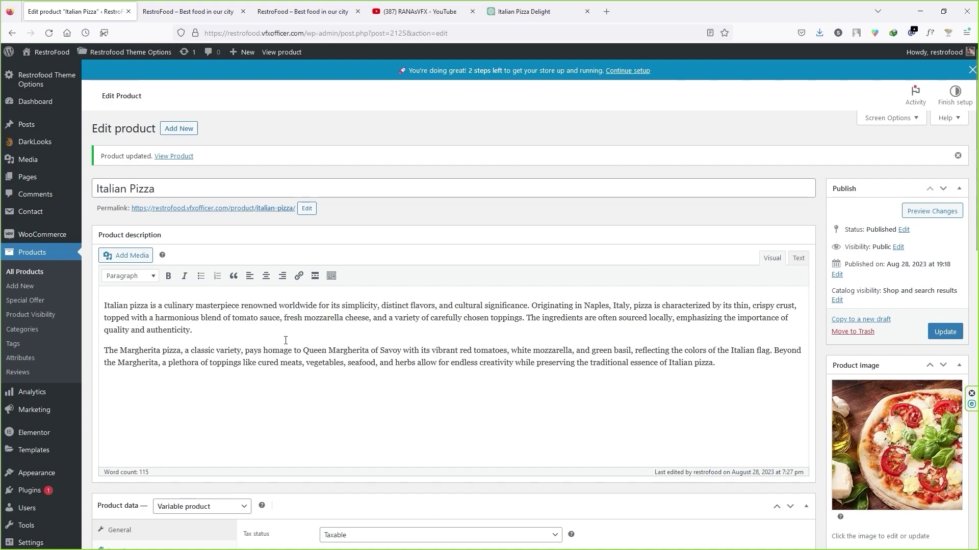
# Tick Snacks visibility and the Buy 1 Get 1 FREE offer on Italian Pizza, then update it.
pyautogui.scroll(-4, 468, 345)
pyautogui.scroll(-9, 469, 345)
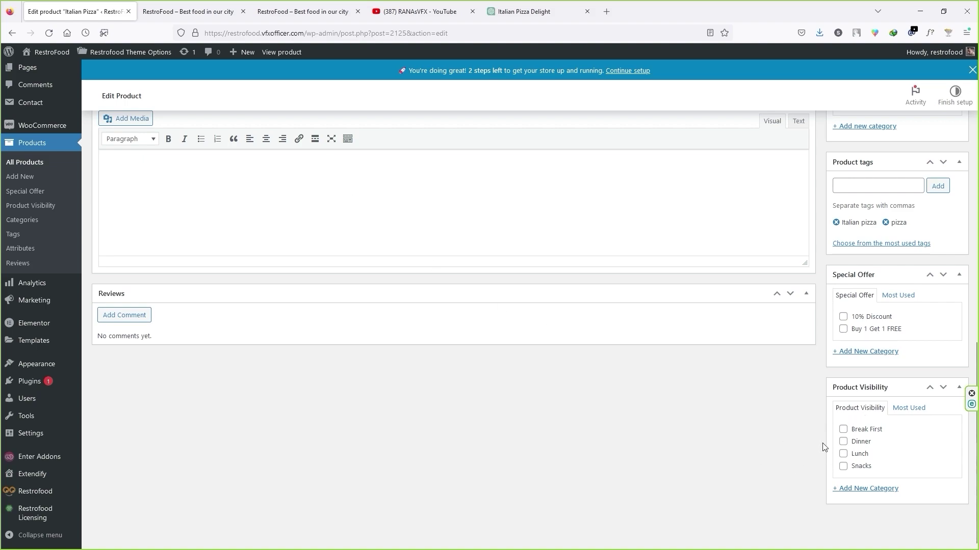
pyautogui.click(843, 466)
pyautogui.scroll(3, 762, 472)
pyautogui.scroll(-2, 713, 426)
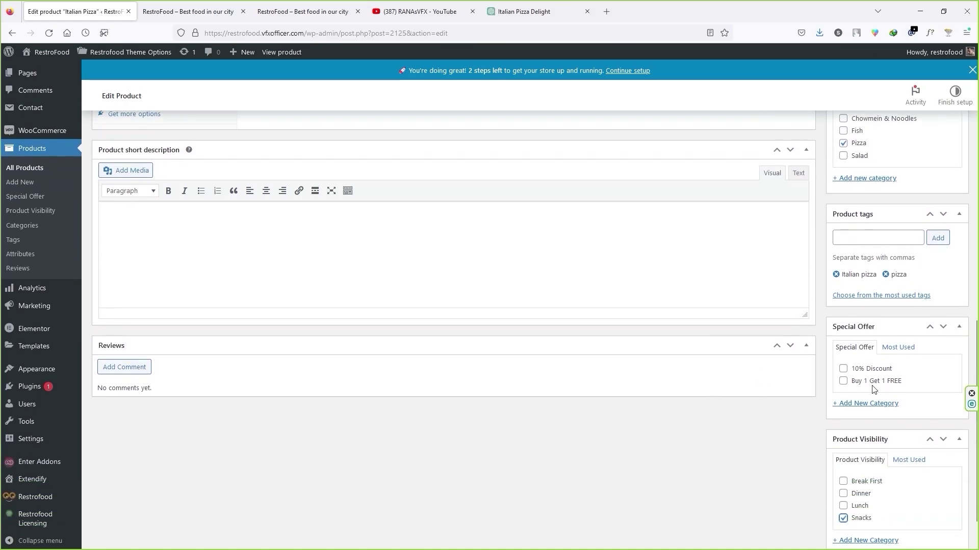
pyautogui.click(843, 381)
pyautogui.scroll(10, 690, 452)
pyautogui.click(945, 331)
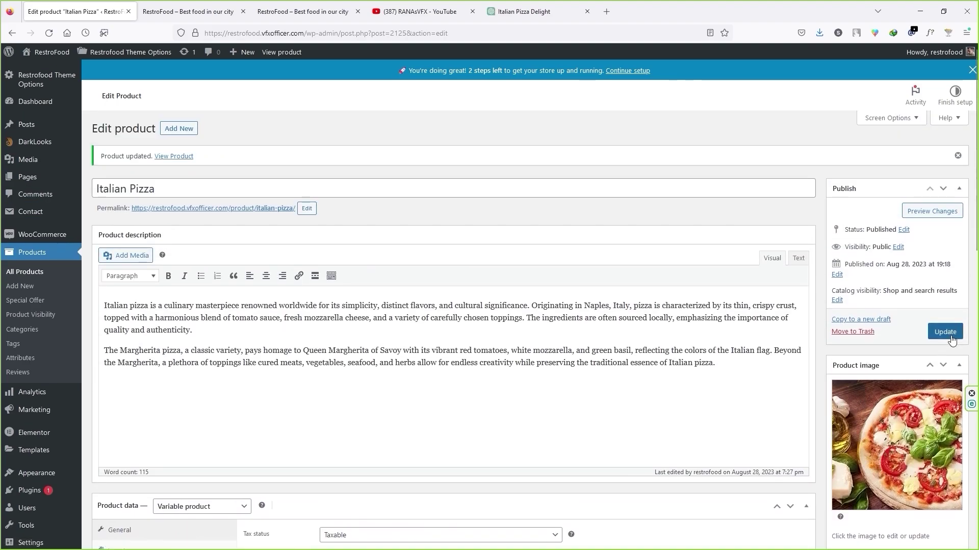
# Reload the shop page to check the change, then open Product Visibility in a new tab.
pyautogui.click(188, 11)
pyautogui.click(49, 33)
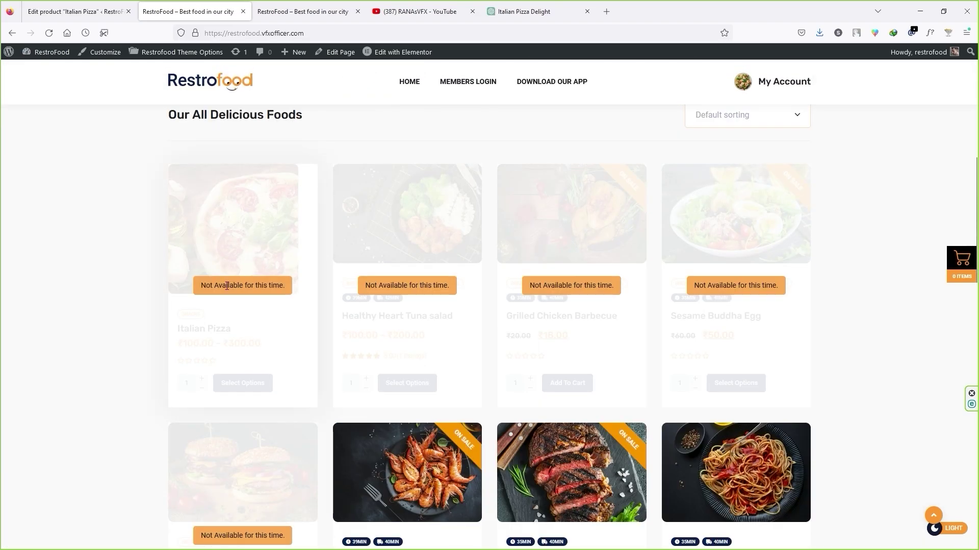
pyautogui.scroll(-1, 246, 276)
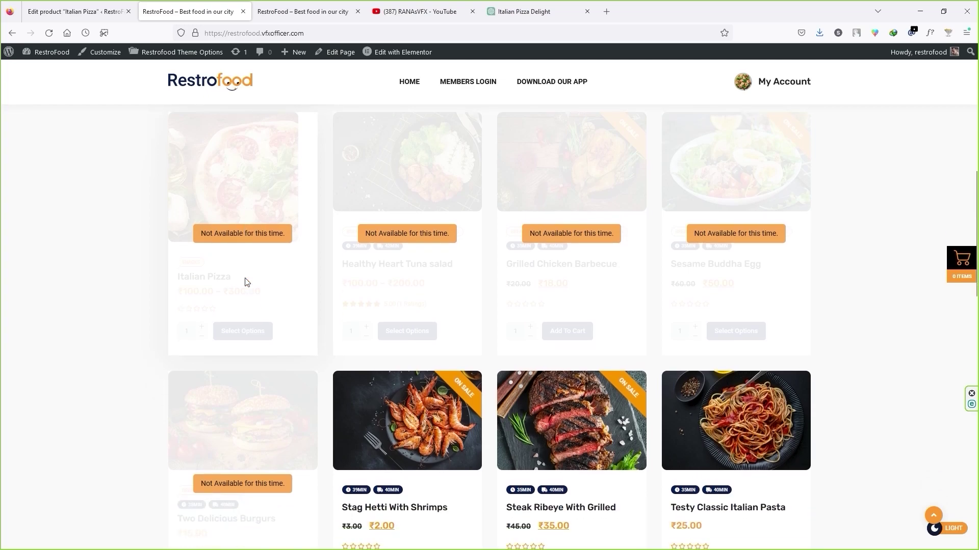
pyautogui.click(76, 11)
pyautogui.scroll(-10, 797, 374)
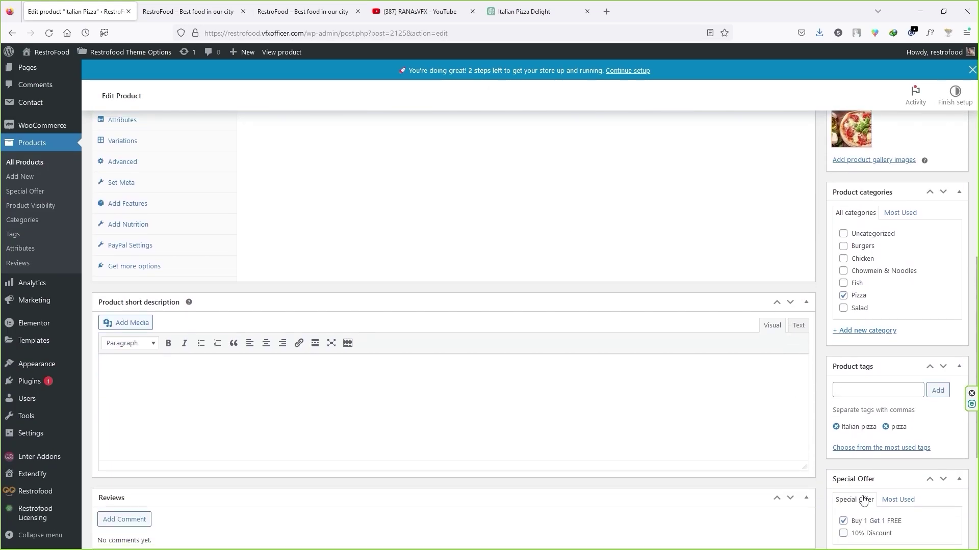
pyautogui.scroll(-3, 862, 497)
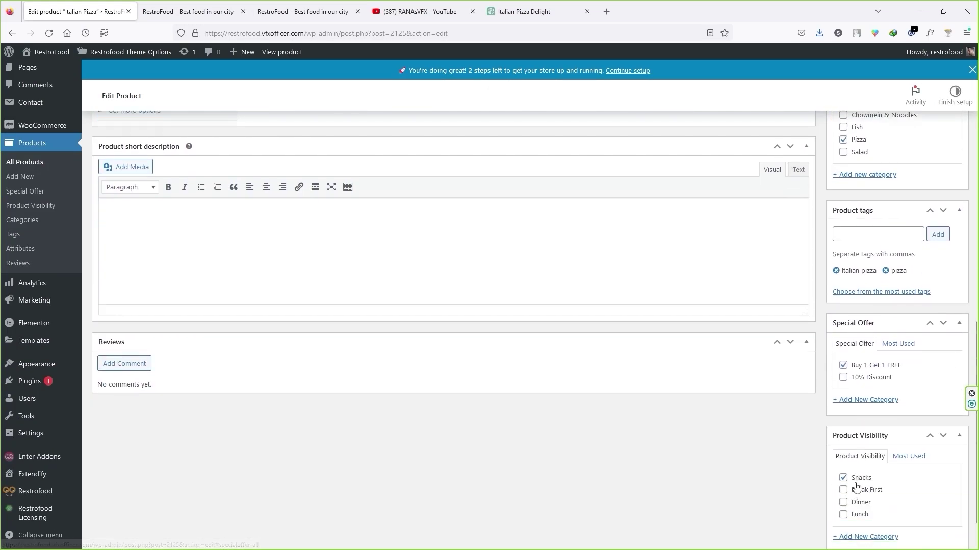
pyautogui.middleClick(26, 206)
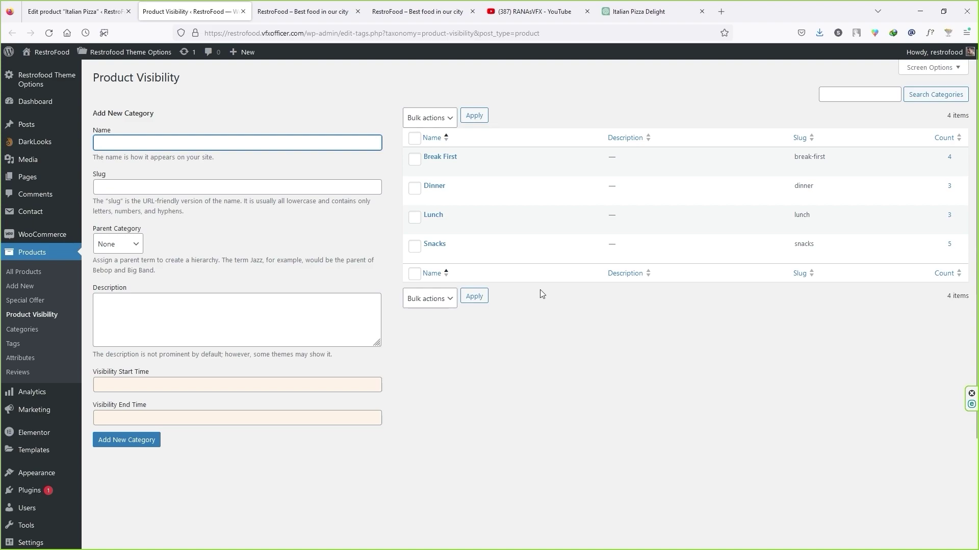
# Open the Snacks category and set its visibility start time to 11:00 AM.
pyautogui.click(434, 243)
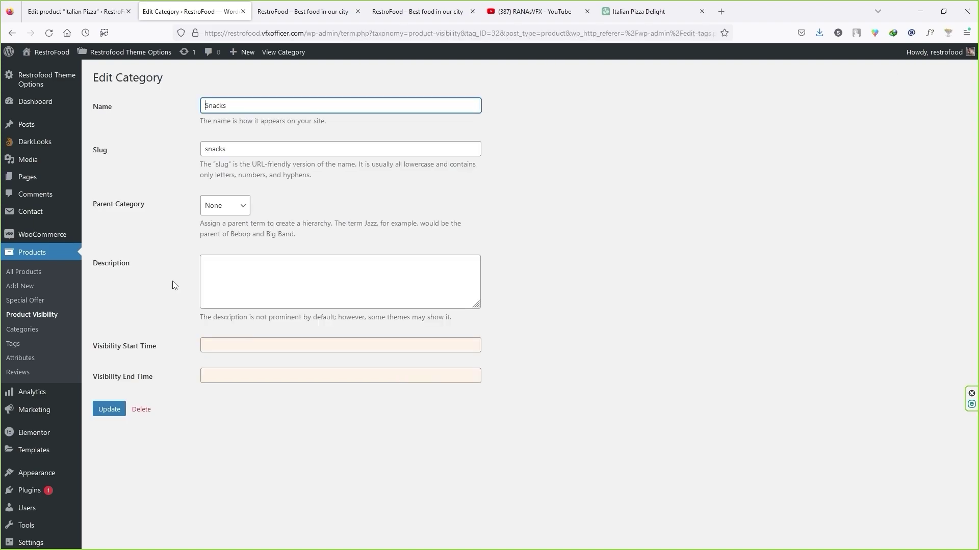
pyautogui.click(232, 347)
pyautogui.click(232, 346)
pyautogui.click(233, 344)
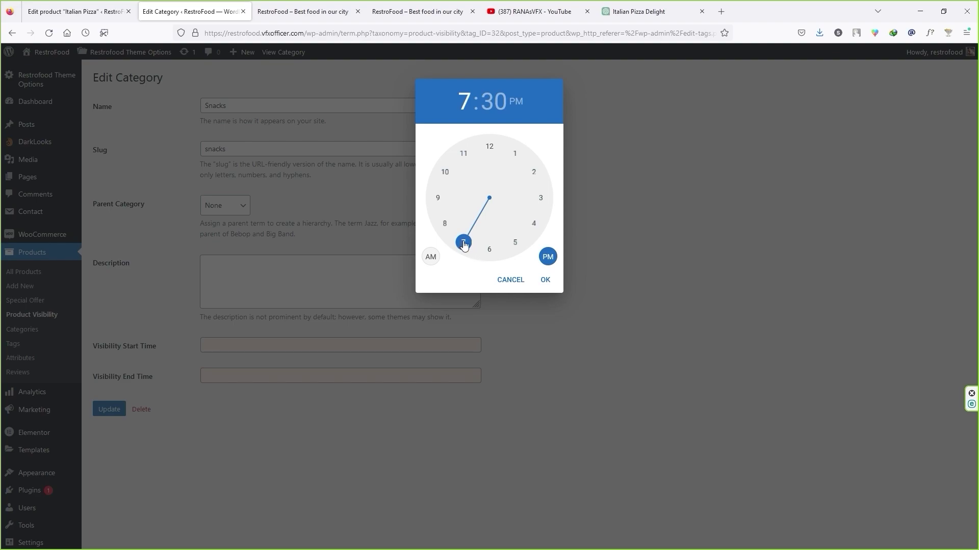
pyautogui.click(462, 162)
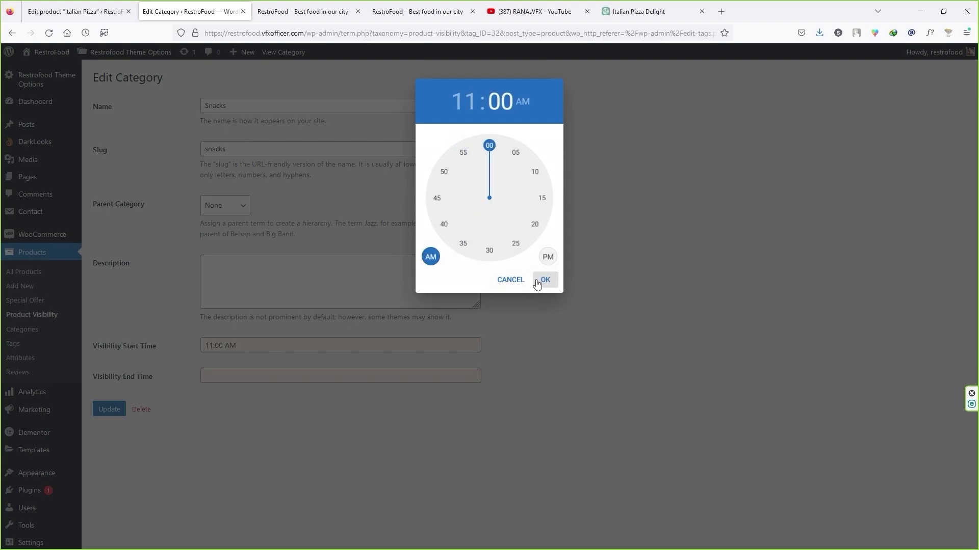
pyautogui.click(245, 378)
# Set the Snacks end time to 2:00 PM, save it, and open the Special Offer list.
pyautogui.click(535, 173)
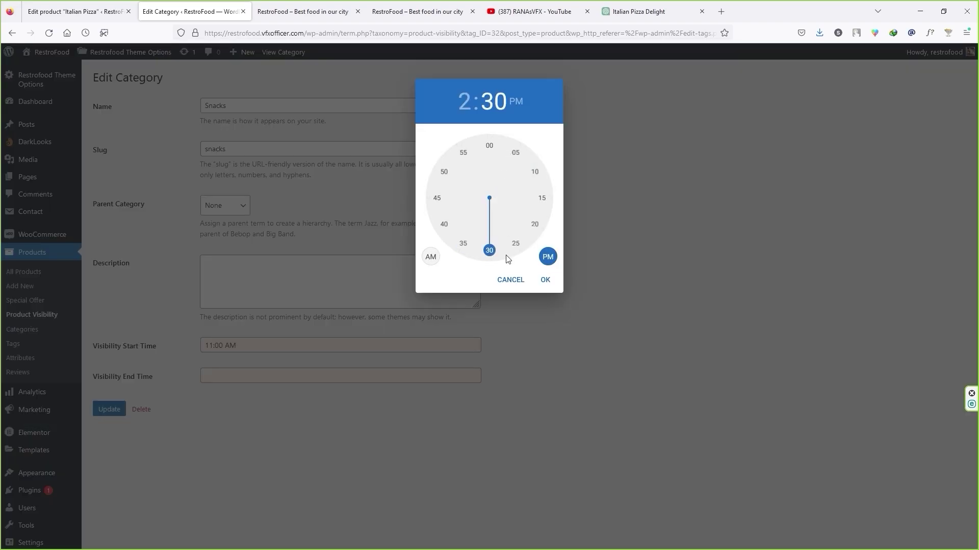
pyautogui.click(490, 145)
pyautogui.click(545, 280)
pyautogui.click(117, 413)
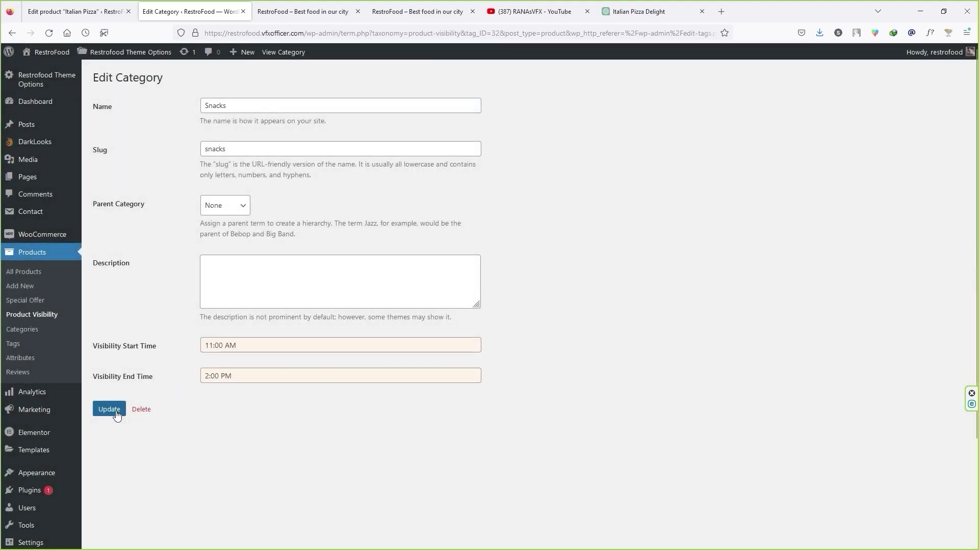
pyautogui.click(116, 413)
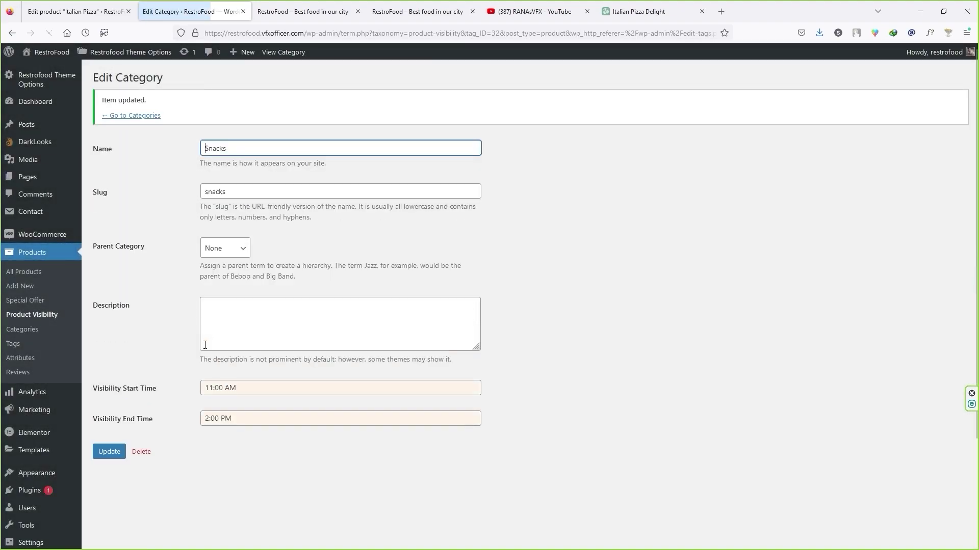
pyautogui.click(23, 302)
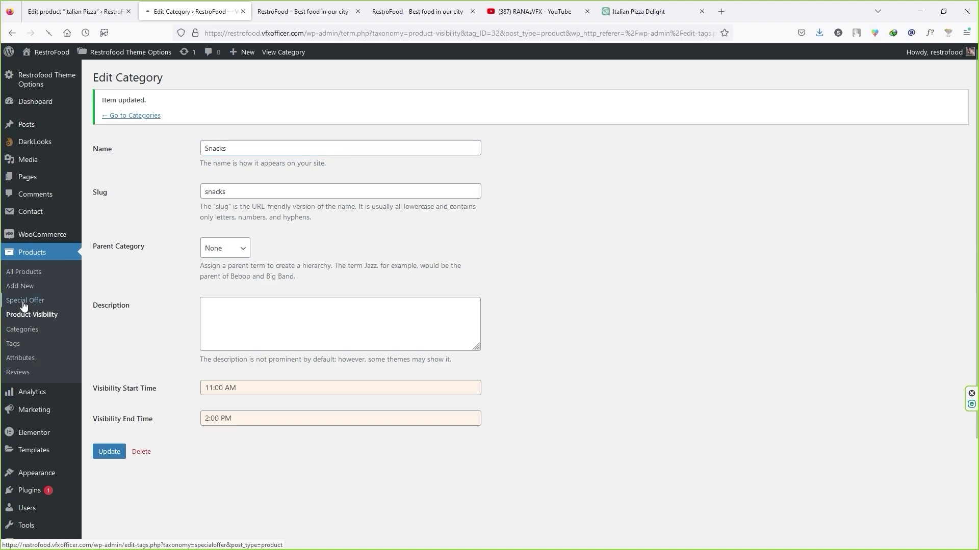
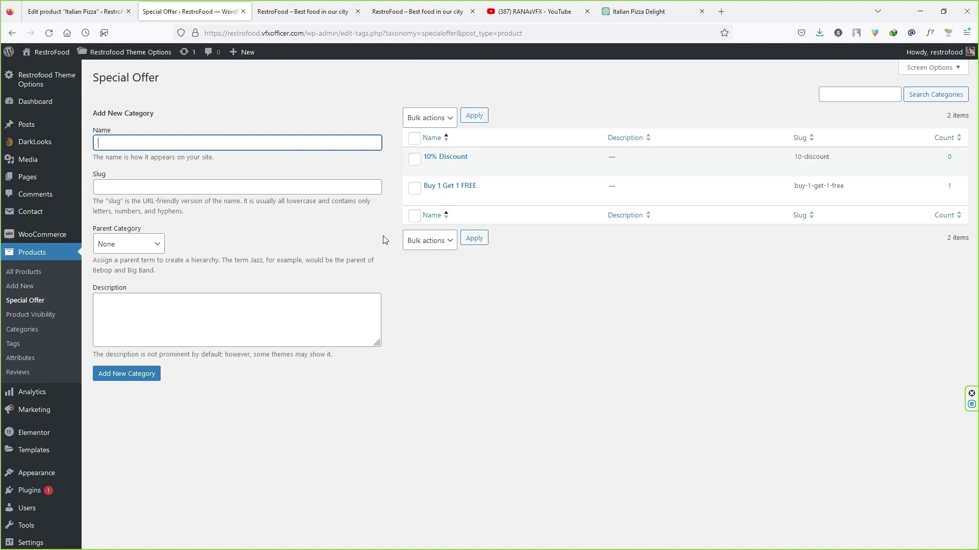
# Close the Special Offer tab, leave the Italian Pizza edit page and go to the Dashboard.
pyautogui.click(229, 33)
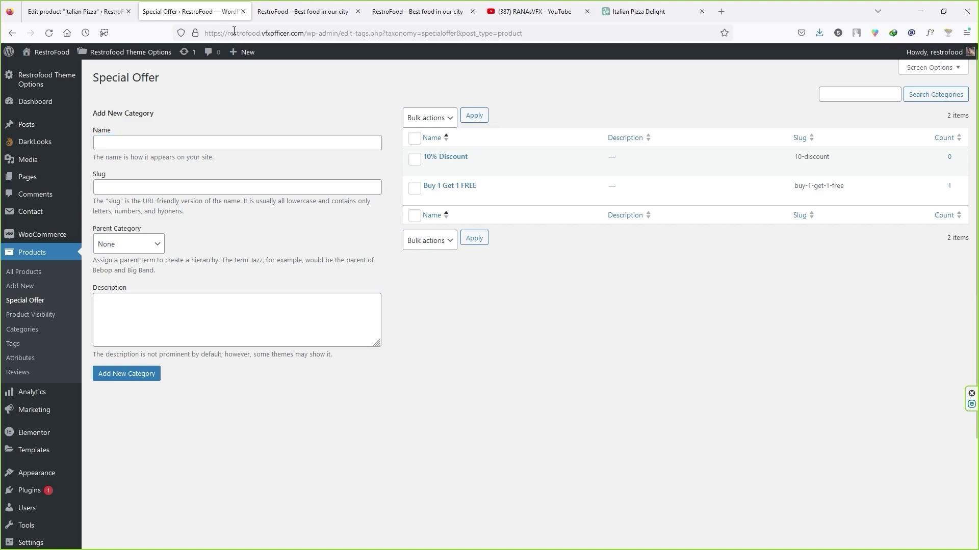
pyautogui.click(243, 11)
pyautogui.scroll(6, 241, 270)
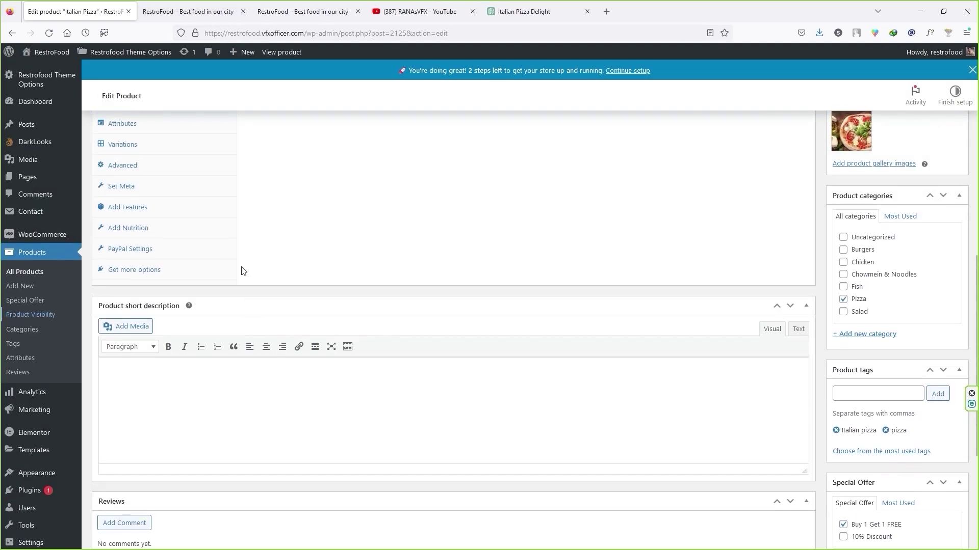
pyautogui.scroll(4, 241, 270)
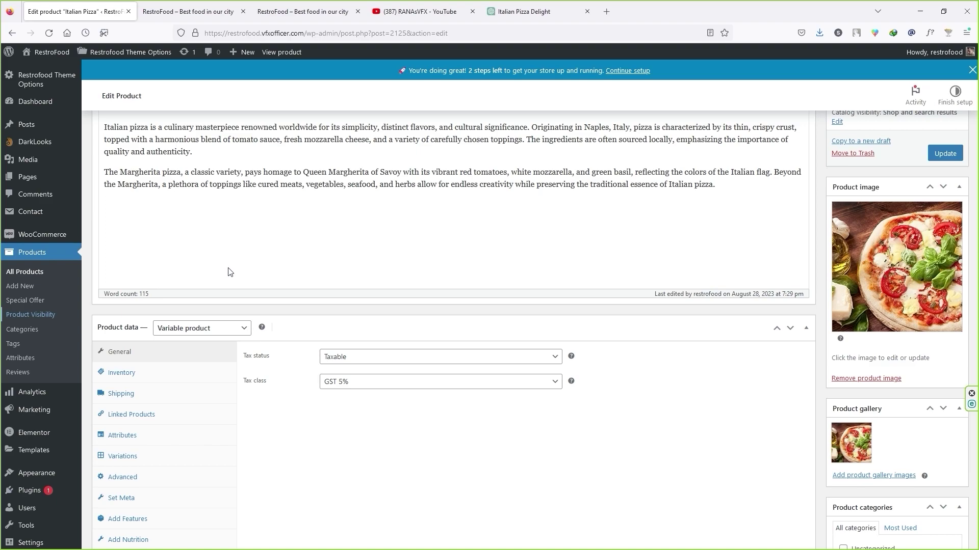
pyautogui.click(51, 103)
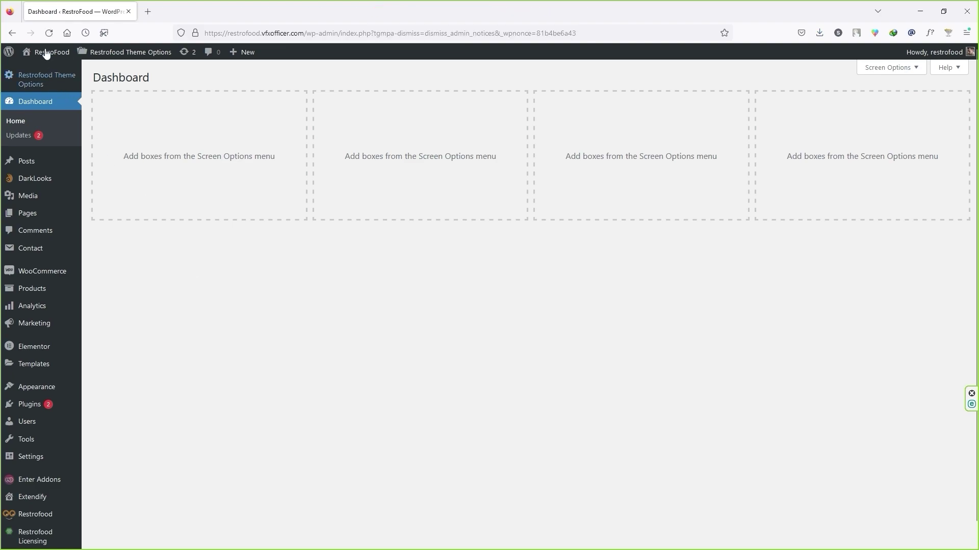
# Open the live RestroFood homepage in a new tab, scroll through it, and launch Edit with Elementor.
pyautogui.moveTo(46, 52)
pyautogui.rightClick(36, 75)
pyautogui.click(56, 81)
pyautogui.click(212, 10)
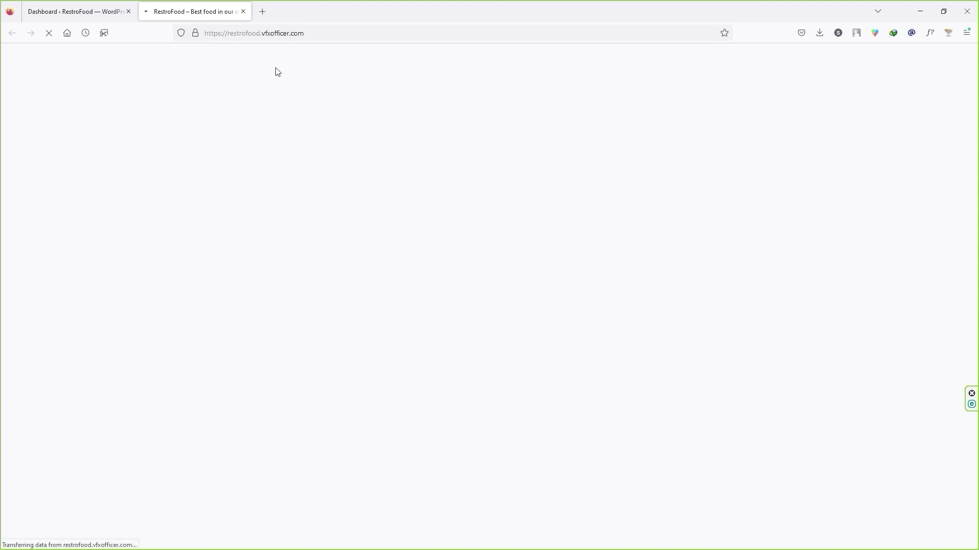
pyautogui.scroll(-12, 226, 230)
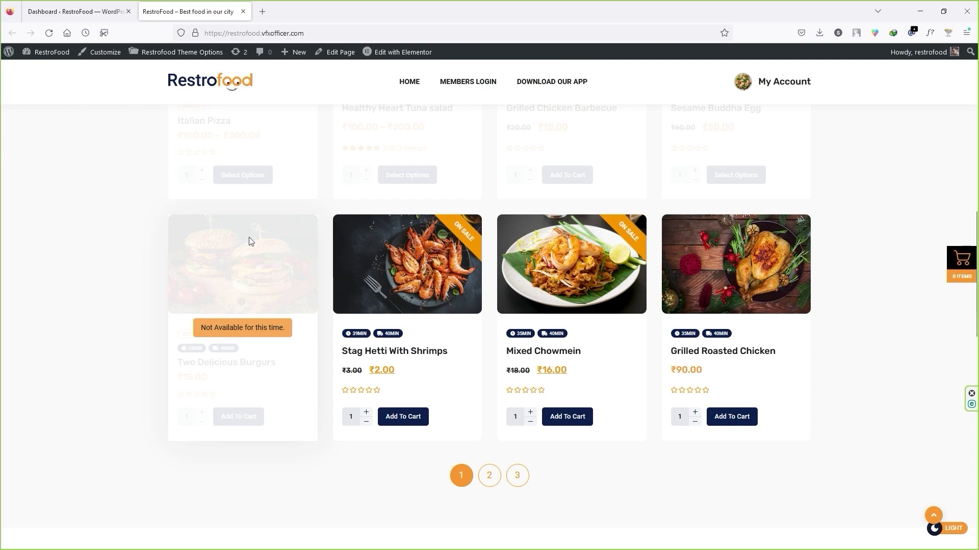
pyautogui.scroll(-4, 248, 237)
pyautogui.scroll(16, 247, 252)
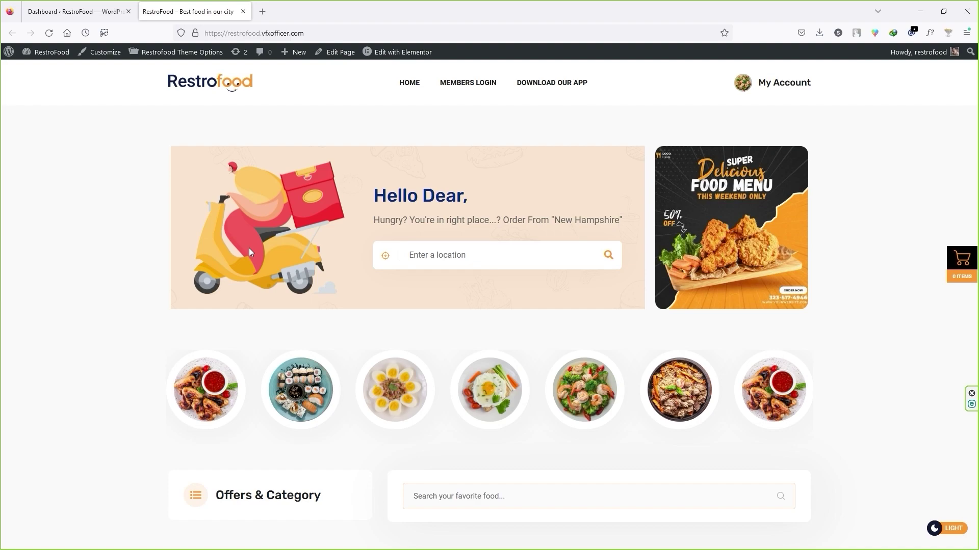
pyautogui.click(404, 54)
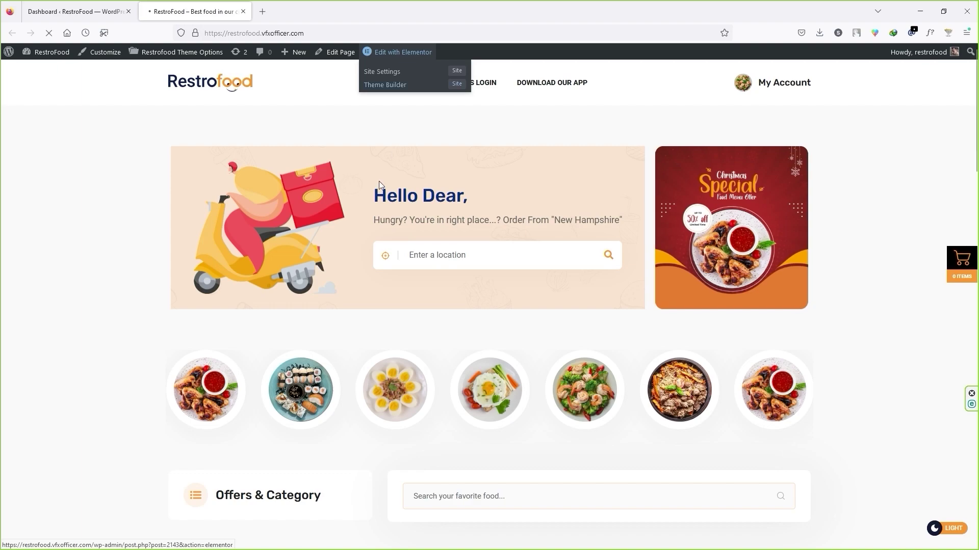
# Scroll the New Home page in the Elementor editor to view its sections.
pyautogui.scroll(-10, 374, 333)
pyautogui.scroll(5, 377, 329)
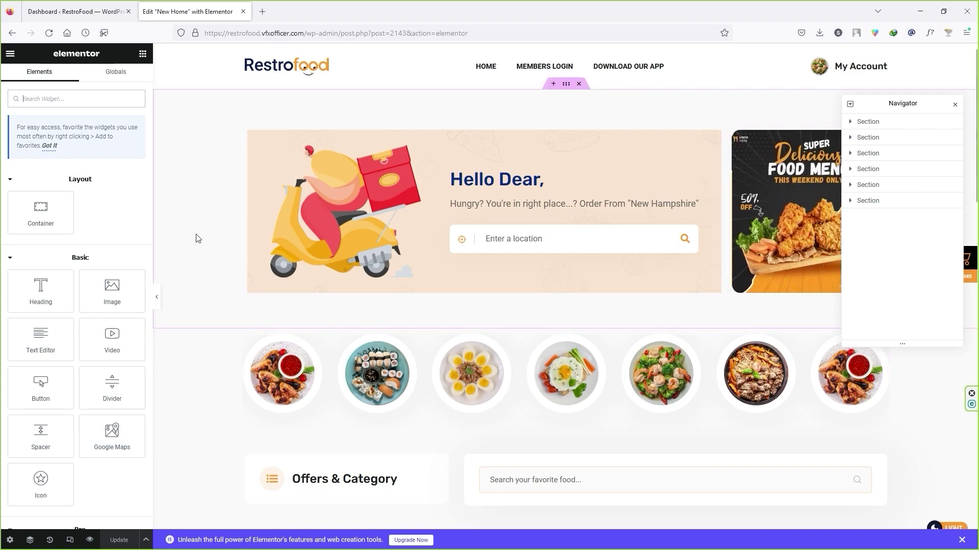
# Browse the Elementor Settings > Features experiments list, including Flexbox and Grid Container, then return to the editor.
pyautogui.click(61, 11)
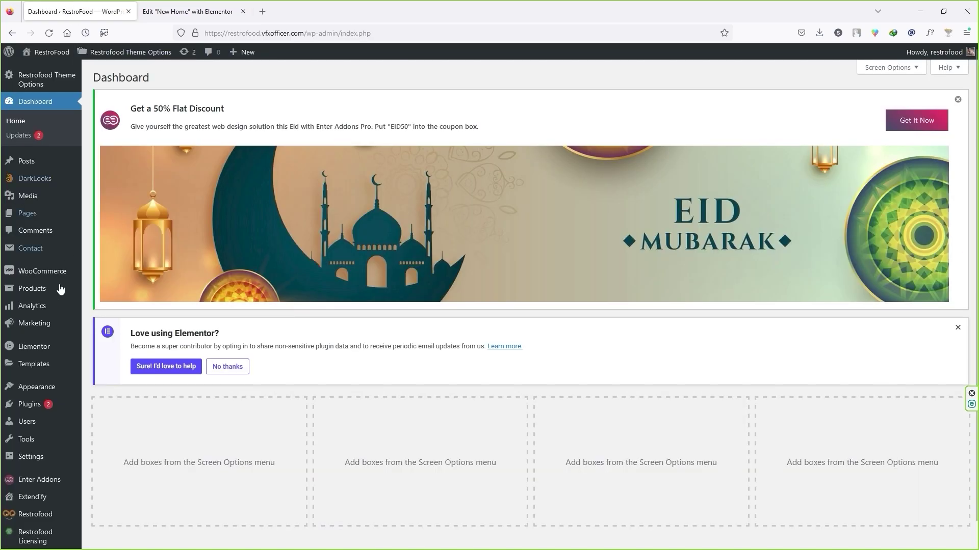
pyautogui.moveTo(47, 350)
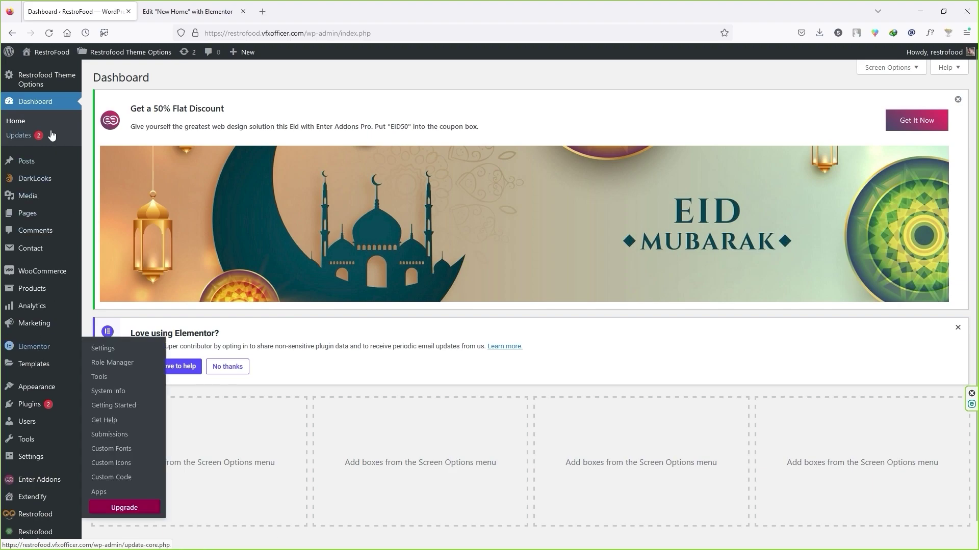
pyautogui.click(105, 349)
pyautogui.click(252, 411)
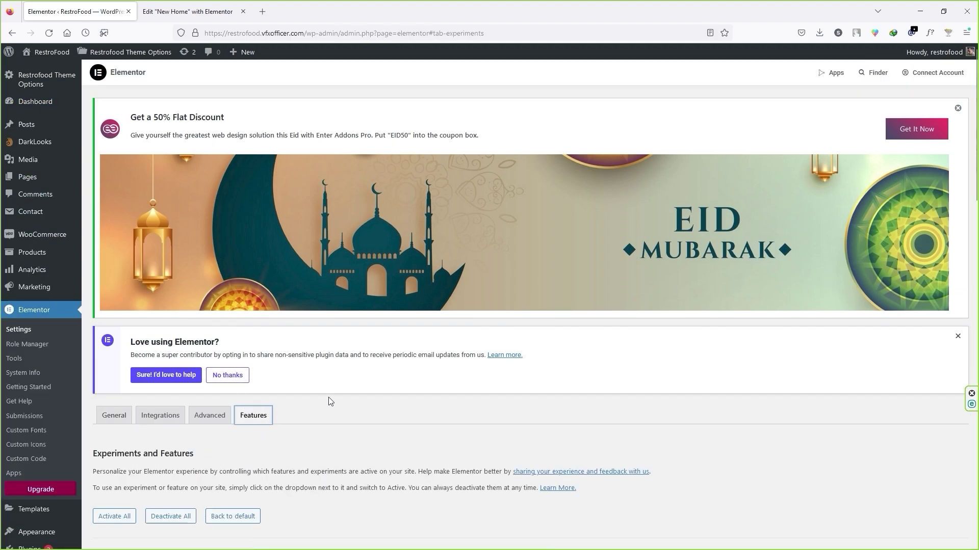
pyautogui.scroll(-6, 347, 363)
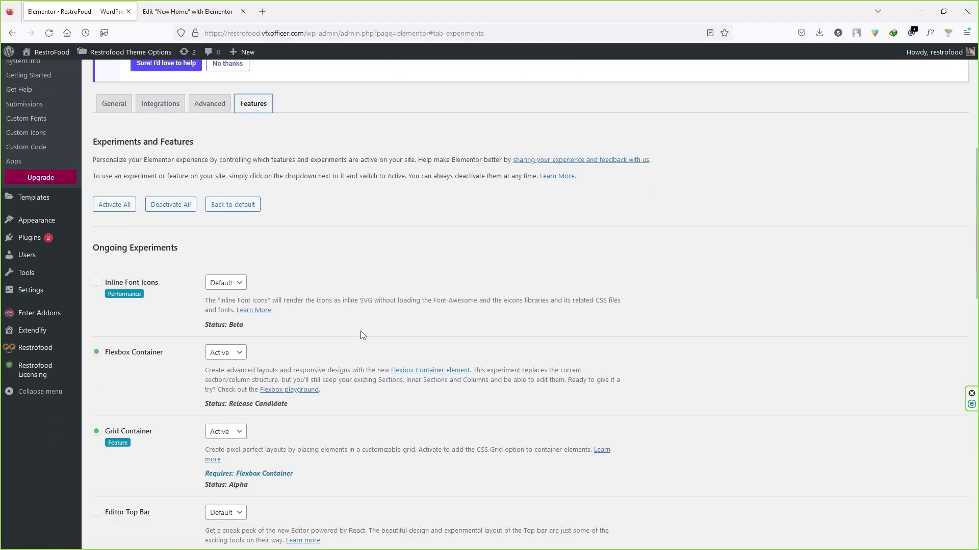
pyautogui.scroll(1, 384, 224)
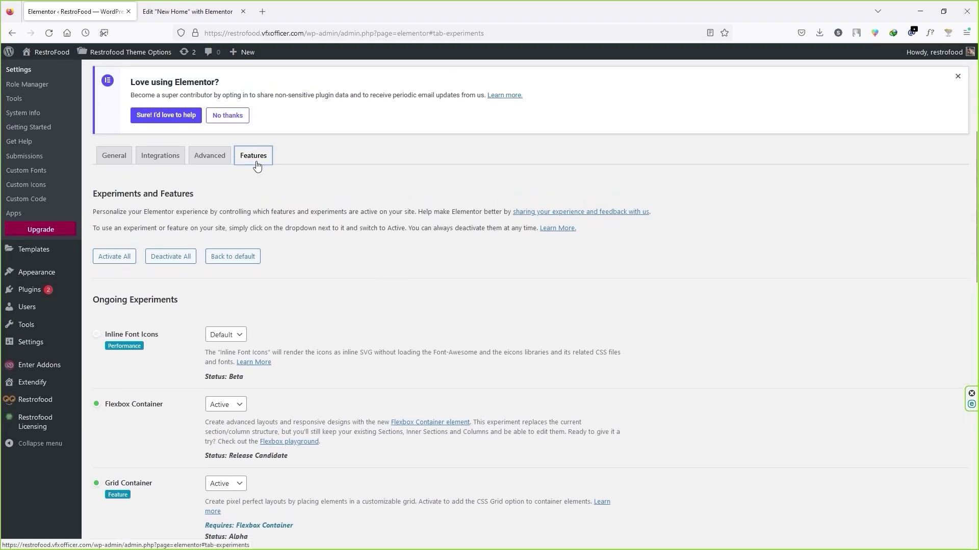
pyautogui.scroll(-3, 407, 308)
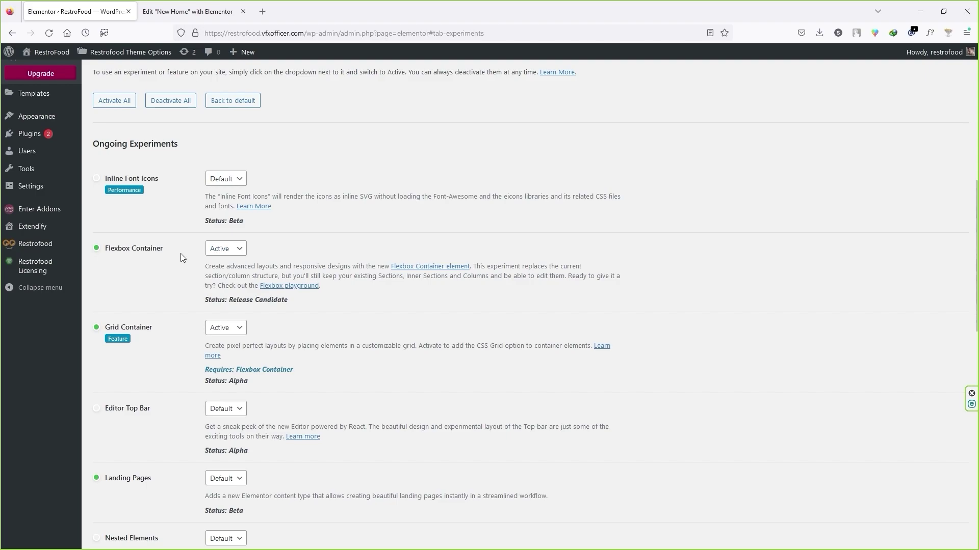
pyautogui.scroll(-2, 148, 275)
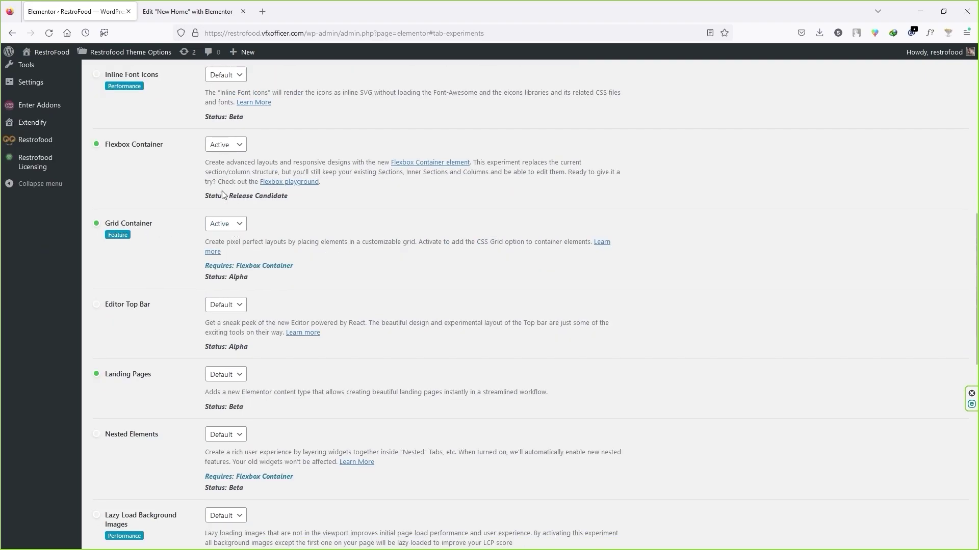
pyautogui.scroll(-1, 179, 240)
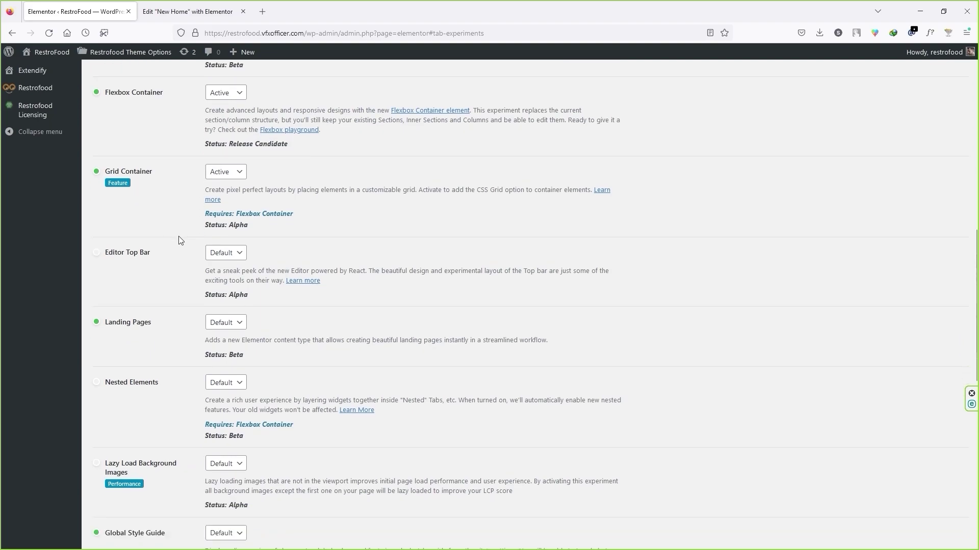
pyautogui.scroll(-10, 179, 240)
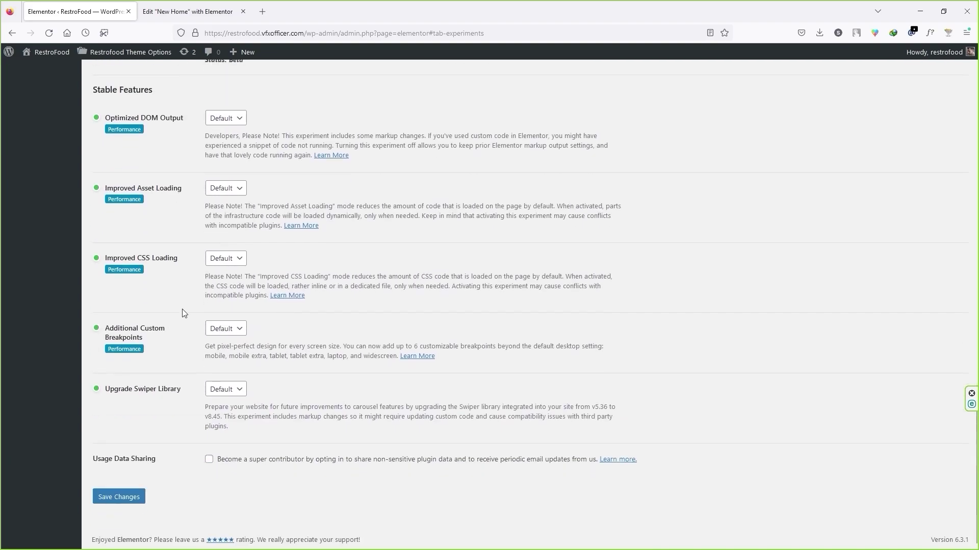
pyautogui.scroll(7, 124, 487)
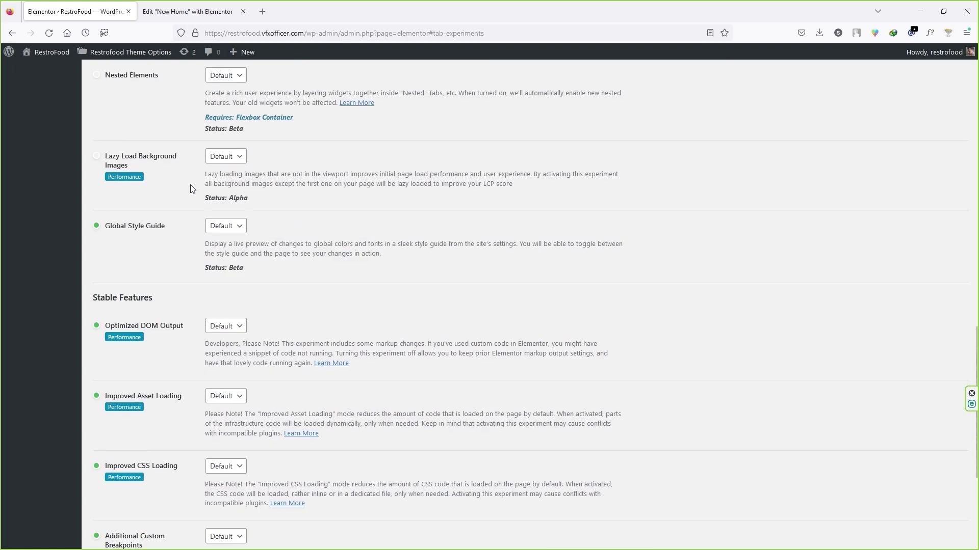
pyautogui.click(166, 18)
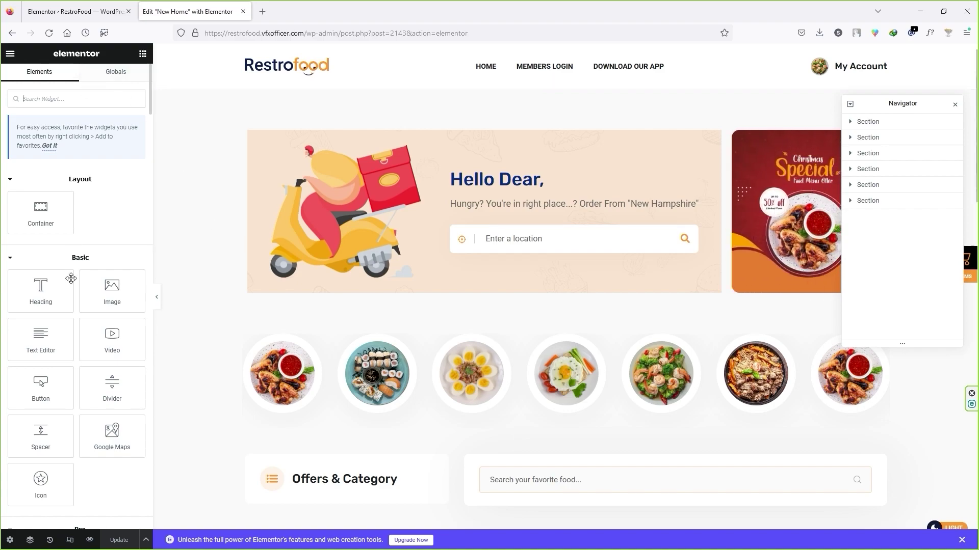
# Move the Navigator aside and expand, then collapse, Section > Column > Inner Section to inspect the hero.
pyautogui.scroll(-6, 81, 286)
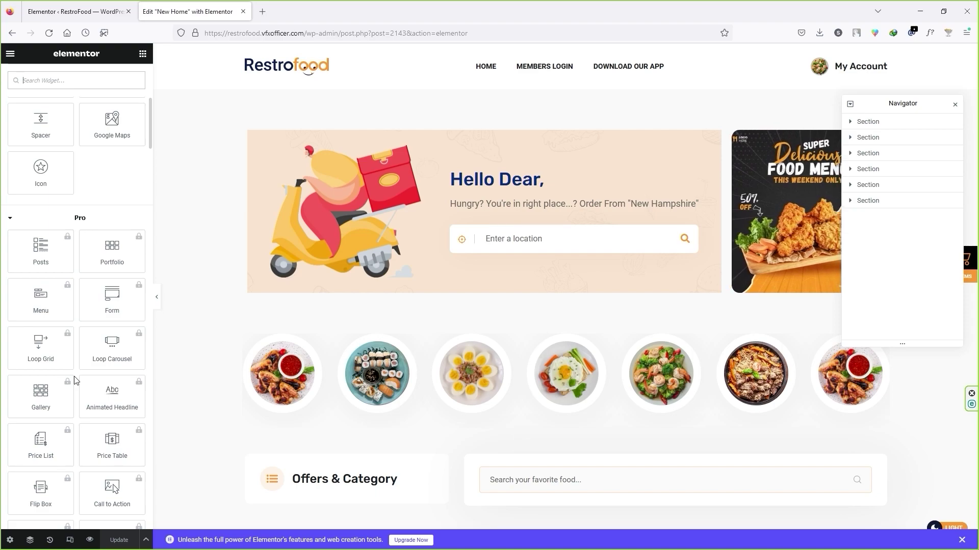
pyautogui.moveTo(897, 99); pyautogui.dragTo(605, 98)
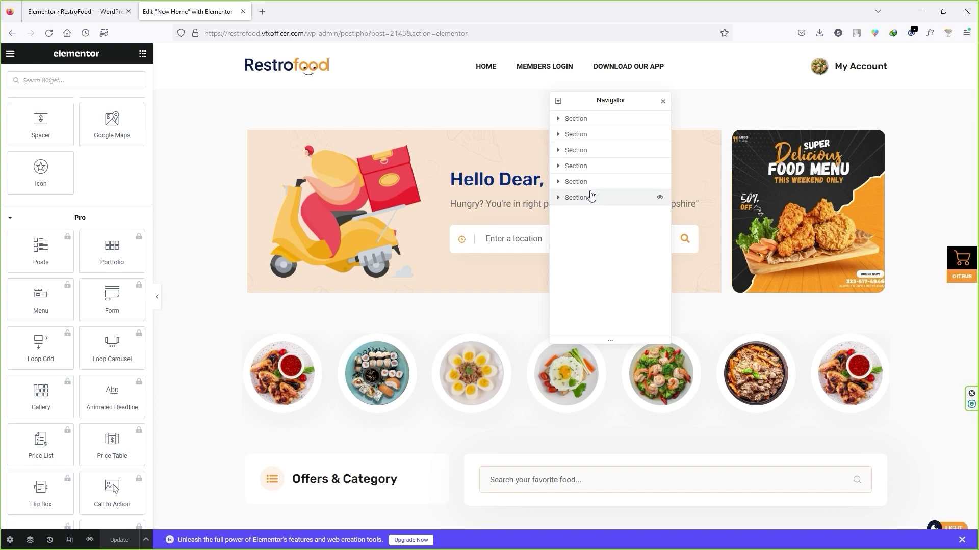
pyautogui.click(558, 119)
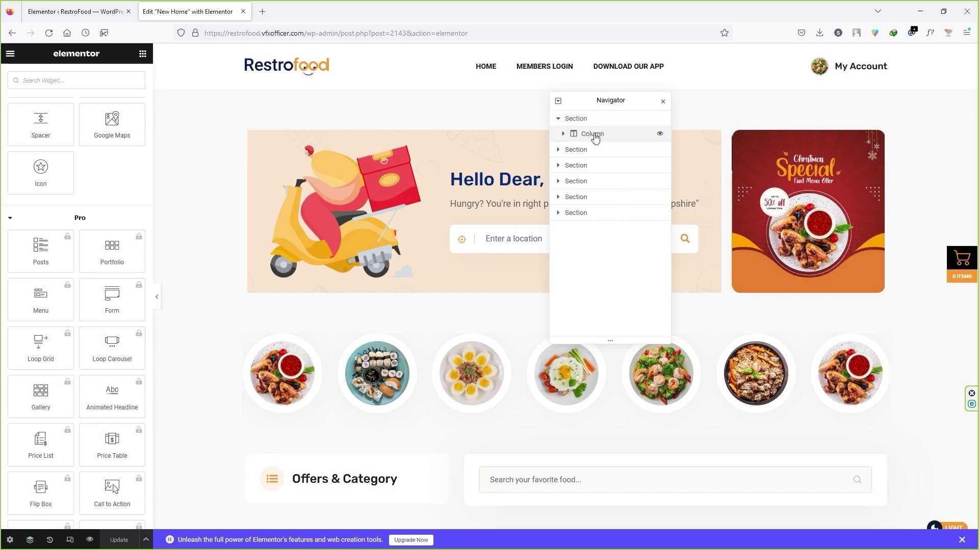
pyautogui.click(563, 133)
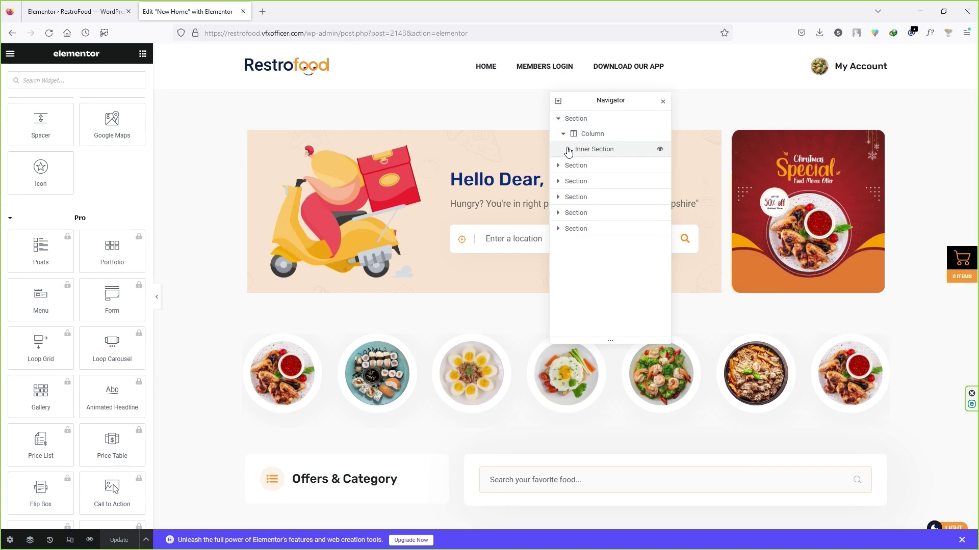
pyautogui.click(568, 149)
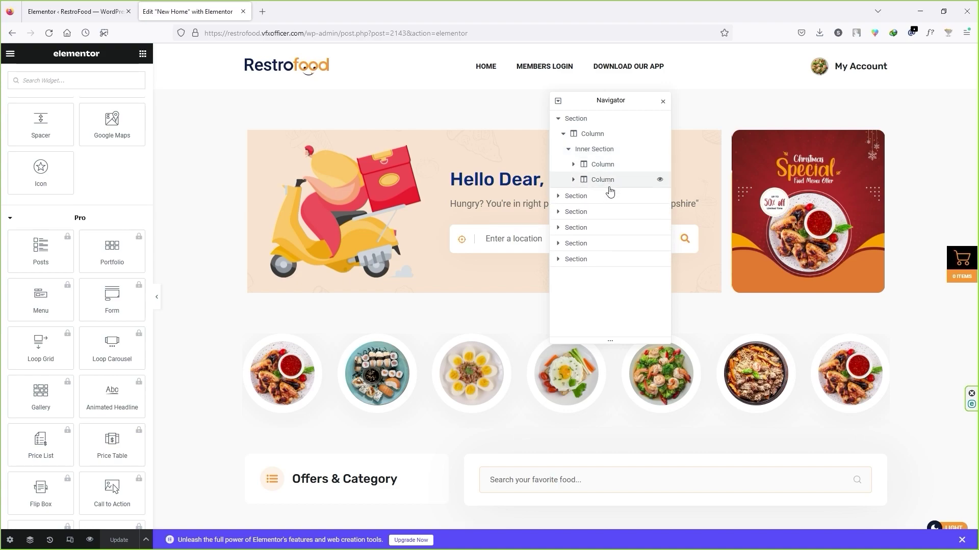
pyautogui.click(563, 134)
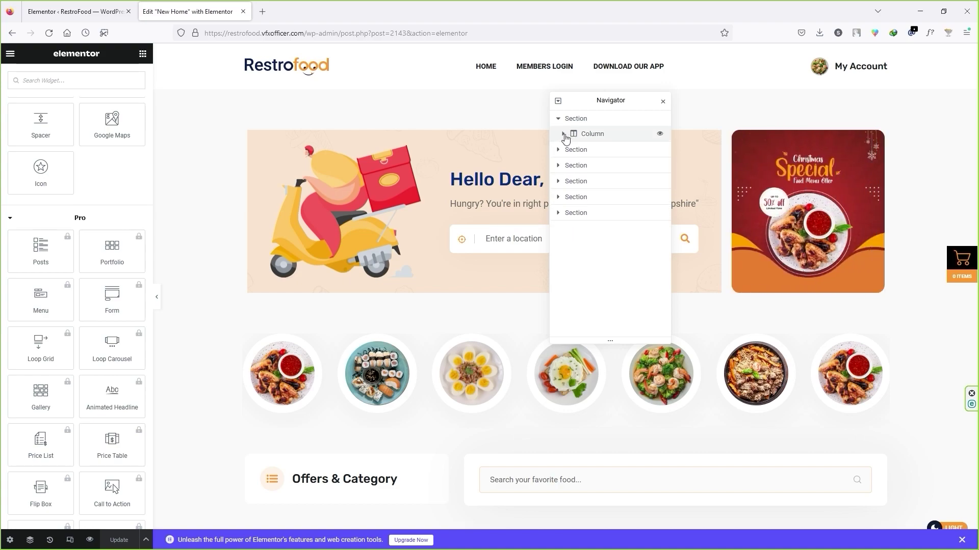
pyautogui.click(559, 119)
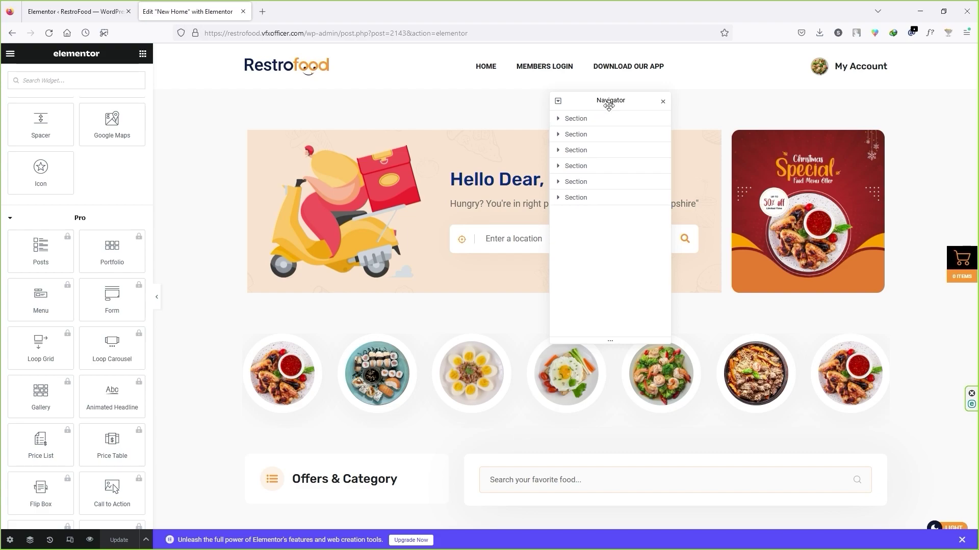
# Move the Navigator back to the right and open the hero's Inner Section settings.
pyautogui.moveTo(609, 105); pyautogui.dragTo(810, 180)
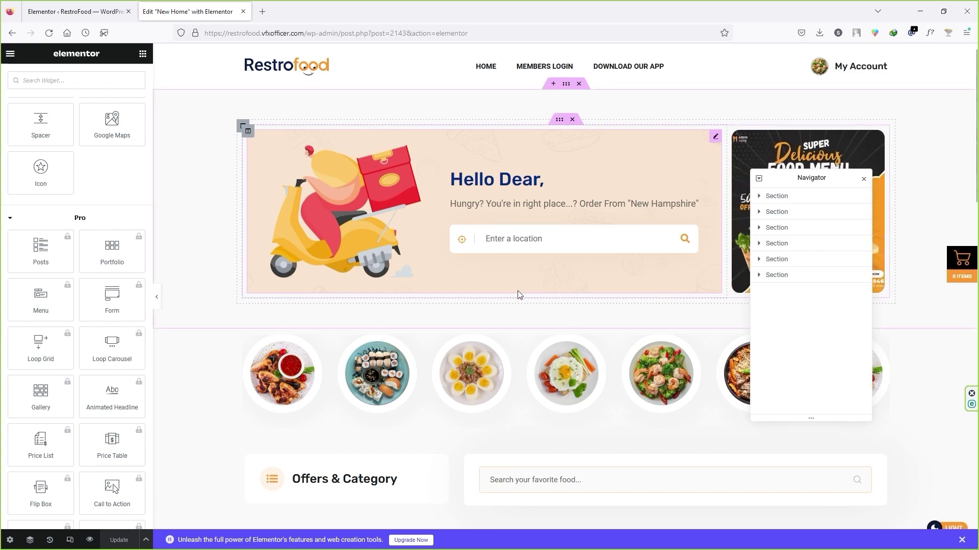
pyautogui.moveTo(783, 178); pyautogui.dragTo(801, 174)
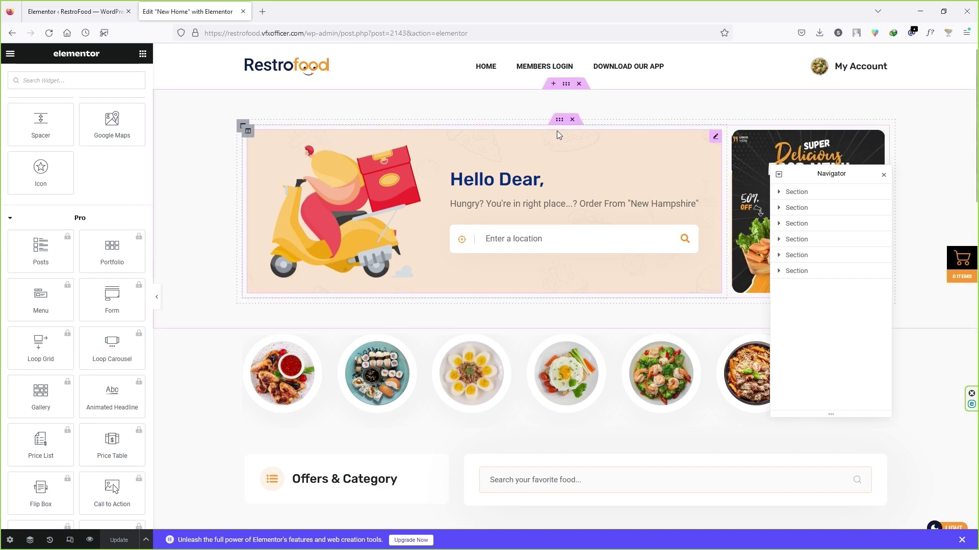
pyautogui.click(559, 119)
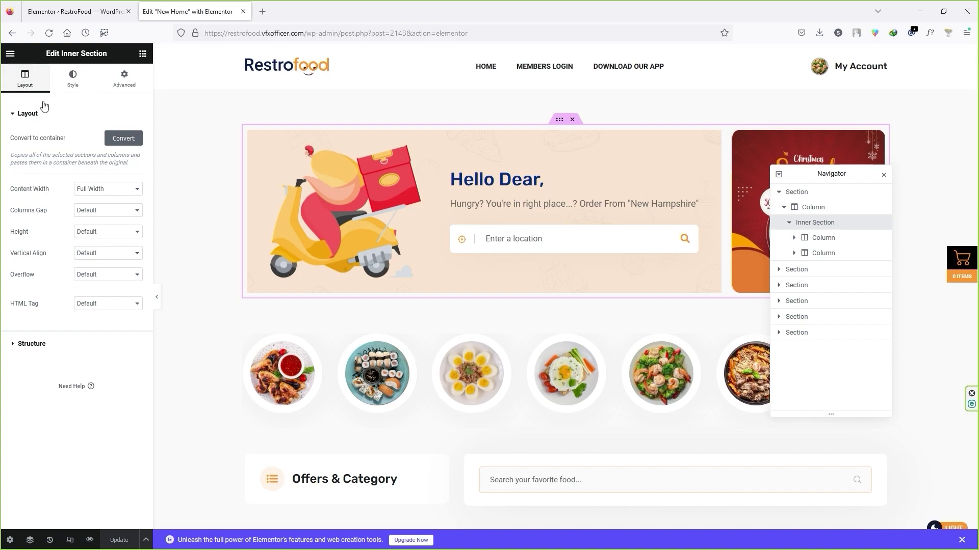
pyautogui.click(77, 87)
pyautogui.click(130, 86)
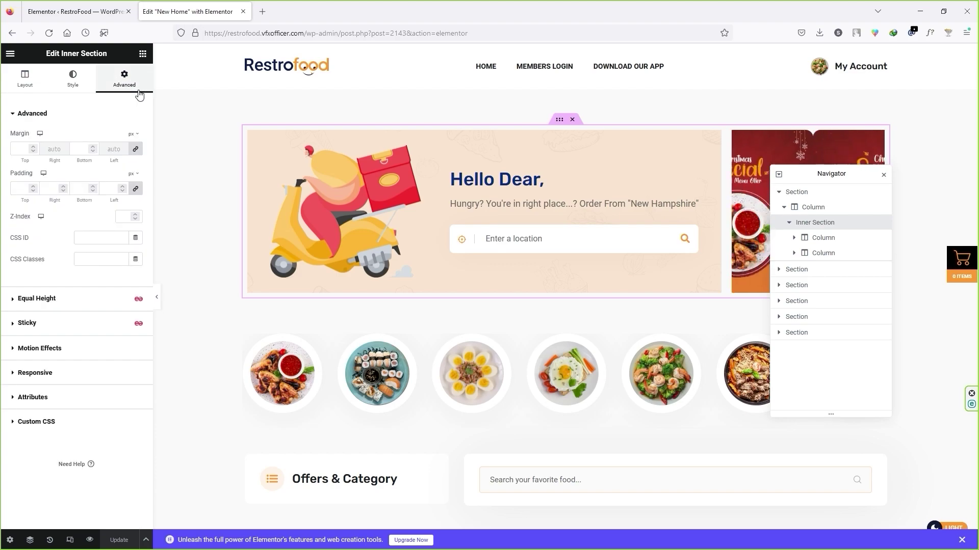
pyautogui.click(26, 82)
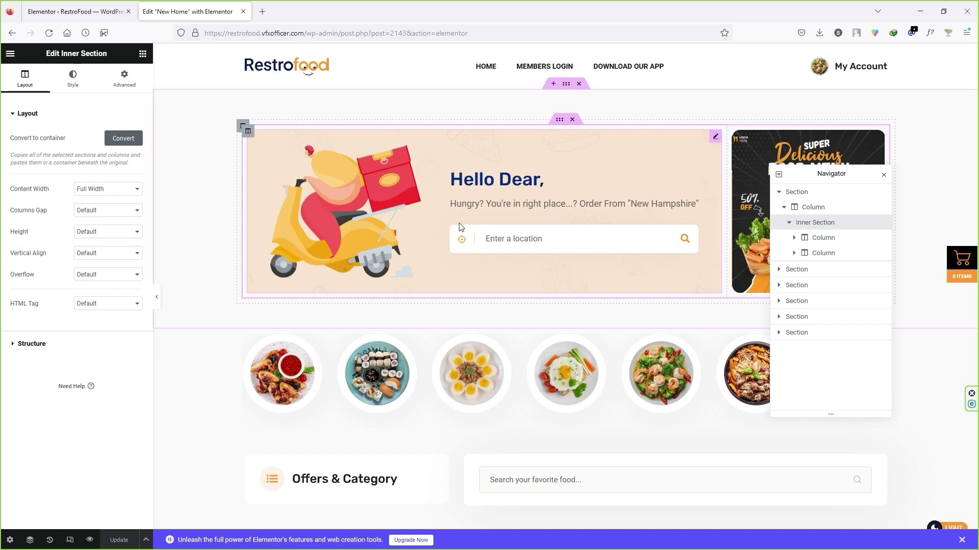
pyautogui.scroll(-5, 459, 249)
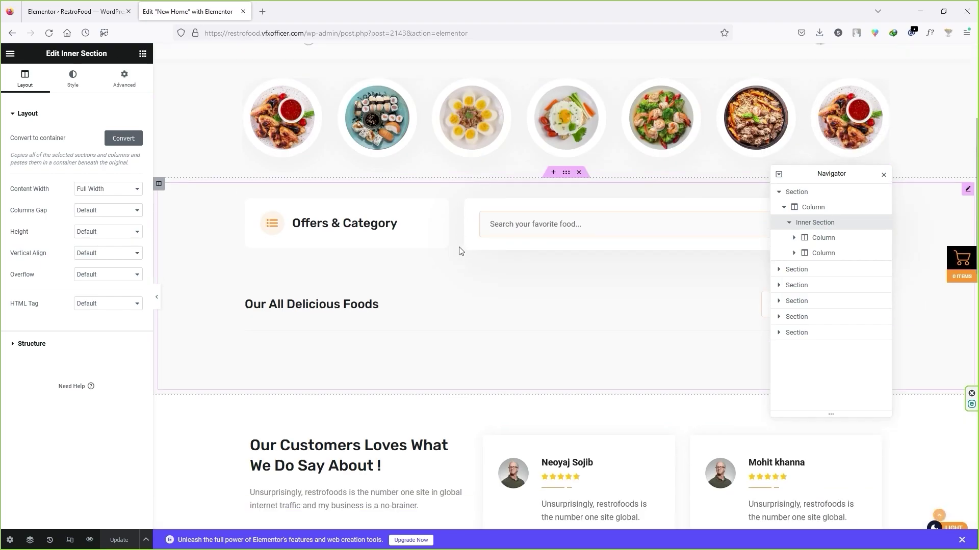
pyautogui.scroll(5, 458, 249)
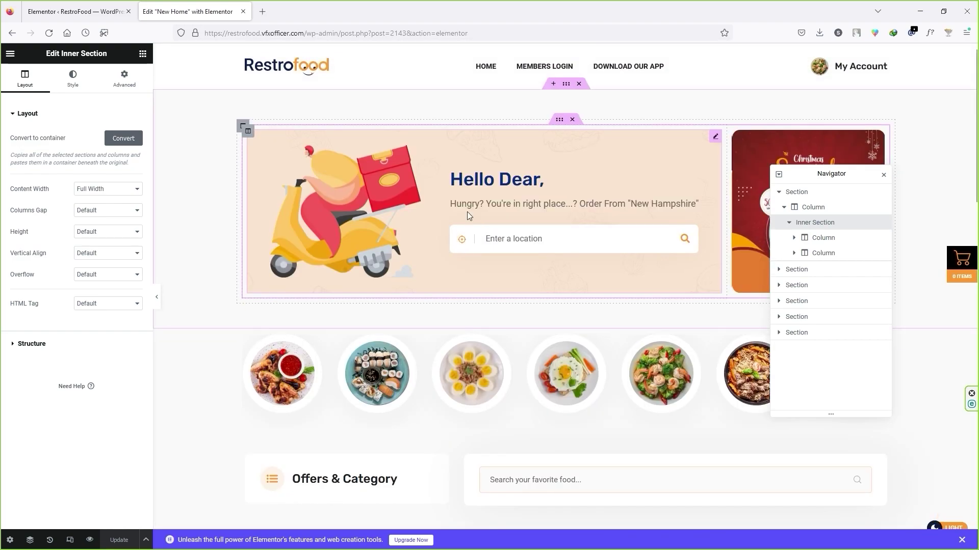
# Select the Hello Dear location search widget and look through its Style and Advanced settings.
pyautogui.click(502, 181)
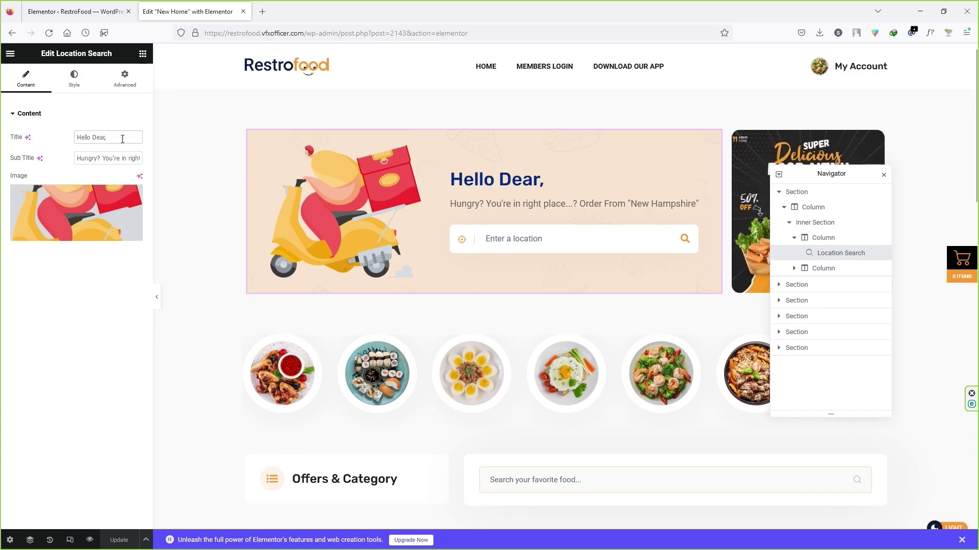
pyautogui.moveTo(112, 158); pyautogui.dragTo(127, 158)
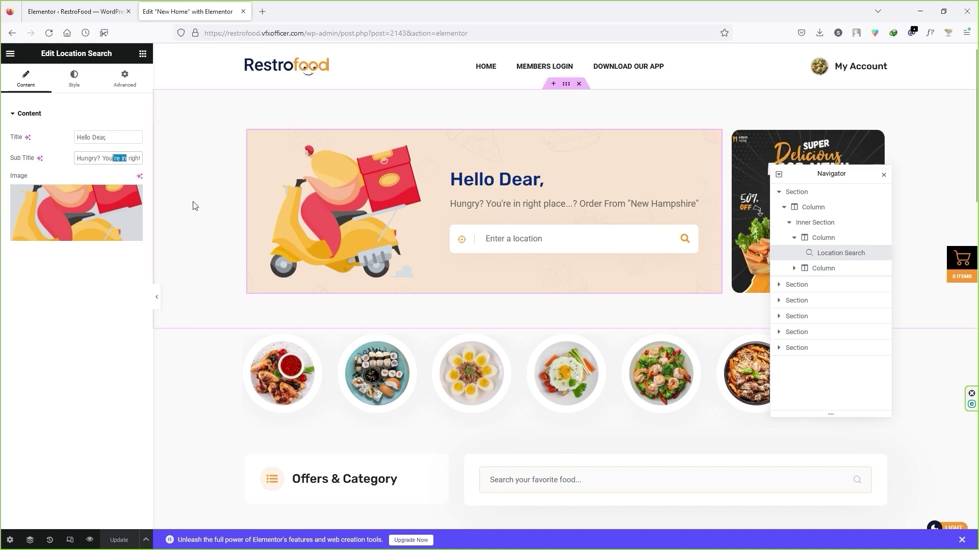
pyautogui.moveTo(53, 227)
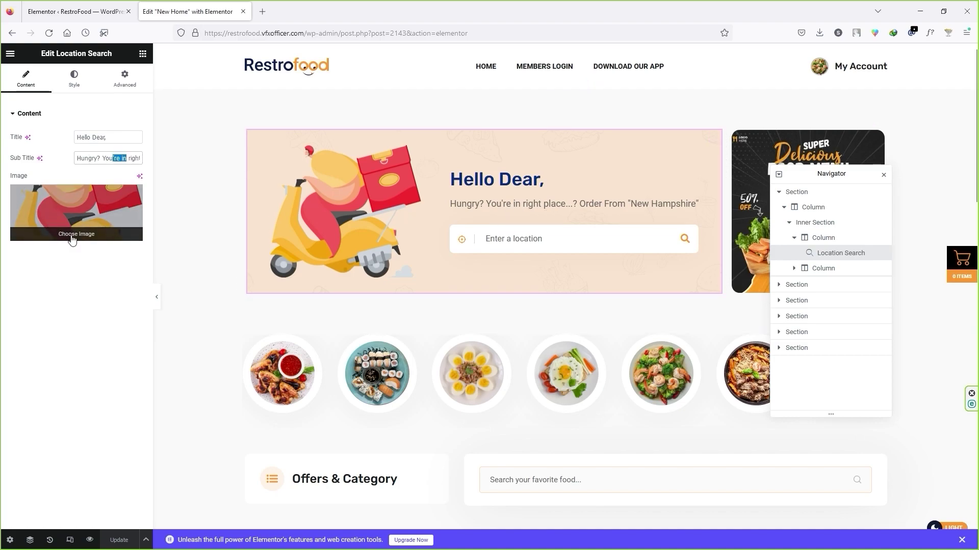
pyautogui.click(74, 79)
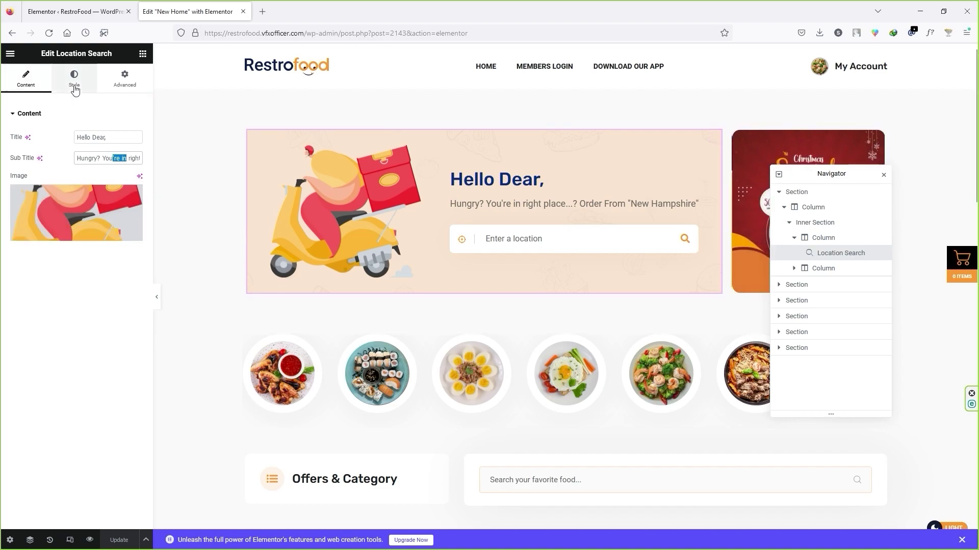
pyautogui.click(121, 88)
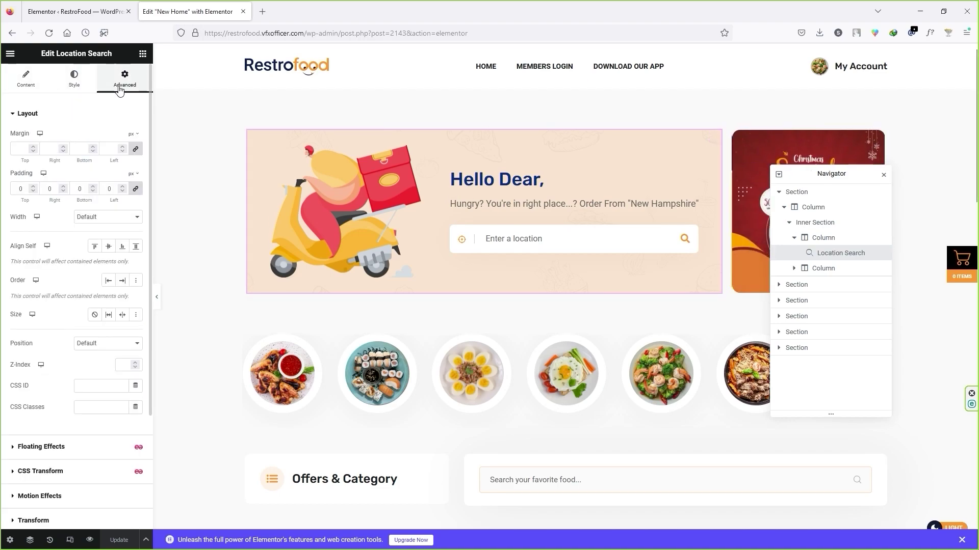
pyautogui.click(75, 79)
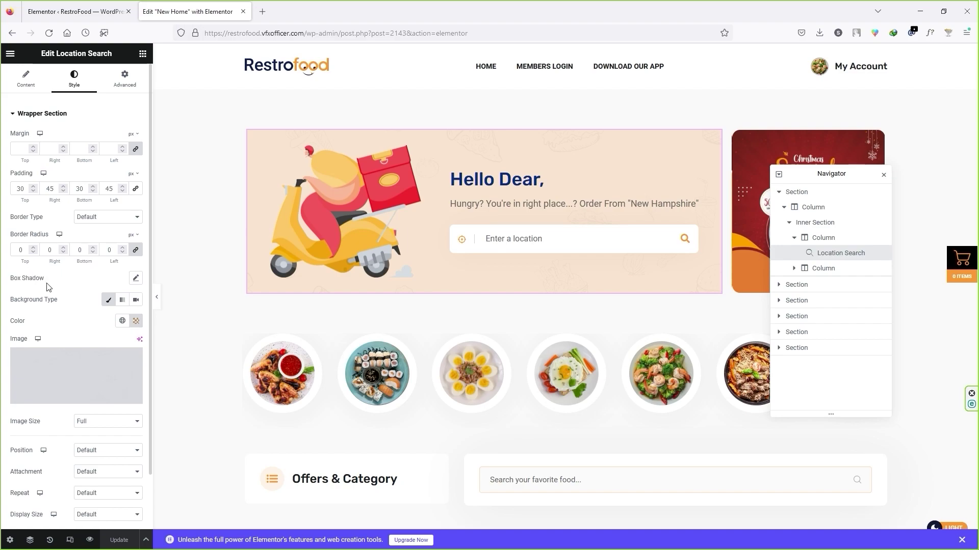
pyautogui.scroll(-2, 49, 285)
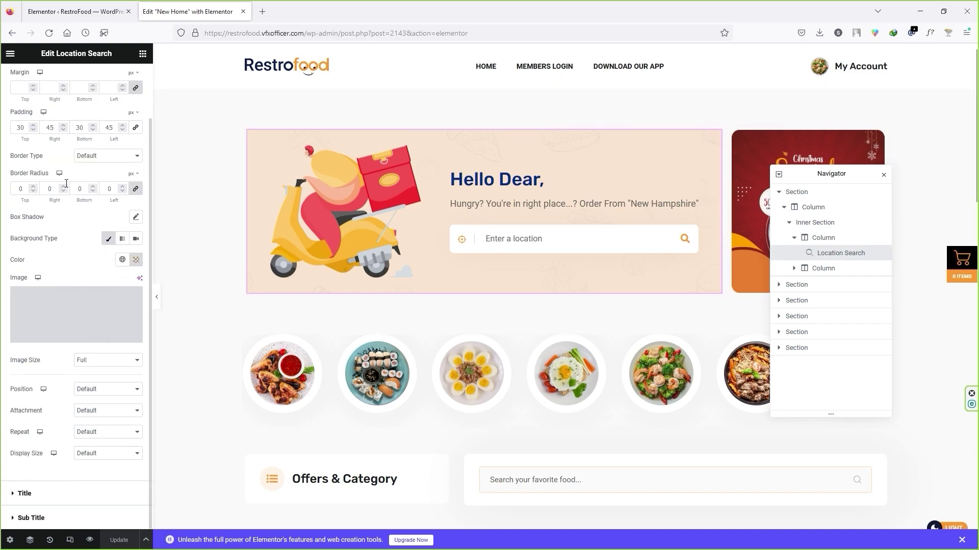
pyautogui.scroll(2, 66, 183)
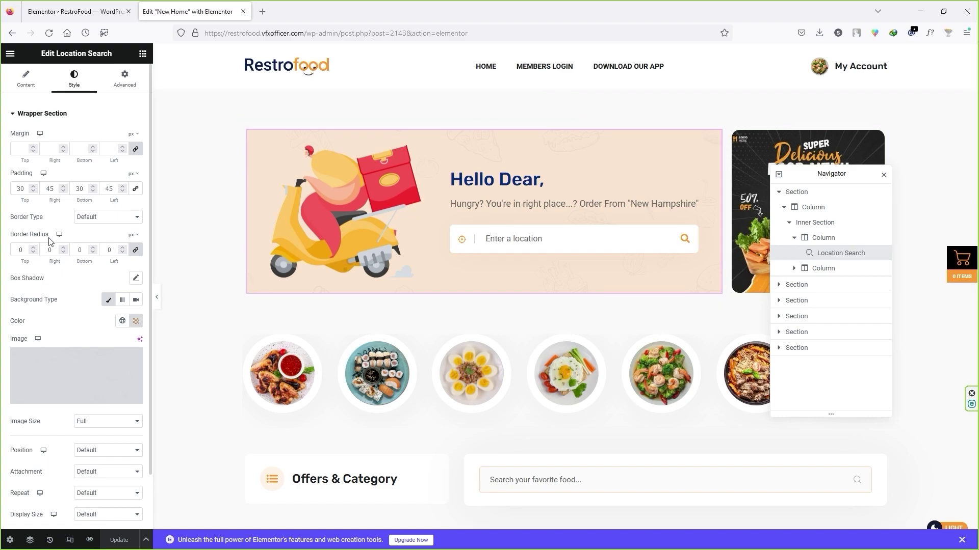
# Set the Wrapper Section's linked border radius to 50 px on all corners.
pyautogui.click(33, 248)
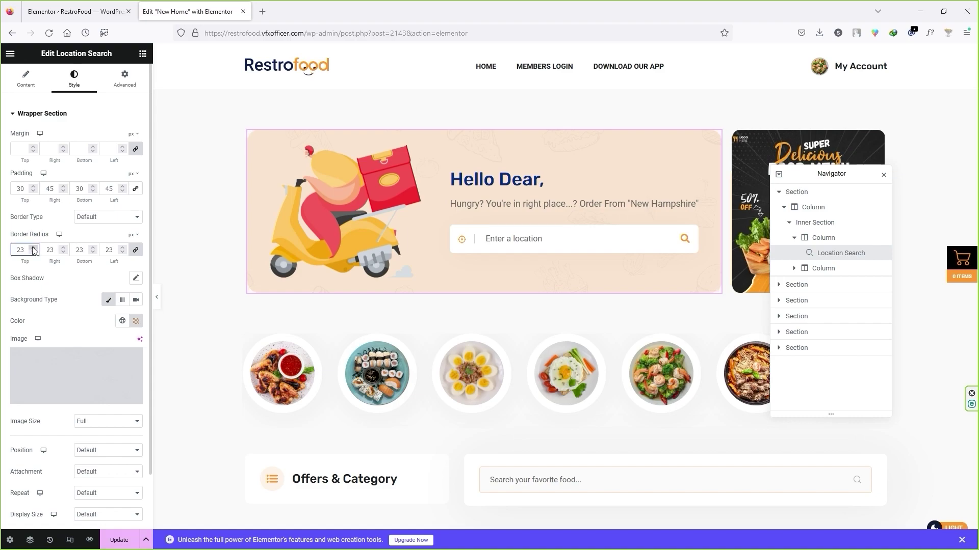
pyautogui.click(33, 248)
pyautogui.write('50')
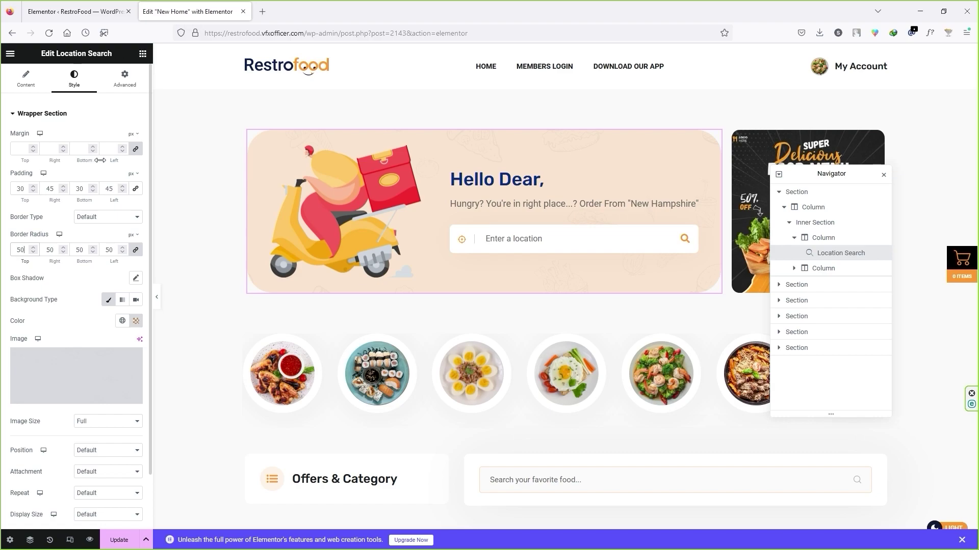
pyautogui.click(137, 252)
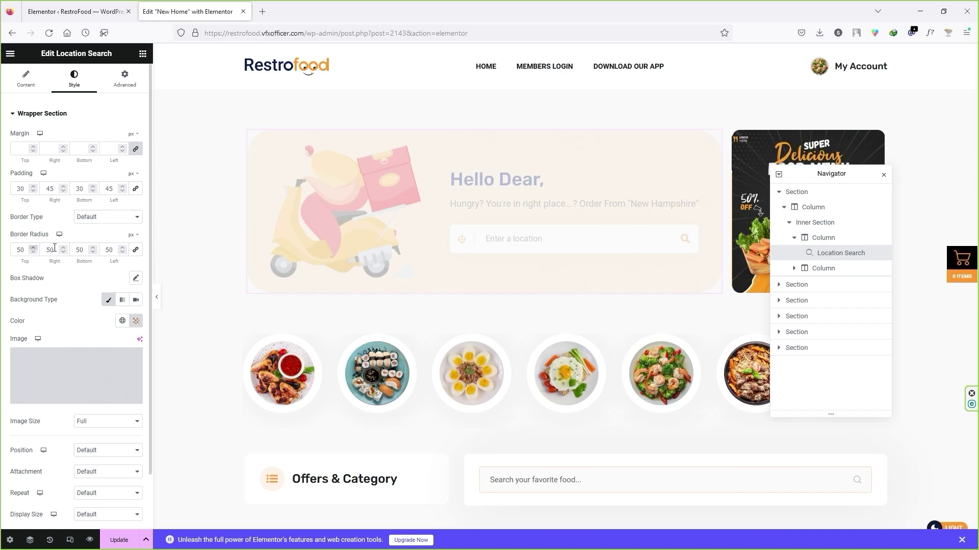
pyautogui.click(34, 253)
pyautogui.click(33, 253)
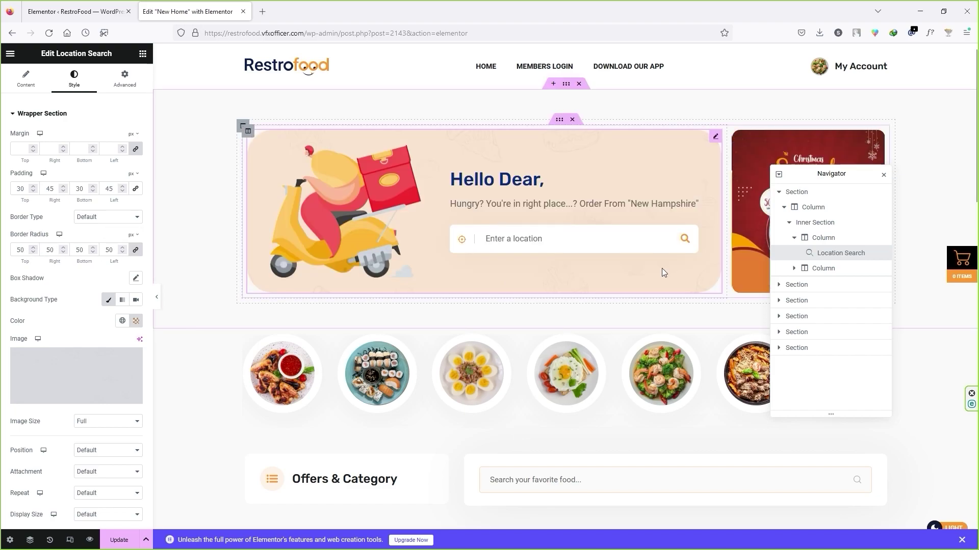
pyautogui.click(793, 147)
# Move the Navigator to the centre and expand the first Slider Image item with the Christmas Special banner.
pyautogui.moveTo(812, 180); pyautogui.dragTo(482, 201)
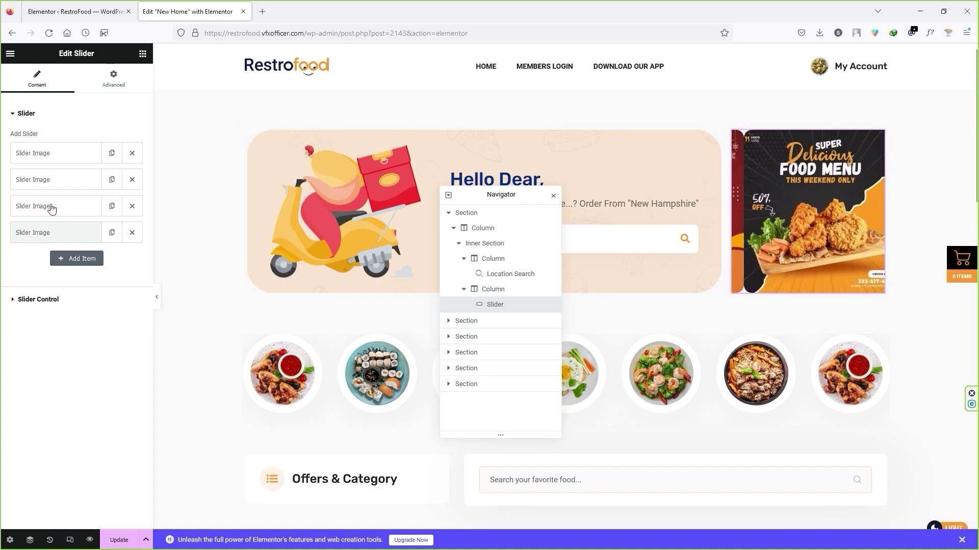
pyautogui.click(57, 153)
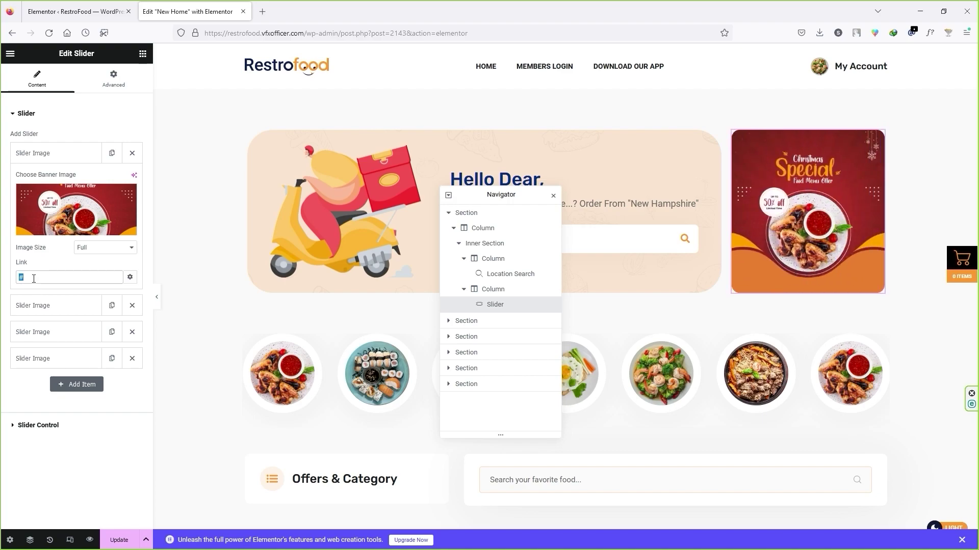
# Copy the Grilled Chicken Barbecue product URL from All Products and paste it into the first slide's link.
pyautogui.click(79, 10)
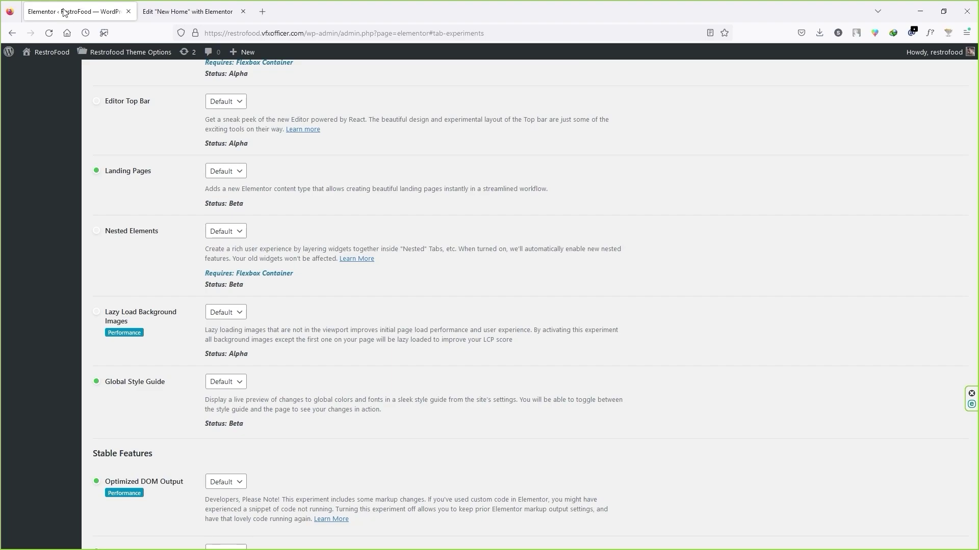
pyautogui.scroll(15, 20, 128)
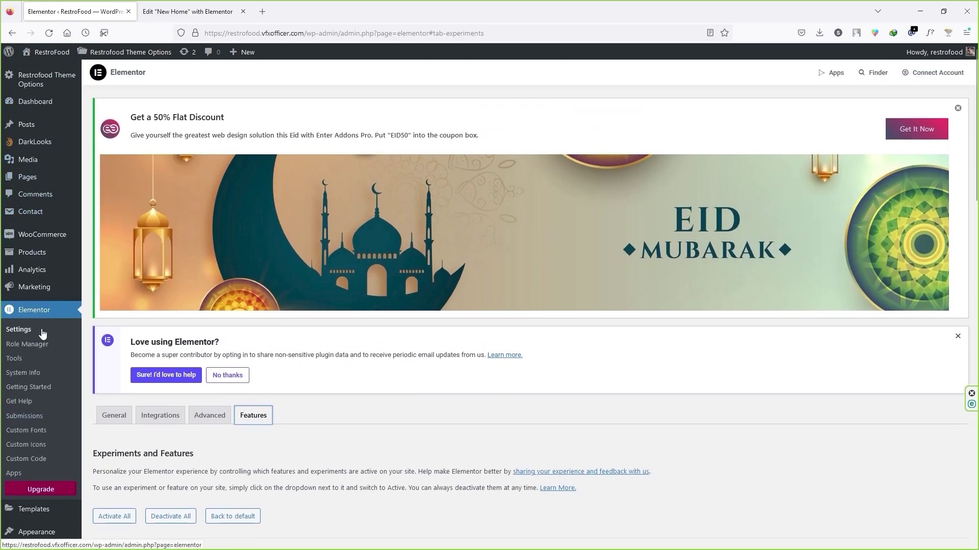
pyautogui.scroll(-2, 31, 255)
pyautogui.moveTo(41, 154)
pyautogui.click(108, 151)
pyautogui.scroll(-2, 229, 254)
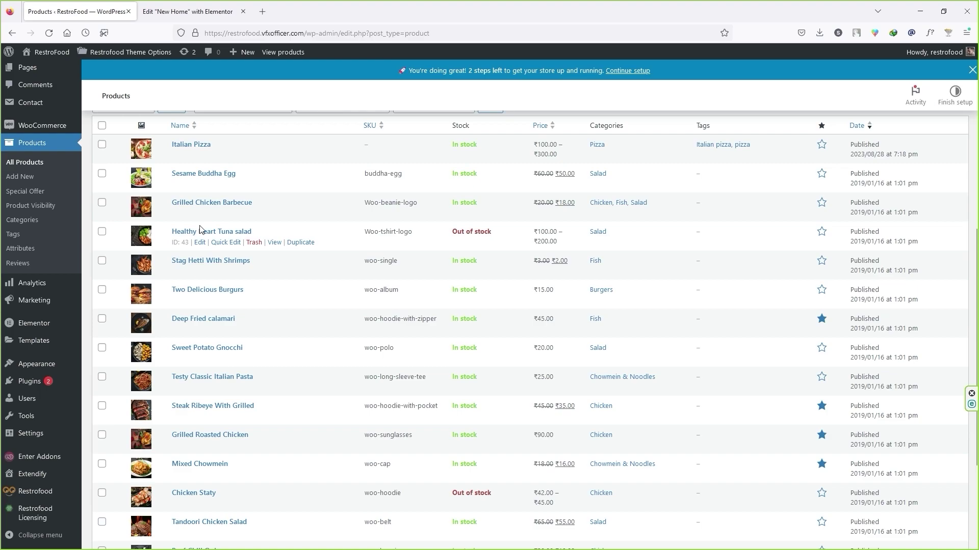
pyautogui.scroll(-3, 202, 228)
pyautogui.scroll(5, 204, 224)
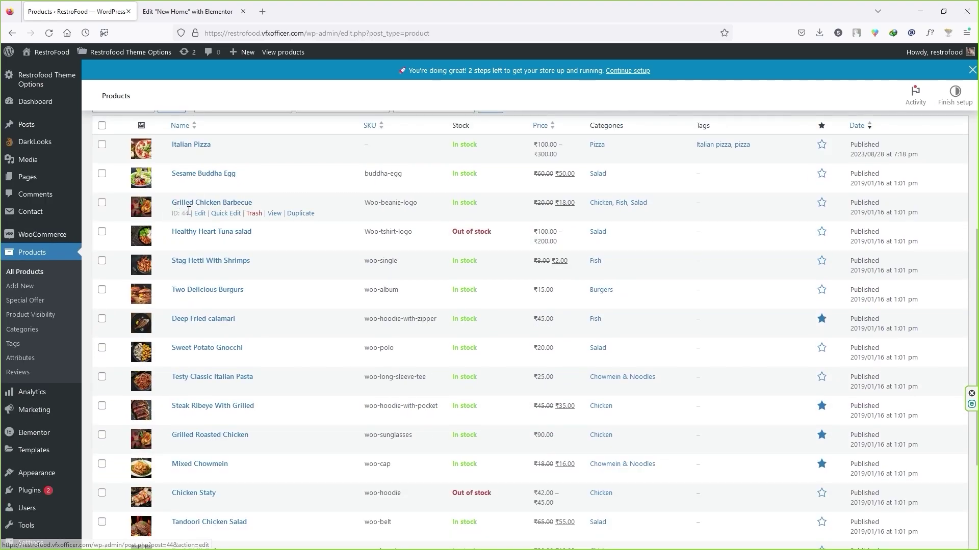
pyautogui.rightClick(273, 214)
pyautogui.click(296, 222)
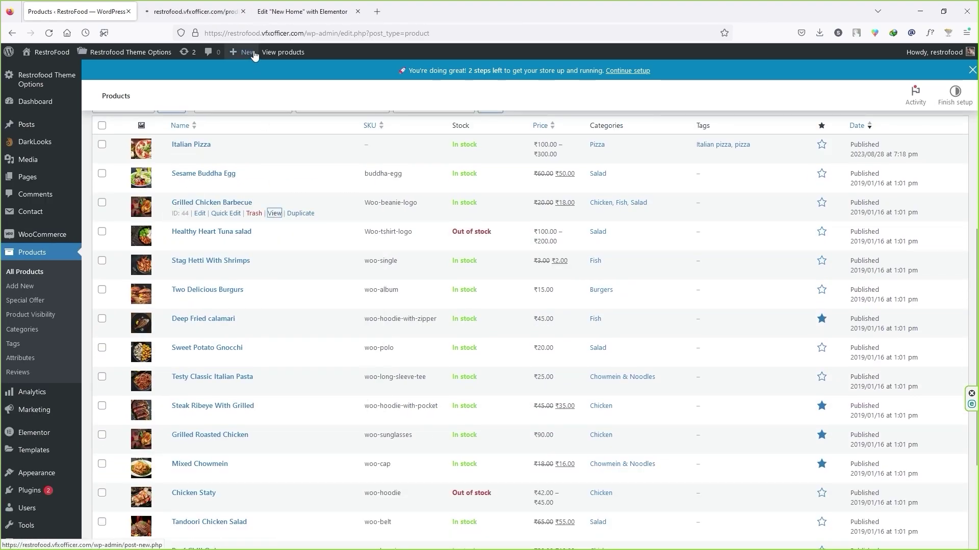
pyautogui.click(341, 34)
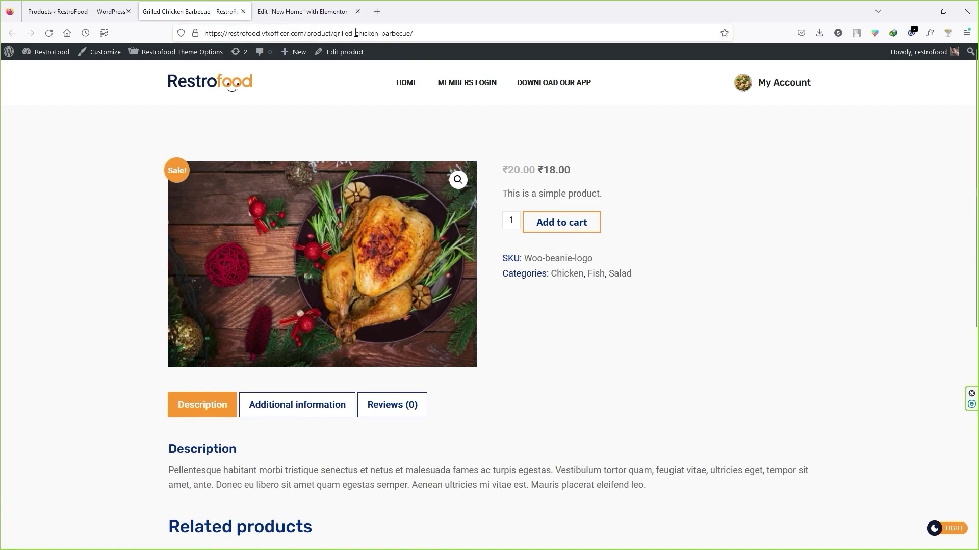
pyautogui.click(303, 10)
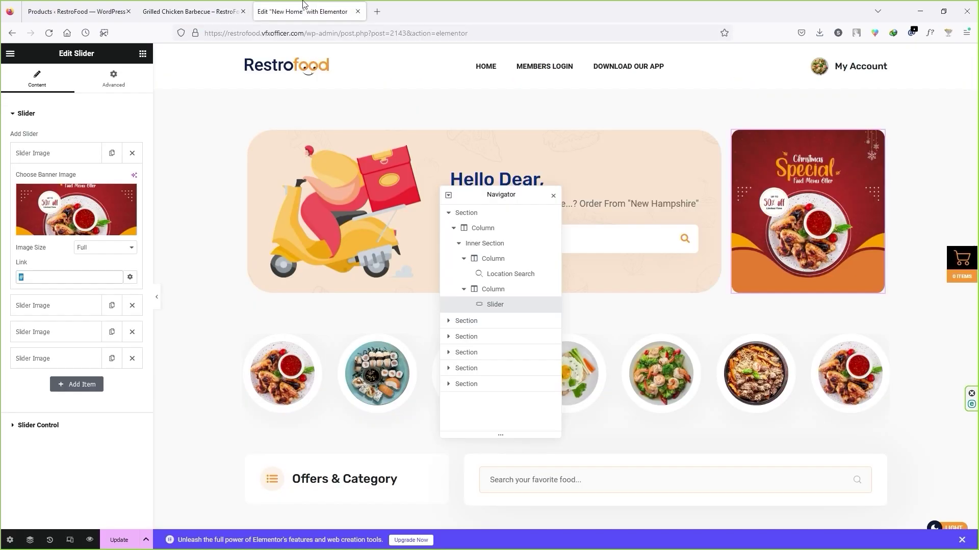
pyautogui.hotkey('ctrl', 'v')
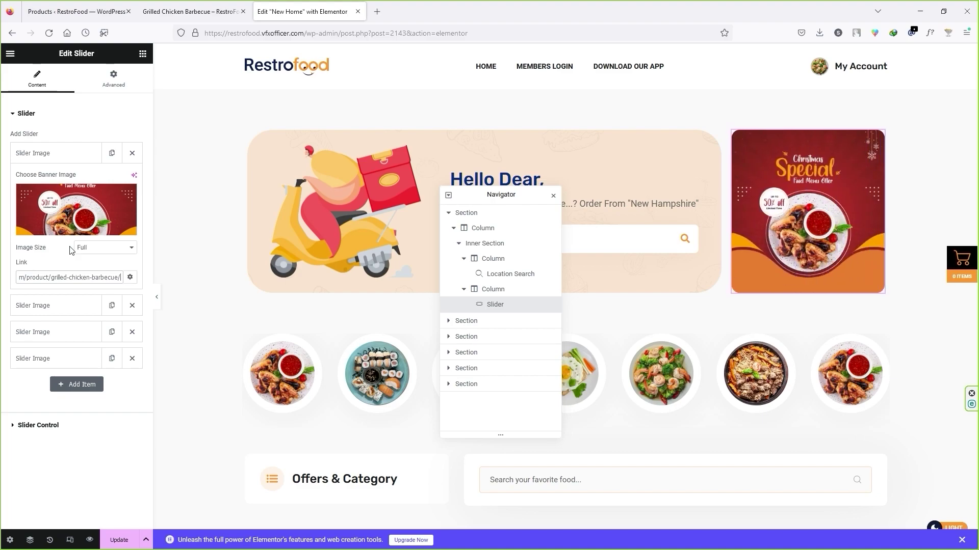
# Look over the Grilled Chicken Barbecue page's Description, Additional information and Reviews tabs.
pyautogui.click(188, 11)
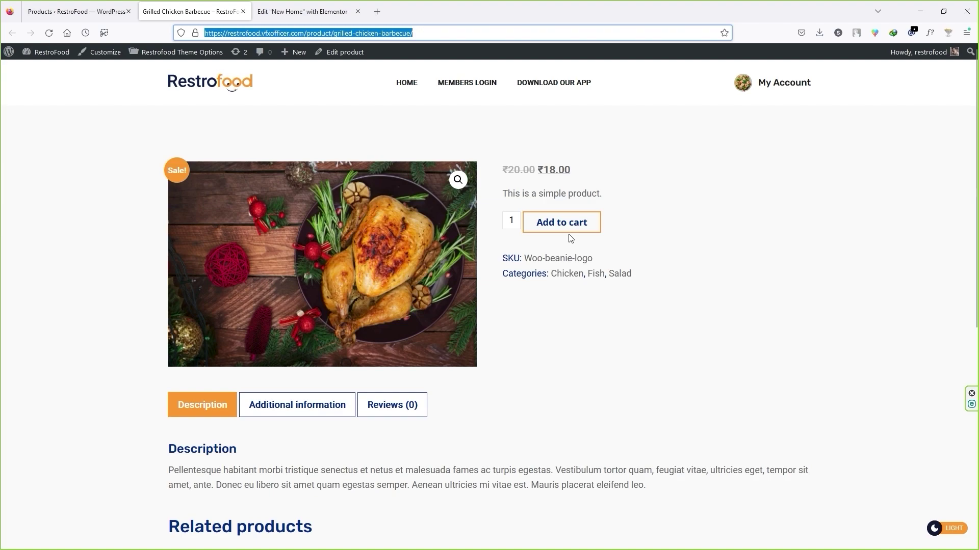
pyautogui.scroll(-5, 201, 276)
pyautogui.scroll(1, 237, 237)
pyautogui.click(293, 159)
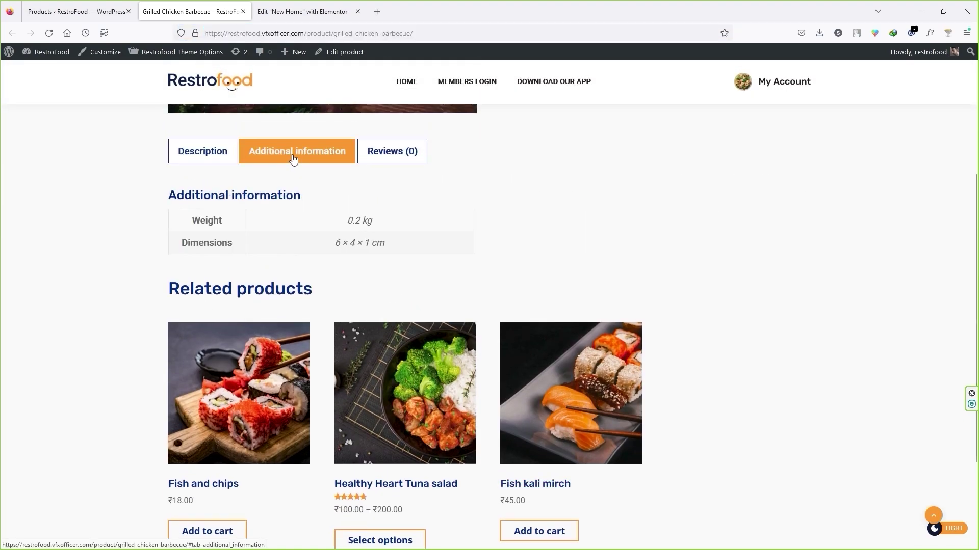
pyautogui.click(378, 156)
pyautogui.click(219, 152)
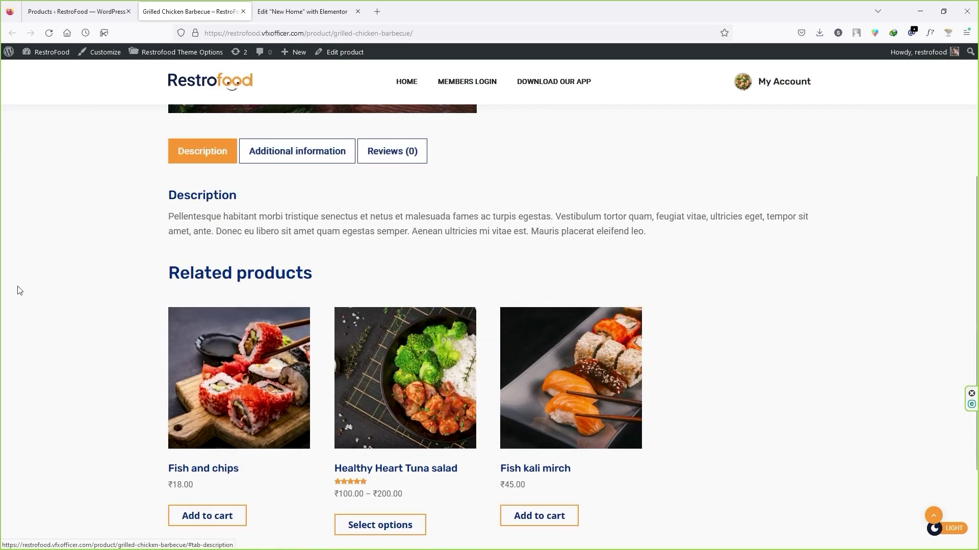
pyautogui.scroll(5, 17, 288)
pyautogui.scroll(-7, 17, 291)
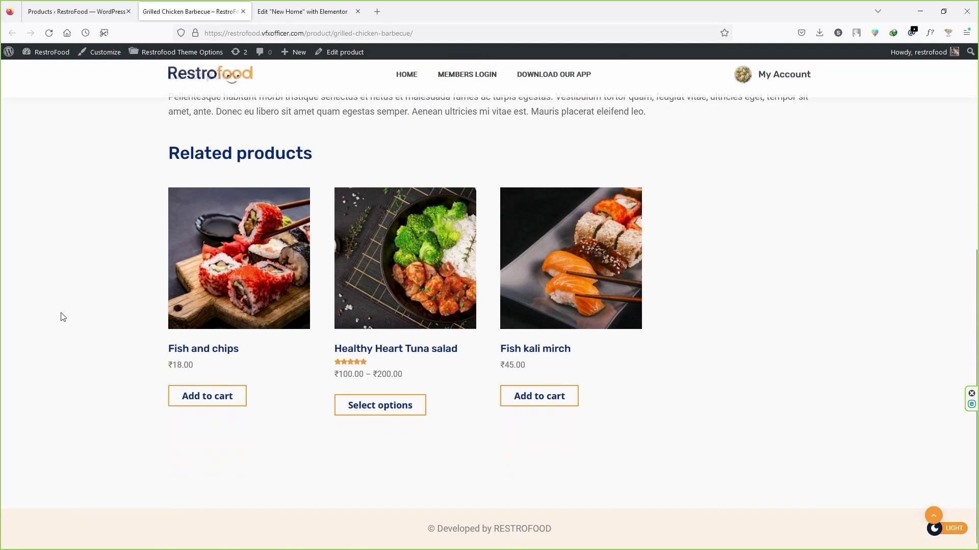
pyautogui.moveTo(276, 155); pyautogui.dragTo(298, 155)
pyautogui.click(322, 157)
pyautogui.click(302, 12)
# Add a new hero slide using the pd.jpg pizza image from the Media Library.
pyautogui.click(72, 152)
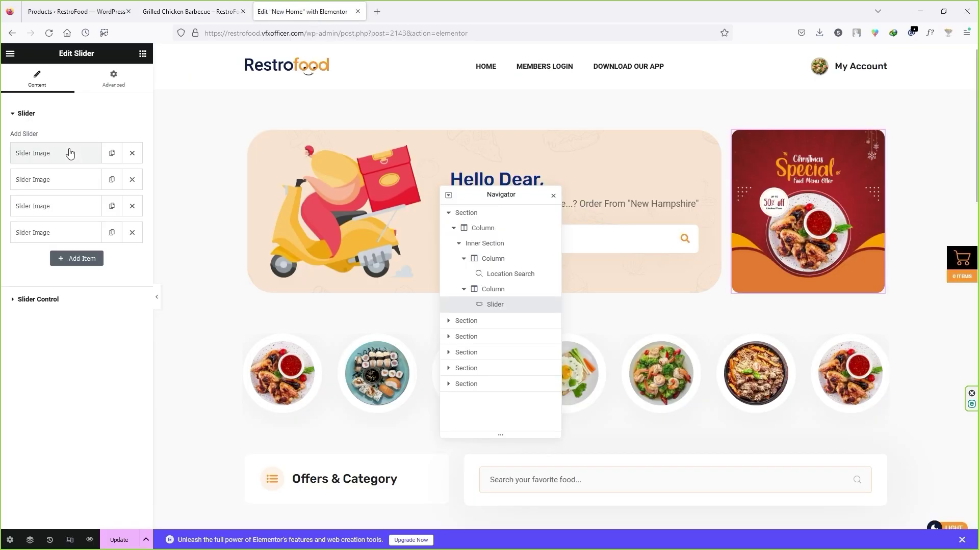
pyautogui.click(56, 180)
pyautogui.click(17, 305)
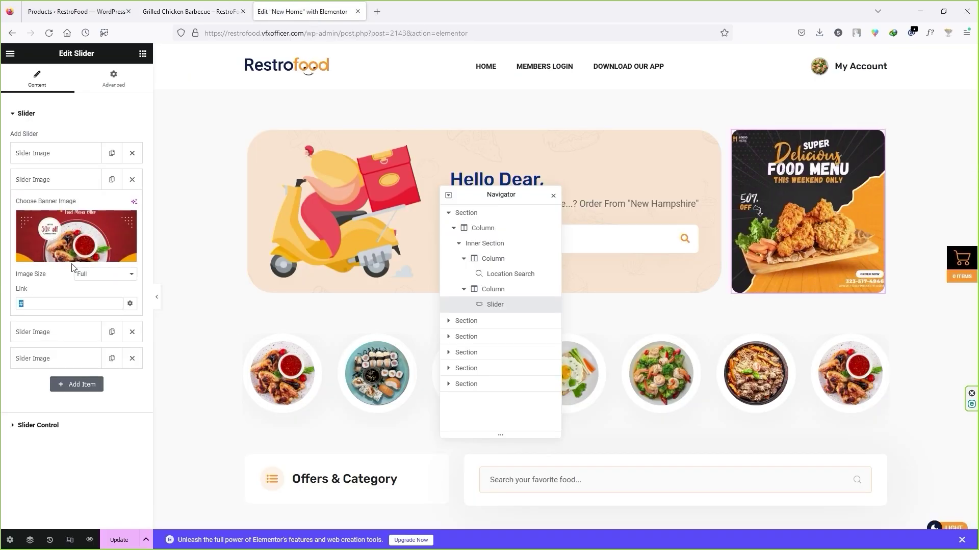
pyautogui.moveTo(90, 249)
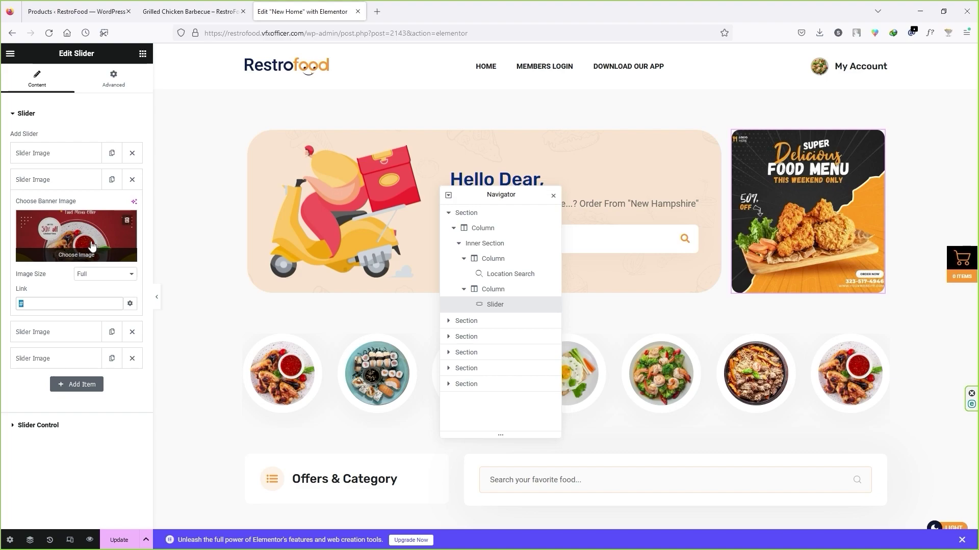
pyautogui.click(59, 179)
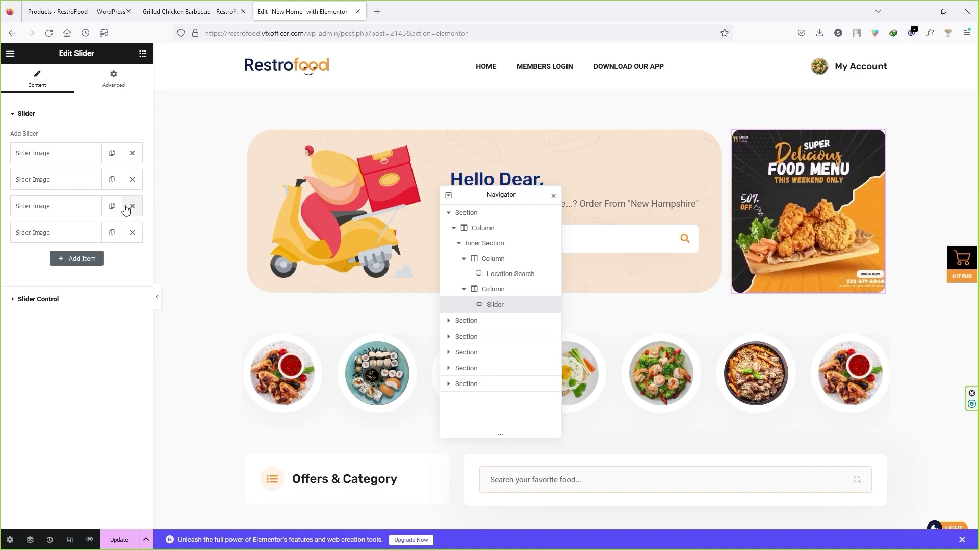
pyautogui.click(75, 258)
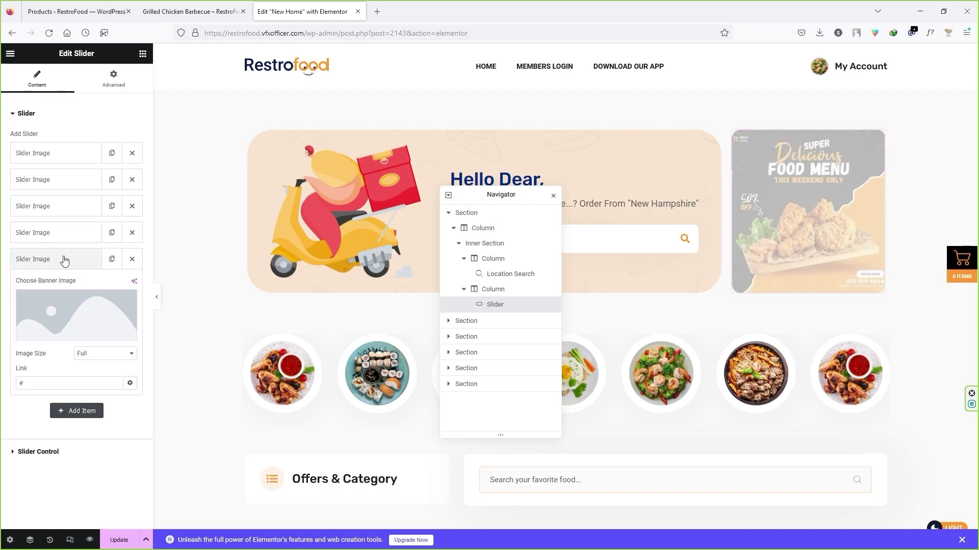
pyautogui.click(81, 338)
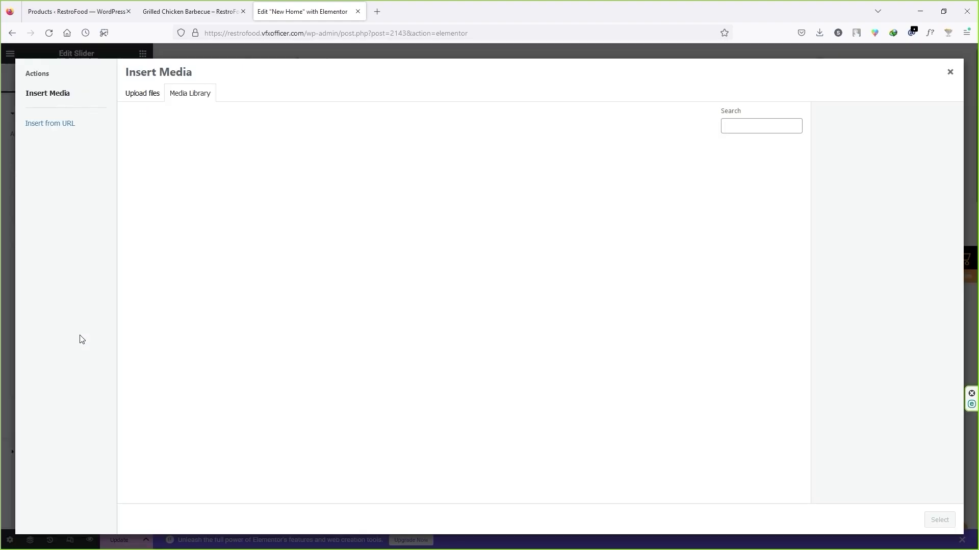
pyautogui.click(139, 95)
pyautogui.click(204, 101)
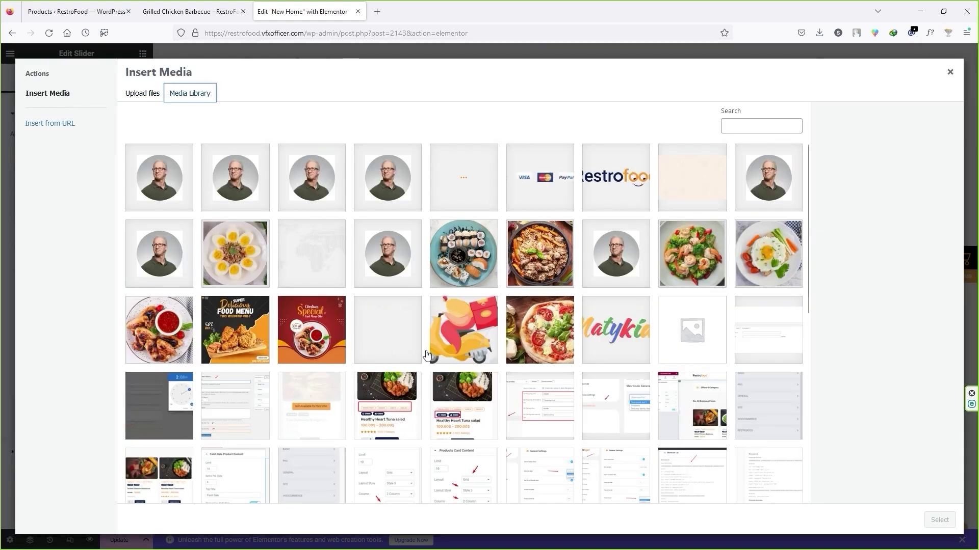
pyautogui.click(547, 343)
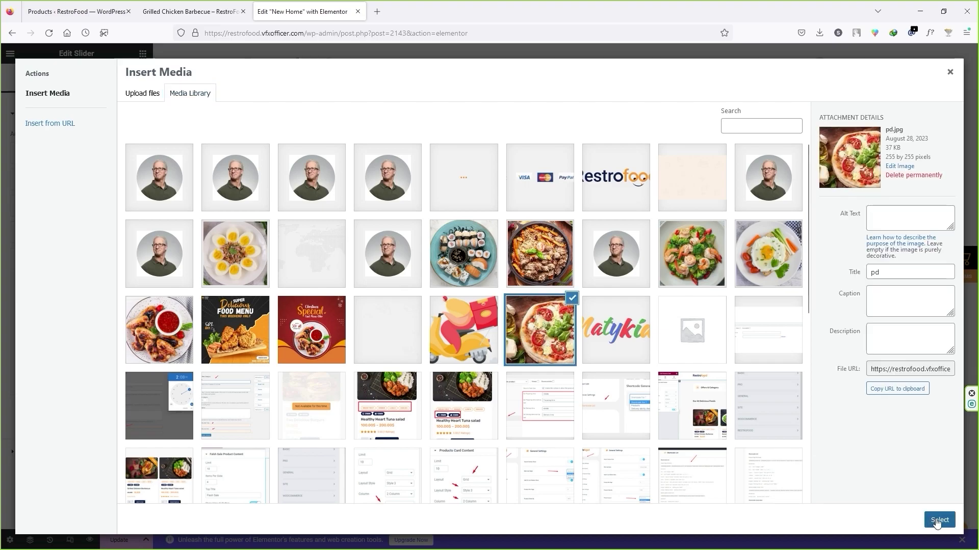
pyautogui.click(938, 520)
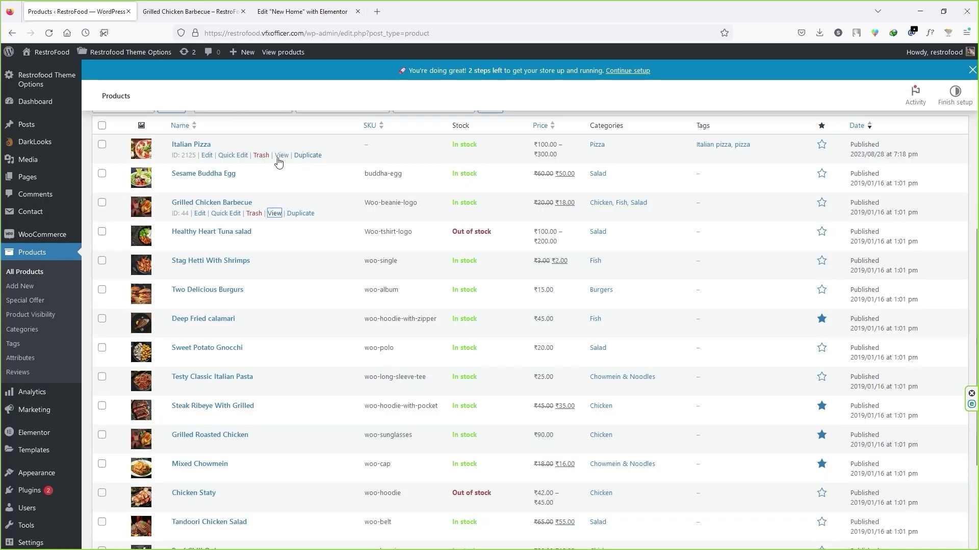
# Link the new slide to the Italian Pizza product page by pasting its URL.
pyautogui.rightClick(278, 157)
pyautogui.click(306, 165)
pyautogui.click(321, 34)
pyautogui.hotkey('ctrl', 'c')
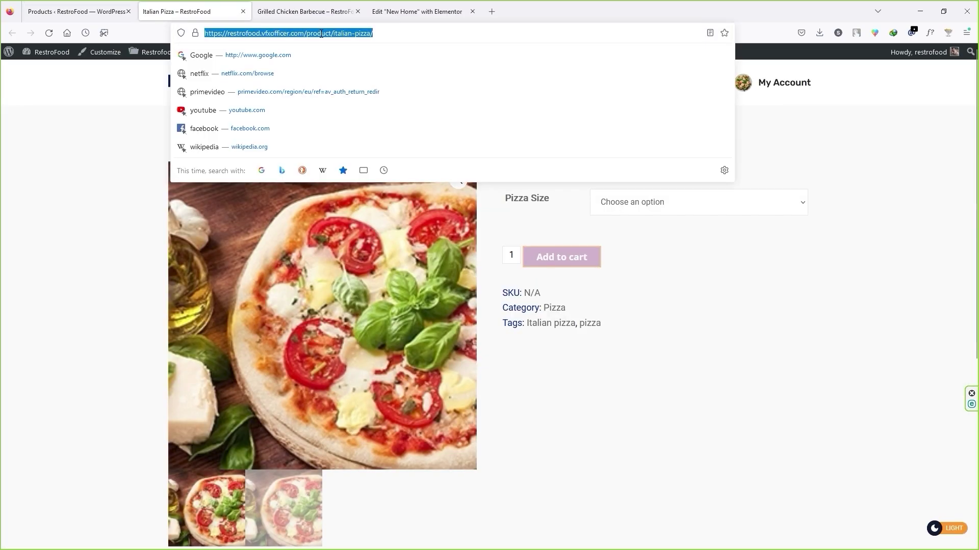
pyautogui.click(72, 244)
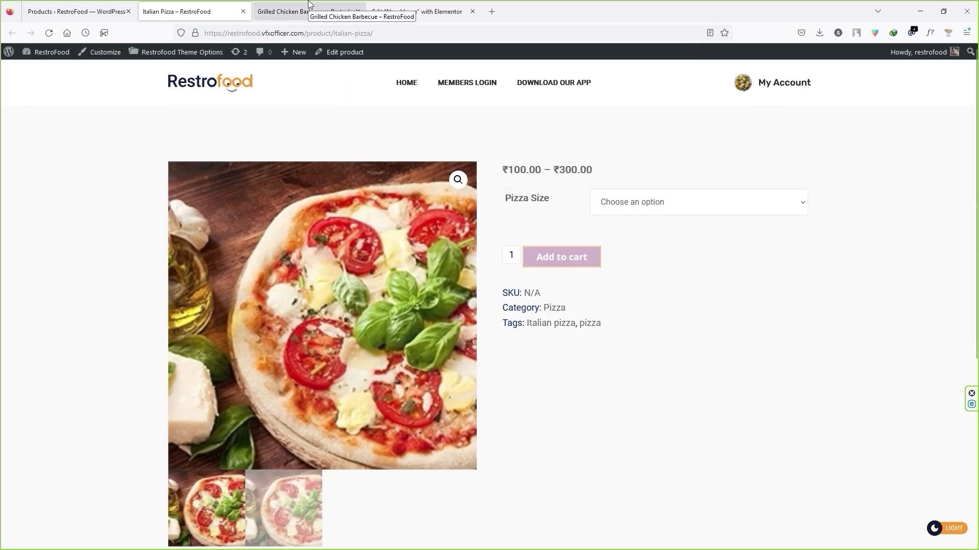
pyautogui.click(417, 11)
pyautogui.click(77, 385)
pyautogui.hotkey('ctrl', 'v')
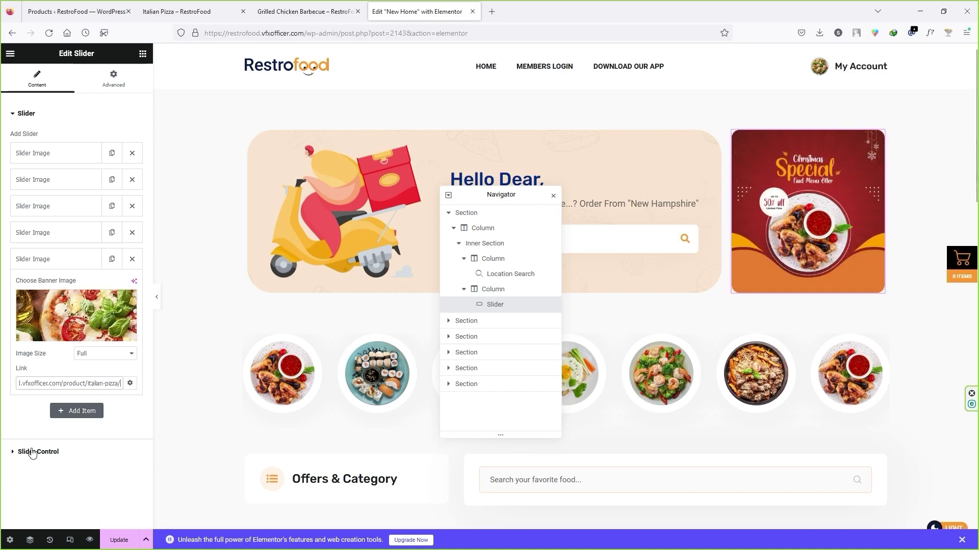
# Check Slider Control's Loop, Autoplay, Dots and Nav toggles, then Update the New Home page.
pyautogui.click(14, 457)
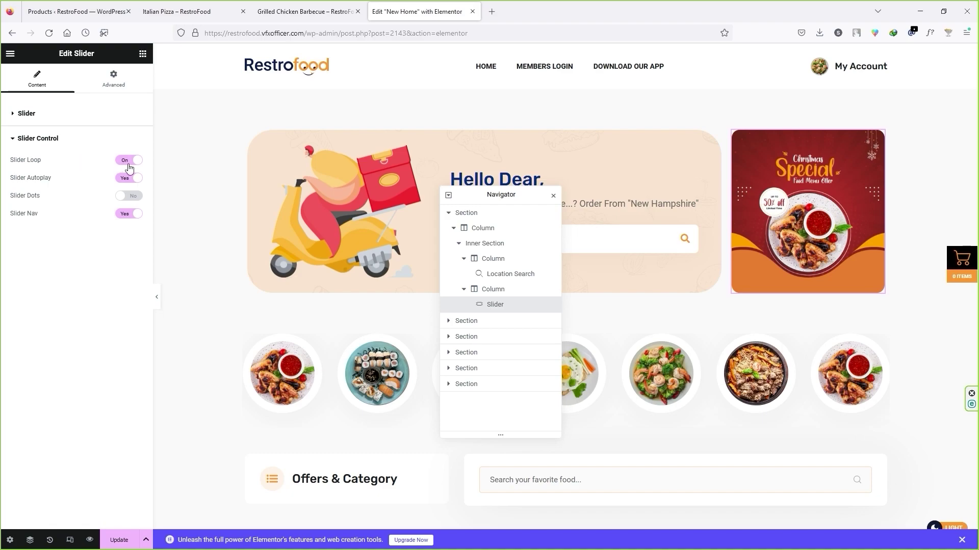
pyautogui.click(69, 118)
pyautogui.click(31, 329)
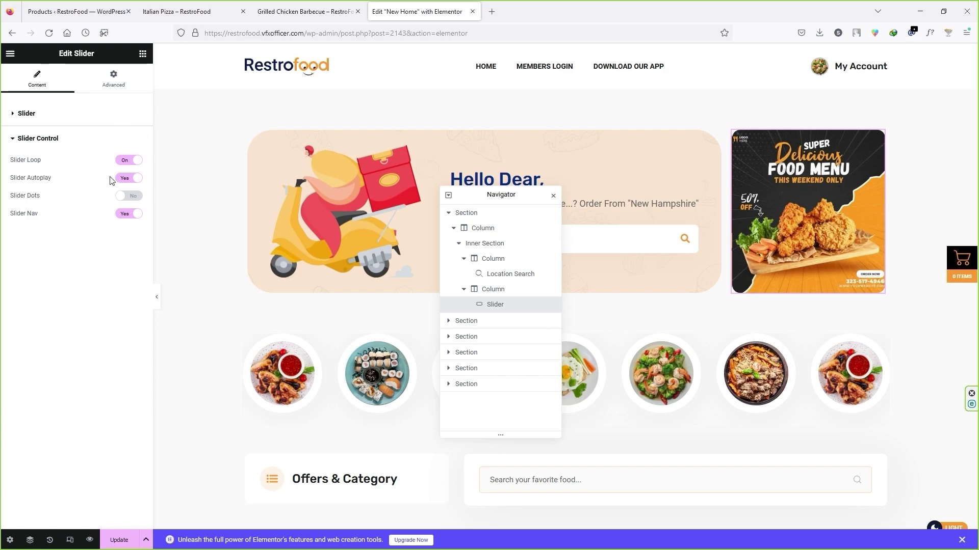
pyautogui.click(123, 540)
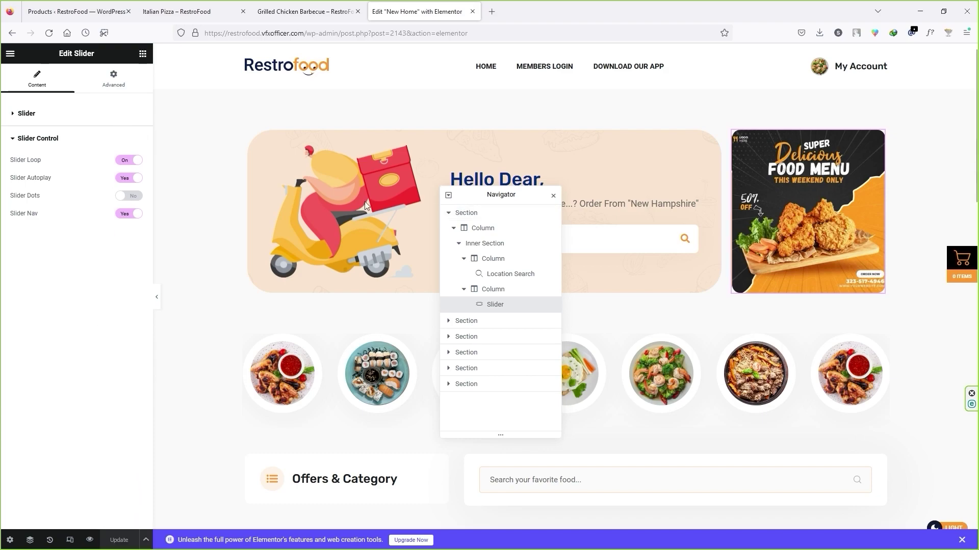
pyautogui.moveTo(475, 198); pyautogui.dragTo(460, 146)
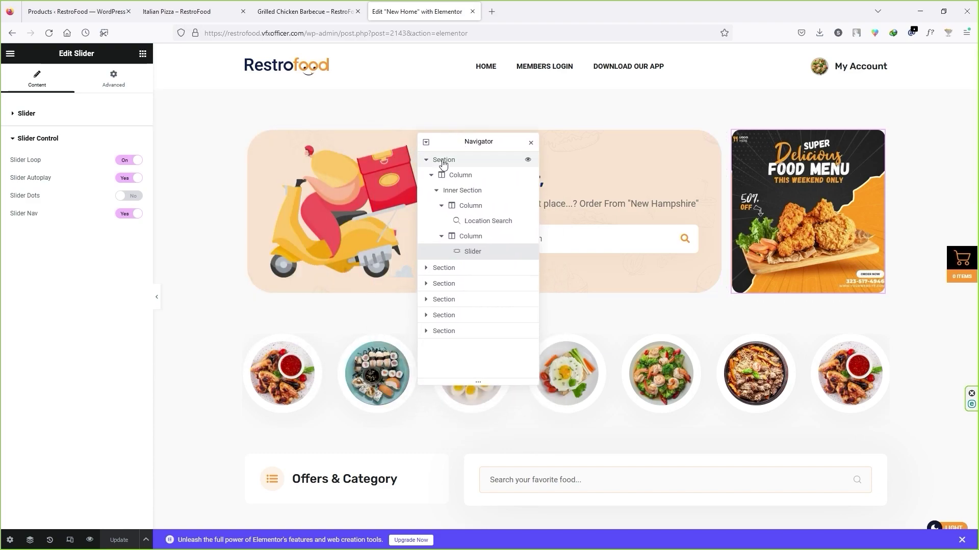
# Find and select the existing Category Slider widget in the second section's Navigator tree.
pyautogui.click(426, 159)
pyautogui.click(428, 176)
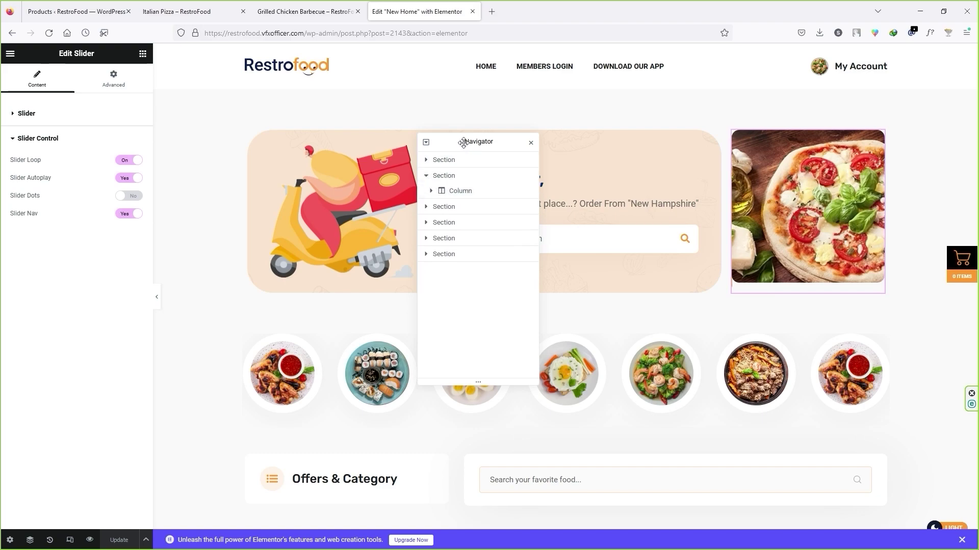
pyautogui.moveTo(458, 140); pyautogui.dragTo(480, 141)
pyautogui.click(451, 191)
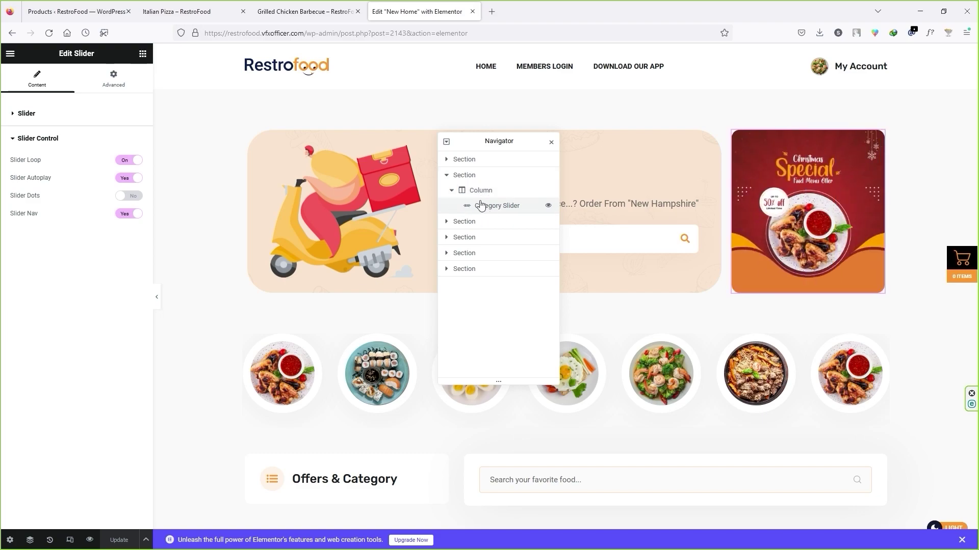
pyautogui.click(484, 209)
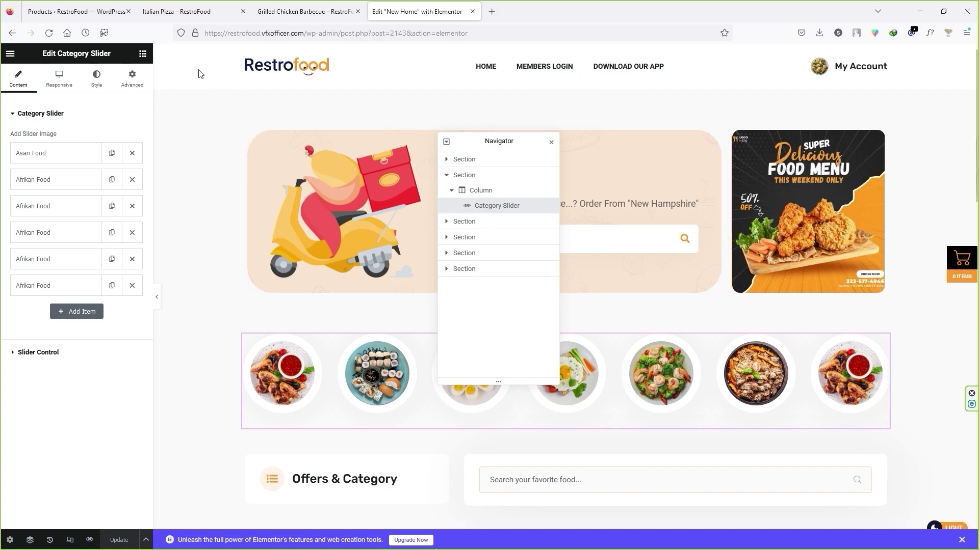
# Search the widgets for 'category' and add another Category Slider below the existing one.
pyautogui.click(143, 54)
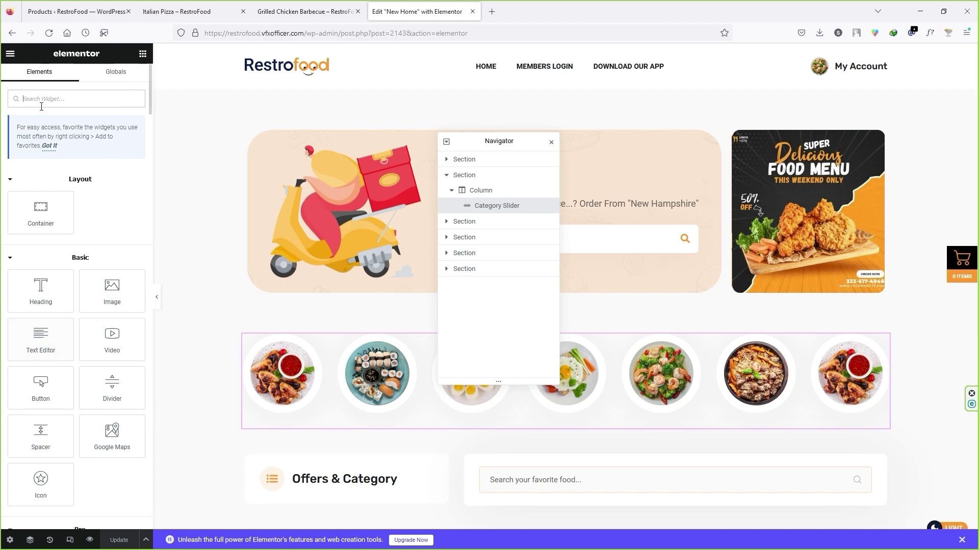
pyautogui.click(78, 99)
pyautogui.write('categor')
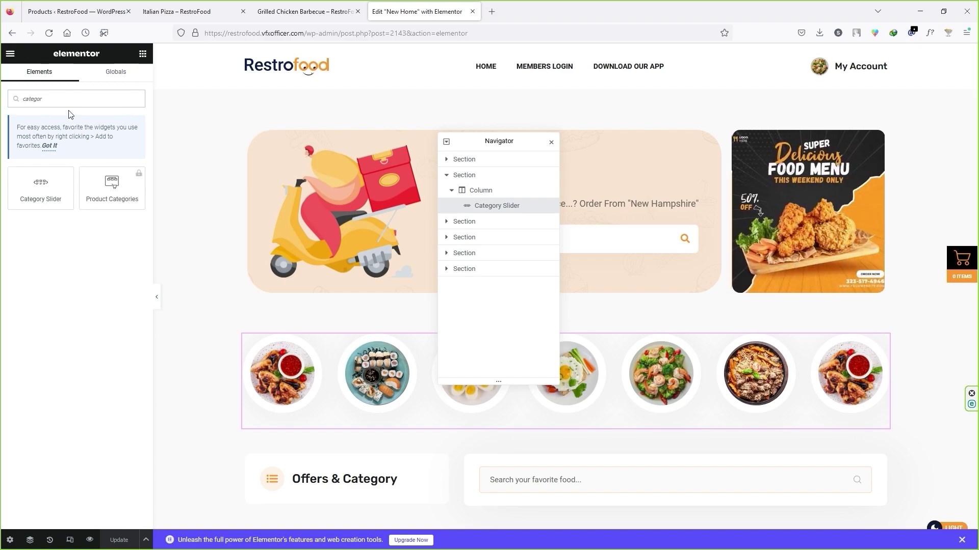
pyautogui.write('y')
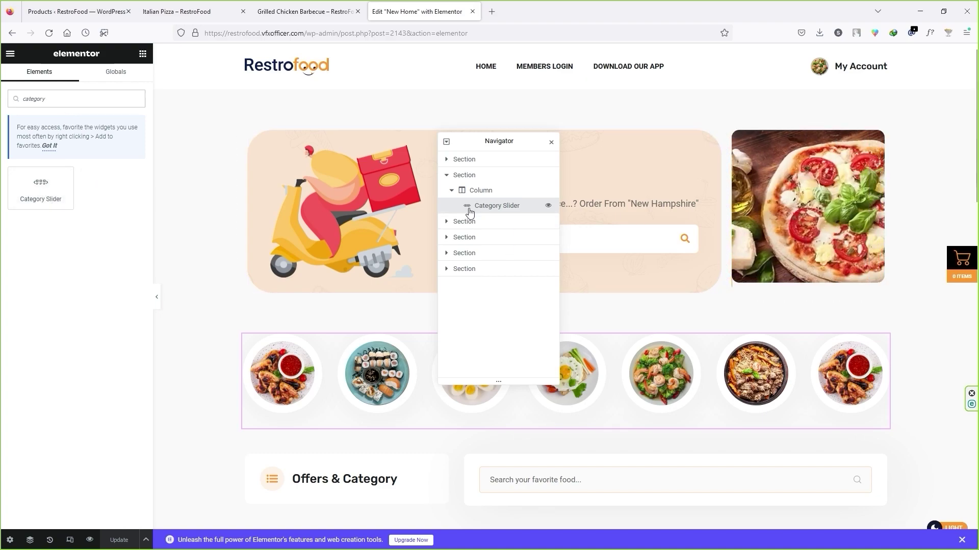
pyautogui.press('BackSpace')
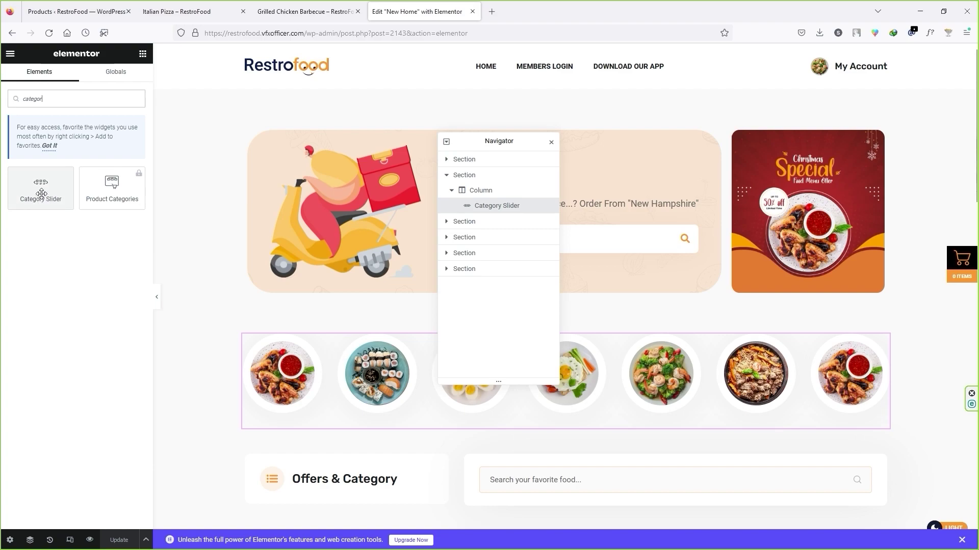
pyautogui.press('BackSpace')
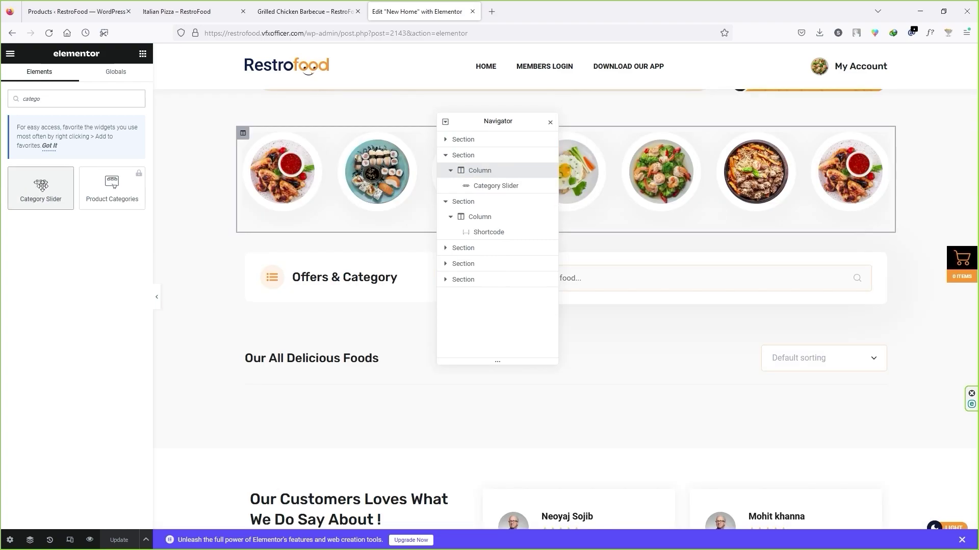
pyautogui.click(38, 190)
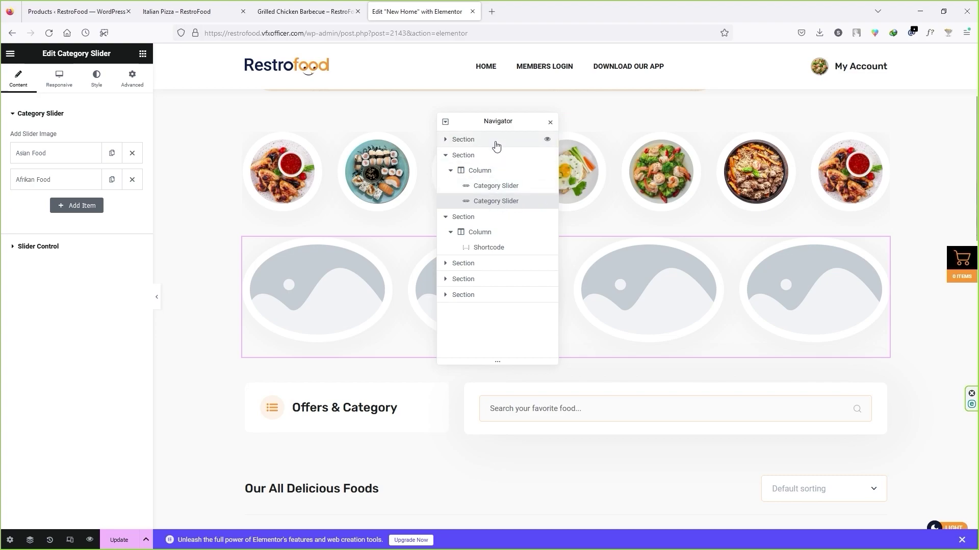
# Compare the two sliders, add items to the new one and set Category Slider Item to 7.
pyautogui.moveTo(492, 122); pyautogui.dragTo(705, 121)
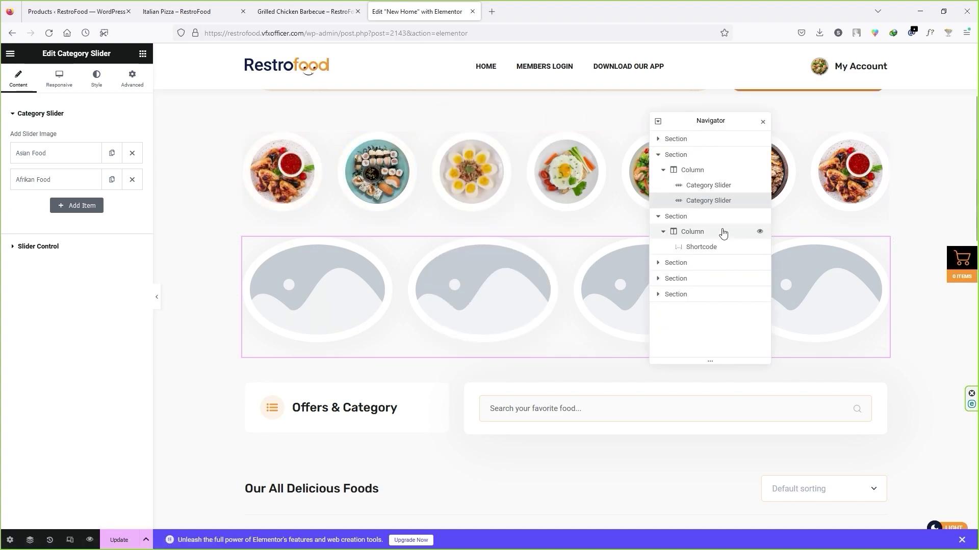
pyautogui.click(708, 187)
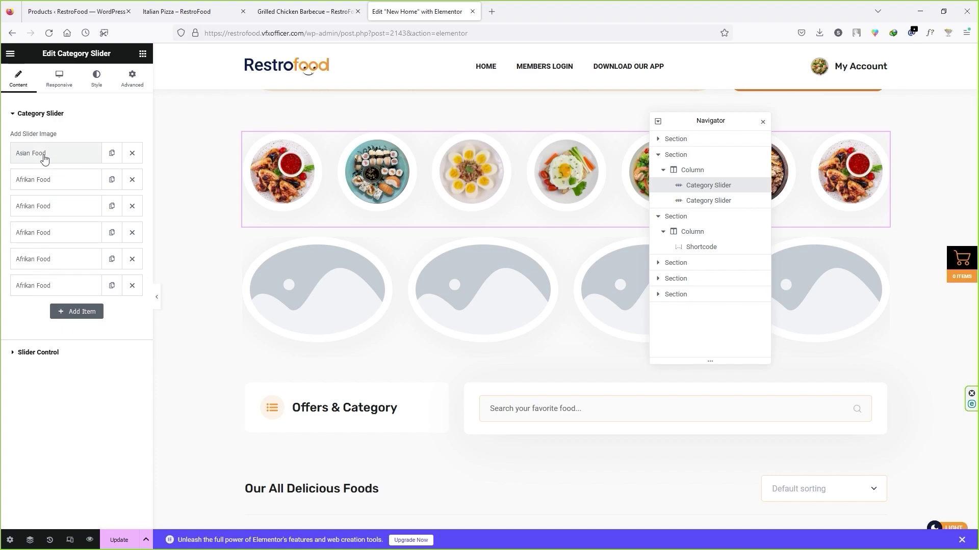
pyautogui.click(701, 201)
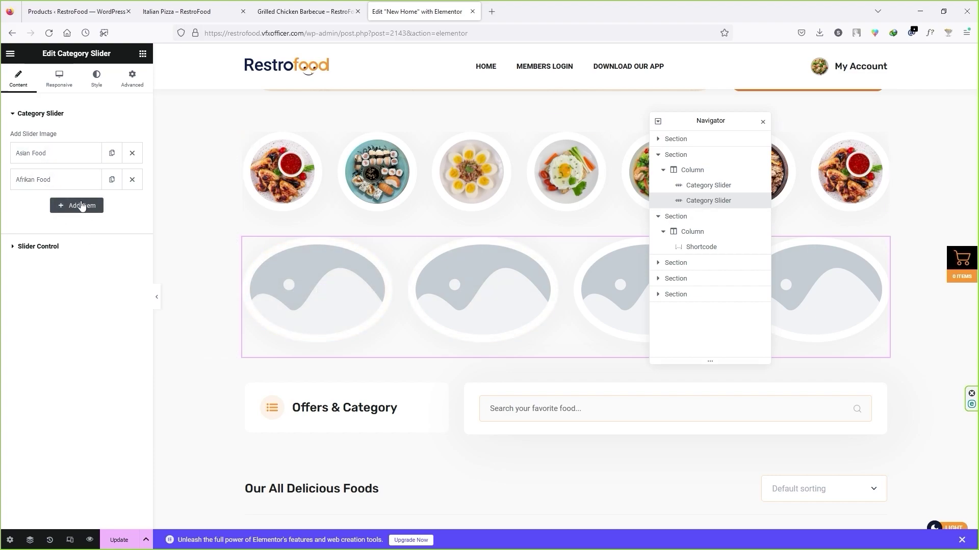
pyautogui.click(81, 205)
pyautogui.click(76, 417)
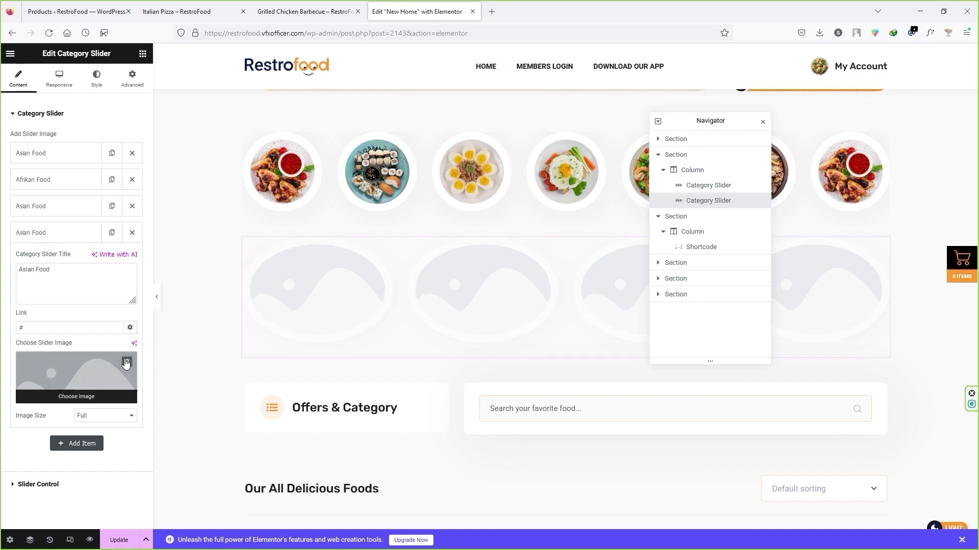
pyautogui.click(67, 233)
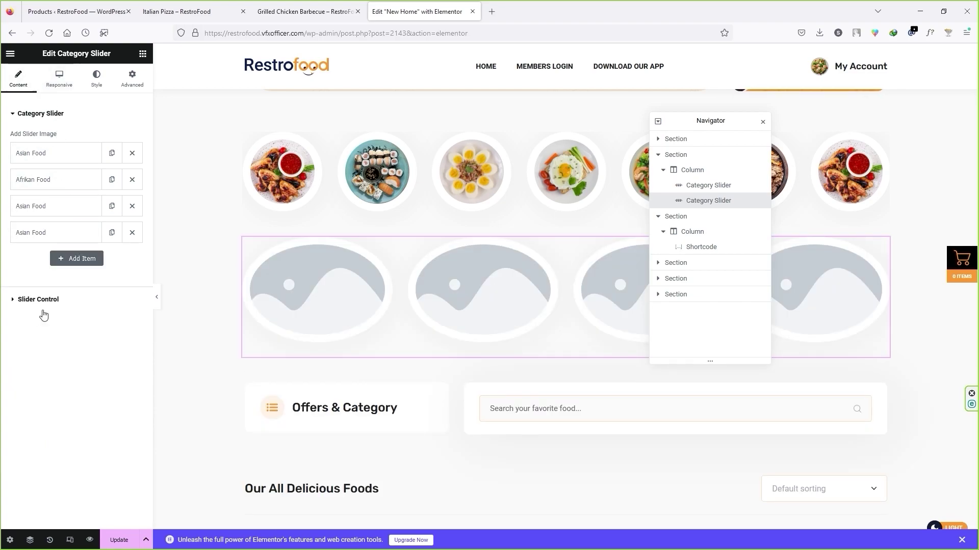
pyautogui.click(19, 301)
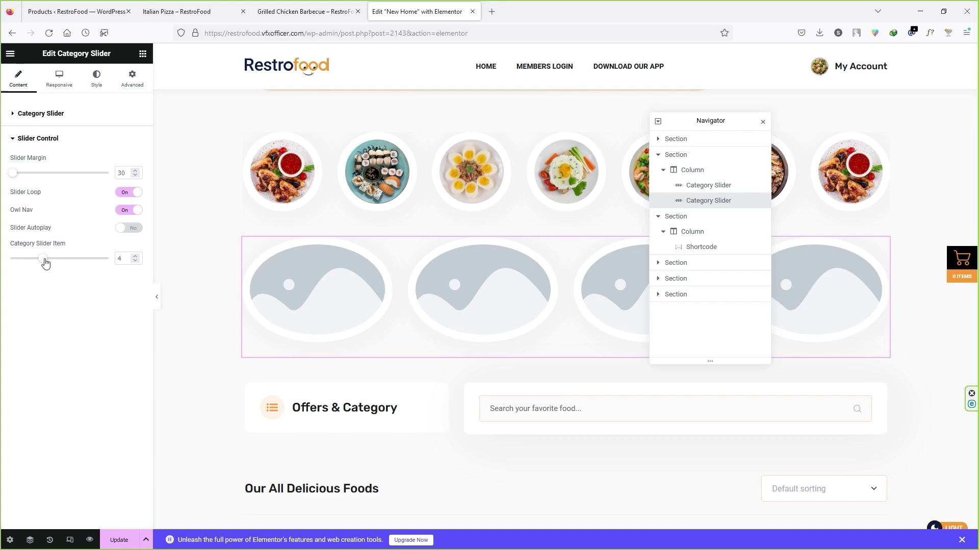
pyautogui.moveTo(45, 263); pyautogui.dragTo(76, 263)
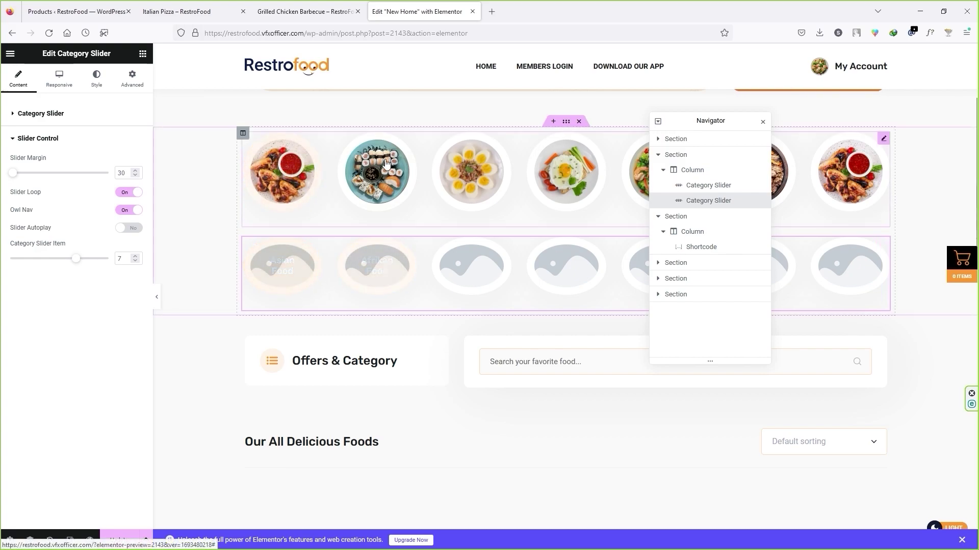
# Delete the second Category Slider and select the restrofood_products shortcode below it.
pyautogui.rightClick(704, 203)
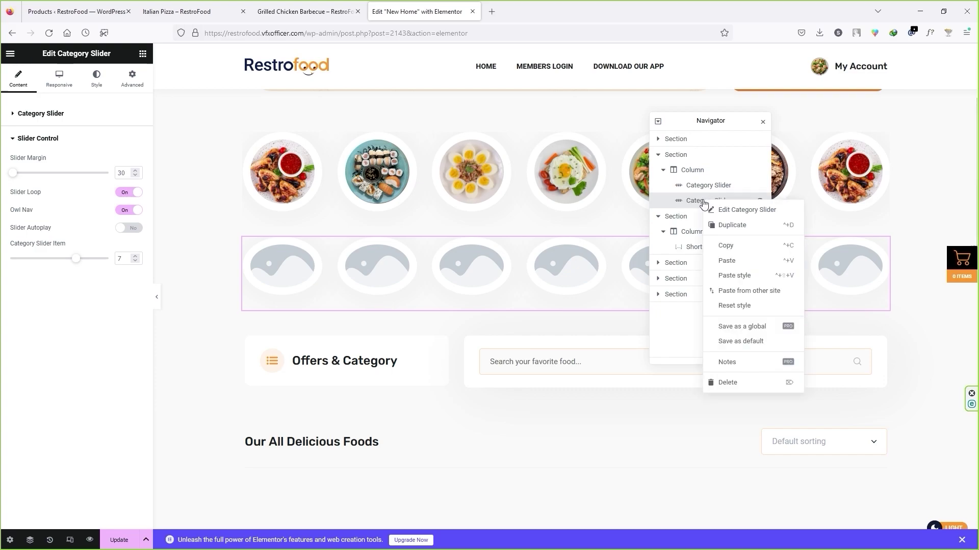
pyautogui.click(717, 386)
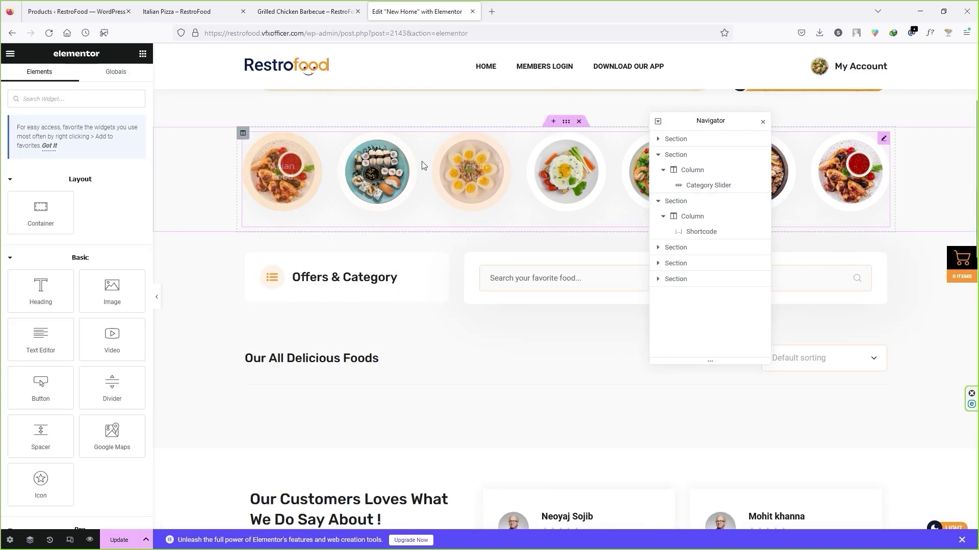
pyautogui.scroll(-2, 345, 183)
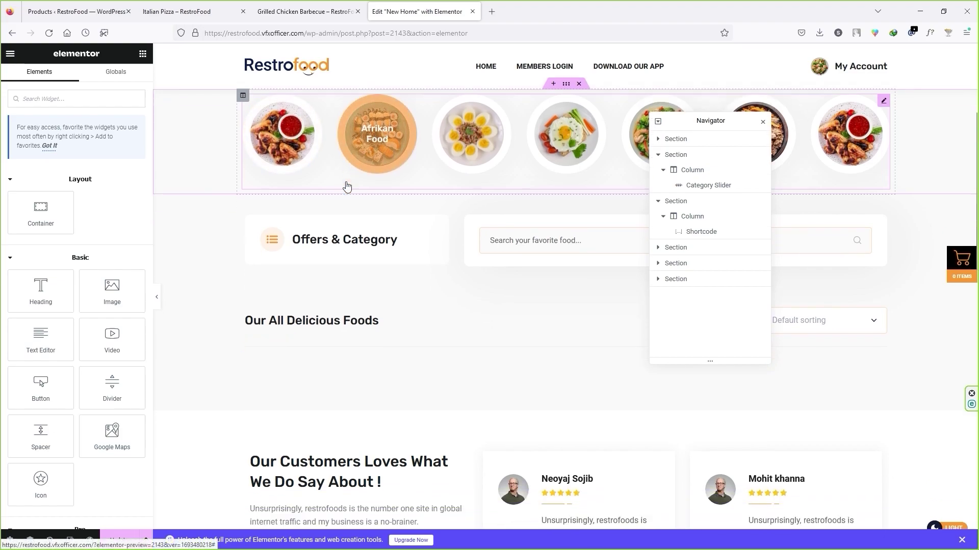
pyautogui.click(271, 228)
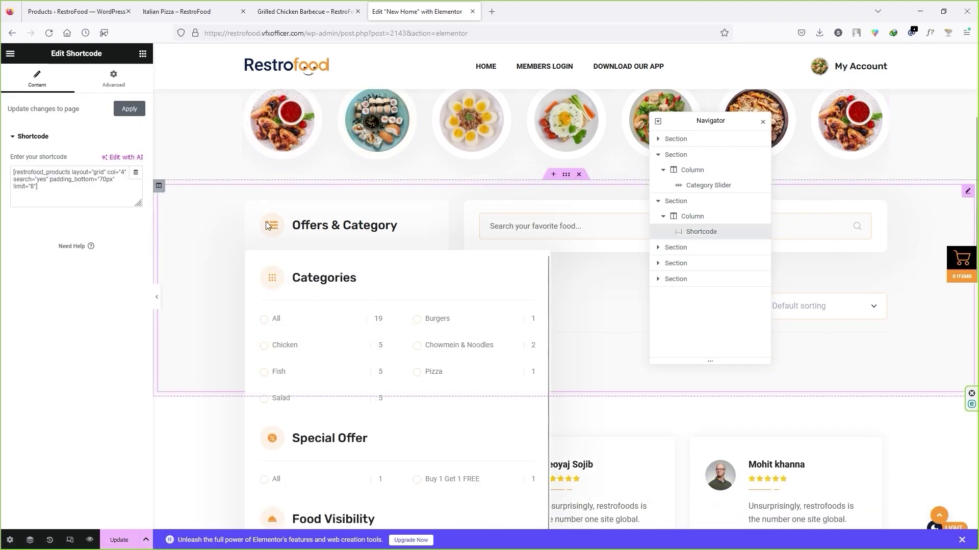
pyautogui.click(699, 218)
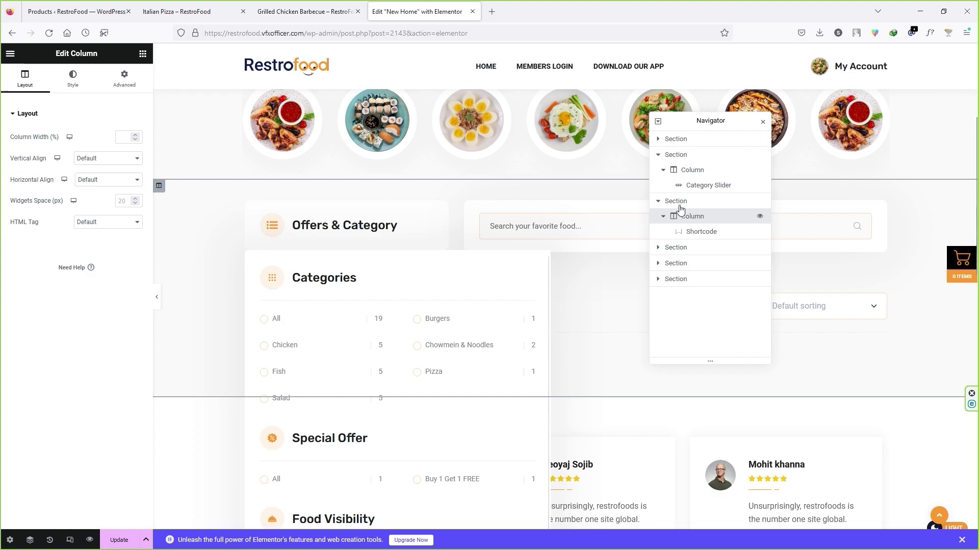
pyautogui.click(658, 155)
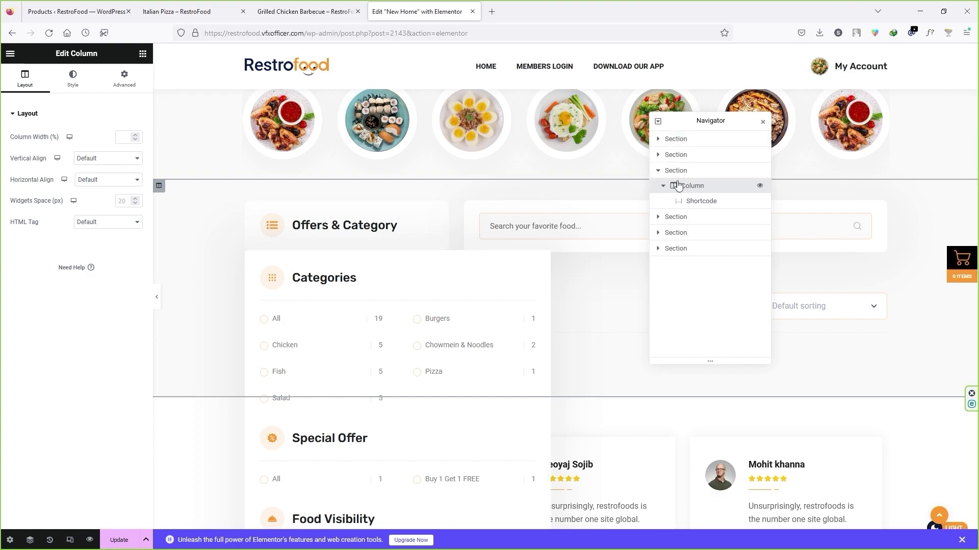
pyautogui.click(705, 202)
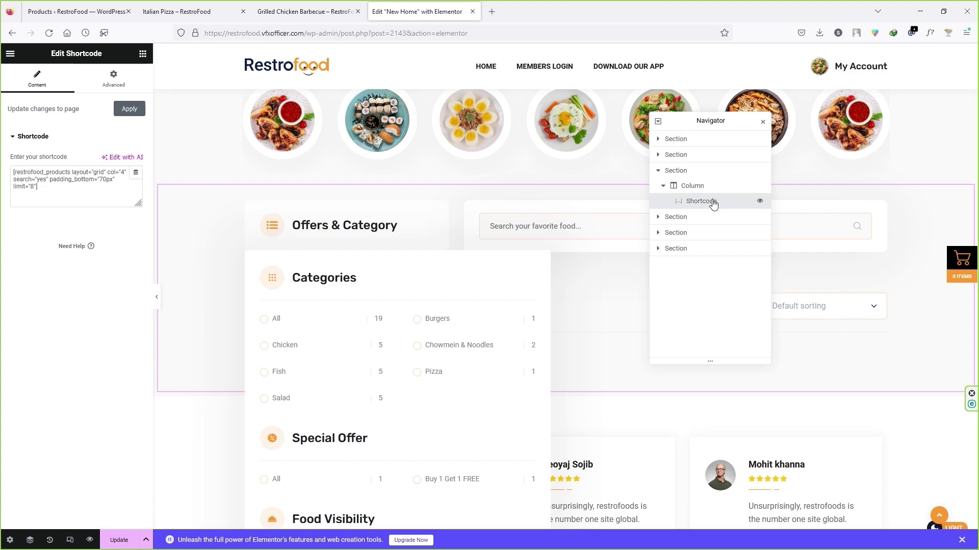
pyautogui.hotkey('ctrl', 'a')
pyautogui.click(50, 191)
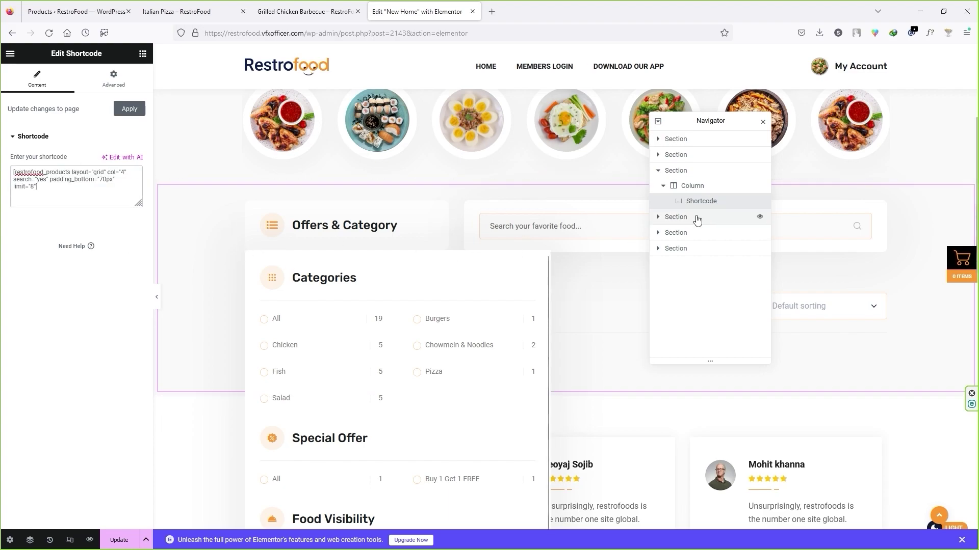
pyautogui.click(687, 172)
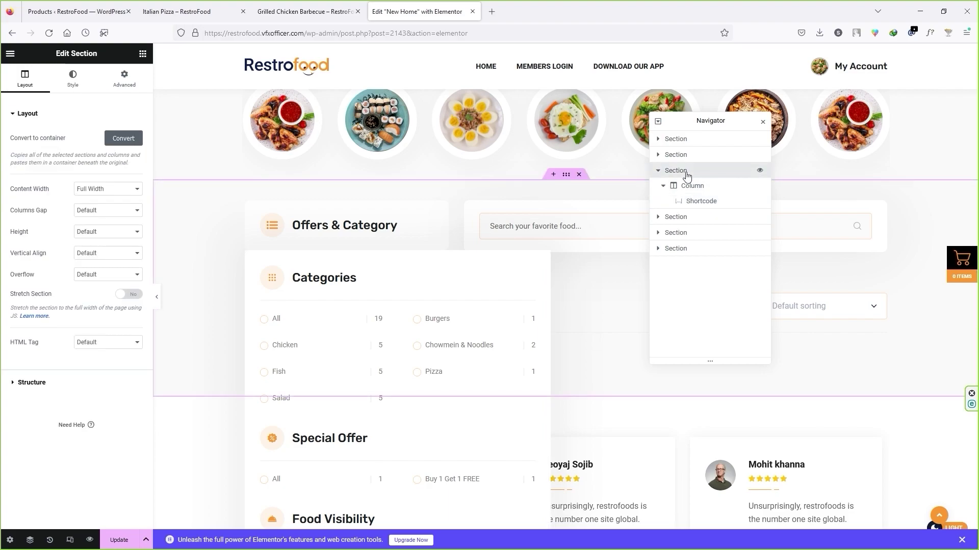
pyautogui.scroll(-15, 214, 393)
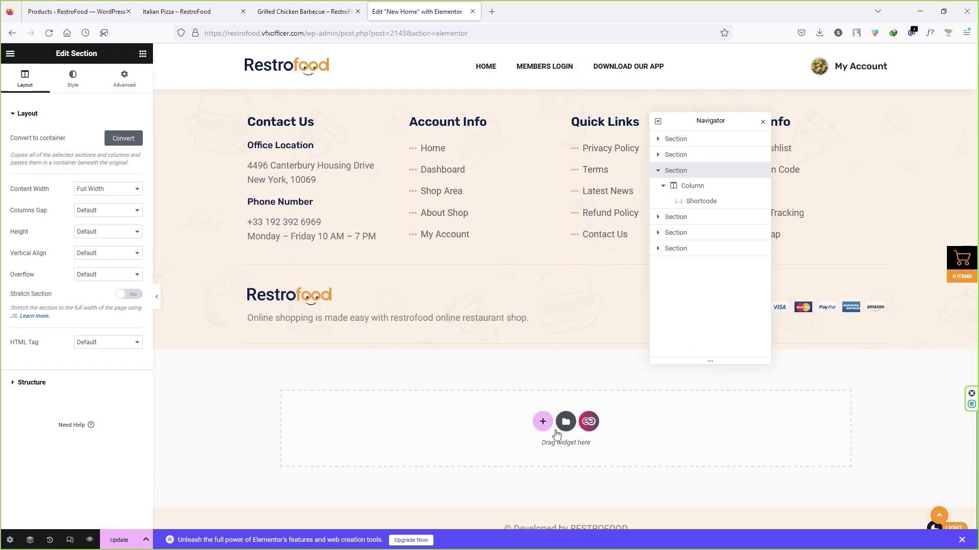
pyautogui.click(542, 422)
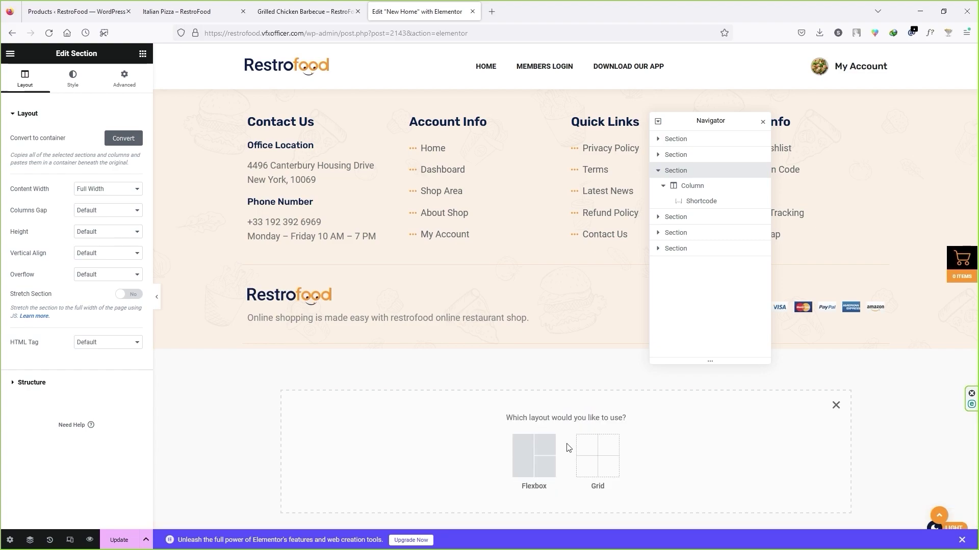
pyautogui.click(524, 456)
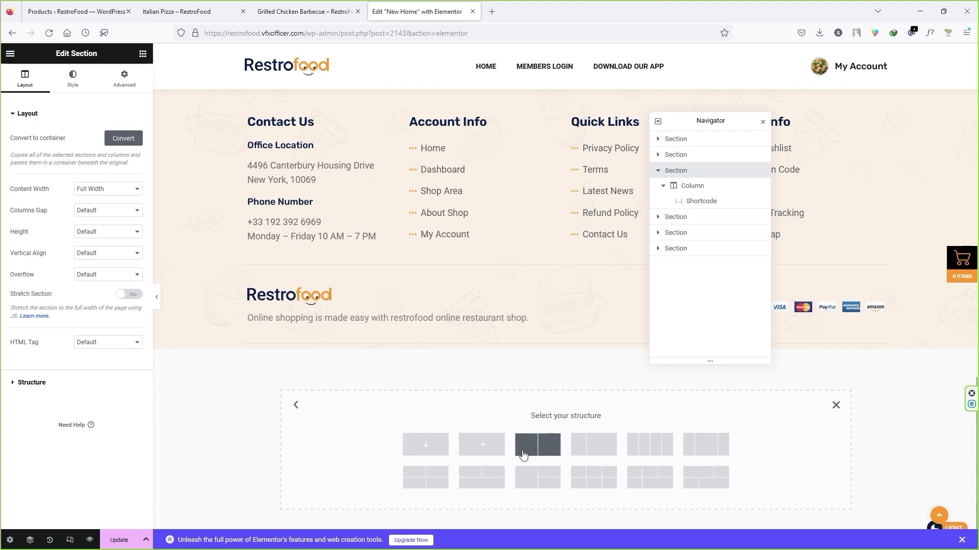
pyautogui.click(426, 445)
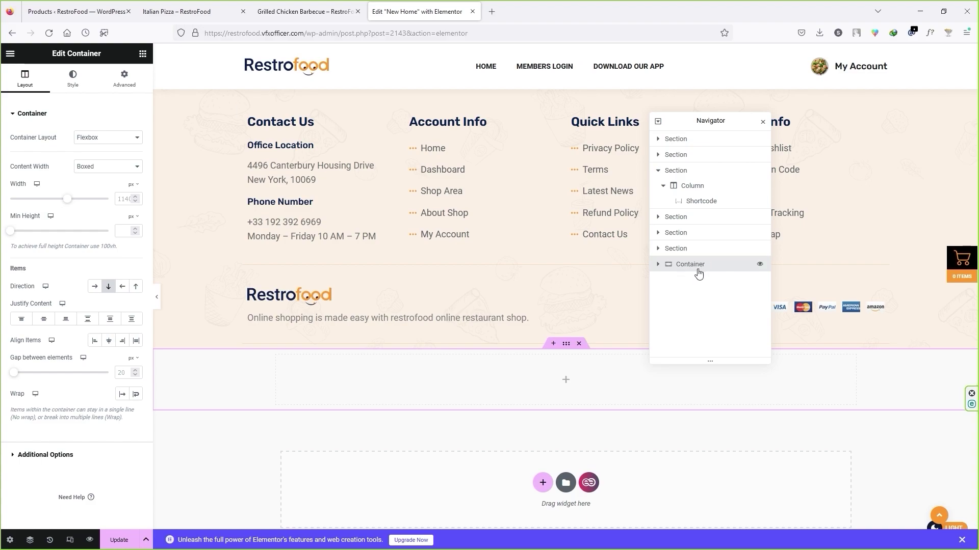
pyautogui.click(143, 54)
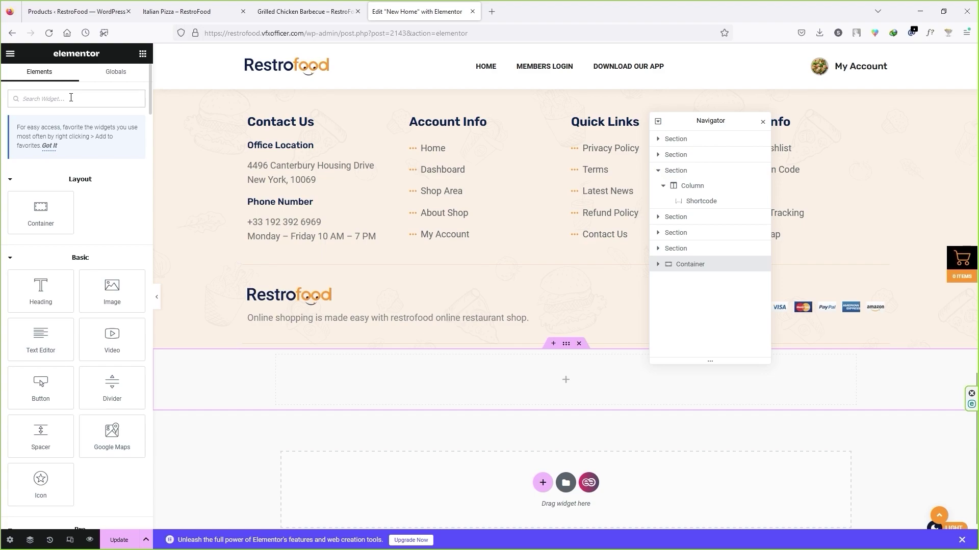
pyautogui.write('short')
pyautogui.moveTo(40, 186); pyautogui.dragTo(427, 372)
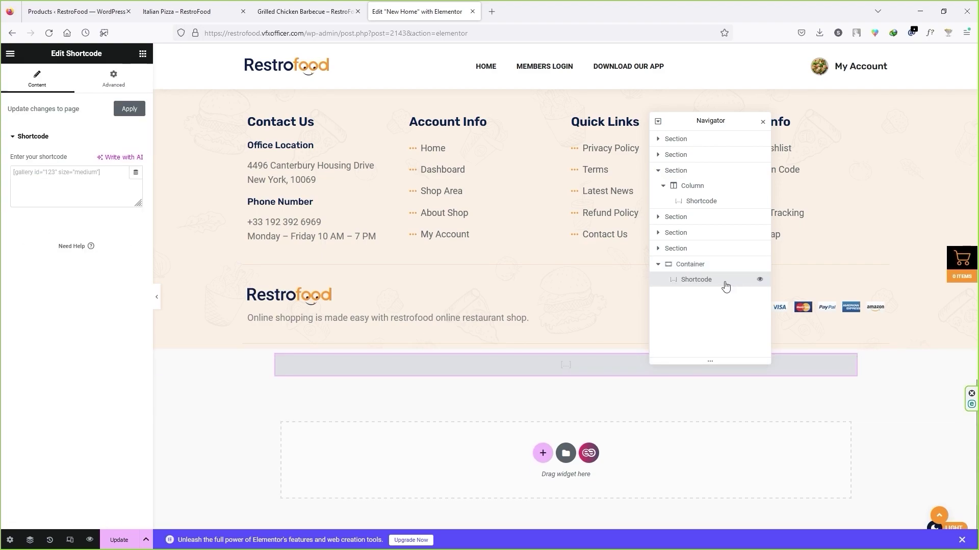
pyautogui.scroll(20, 382, 252)
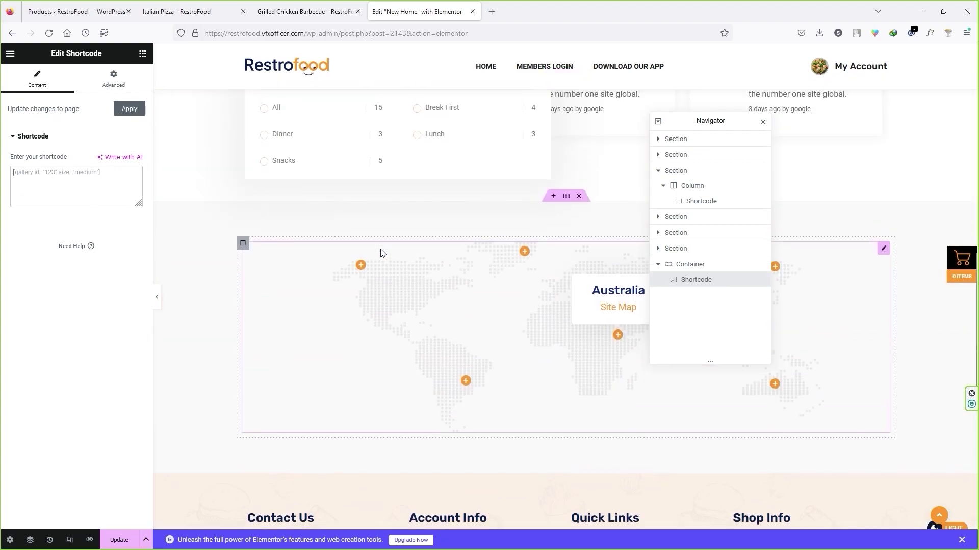
pyautogui.scroll(-4, 371, 337)
pyautogui.click(701, 201)
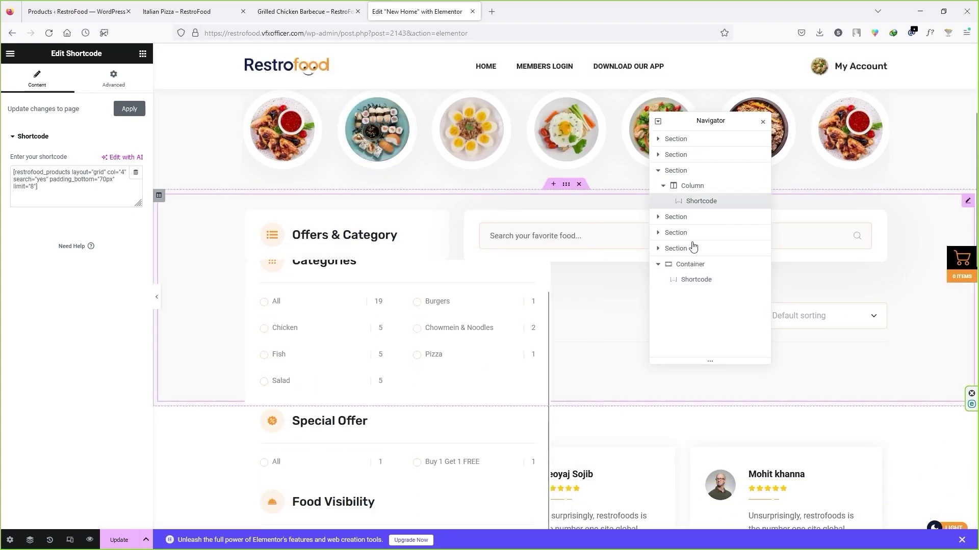
pyautogui.click(94, 184)
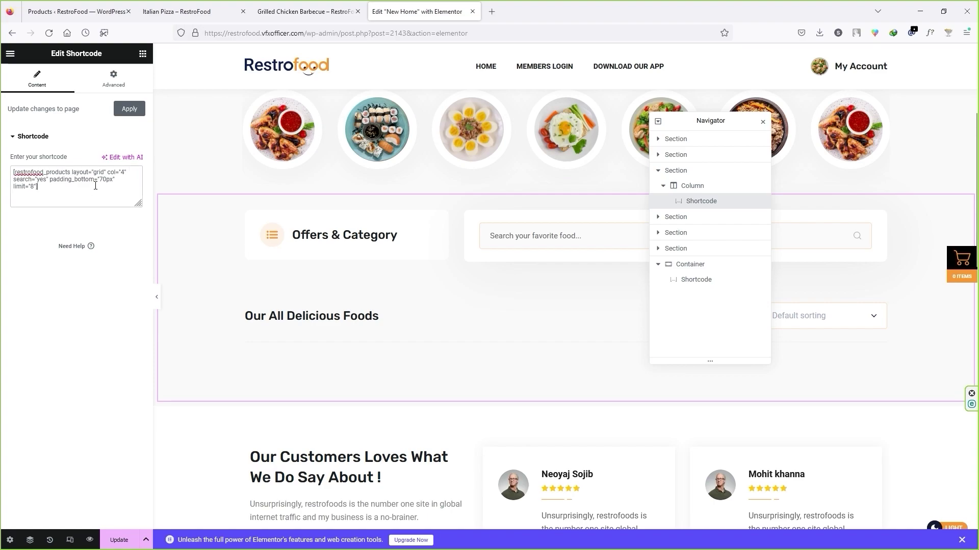
pyautogui.hotkey('ctrl', 'a')
pyautogui.hotkey('ctrl', 'c')
pyautogui.scroll(-15, 518, 312)
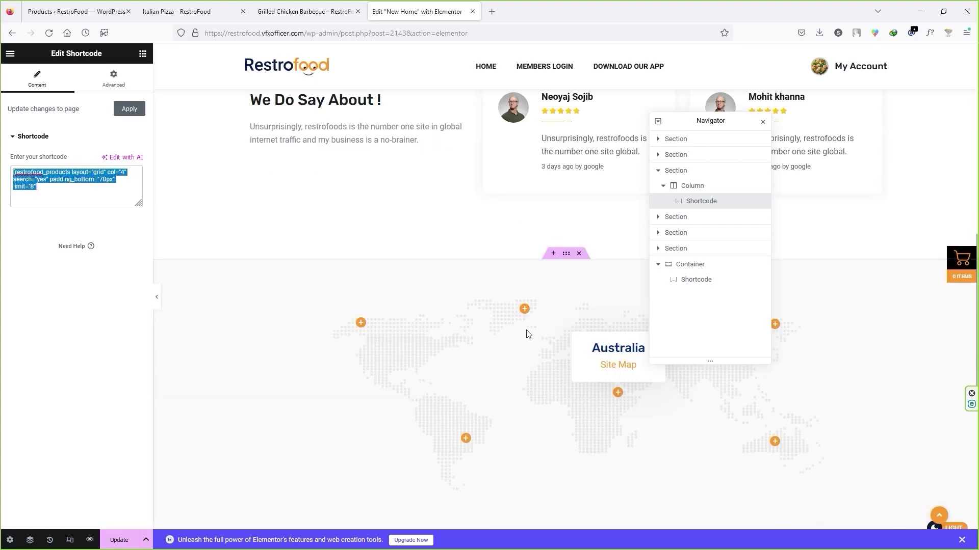
pyautogui.click(486, 419)
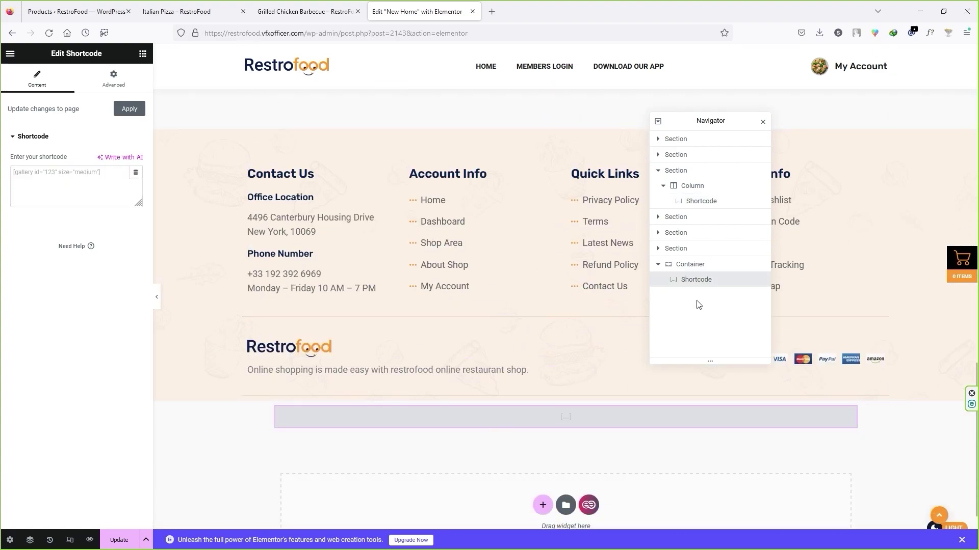
pyautogui.click(67, 194)
pyautogui.hotkey('ctrl', 'v')
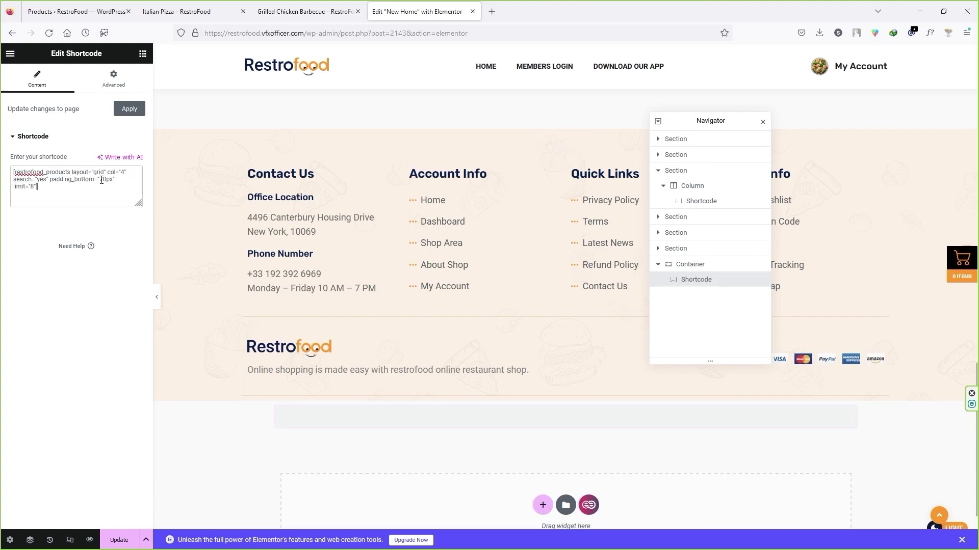
pyautogui.scroll(-2, 212, 407)
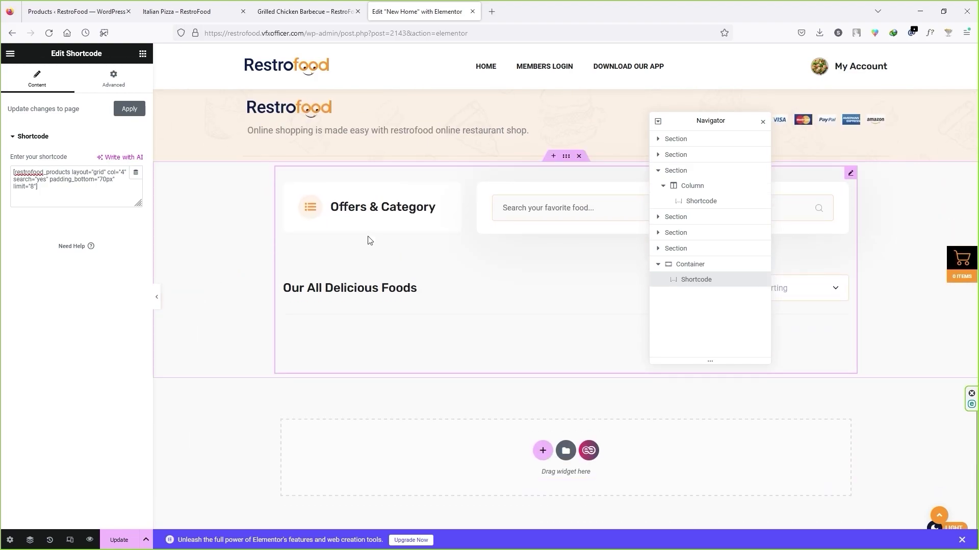
pyautogui.rightClick(690, 265)
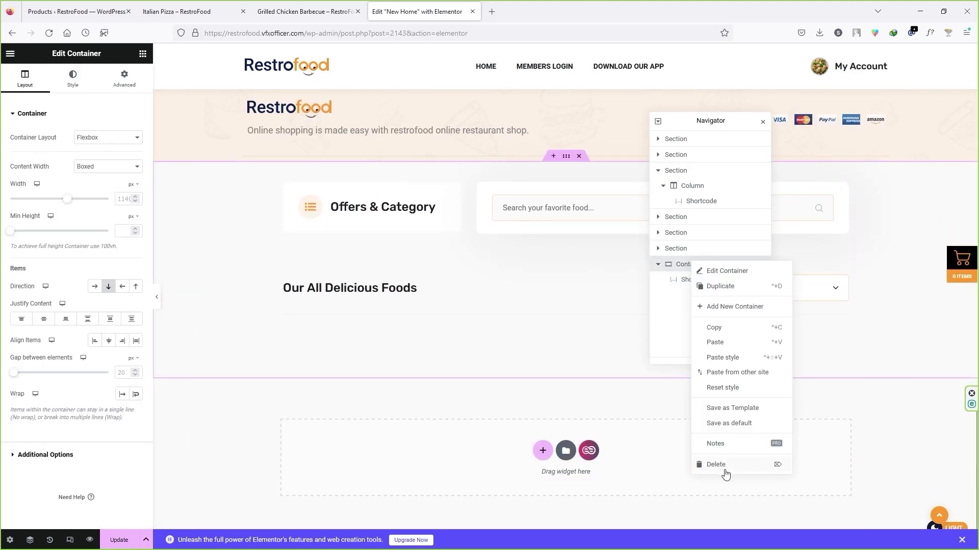
pyautogui.click(723, 466)
pyautogui.scroll(15, 510, 352)
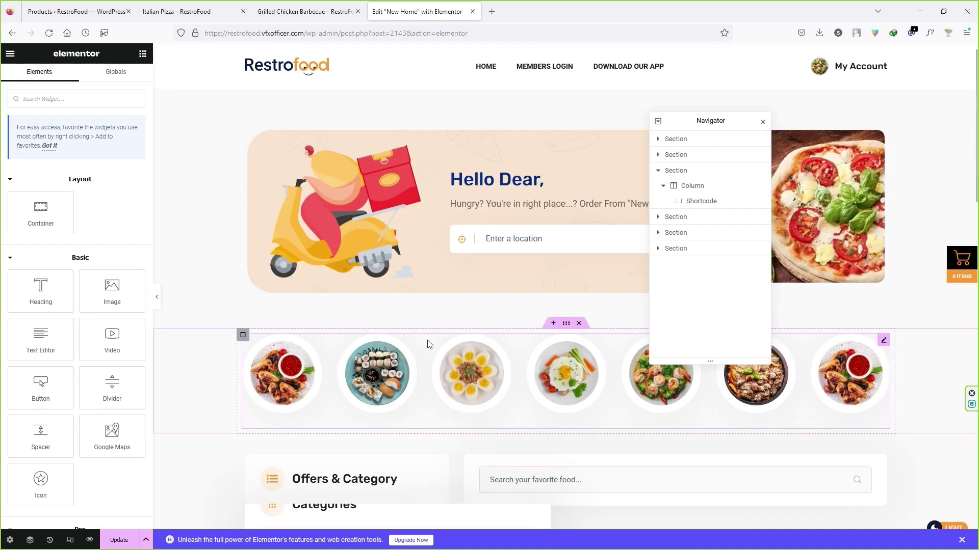
# Expand the fourth section's inner section and left column in the Navigator to reveal its heading.
pyautogui.click(703, 170)
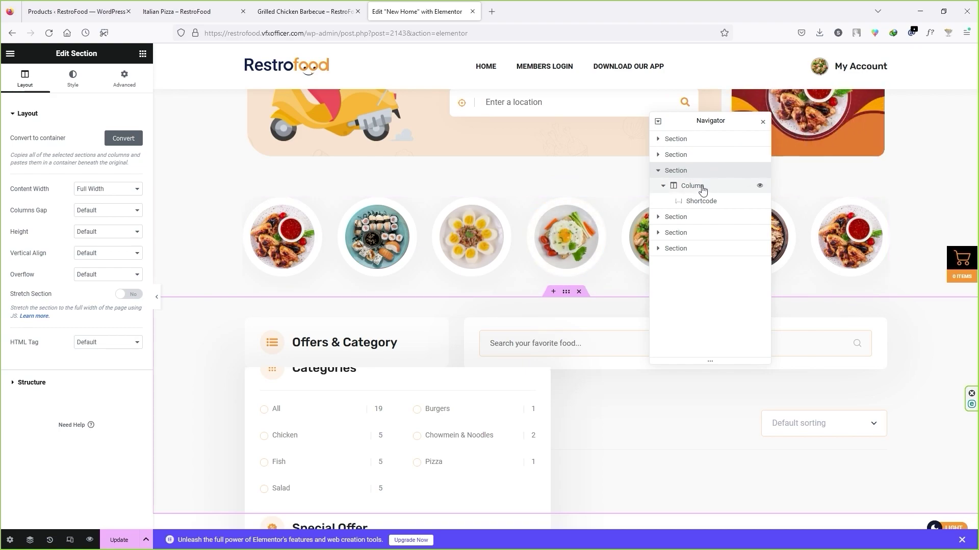
pyautogui.click(685, 219)
pyautogui.click(658, 217)
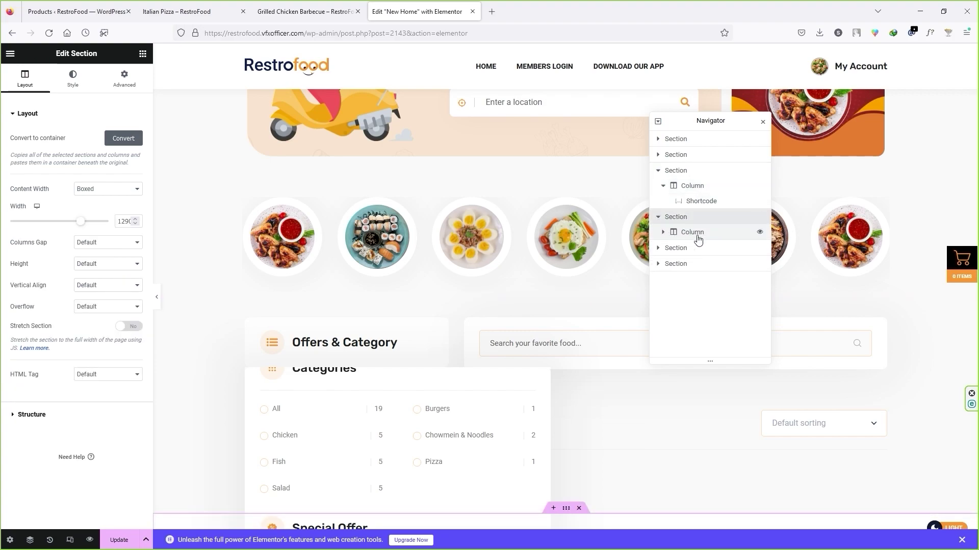
pyautogui.click(701, 236)
pyautogui.click(674, 251)
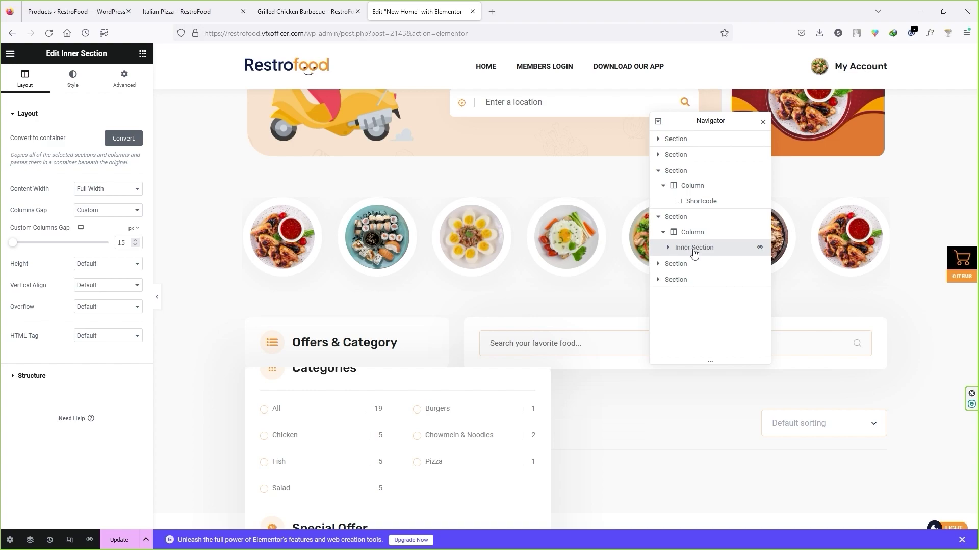
pyautogui.click(668, 248)
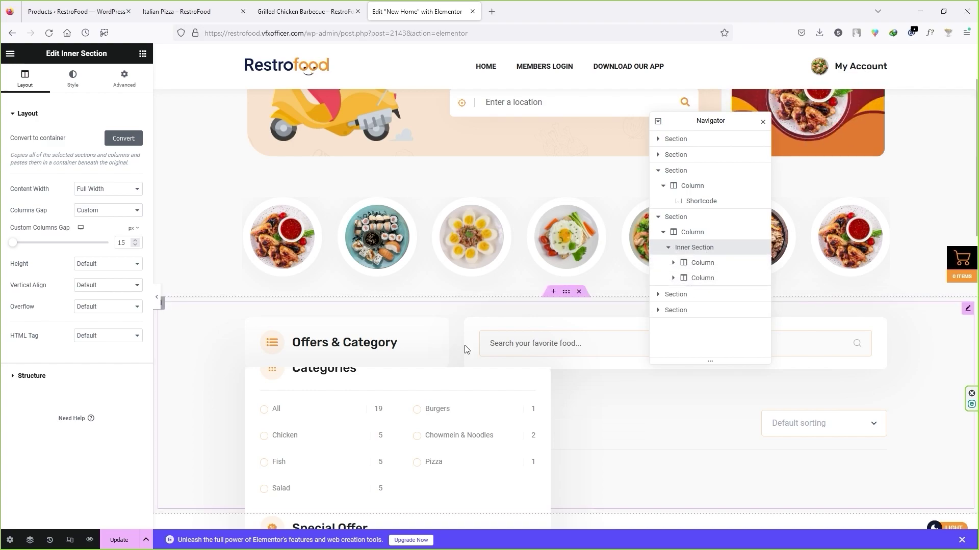
pyautogui.scroll(-4, 463, 350)
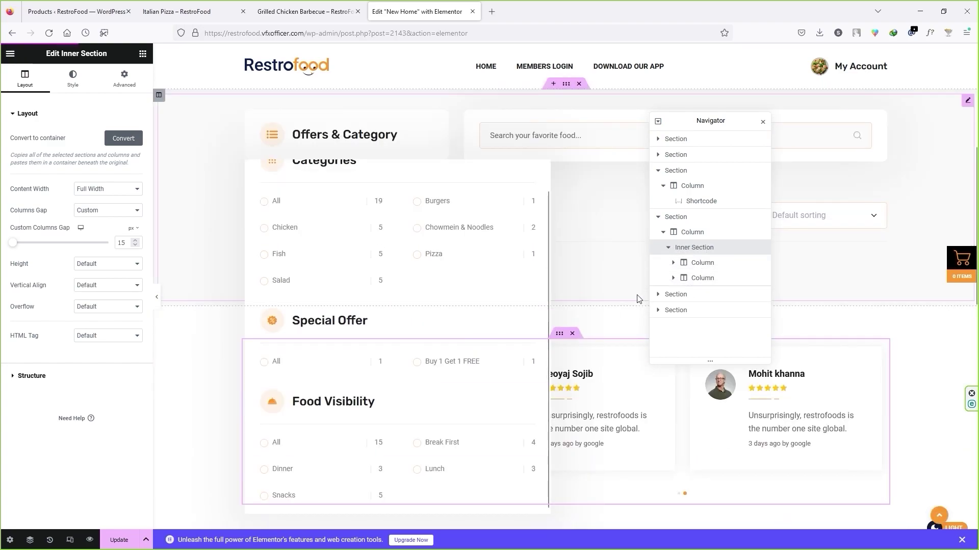
pyautogui.click(680, 265)
pyautogui.click(673, 263)
pyautogui.scroll(-2, 513, 345)
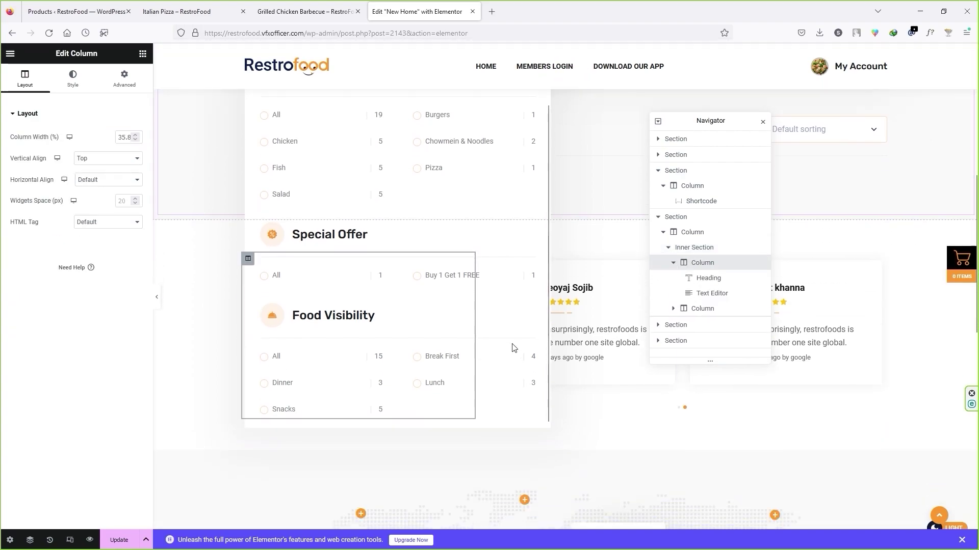
# Select the customer reviews heading and replace its text with 'type your own text'.
pyautogui.click(712, 281)
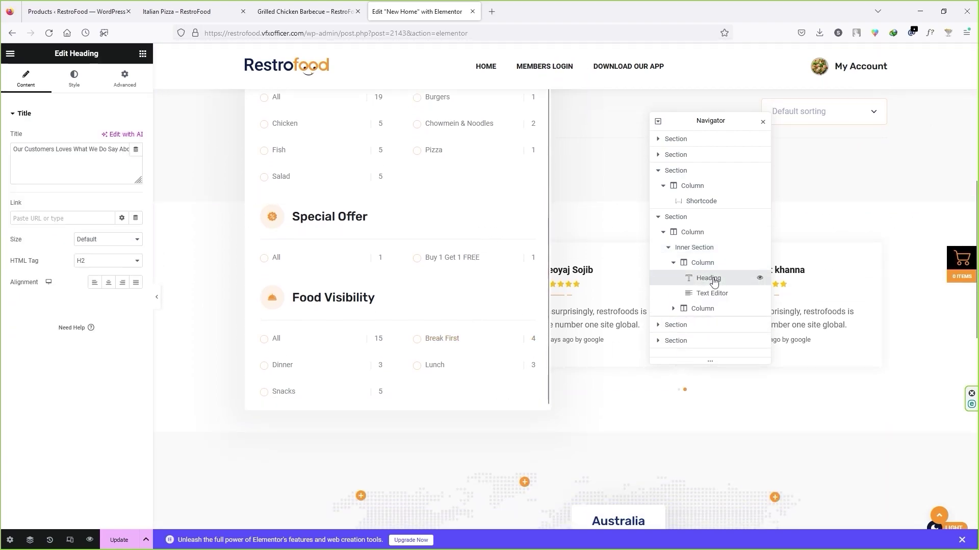
pyautogui.scroll(3, 357, 255)
pyautogui.click(260, 232)
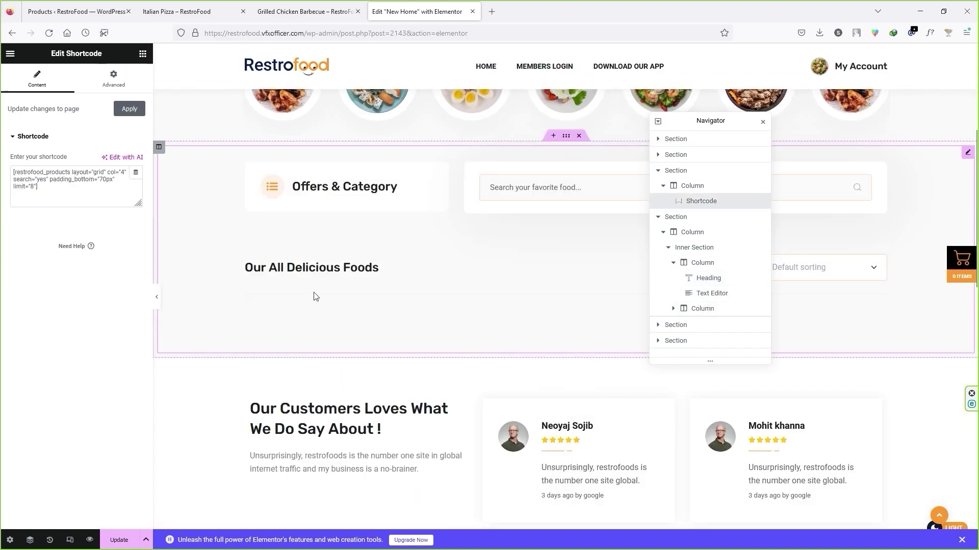
pyautogui.scroll(-4, 304, 291)
pyautogui.click(704, 279)
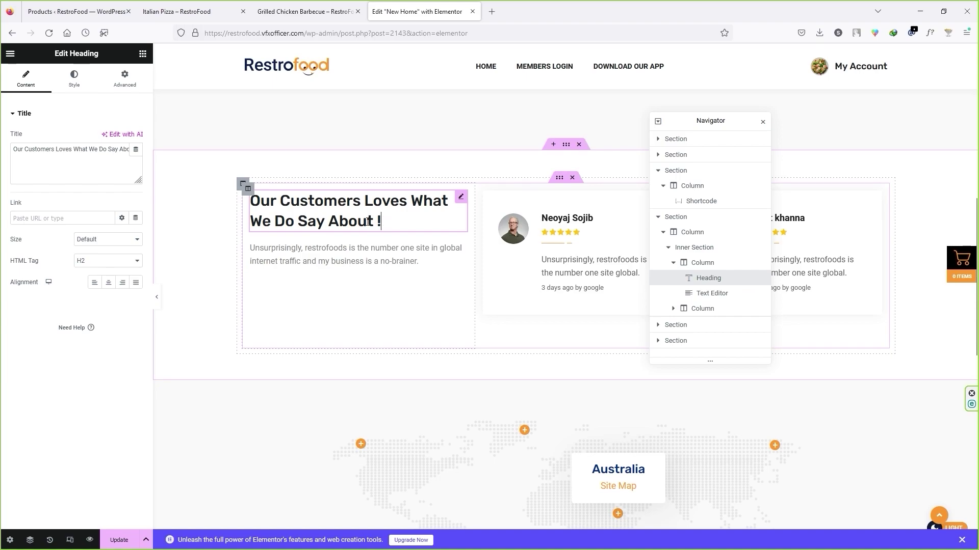
pyautogui.moveTo(380, 221); pyautogui.dragTo(252, 201)
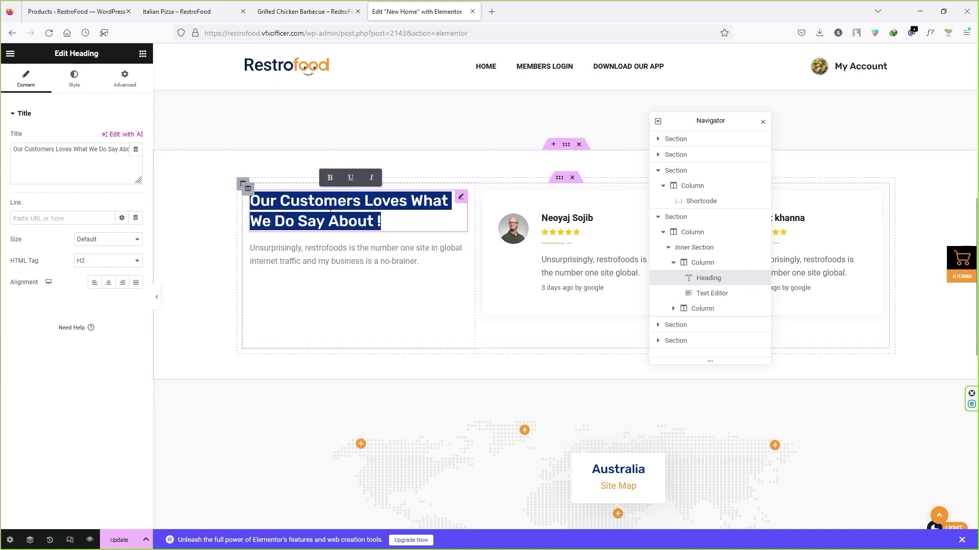
pyautogui.write('dsff')
pyautogui.press('BackSpace')
pyautogui.press('BackSpace')
pyautogui.press('BackSpace')
pyautogui.press('BackSpace')
pyautogui.write('type your own text')
pyautogui.hotkey('ctrl', 'Left')
pyautogui.hotkey('ctrl', 'Left')
pyautogui.hotkey('ctrl', 'Left')
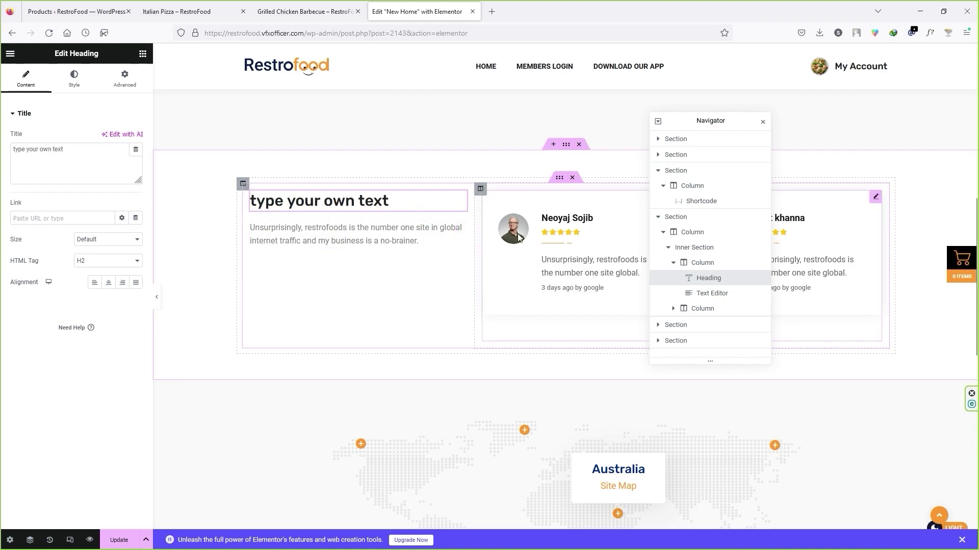
pyautogui.click(569, 233)
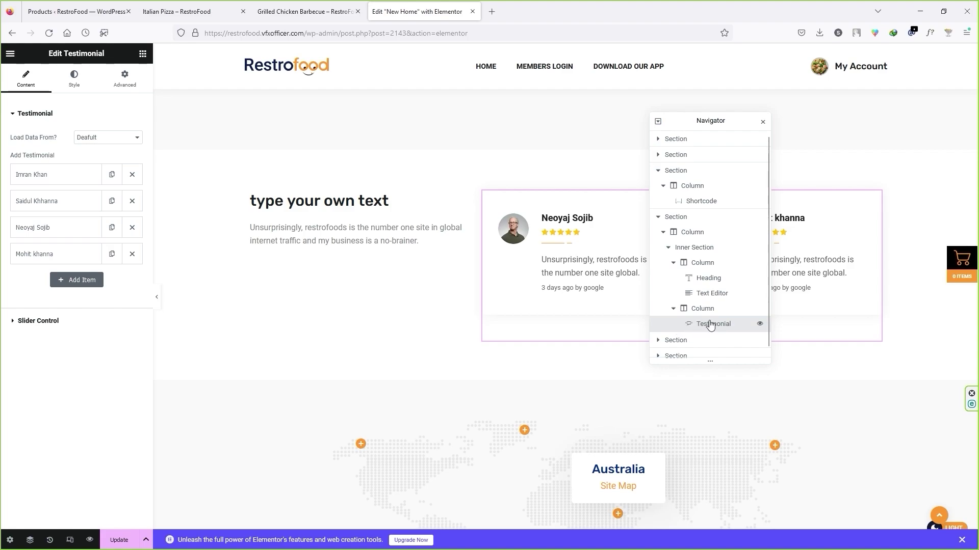
# Search the widget library for 'tes', clear it, and scroll down to the Pro widgets.
pyautogui.click(142, 54)
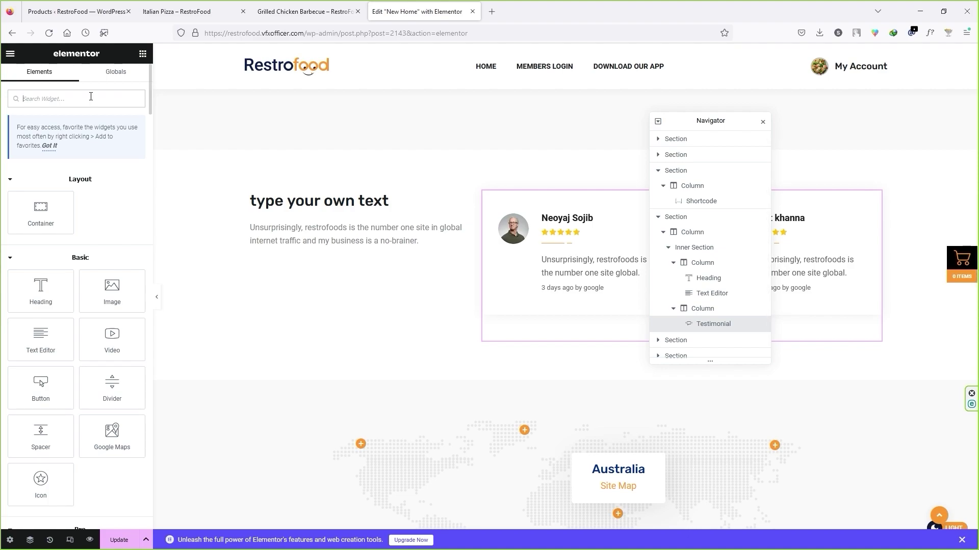
pyautogui.write('tes')
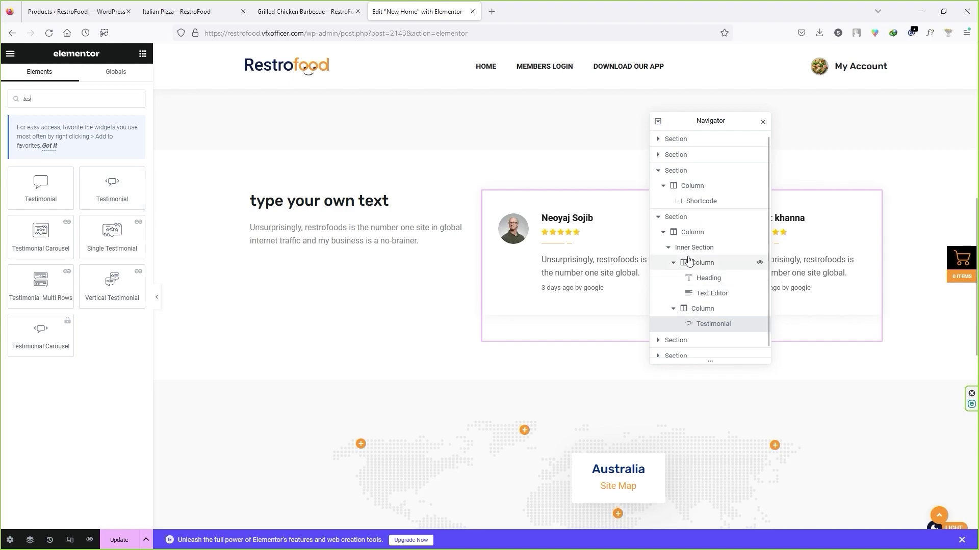
pyautogui.click(143, 55)
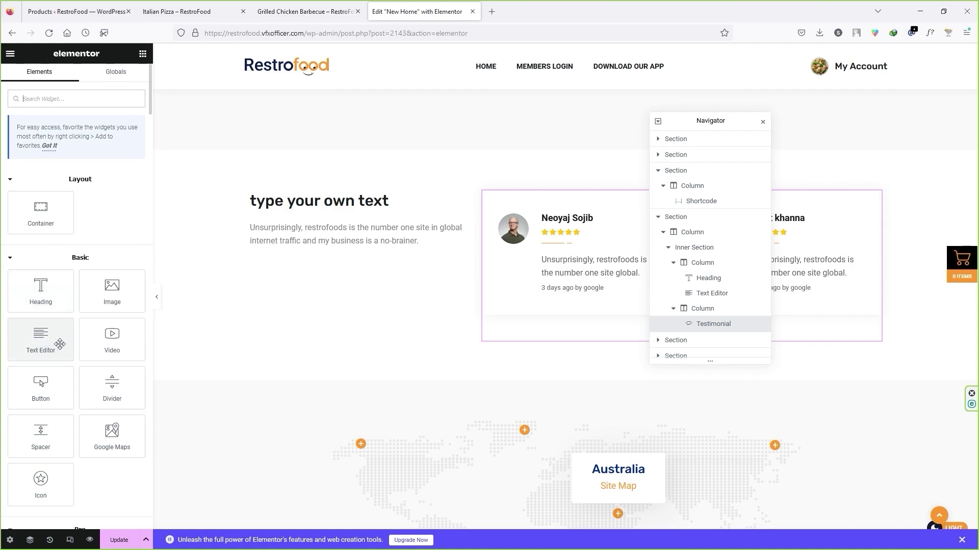
pyautogui.scroll(-5, 86, 291)
pyautogui.scroll(4, 84, 296)
pyautogui.scroll(-3, 81, 304)
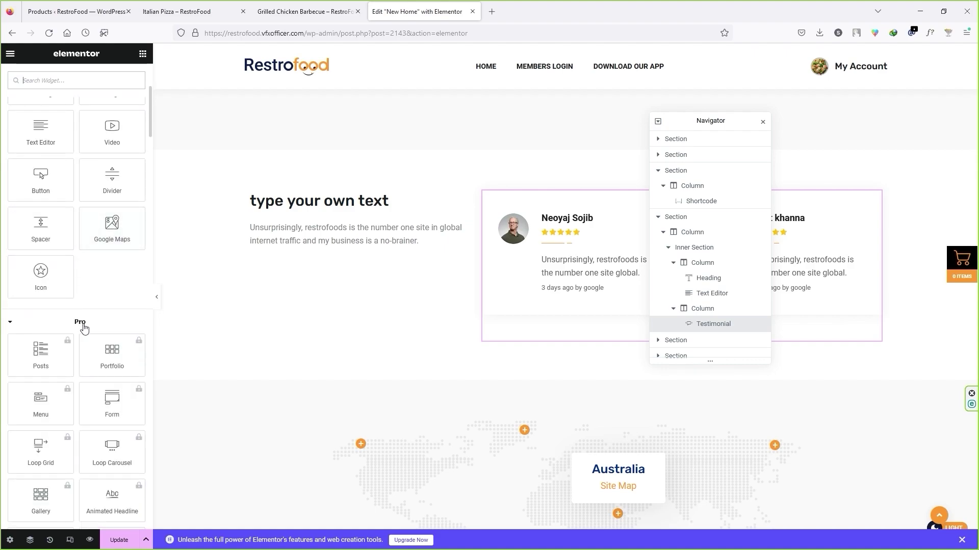
pyautogui.scroll(-2, 84, 331)
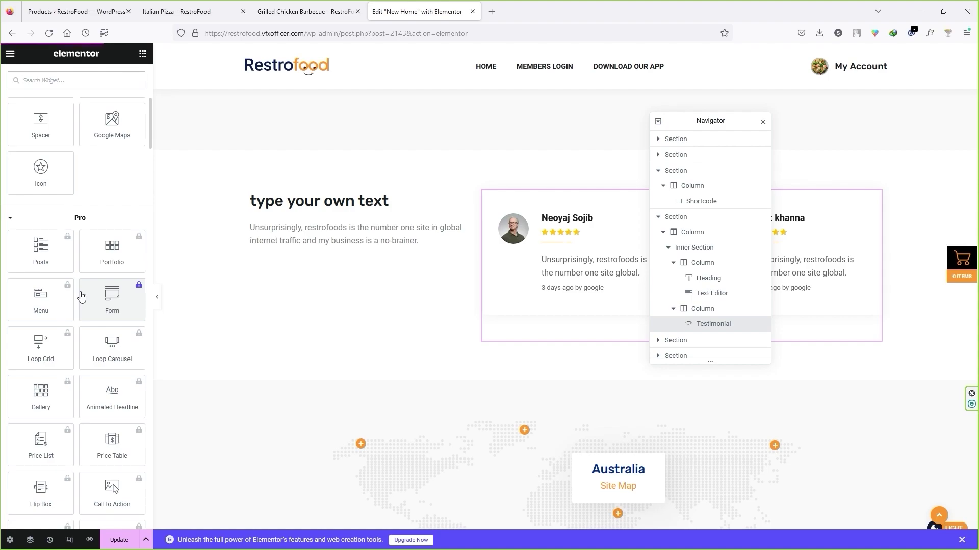
pyautogui.scroll(-2, 82, 297)
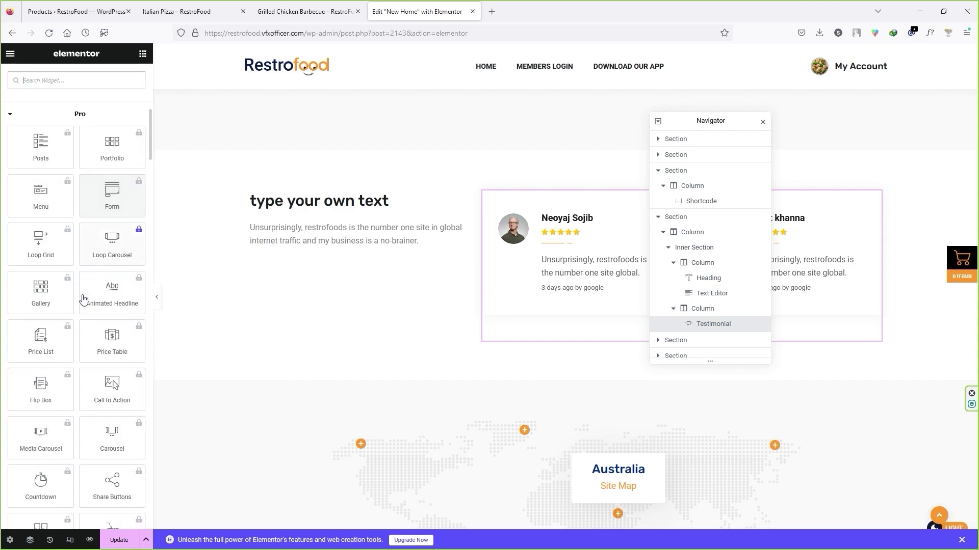
pyautogui.scroll(-2, 68, 283)
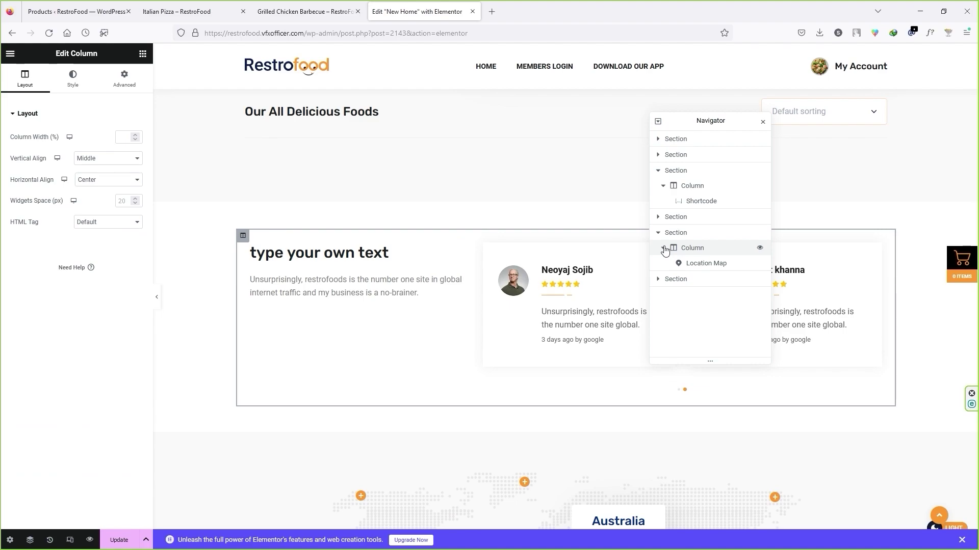
# Add a second Location Map widget to the map's column via a 'loca' widget search.
pyautogui.scroll(-2, 541, 314)
pyautogui.scroll(-3, 541, 314)
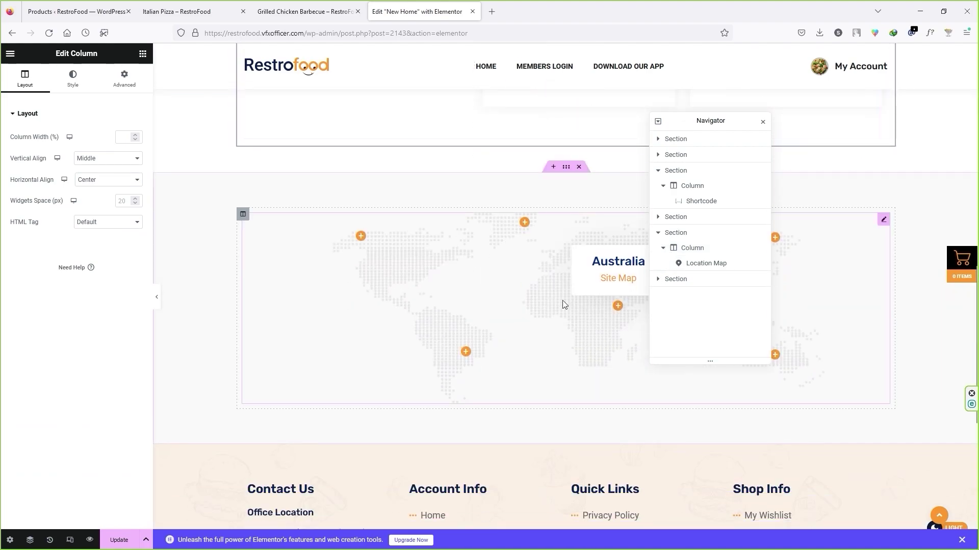
pyautogui.click(705, 264)
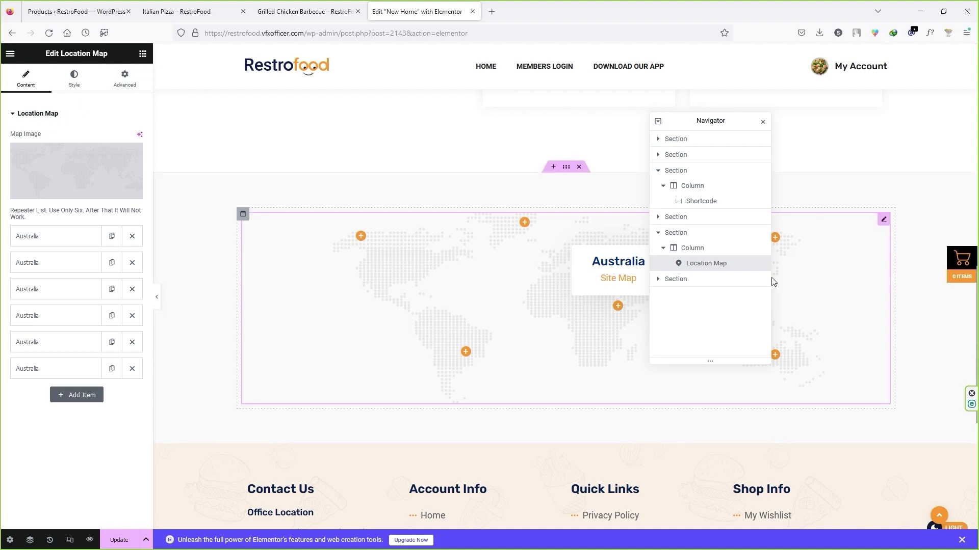
pyautogui.click(696, 248)
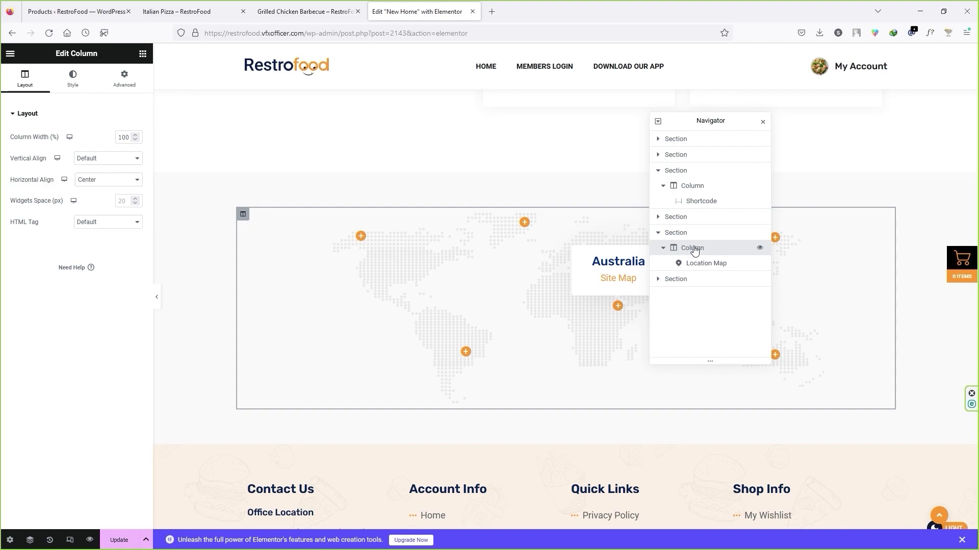
pyautogui.click(143, 54)
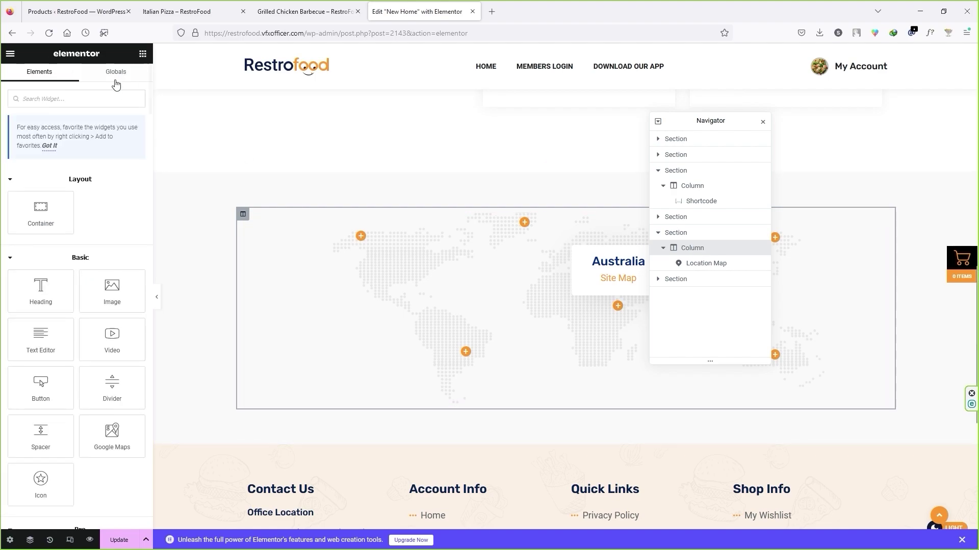
pyautogui.click(93, 100)
pyautogui.write('loca')
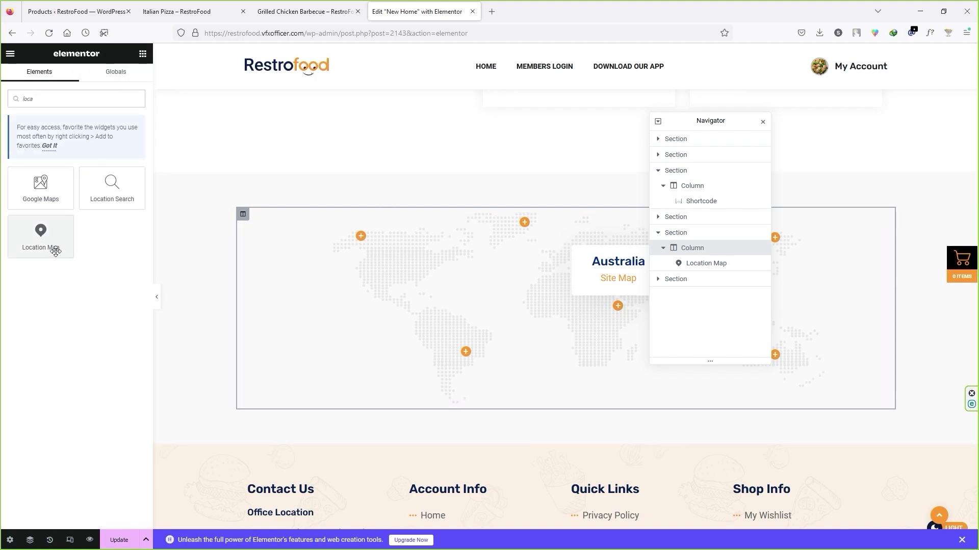
pyautogui.click(48, 239)
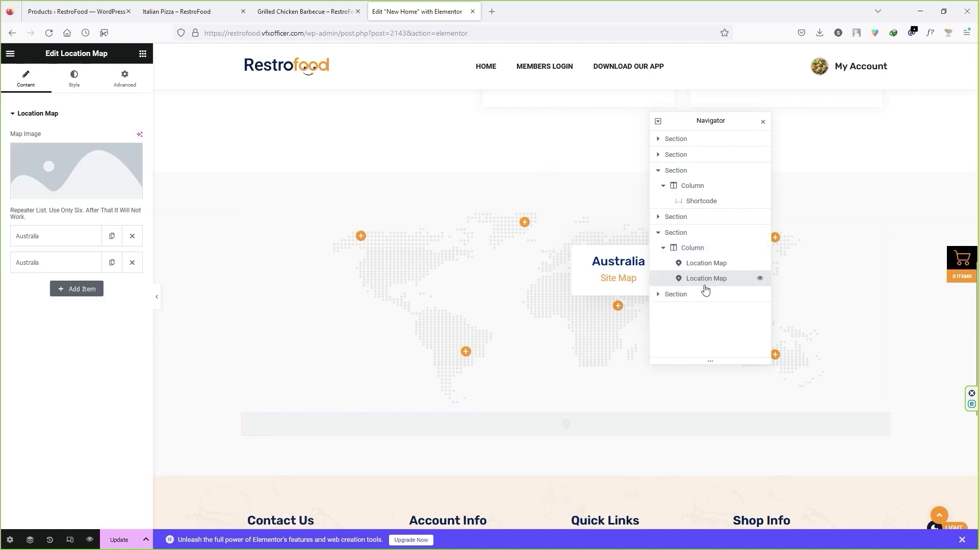
# Set the new Location Map's image to the world map from the media library.
pyautogui.scroll(-1, 431, 370)
pyautogui.scroll(-5, 429, 370)
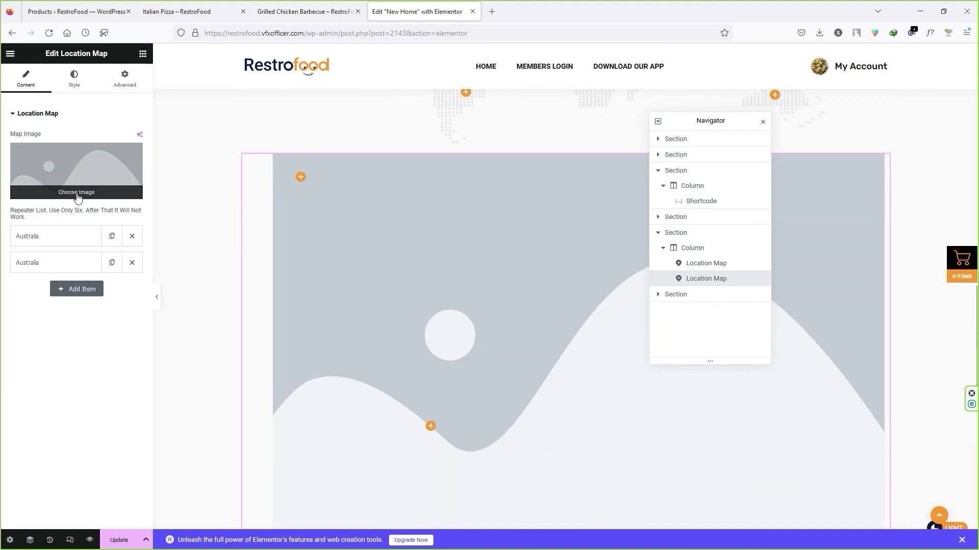
pyautogui.click(77, 195)
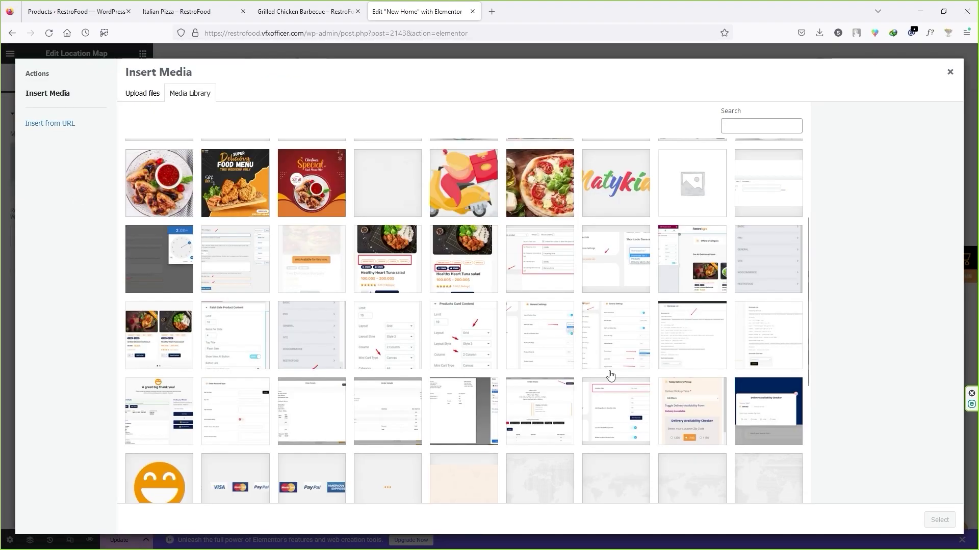
pyautogui.scroll(-4, 610, 376)
pyautogui.scroll(4, 561, 357)
pyautogui.scroll(-3, 525, 330)
pyautogui.scroll(-1, 594, 332)
pyautogui.click(755, 125)
pyautogui.scroll(3, 546, 402)
pyautogui.click(546, 402)
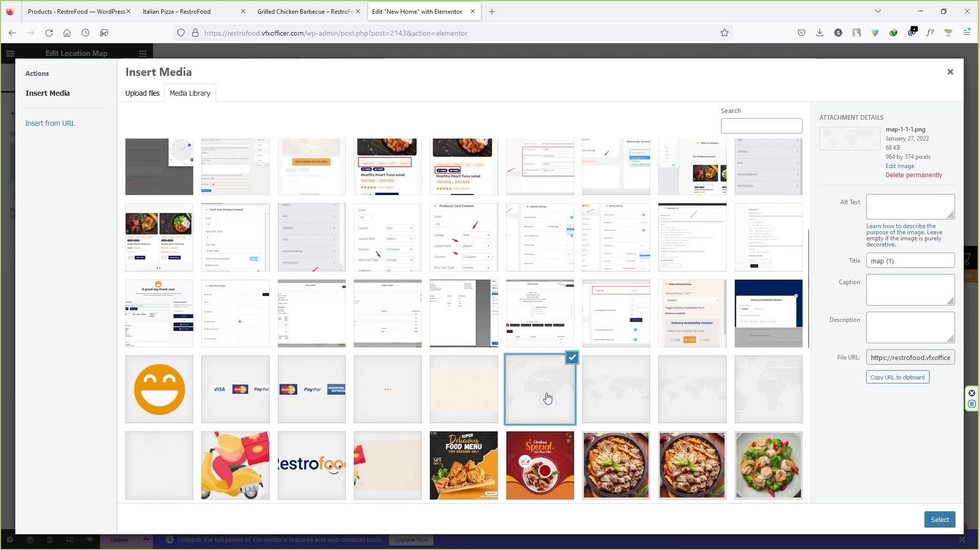
pyautogui.click(948, 518)
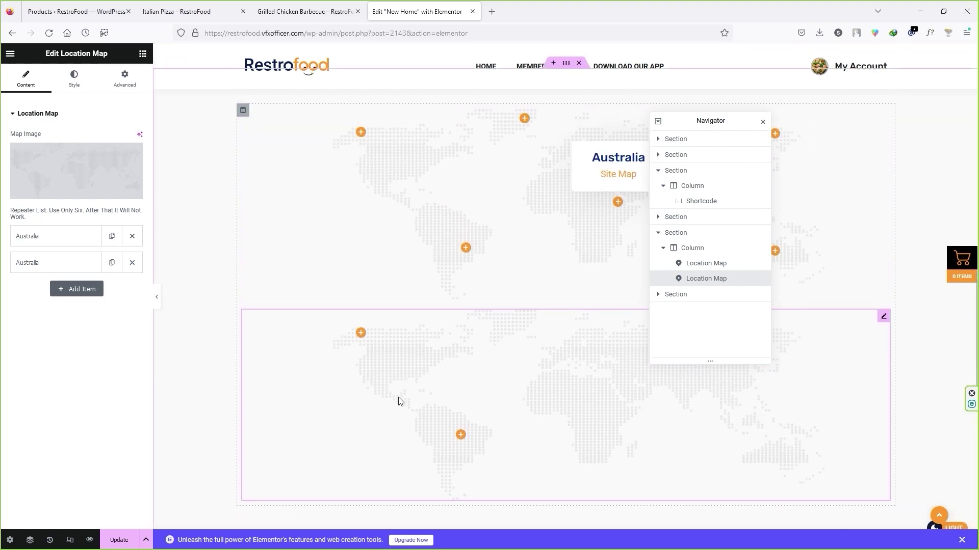
# Inspect the Australia location entry's country name and '39 Cities' text.
pyautogui.scroll(-1, 483, 316)
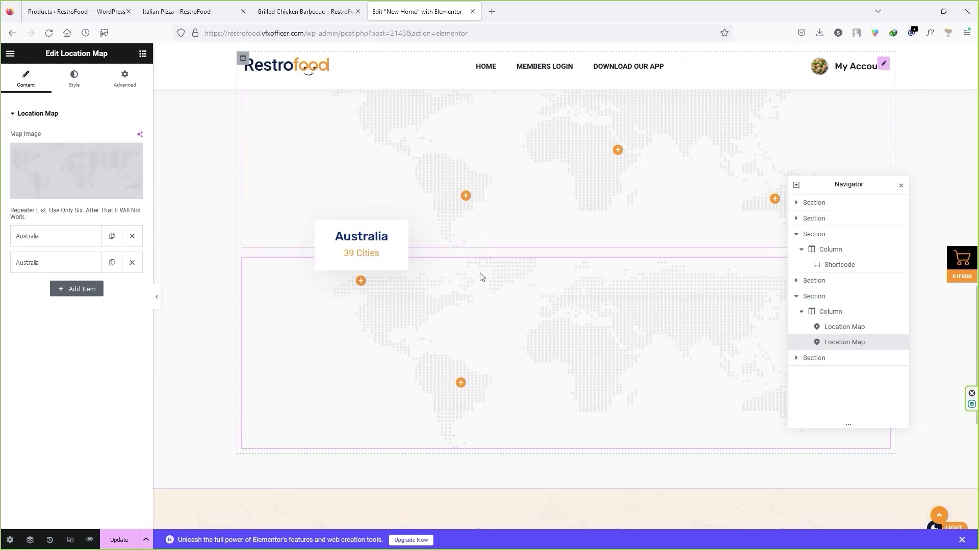
pyautogui.click(48, 242)
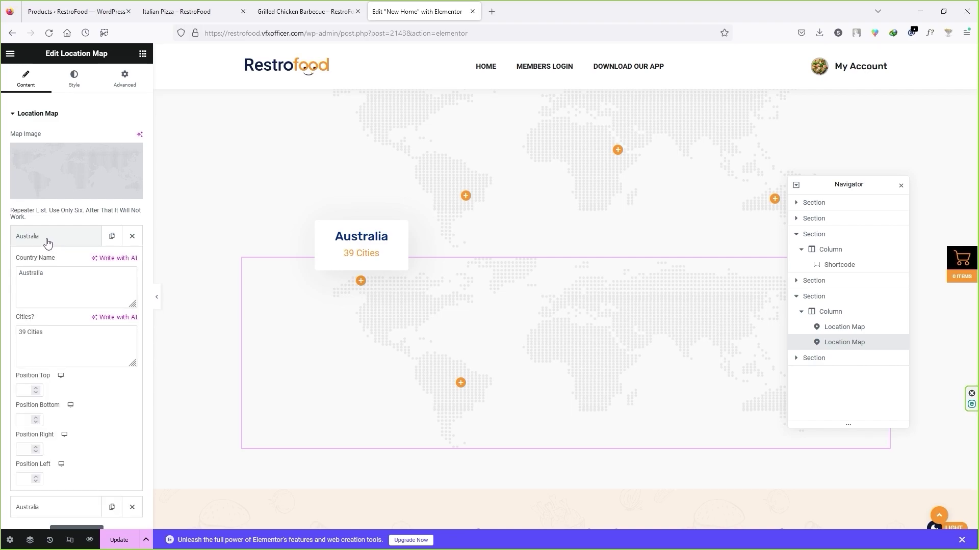
pyautogui.tripleClick(53, 336)
pyautogui.click(70, 343)
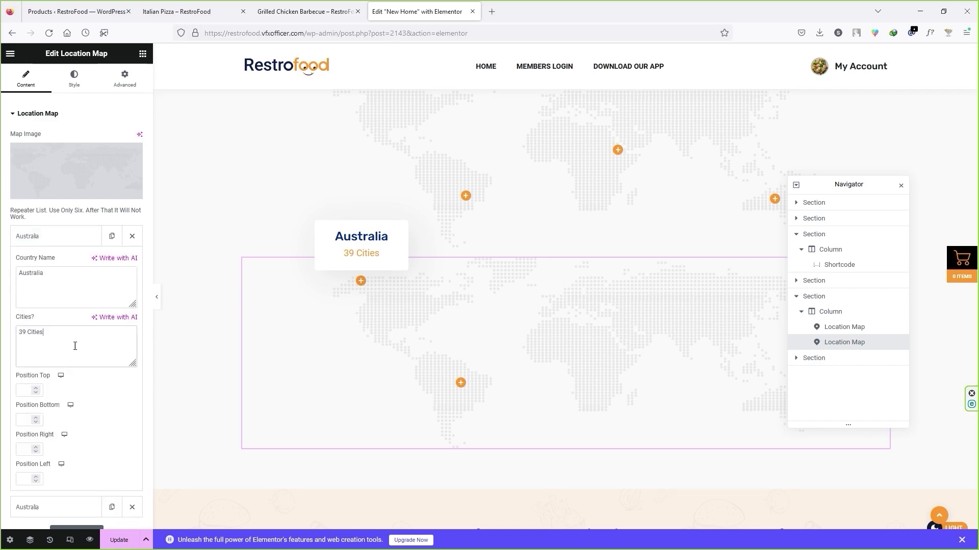
pyautogui.scroll(-1, 69, 326)
pyautogui.moveTo(60, 258); pyautogui.dragTo(11, 255)
pyautogui.click(53, 318)
pyautogui.hotkey('ctrl', 'a')
pyautogui.click(64, 320)
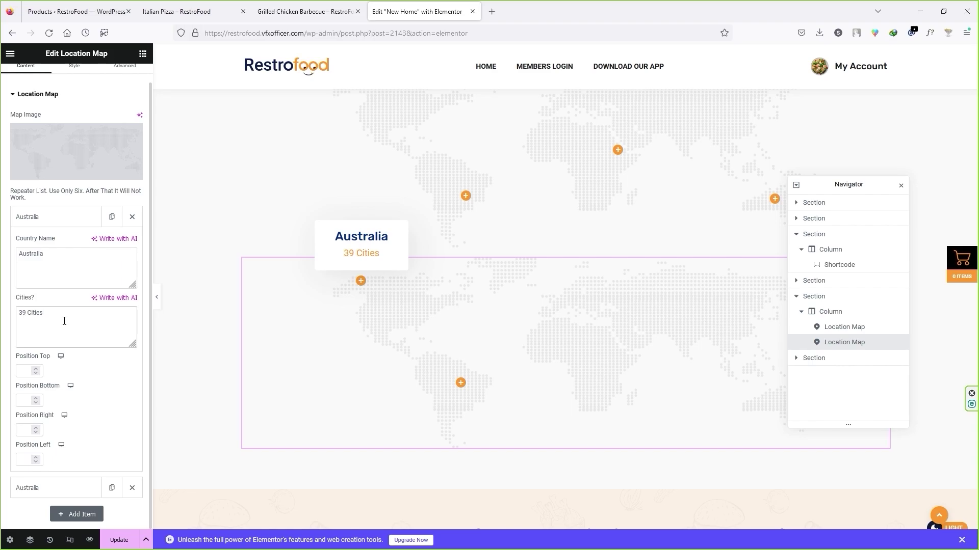
# Delete the duplicate Location Map widget from the Navigator.
pyautogui.click(836, 342)
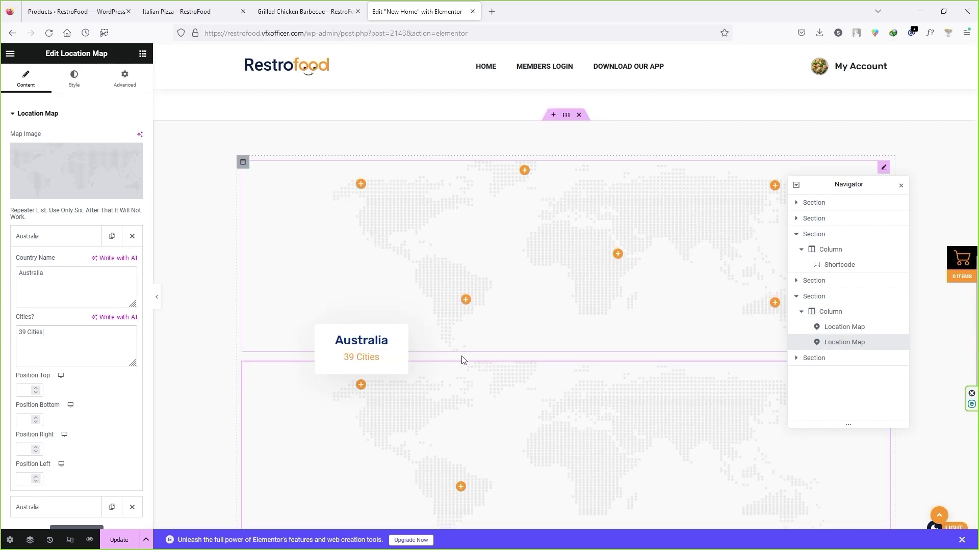
pyautogui.rightClick(841, 346)
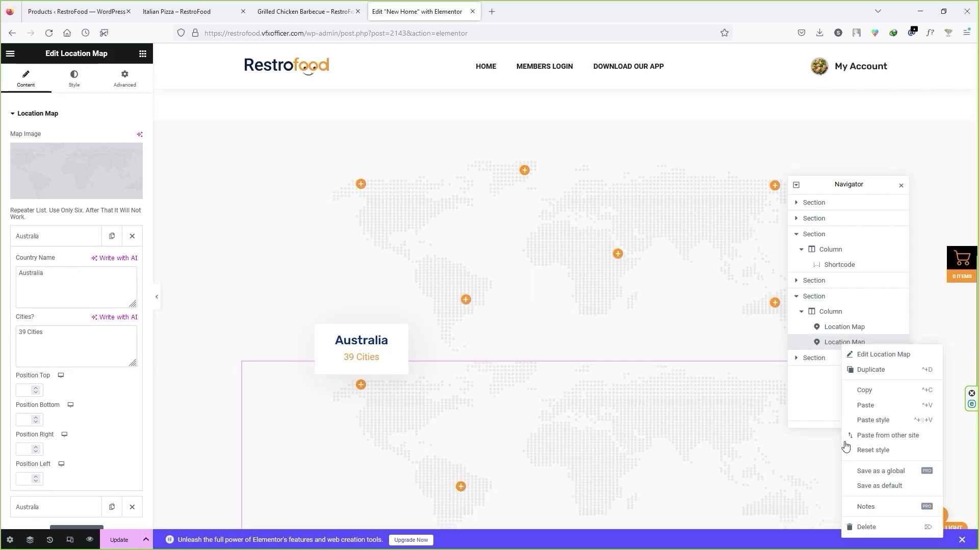
pyautogui.click(865, 528)
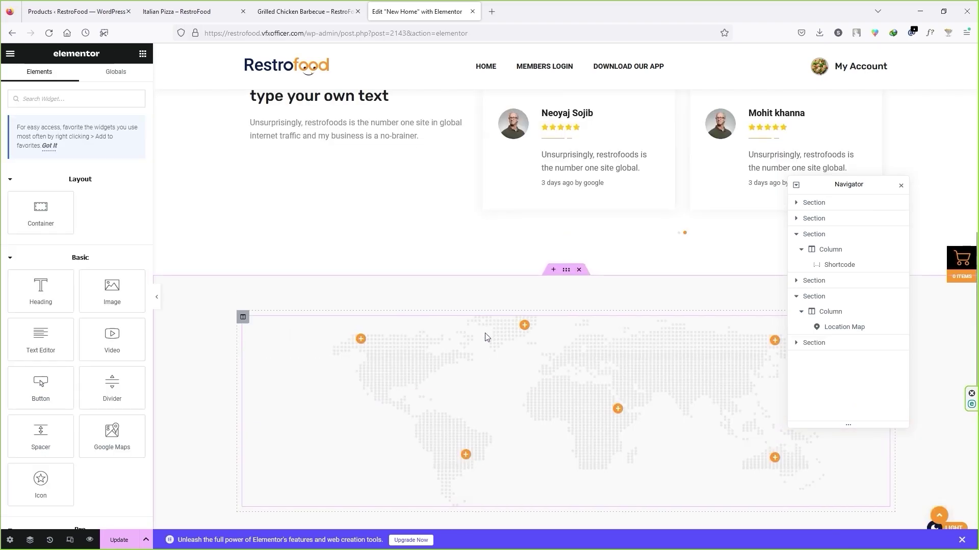
# Expand the footer section in the Navigator and inspect the contact column's headings.
pyautogui.click(808, 343)
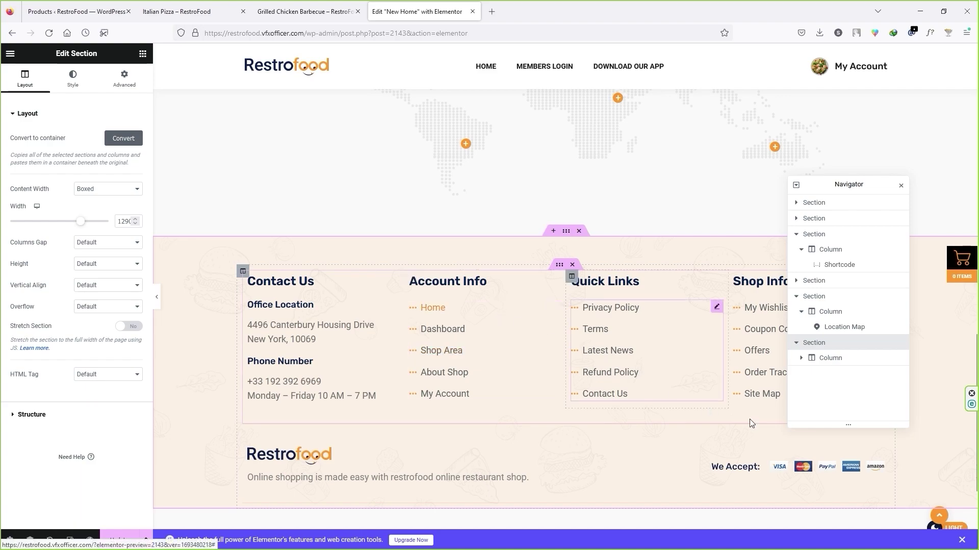
pyautogui.click(802, 358)
pyautogui.click(831, 359)
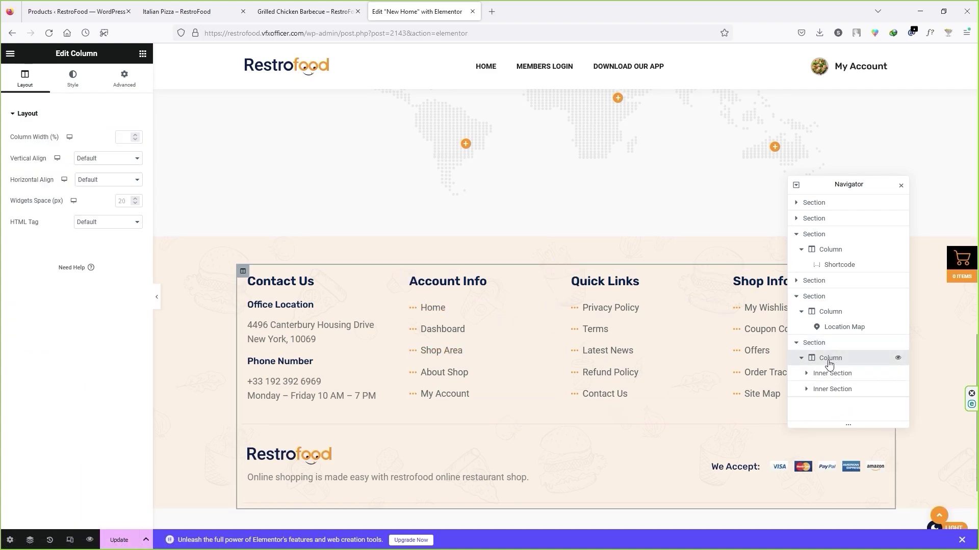
pyautogui.click(805, 375)
pyautogui.scroll(-1, 840, 377)
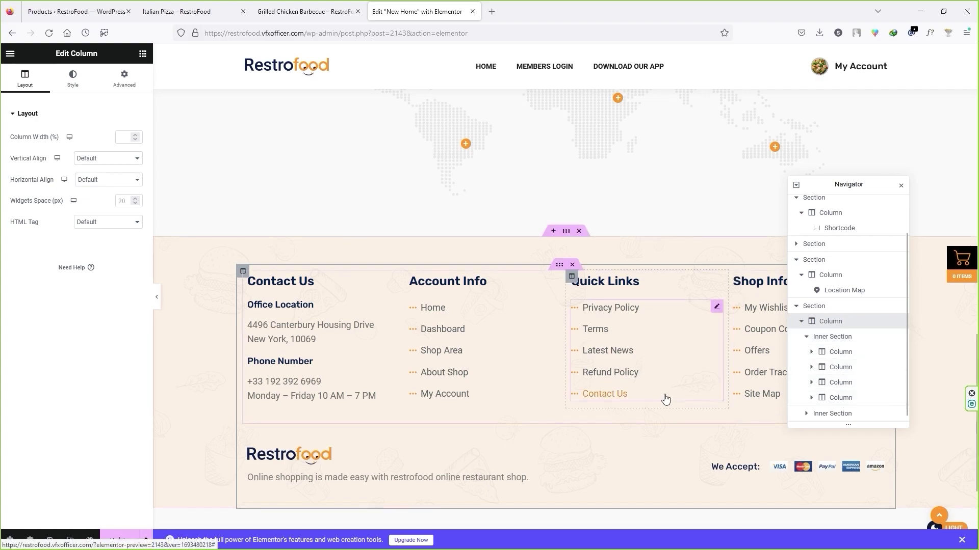
pyautogui.click(811, 354)
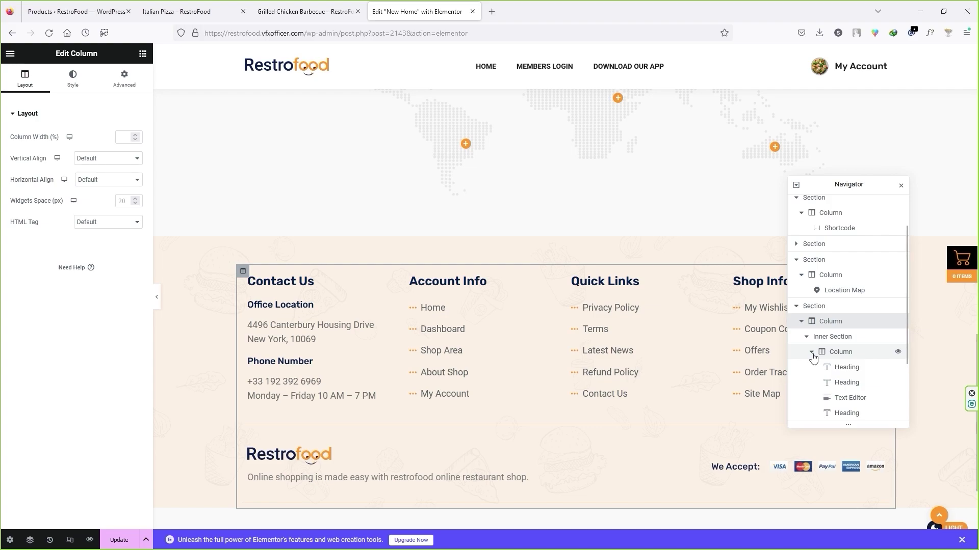
pyautogui.click(844, 368)
pyautogui.click(846, 383)
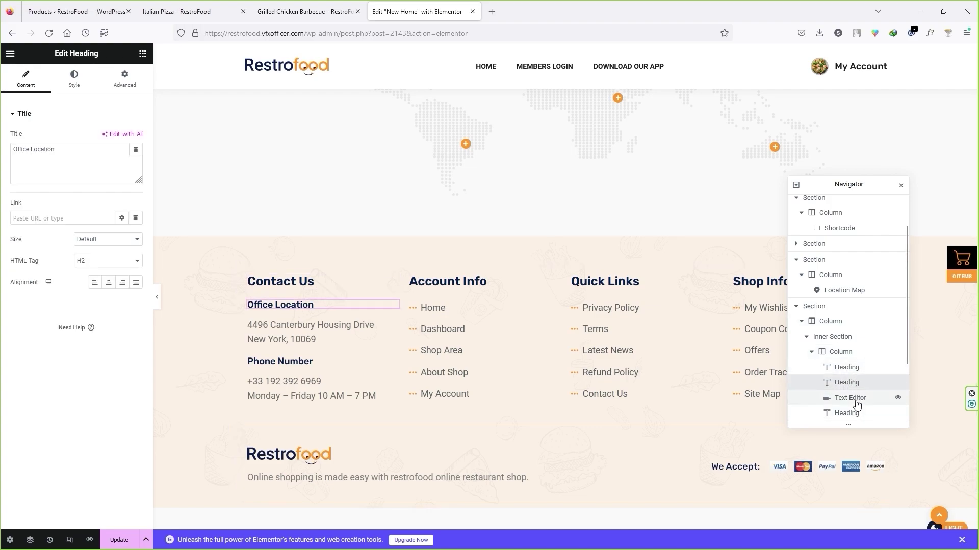
pyautogui.click(856, 400)
pyautogui.scroll(-1, 854, 387)
pyautogui.click(853, 371)
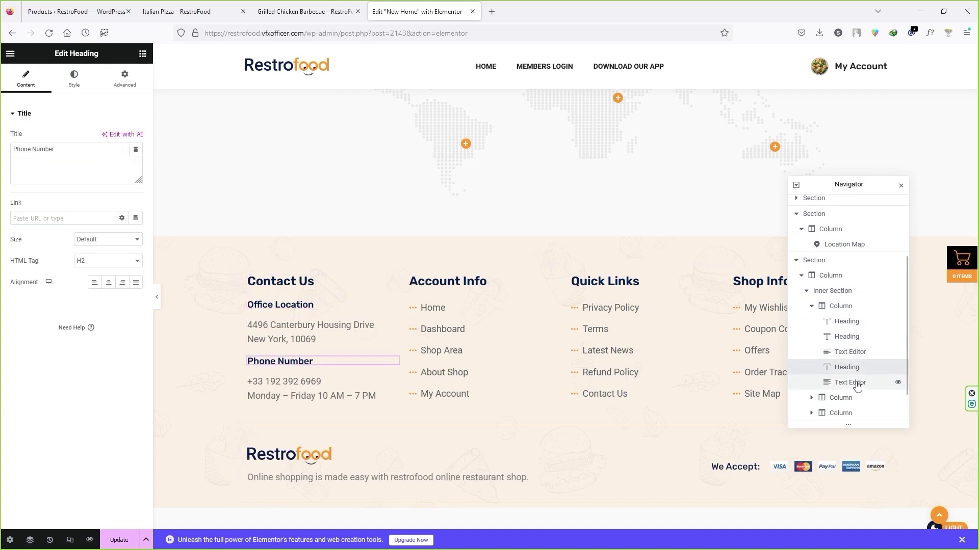
pyautogui.click(852, 383)
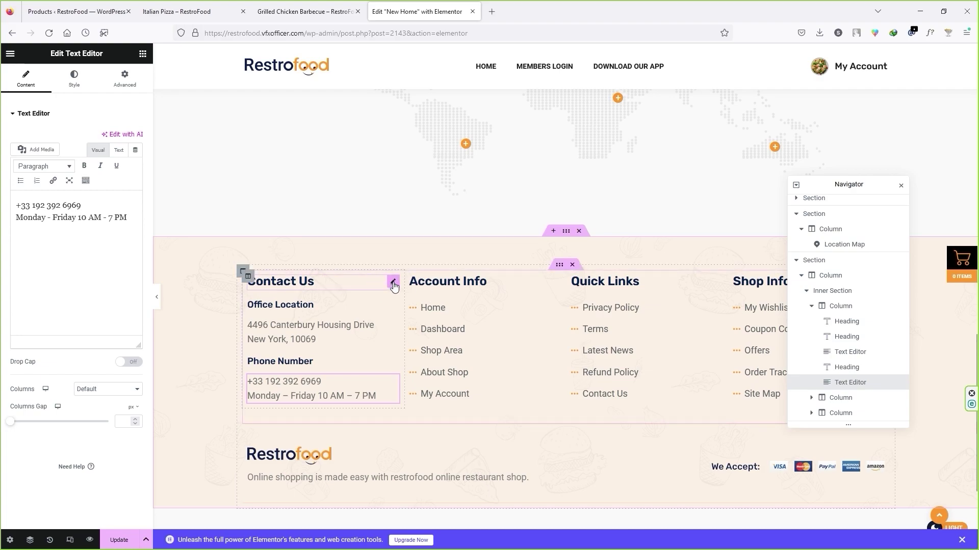
# Edit the footer heading title from 'Contact Us' to 'Contact US'.
pyautogui.click(393, 284)
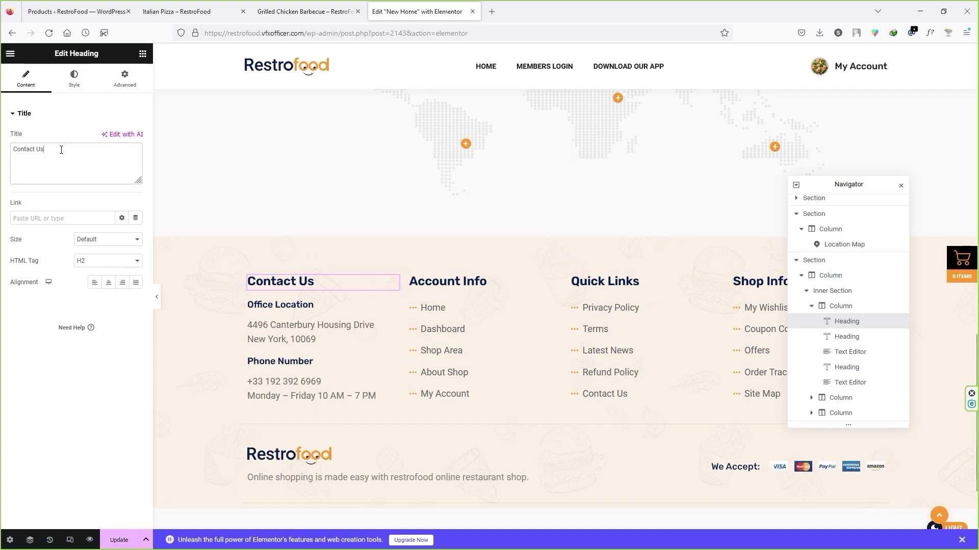
pyautogui.moveTo(62, 150); pyautogui.dragTo(10, 143)
pyautogui.click(53, 157)
pyautogui.write('me')
pyautogui.press('BackSpace')
pyautogui.press('BackSpace')
pyautogui.click(290, 304)
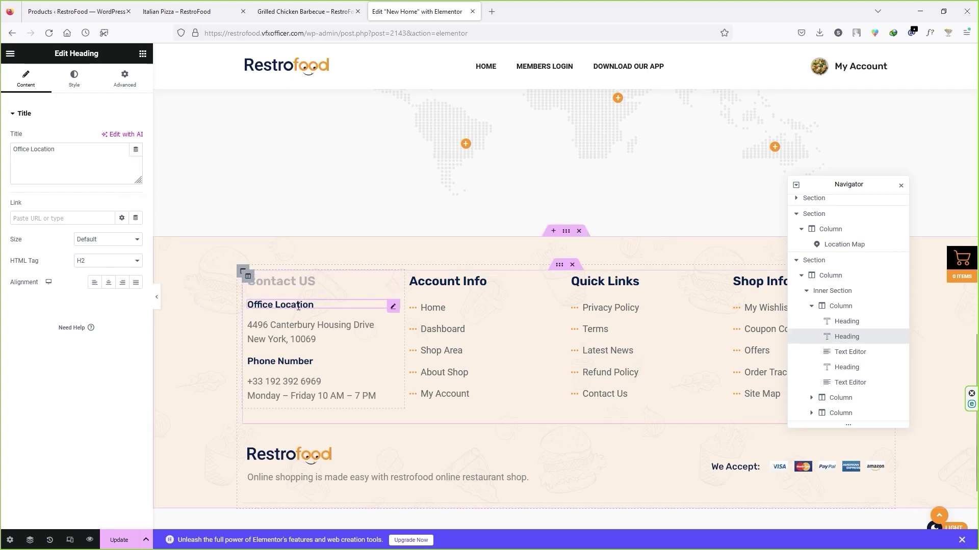
pyautogui.scroll(-1, 357, 392)
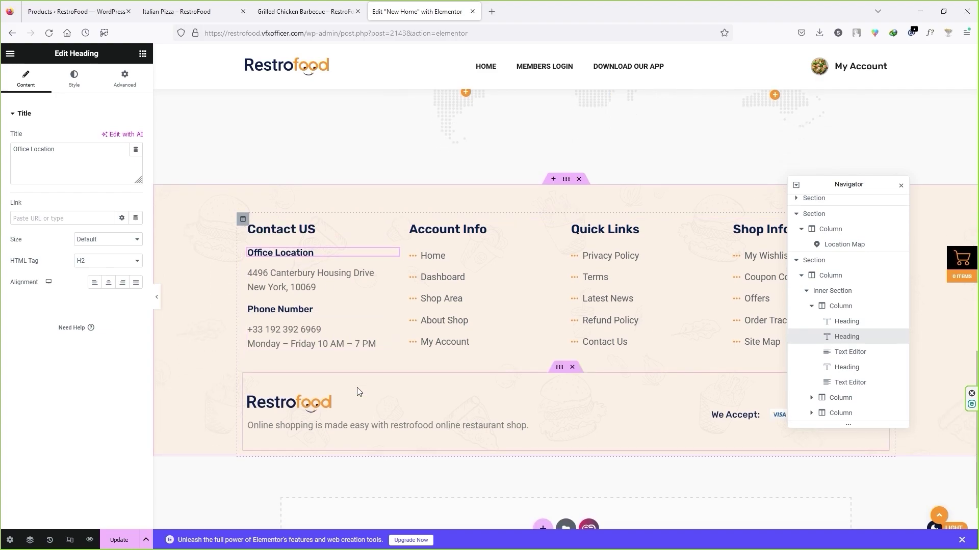
# Swap the footer logo Image widget's picture for the Natykid logo from the Media Library.
pyautogui.click(303, 404)
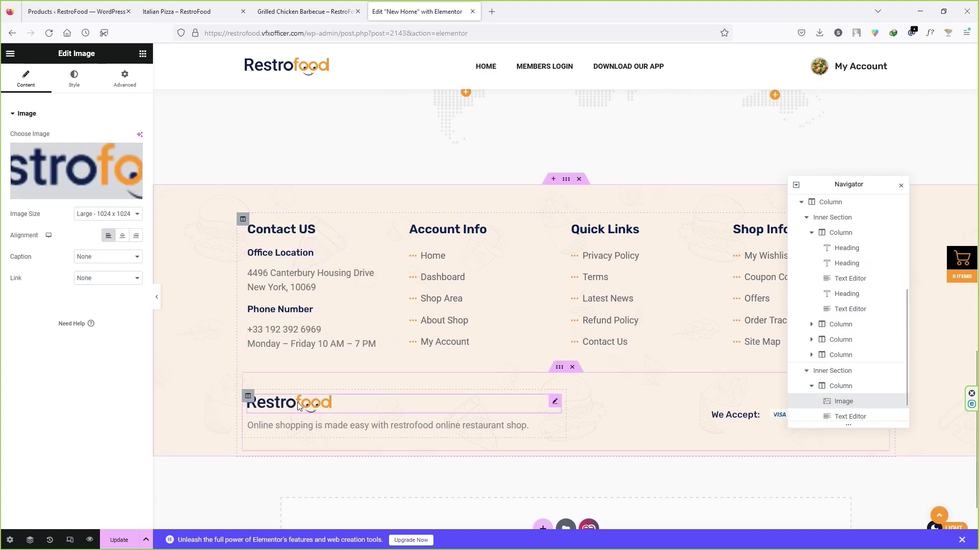
pyautogui.moveTo(91, 145)
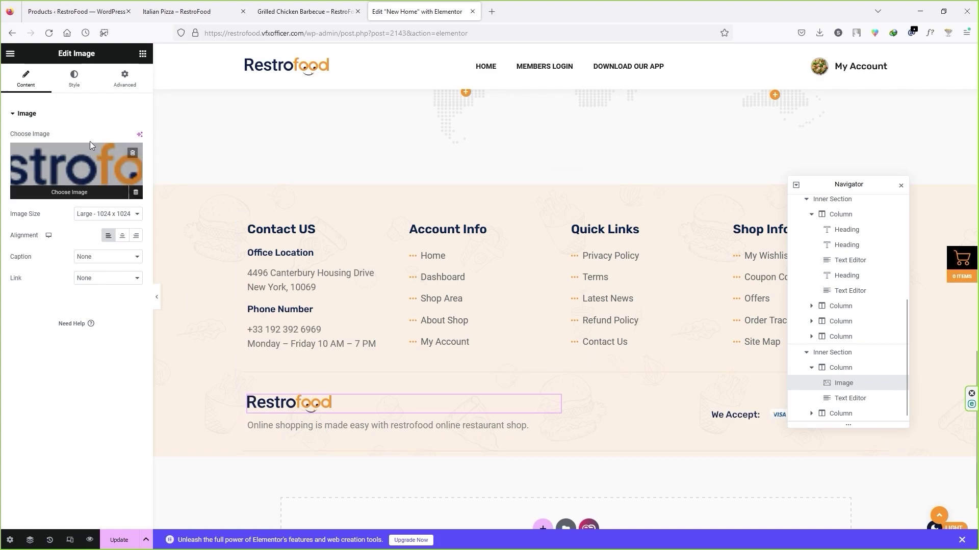
pyautogui.click(77, 197)
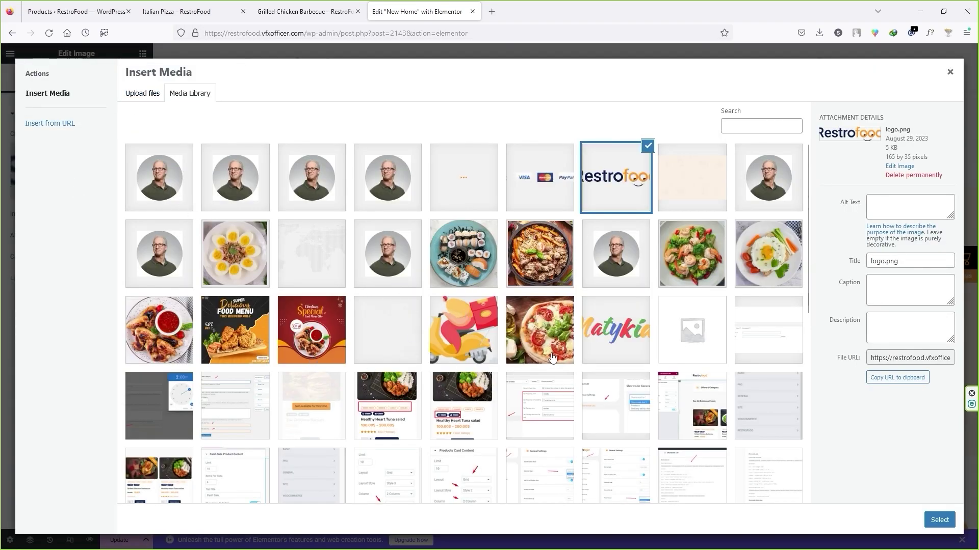
pyautogui.click(623, 329)
pyautogui.click(939, 520)
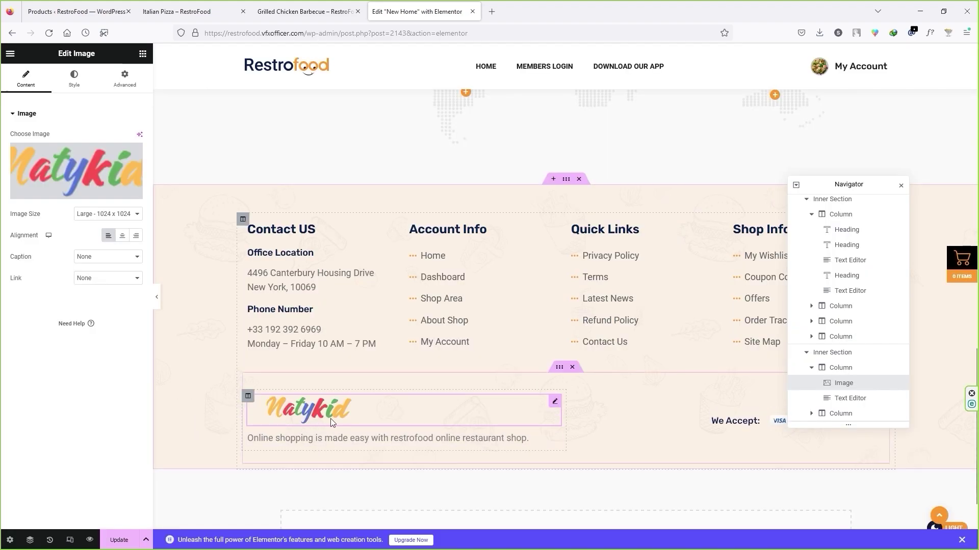
pyautogui.scroll(7, 675, 406)
pyautogui.scroll(7, 676, 406)
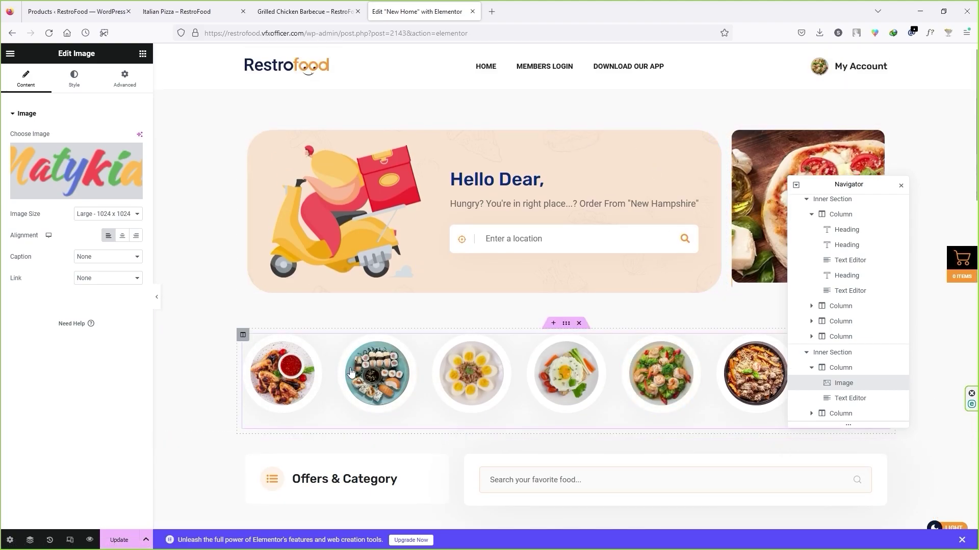
# Collapse the Navigator, save the New Home page with Update, and open Elementor's main menu.
pyautogui.click(143, 54)
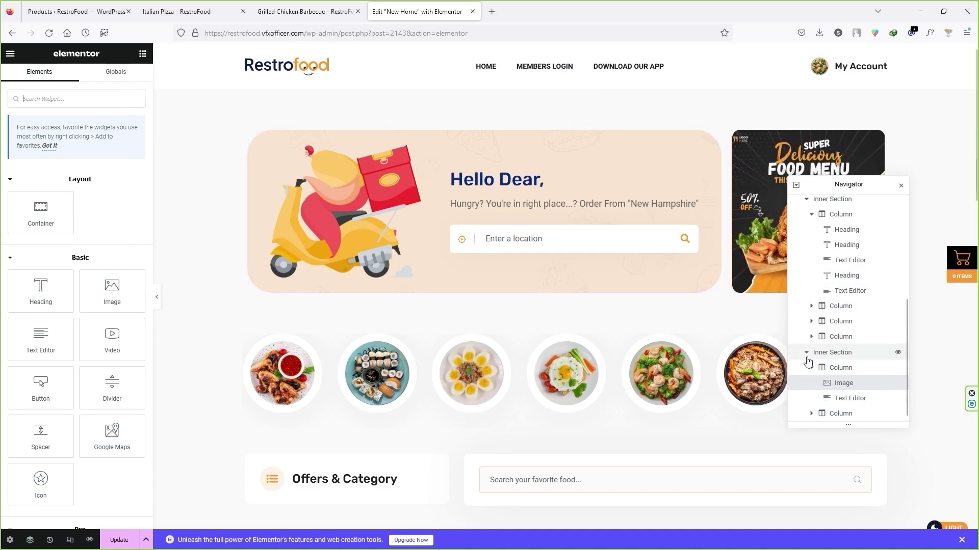
pyautogui.scroll(2, 808, 358)
pyautogui.click(810, 275)
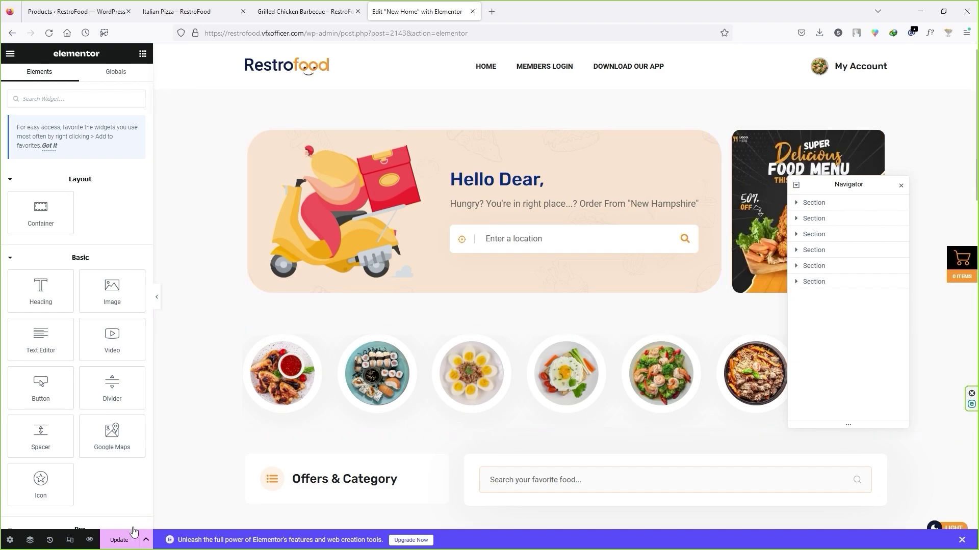
pyautogui.click(121, 540)
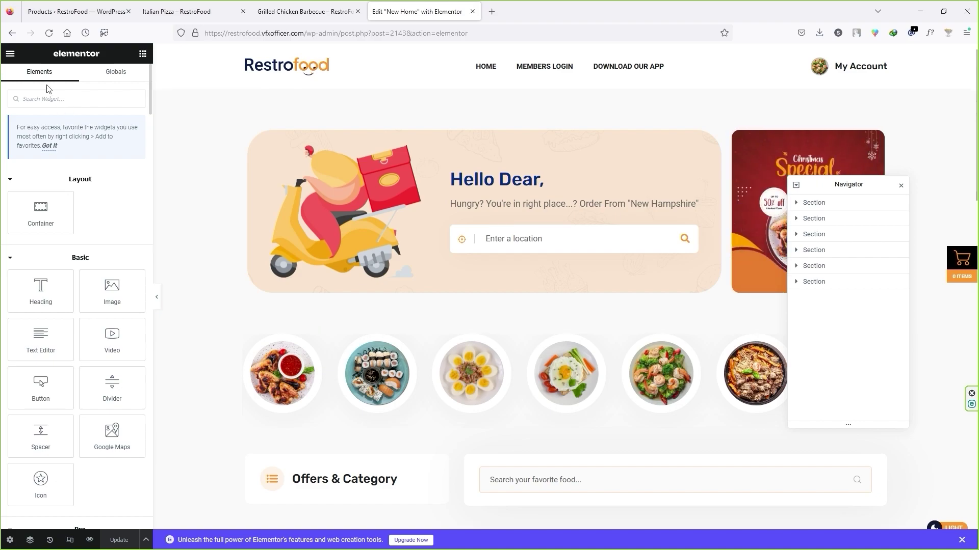
pyautogui.click(11, 54)
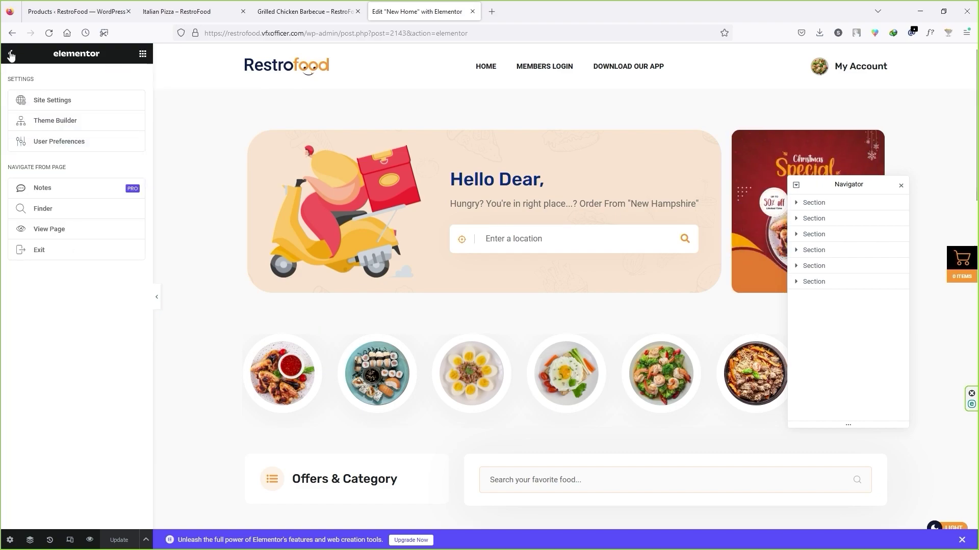
# Exit Elementor, open the live site in a new tab, and close the Edit Page tab.
pyautogui.click(8, 60)
pyautogui.click(7, 60)
pyautogui.click(39, 250)
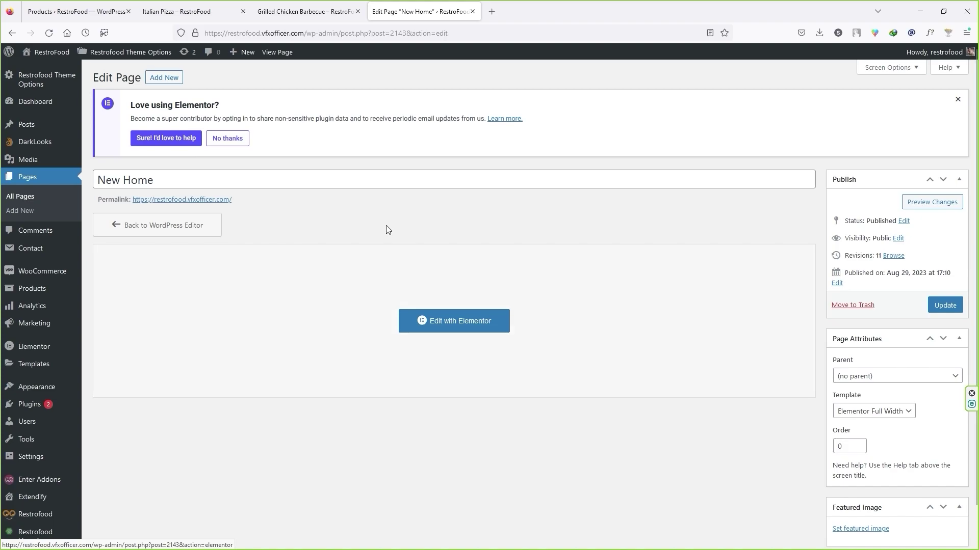
pyautogui.rightClick(47, 72)
pyautogui.click(66, 77)
pyautogui.click(473, 11)
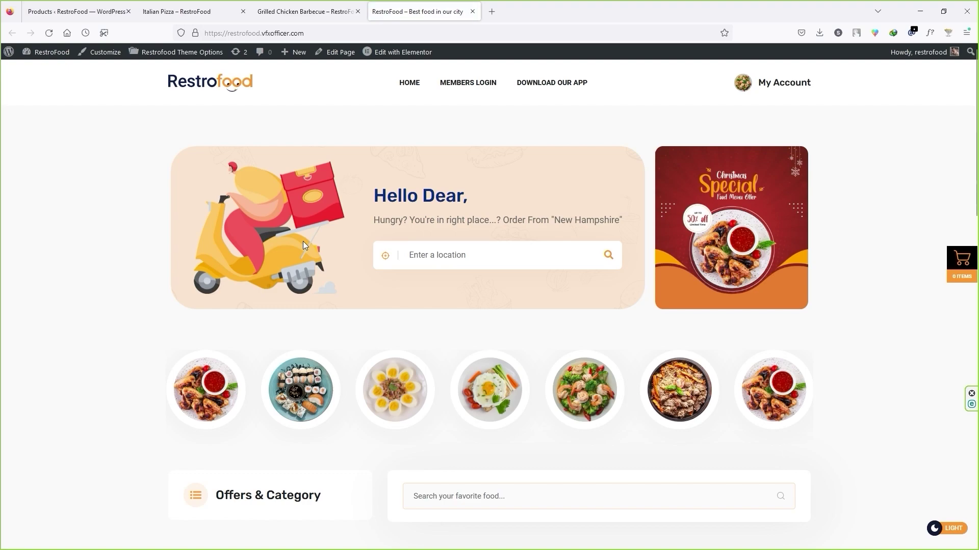
# Open the Customizer's General theme settings.
pyautogui.click(109, 54)
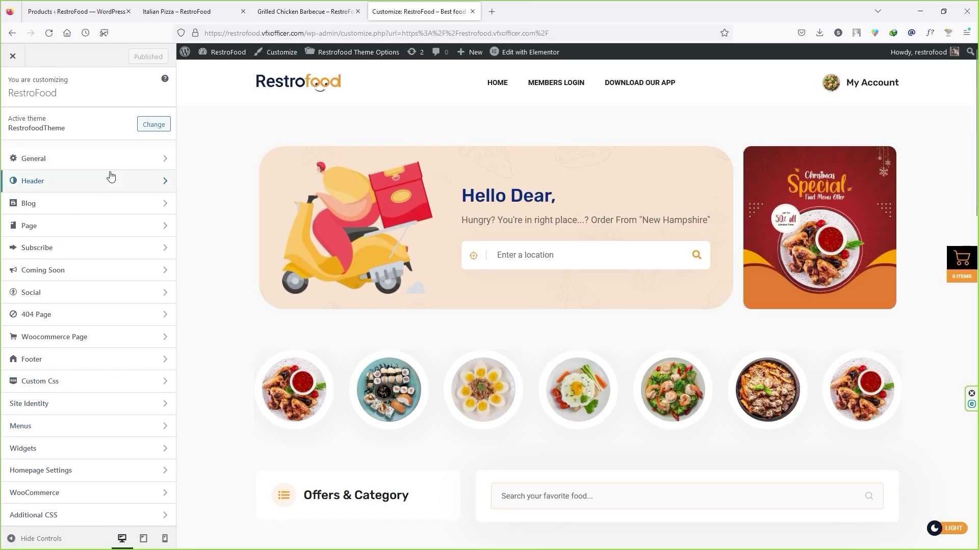
pyautogui.click(88, 161)
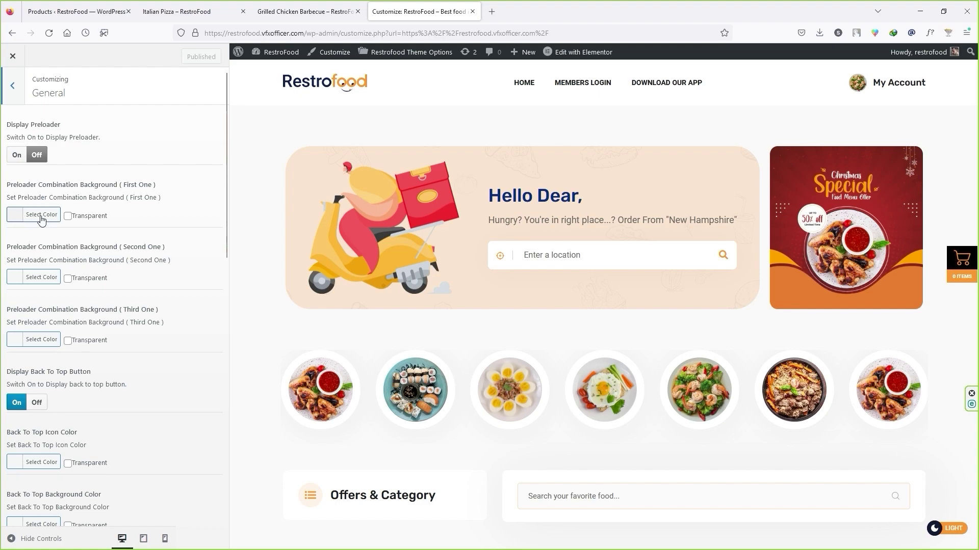
pyautogui.click(21, 216)
pyautogui.click(190, 267)
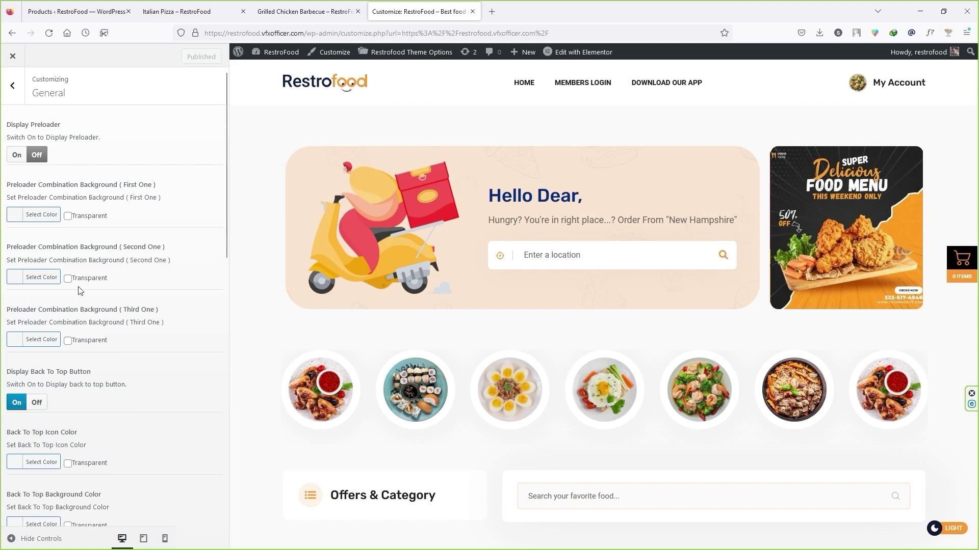
# Set Display Back To Top Button to On and publish the change.
pyautogui.scroll(-3, 69, 284)
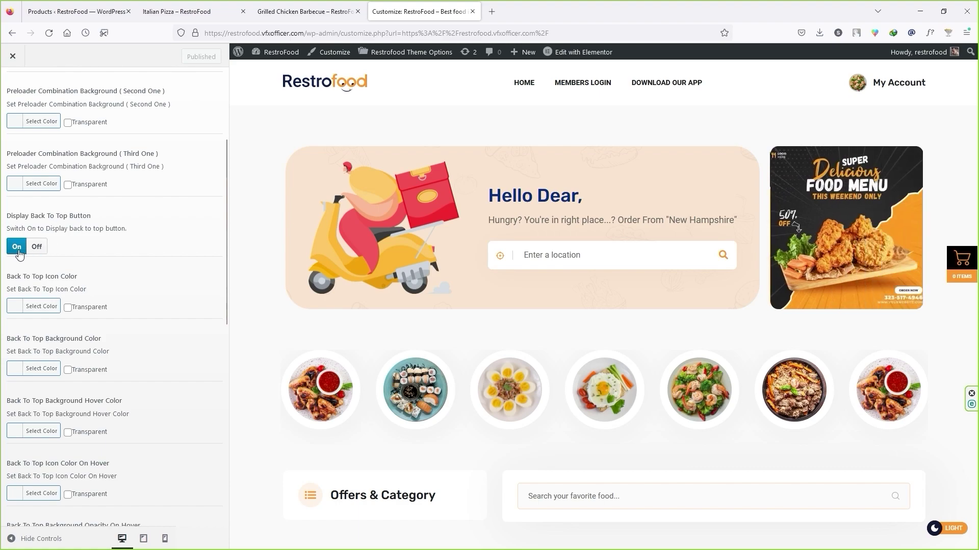
pyautogui.click(43, 248)
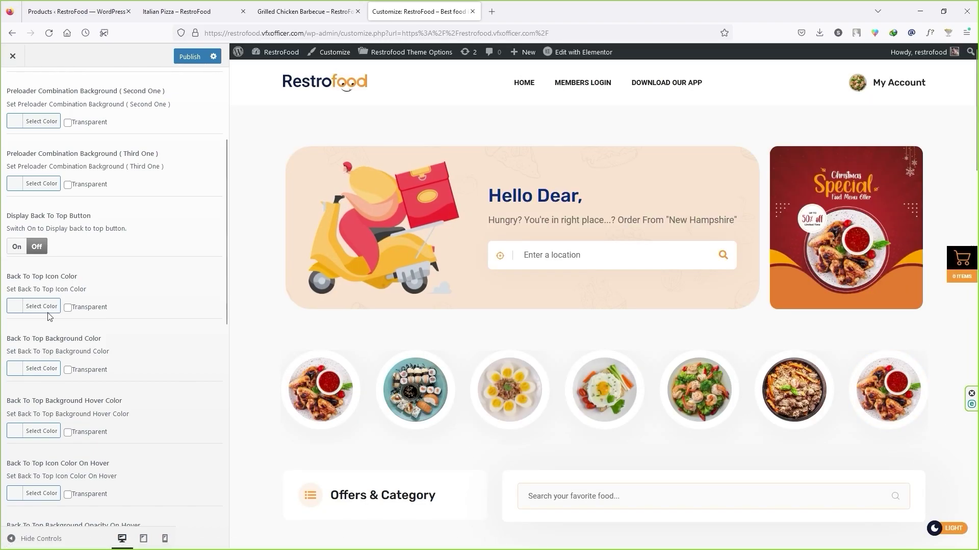
pyautogui.click(17, 248)
pyautogui.scroll(-10, 945, 525)
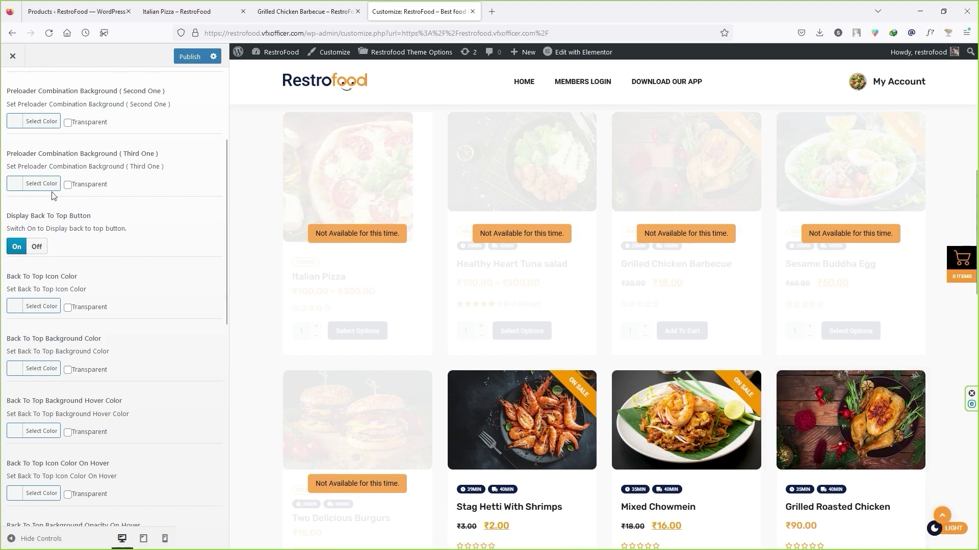
pyautogui.click(36, 247)
pyautogui.scroll(5, 863, 452)
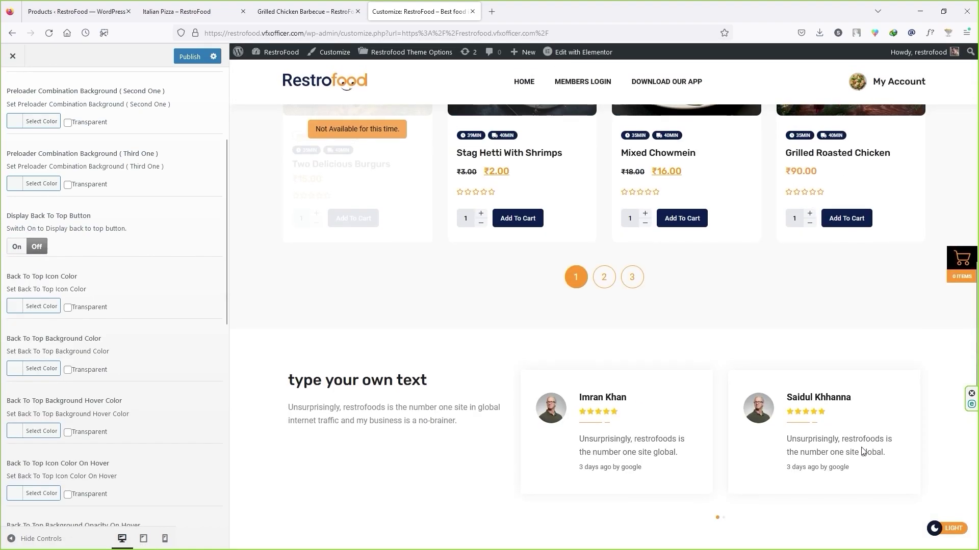
pyautogui.scroll(-6, 918, 478)
pyautogui.scroll(3, 939, 499)
pyautogui.scroll(4, 946, 505)
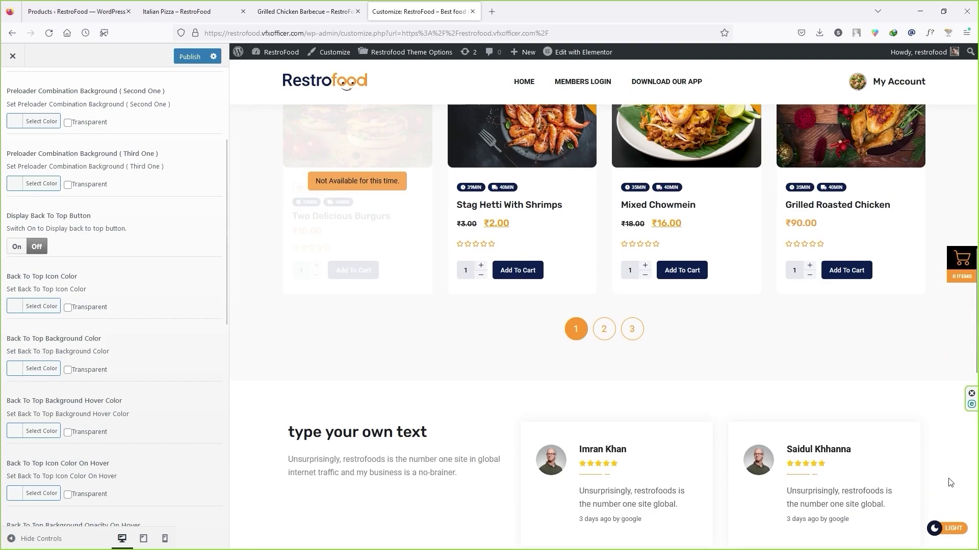
pyautogui.scroll(-2, 951, 489)
pyautogui.click(17, 246)
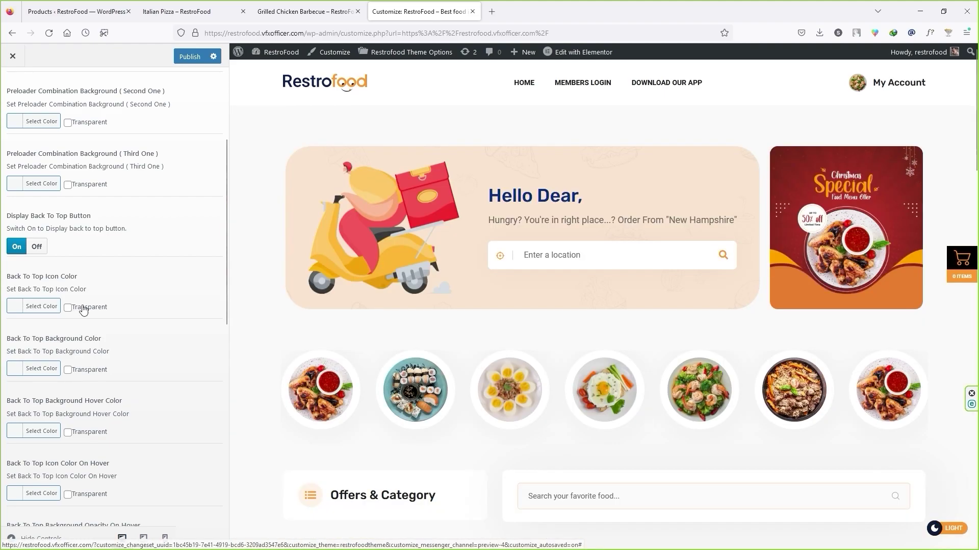
pyautogui.scroll(-4, 97, 308)
pyautogui.scroll(-5, 84, 311)
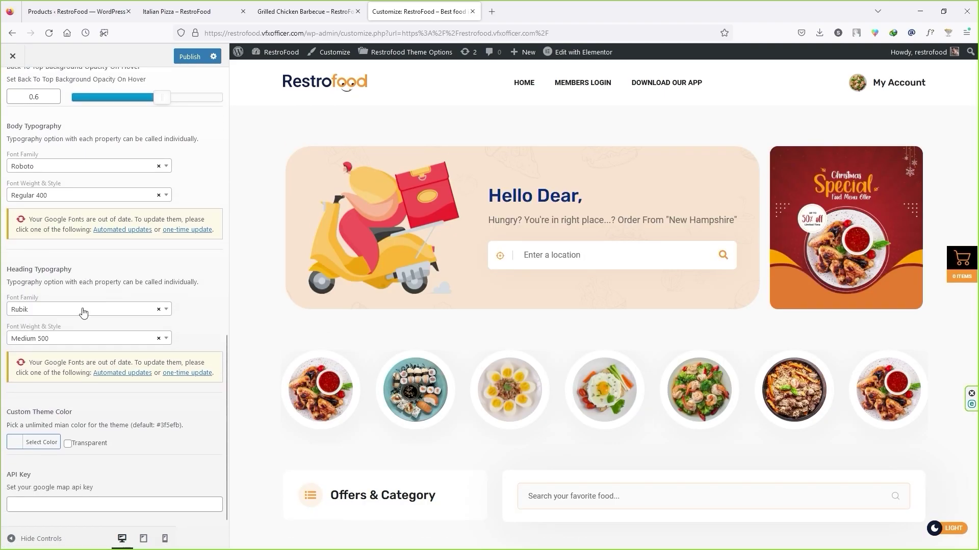
pyautogui.scroll(10, 83, 311)
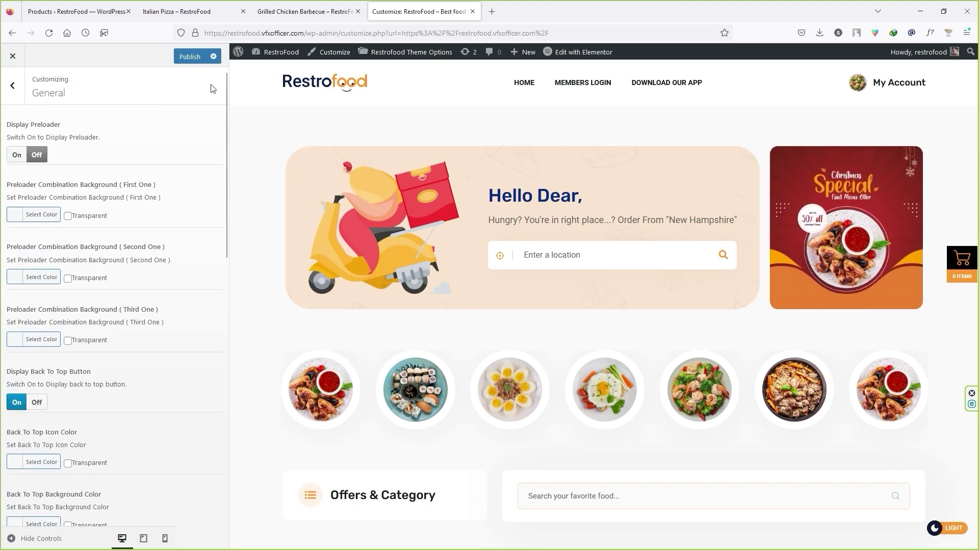
pyautogui.click(192, 57)
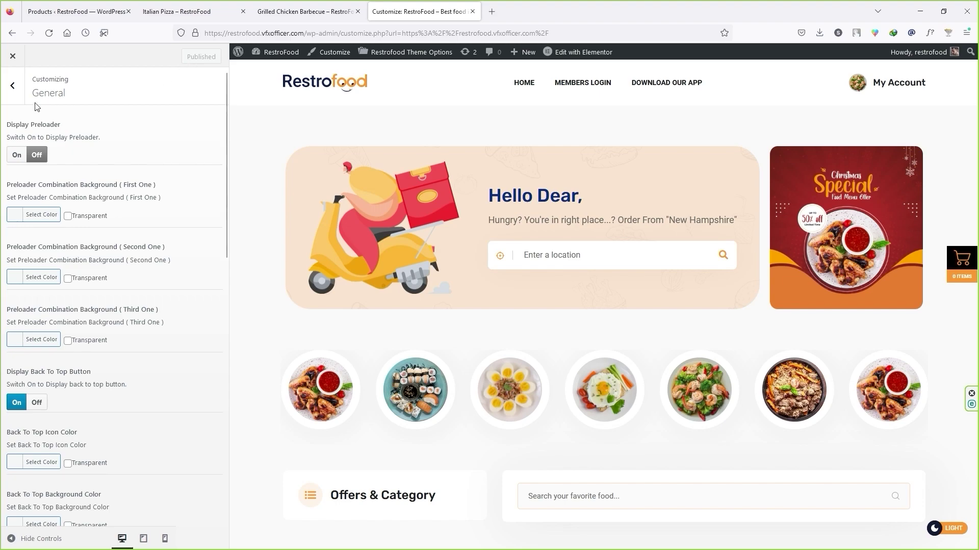
# Navigate the Customizer to the Header > Header Nav bar settings.
pyautogui.click(13, 91)
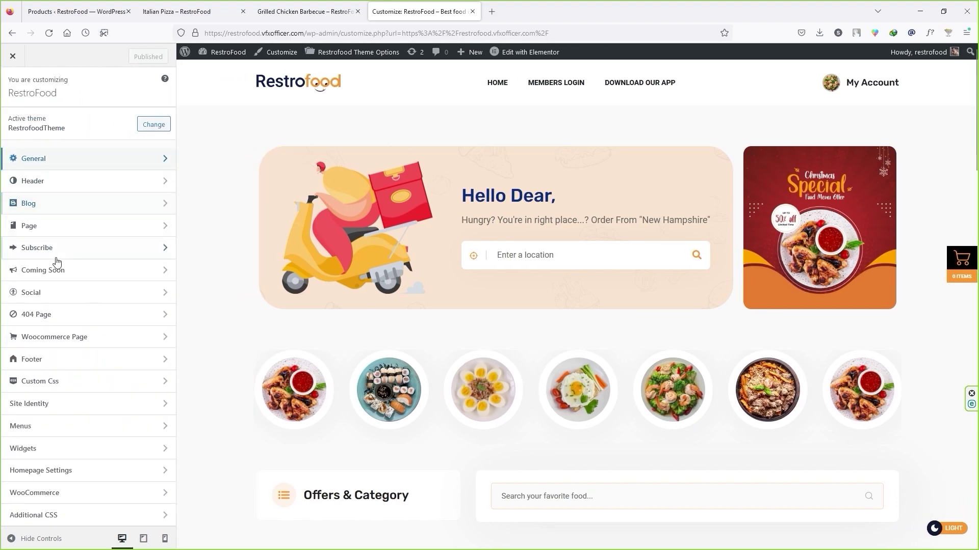
pyautogui.click(25, 232)
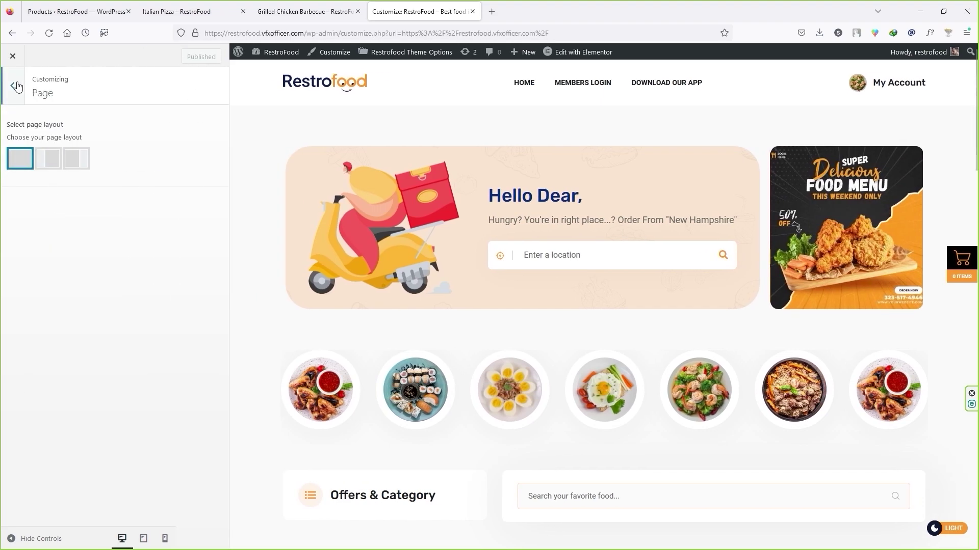
pyautogui.click(17, 87)
pyautogui.click(48, 187)
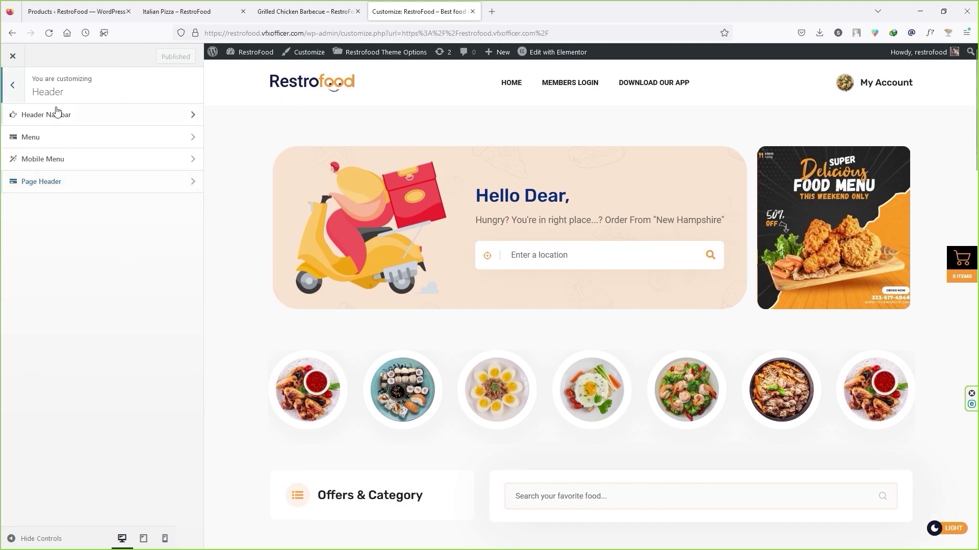
pyautogui.click(67, 117)
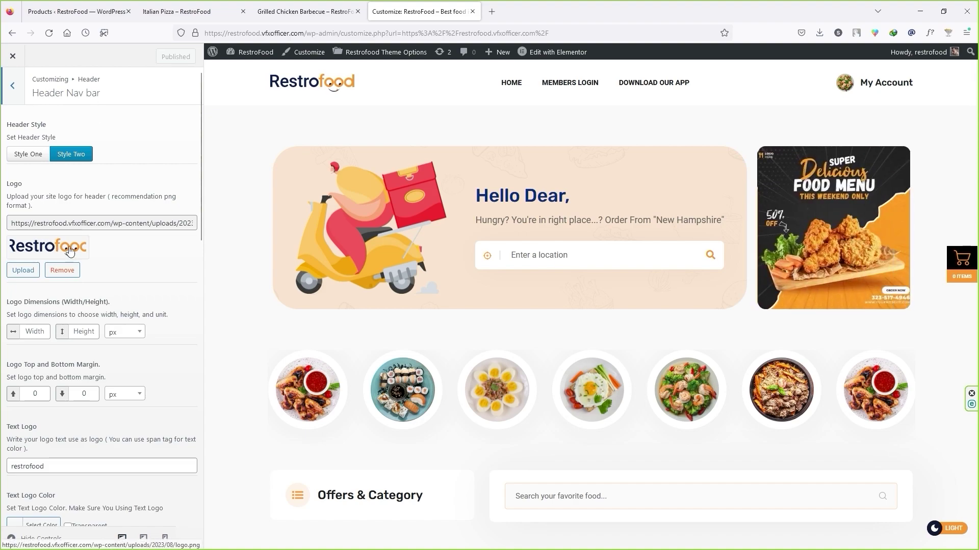
# Replace the header logo with the Natykid image from the Media Library and publish.
pyautogui.click(22, 272)
pyautogui.click(43, 95)
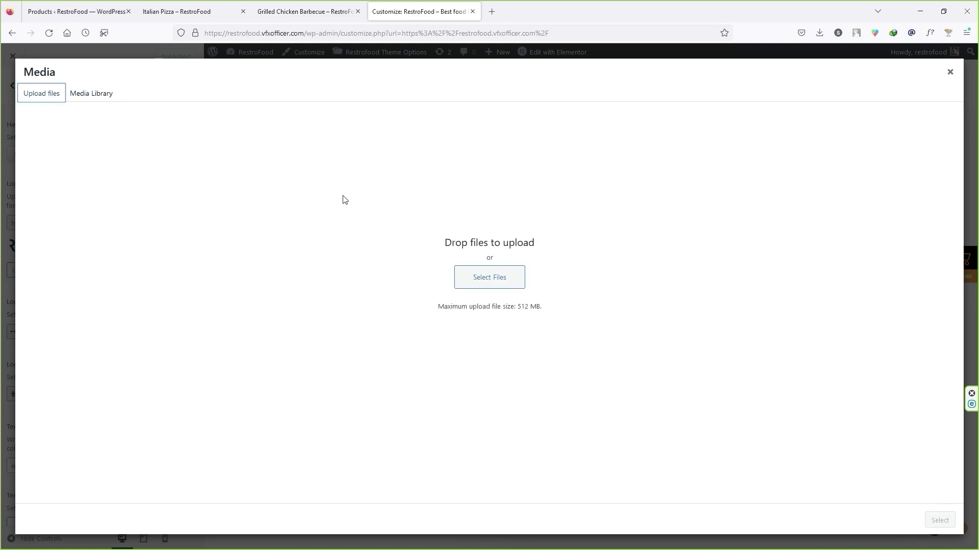
pyautogui.click(94, 94)
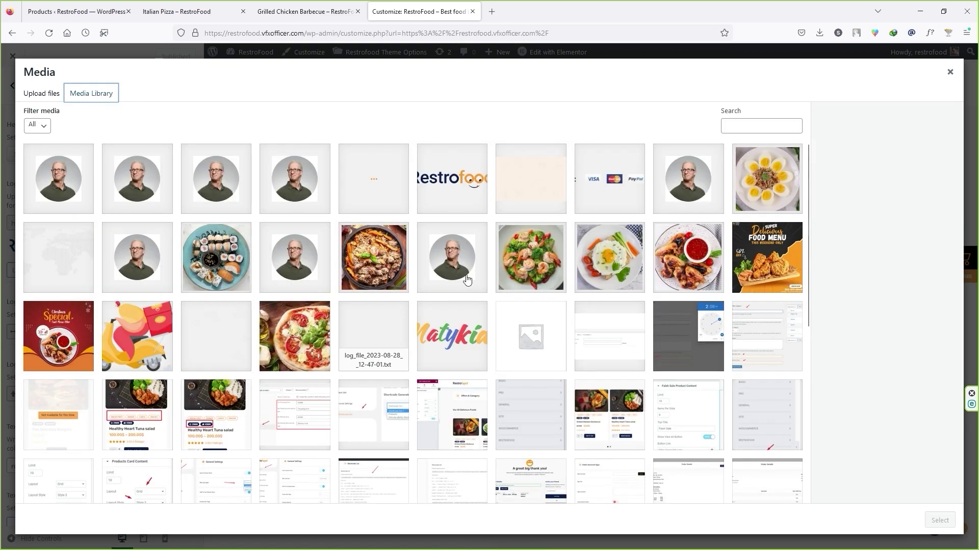
pyautogui.click(444, 337)
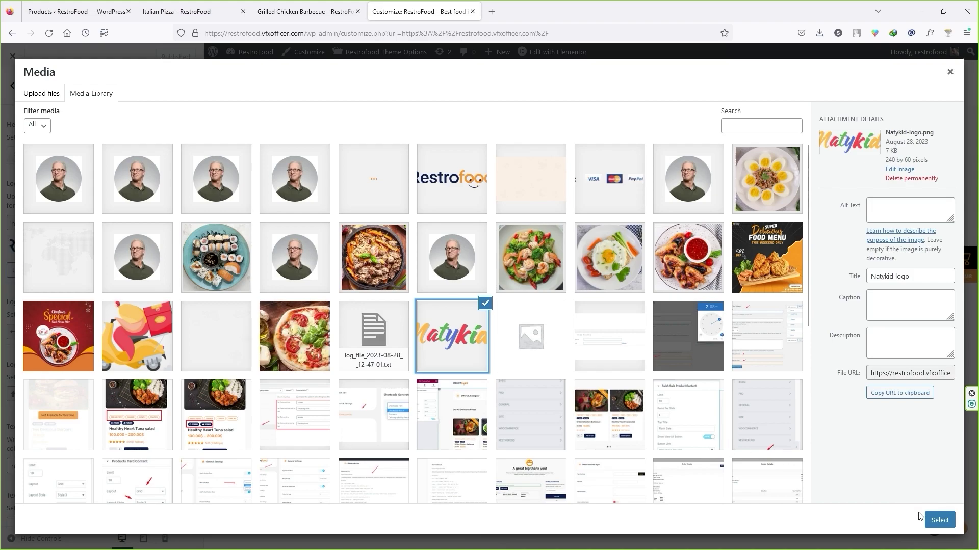
pyautogui.click(936, 528)
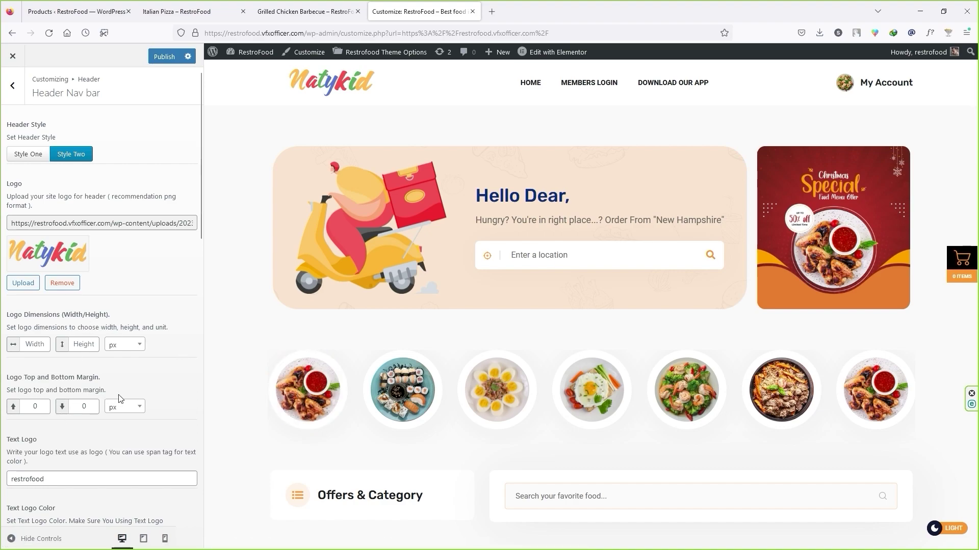
pyautogui.scroll(-3, 120, 399)
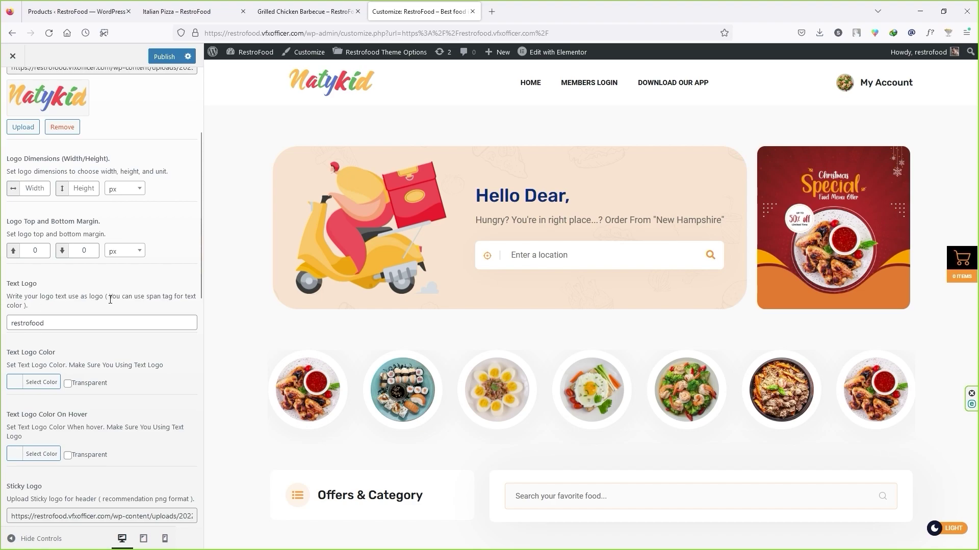
pyautogui.scroll(-12, 146, 367)
pyautogui.scroll(13, 148, 306)
pyautogui.click(164, 57)
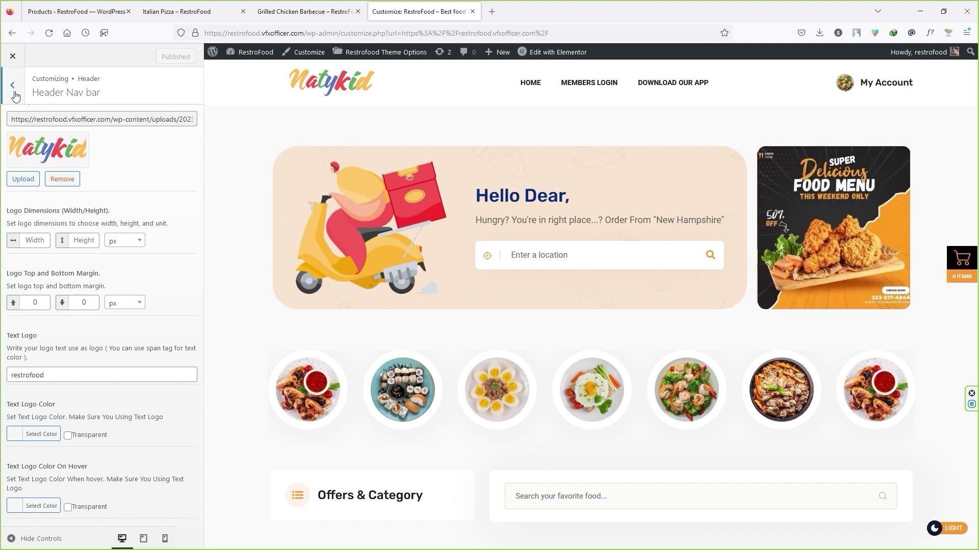
# Return to the Customizer root and preview the homepage at tablet, mobile, then desktop widths.
pyautogui.click(14, 87)
pyautogui.click(13, 86)
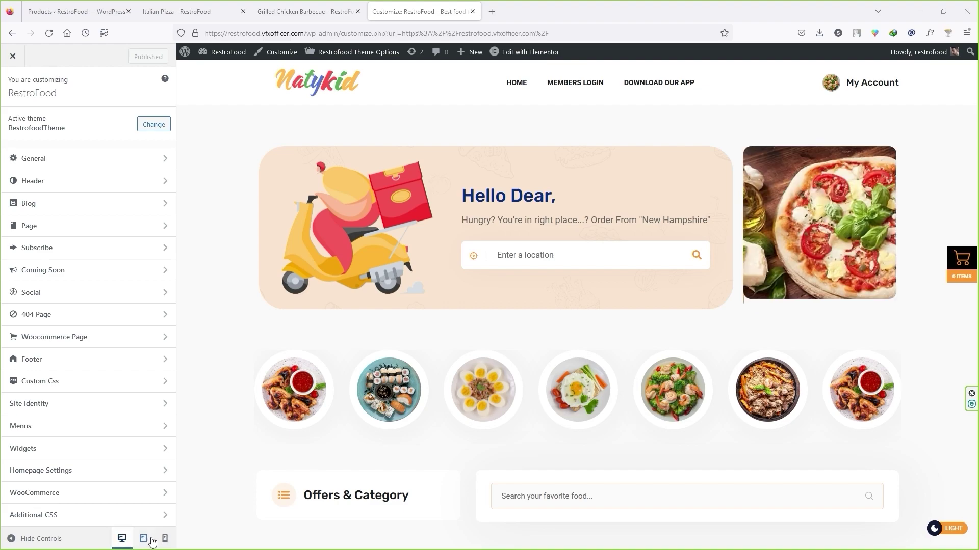
pyautogui.click(143, 539)
pyautogui.click(168, 543)
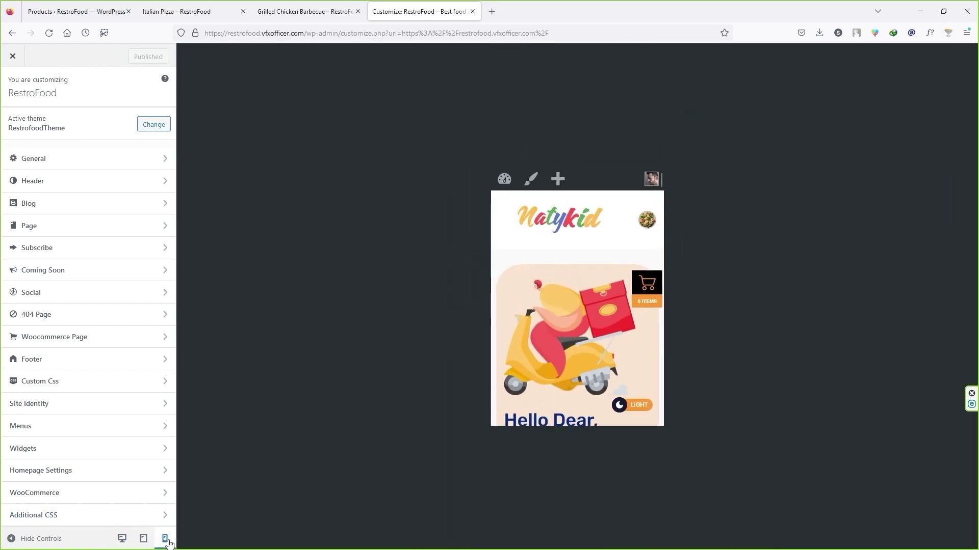
pyautogui.click(122, 539)
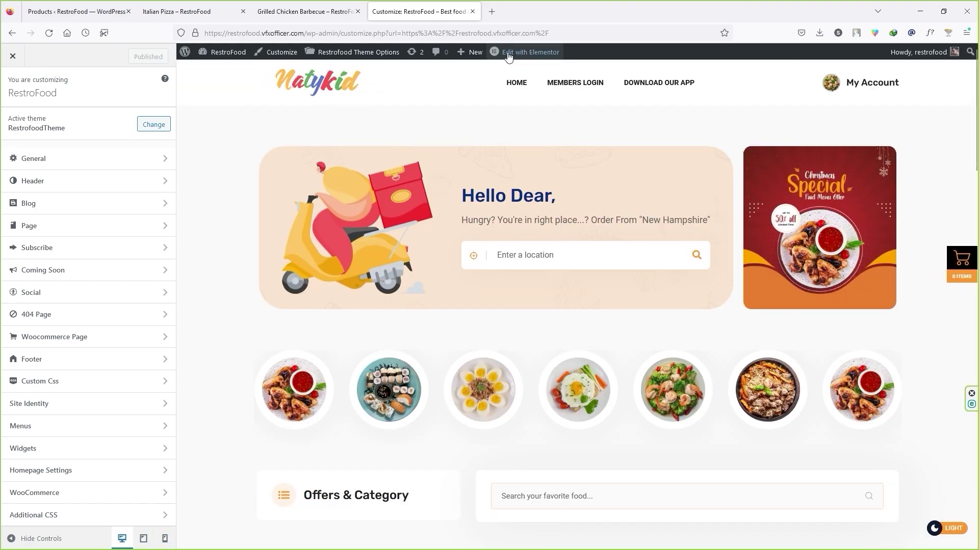
pyautogui.moveTo(533, 55)
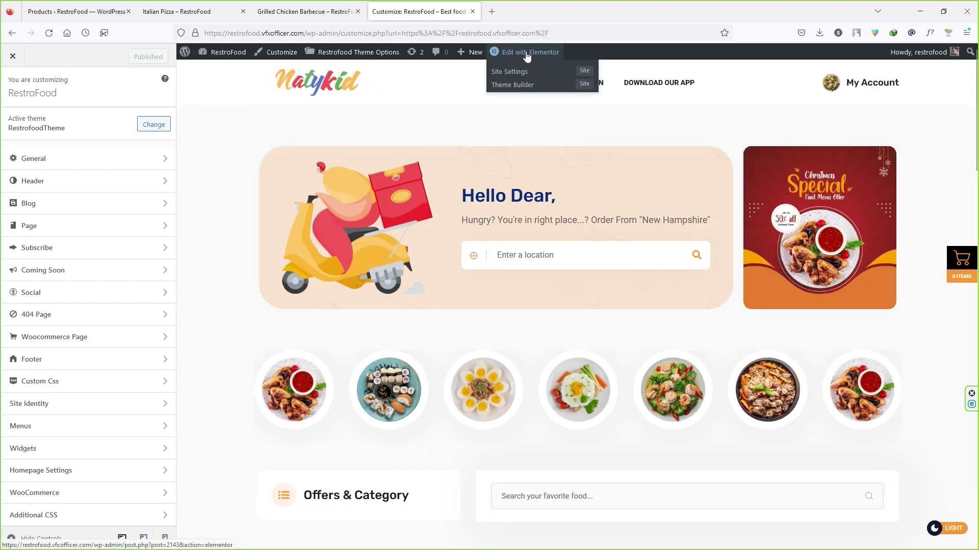
# Open New Home in Elementor, check it in tablet and mobile responsive views, then return to desktop.
pyautogui.click(525, 57)
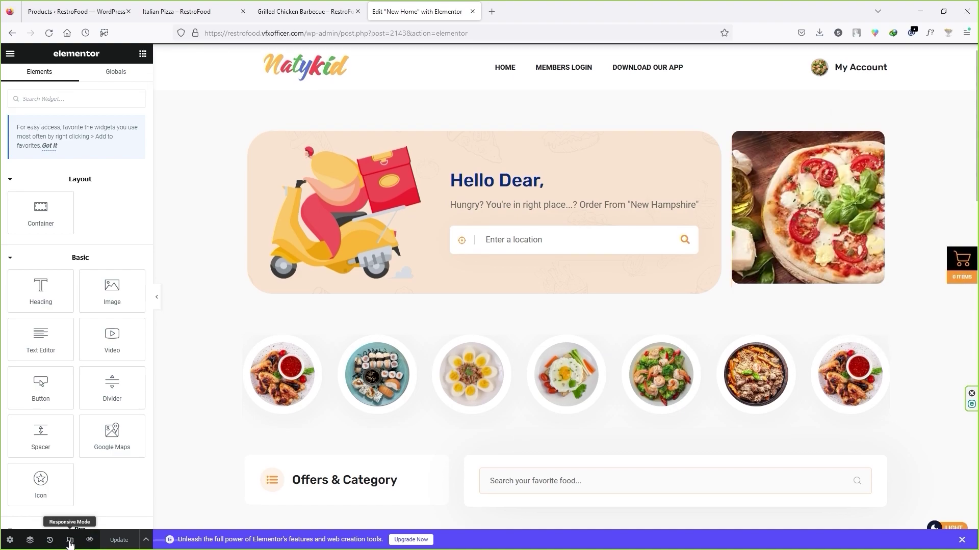
pyautogui.click(70, 541)
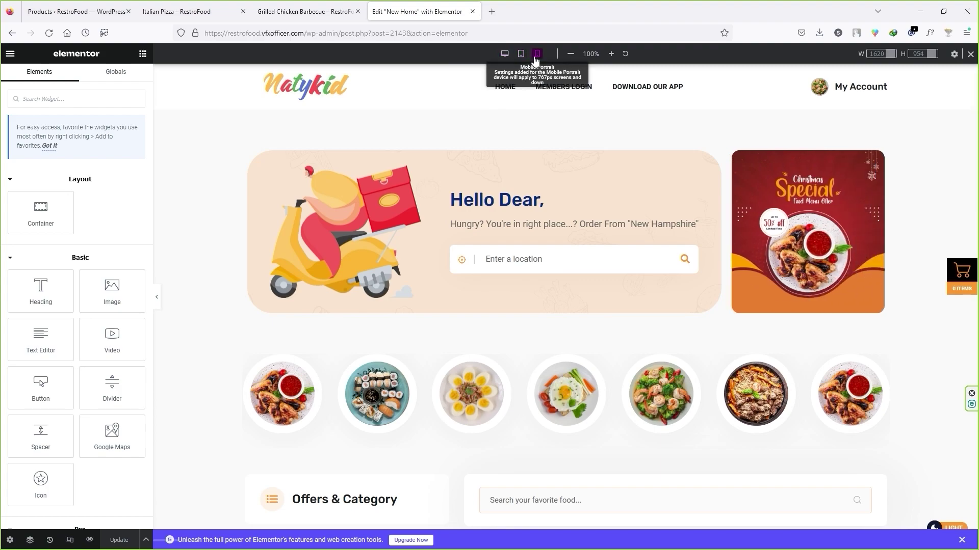
pyautogui.click(537, 56)
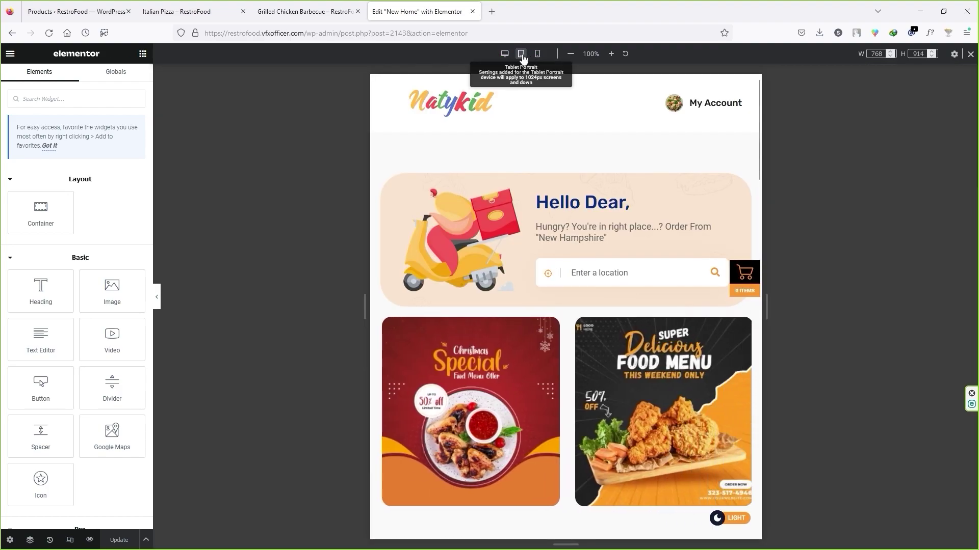
pyautogui.click(539, 59)
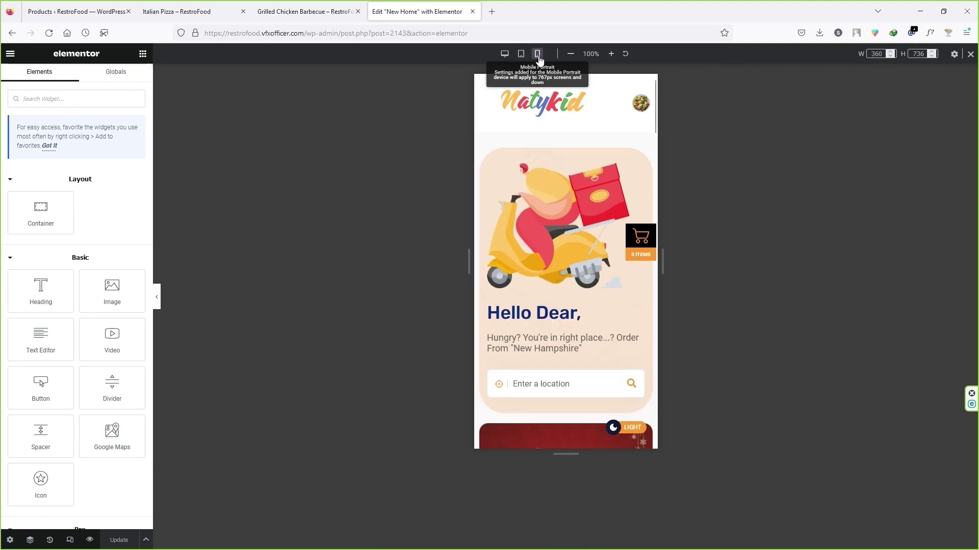
pyautogui.scroll(-5, 560, 237)
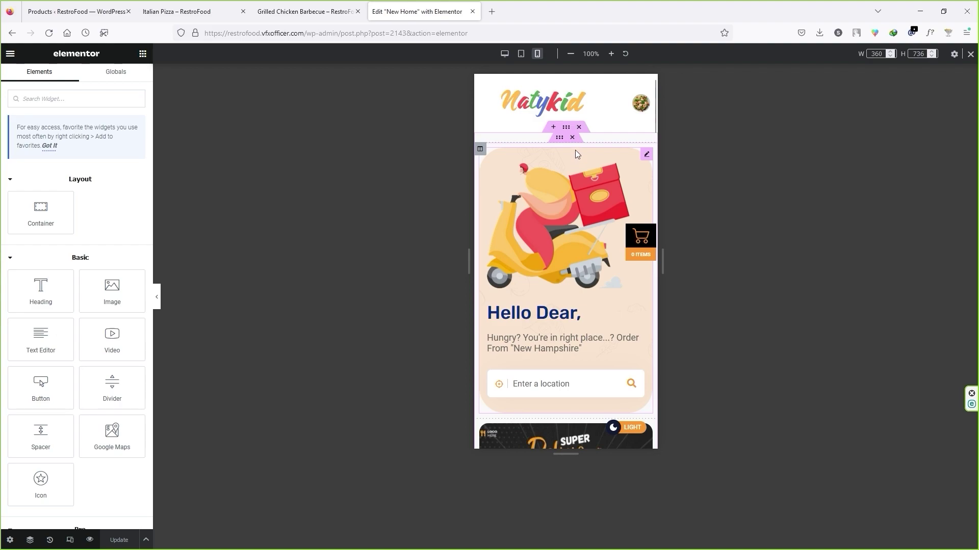
pyautogui.scroll(-15, 570, 194)
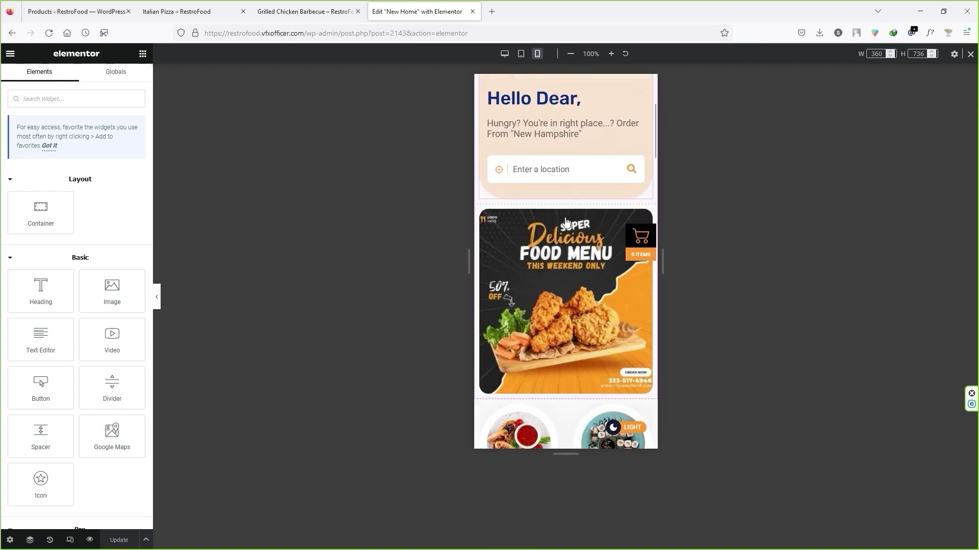
pyautogui.click(505, 53)
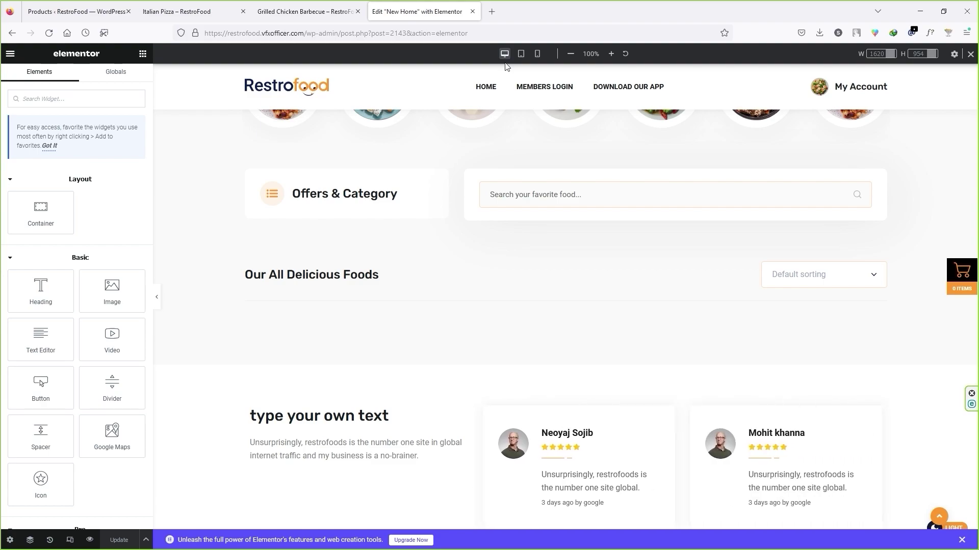
pyautogui.scroll(5, 289, 176)
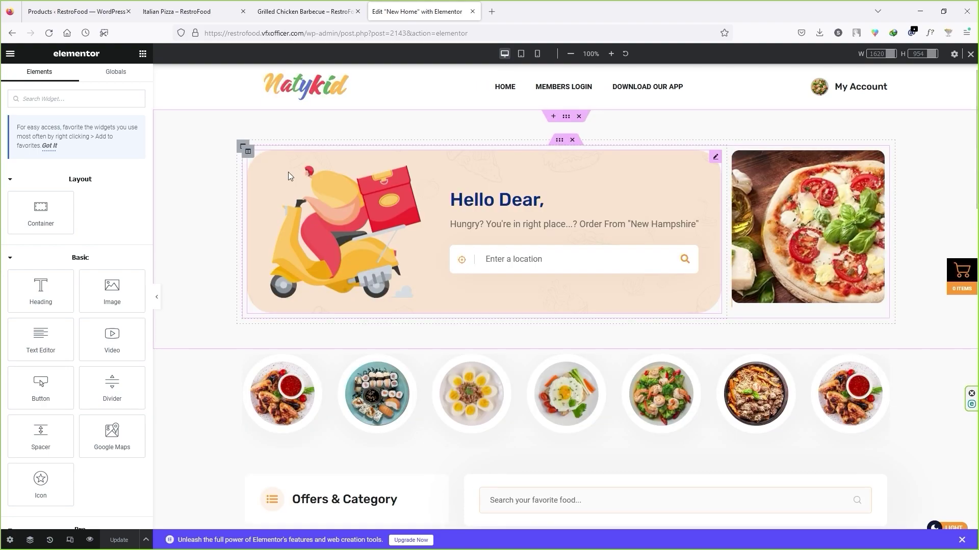
pyautogui.click(10, 53)
# Exit Elementor back to the WordPress dashboard.
pyautogui.click(38, 249)
pyautogui.moveTo(44, 103)
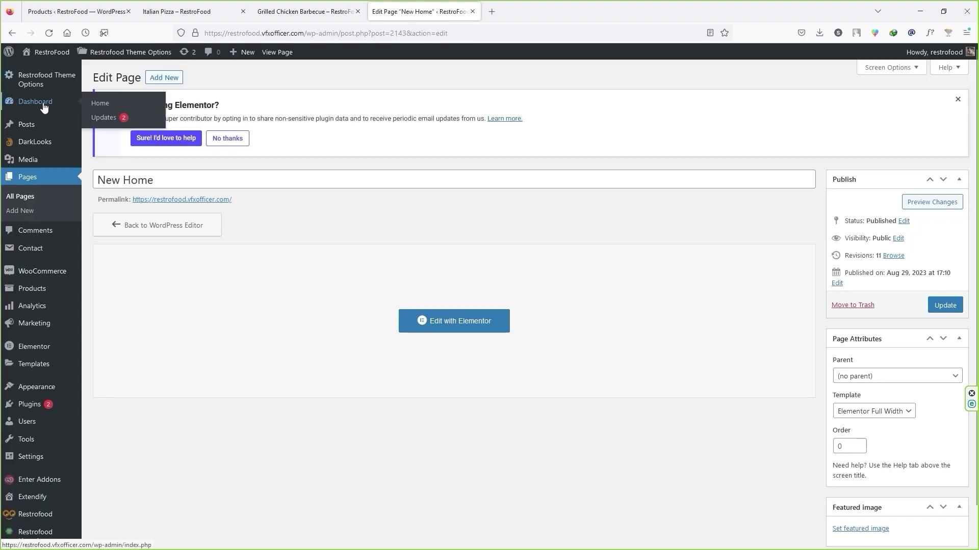
pyautogui.click(44, 104)
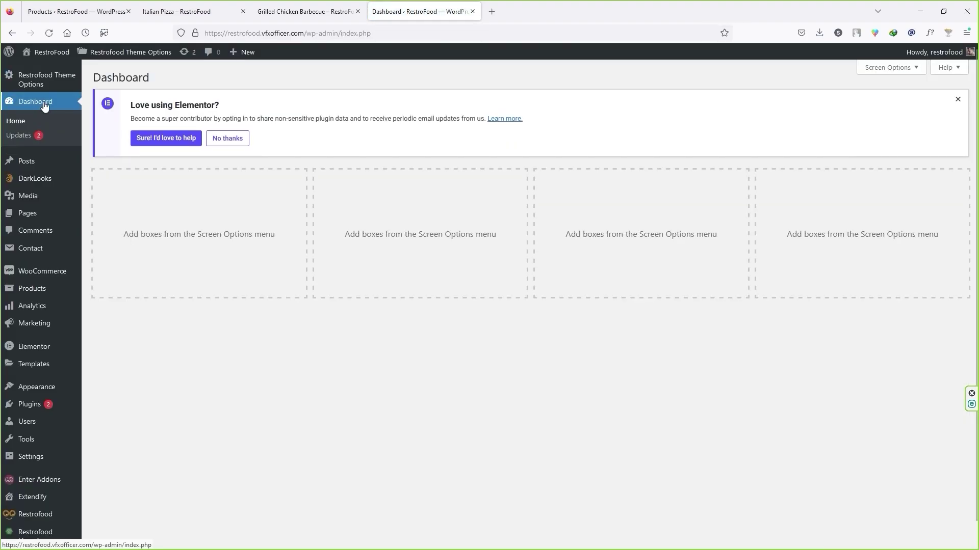
# Verify the Natykid logo in Restrofood Theme Options under Header Nav bar, then return to the dashboard.
pyautogui.moveTo(45, 83)
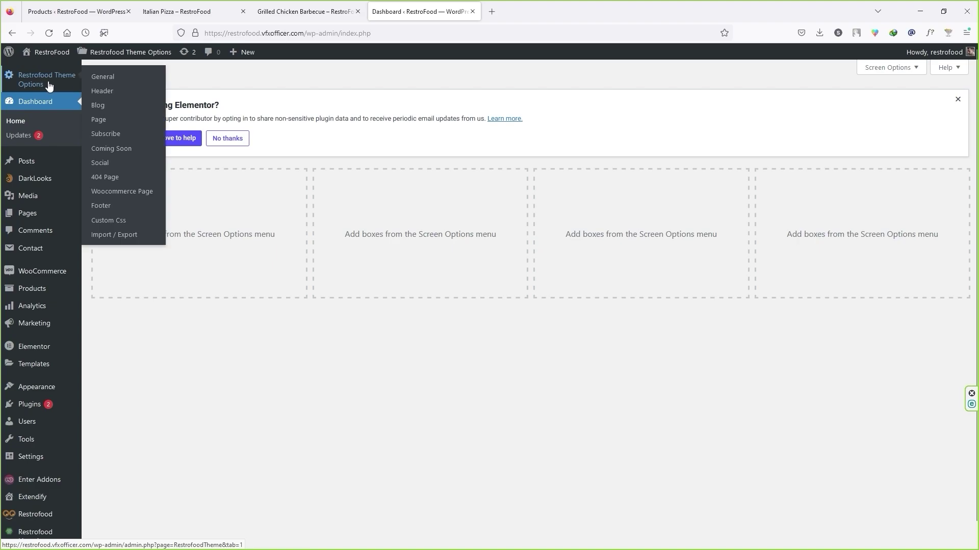
pyautogui.click(49, 82)
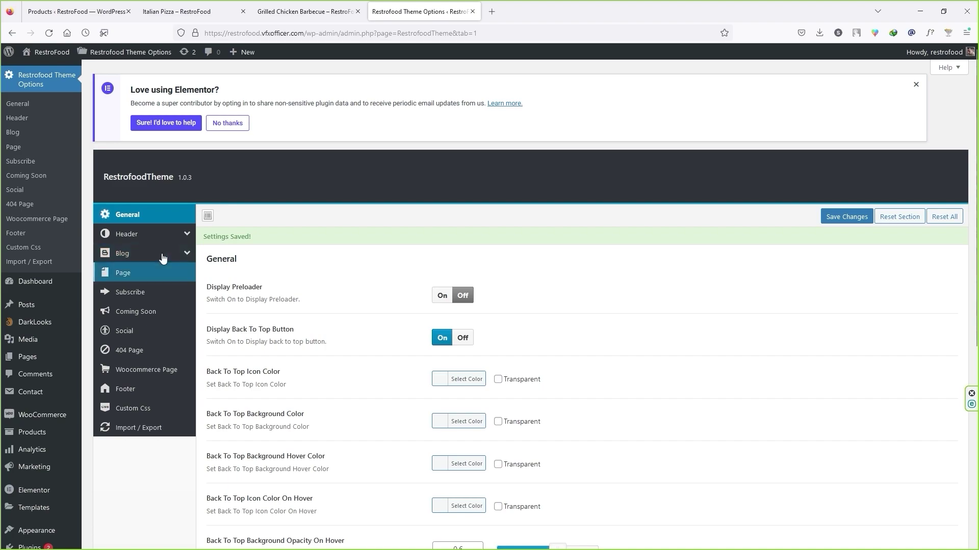
pyautogui.scroll(-1, 155, 306)
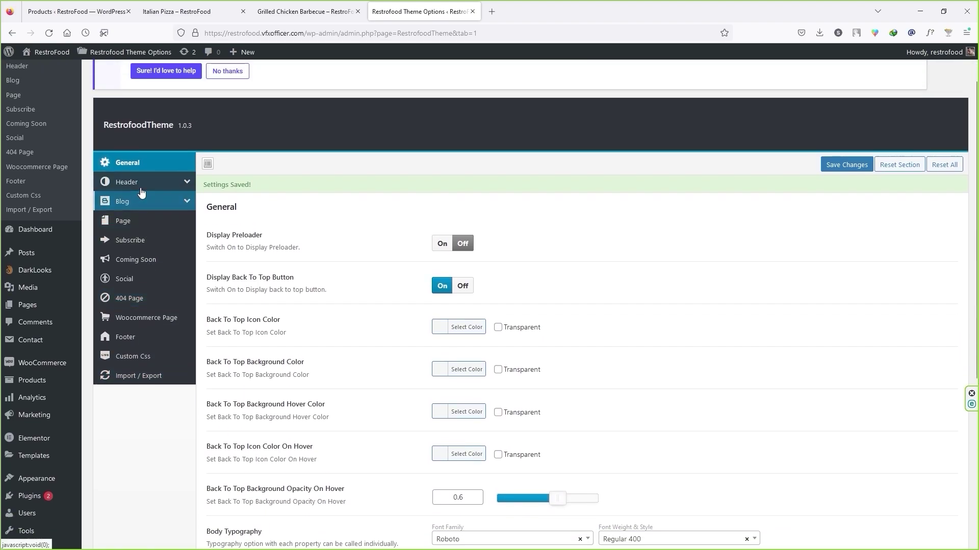
pyautogui.click(133, 182)
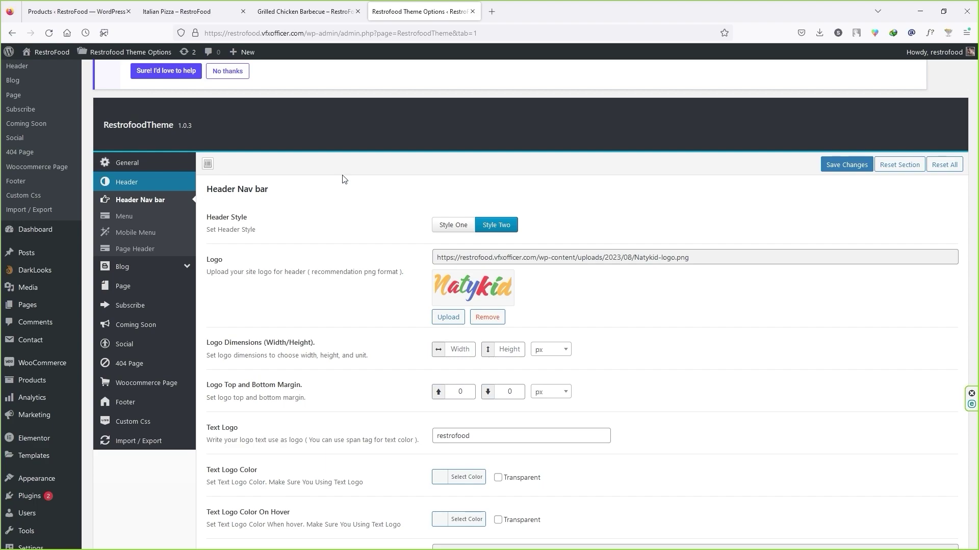
pyautogui.scroll(2, 343, 179)
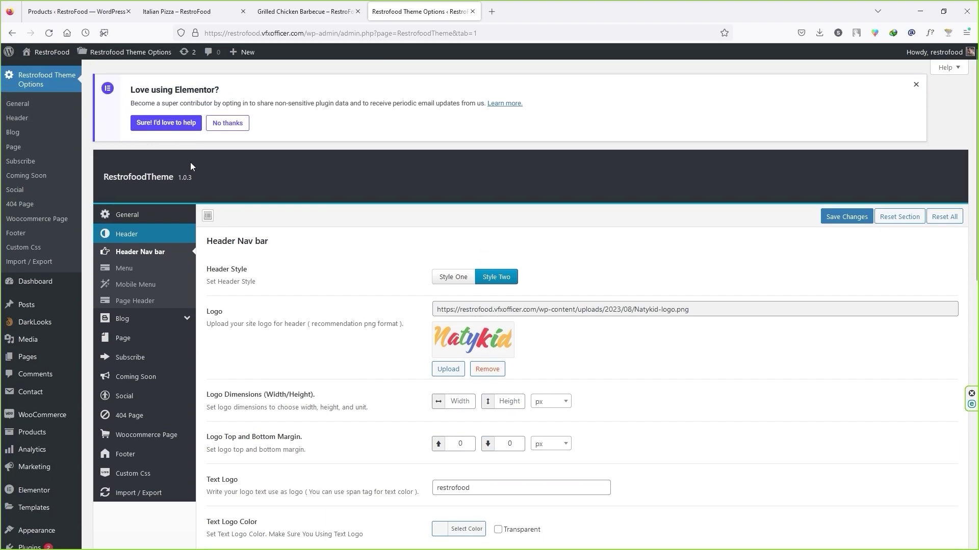
pyautogui.click(40, 287)
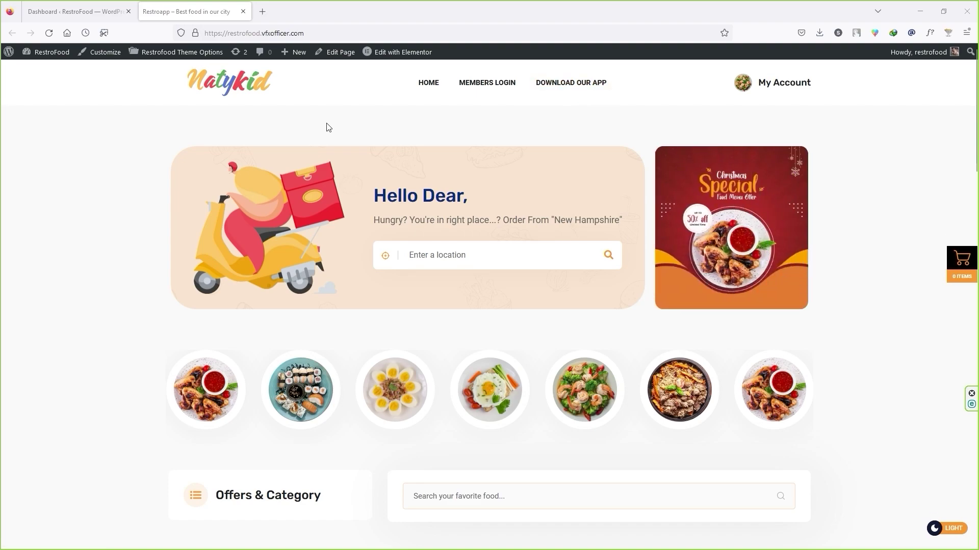
# Search for WappPress under Plugins > Add New, then install and activate it.
pyautogui.click(51, 10)
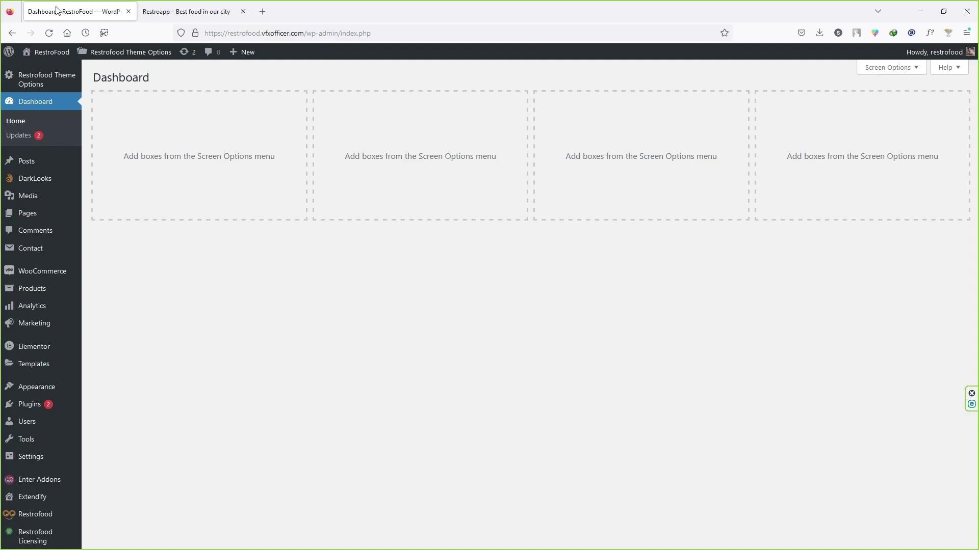
pyautogui.moveTo(31, 407)
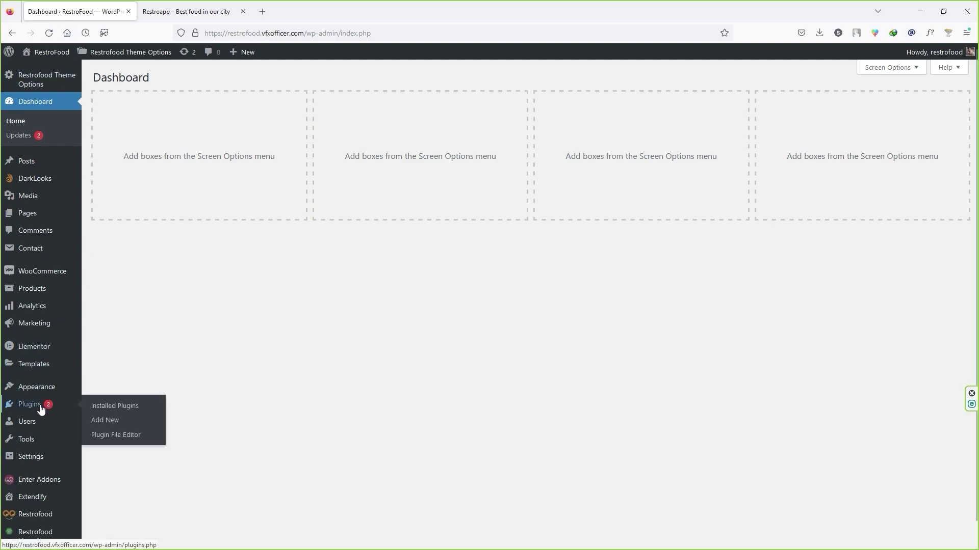
pyautogui.click(93, 423)
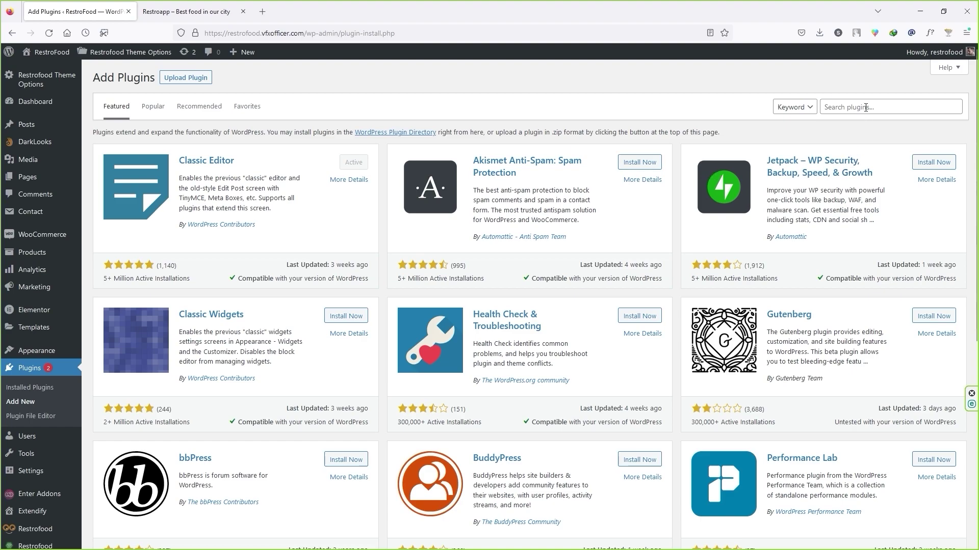
pyautogui.click(865, 107)
pyautogui.write('WappPress')
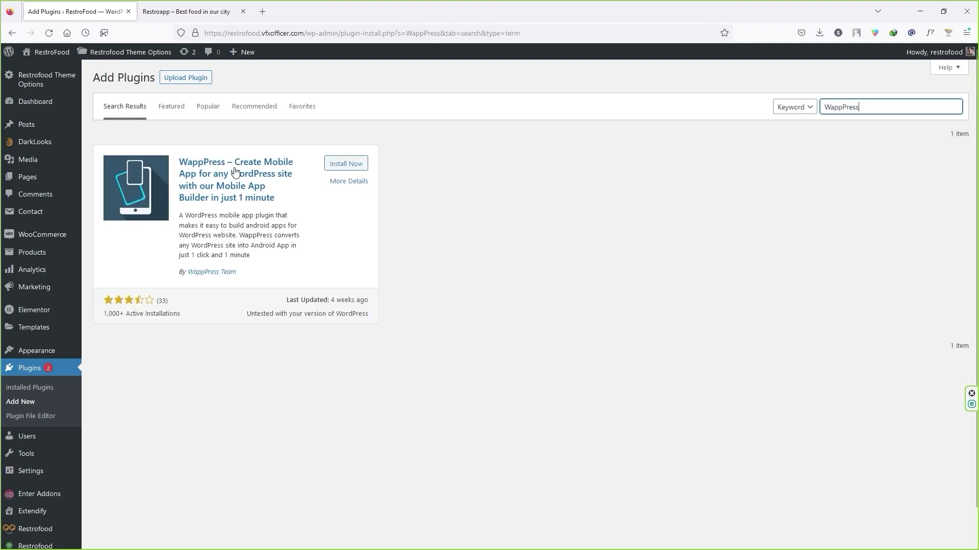
pyautogui.click(344, 164)
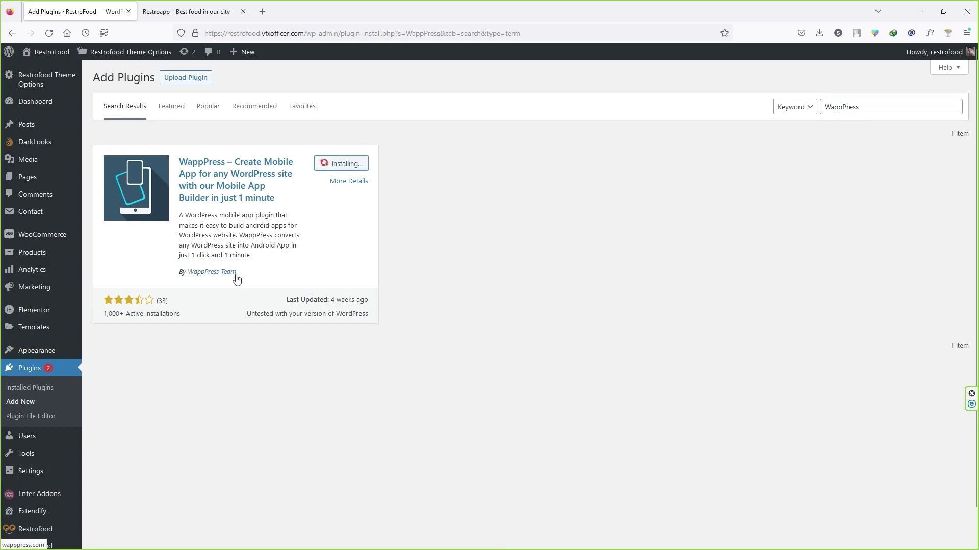
pyautogui.click(343, 164)
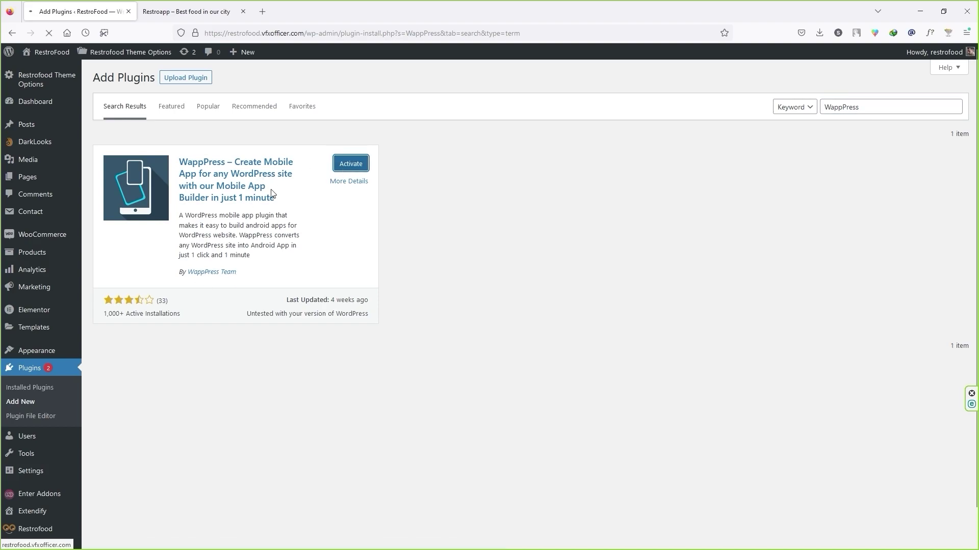
pyautogui.moveTo(30, 499)
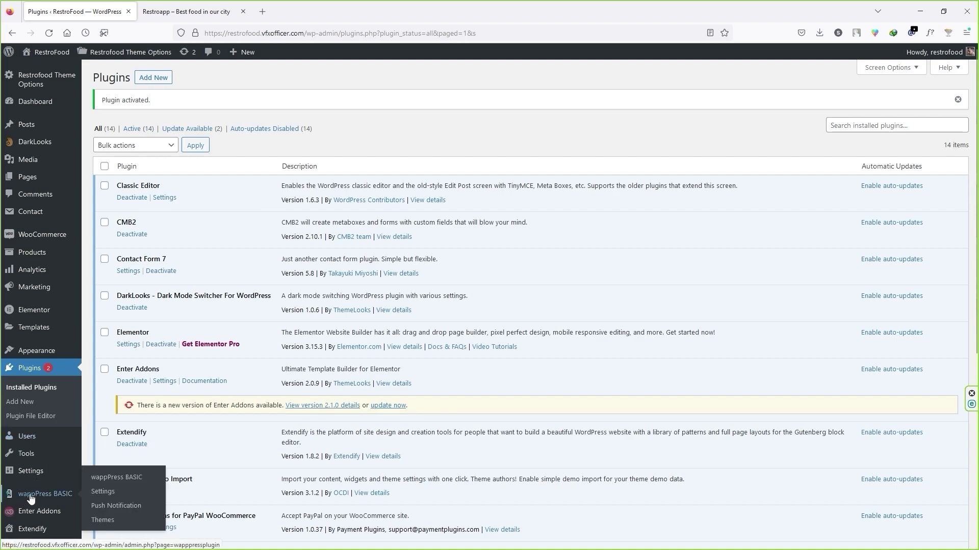
# In wappPress Settings, review the Restroapp app name and desktop theme panels, then save changes.
pyautogui.click(108, 493)
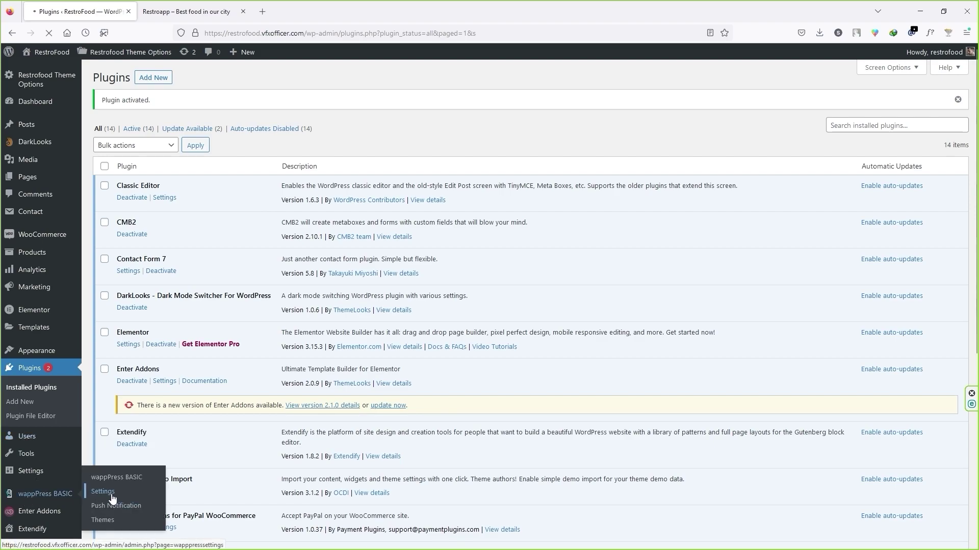
pyautogui.scroll(-2, 290, 340)
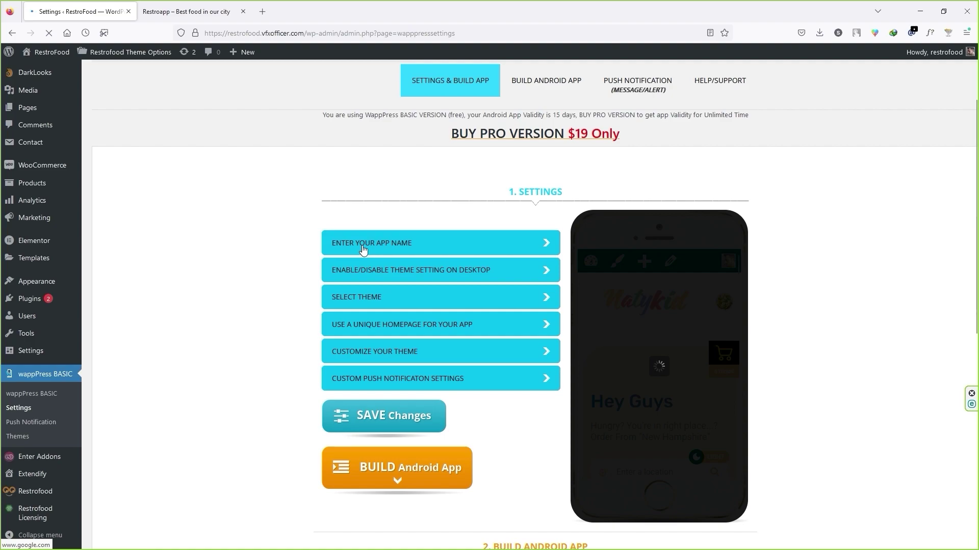
pyautogui.click(372, 249)
pyautogui.click(375, 274)
pyautogui.doubleClick(374, 274)
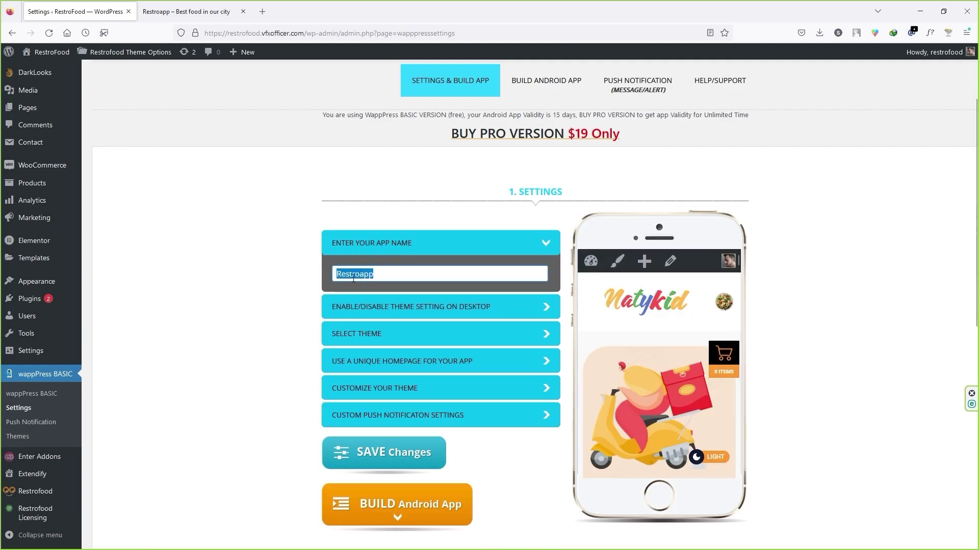
pyautogui.click(386, 288)
pyautogui.click(384, 271)
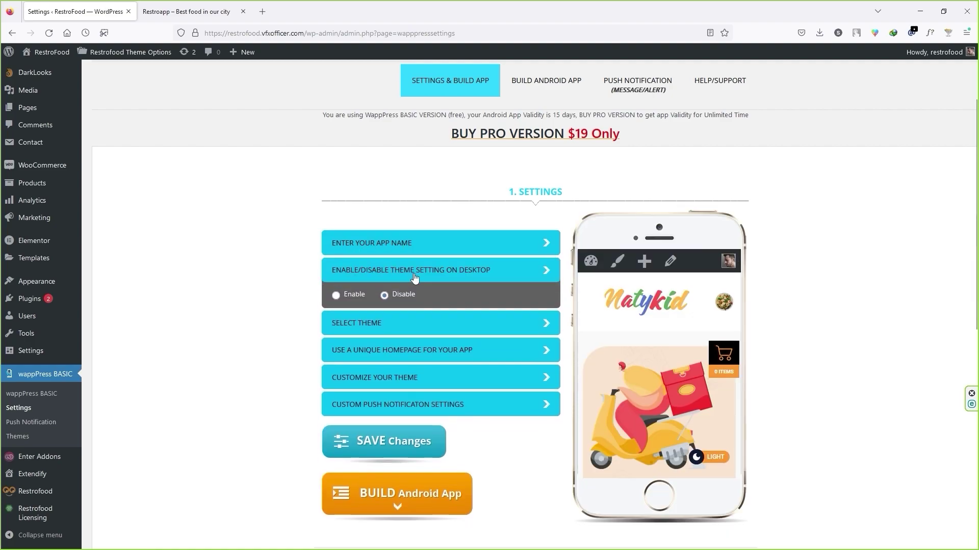
pyautogui.click(384, 271)
pyautogui.scroll(-2, 261, 339)
pyautogui.click(380, 320)
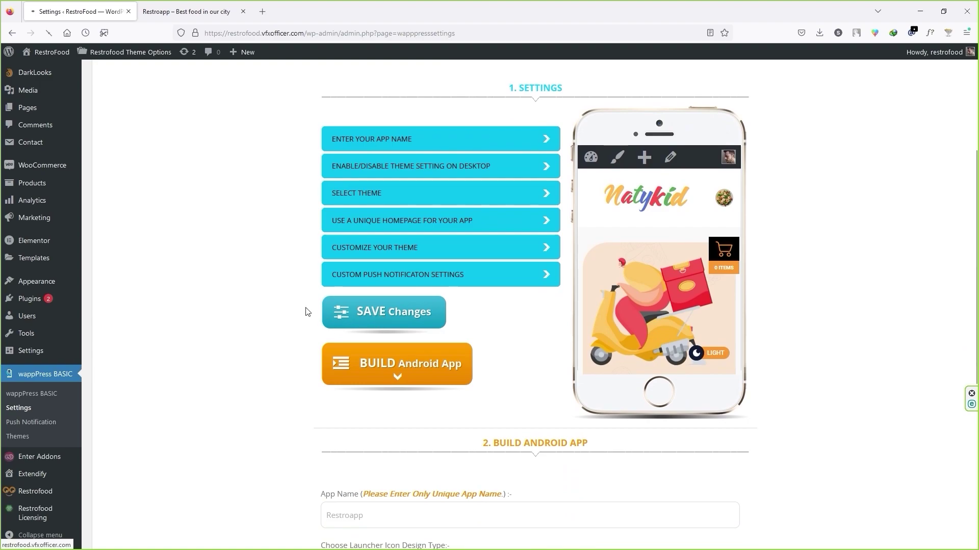
# Scroll to the Build Android App form and review its Restroapp name and launcher icon size notes.
pyautogui.scroll(-10, 306, 312)
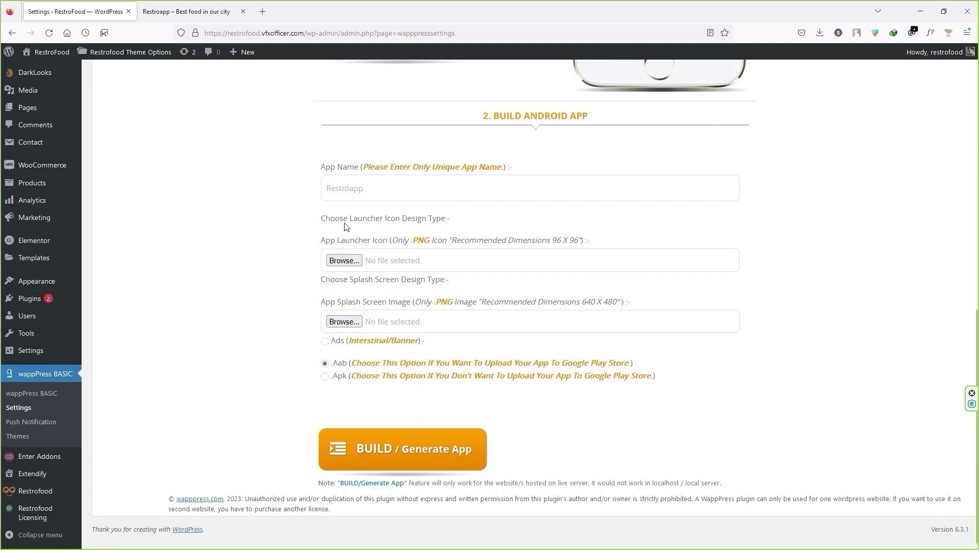
pyautogui.click(378, 188)
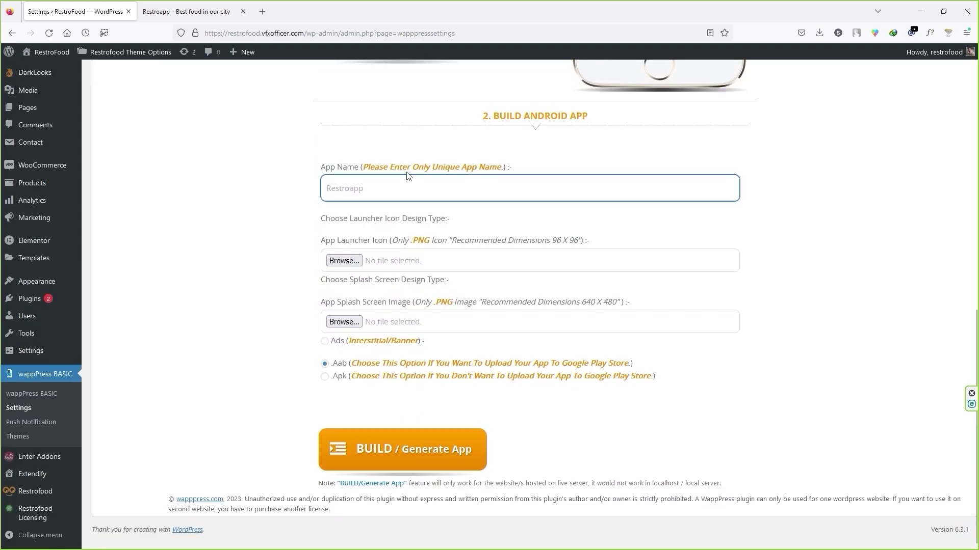
pyautogui.click(292, 201)
pyautogui.moveTo(375, 190); pyautogui.dragTo(317, 188)
pyautogui.click(317, 189)
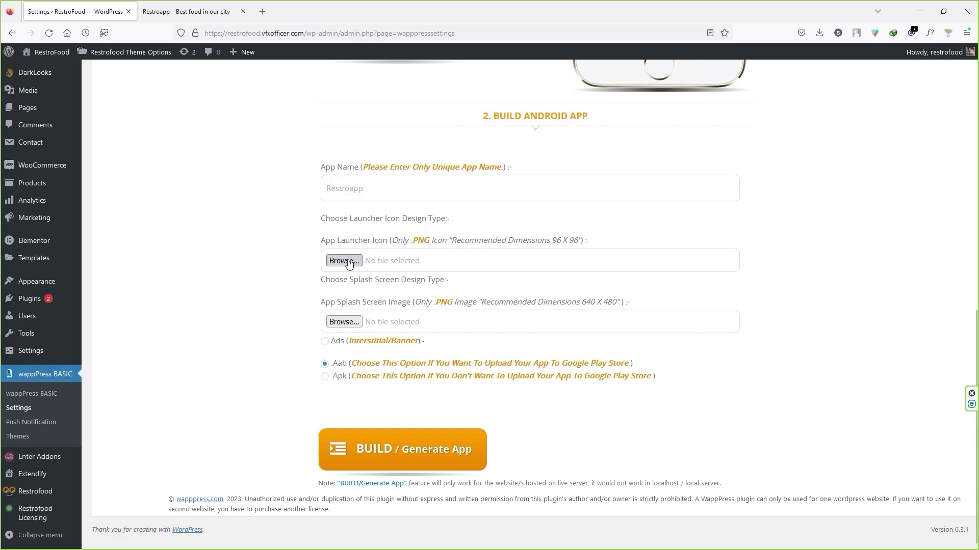
pyautogui.moveTo(400, 242); pyautogui.dragTo(437, 241)
pyautogui.click(461, 242)
pyautogui.moveTo(554, 241); pyautogui.dragTo(579, 241)
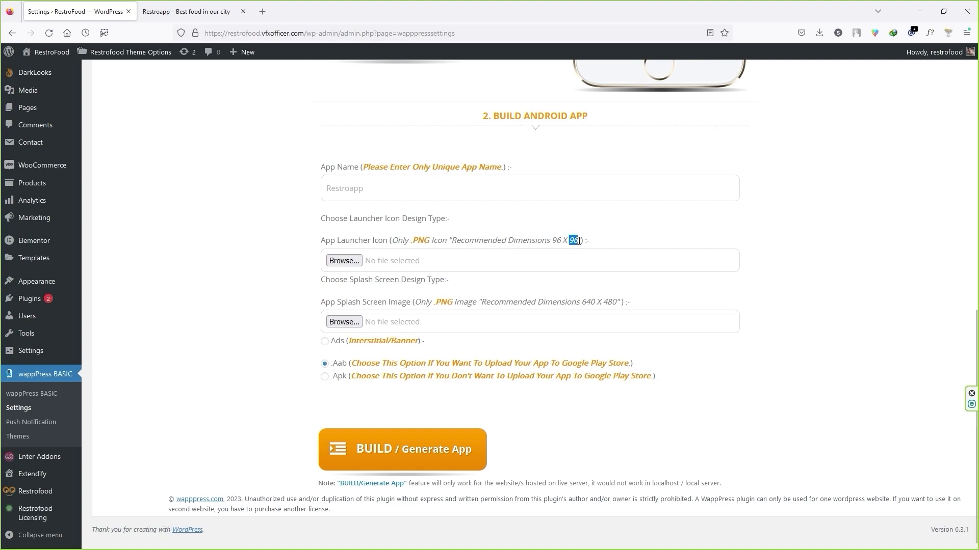
pyautogui.moveTo(478, 240); pyautogui.dragTo(549, 242)
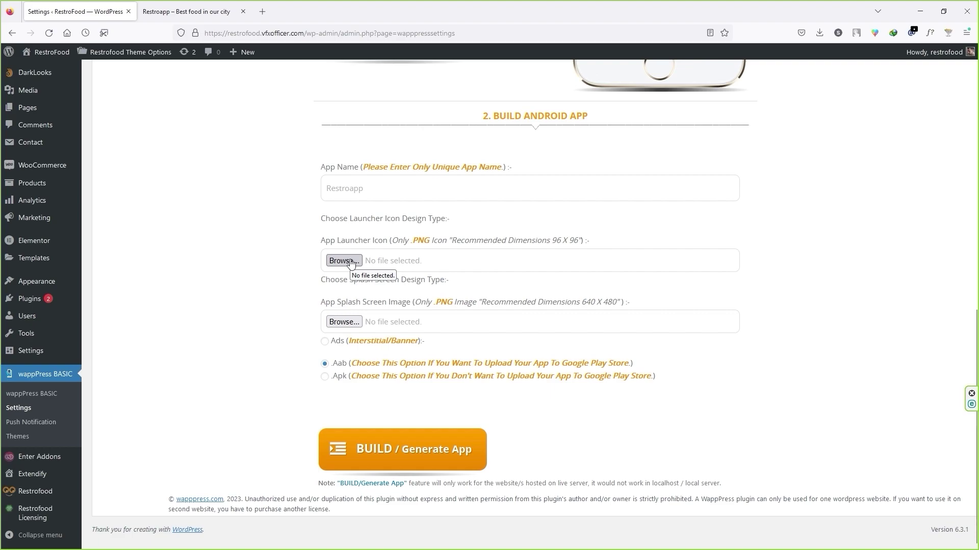
# Set Natykid Site Icon_1.png as the app launcher icon.
pyautogui.click(350, 262)
pyautogui.click(286, 324)
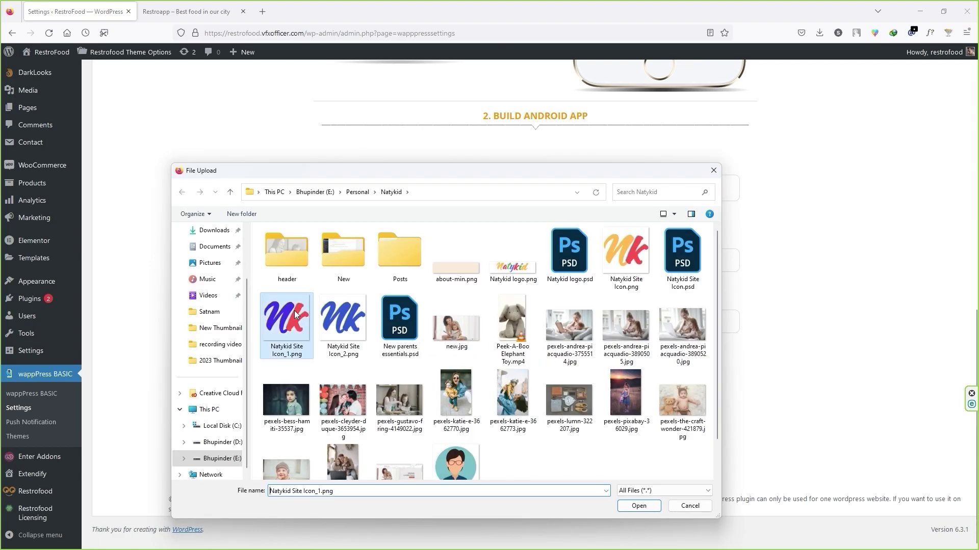
pyautogui.click(638, 507)
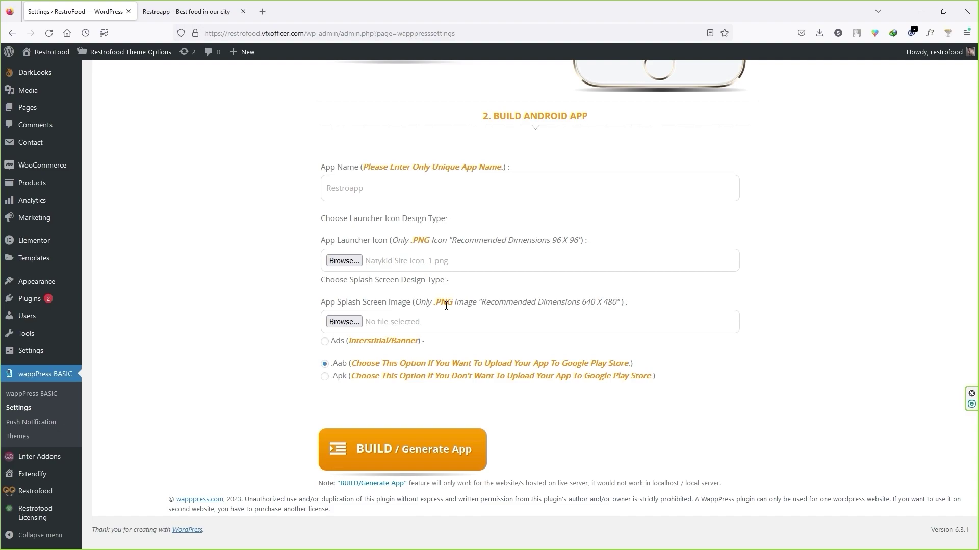
pyautogui.moveTo(586, 305); pyautogui.dragTo(619, 303)
pyautogui.click(634, 305)
# Leave ads disabled and choose .Apk as the build output.
pyautogui.click(324, 341)
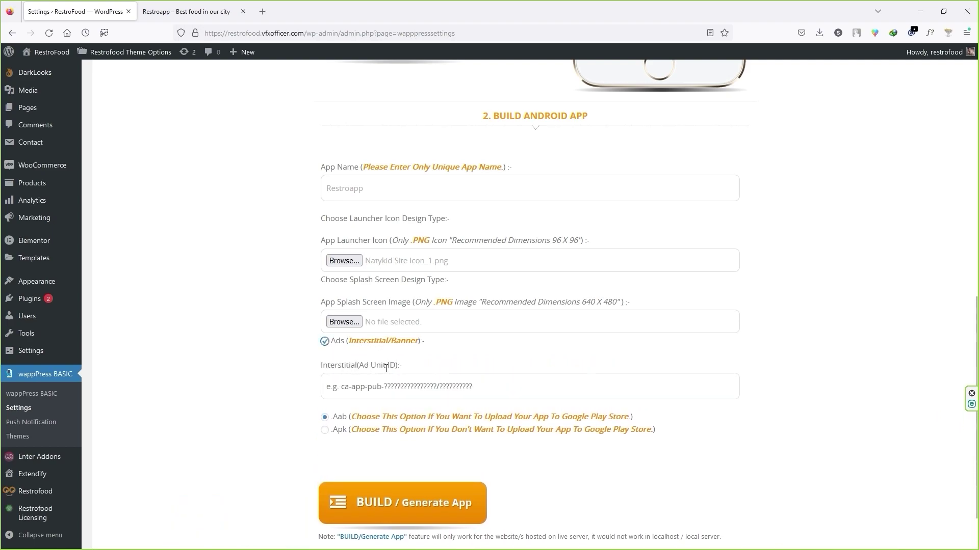
pyautogui.click(325, 341)
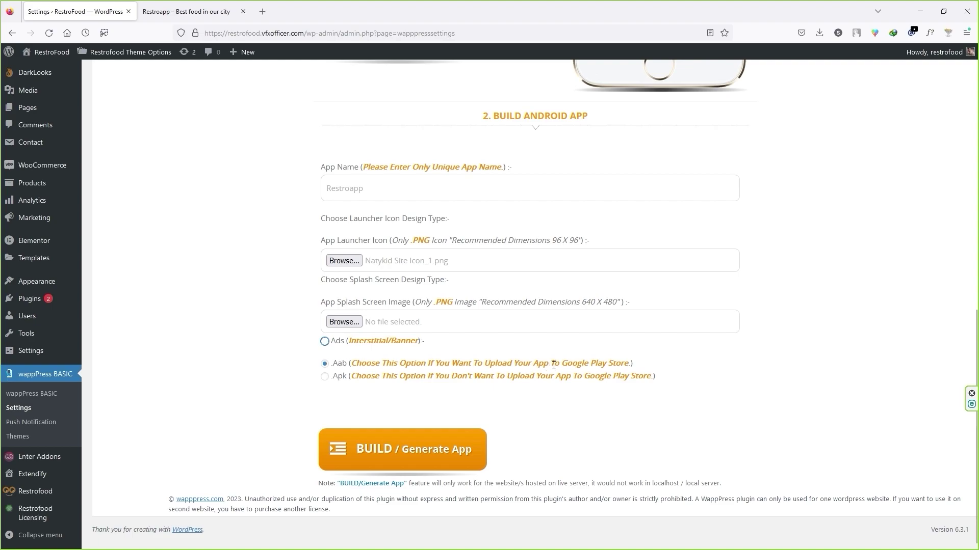
pyautogui.moveTo(559, 364); pyautogui.dragTo(626, 364)
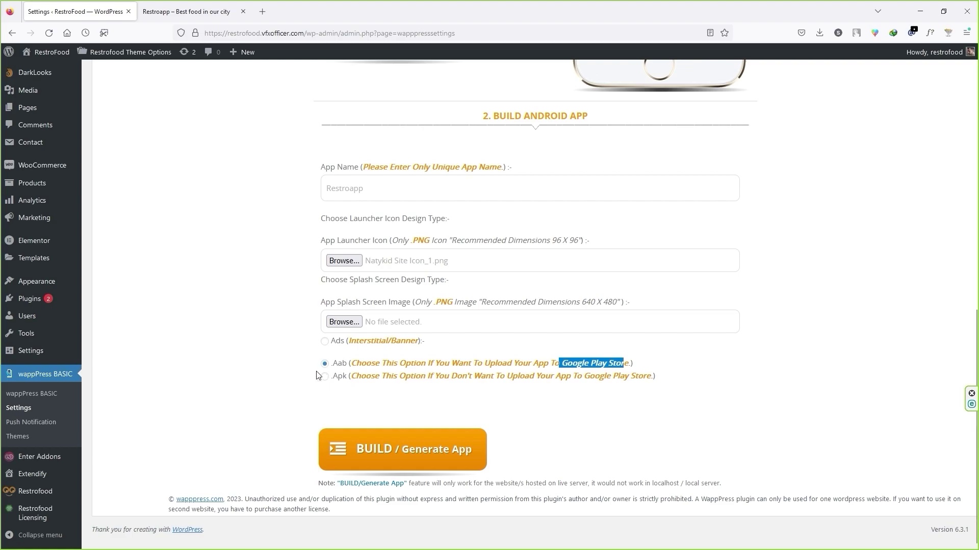
pyautogui.click(571, 389)
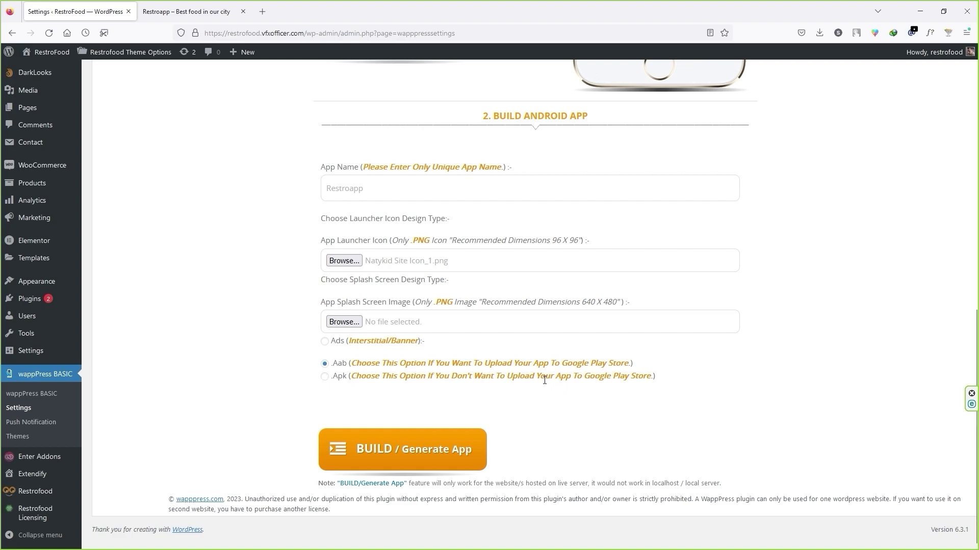
pyautogui.click(329, 379)
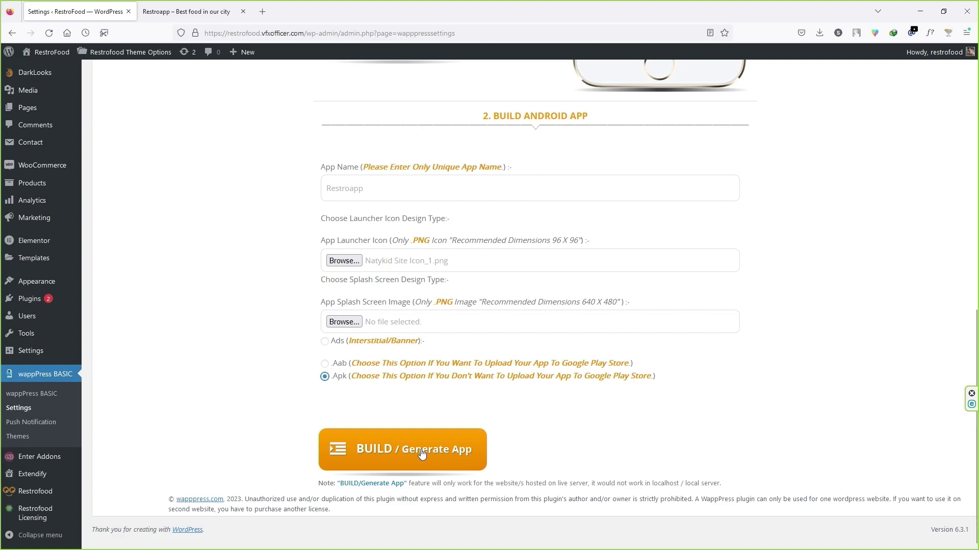
# Attempt the WappPress Restroapp build and dismiss the invalid-name or non-PNG image error.
pyautogui.click(421, 454)
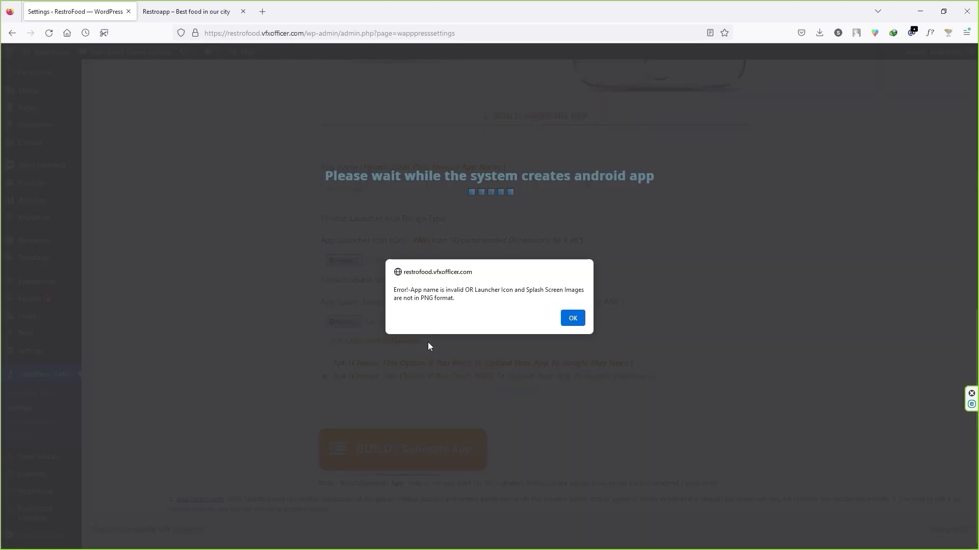
pyautogui.click(575, 319)
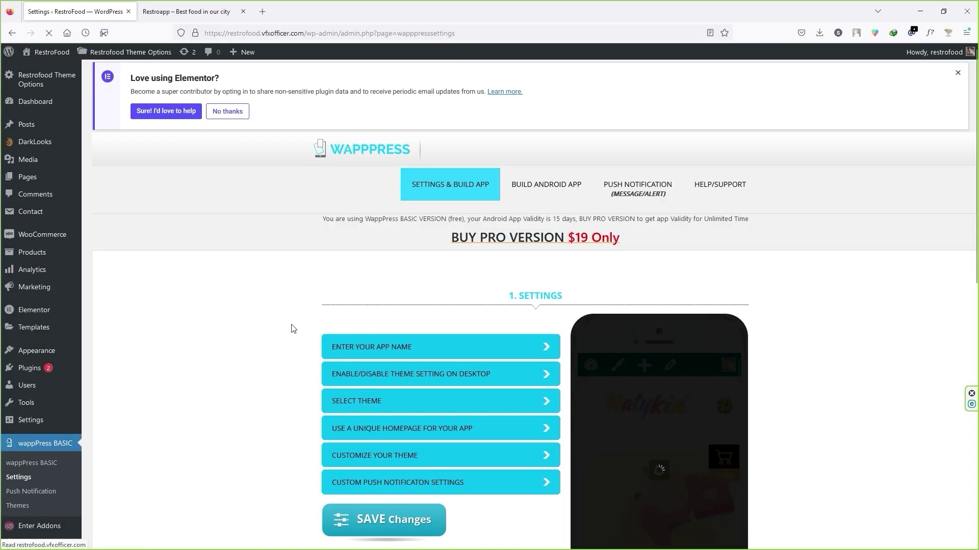
pyautogui.click(186, 12)
# Go to the tutorial channel on YouTube and search its videos for 'app'.
pyautogui.click(262, 11)
pyautogui.write('youtube.com/')
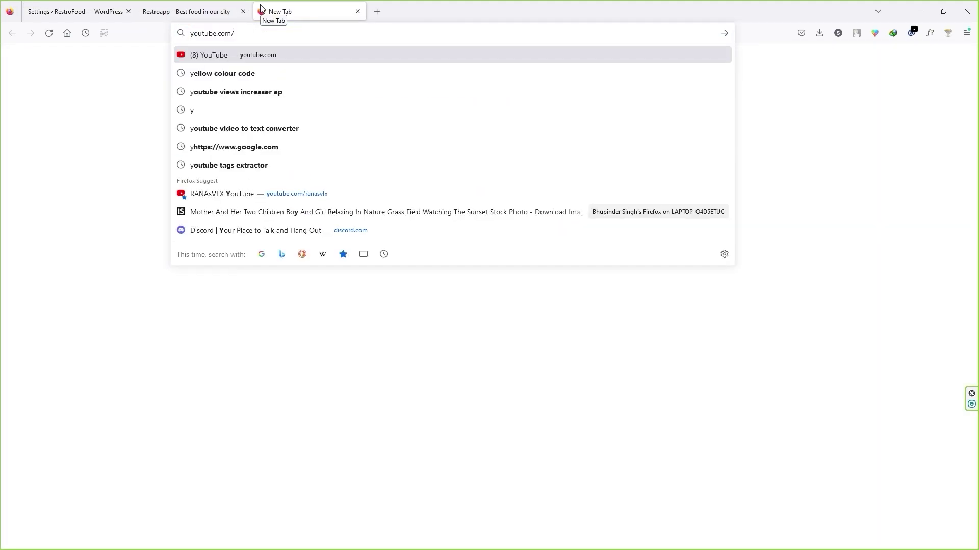
pyautogui.click(637, 323)
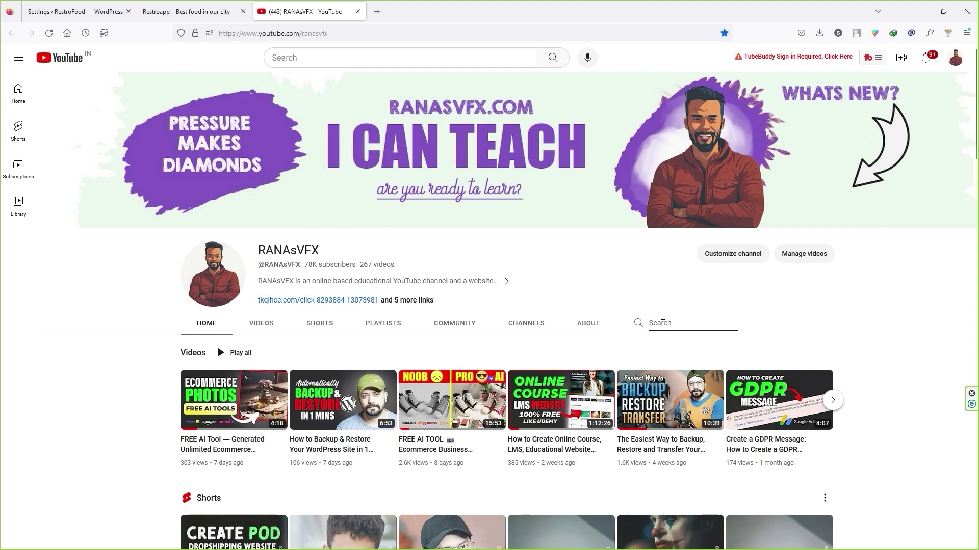
pyautogui.write('app')
pyautogui.press('Return')
# Open the 2023 free Android app video, then open its description's AIA project link in a new tab.
pyautogui.scroll(-1, 647, 389)
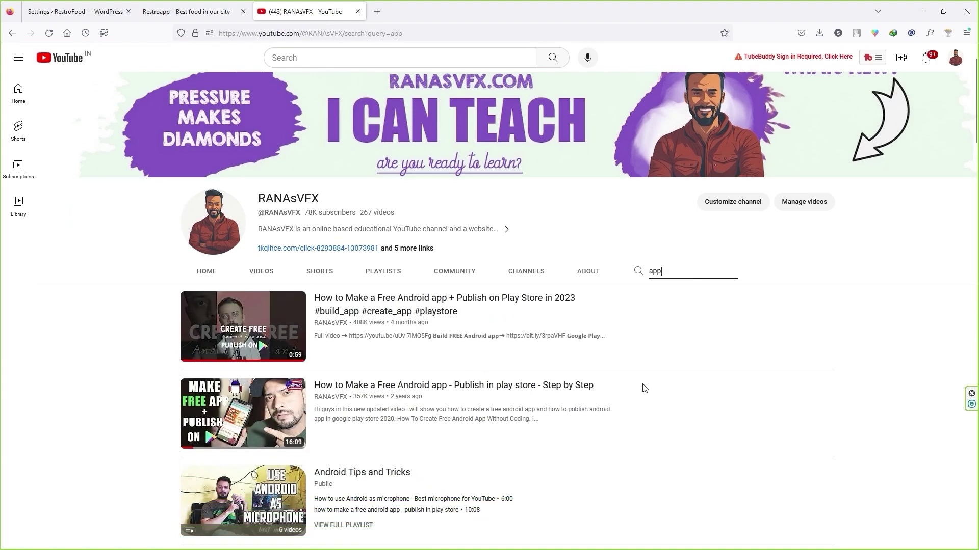
pyautogui.scroll(-3, 437, 452)
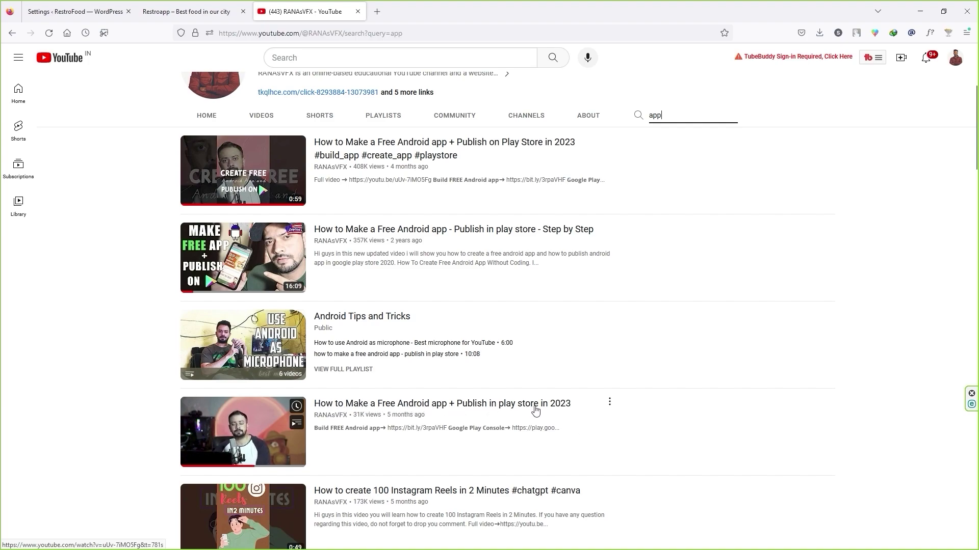
pyautogui.rightClick(411, 403)
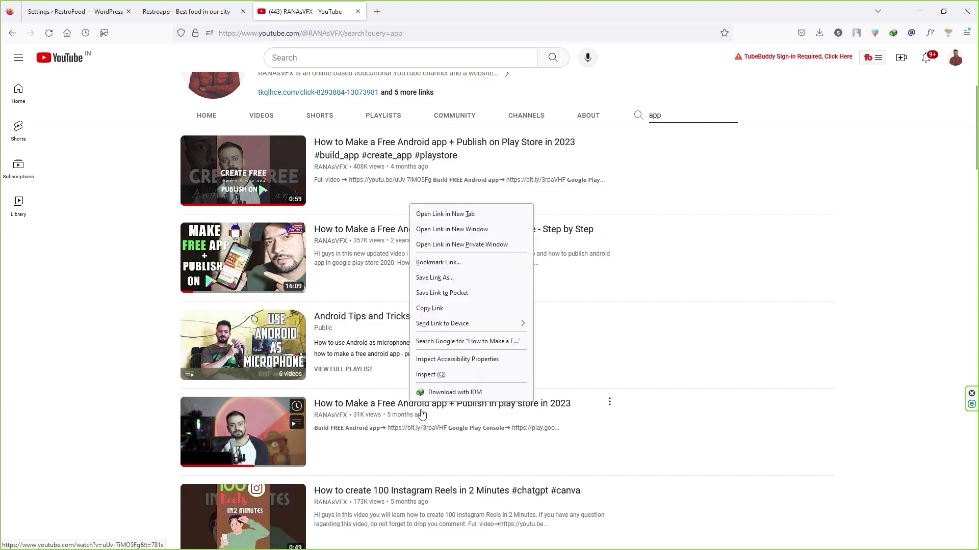
pyautogui.click(445, 214)
pyautogui.scroll(-4, 437, 303)
pyautogui.click(328, 339)
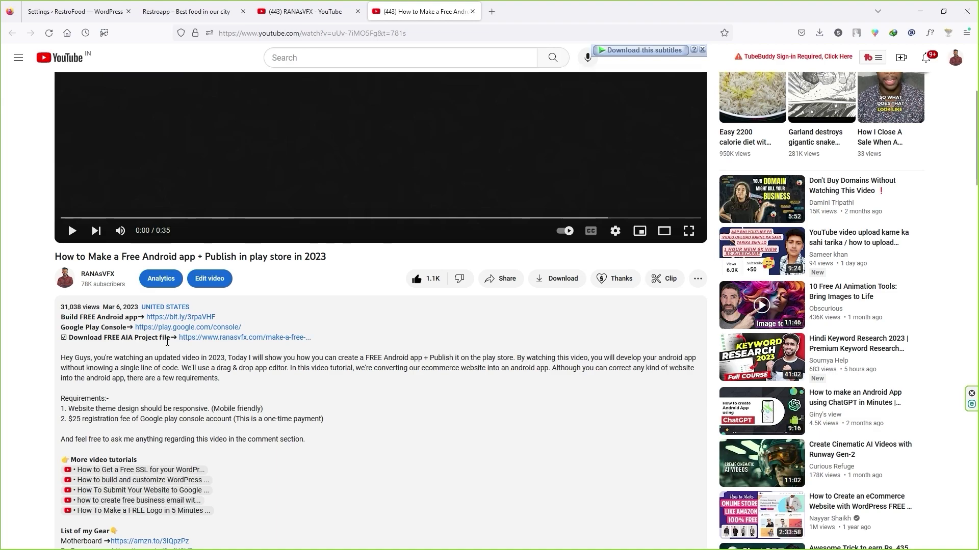
pyautogui.rightClick(225, 338)
pyautogui.click(251, 349)
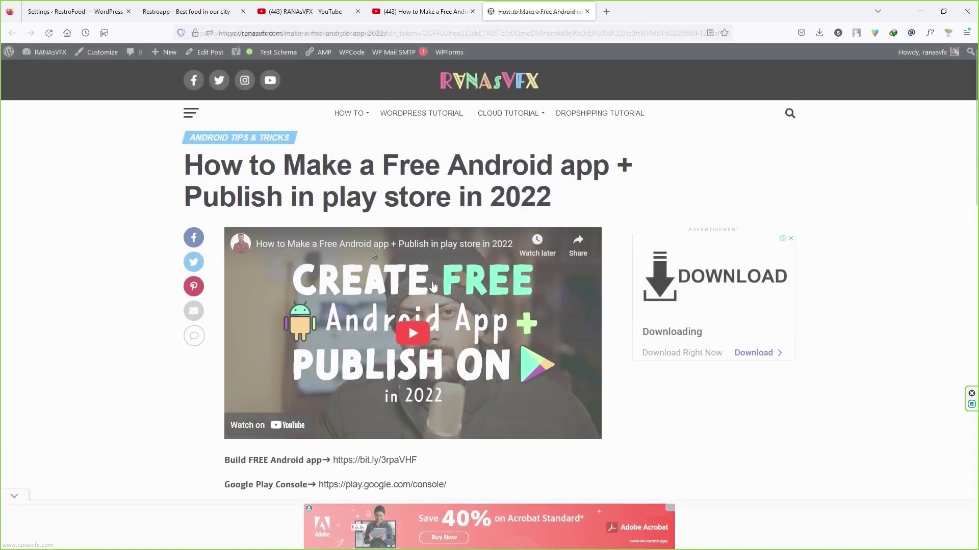
# Follow the Download FREE AIA Project File link and pass the ouo.press human check.
pyautogui.scroll(-10, 423, 287)
pyautogui.scroll(-7, 422, 287)
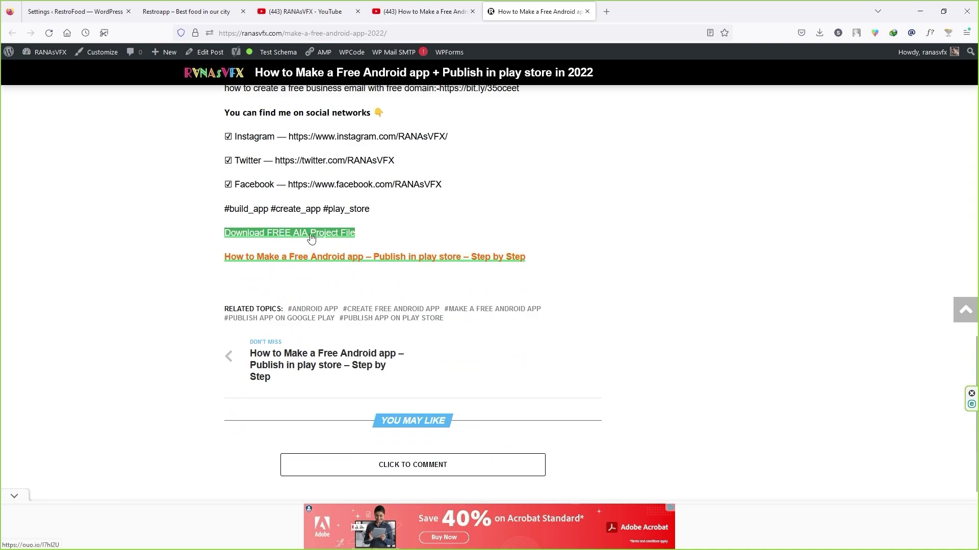
pyautogui.click(312, 237)
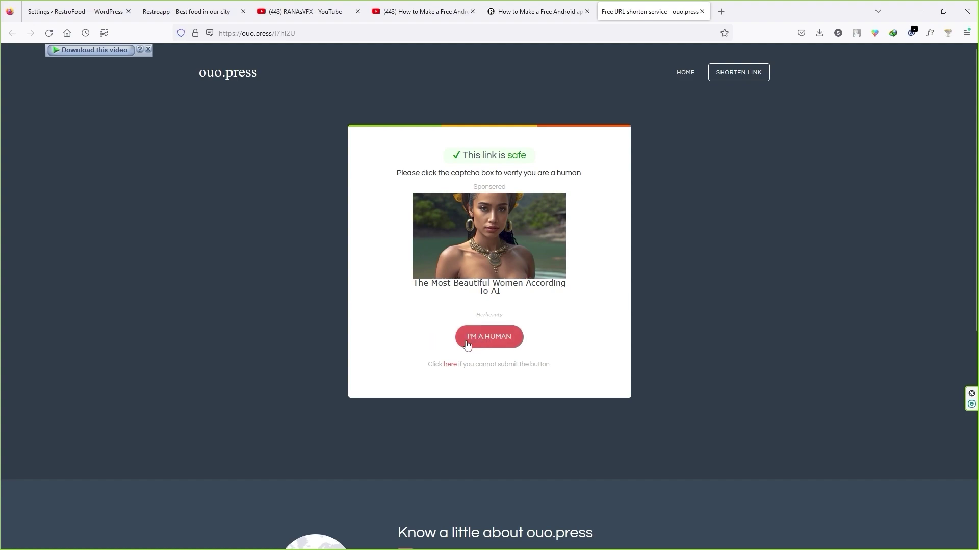
pyautogui.click(469, 339)
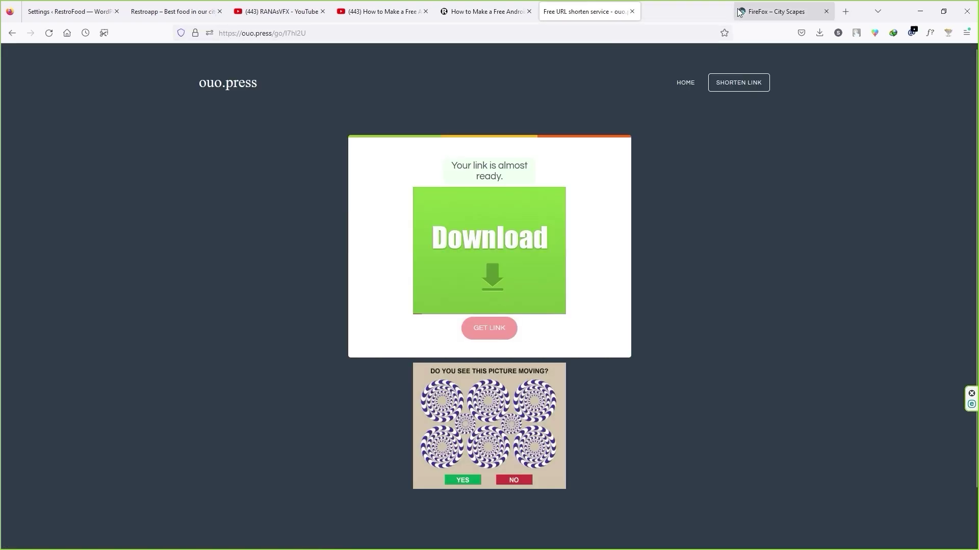
pyautogui.click(735, 12)
# Get the download link, download Natykid.zip through IDM, and open it.
pyautogui.click(489, 329)
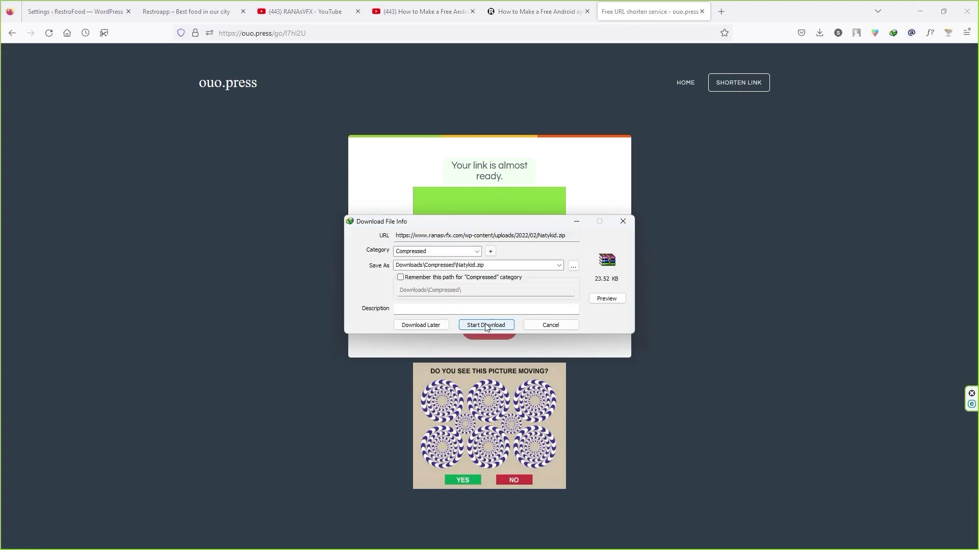
pyautogui.click(485, 326)
pyautogui.click(509, 313)
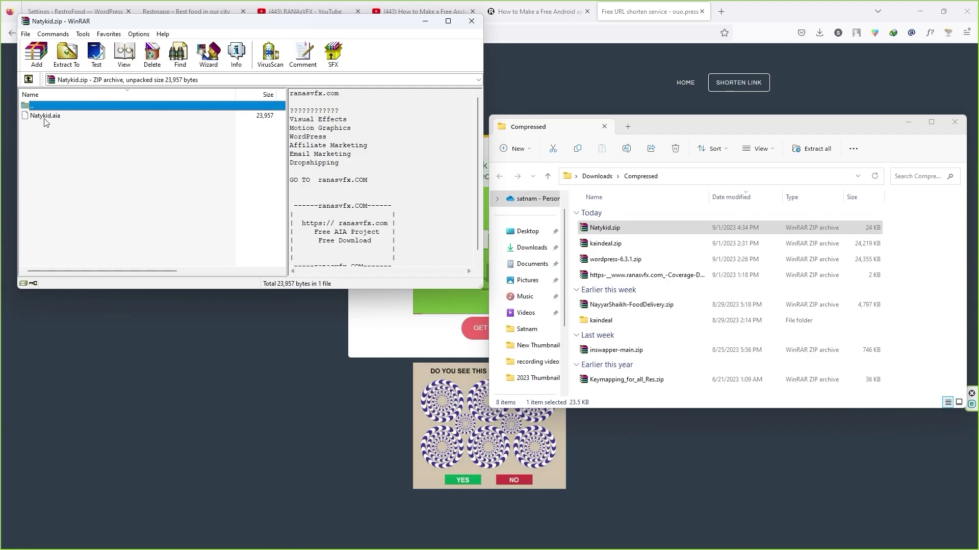
# Extract Natykid.aia into the Downloads\Compressed folder and close WinRAR.
pyautogui.moveTo(49, 119); pyautogui.dragTo(611, 234)
pyautogui.moveTo(874, 237); pyautogui.dragTo(892, 232)
pyautogui.click(471, 21)
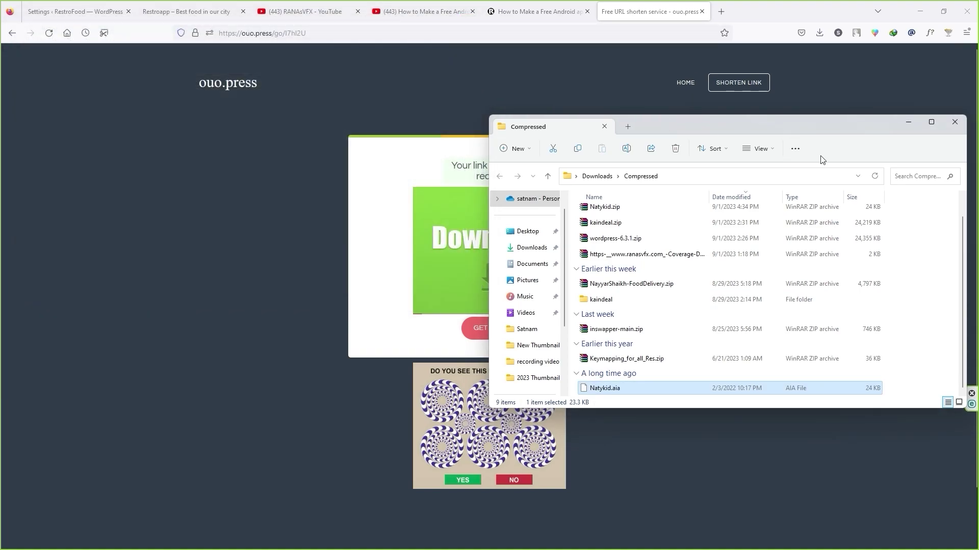
# Search the web for 'nitron app builder' from the Firefox address bar.
pyautogui.click(474, 34)
pyautogui.click(474, 34)
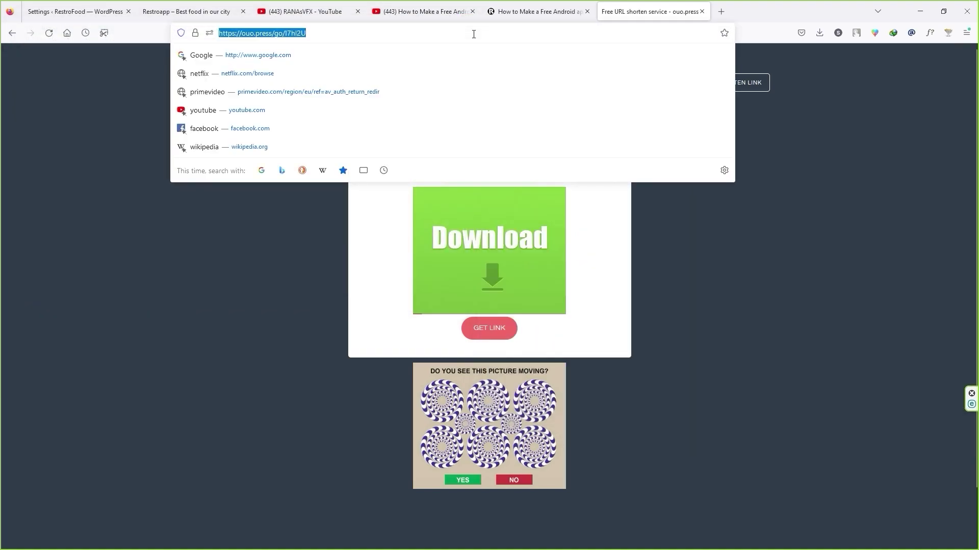
pyautogui.write('nitron app builder')
pyautogui.press('Return')
# Try the Niotron site, then go back and search Google for 'kodular'.
pyautogui.click(151, 171)
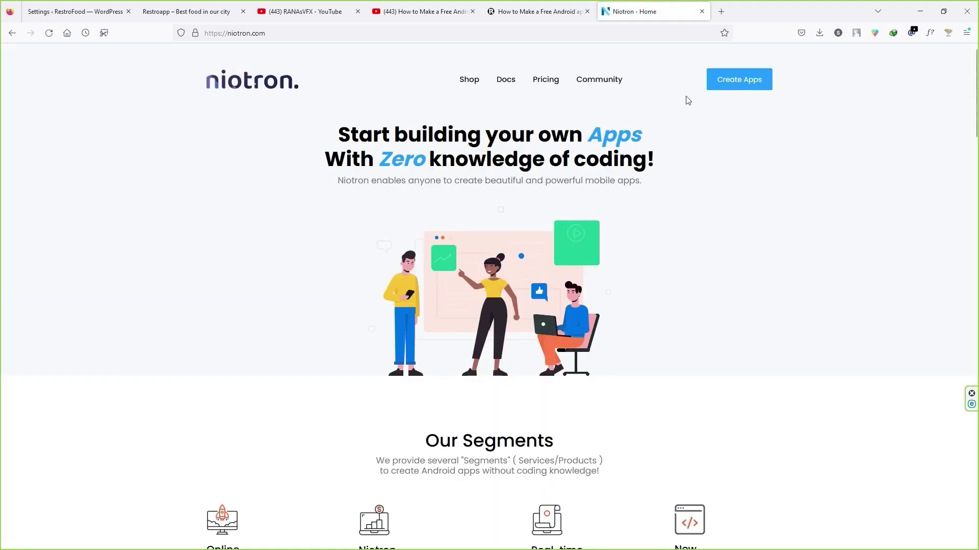
pyautogui.click(740, 86)
pyautogui.click(67, 34)
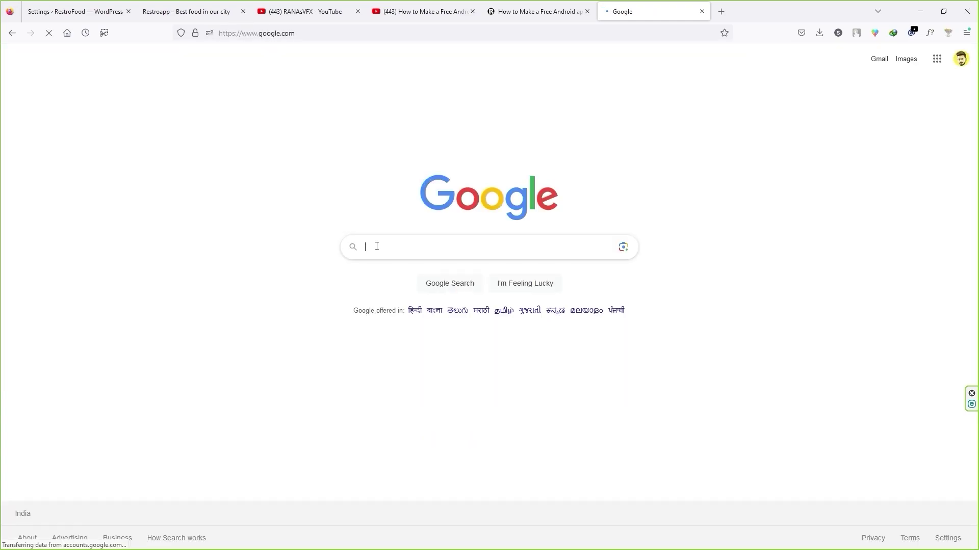
pyautogui.click(376, 246)
pyautogui.write('kodular')
pyautogui.press('Return')
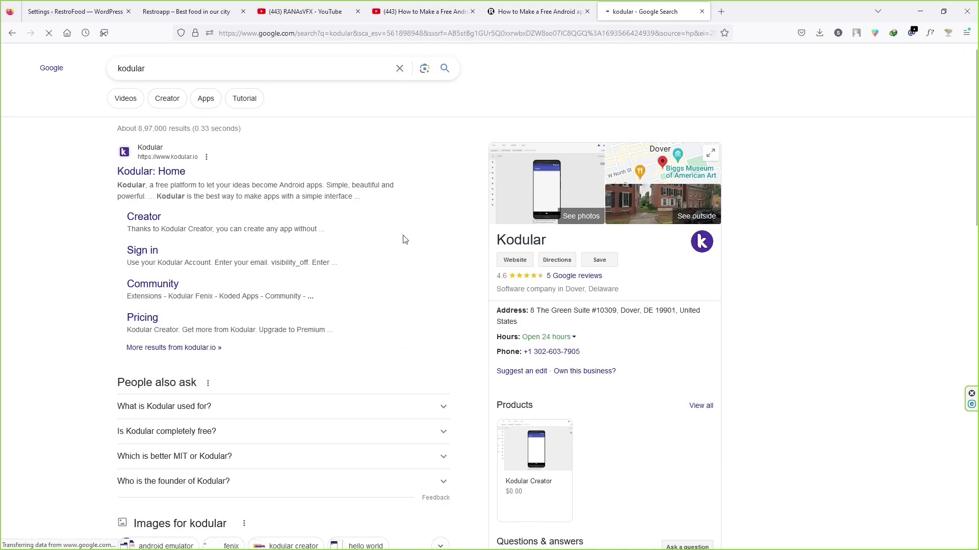
# Sign in to Kodular Creator from kodular.io, solving the traffic-light reCAPTCHA and authorizing access.
pyautogui.click(175, 171)
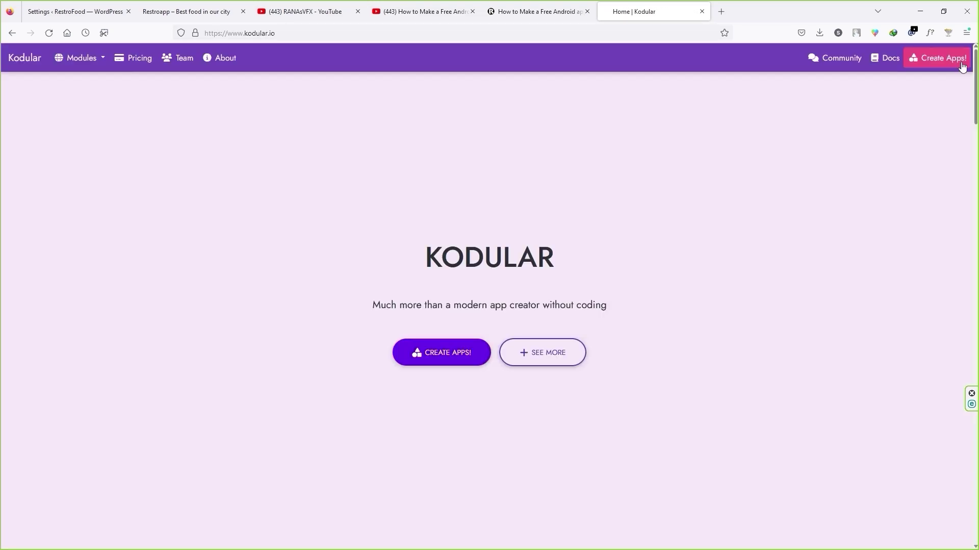
pyautogui.click(941, 58)
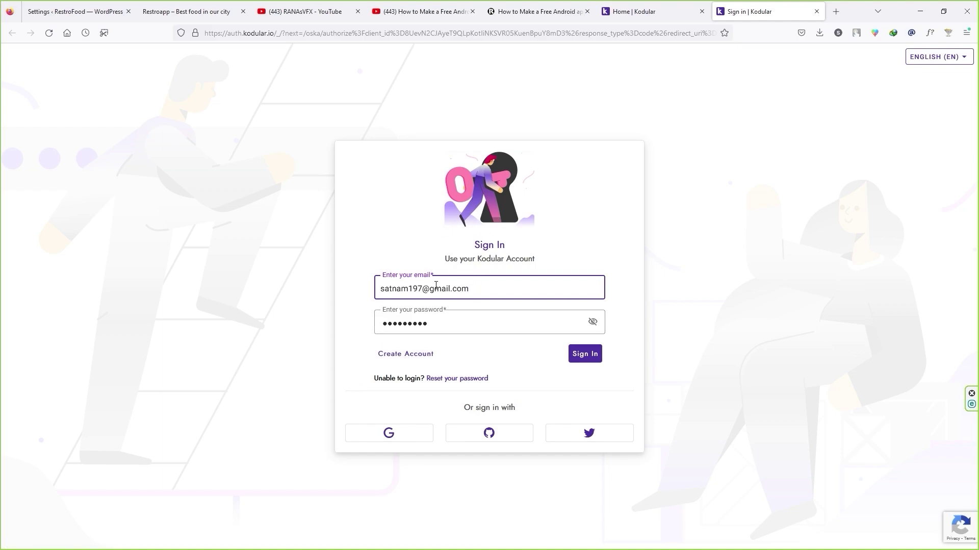
pyautogui.click(583, 360)
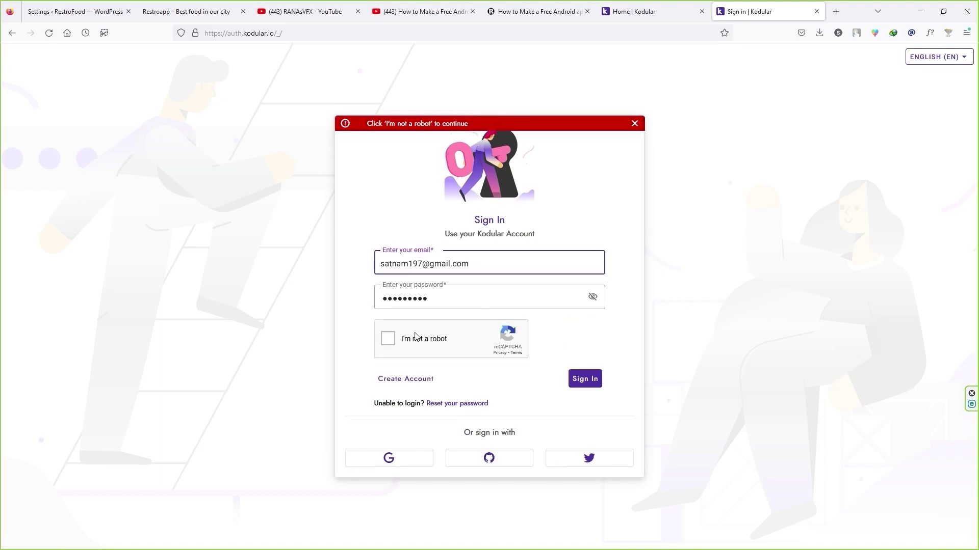
pyautogui.click(397, 342)
pyautogui.click(512, 357)
pyautogui.click(436, 354)
pyautogui.click(505, 420)
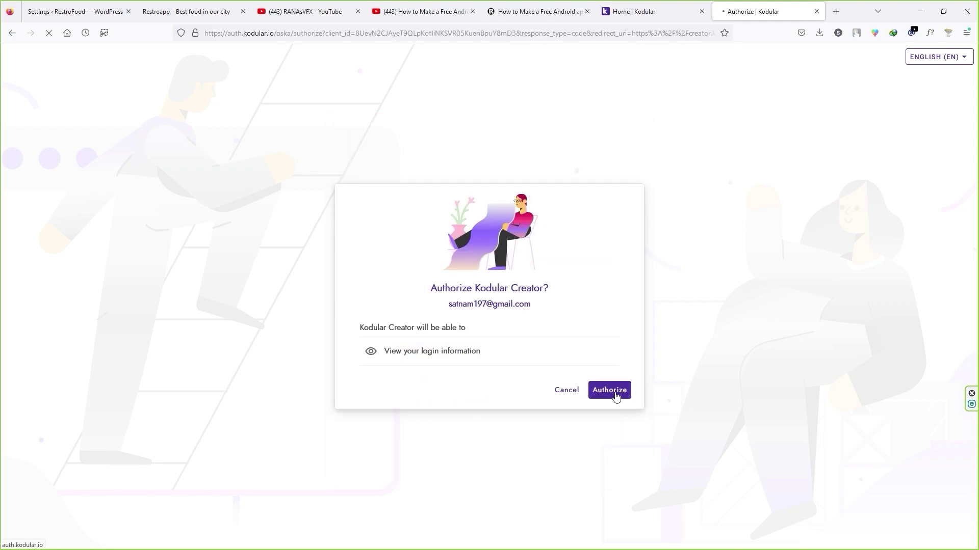
pyautogui.click(612, 391)
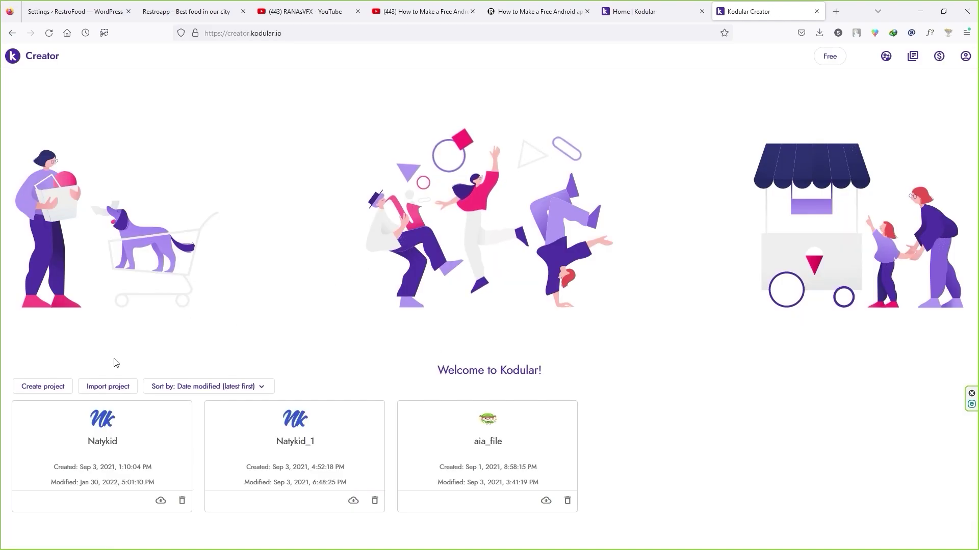
# Import Natykid.aia from Downloads\Compressed and dismiss the leftover import alert.
pyautogui.click(105, 382)
pyautogui.click(105, 386)
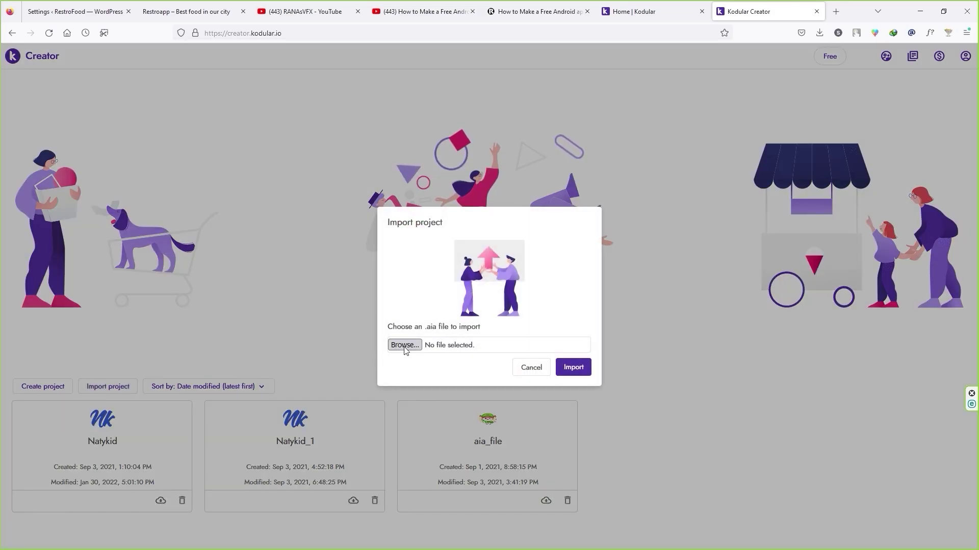
pyautogui.click(404, 346)
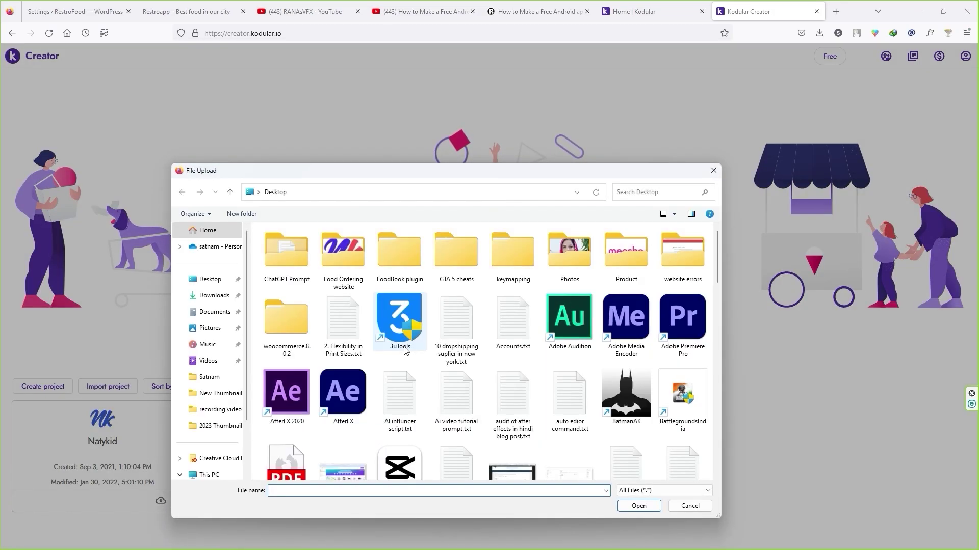
pyautogui.click(219, 296)
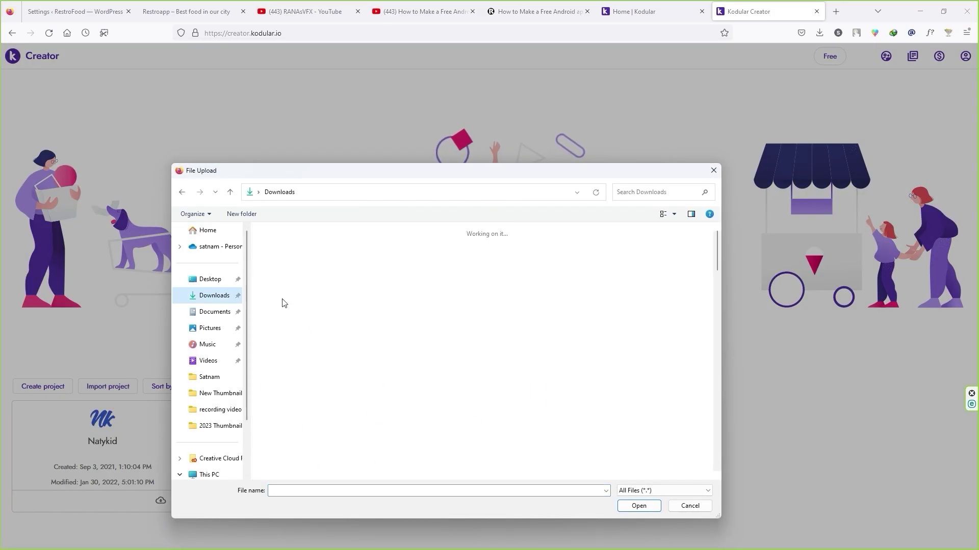
pyautogui.doubleClick(300, 280)
pyautogui.click(293, 442)
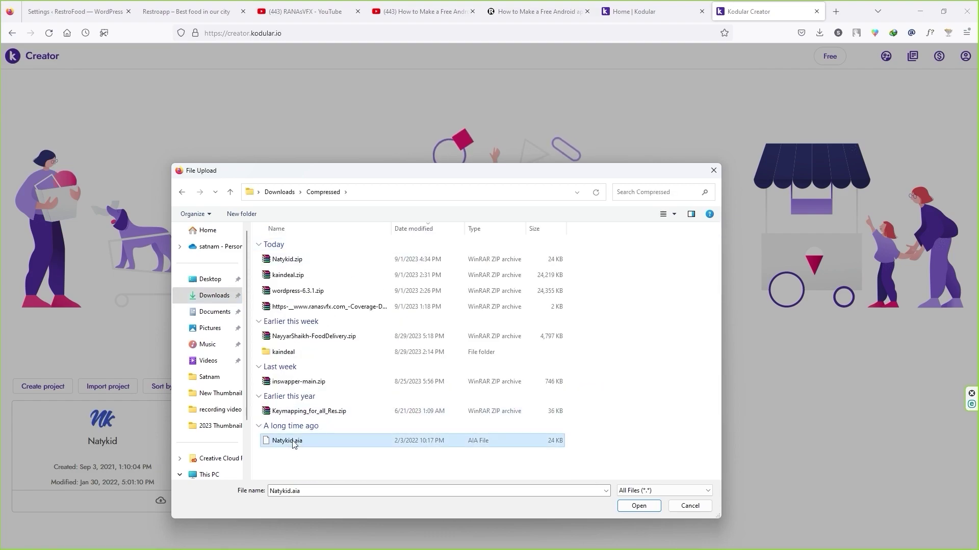
pyautogui.click(632, 507)
pyautogui.click(575, 368)
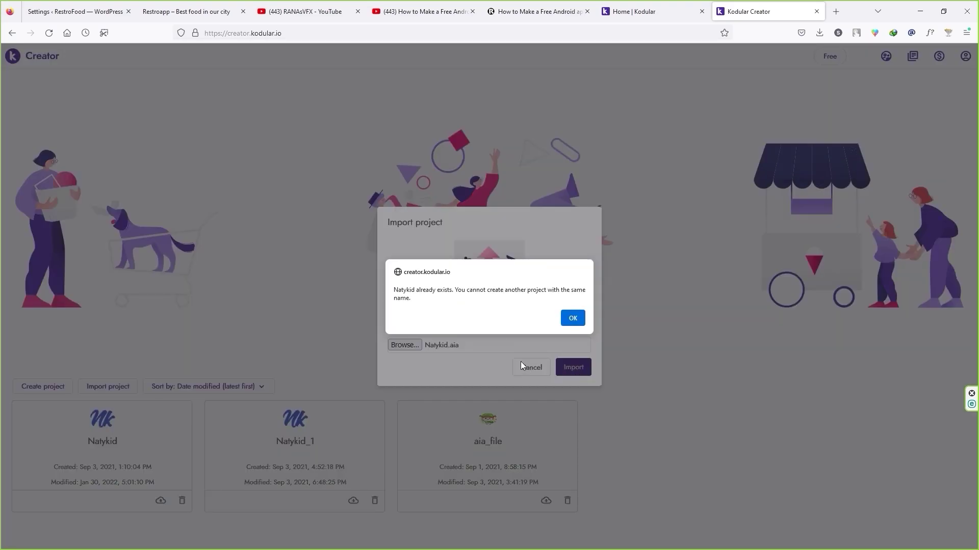
pyautogui.click(573, 319)
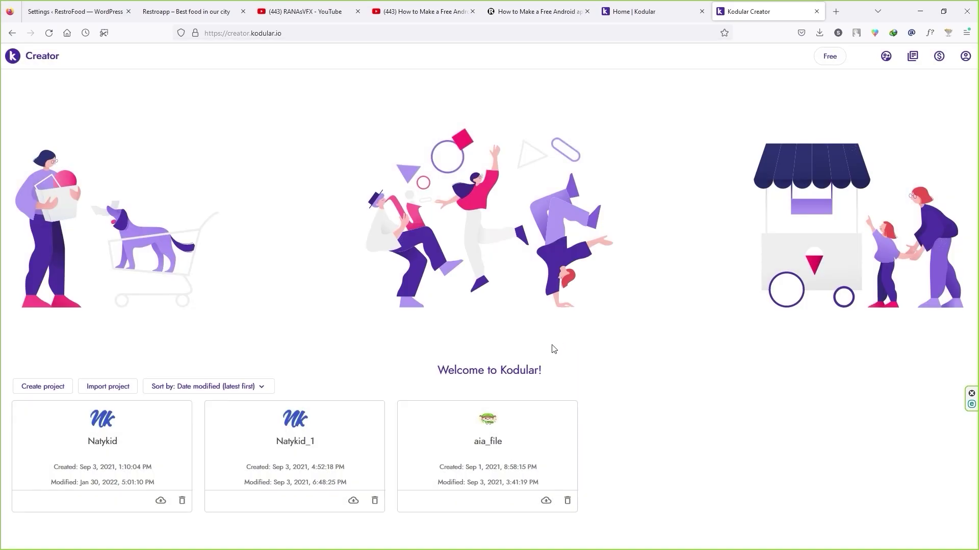
# Delete the Natykid_1 and Natykid projects by typing their names, then import the .aia again.
pyautogui.click(374, 500)
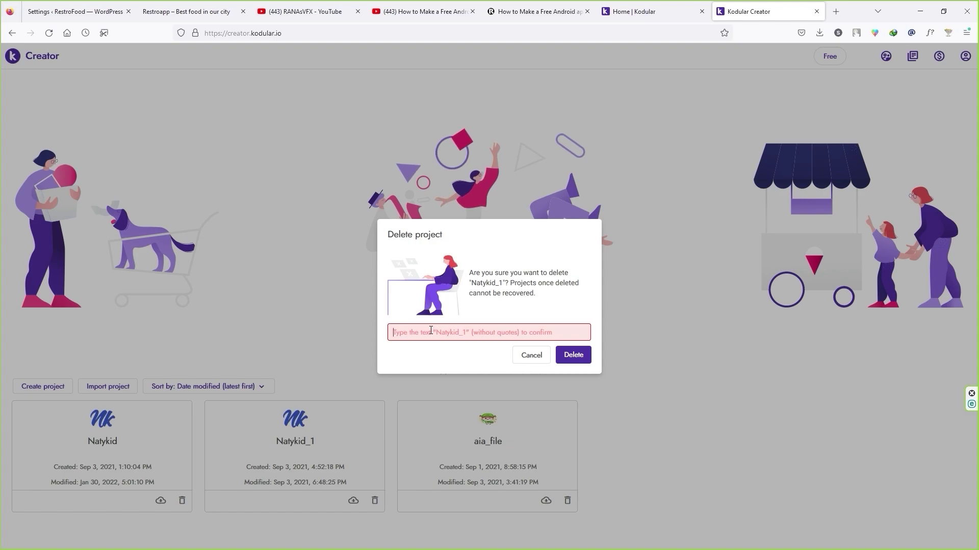
pyautogui.write('Natykid_1')
pyautogui.click(573, 355)
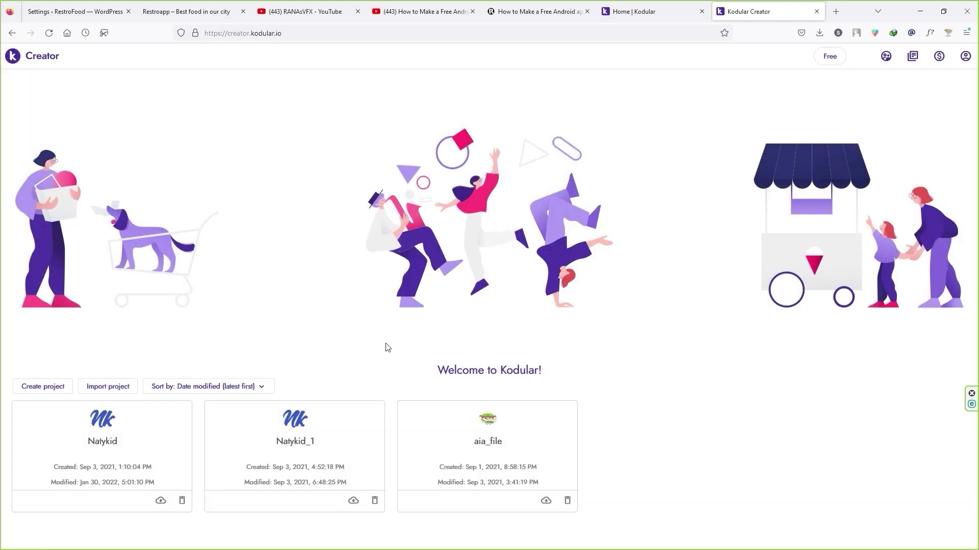
pyautogui.click(183, 501)
pyautogui.write('Natykid')
pyautogui.click(574, 355)
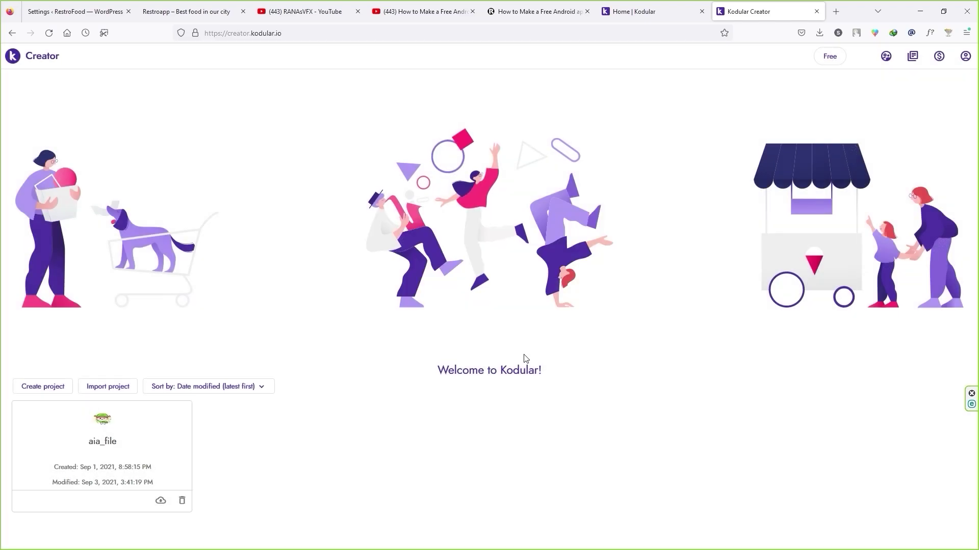
pyautogui.click(109, 387)
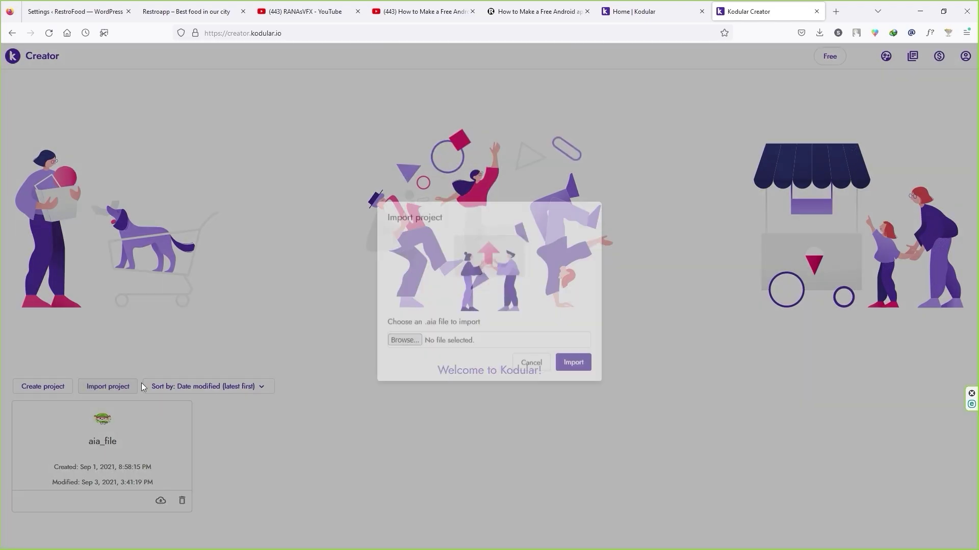
pyautogui.click(404, 347)
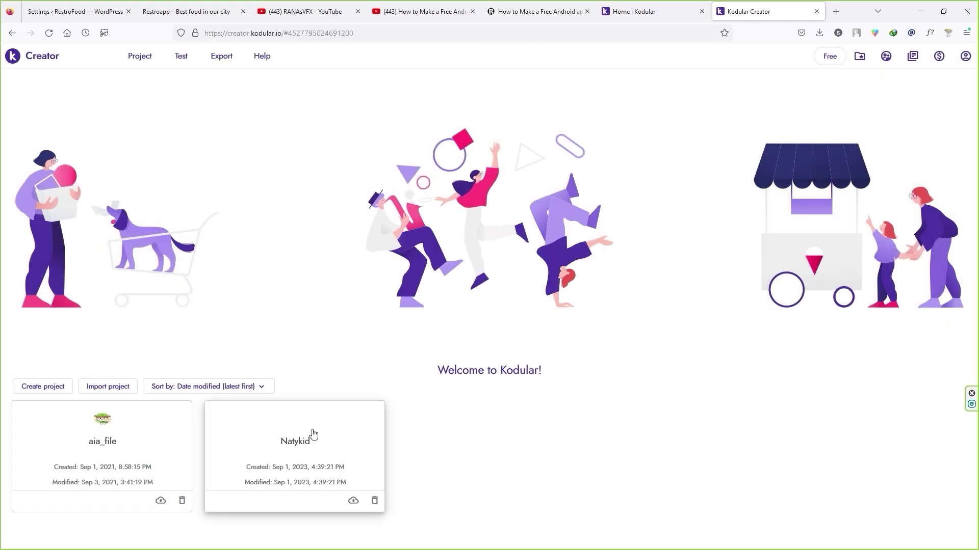
# Open Natykid and replace the old 512size.png icon asset with the uploaded Nk logo.
pyautogui.click(308, 431)
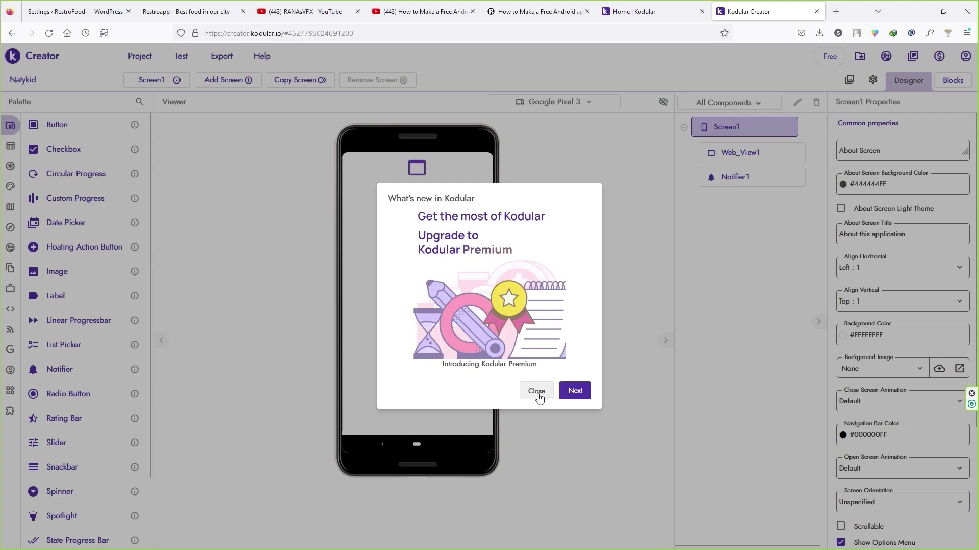
pyautogui.click(536, 392)
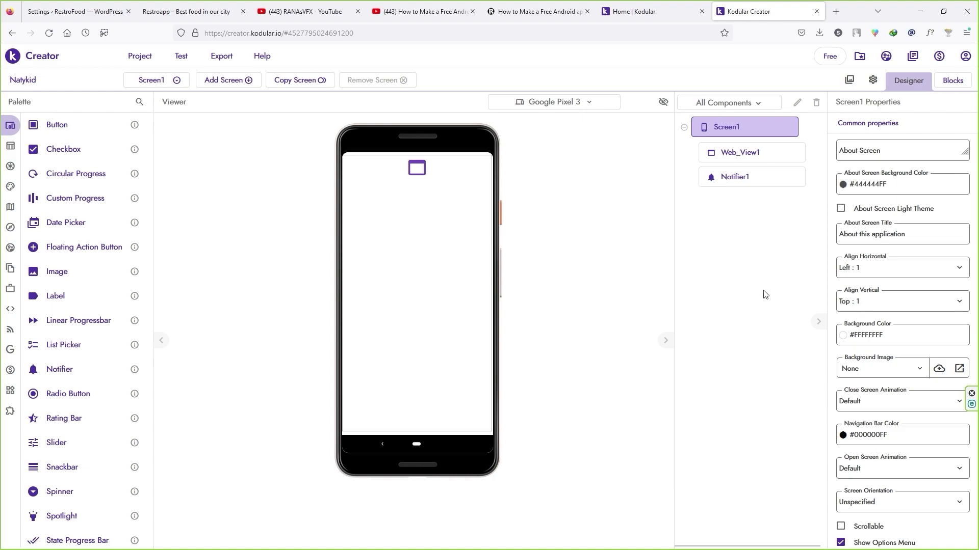
pyautogui.click(873, 81)
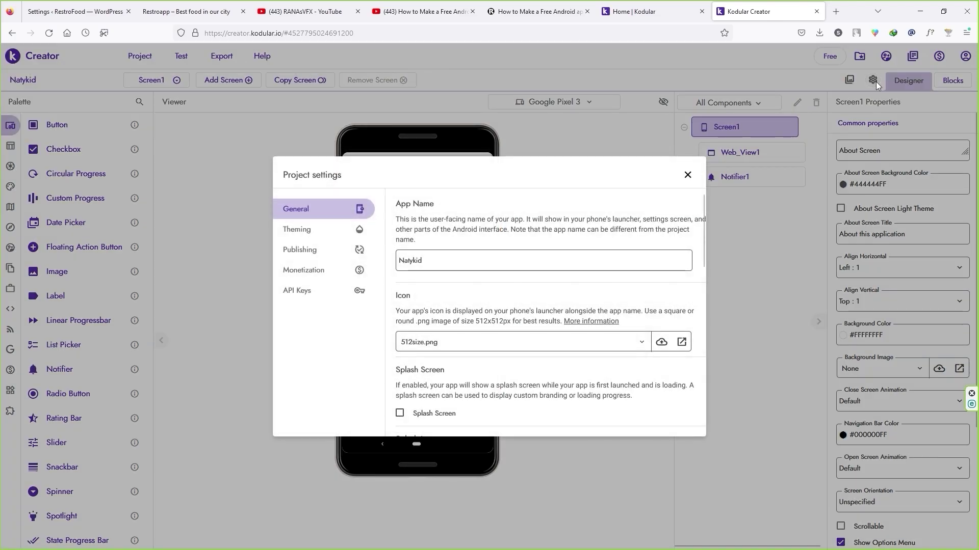
pyautogui.scroll(-1, 438, 306)
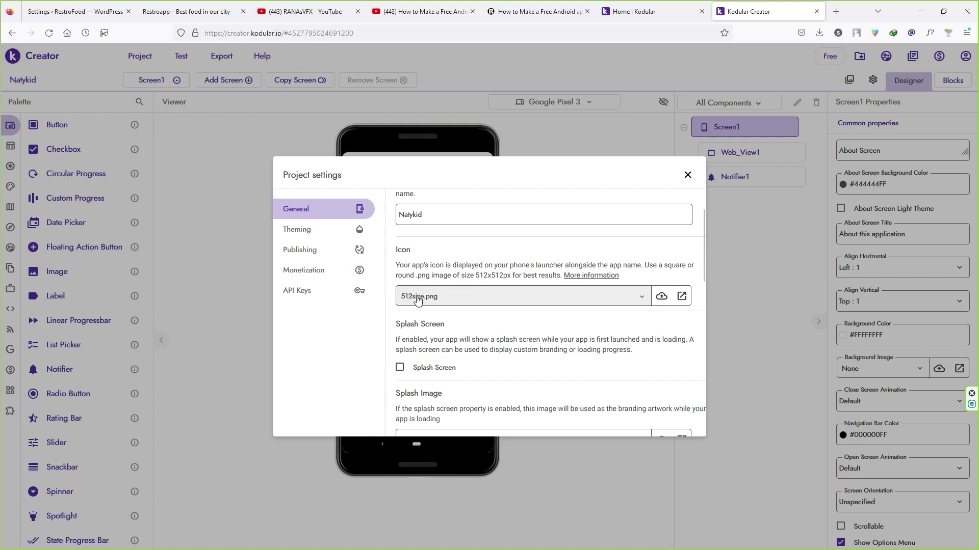
pyautogui.click(661, 297)
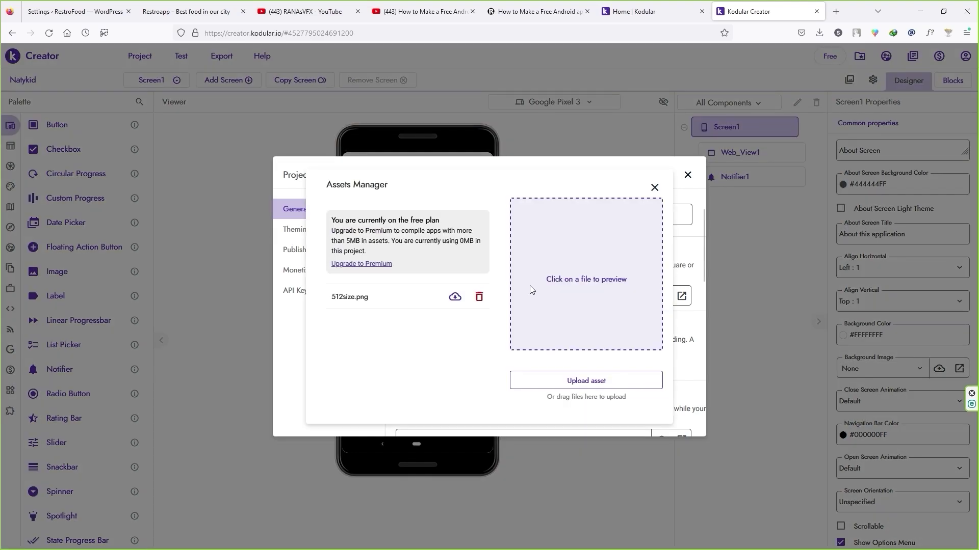
pyautogui.click(479, 296)
pyautogui.click(534, 335)
pyautogui.click(553, 379)
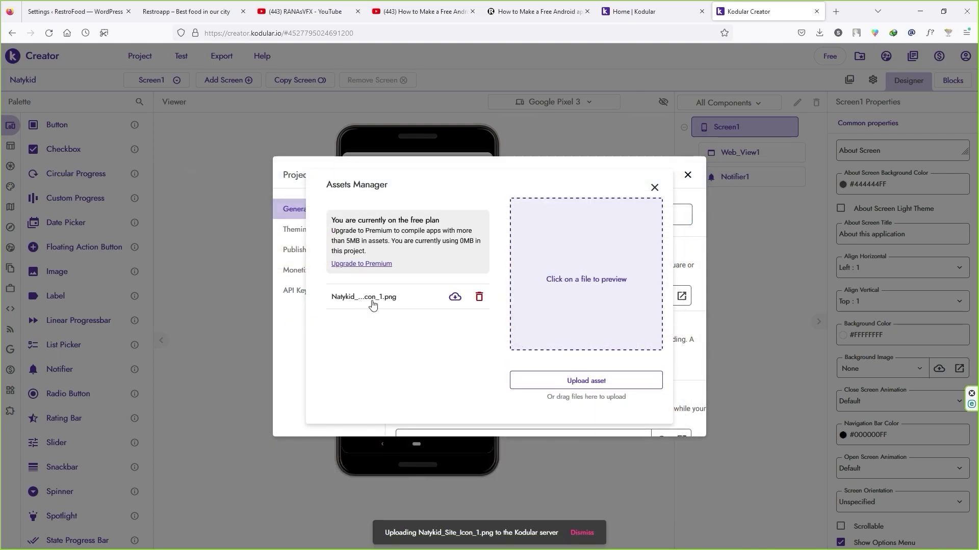
pyautogui.click(364, 301)
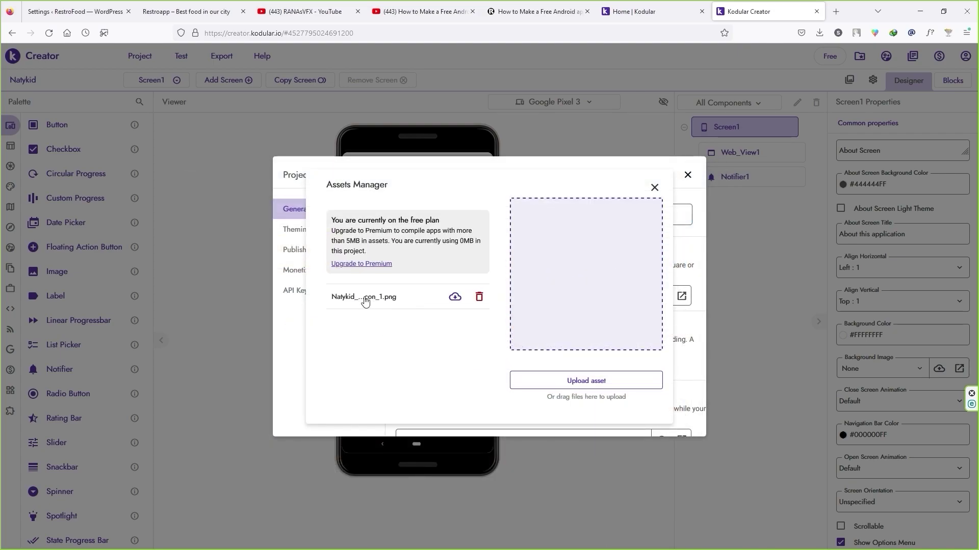
pyautogui.click(654, 188)
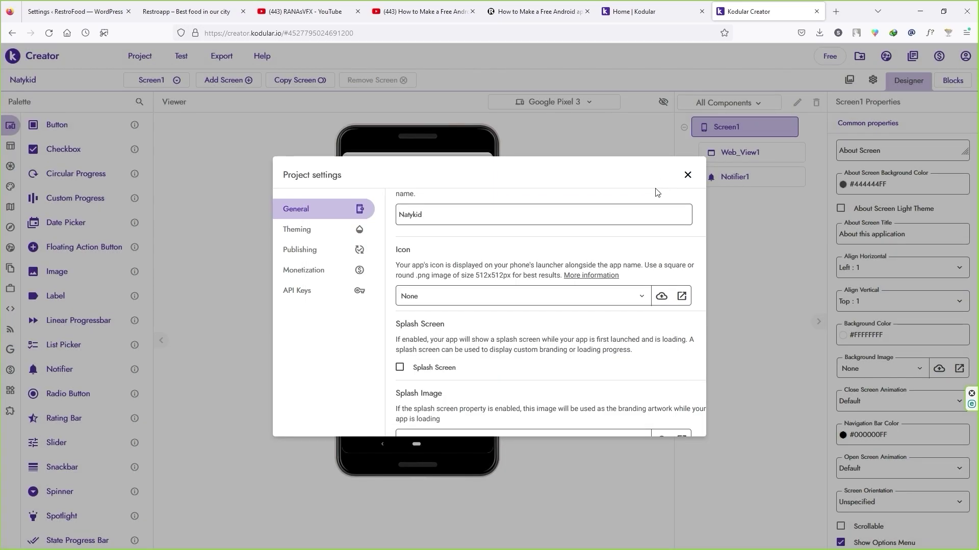
# Choose 512size.png as the app icon and rename the app from Natykid to RestroAPP.
pyautogui.click(645, 295)
pyautogui.click(428, 338)
pyautogui.scroll(-1, 456, 331)
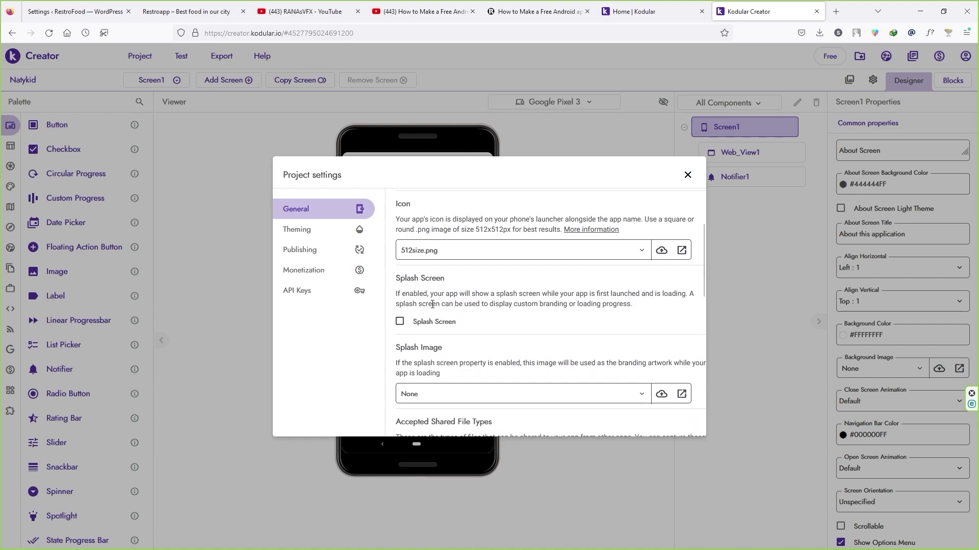
pyautogui.scroll(-5, 421, 319)
pyautogui.scroll(6, 491, 328)
pyautogui.scroll(1, 491, 328)
pyautogui.moveTo(419, 262); pyautogui.dragTo(387, 263)
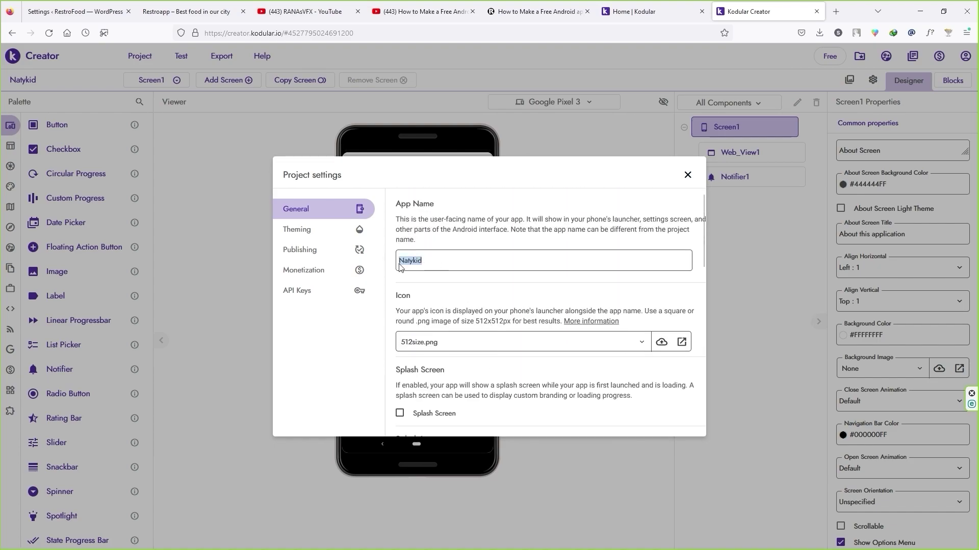
pyautogui.write('RestroAPP')
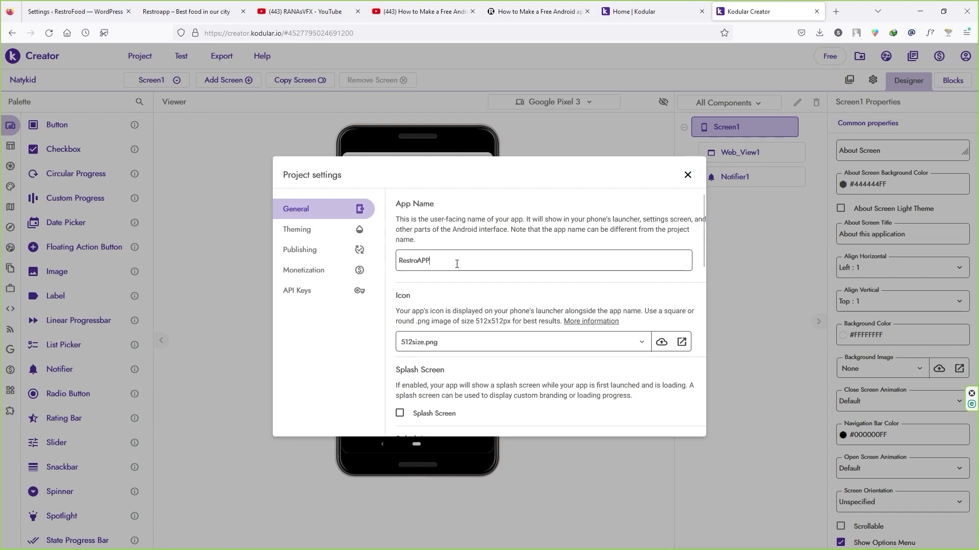
# Review the Publishing settings, inspecting the 1.0 version name.
pyautogui.click(317, 255)
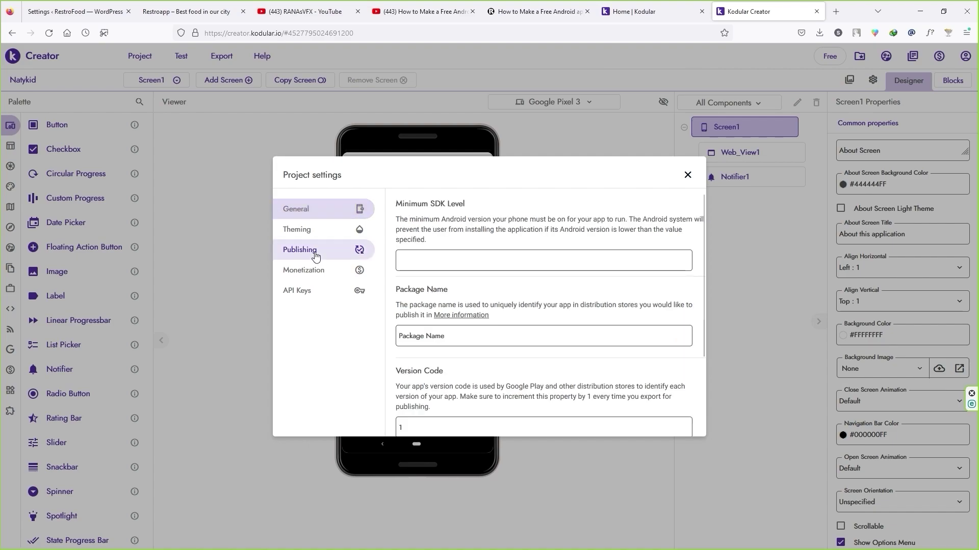
pyautogui.scroll(-3, 447, 357)
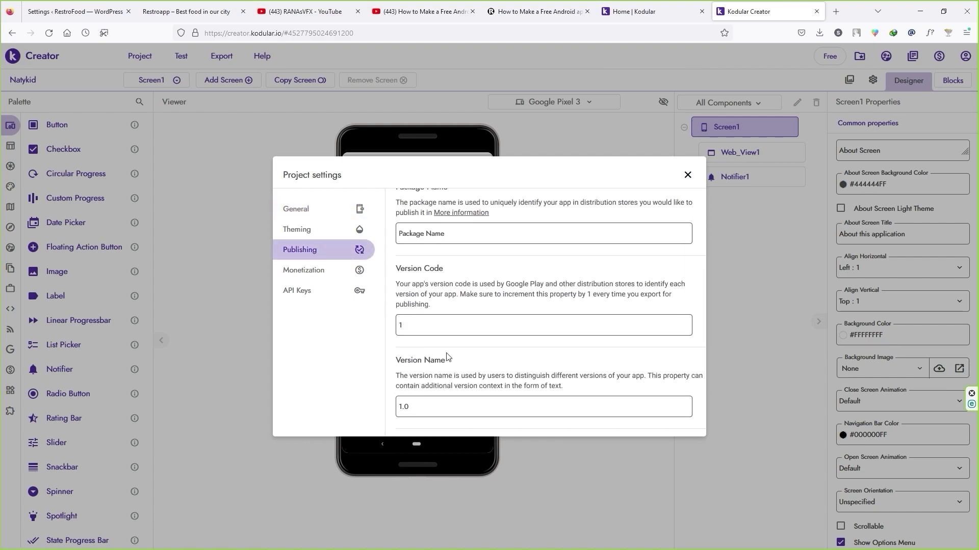
pyautogui.scroll(1, 447, 357)
pyautogui.scroll(-1, 448, 357)
pyautogui.moveTo(417, 406); pyautogui.dragTo(394, 407)
pyautogui.click(419, 408)
pyautogui.click(421, 407)
pyautogui.moveTo(421, 407); pyautogui.dragTo(389, 406)
pyautogui.click(424, 408)
# Check the Monetization Google Ads App ID field, then return to General settings.
pyautogui.click(315, 276)
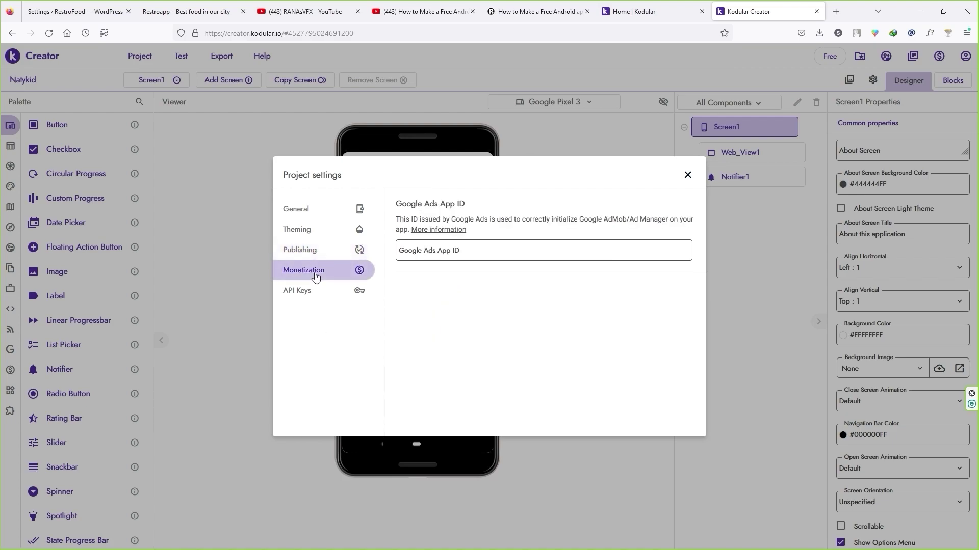
pyautogui.click(425, 253)
pyautogui.moveTo(622, 221); pyautogui.dragTo(615, 228)
pyautogui.click(590, 234)
pyautogui.click(439, 251)
pyautogui.click(317, 211)
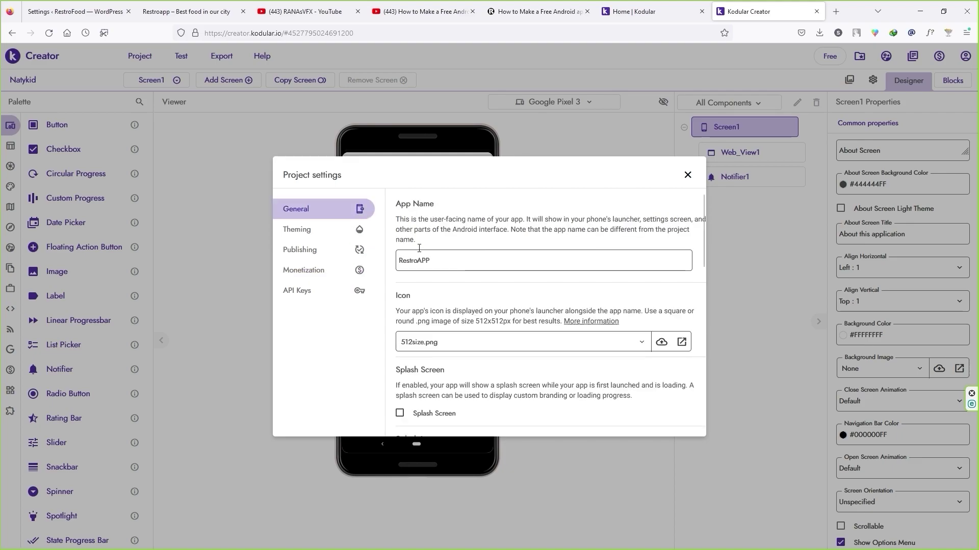
pyautogui.scroll(-5, 450, 348)
pyautogui.scroll(5, 451, 348)
pyautogui.click(688, 175)
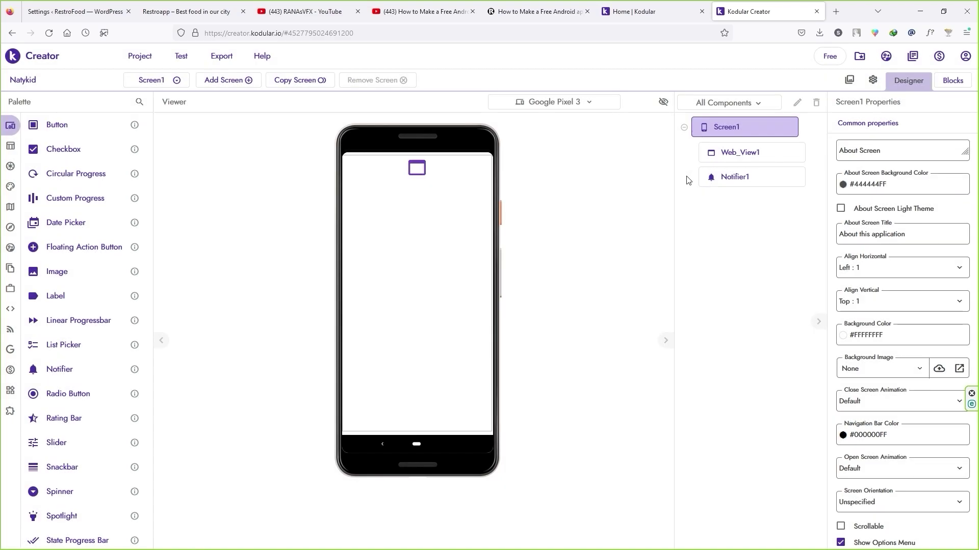
pyautogui.click(742, 154)
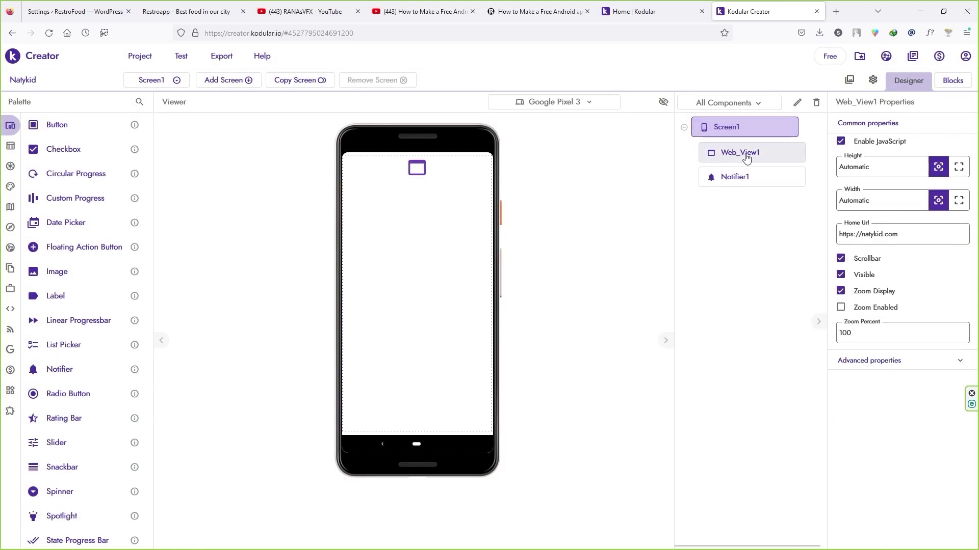
pyautogui.moveTo(905, 233); pyautogui.dragTo(830, 235)
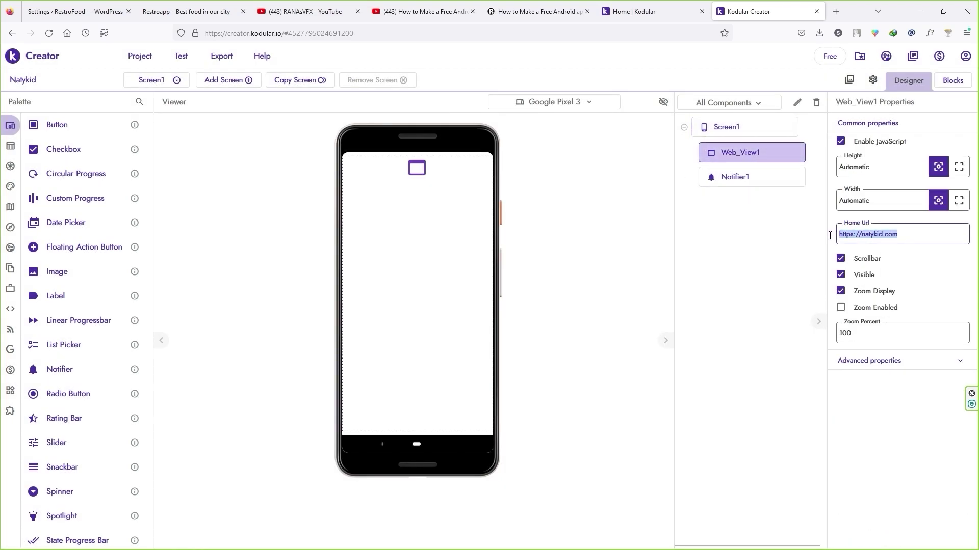
pyautogui.press('BackSpace')
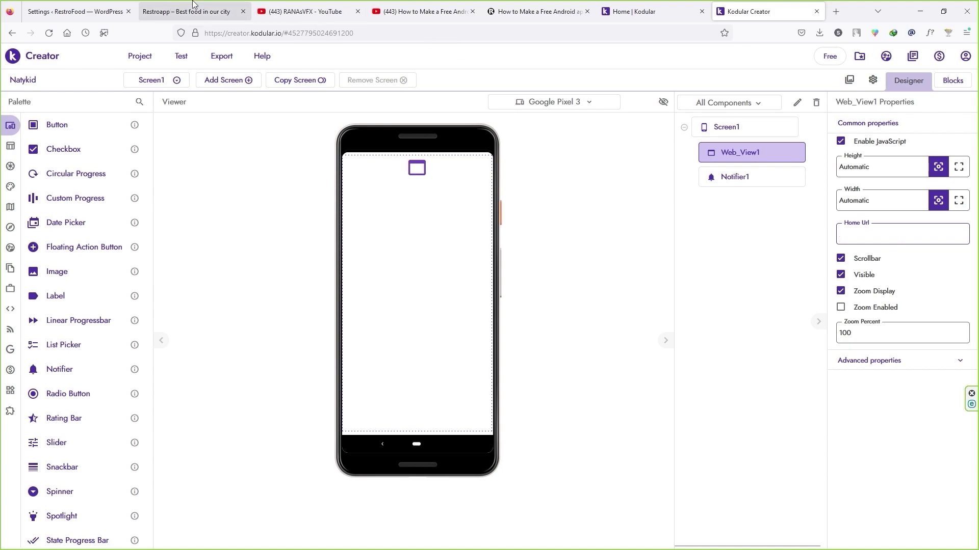
pyautogui.click(194, 10)
pyautogui.click(316, 32)
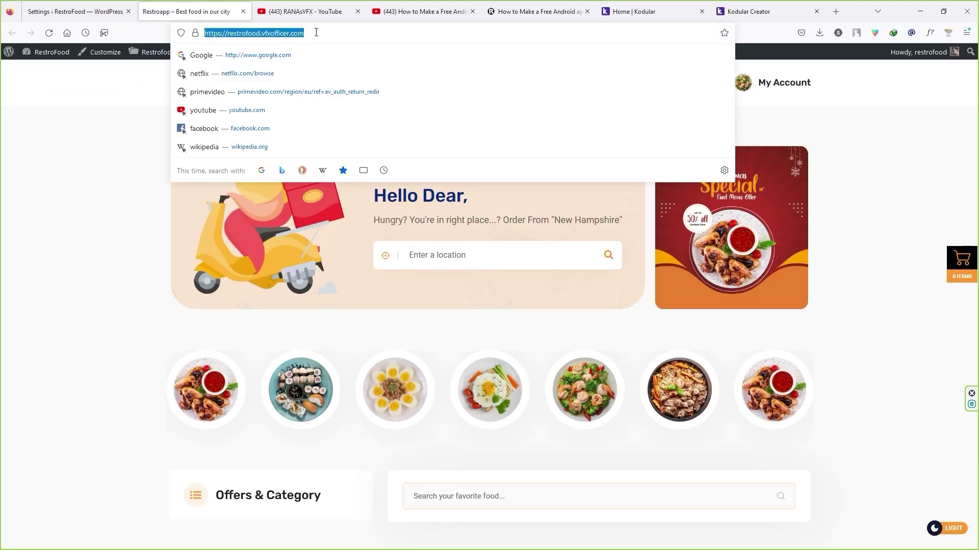
pyautogui.hotkey('ctrl', 'c')
pyautogui.click(759, 12)
pyautogui.click(892, 235)
pyautogui.hotkey('ctrl', 'v')
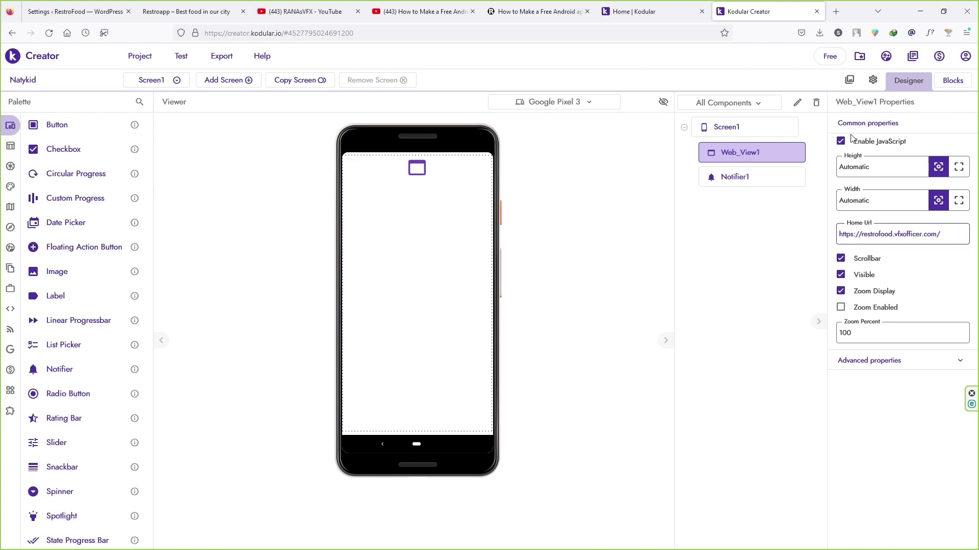
# Export the project as an Android APK and save Natykid.apk (5.38 MB) to Downloads.
pyautogui.click(220, 60)
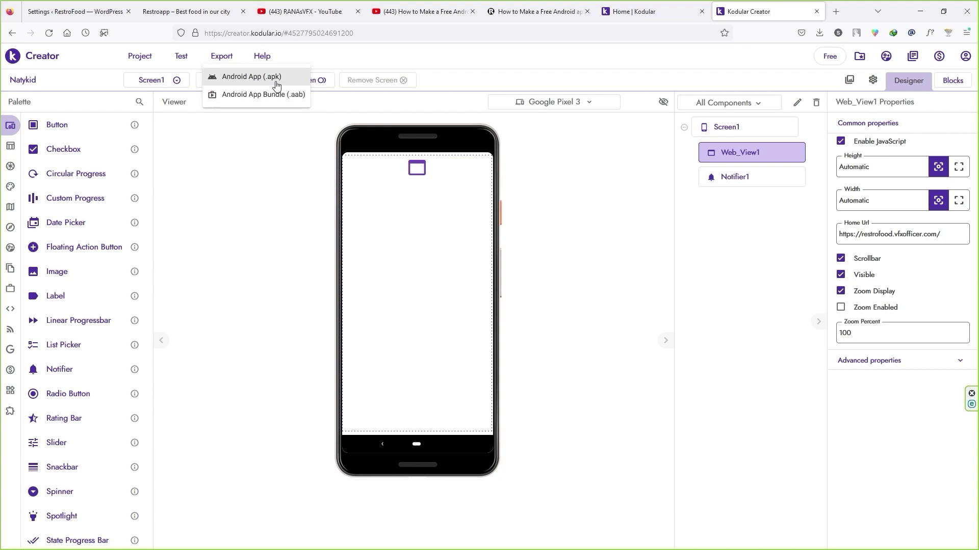
pyautogui.click(265, 83)
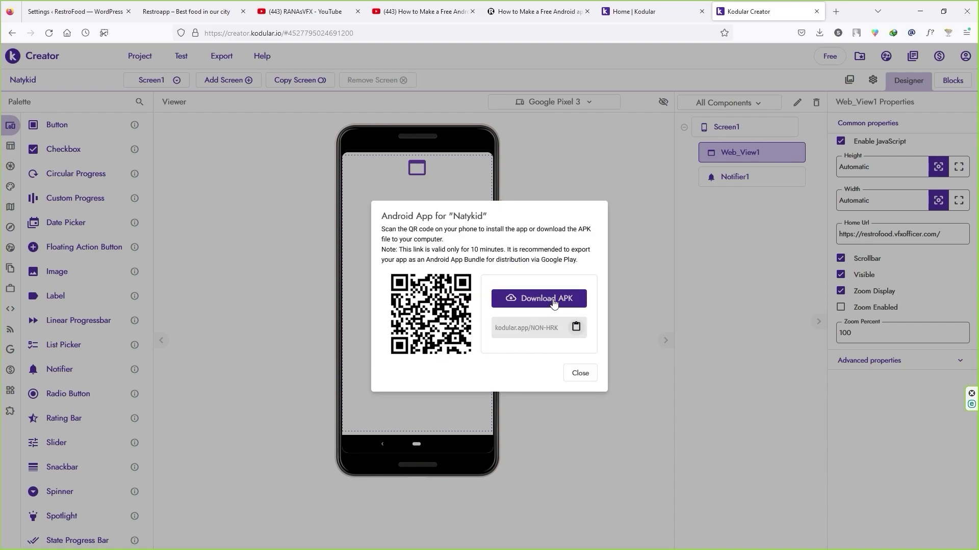
pyautogui.click(554, 303)
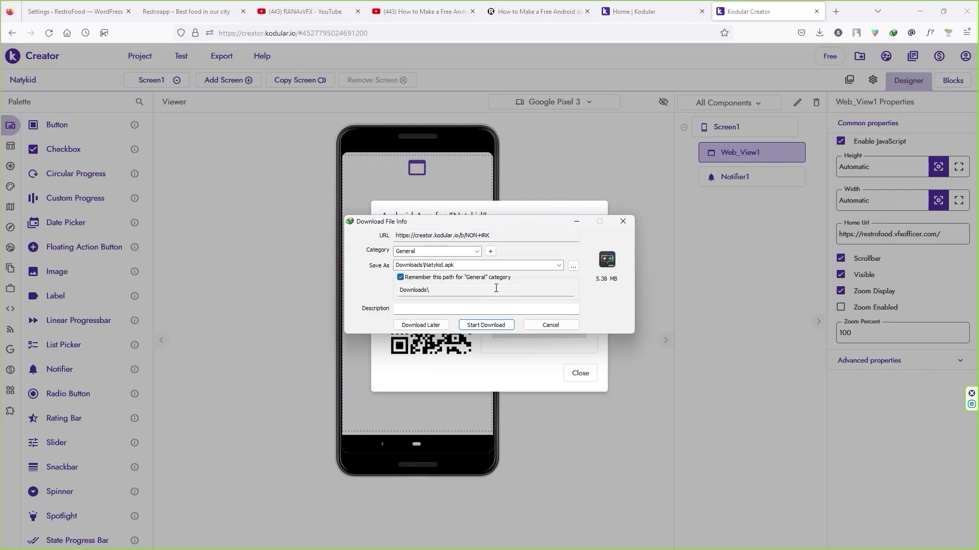
pyautogui.click(494, 325)
pyautogui.click(508, 312)
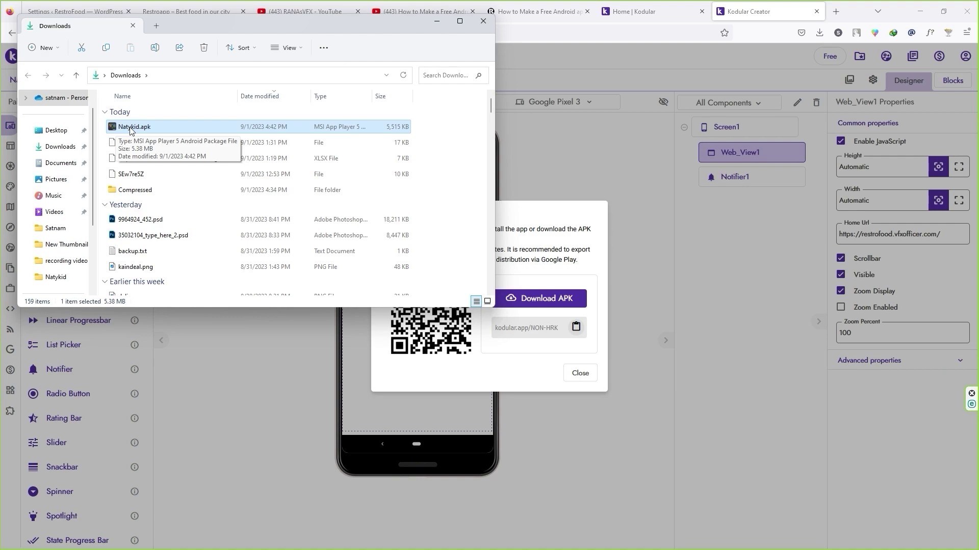
pyautogui.click(483, 21)
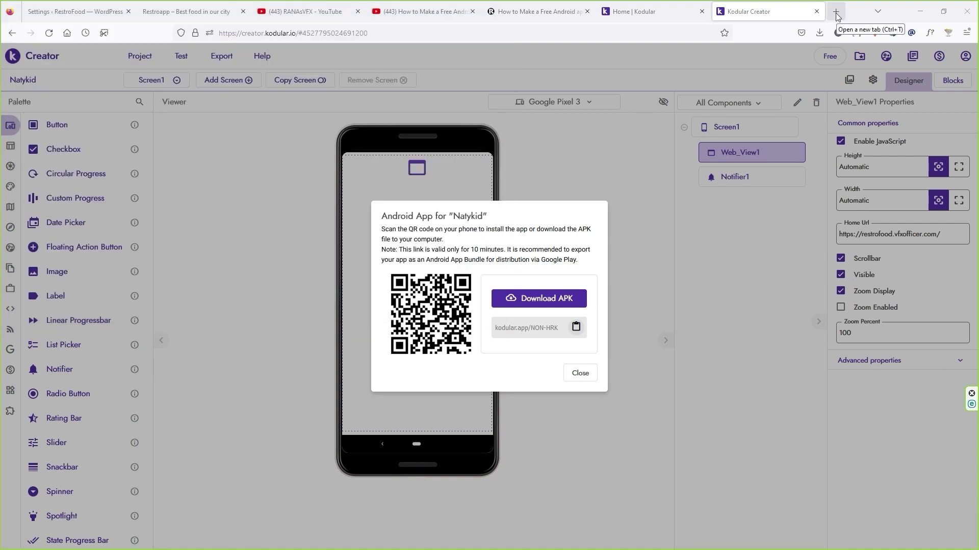
# In a new hPanel tab, open the File Manager for the vfxofficer.com hosting plan.
pyautogui.click(836, 12)
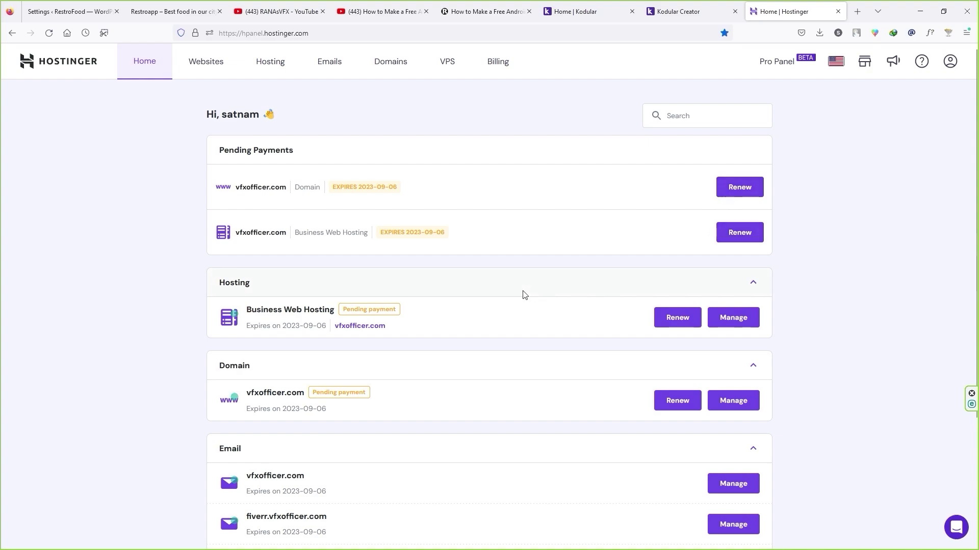
pyautogui.click(711, 326)
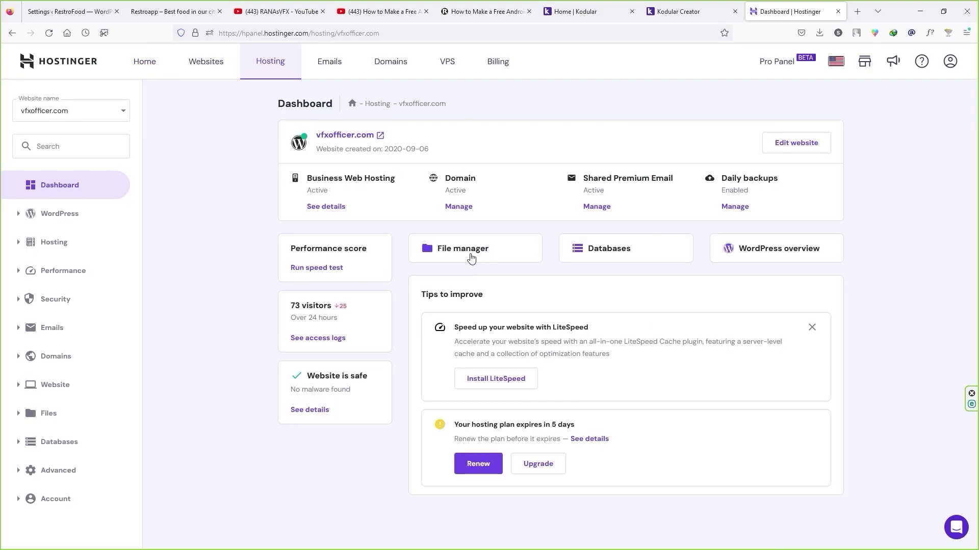
pyautogui.click(470, 257)
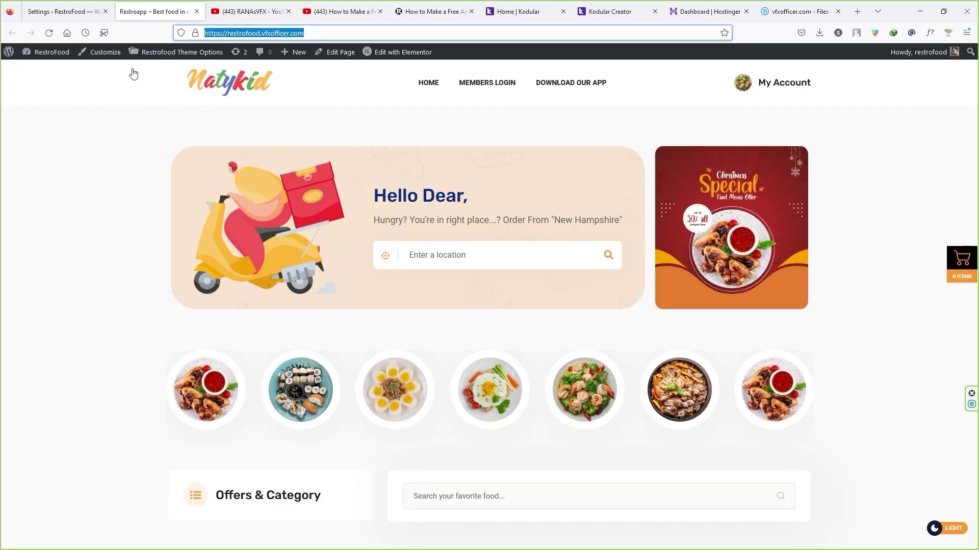
# Drag Natykid.apk from Downloads into WordPress Media > Add New, which rejects the disallowed file type.
pyautogui.click(61, 11)
pyautogui.moveTo(51, 164)
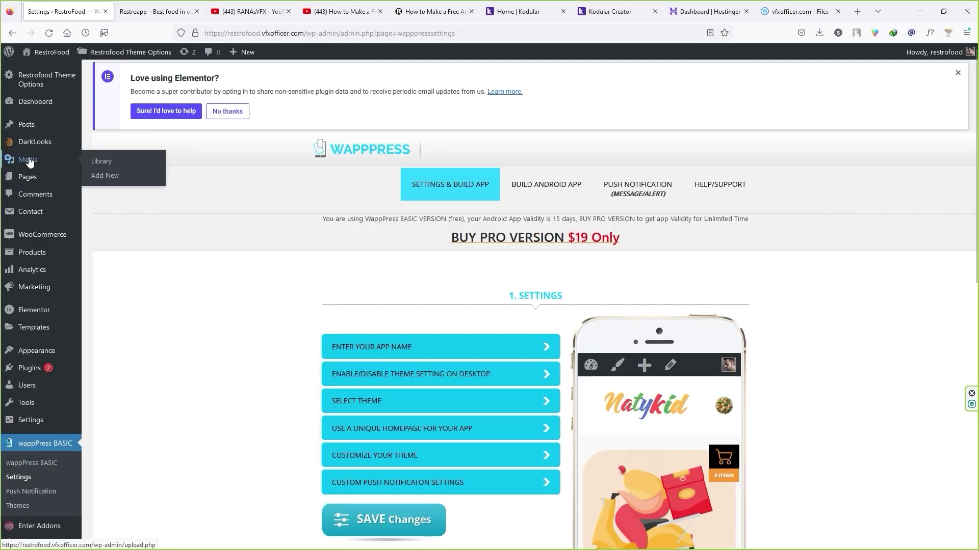
pyautogui.click(113, 177)
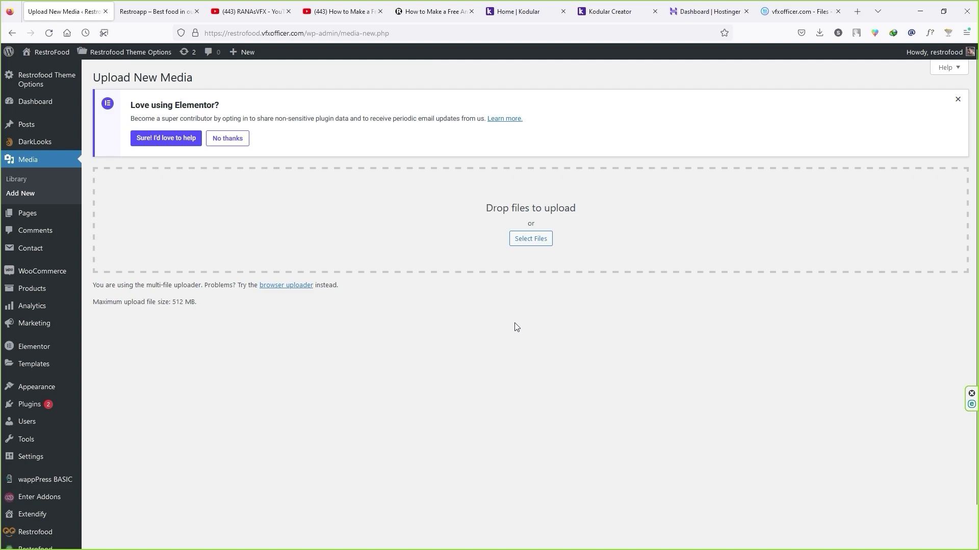
pyautogui.click(447, 528)
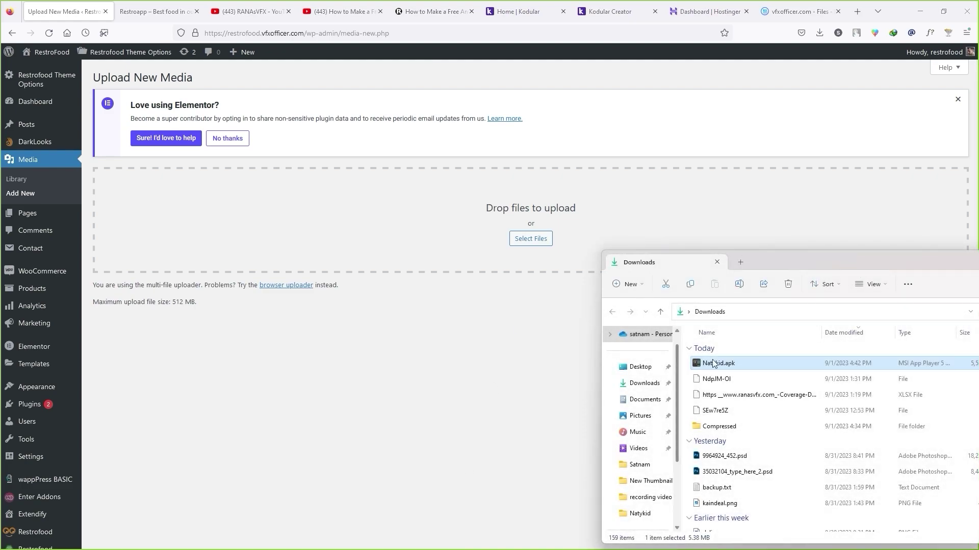
pyautogui.moveTo(722, 365); pyautogui.dragTo(361, 236)
pyautogui.click(186, 351)
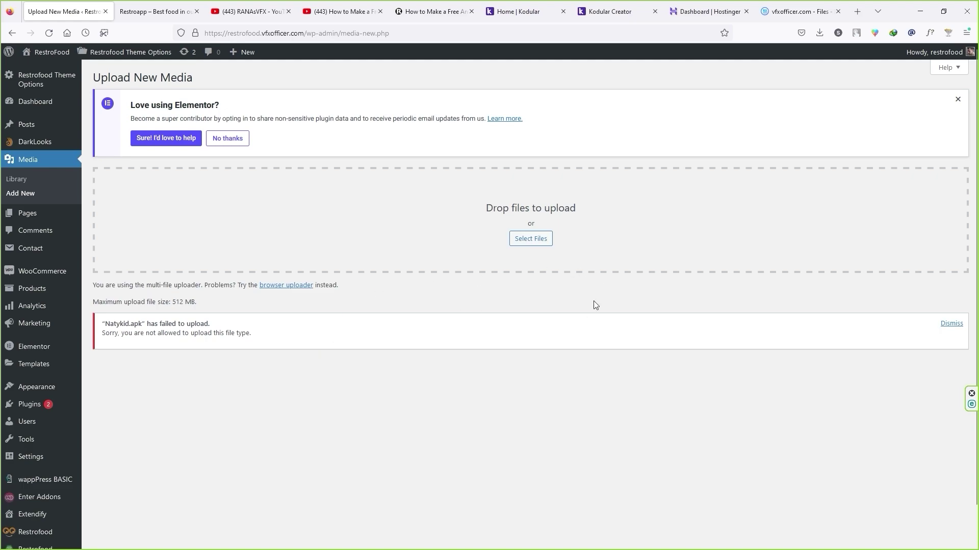
pyautogui.click(793, 11)
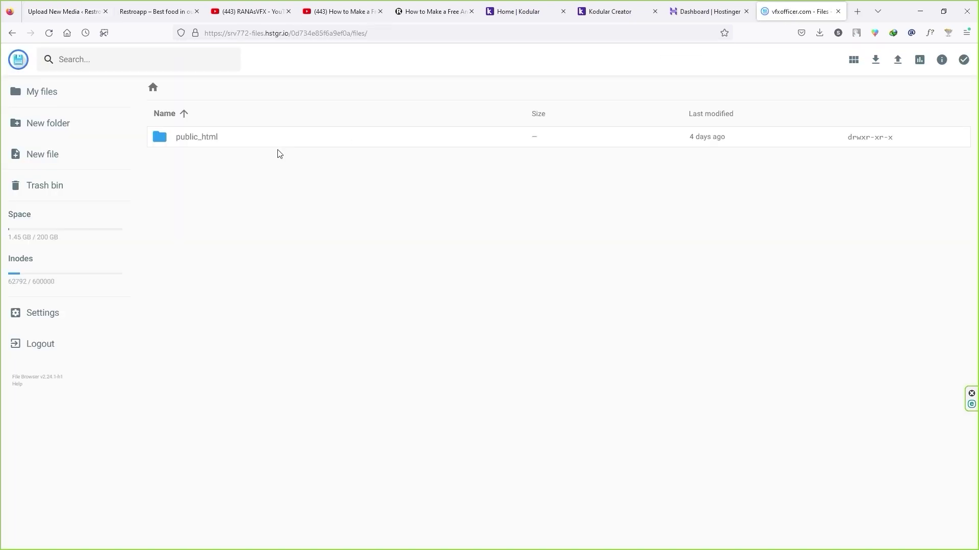
# Upload Natykid.apk from Downloads into the public_html folder.
pyautogui.click(201, 142)
pyautogui.click(202, 142)
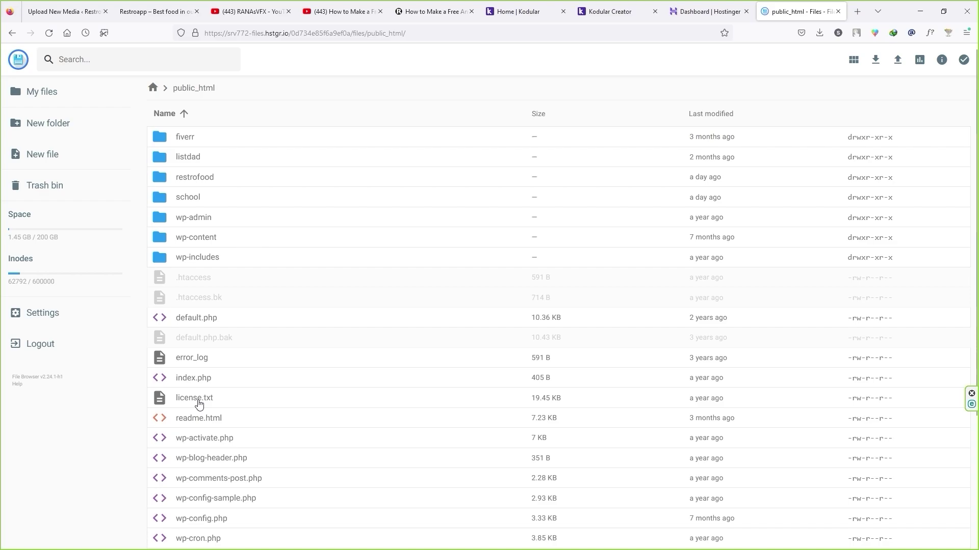
pyautogui.hotkey('alt', 'Tab')
pyautogui.moveTo(719, 363); pyautogui.dragTo(384, 367)
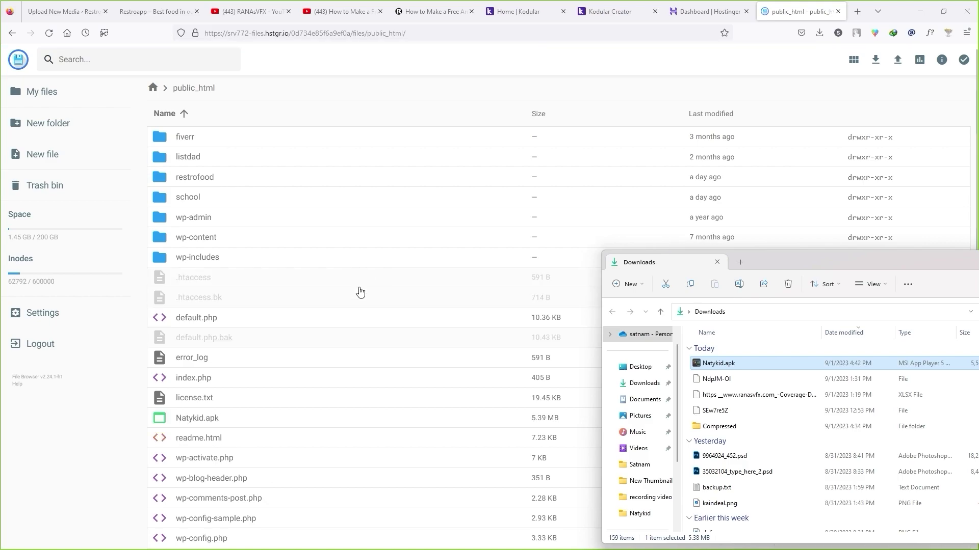
pyautogui.scroll(-2, 196, 384)
pyautogui.click(199, 367)
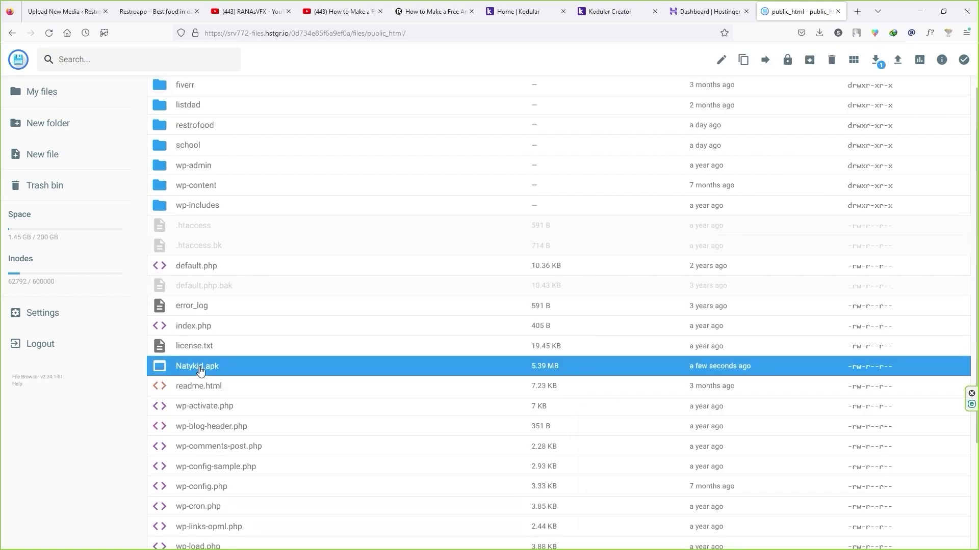
# Start a download of Natykid.apk to copy its direct URL from IDM, then cancel the download.
pyautogui.rightClick(201, 370)
pyautogui.scroll(-3, 215, 357)
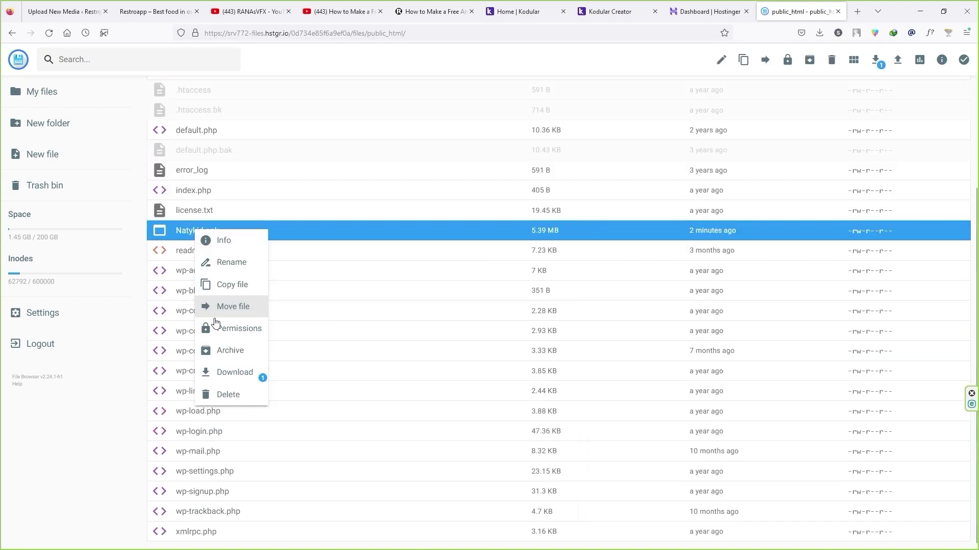
pyautogui.click(231, 380)
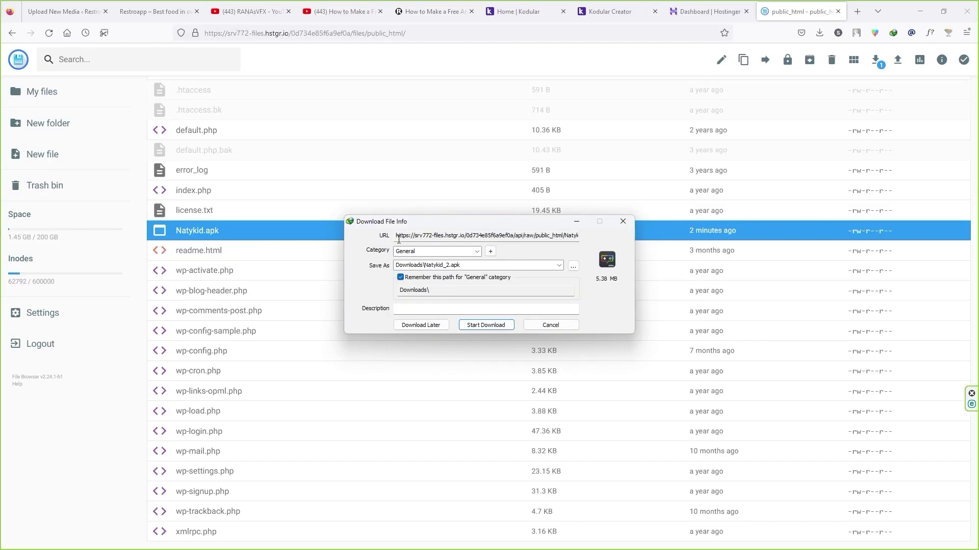
pyautogui.moveTo(396, 236); pyautogui.dragTo(598, 234)
pyautogui.click(556, 328)
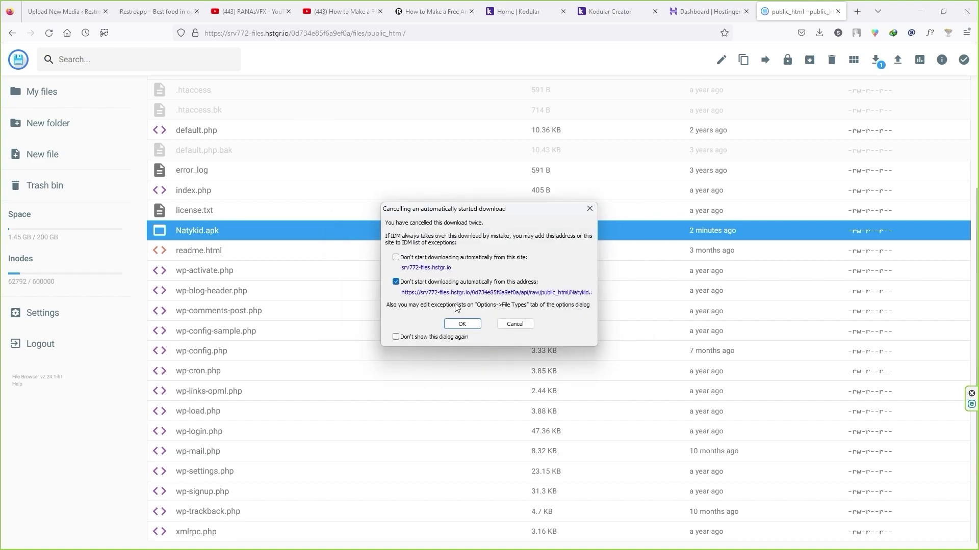
pyautogui.click(462, 323)
# Test the copied APK link in a new tab and cancel the resulting download.
pyautogui.click(857, 11)
pyautogui.click(439, 33)
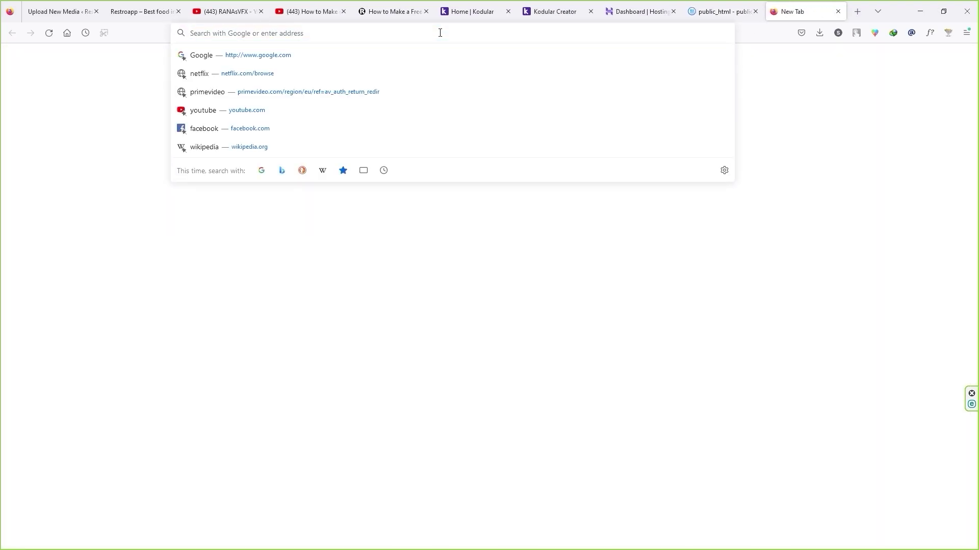
pyautogui.hotkey('ctrl', 'v')
pyautogui.press('Return')
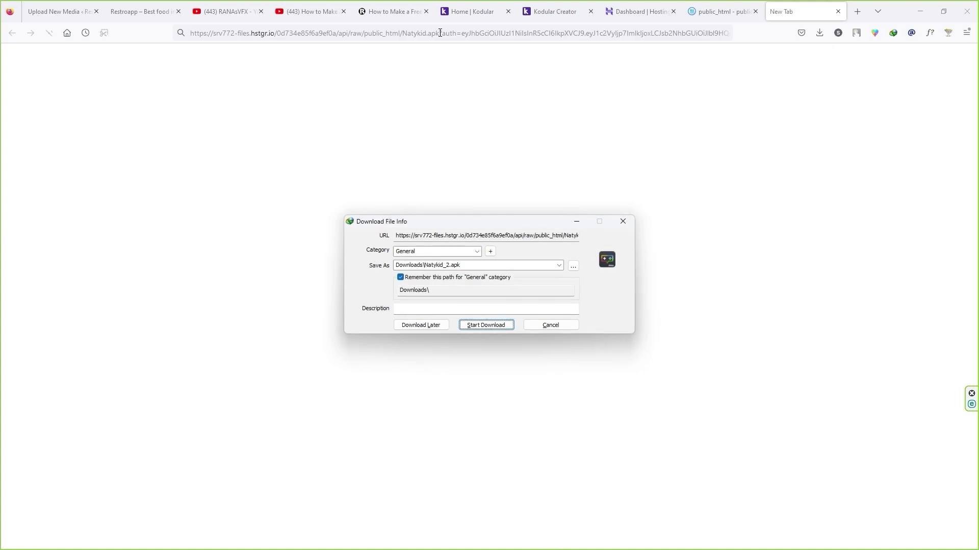
pyautogui.click(548, 329)
# In the Customizer's Primary Menu, replace Download Our APP's # link with the APK URL and publish.
pyautogui.click(146, 12)
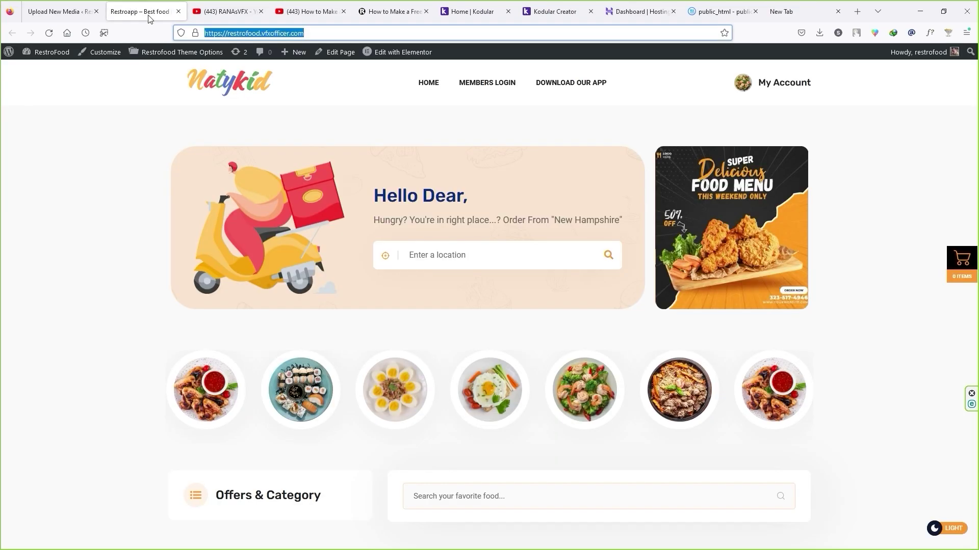
pyautogui.click(110, 54)
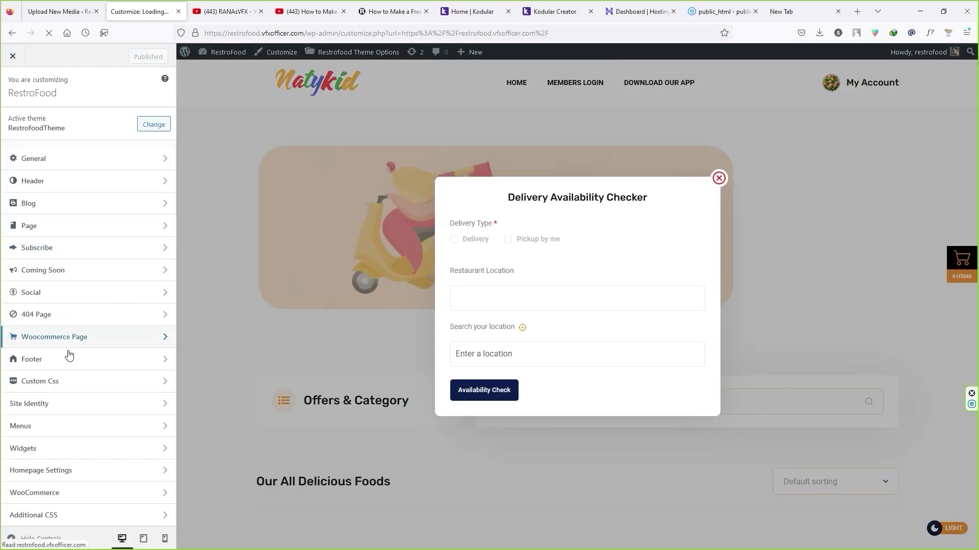
pyautogui.click(23, 426)
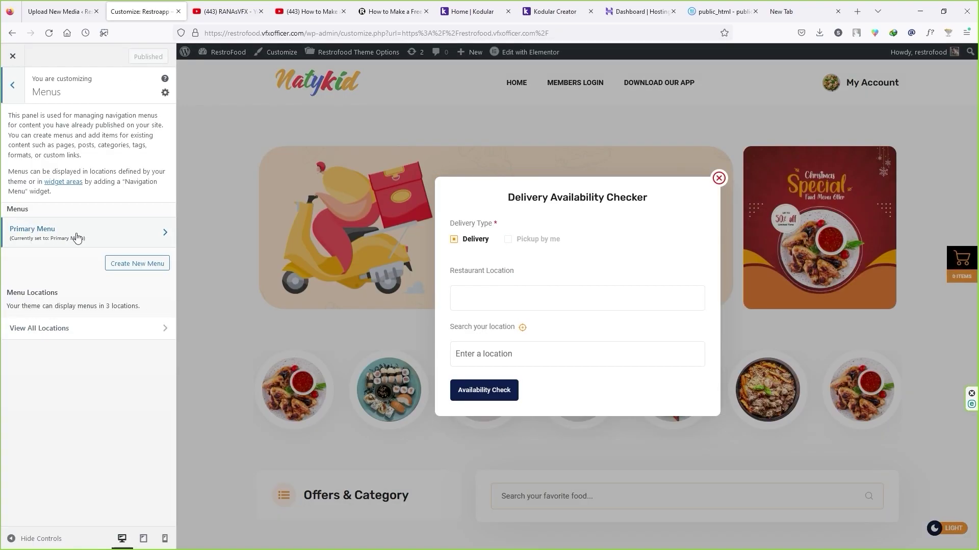
pyautogui.click(77, 234)
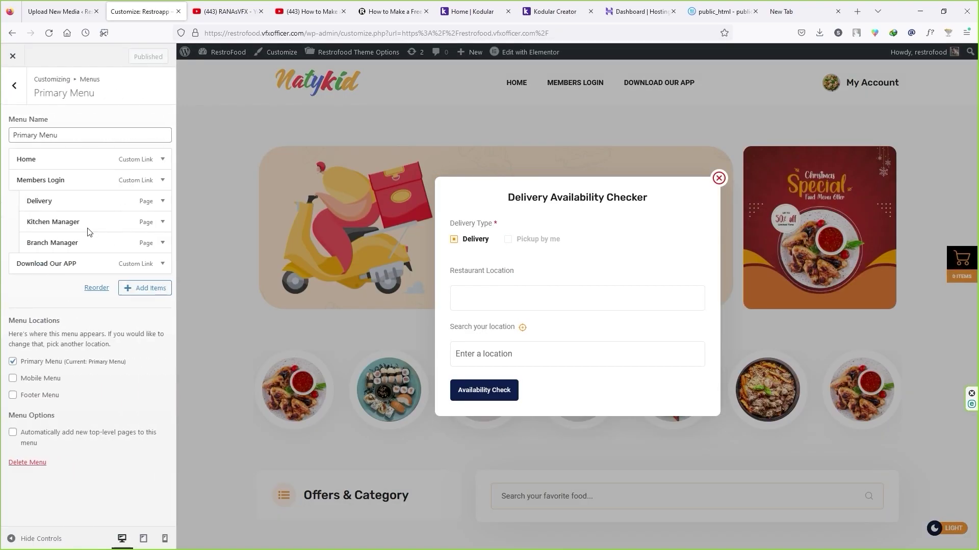
pyautogui.click(160, 264)
pyautogui.doubleClick(32, 301)
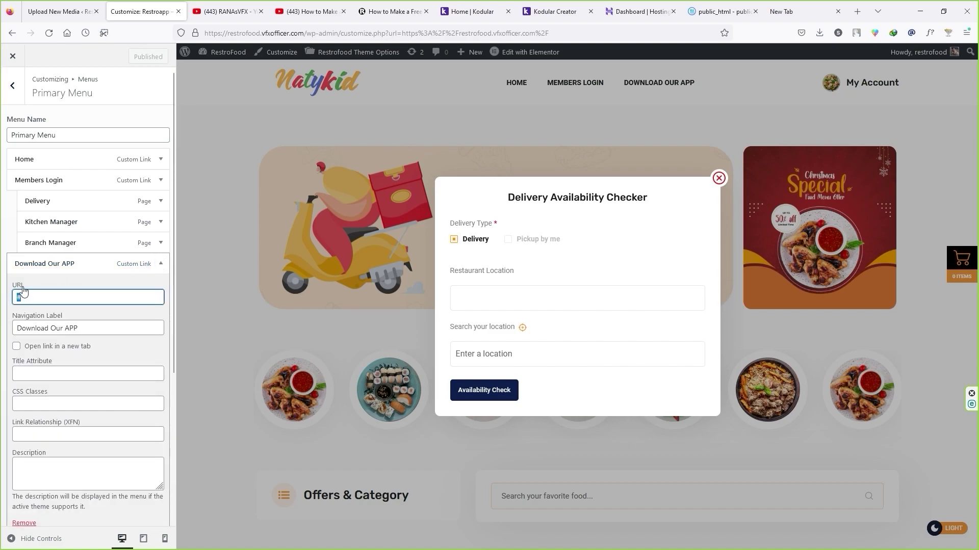
pyautogui.hotkey('ctrl', 'v')
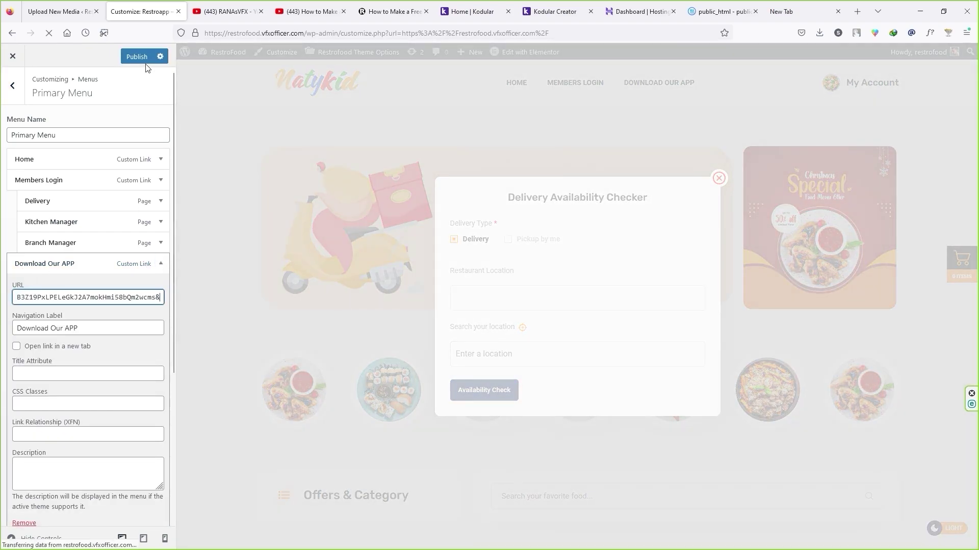
pyautogui.click(138, 56)
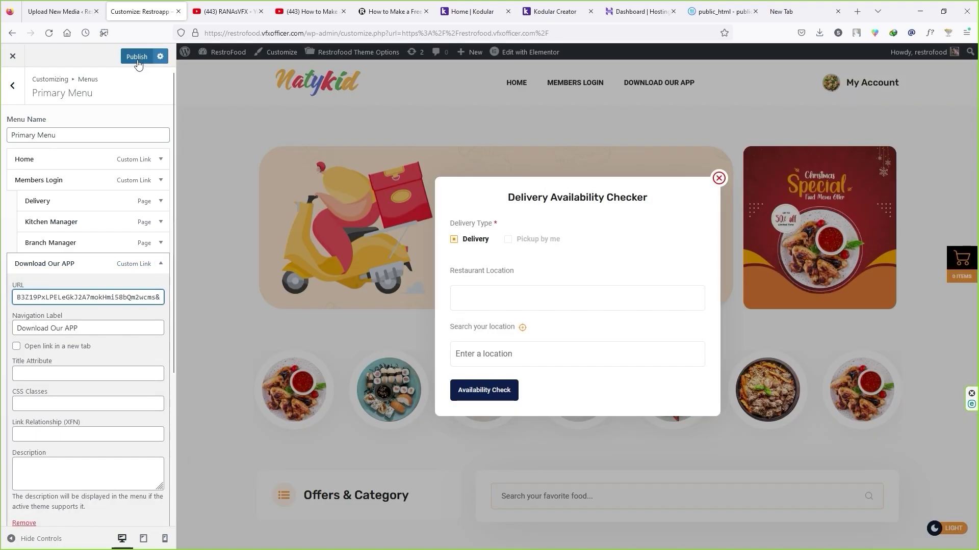
# Close the Customizer and test the DOWNLOAD OUR APP link, cancelling the Natykid_2.apk download.
pyautogui.click(13, 57)
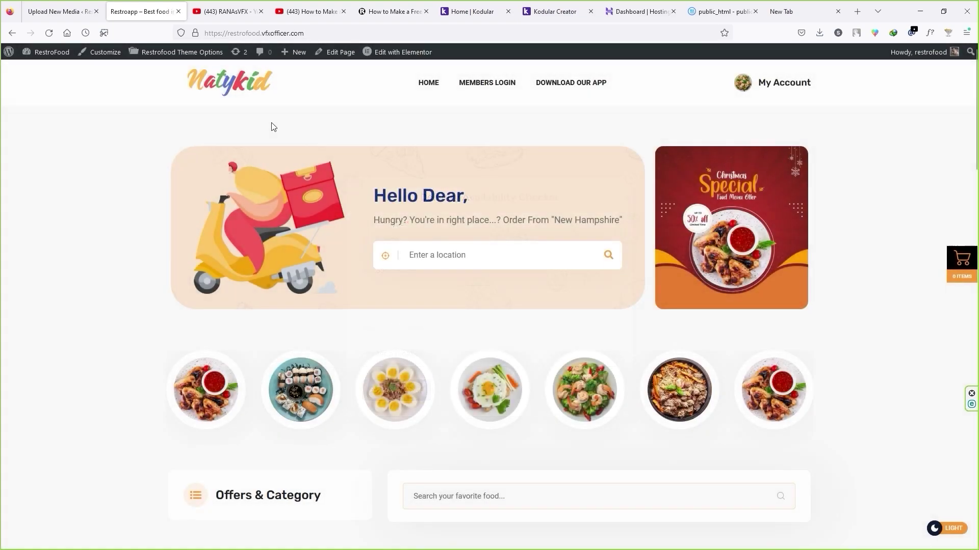
pyautogui.click(578, 87)
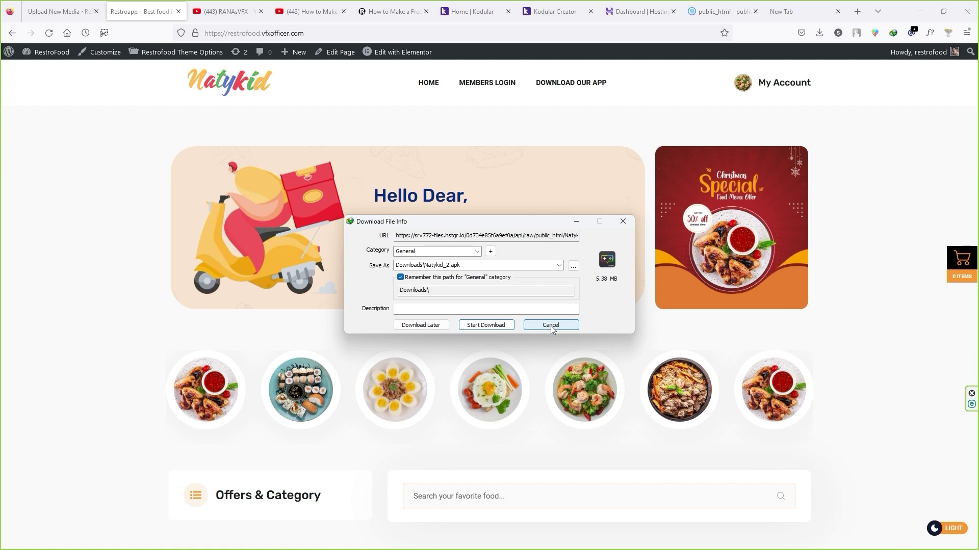
pyautogui.click(551, 326)
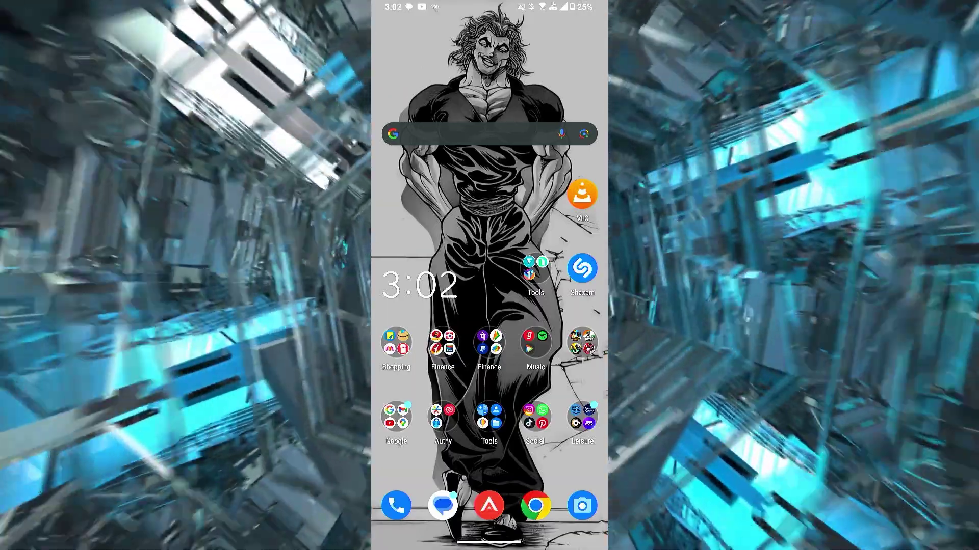
# Open the phone's File Manager from Tools and go to Internal storage > ASUS.
pyautogui.click(489, 417)
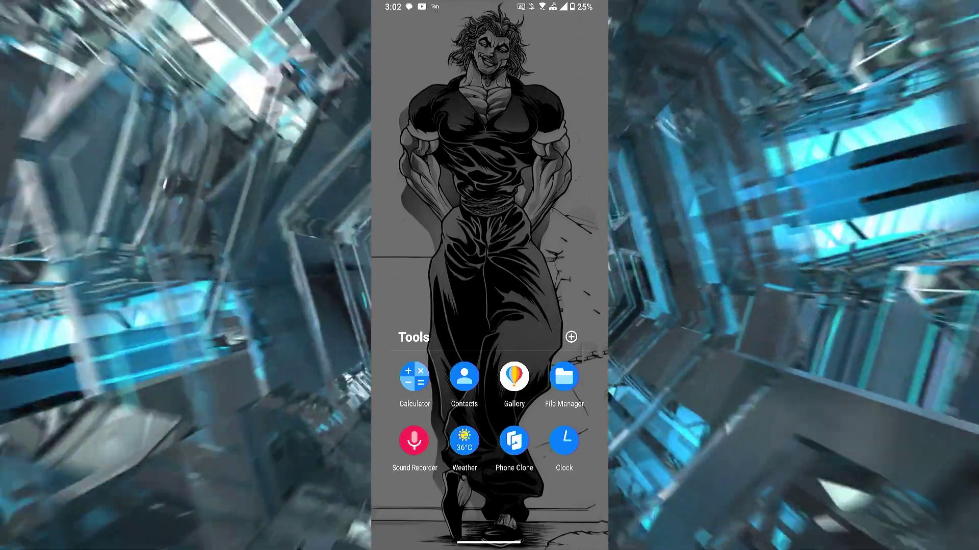
pyautogui.click(564, 378)
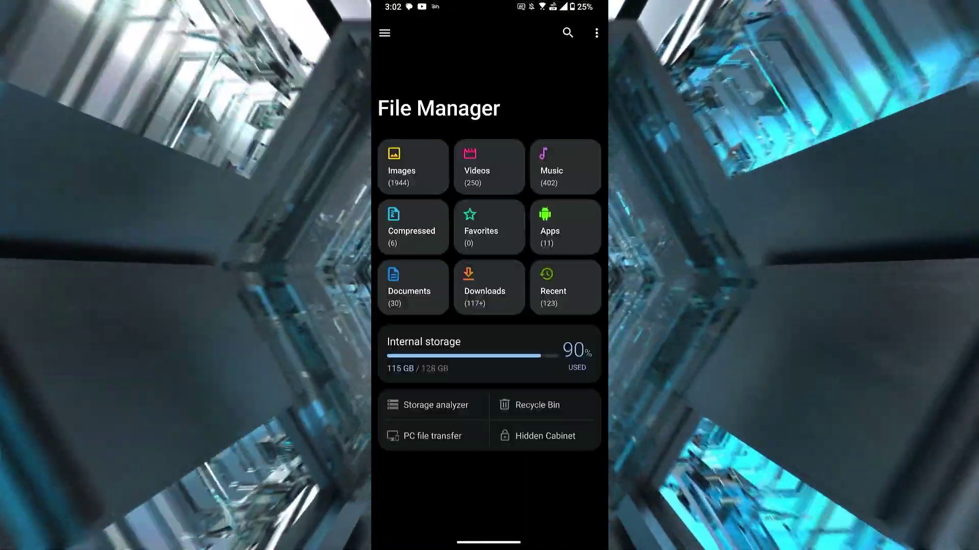
pyautogui.click(458, 352)
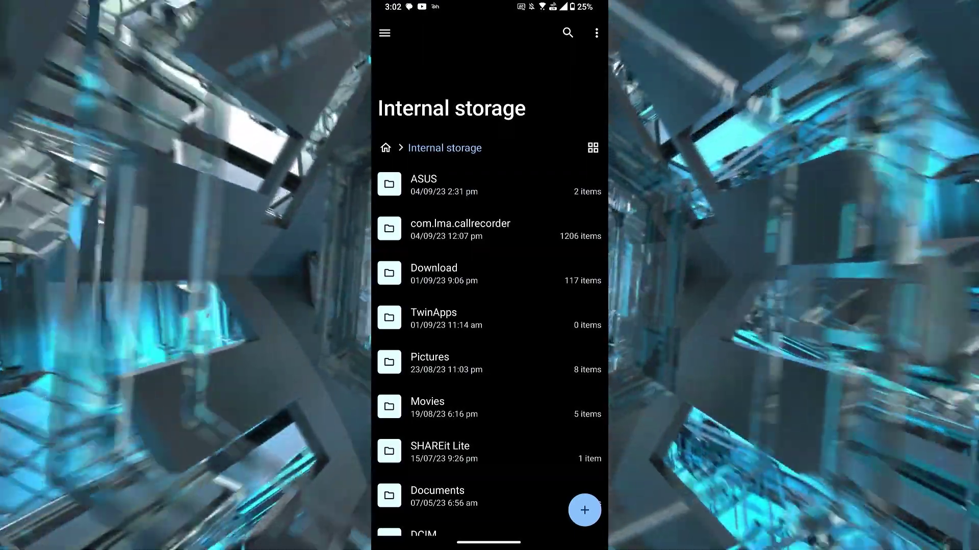
pyautogui.click(439, 185)
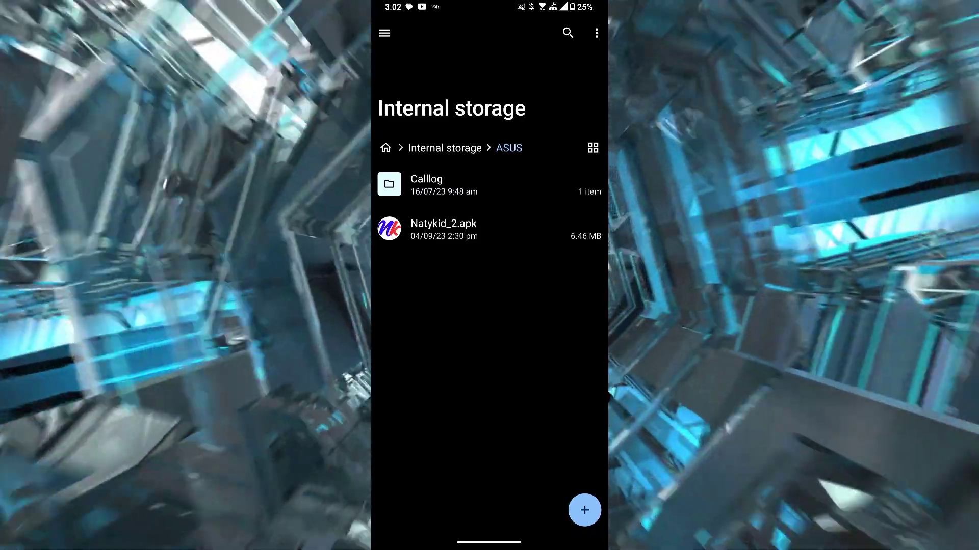
# Install Natykid_2.apk as Restroapp, bypassing the Play Protect warning, and launch it.
pyautogui.click(444, 230)
pyautogui.click(551, 304)
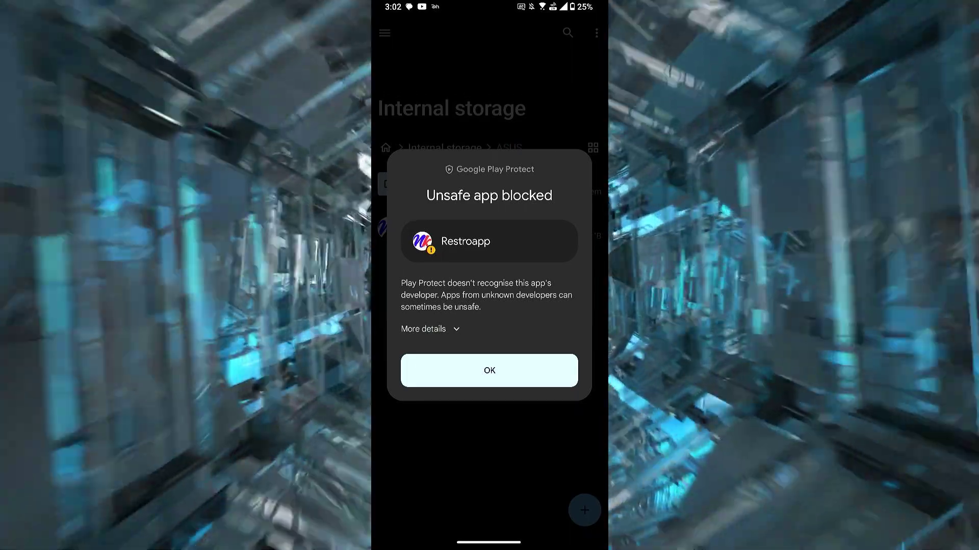
pyautogui.click(430, 329)
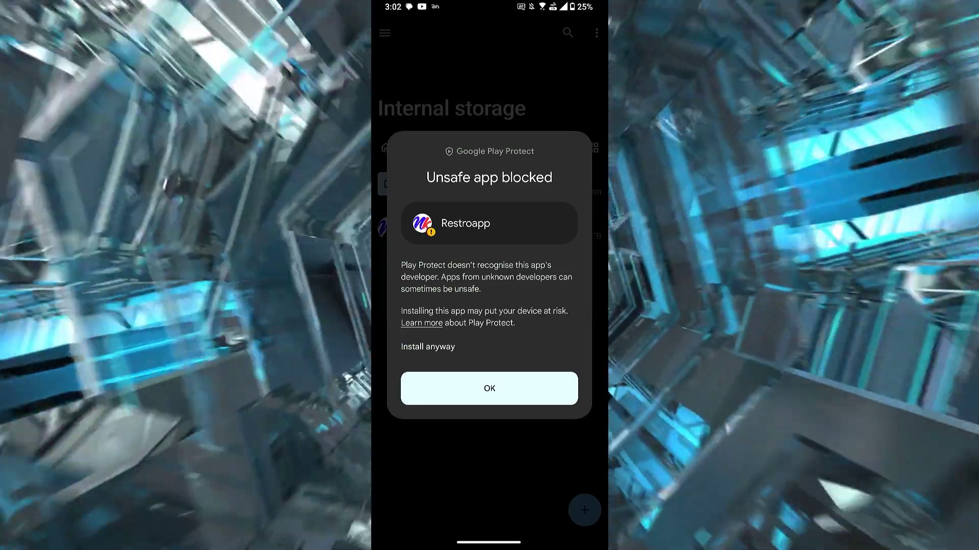
pyautogui.click(428, 347)
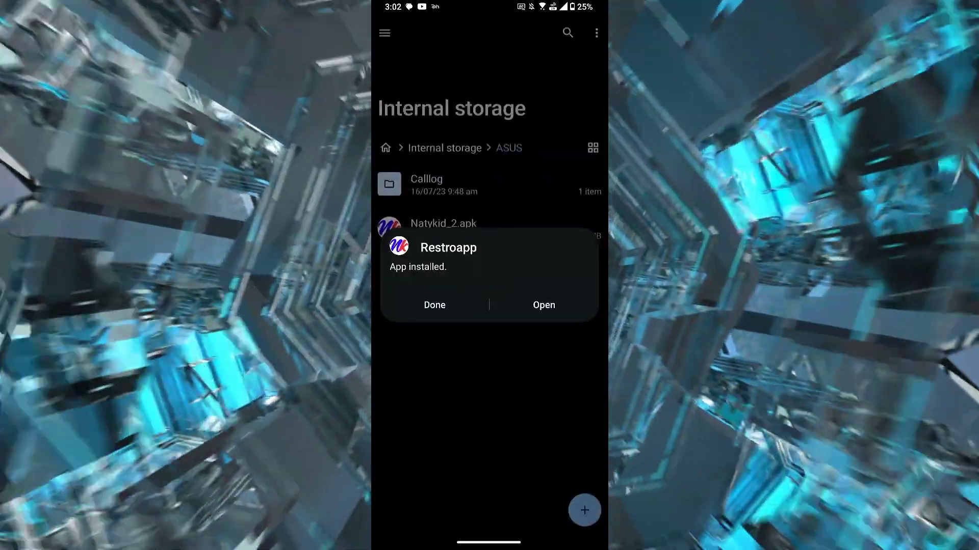
pyautogui.click(544, 305)
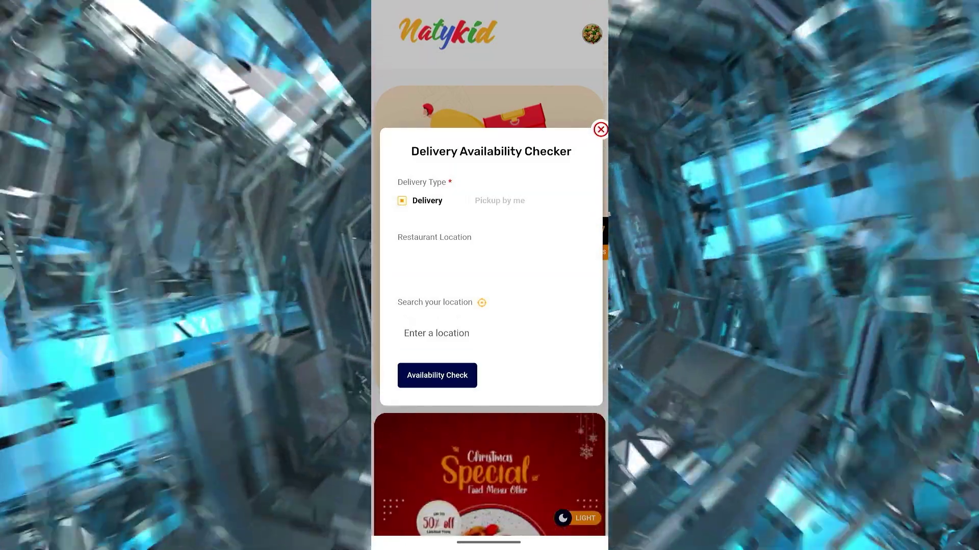
# Choose Pickup by me, start the order, and scroll through the food menu.
pyautogui.click(499, 201)
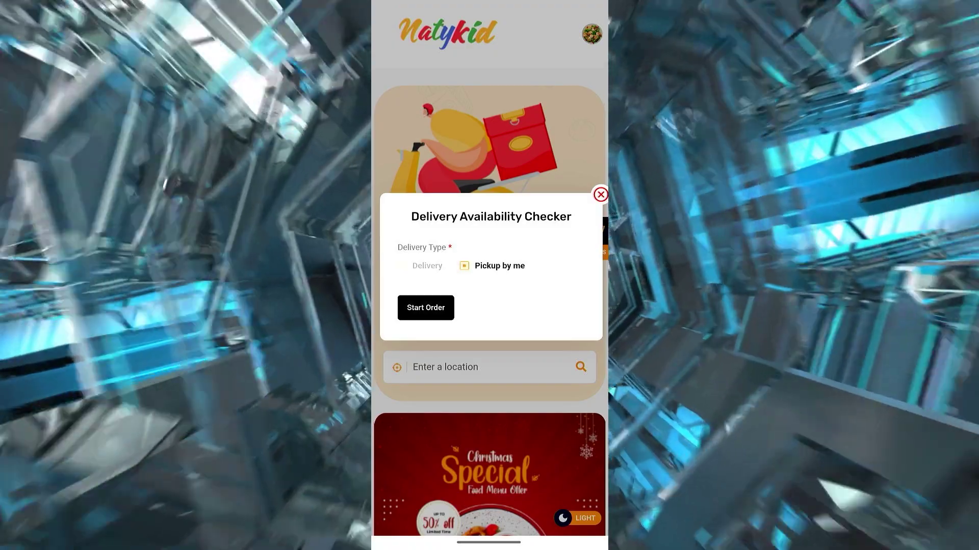
pyautogui.click(425, 308)
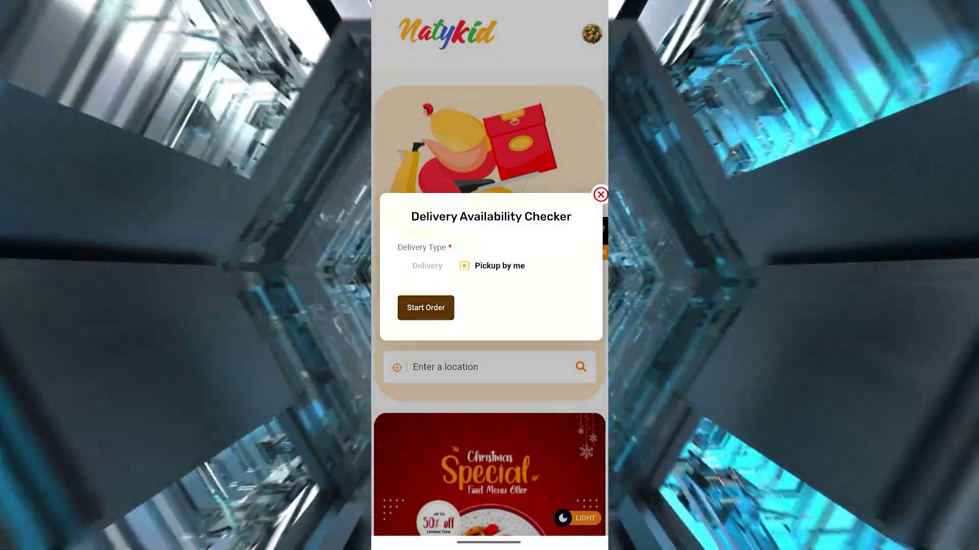
pyautogui.scroll(-15, 489, 275)
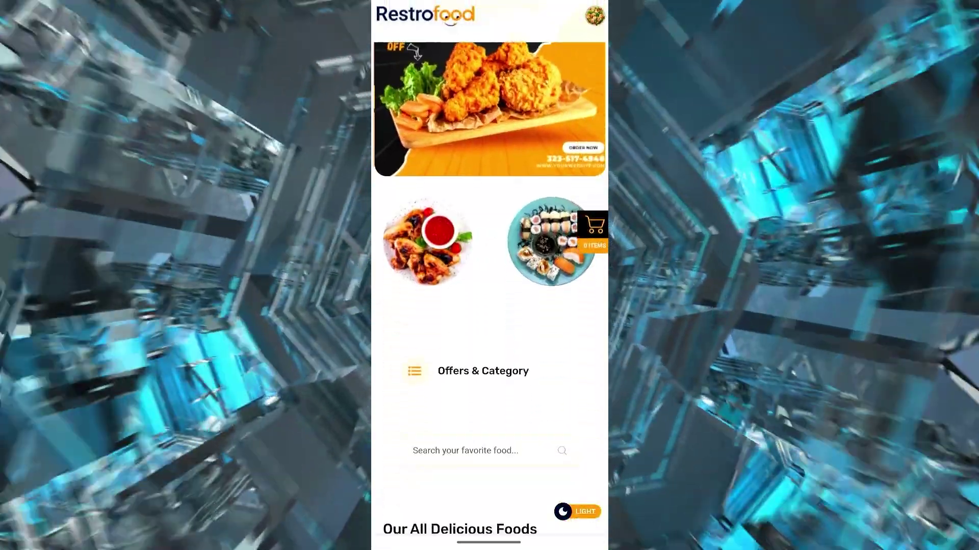
pyautogui.scroll(-15, 490, 275)
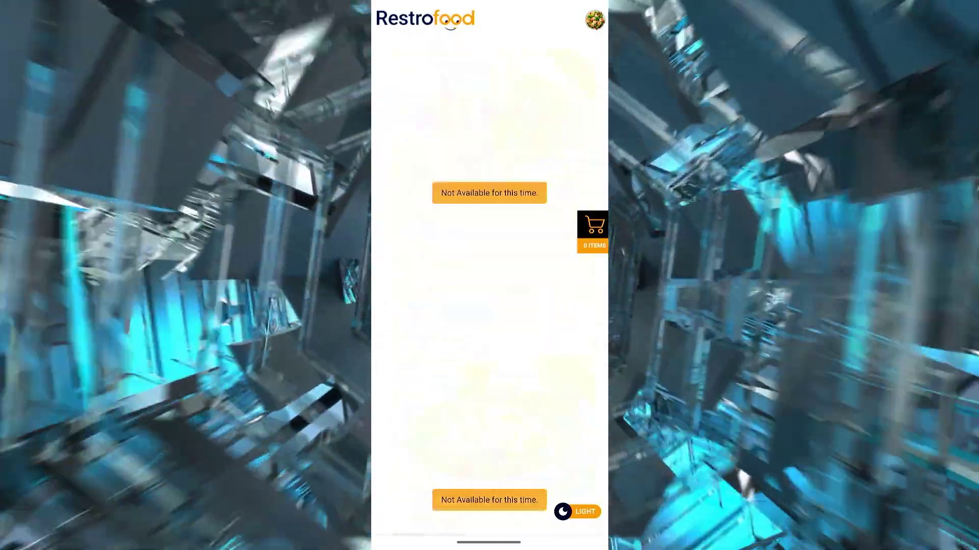
pyautogui.scroll(-20, 490, 276)
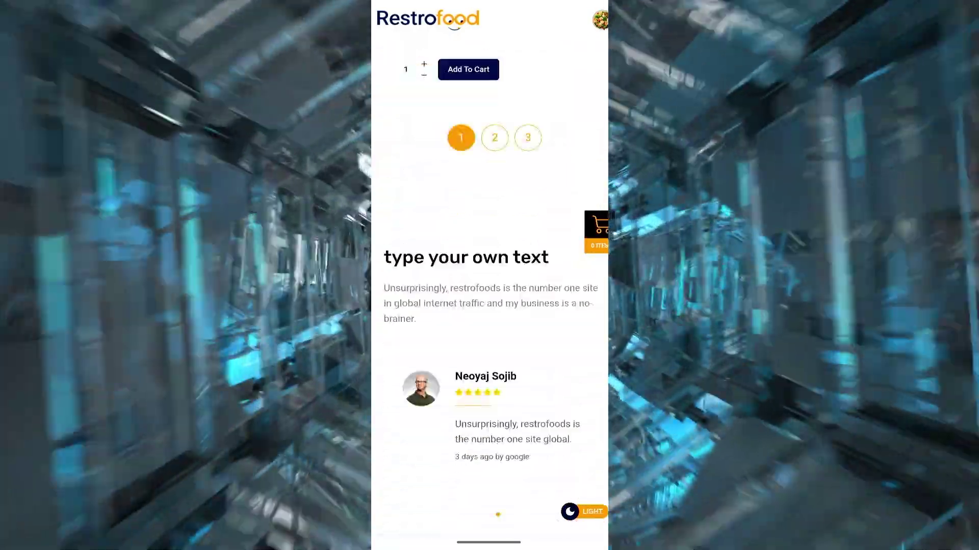
pyautogui.scroll(20, 489, 276)
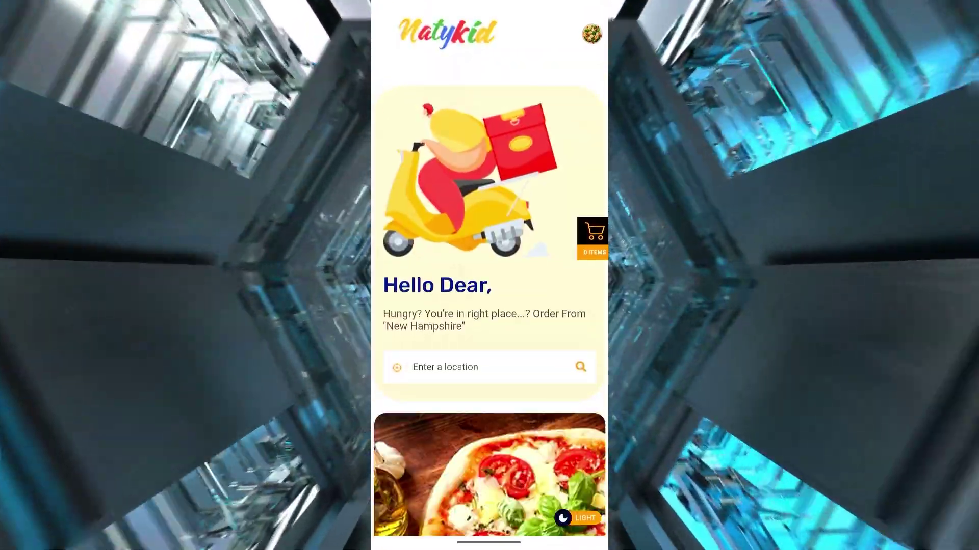
pyautogui.scroll(-3, 490, 275)
pyautogui.scroll(3, 490, 275)
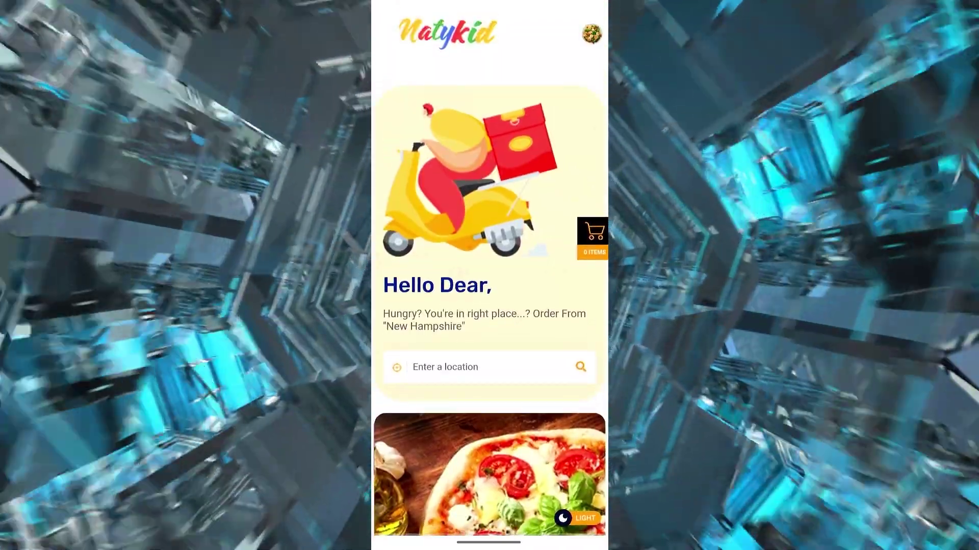
pyautogui.scroll(-6, 489, 275)
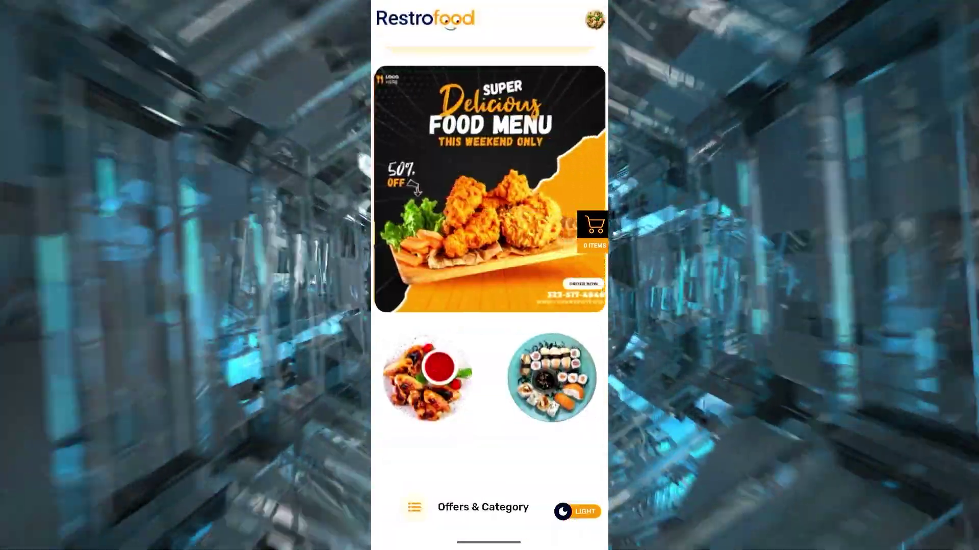
pyautogui.scroll(-2, 489, 275)
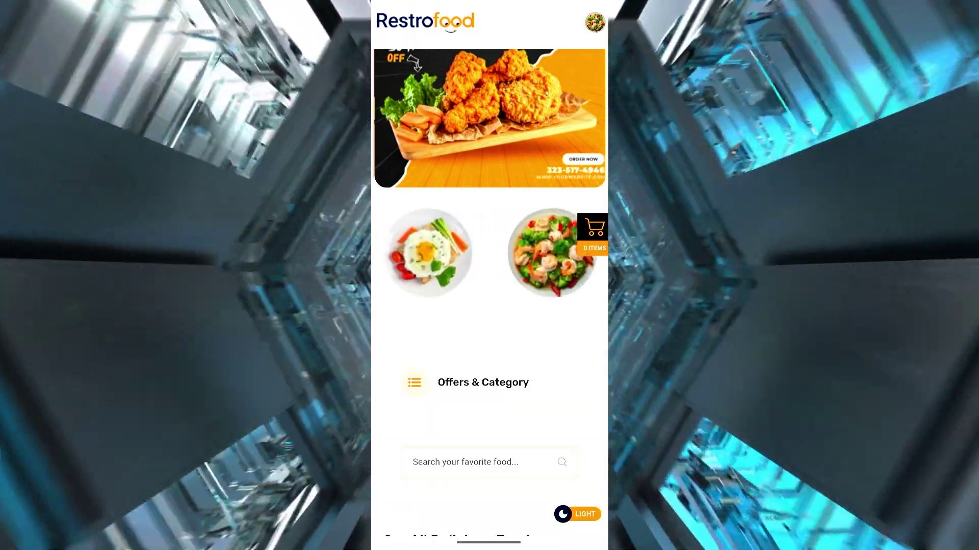
pyautogui.scroll(-3, 490, 275)
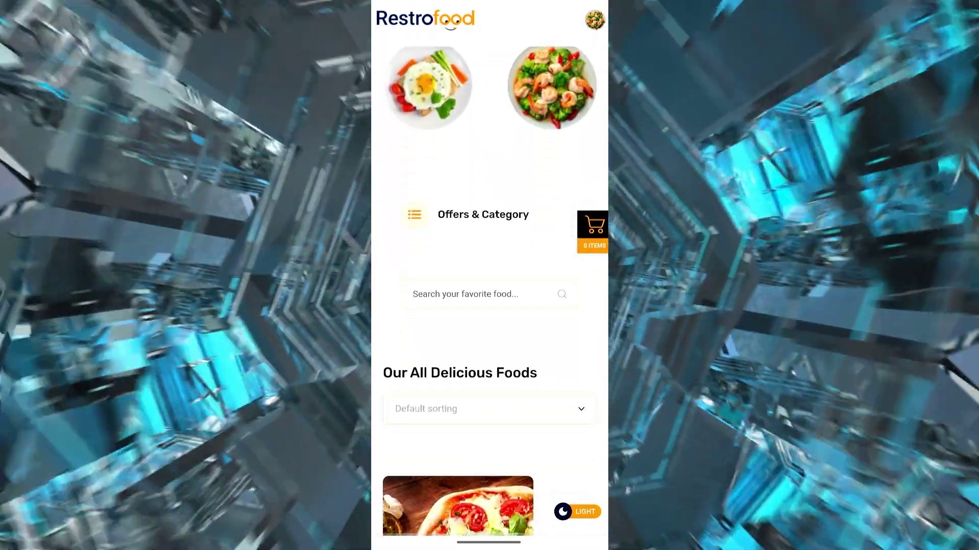
# Expand and collapse the offers list, then add Stag Hetti With Shrimps to the cart.
pyautogui.click(482, 214)
pyautogui.scroll(-5, 489, 306)
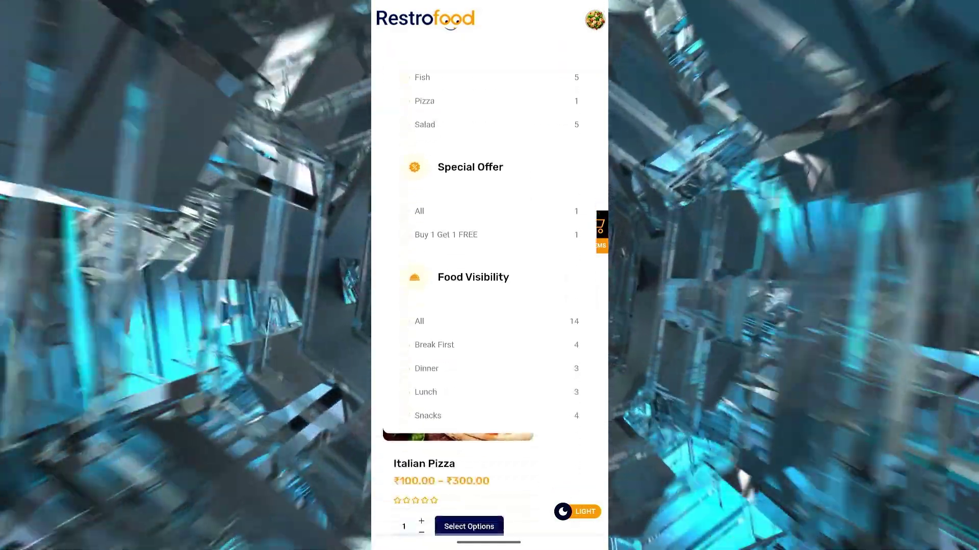
pyautogui.scroll(6, 489, 275)
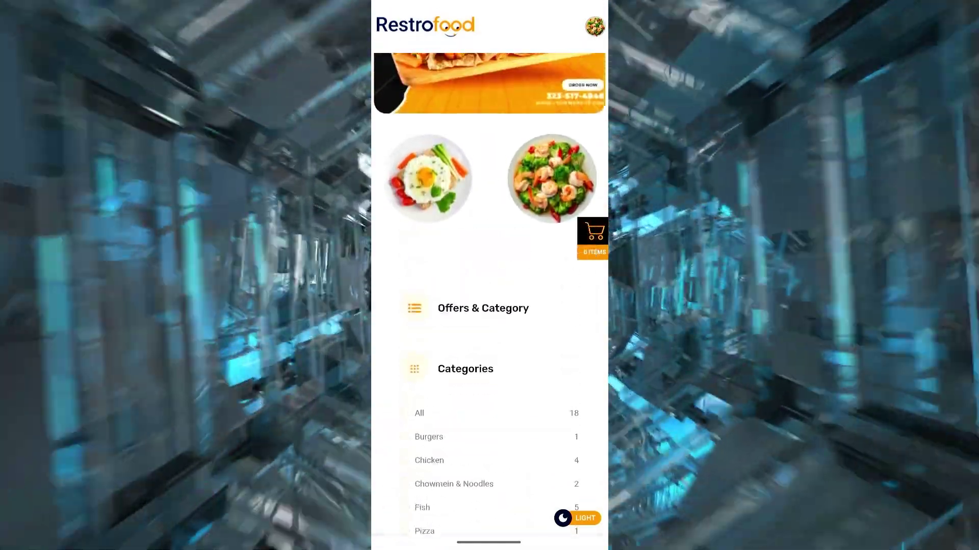
pyautogui.click(482, 308)
pyautogui.scroll(-7, 489, 306)
pyautogui.scroll(-10, 489, 306)
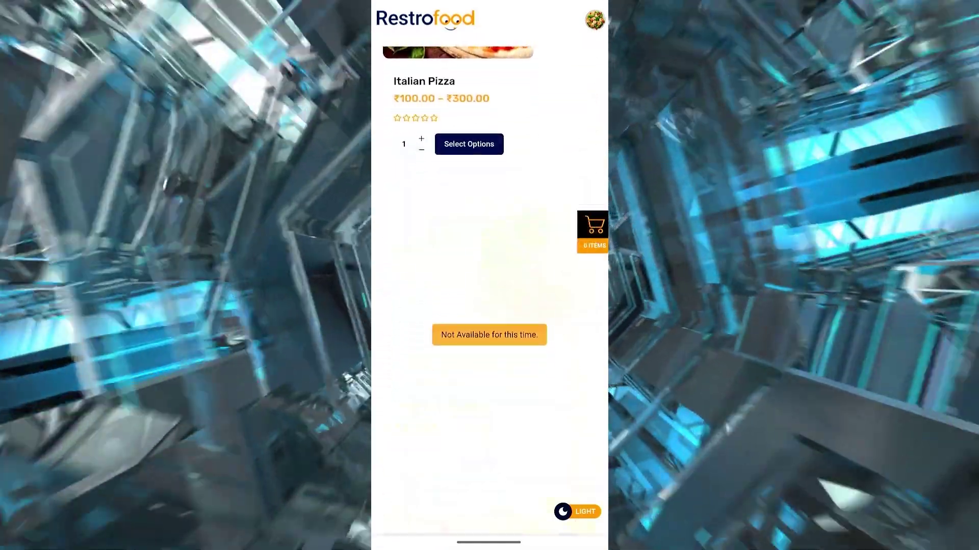
pyautogui.scroll(-15, 489, 305)
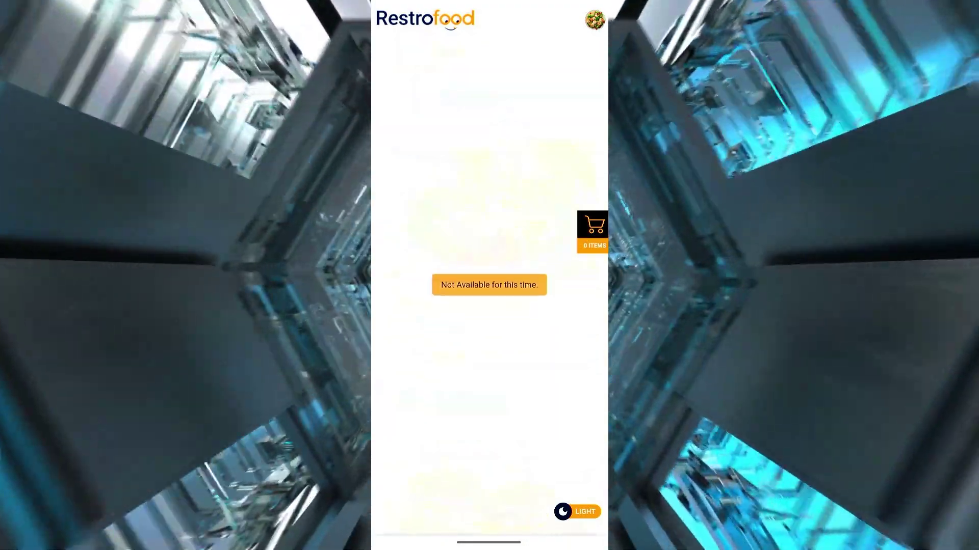
pyautogui.scroll(-5, 490, 306)
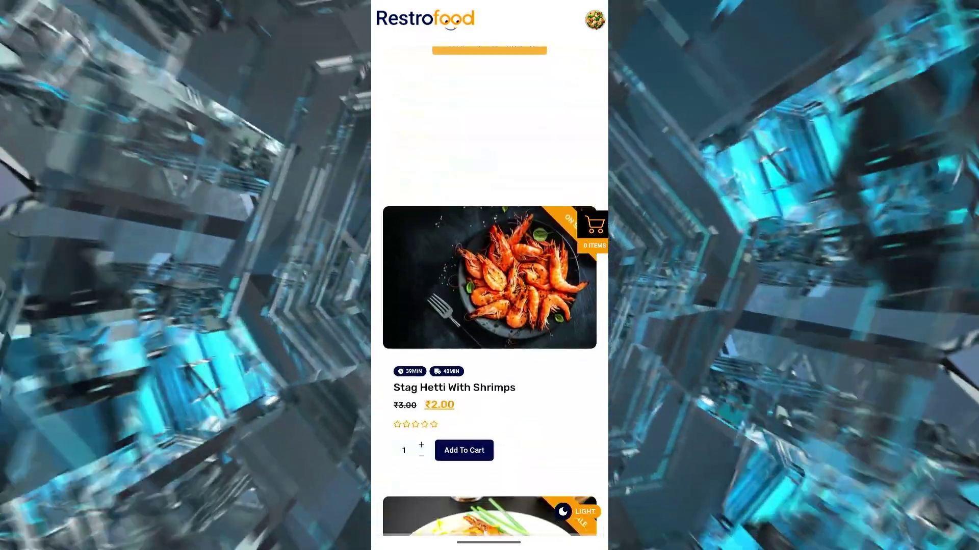
pyautogui.scroll(-3, 489, 306)
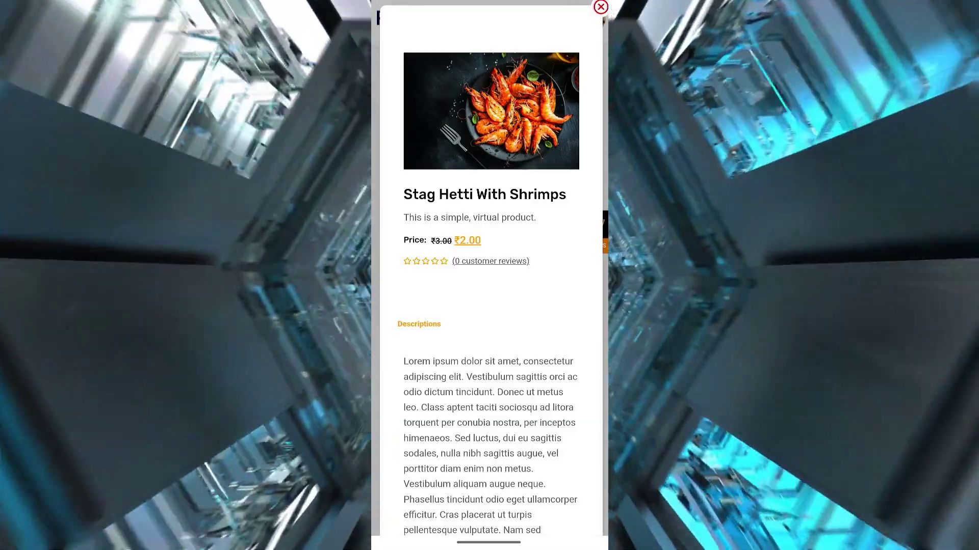
pyautogui.scroll(-6, 490, 275)
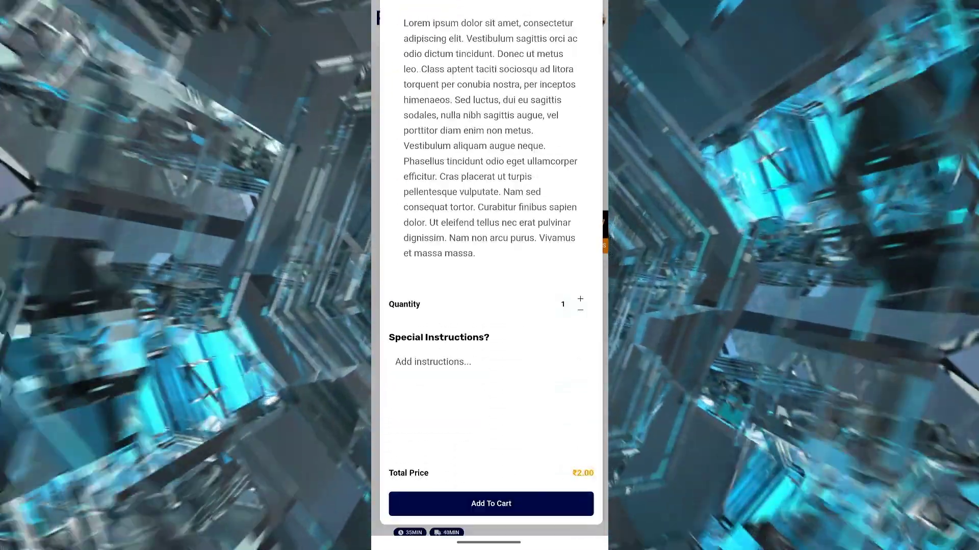
pyautogui.click(491, 503)
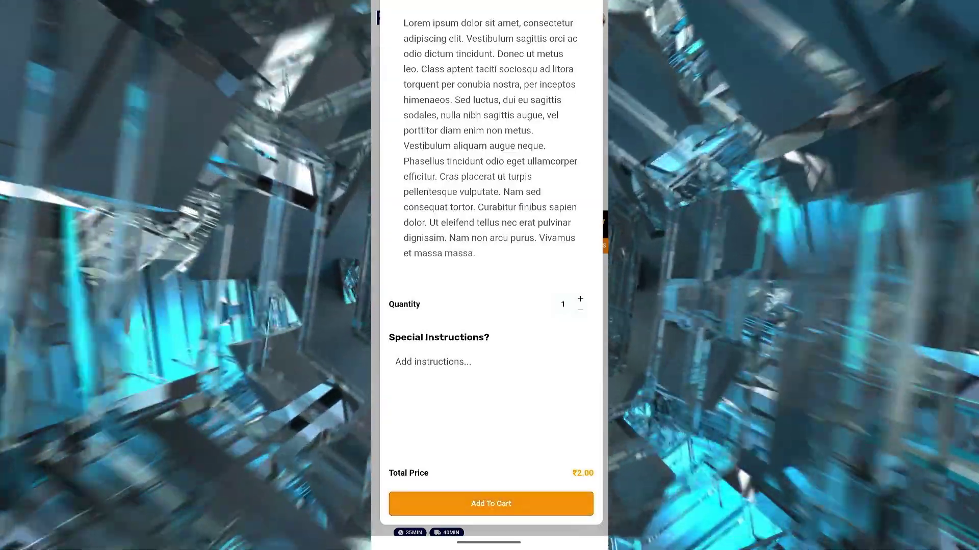